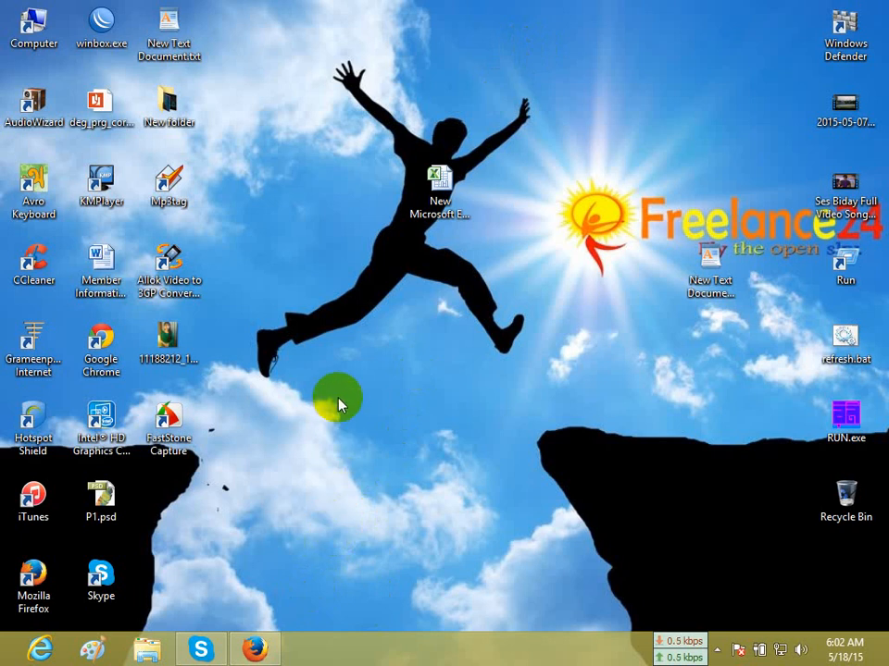
Open New Text Document.txt from the desktop in WordPad and cut out its existing YouTube link.
{"action": "mouse_move", "coordinate": [2, 662]}
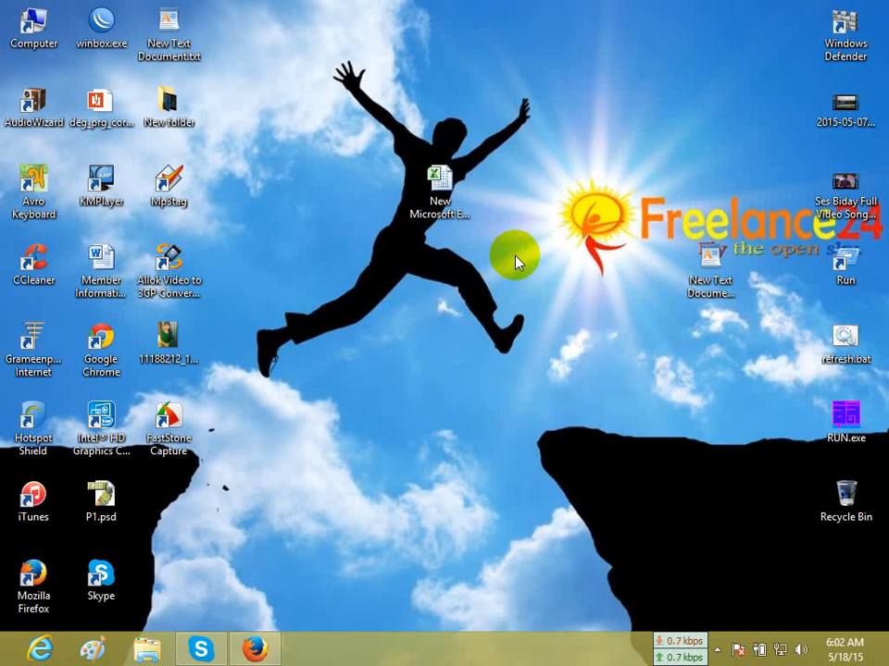
{"action": "double_click", "coordinate": [173, 27]}
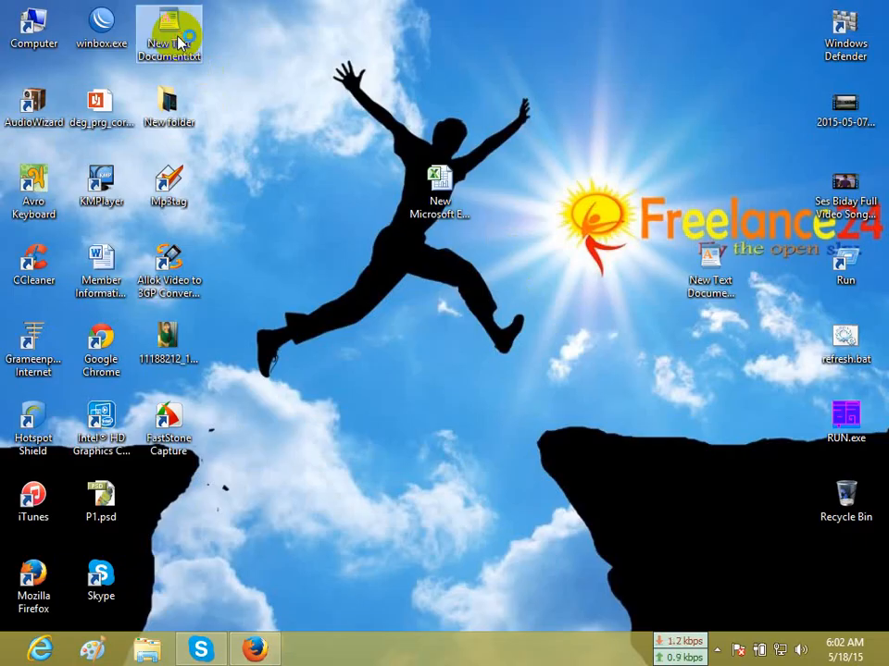
{"action": "left_click_drag", "start_coordinate": [559, 174], "coordinate": [0, 152]}
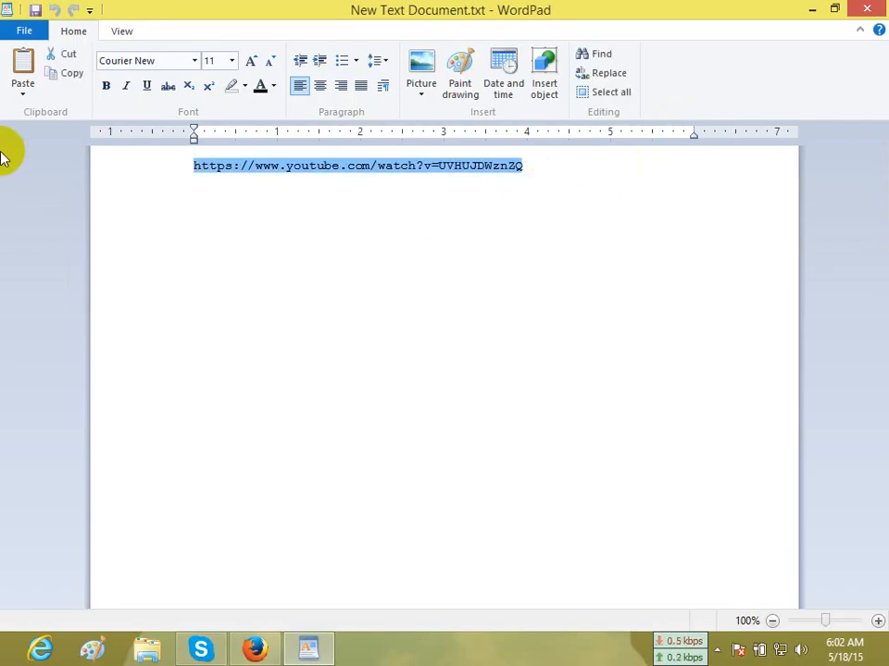
{"action": "key", "text": "ctrl+x"}
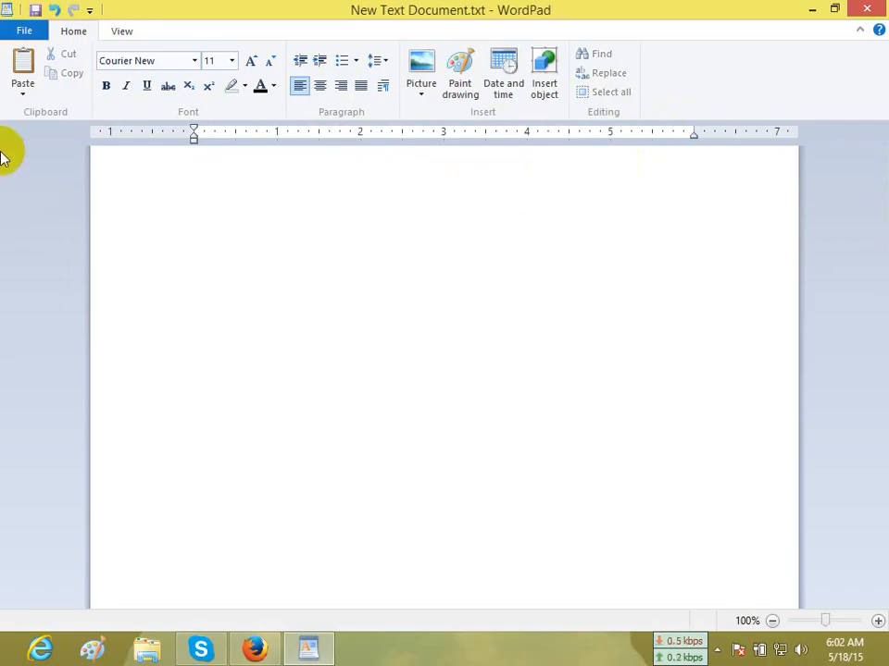
{"action": "type", "text": "h"}
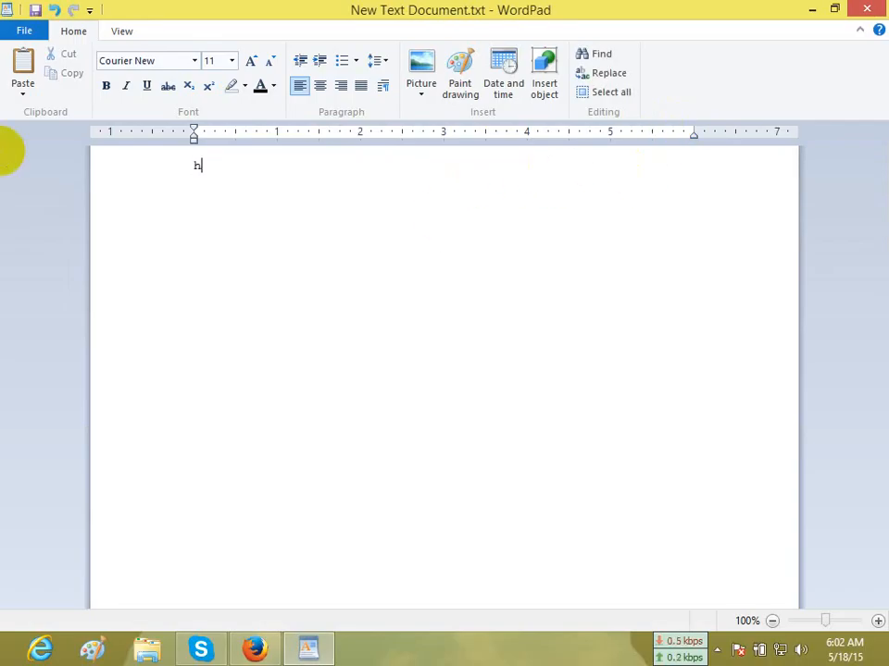
{"action": "type", "text": "ttp://s"}
{"action": "type", "text": "kind"}
{"action": "type", "text": "are.c"}
{"action": "type", "text": "om"}
{"action": "key", "text": "Return"}
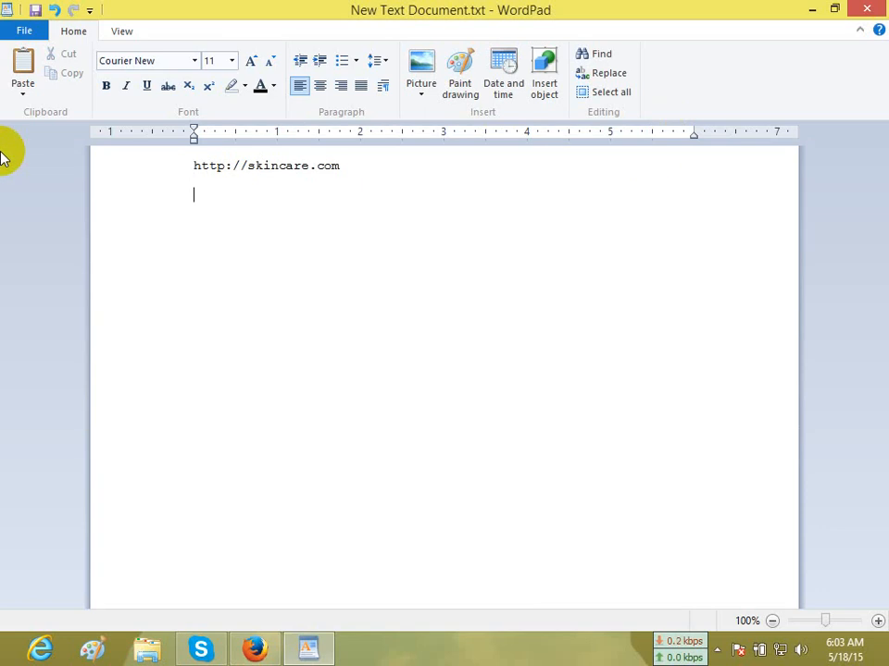
Add the line "skin care at home" below the web address, followed by a blank line.
{"action": "type", "text": "skin care at "}
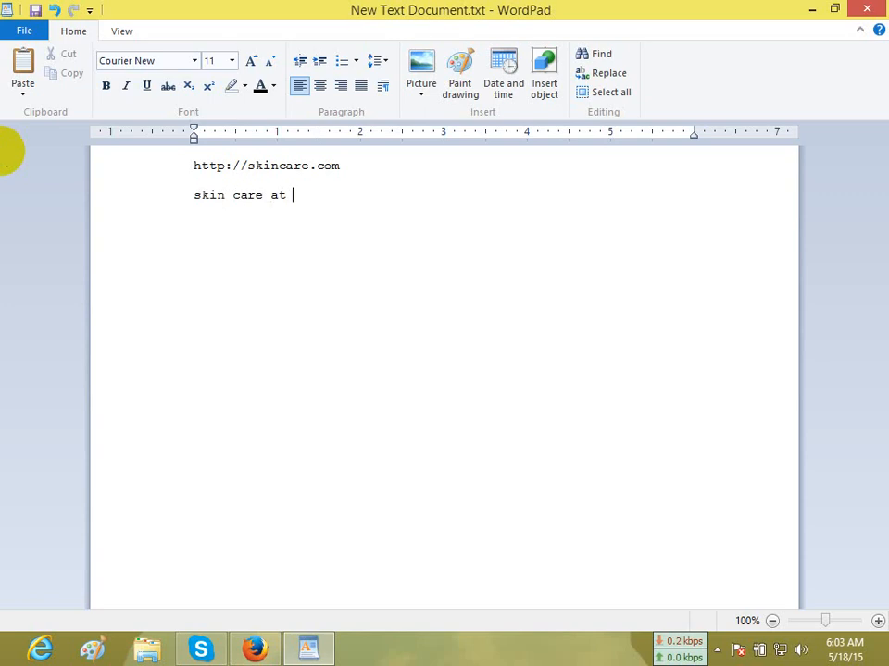
{"action": "type", "text": "home"}
{"action": "key", "text": "Return"}
{"action": "key", "text": "Return"}
Add the line "skin wash lotion" below the first keyword phrase, followed by a blank line.
{"action": "type", "text": "skin wash "}
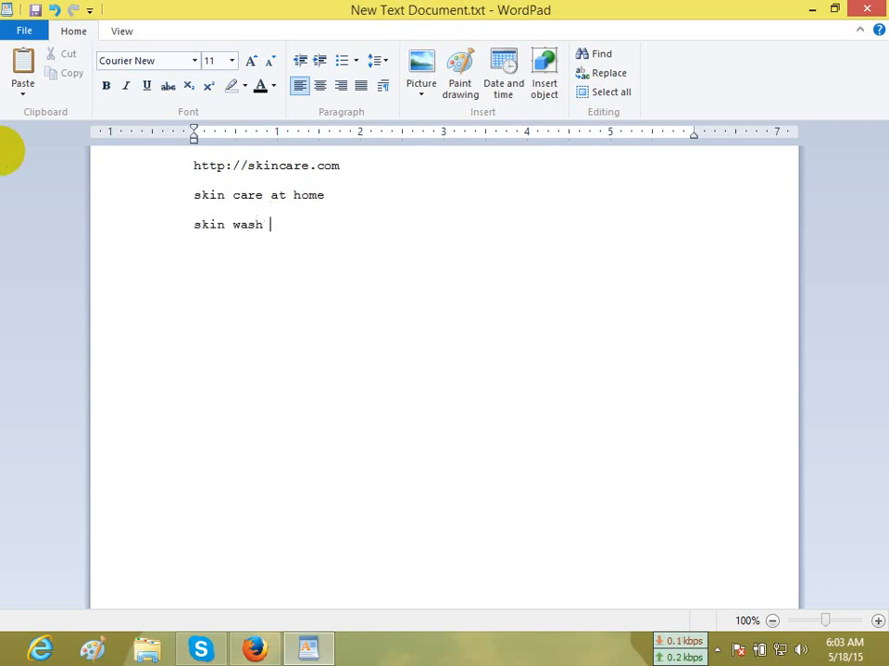
{"action": "type", "text": "lotion"}
{"action": "key", "text": "Return"}
{"action": "key", "text": "Return"}
Add the line "skin medicate treatment" as the third phrase, with single spaces between its words.
{"action": "type", "text": "ski"}
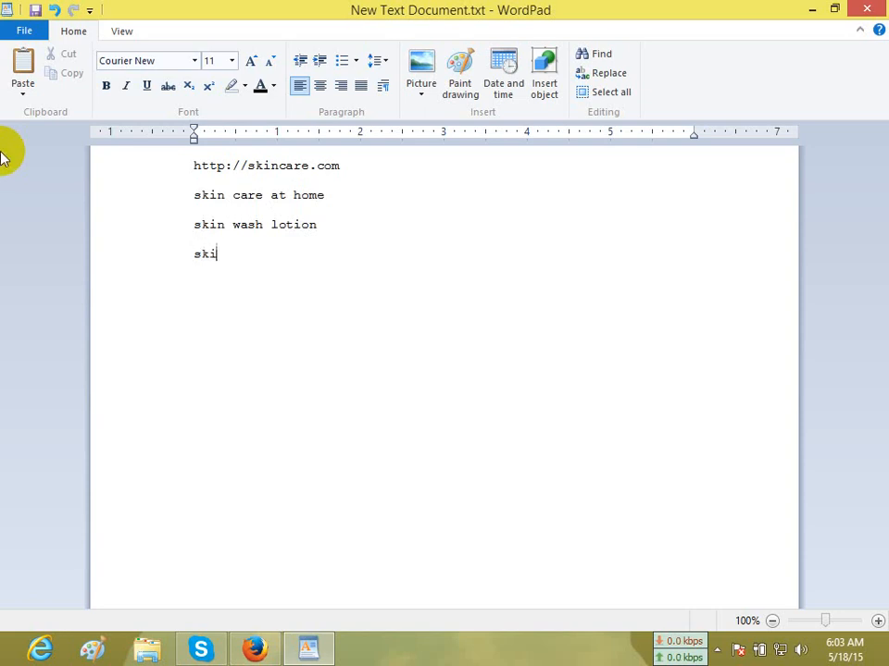
{"action": "type", "text": "n medicate  t"}
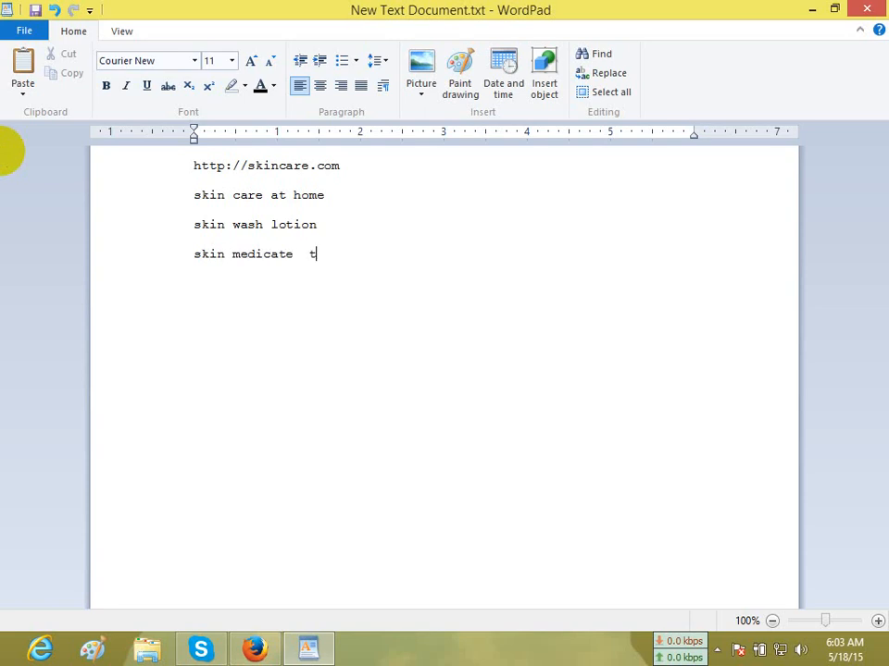
{"action": "type", "text": "reatment"}
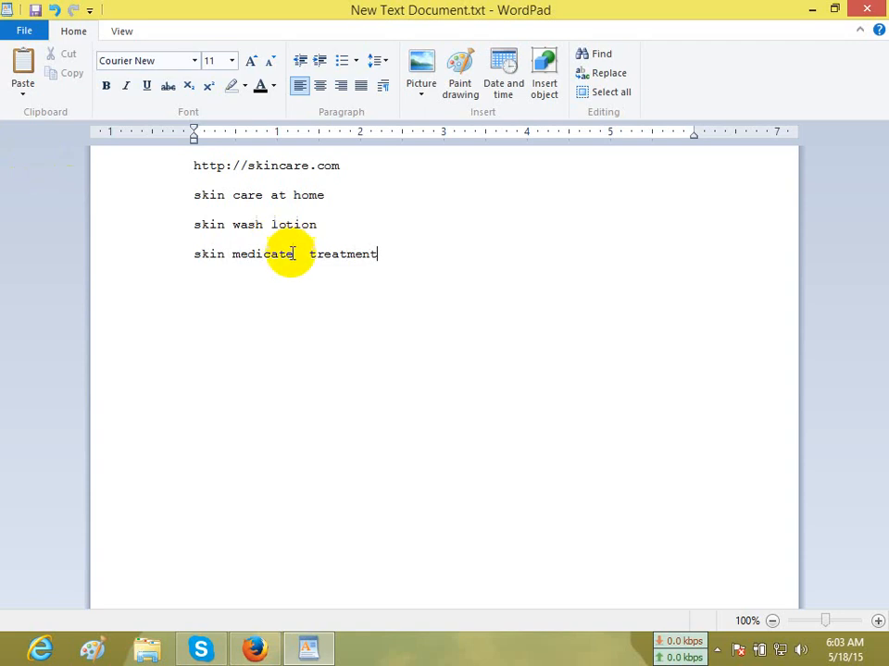
{"action": "left_click", "coordinate": [311, 299]}
{"action": "key", "text": "BackSpace"}
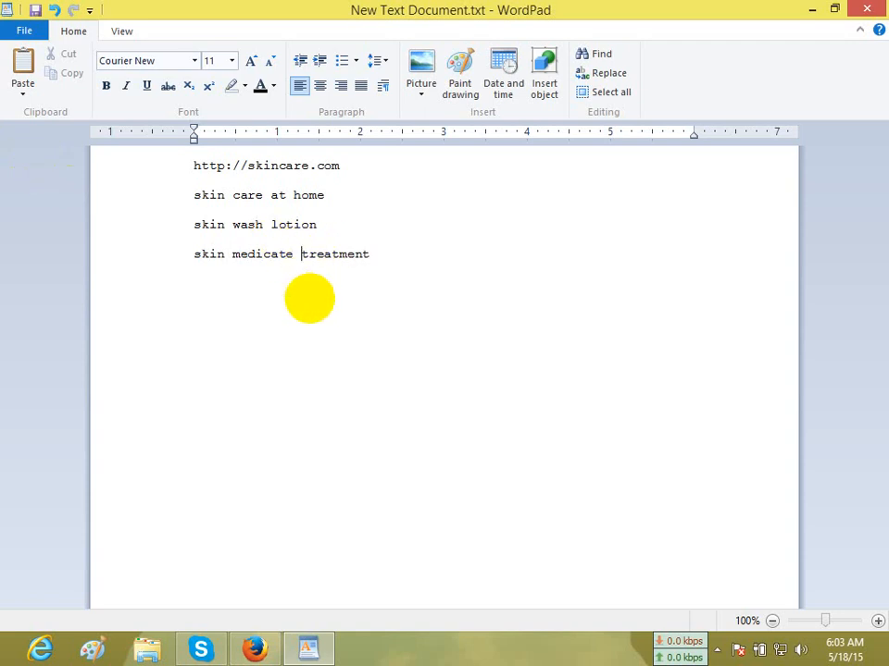
{"action": "left_click", "coordinate": [194, 167]}
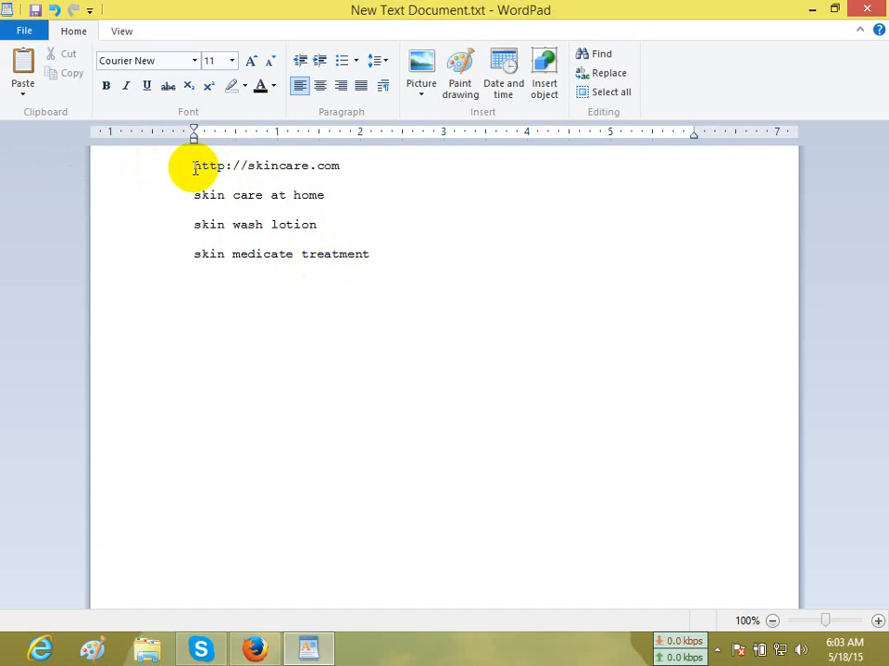
{"action": "type", "text": "URL"}
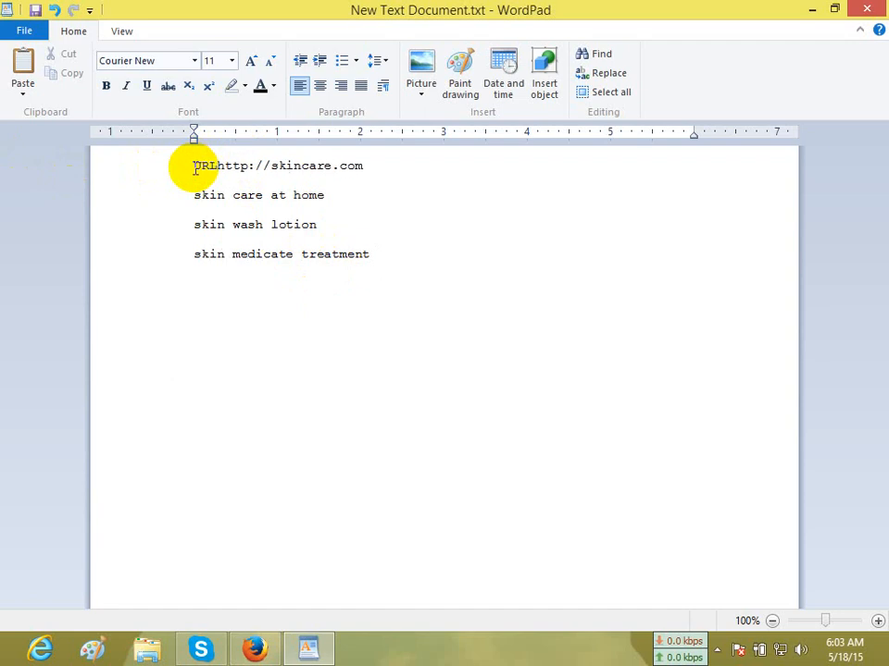
{"action": "type", "text": ":"}
{"action": "key", "text": "Return"}
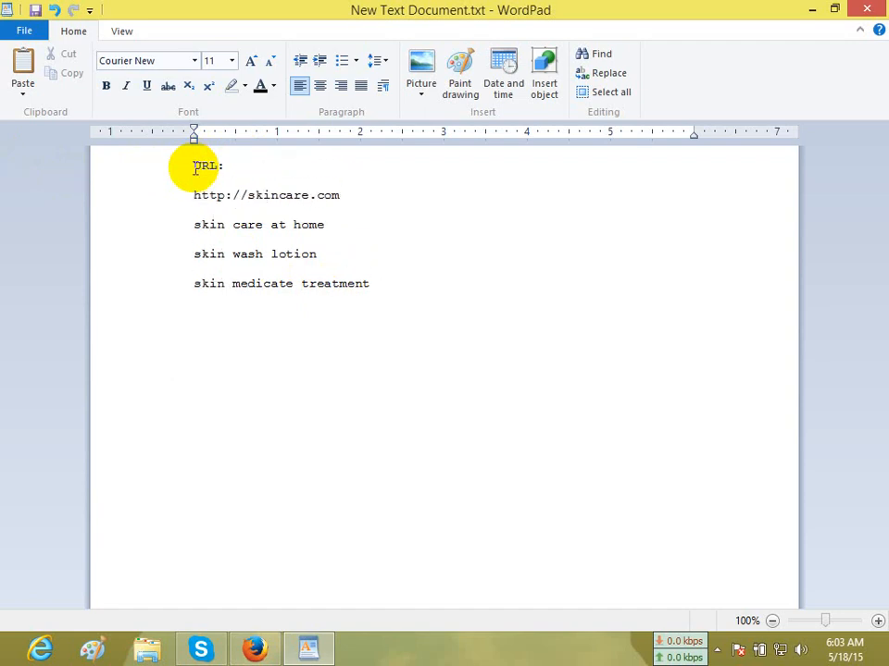
{"action": "left_click", "coordinate": [355, 197]}
{"action": "key", "text": "Return"}
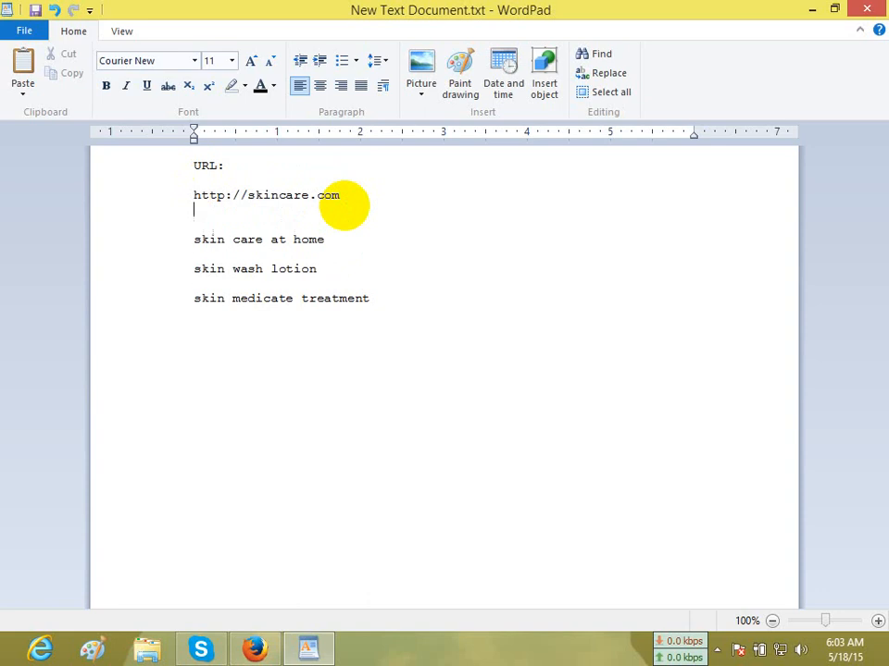
{"action": "key", "text": "Return"}
{"action": "type", "text": "URL"}
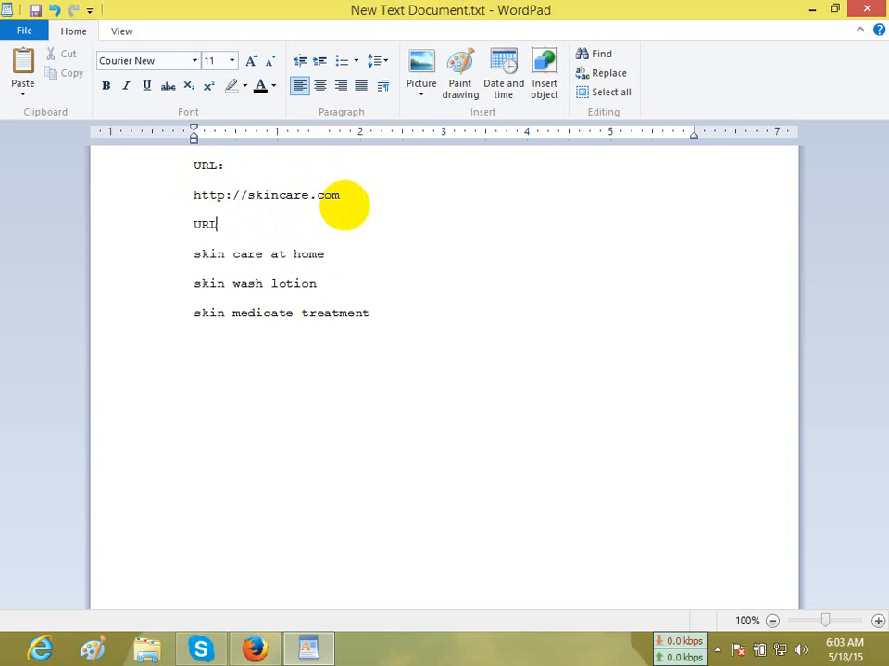
{"action": "type", "text": ":"}
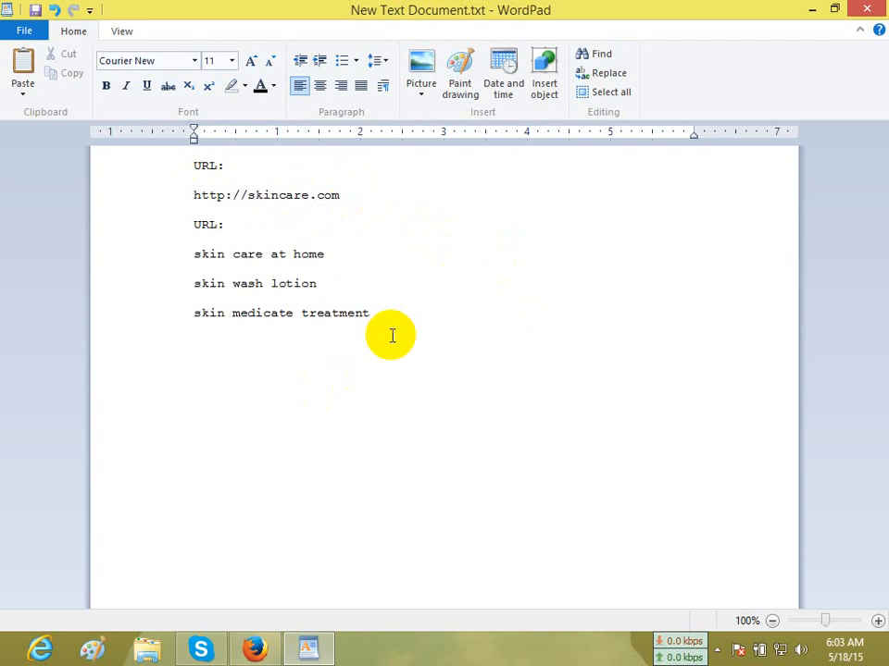
{"action": "left_click_drag", "start_coordinate": [391, 336], "coordinate": [194, 252]}
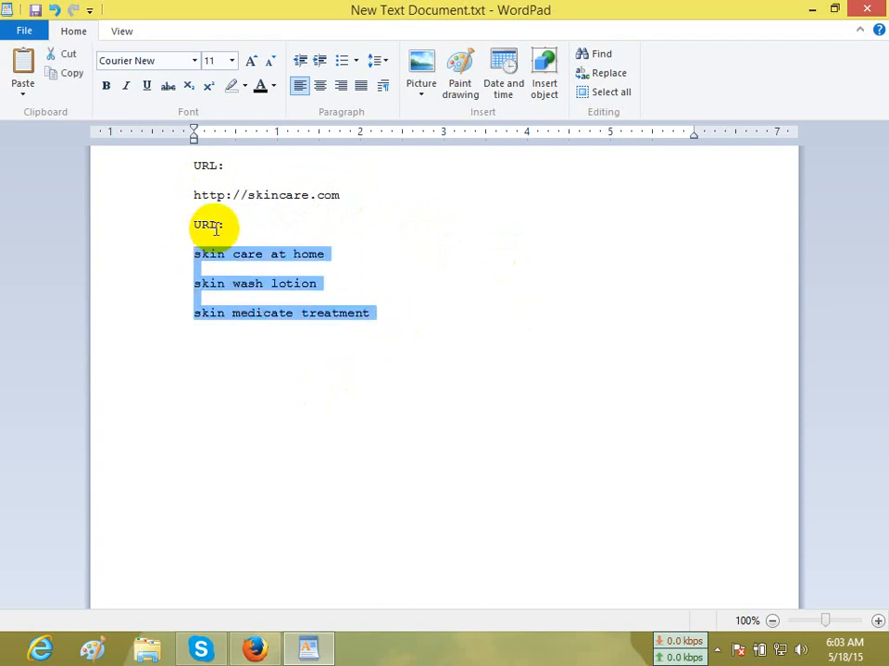
{"action": "double_click", "coordinate": [201, 225]}
{"action": "type", "text": "Keyw"}
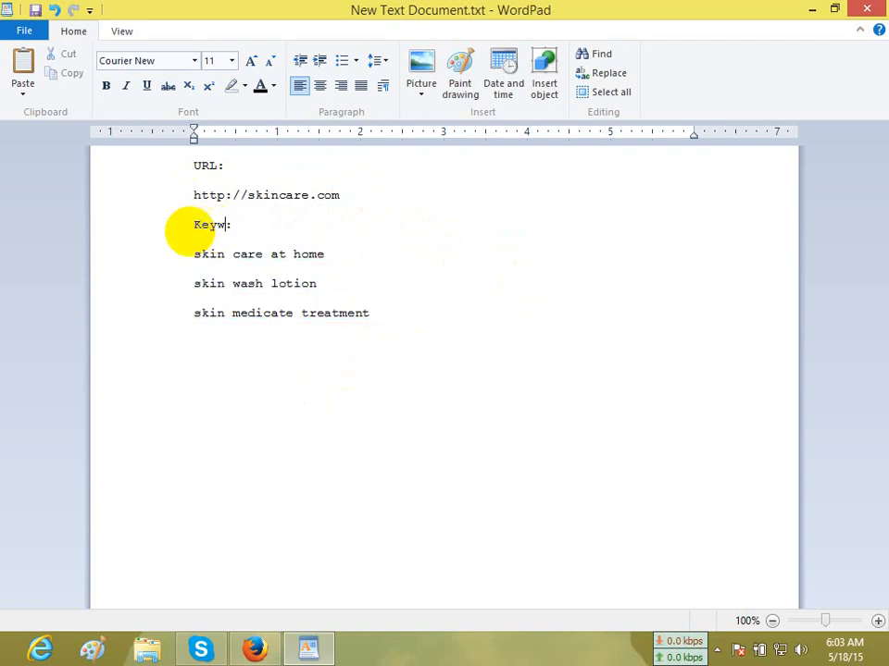
{"action": "type", "text": "ords"}
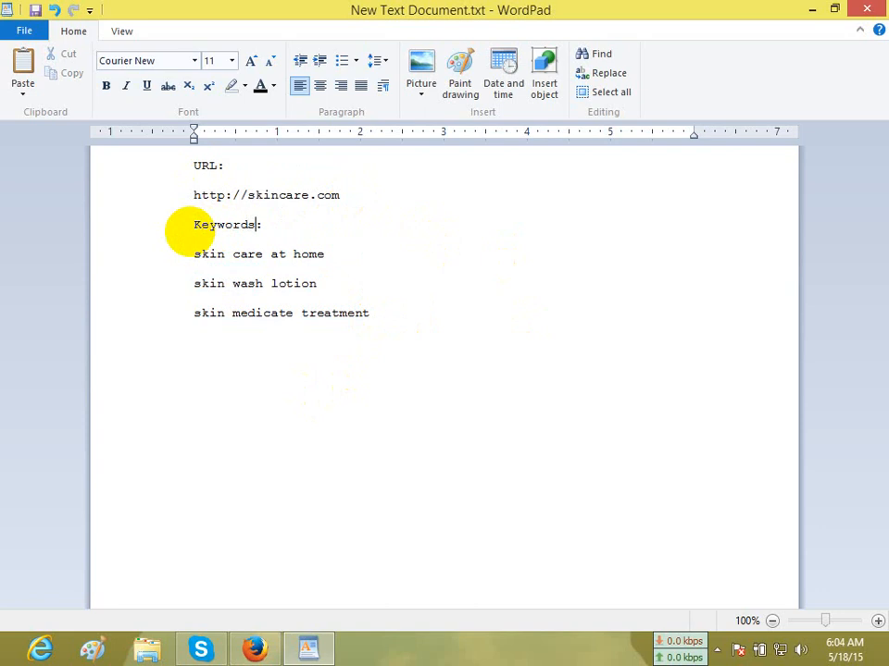
{"action": "left_click", "coordinate": [292, 196]}
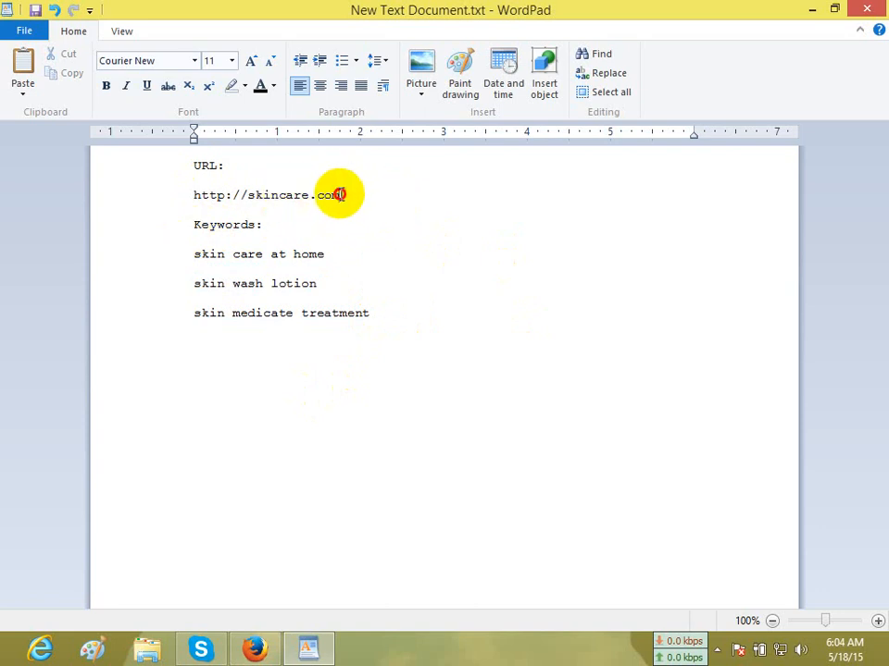
{"action": "left_click_drag", "start_coordinate": [340, 195], "coordinate": [194, 192]}
{"action": "left_click_drag", "start_coordinate": [370, 313], "coordinate": [130, 308]}
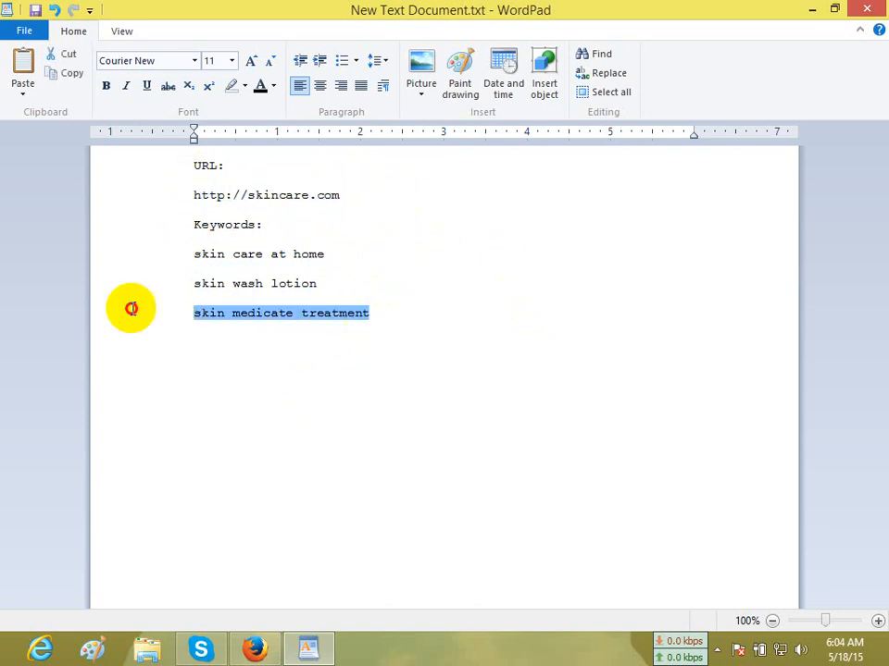
{"action": "left_click_drag", "start_coordinate": [351, 193], "coordinate": [0, 180]}
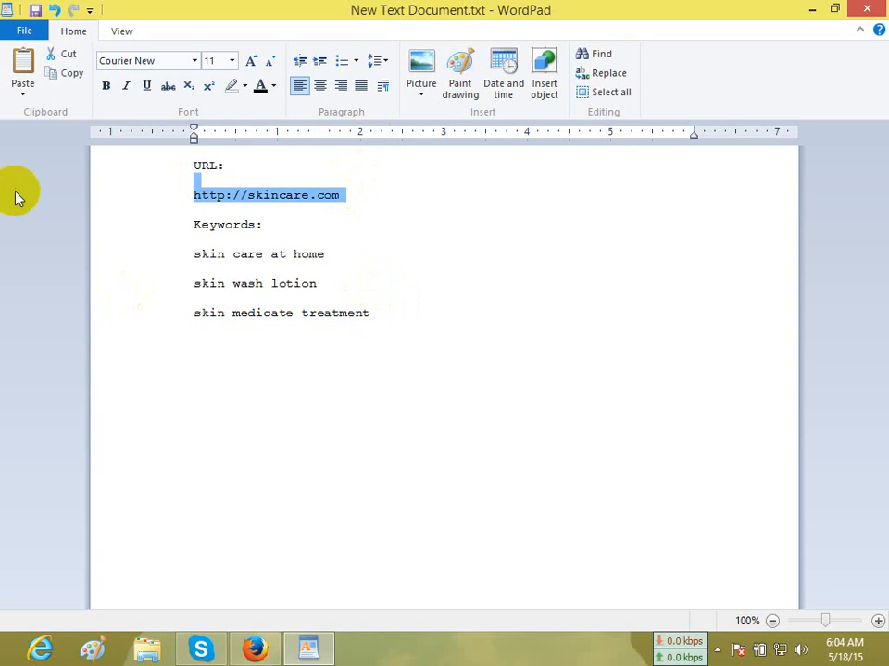
{"action": "left_click", "coordinate": [412, 282]}
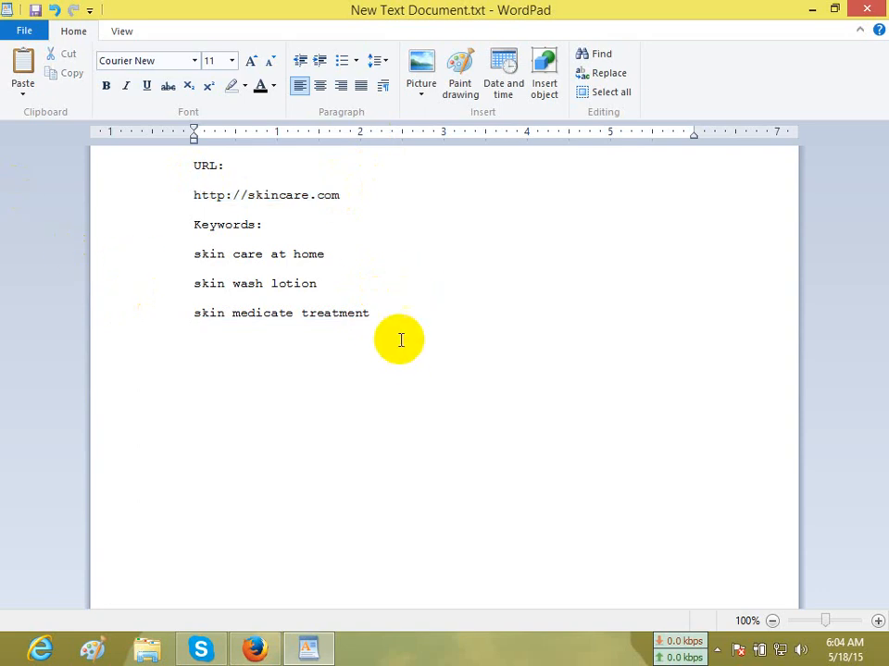
{"action": "left_click_drag", "start_coordinate": [372, 313], "coordinate": [191, 155]}
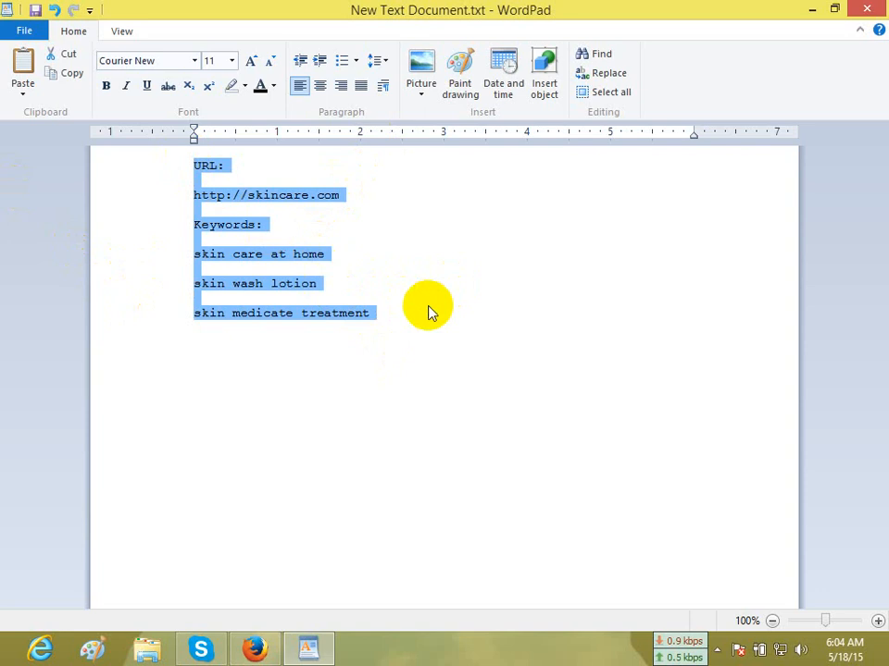
{"action": "left_click", "coordinate": [416, 243]}
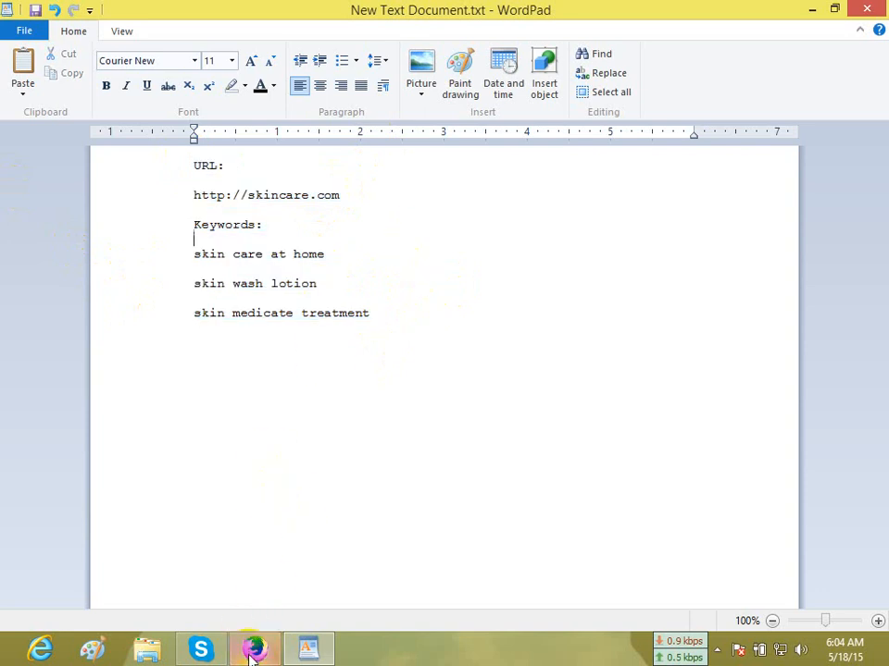
Switch to Firefox and open the Google home page in a new tab.
{"action": "mouse_move", "coordinate": [255, 650]}
{"action": "left_click", "coordinate": [251, 561]}
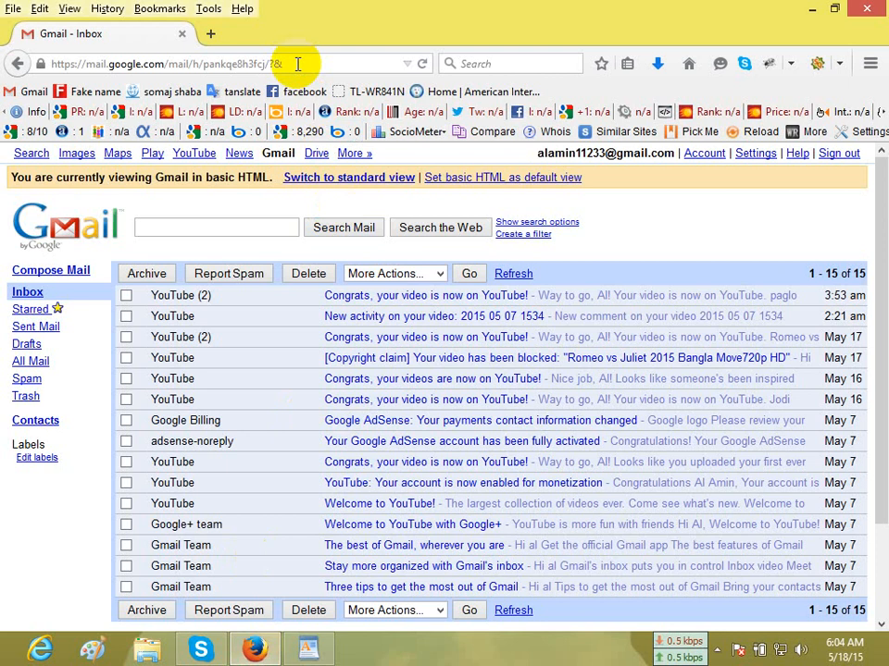
{"action": "left_click", "coordinate": [212, 35]}
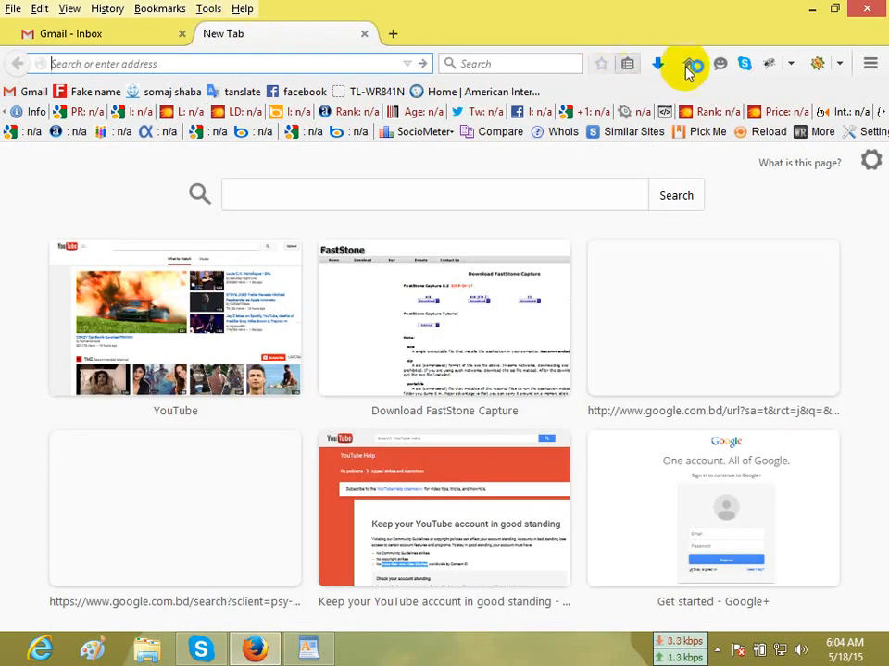
{"action": "left_click", "coordinate": [689, 65]}
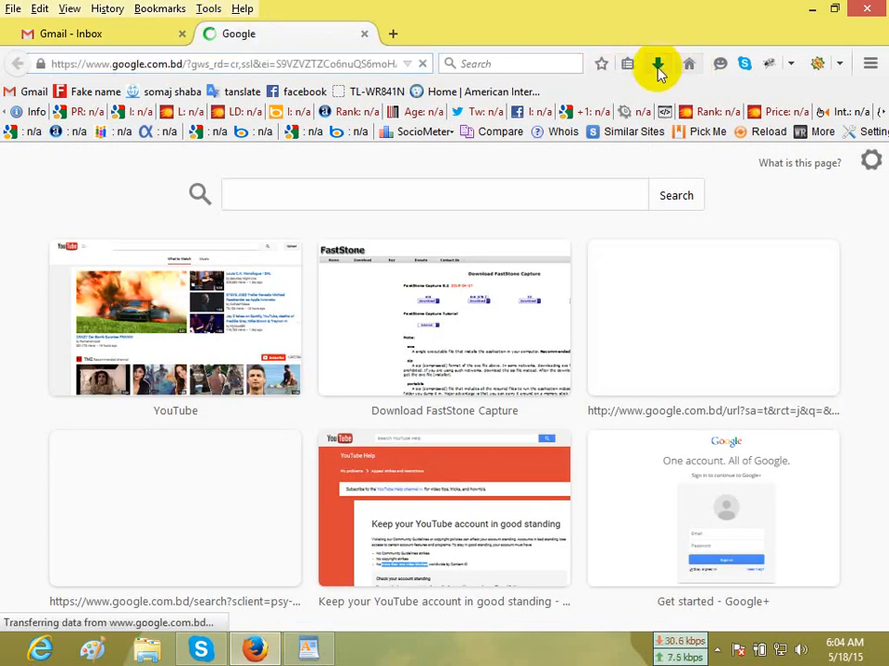
Load the hotmail .com site and open the sign-up page for a new Microsoft account.
{"action": "left_click", "coordinate": [311, 55]}
{"action": "type", "text": "h"}
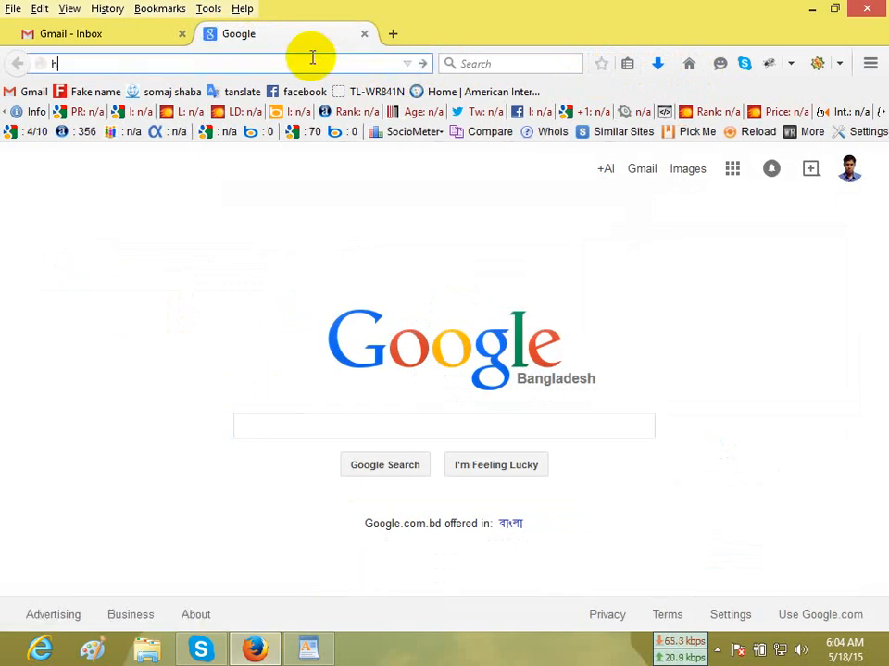
{"action": "type", "text": "otmail"}
{"action": "key", "text": "ctrl+Return"}
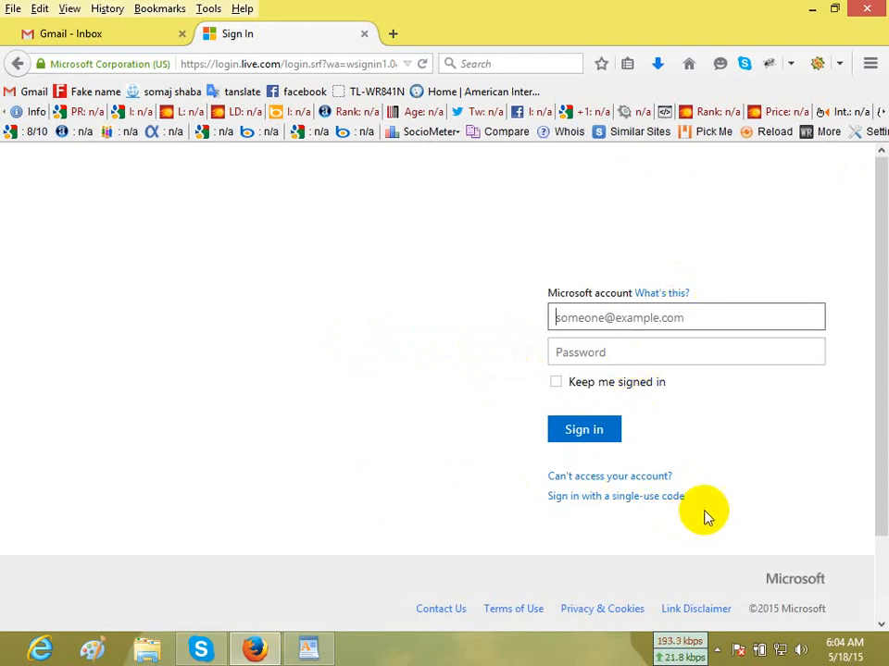
{"action": "scroll", "coordinate": [704, 515], "scroll_direction": "down", "scroll_amount": 2}
{"action": "left_click", "coordinate": [762, 506]}
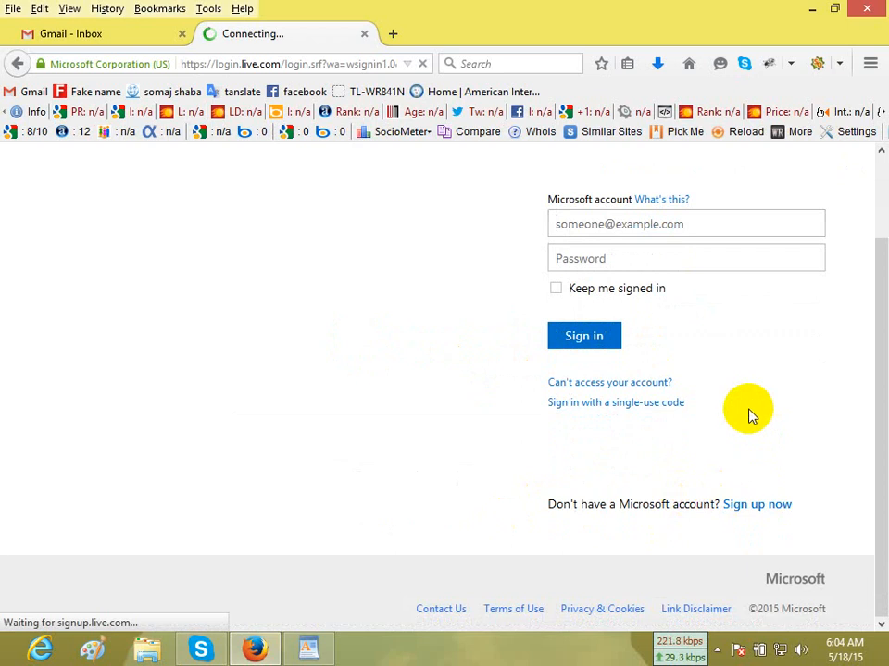
Switch to the WordPad notes and review the target URL and the list of keywords.
{"action": "mouse_move", "coordinate": [311, 648]}
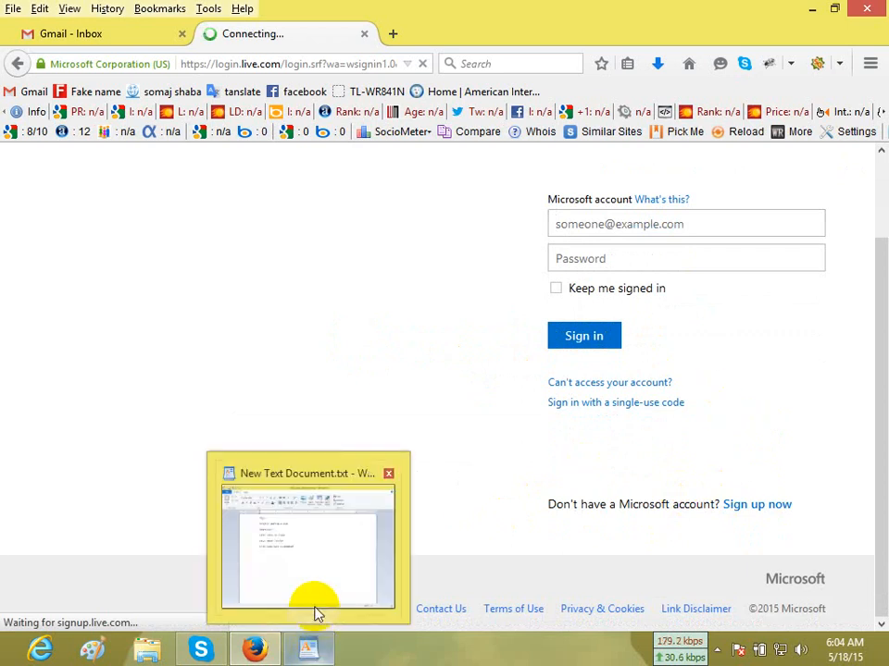
{"action": "left_click", "coordinate": [315, 614]}
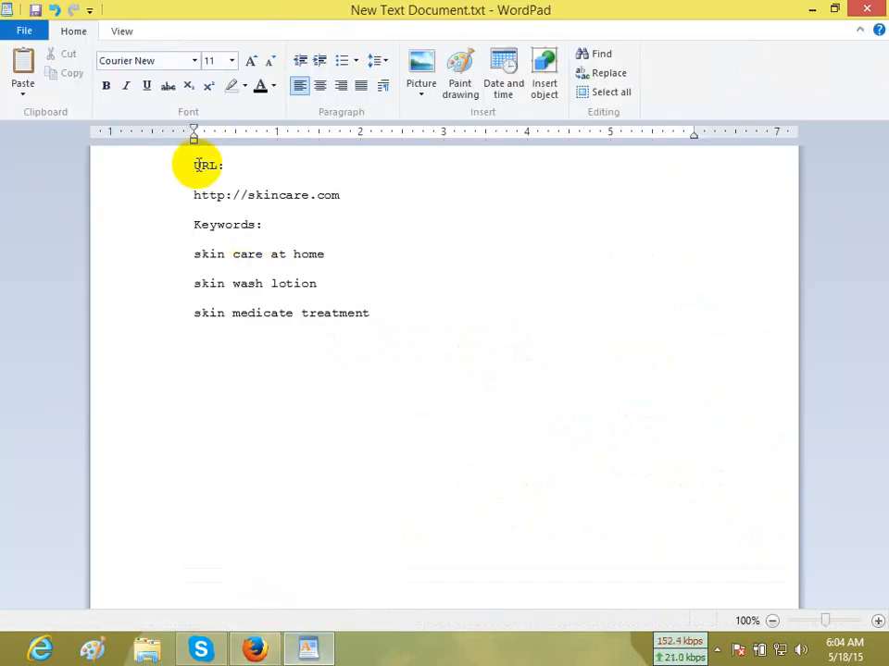
{"action": "left_click_drag", "start_coordinate": [193, 166], "coordinate": [444, 327]}
{"action": "left_click", "coordinate": [444, 328]}
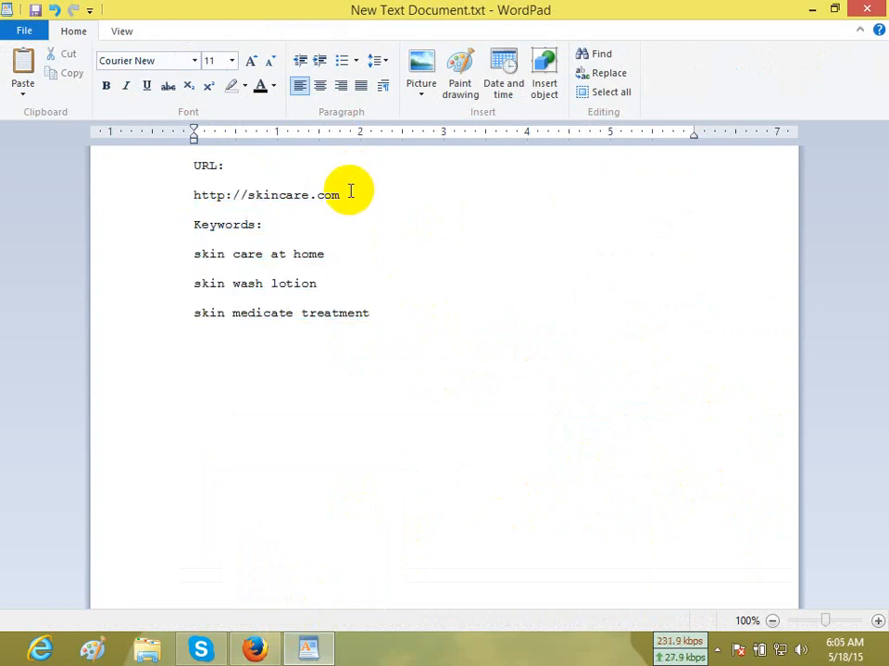
{"action": "left_click_drag", "start_coordinate": [350, 192], "coordinate": [165, 186]}
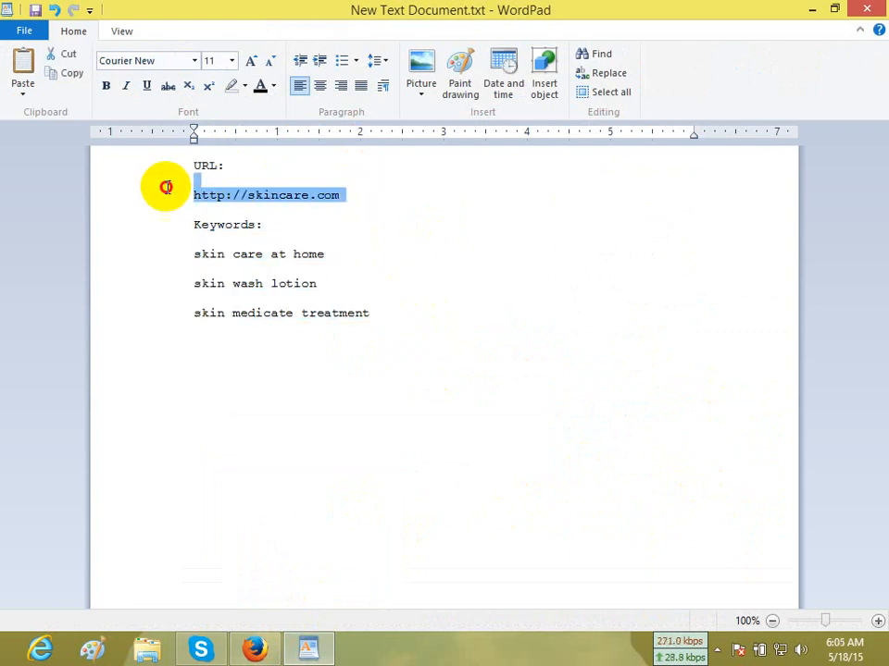
{"action": "left_click", "coordinate": [281, 195]}
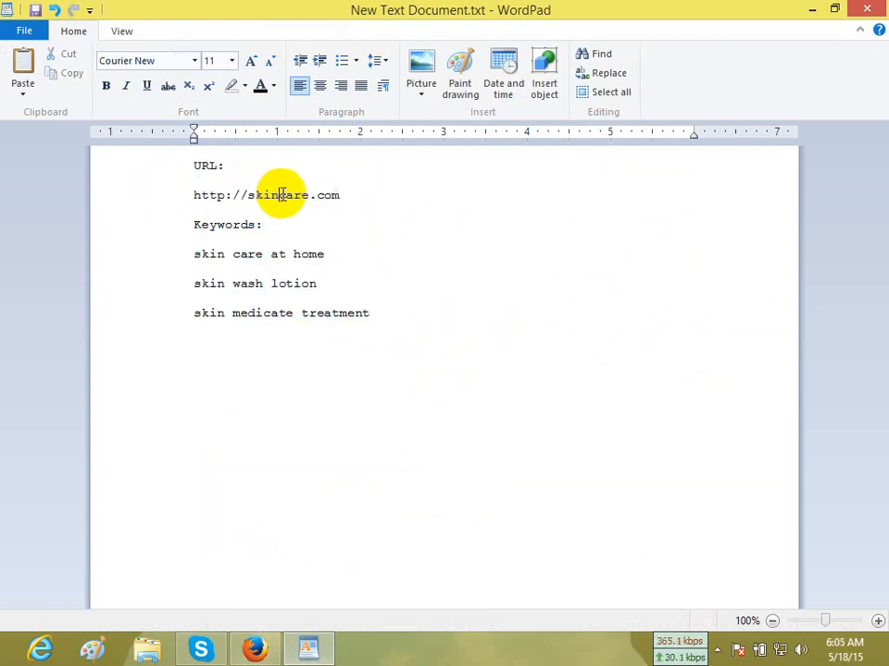
Switch back to Firefox and fill in the first name and last name on the account sign-up form.
{"action": "left_click", "coordinate": [255, 648]}
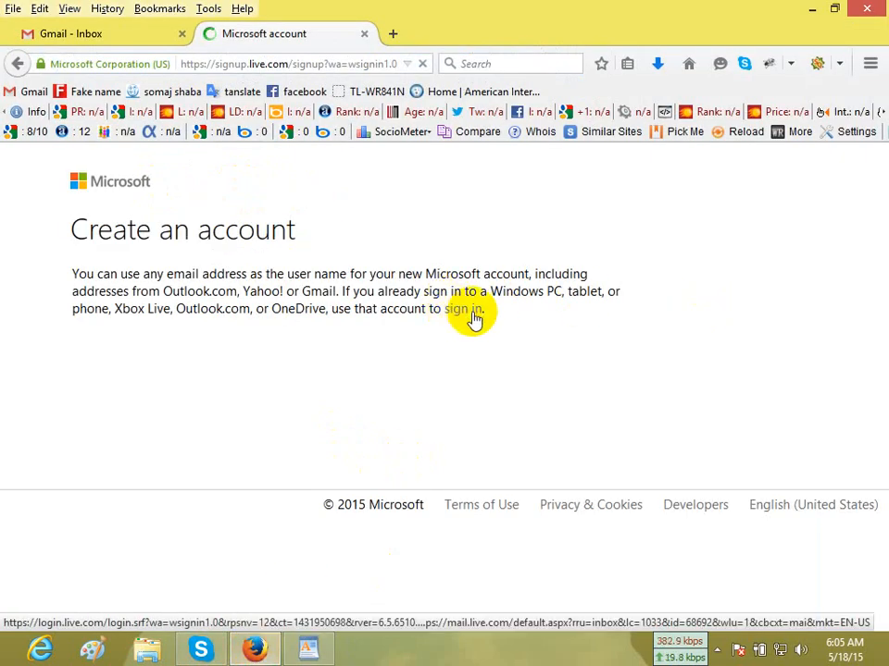
{"action": "scroll", "coordinate": [568, 337], "scroll_direction": "down", "scroll_amount": 2}
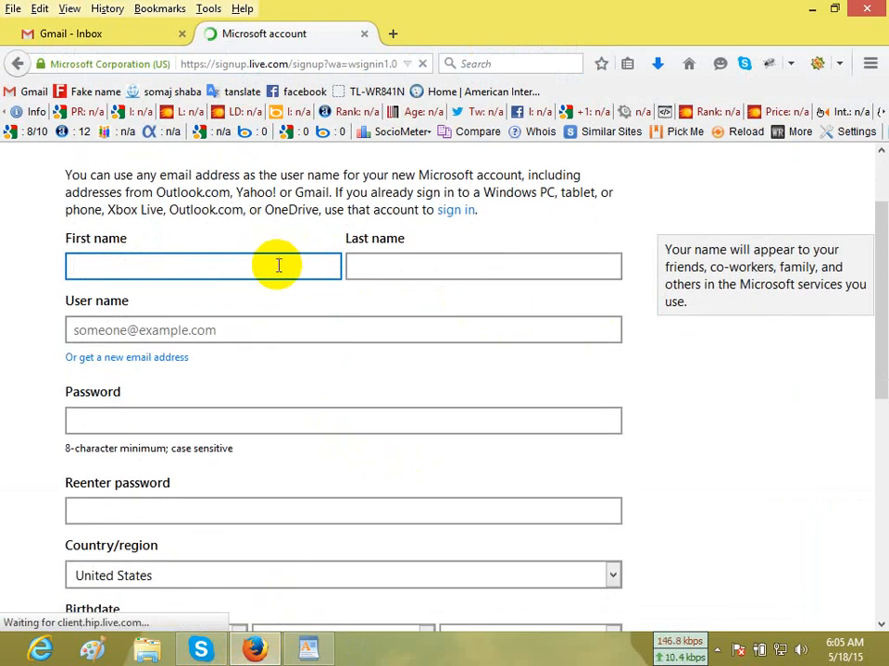
{"action": "key", "text": "Tab"}
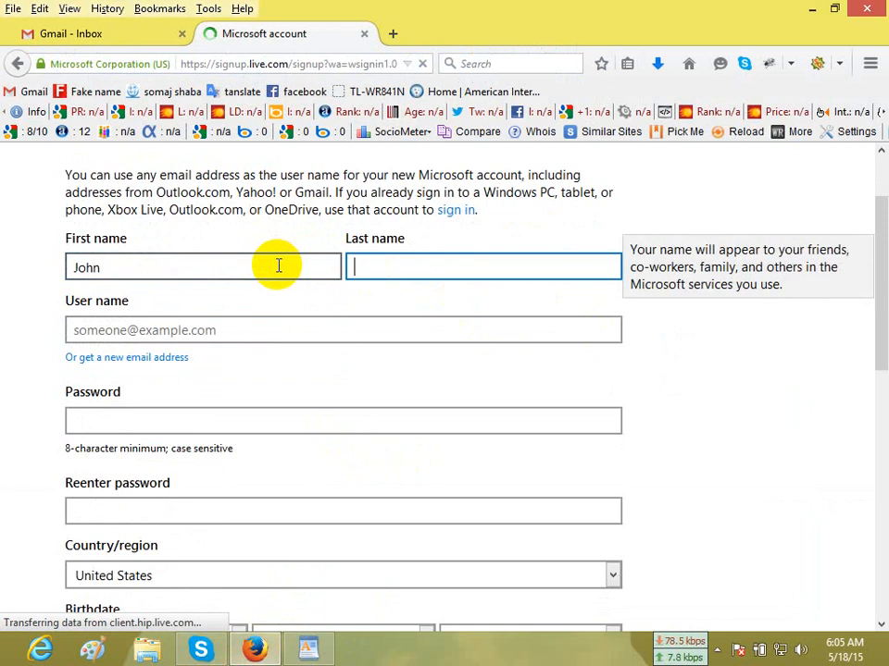
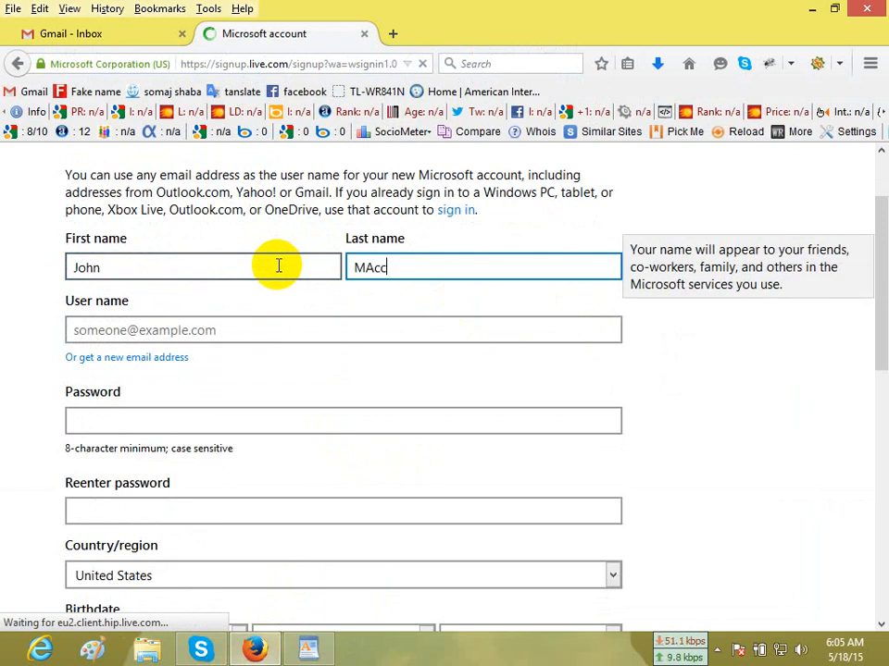
{"action": "left_click", "coordinate": [367, 266]}
{"action": "key", "text": "BackSpace"}
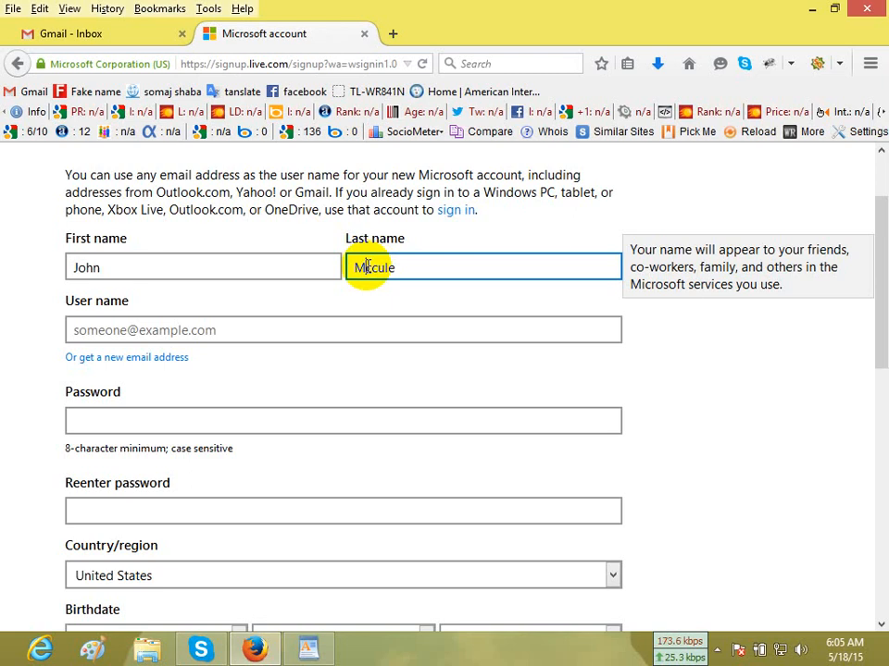
{"action": "type", "text": "a"}
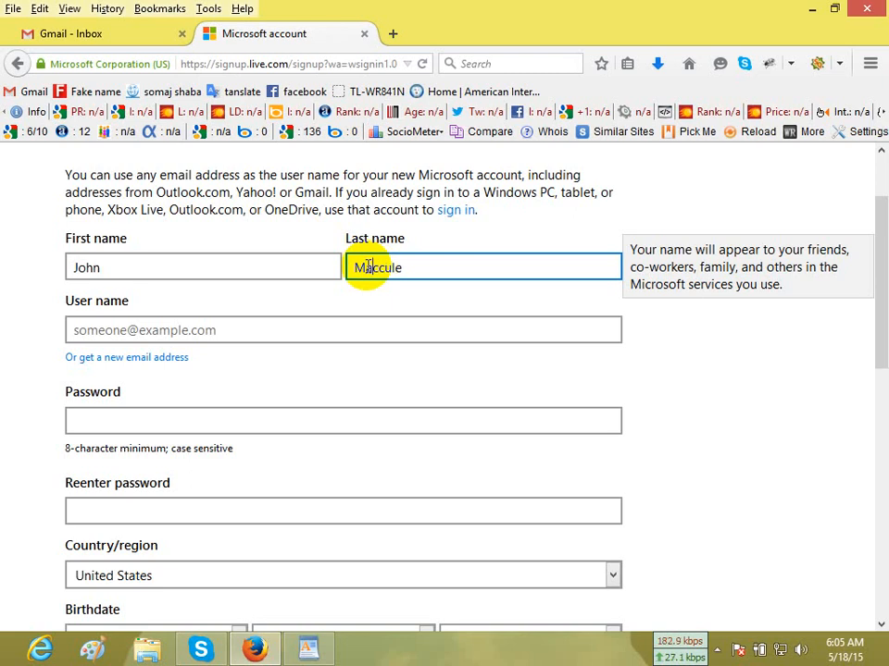
Enter the desired user name as a new hotmail.com address and have its availability checked.
{"action": "left_click", "coordinate": [318, 329]}
{"action": "scroll", "coordinate": [350, 344], "scroll_direction": "down", "scroll_amount": 2}
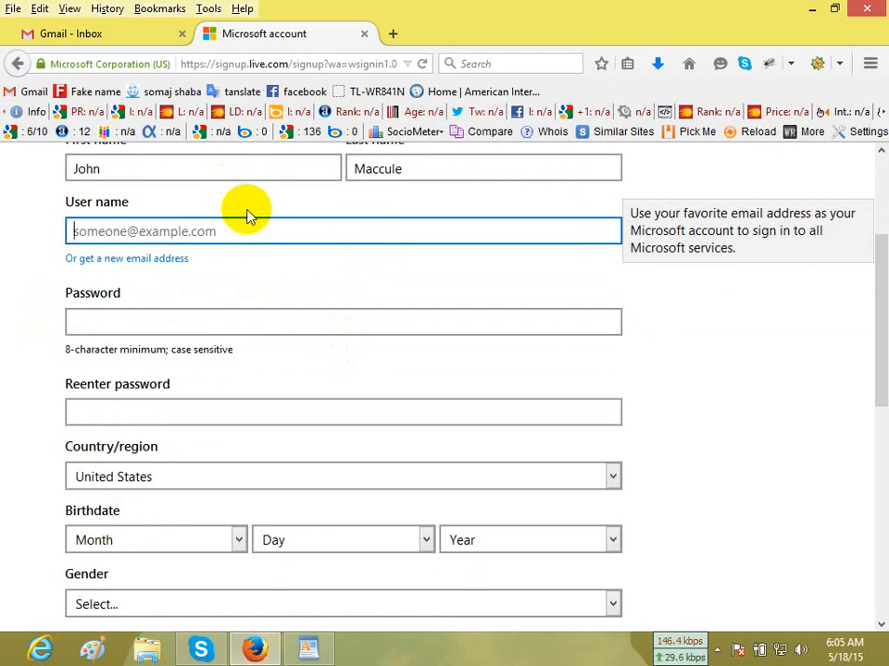
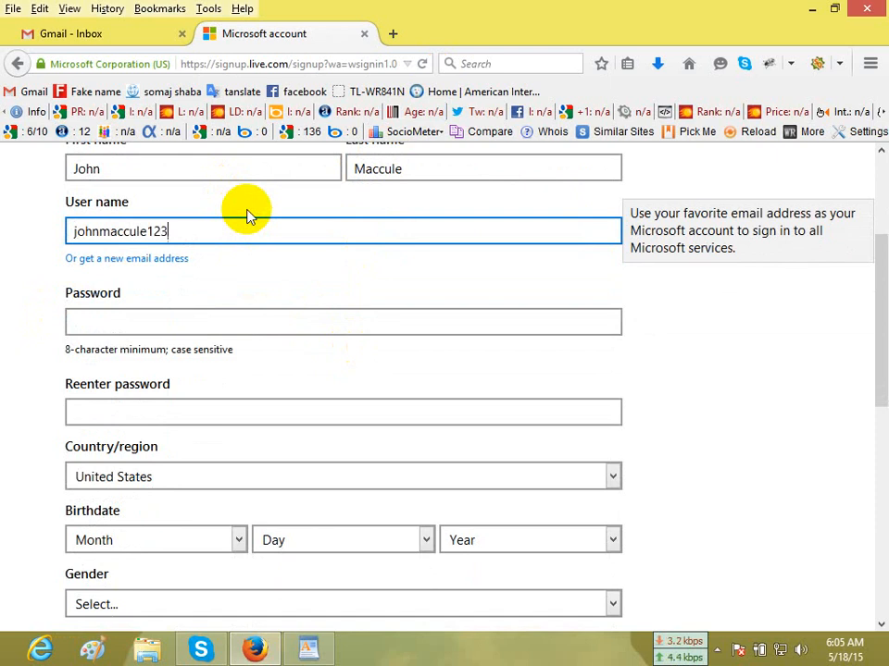
{"action": "left_click", "coordinate": [246, 304]}
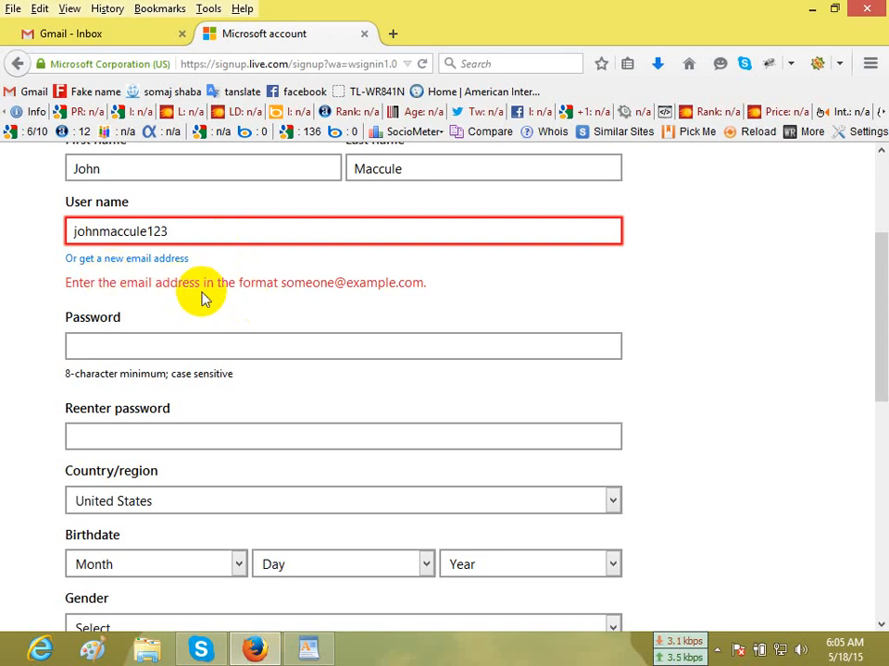
{"action": "left_click", "coordinate": [263, 226]}
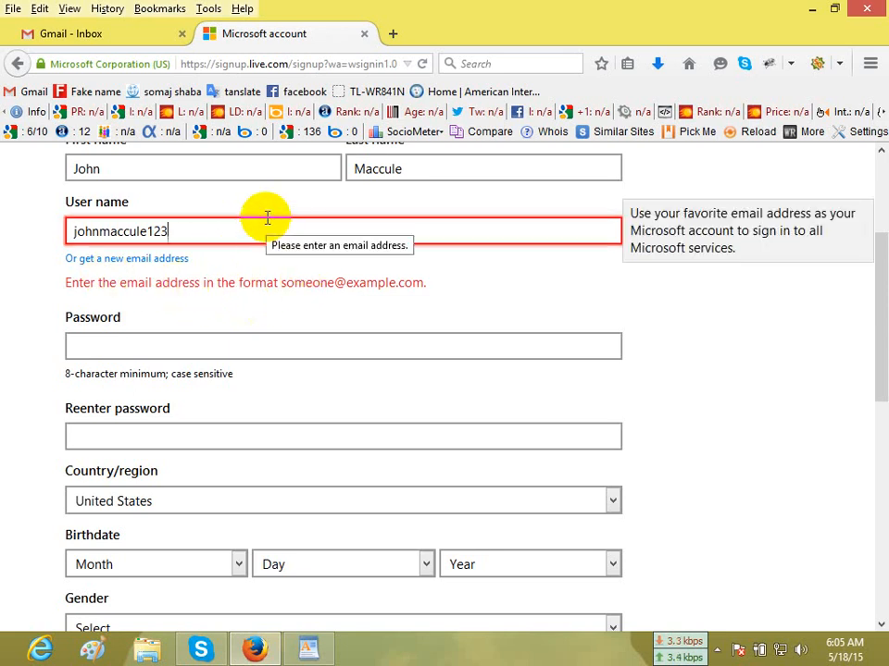
{"action": "type", "text": "@hotm"}
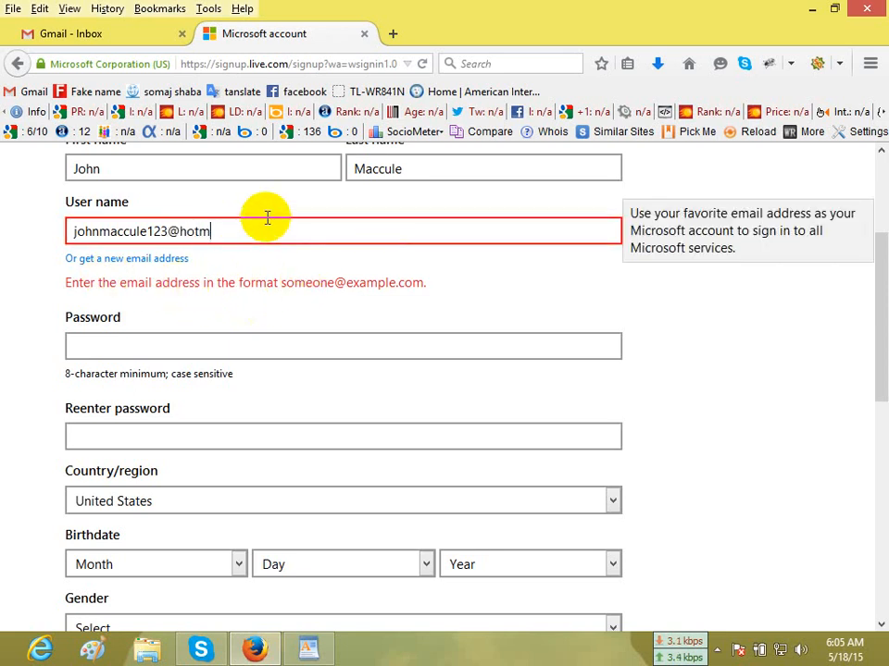
{"action": "type", "text": "ail.com"}
{"action": "left_click", "coordinate": [477, 288]}
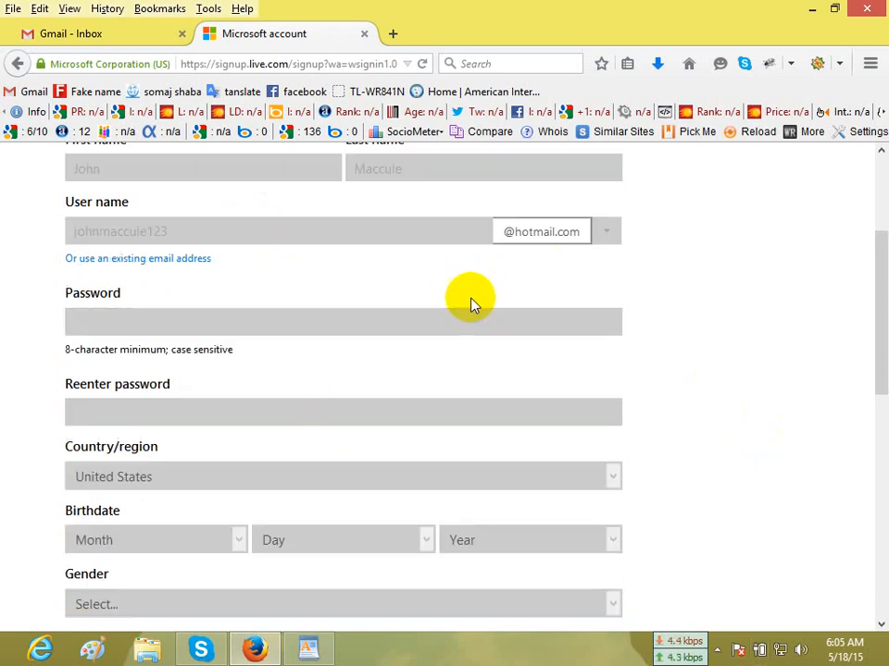
Enter the new account's password and repeat it in the Reenter password field.
{"action": "scroll", "coordinate": [491, 292], "scroll_direction": "up", "scroll_amount": 3}
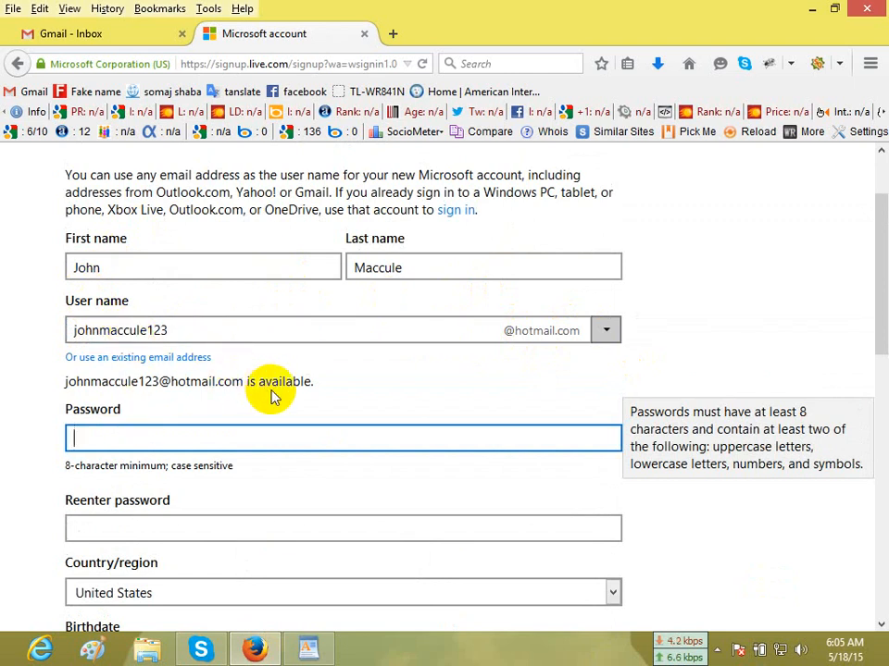
{"action": "scroll", "coordinate": [607, 375], "scroll_direction": "down", "scroll_amount": 2}
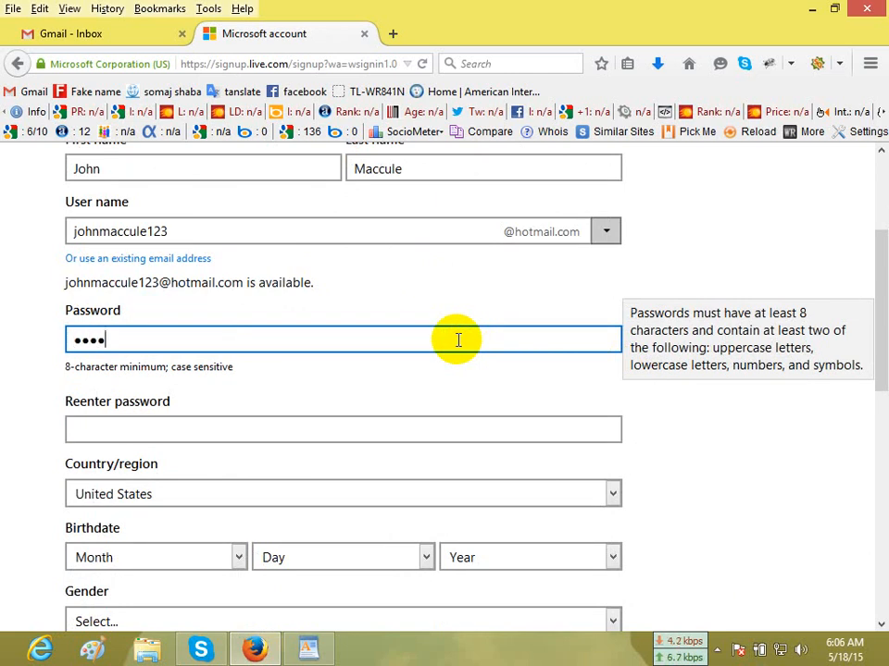
{"action": "left_click", "coordinate": [444, 435]}
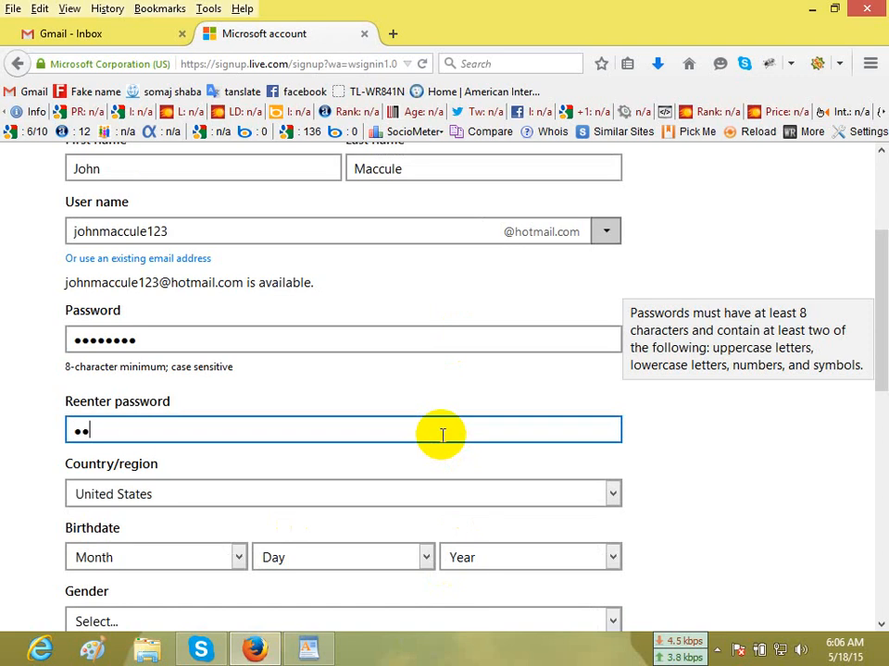
{"action": "type", "text": "••••••••"}
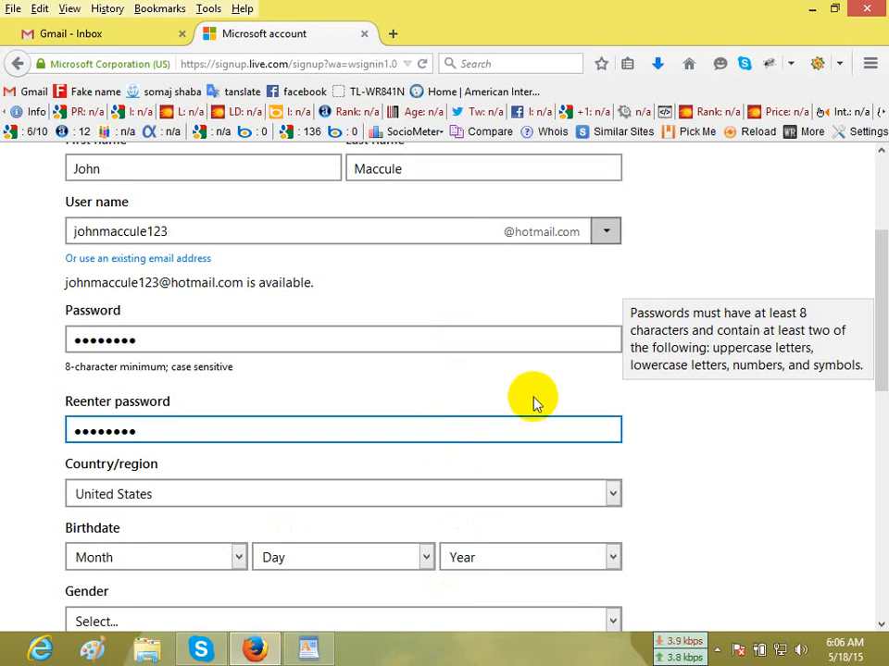
Choose the month, day and year of the account holder's birthdate.
{"action": "scroll", "coordinate": [536, 402], "scroll_direction": "down", "scroll_amount": 4}
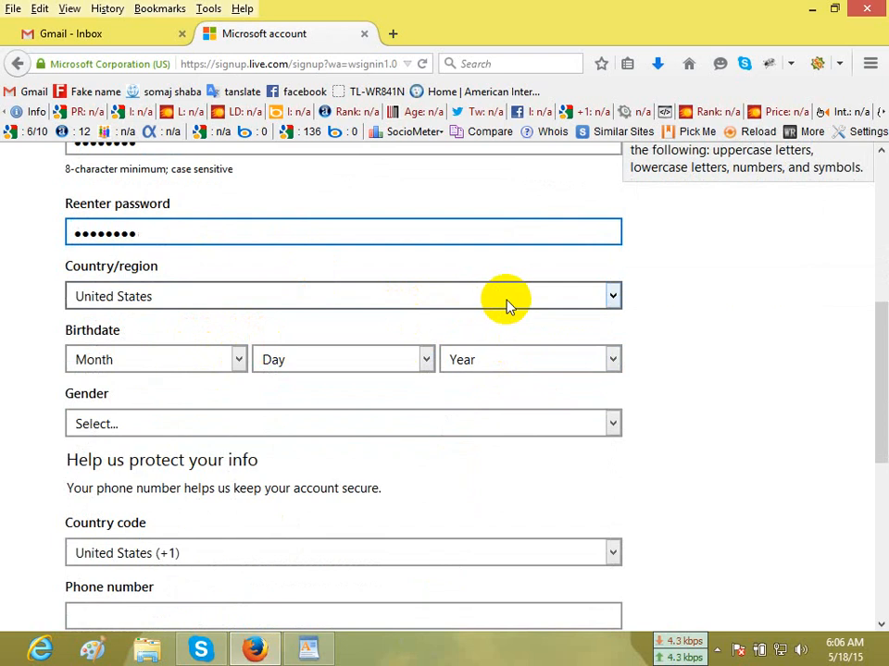
{"action": "left_click", "coordinate": [233, 360]}
{"action": "left_click", "coordinate": [158, 468]}
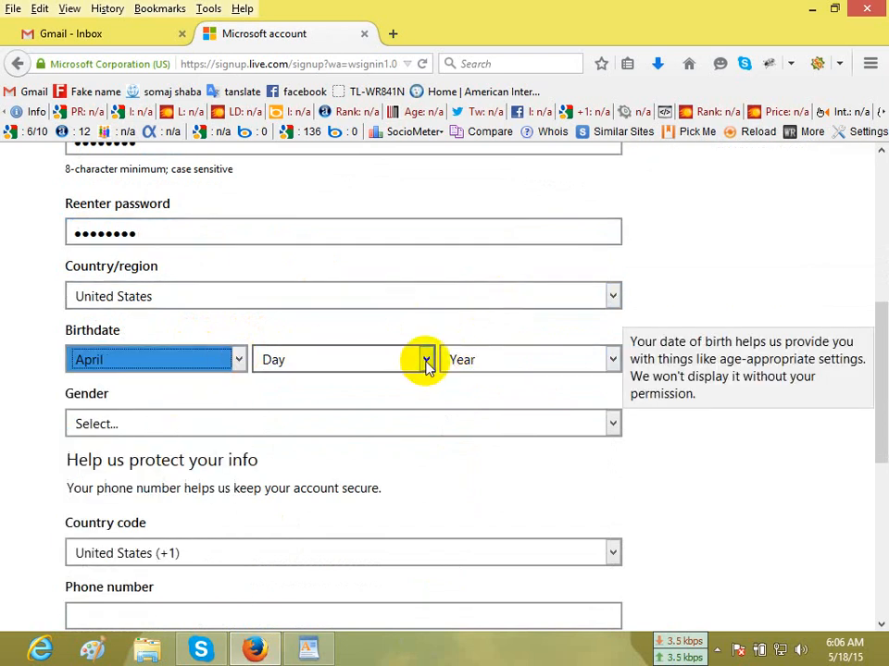
{"action": "left_click", "coordinate": [209, 364]}
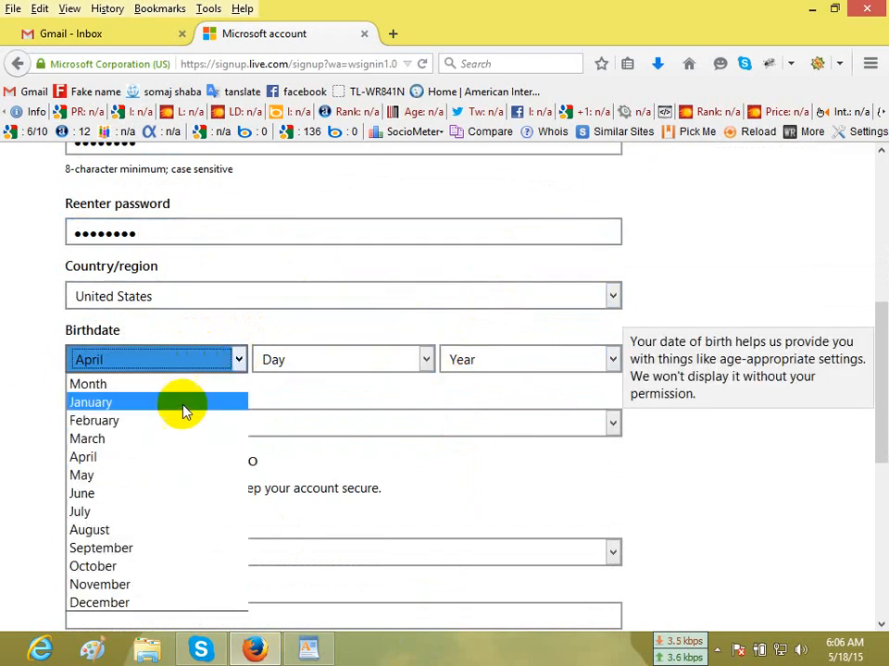
{"action": "left_click", "coordinate": [106, 440]}
{"action": "left_click", "coordinate": [427, 361]}
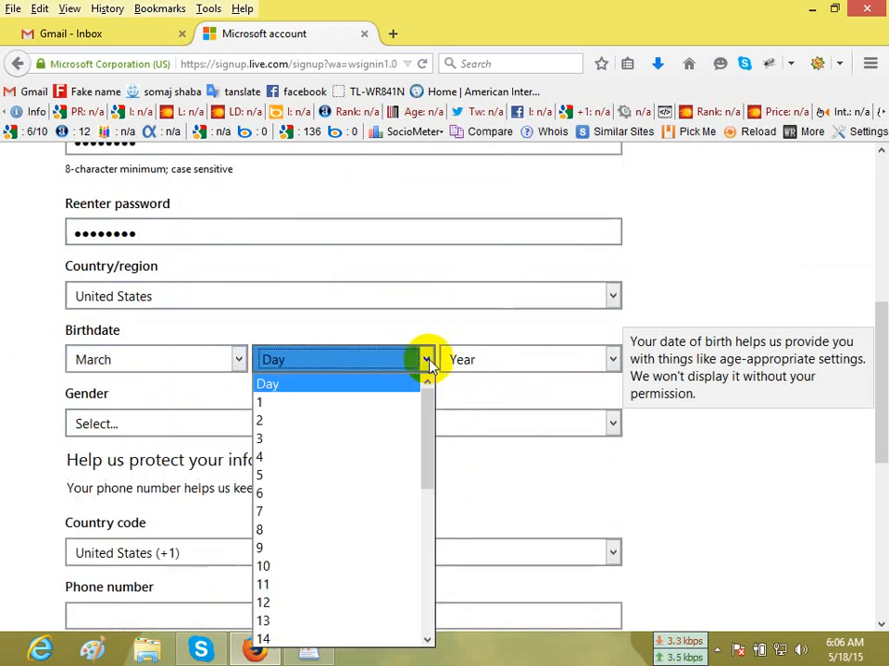
{"action": "left_click", "coordinate": [283, 566]}
{"action": "left_click", "coordinate": [561, 364]}
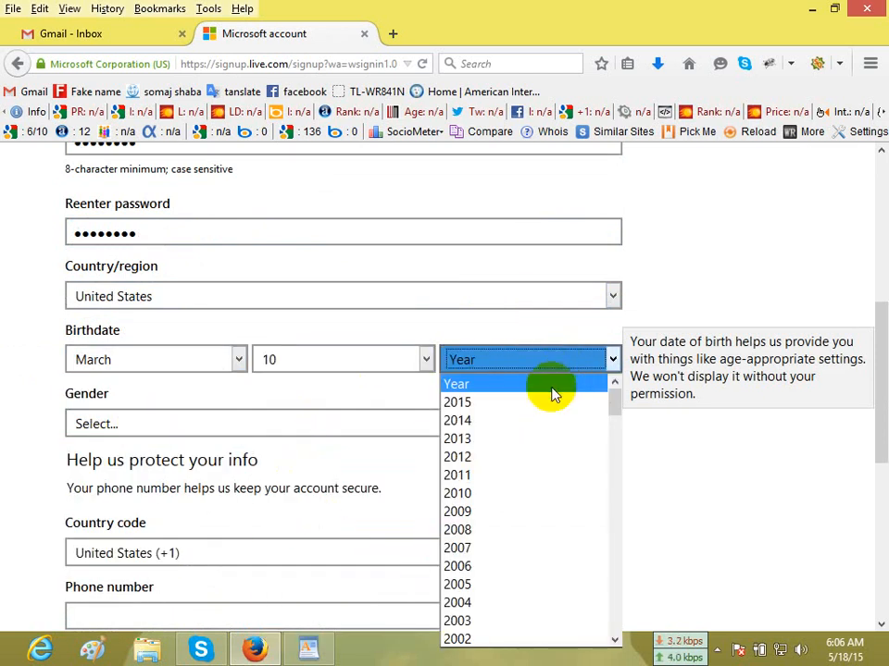
{"action": "scroll", "coordinate": [495, 602], "scroll_direction": "down", "scroll_amount": 5}
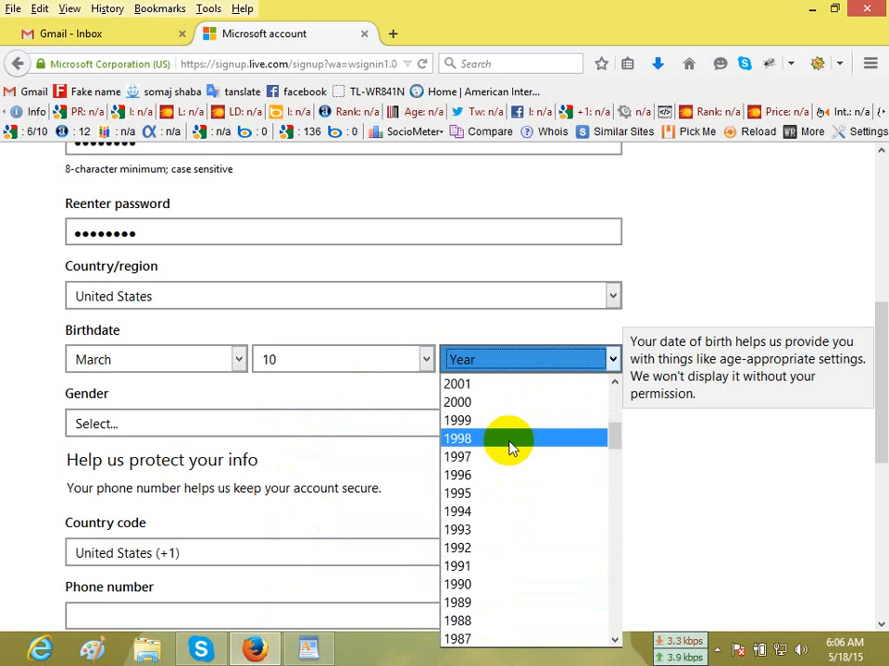
{"action": "scroll", "coordinate": [512, 449], "scroll_direction": "down", "scroll_amount": 4}
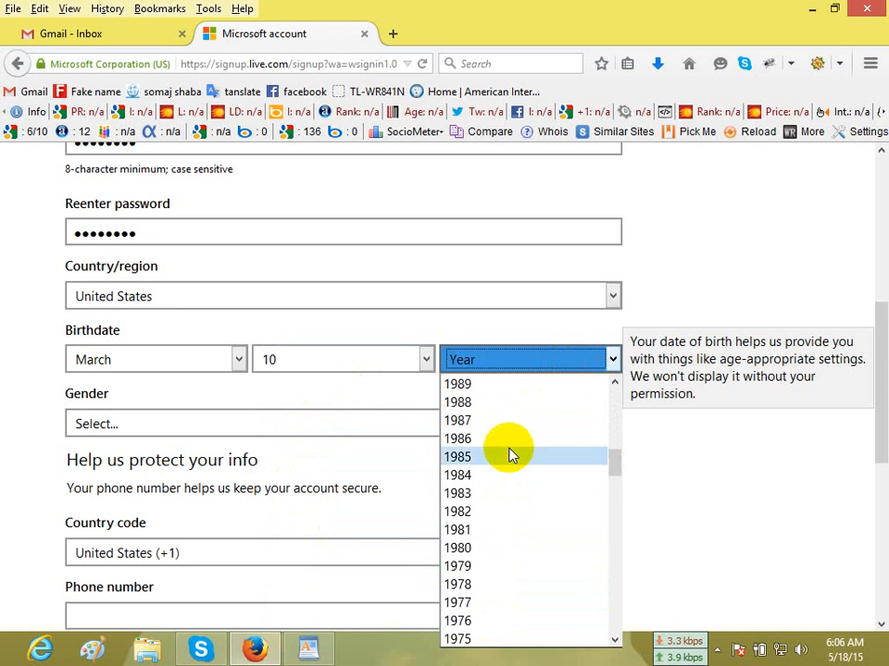
{"action": "left_click", "coordinate": [491, 567]}
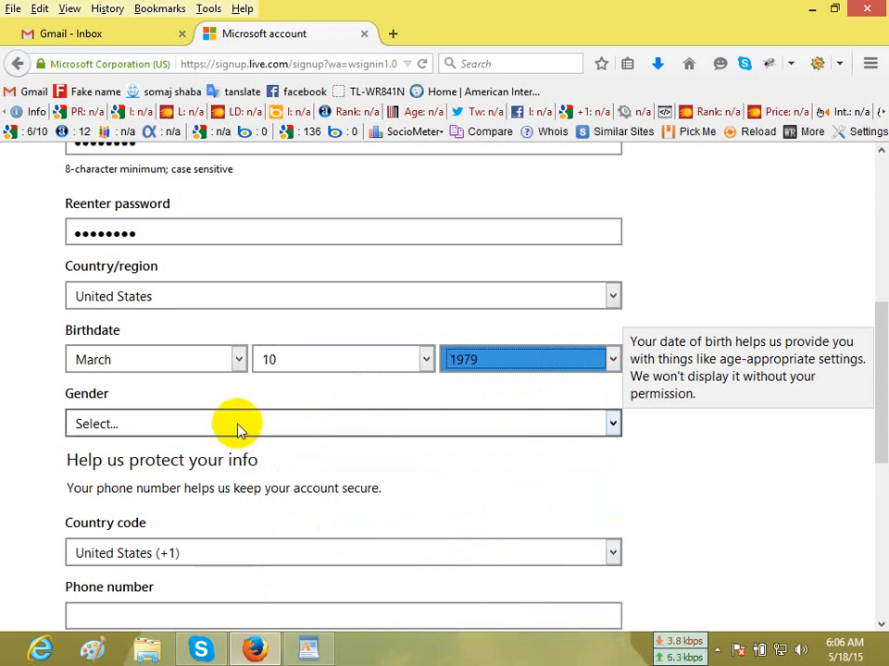
Set the gender to Male and fill in the alternate email address, leaving the phone number blank.
{"action": "left_click", "coordinate": [238, 427]}
{"action": "left_click", "coordinate": [232, 468]}
{"action": "scroll", "coordinate": [273, 439], "scroll_direction": "down", "scroll_amount": 3}
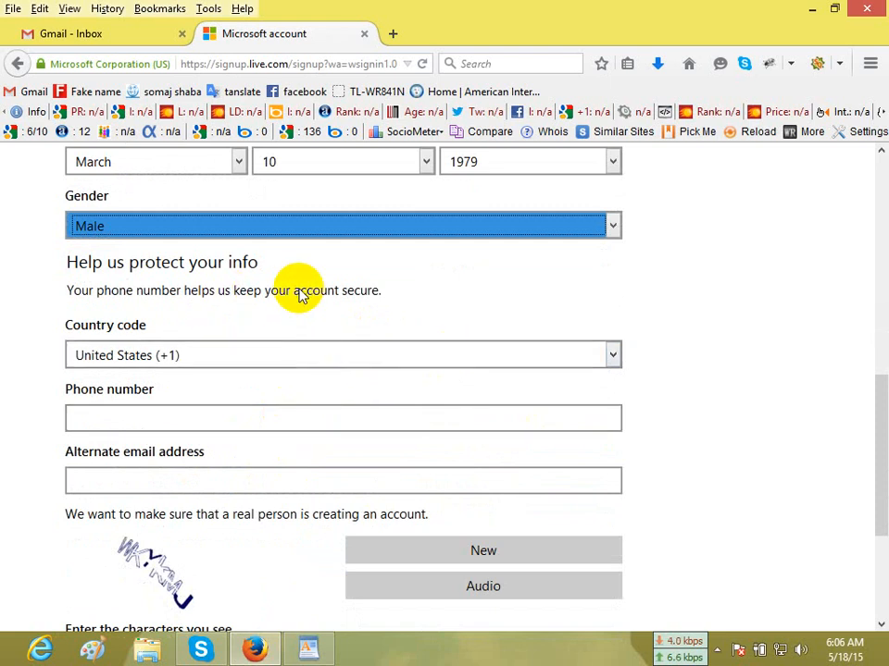
{"action": "left_click", "coordinate": [236, 490]}
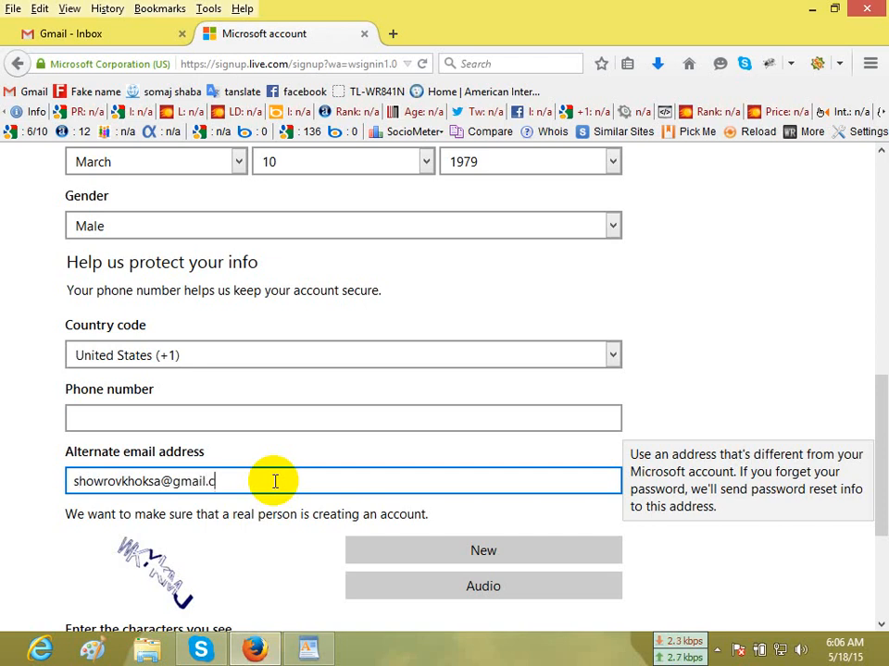
Enter the captcha characters and create the account, dismissing the browser's offer to remember the password.
{"action": "scroll", "coordinate": [275, 481], "scroll_direction": "down", "scroll_amount": 5}
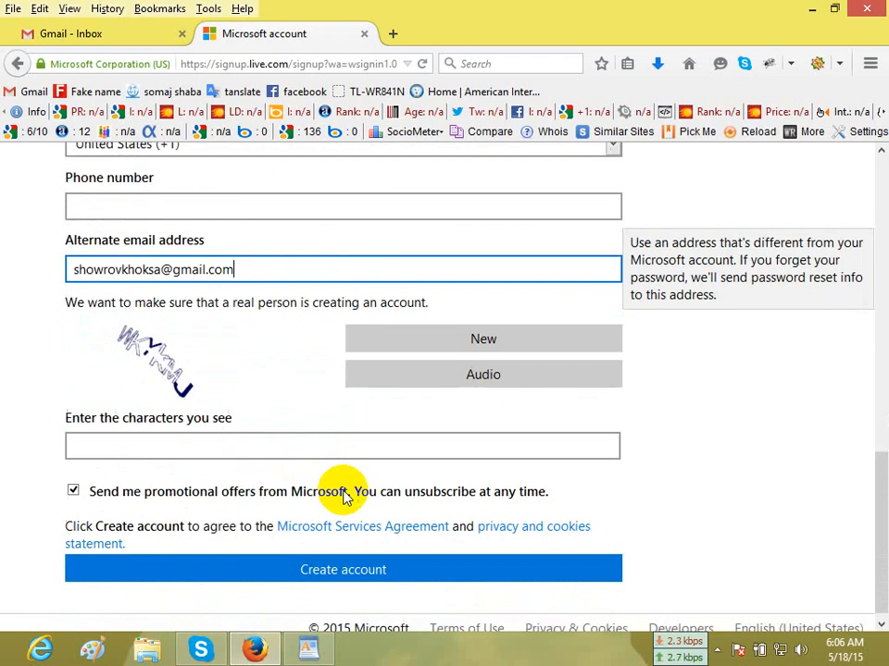
{"action": "left_click", "coordinate": [275, 435]}
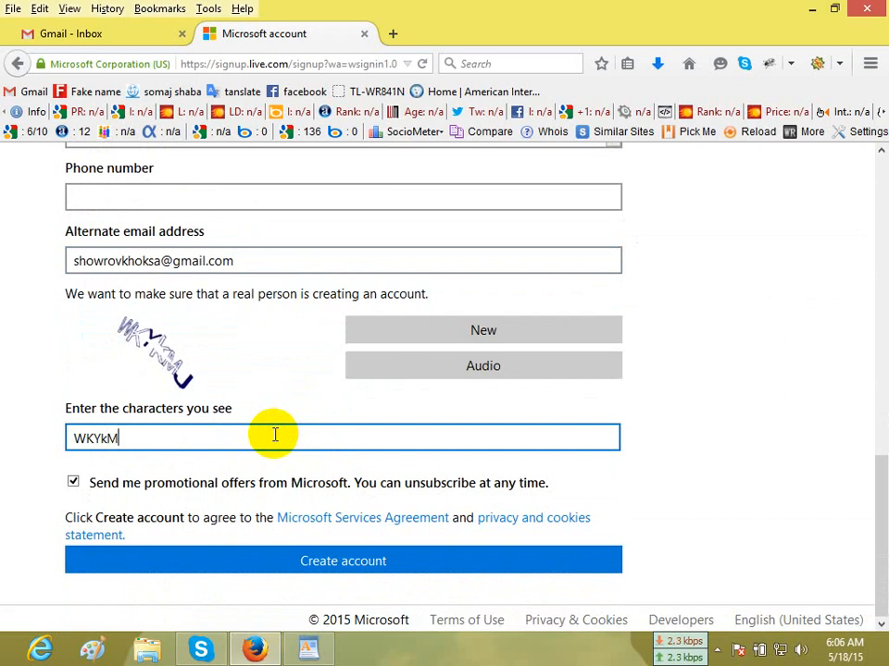
{"action": "left_click", "coordinate": [374, 574]}
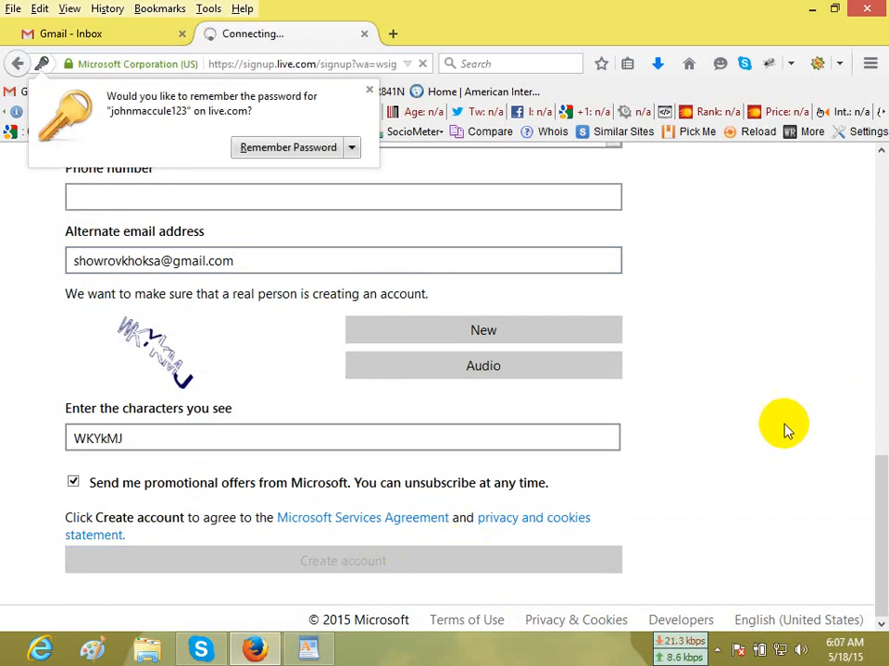
{"action": "left_click", "coordinate": [369, 90]}
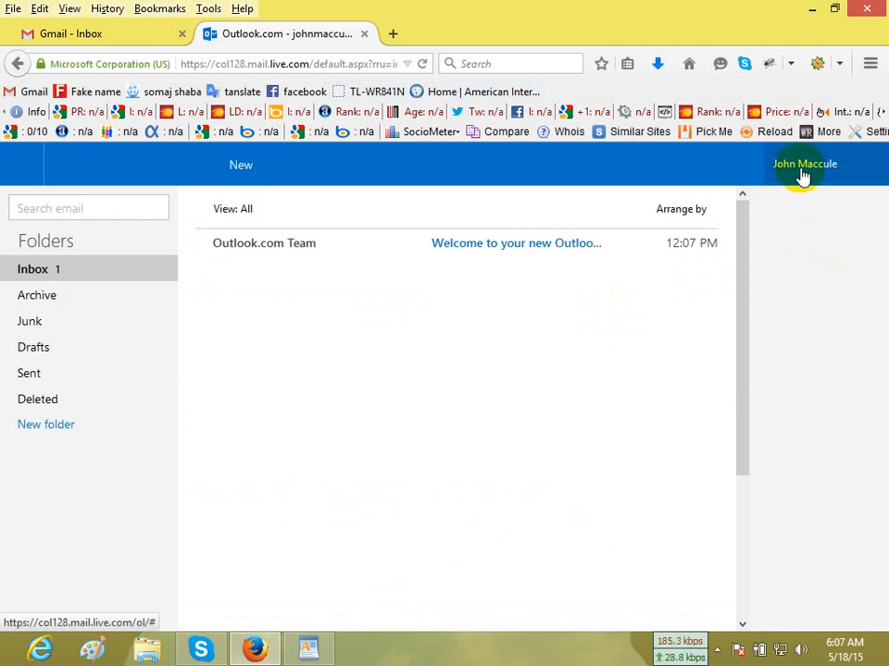
Delete the Outlook.com Team welcome email from the inbox and dismiss the welcome screen and the Undo tip.
{"action": "left_click", "coordinate": [199, 243]}
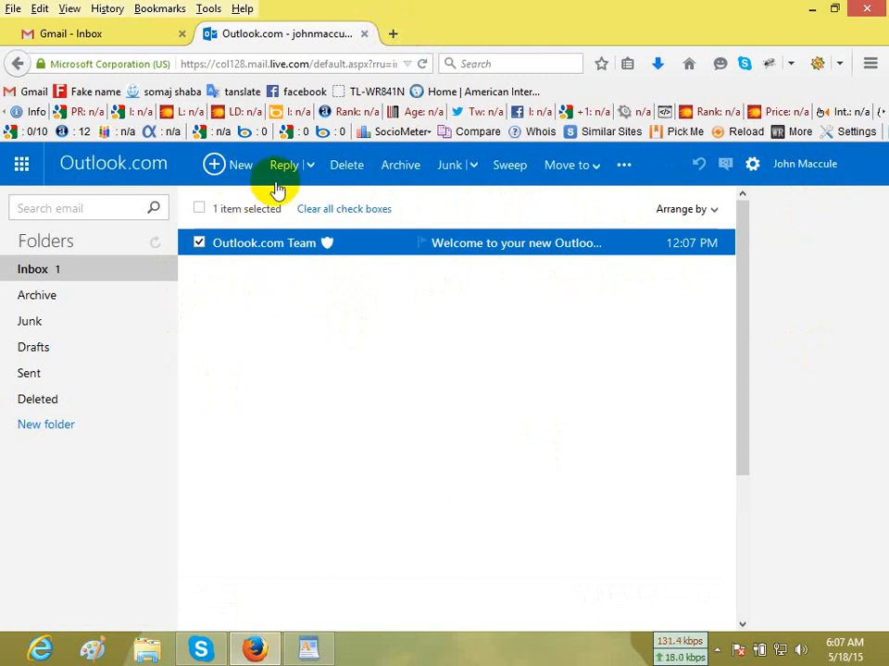
{"action": "left_click", "coordinate": [345, 172]}
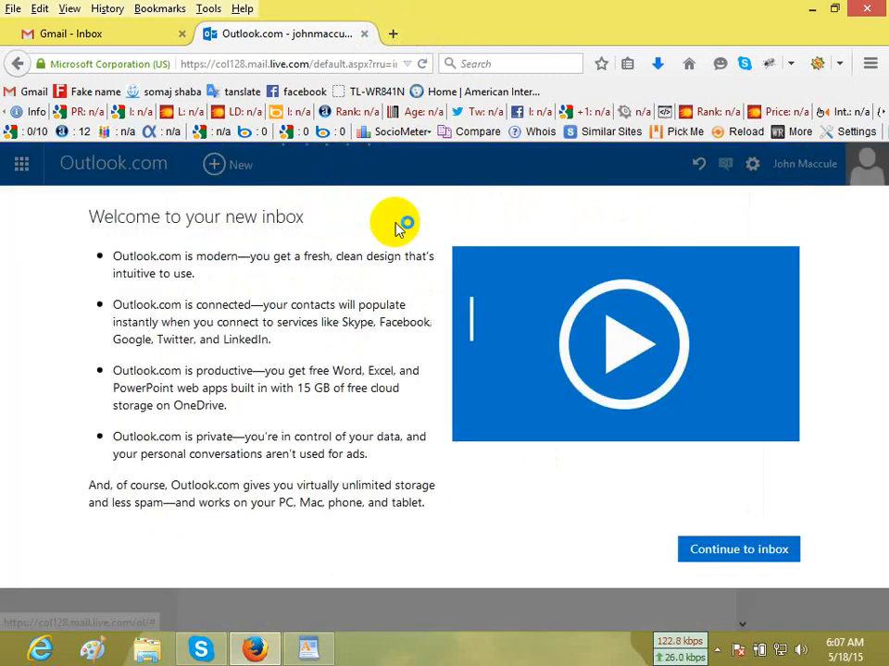
{"action": "left_click", "coordinate": [709, 554]}
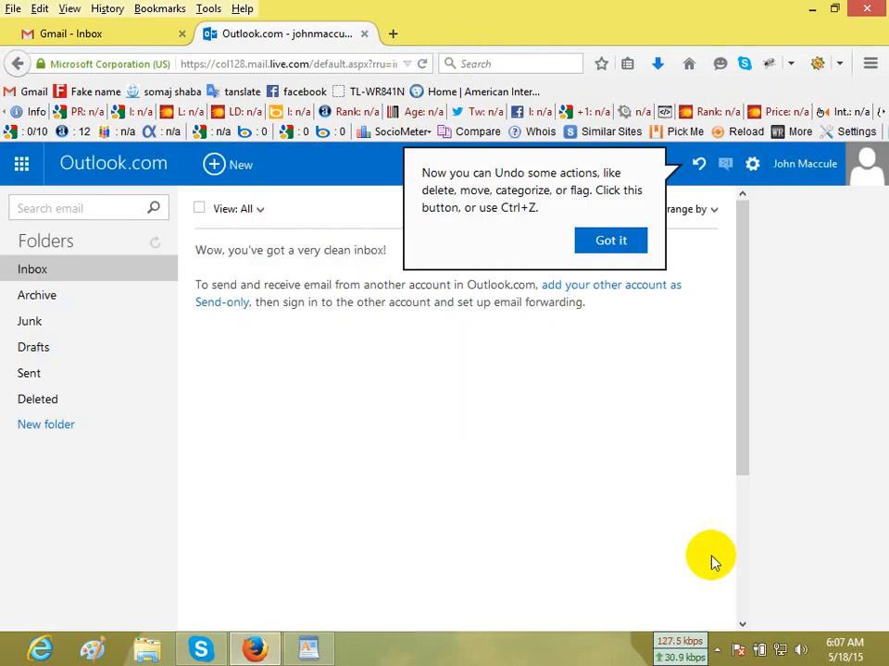
{"action": "left_click", "coordinate": [595, 242]}
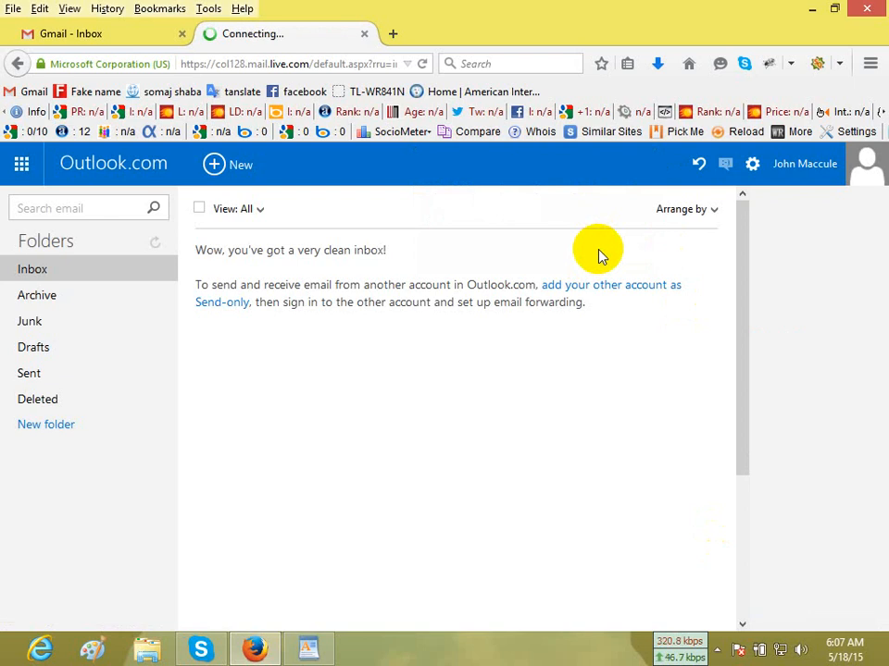
{"action": "left_click", "coordinate": [308, 647]}
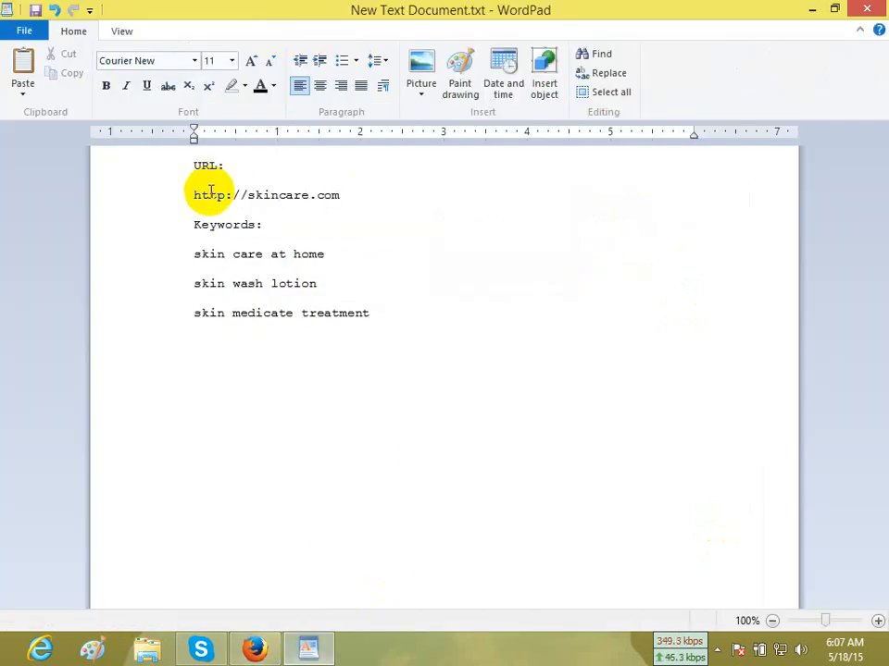
{"action": "left_click_drag", "start_coordinate": [251, 193], "coordinate": [271, 205]}
{"action": "left_click", "coordinate": [311, 198]}
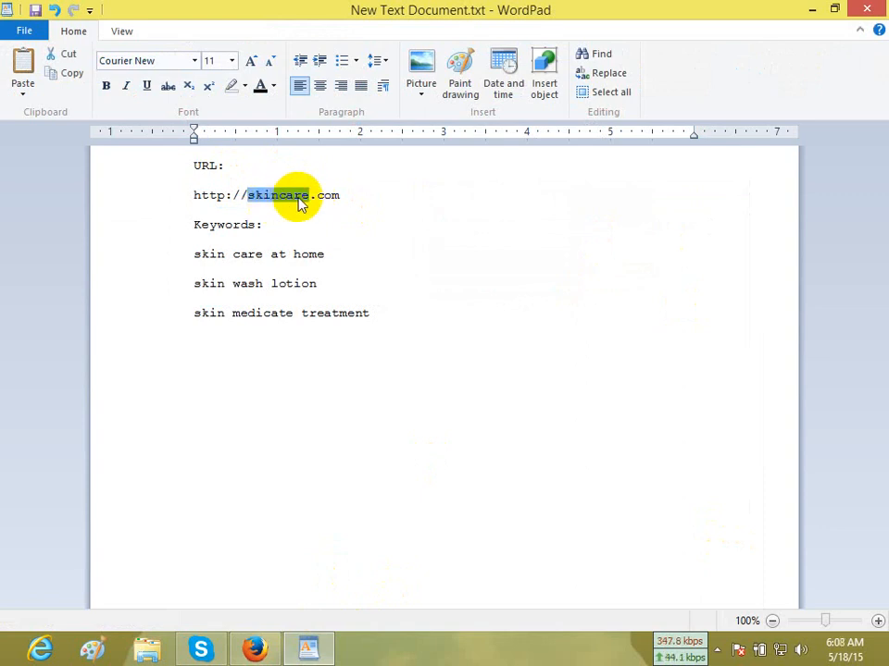
{"action": "left_click", "coordinate": [252, 196]}
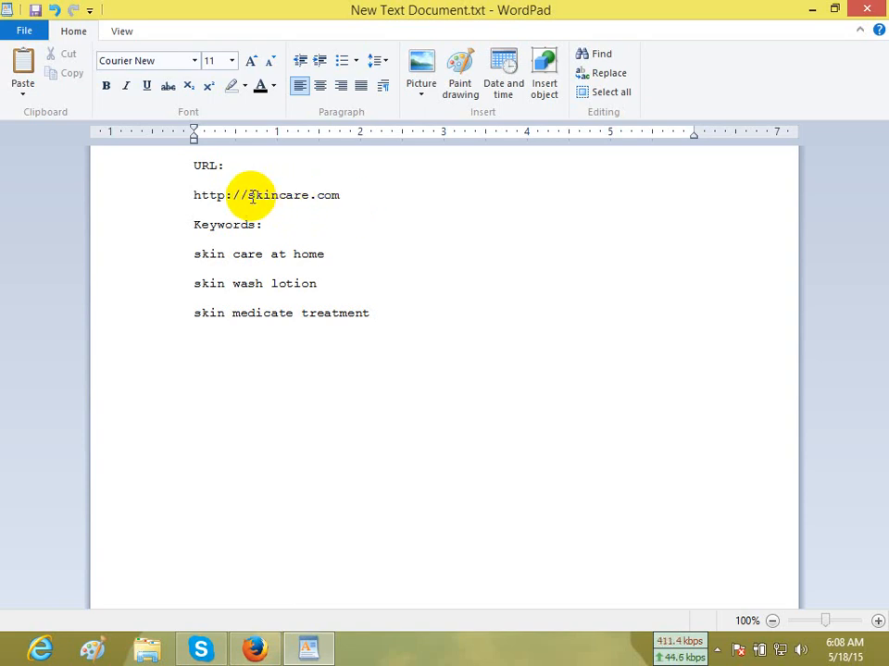
{"action": "left_click_drag", "start_coordinate": [249, 196], "coordinate": [319, 202]}
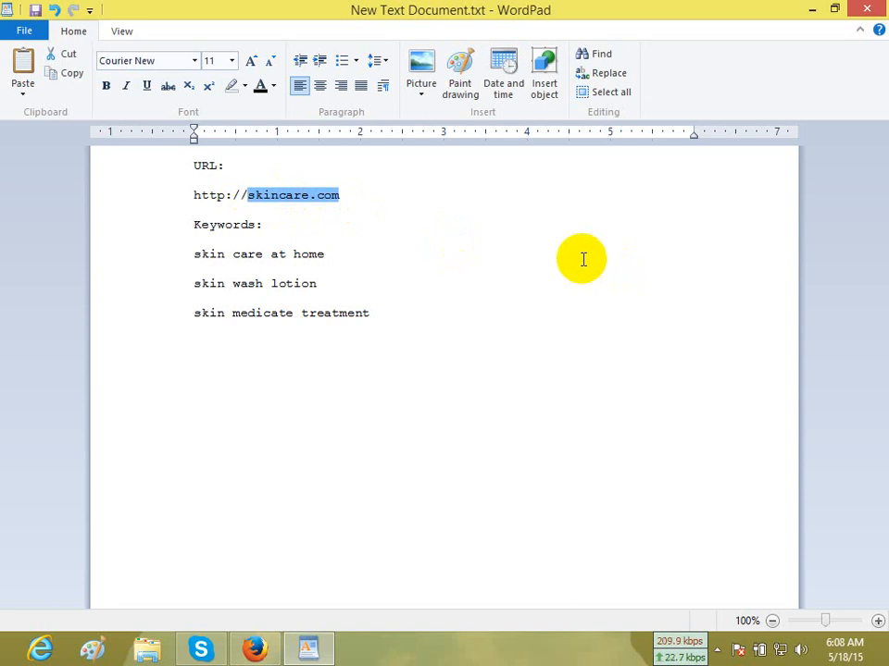
{"action": "left_click", "coordinate": [293, 195]}
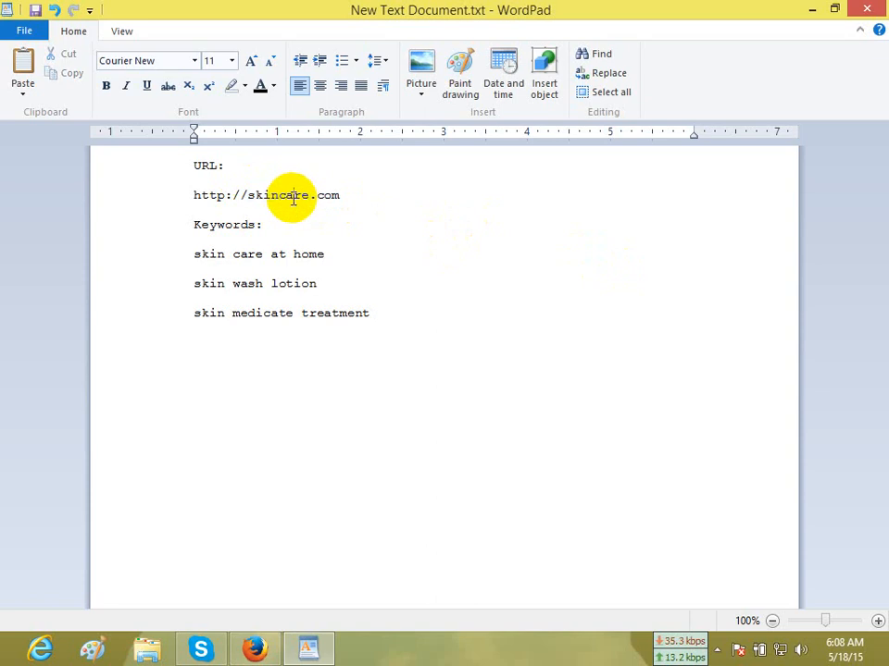
{"action": "left_click_drag", "start_coordinate": [339, 195], "coordinate": [186, 201]}
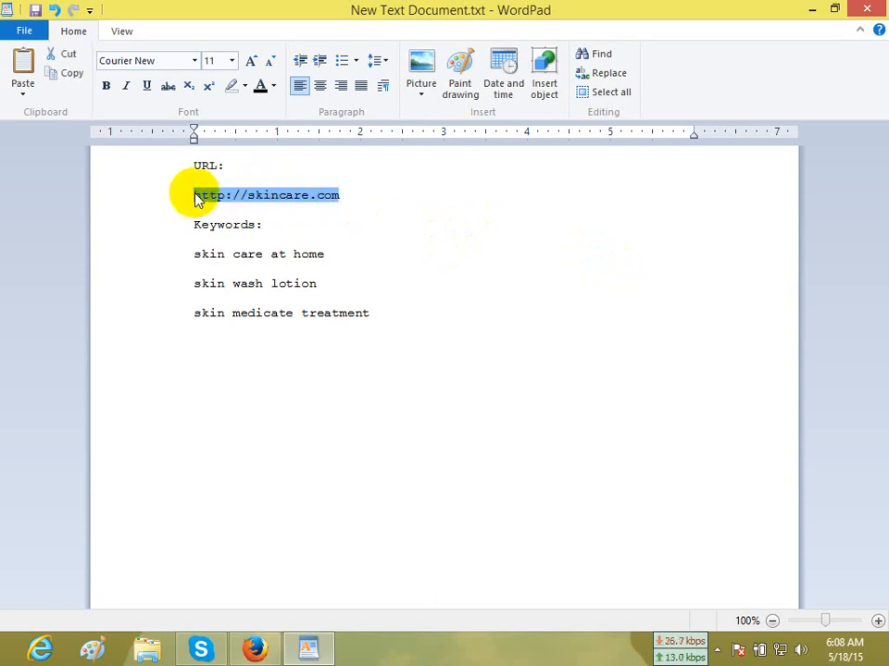
{"action": "left_click", "coordinate": [296, 196]}
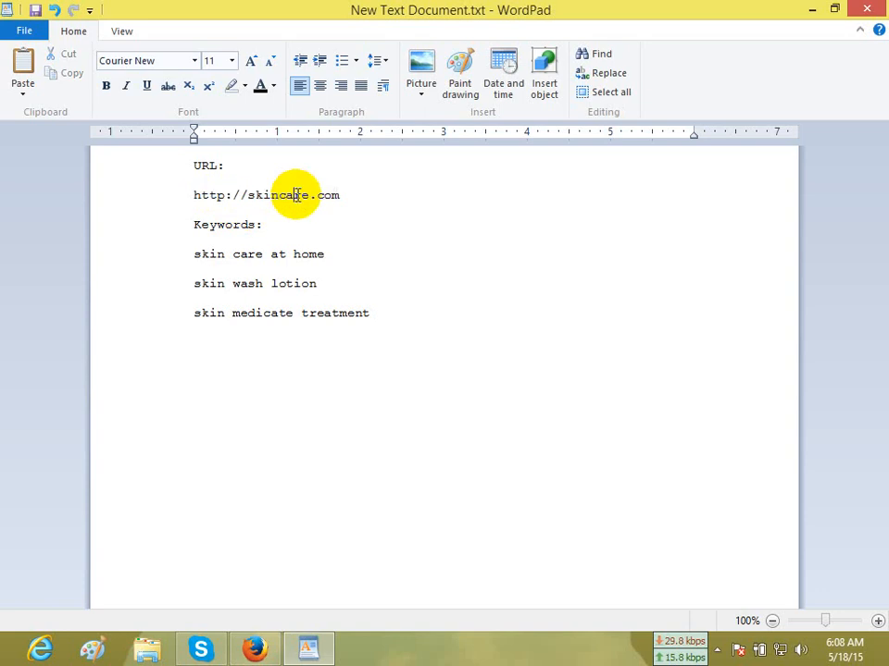
{"action": "left_click_drag", "start_coordinate": [361, 202], "coordinate": [157, 203]}
{"action": "left_click", "coordinate": [395, 259]}
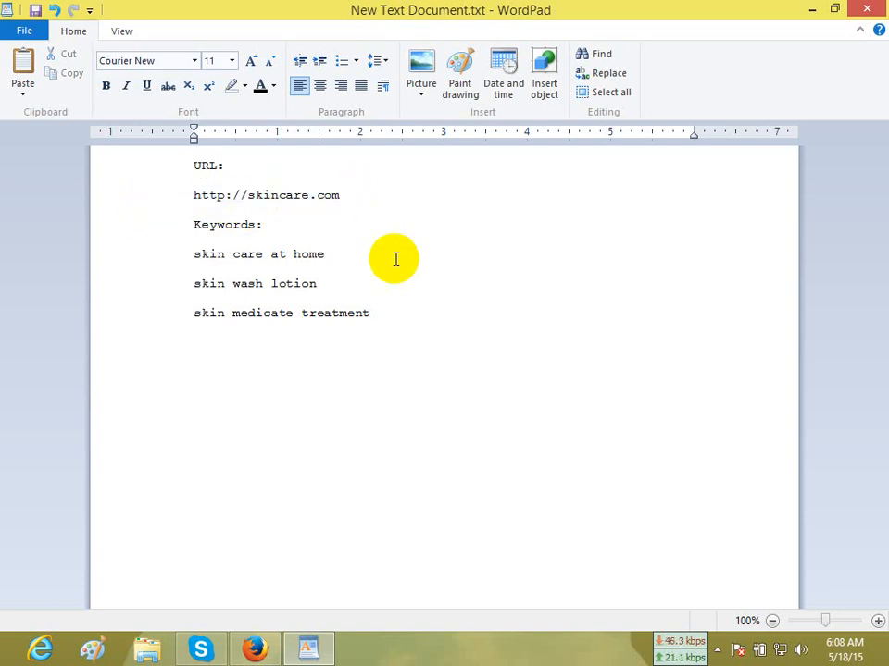
Switch to Firefox, open the Add-ons Manager and search all add-ons for "seoquack".
{"action": "left_click", "coordinate": [255, 648]}
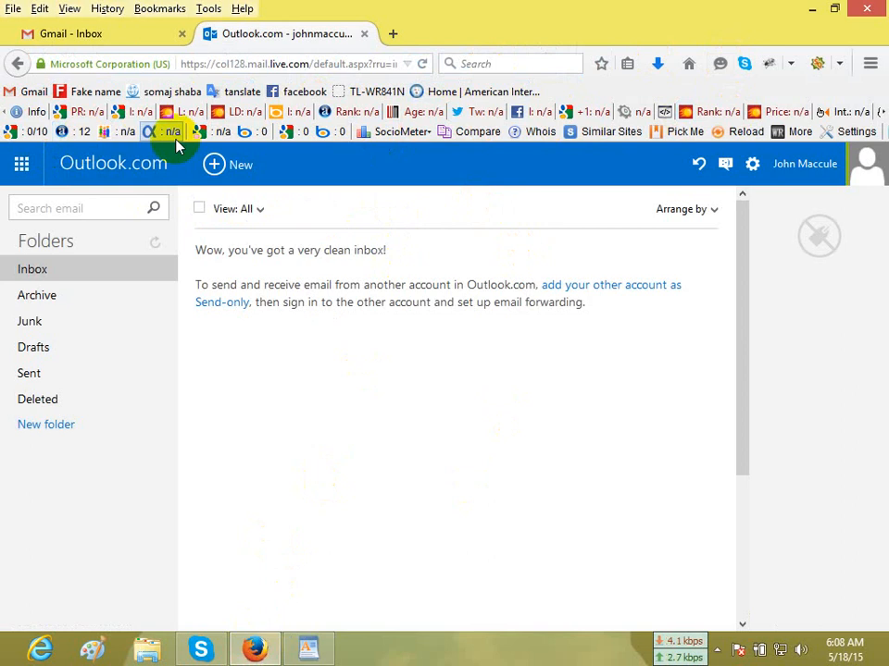
{"action": "left_click", "coordinate": [205, 11]}
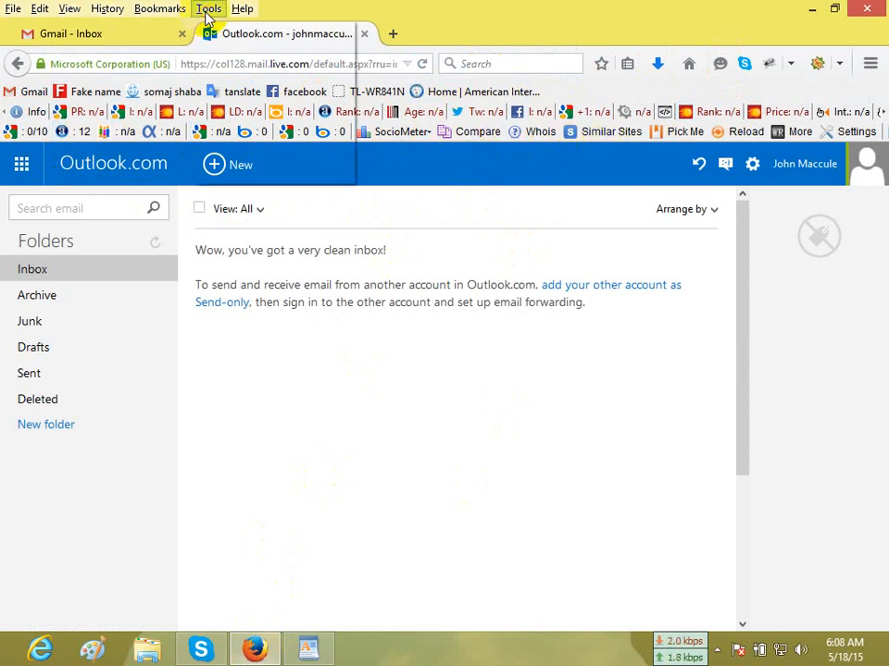
{"action": "left_click", "coordinate": [238, 49]}
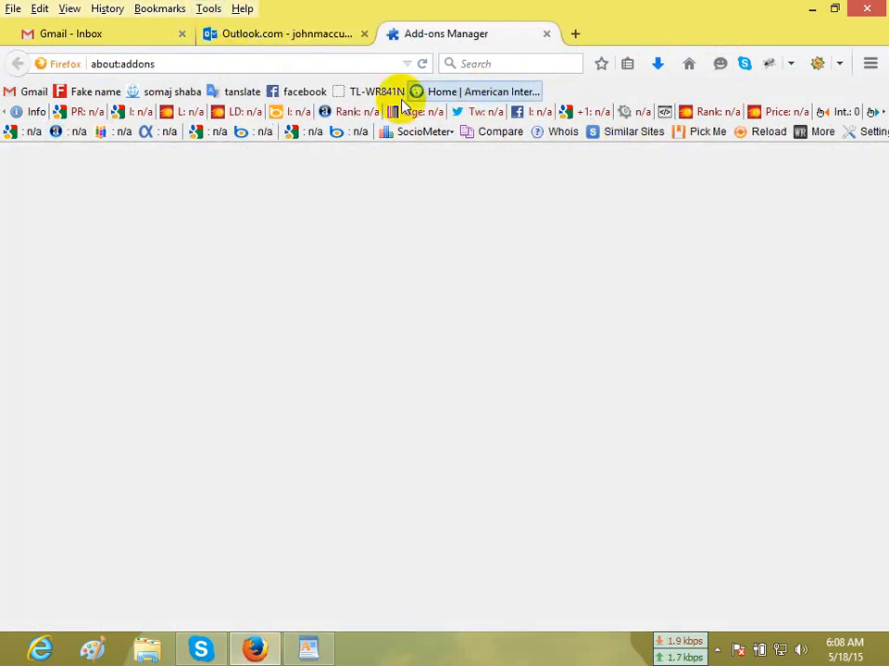
{"action": "left_click", "coordinate": [738, 167]}
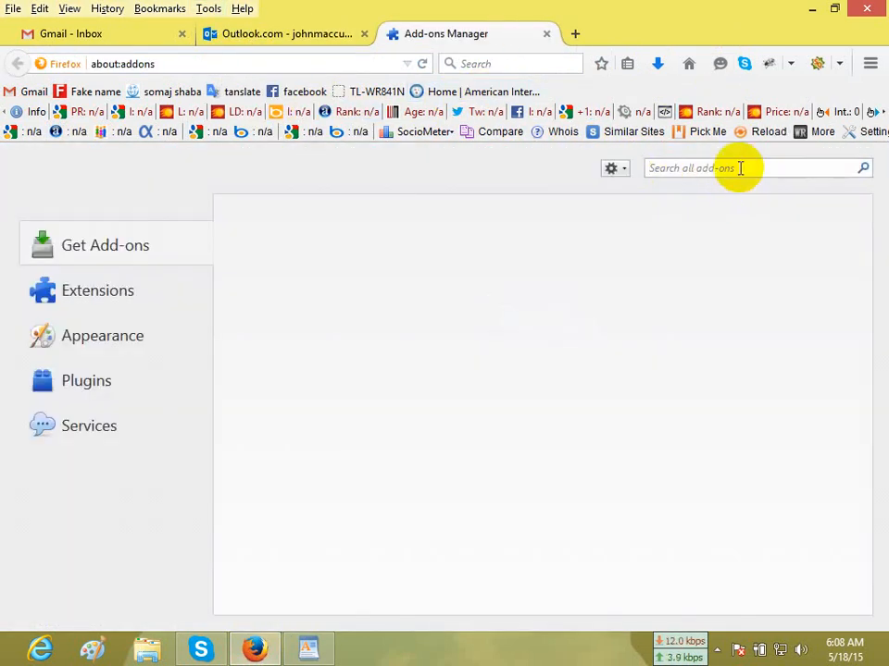
{"action": "type", "text": "seoquack"}
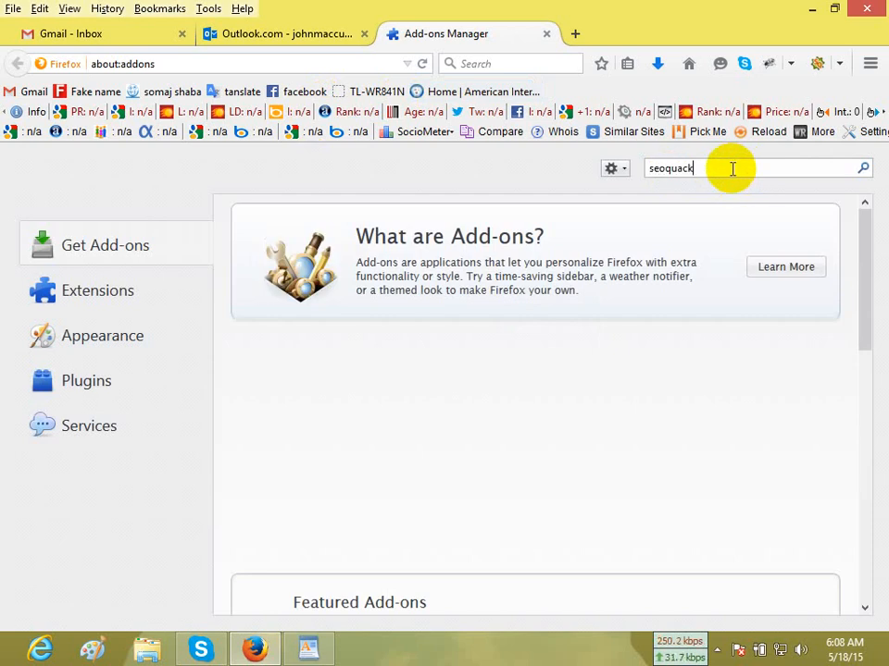
{"action": "key", "text": "Return"}
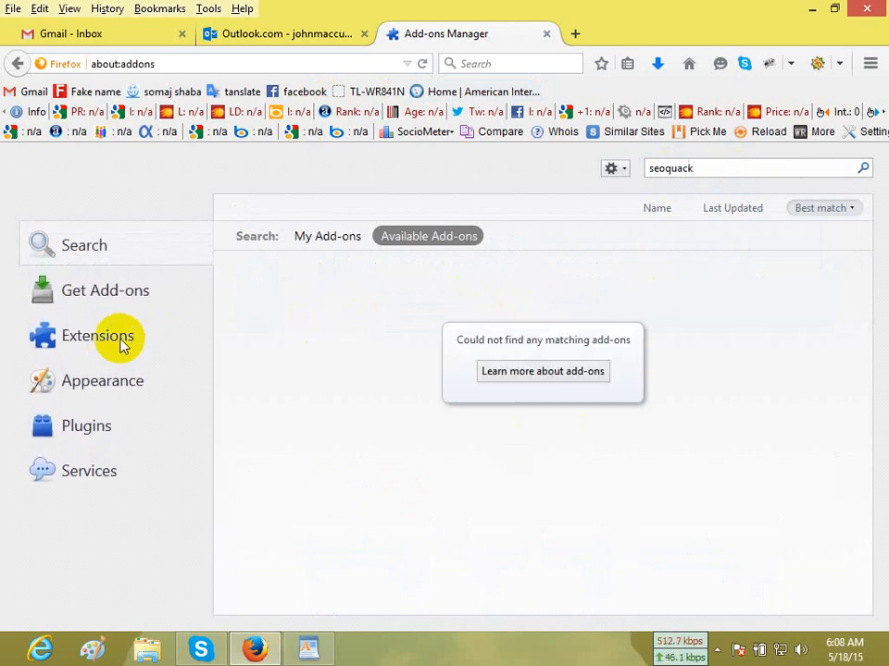
Replace the add-on search text with "webrank", review the installed extensions, and close the Add-ons Manager.
{"action": "double_click", "coordinate": [738, 168]}
{"action": "key", "text": "BackSpace"}
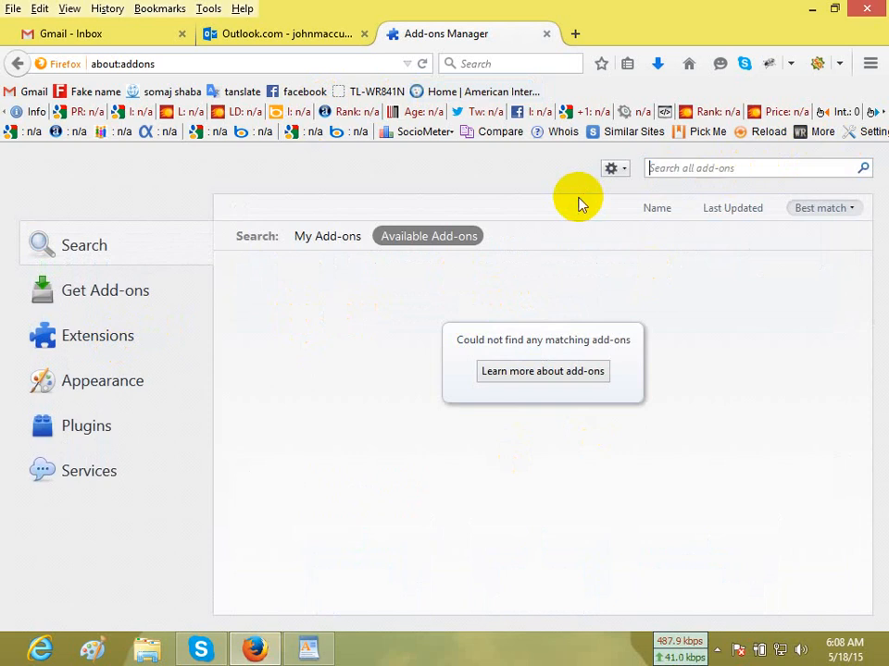
{"action": "type", "text": "web"}
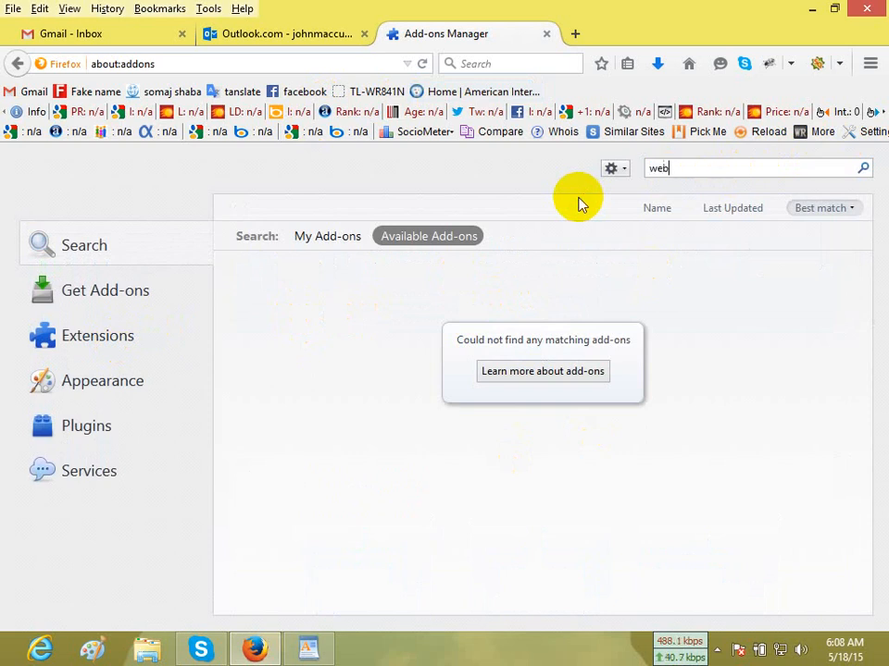
{"action": "type", "text": "rank"}
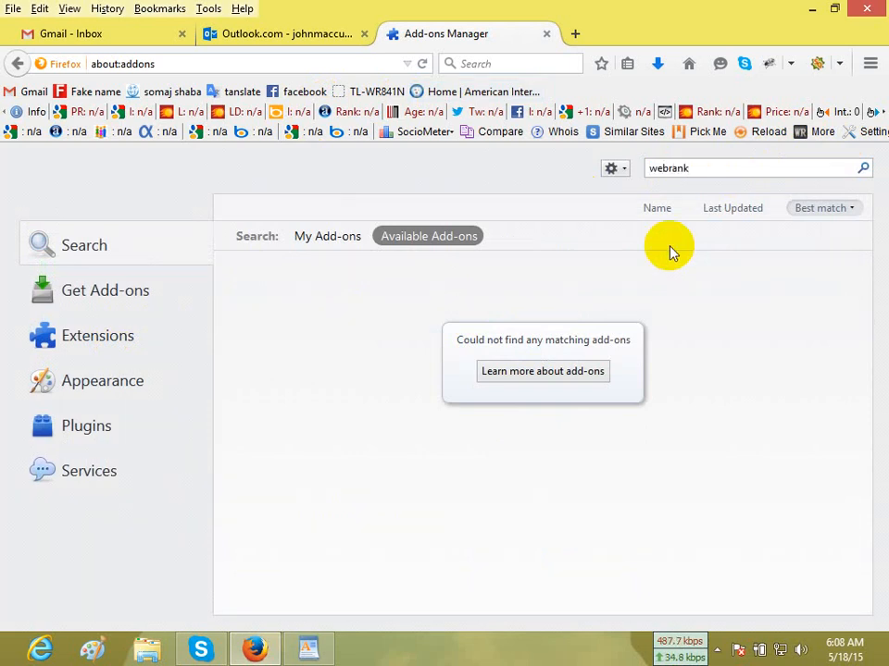
{"action": "left_click", "coordinate": [94, 356]}
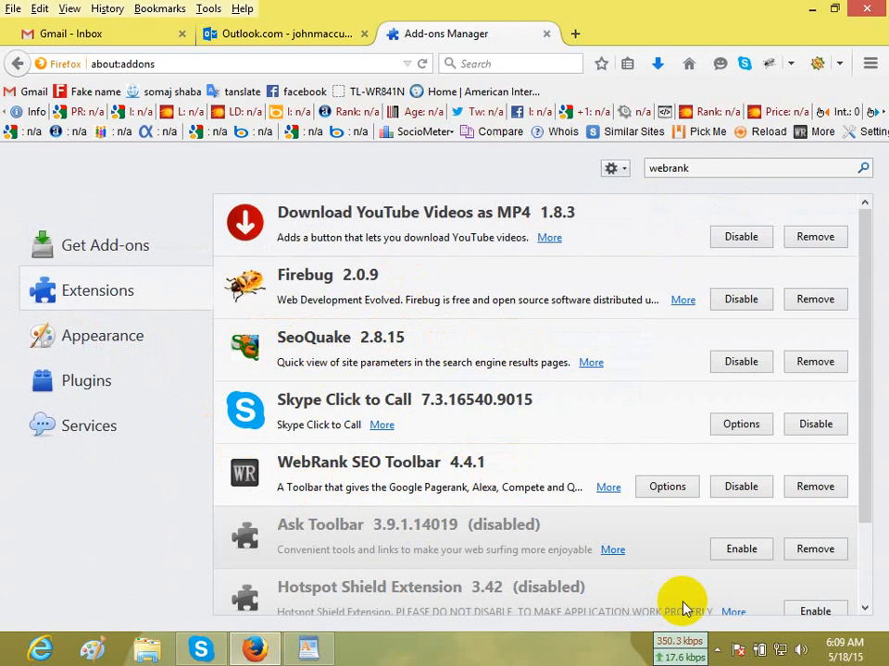
{"action": "left_click", "coordinate": [546, 33]}
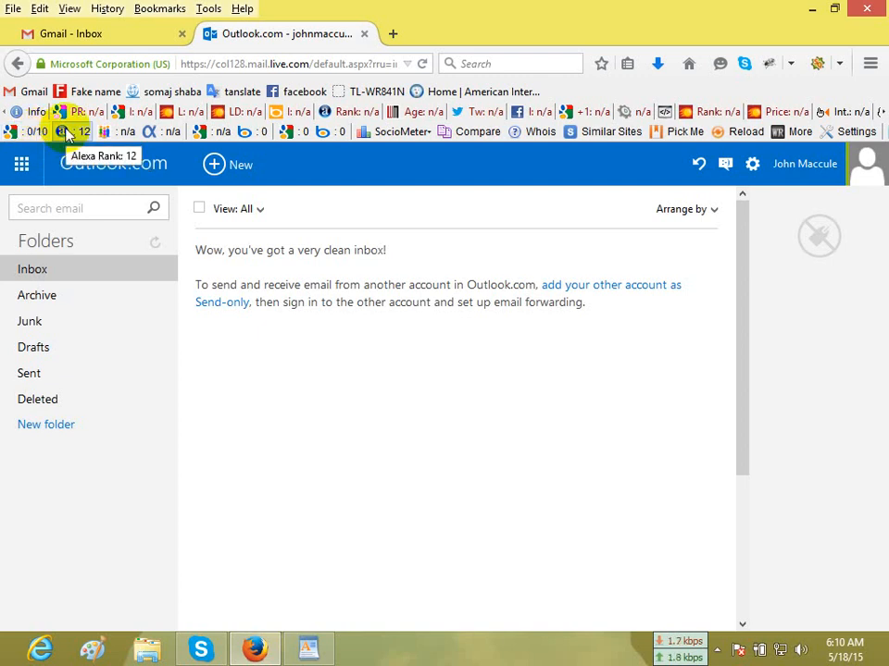
Load the Google home page in a new browser tab and search for "skin care at home", copied from the WordPad keyword list.
{"action": "left_click", "coordinate": [392, 37]}
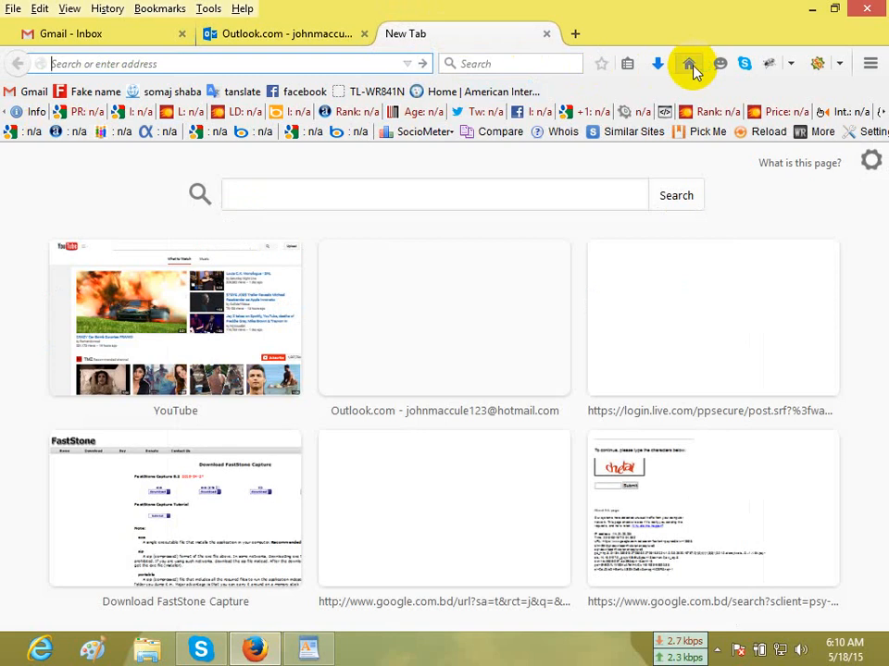
{"action": "left_click", "coordinate": [689, 64]}
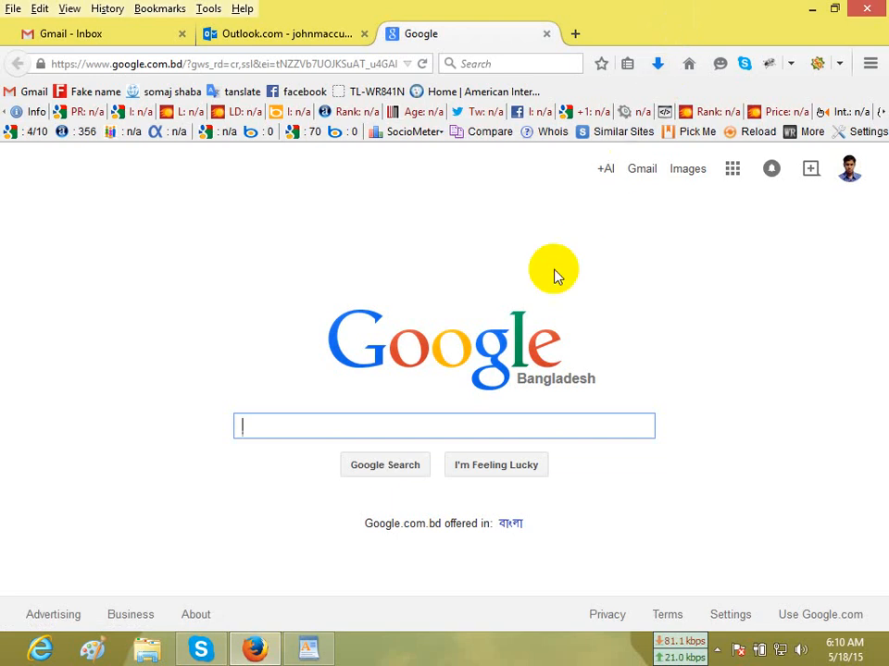
{"action": "left_click", "coordinate": [309, 649]}
{"action": "triple_click", "coordinate": [252, 259]}
{"action": "key", "text": "ctrl+c"}
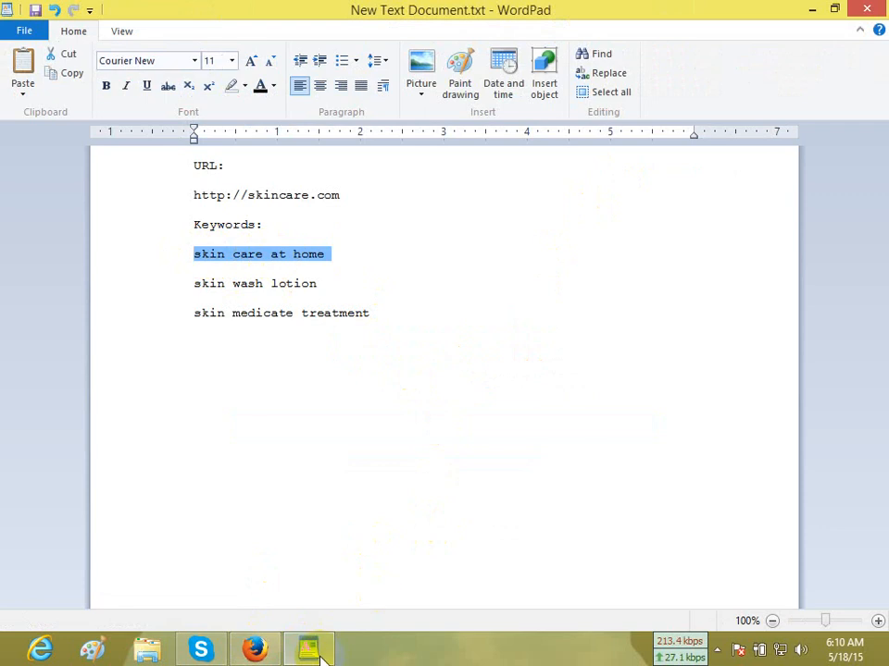
{"action": "left_click", "coordinate": [255, 649]}
{"action": "right_click", "coordinate": [406, 427]}
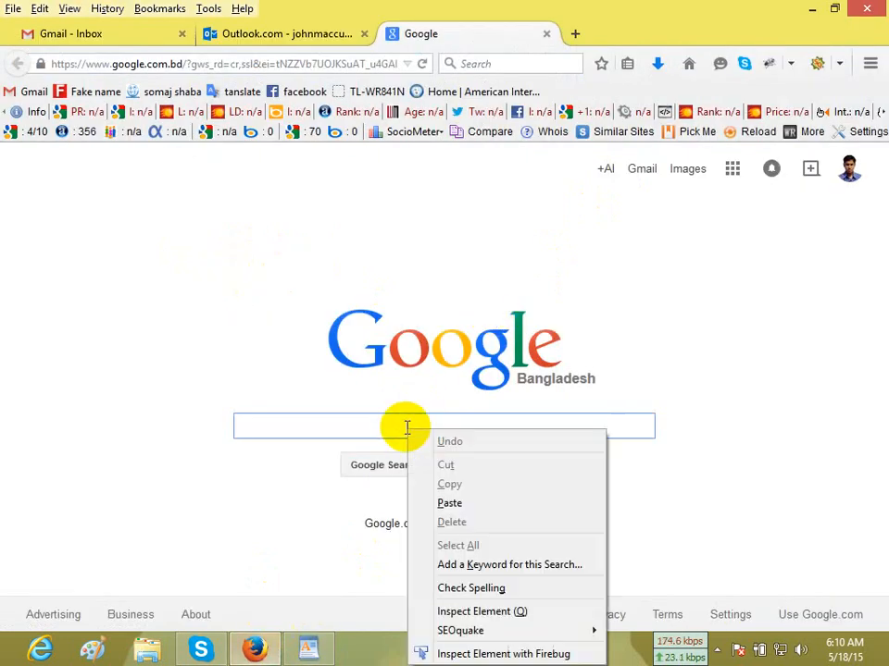
{"action": "left_click", "coordinate": [468, 512]}
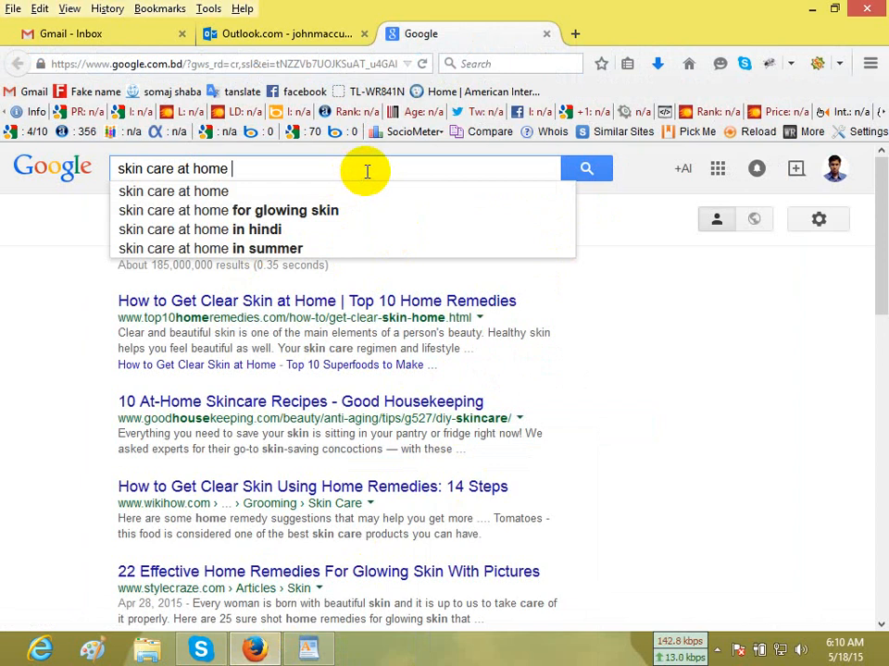
{"action": "key", "text": "Return"}
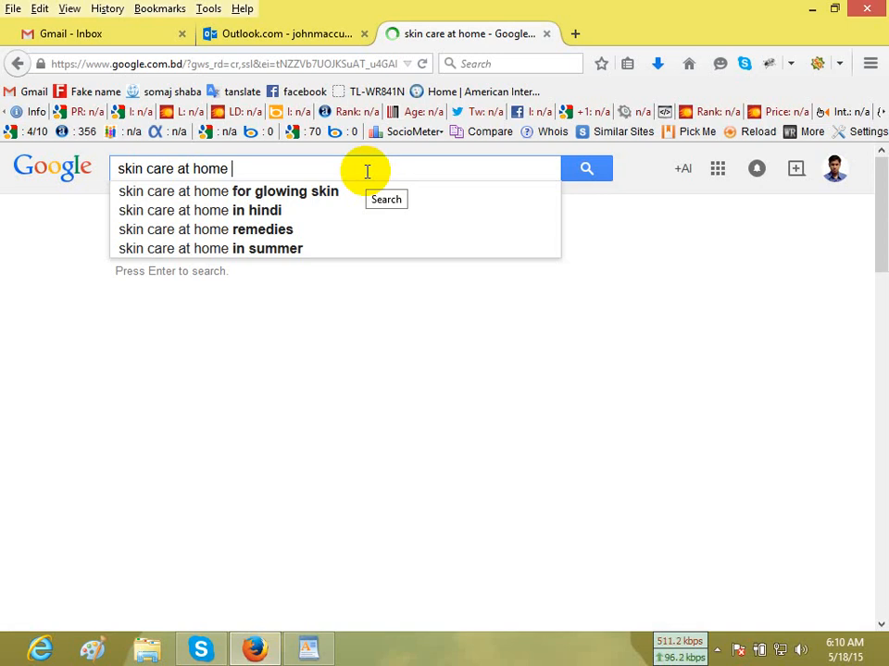
Append "forum" to the Google query and run the search for "skin care at home forum".
{"action": "type", "text": "forum"}
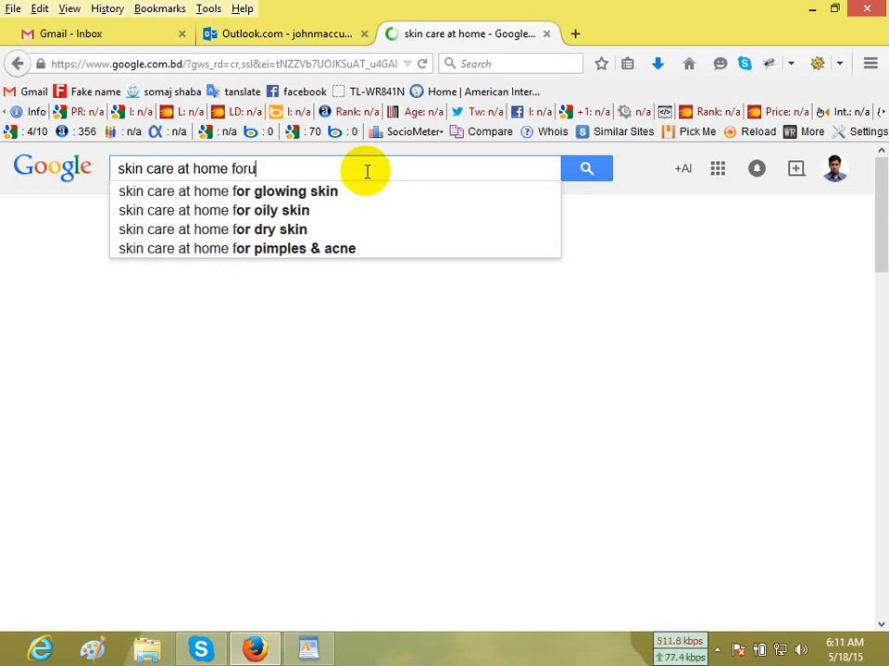
{"action": "key", "text": "Return"}
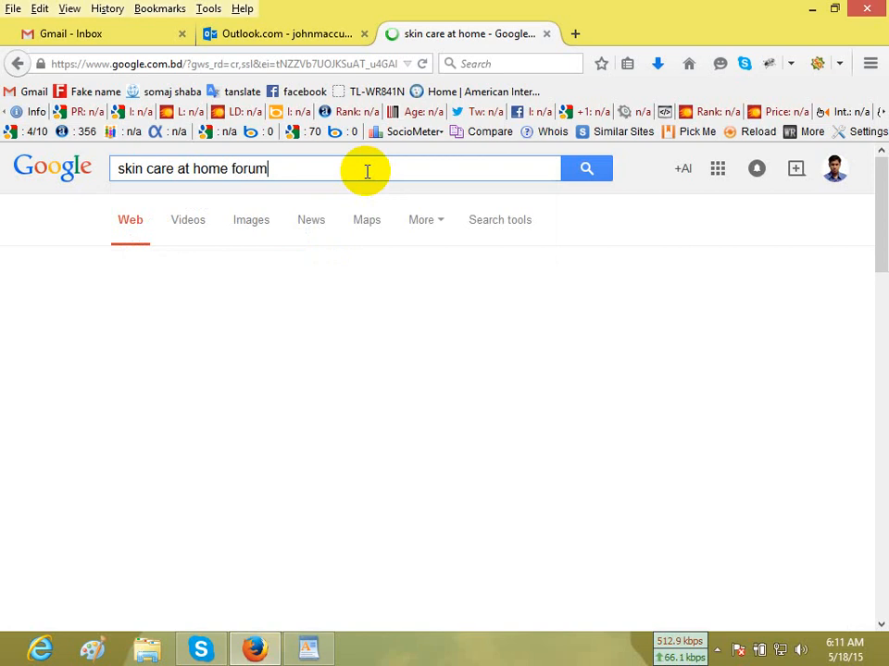
{"action": "left_click", "coordinate": [585, 165]}
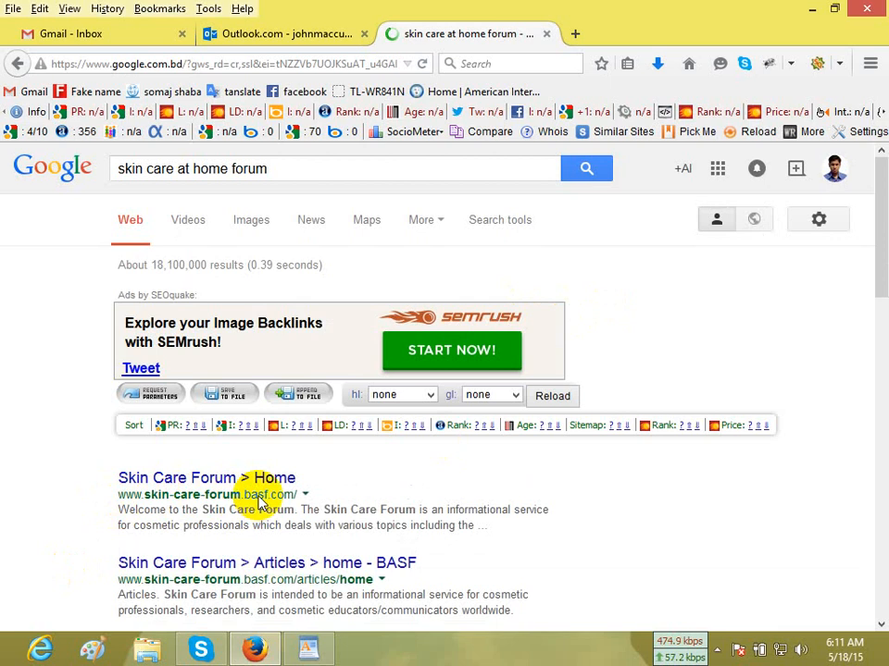
Open the "Forums - Smart Skin Care" search result in a new tab and switch to it.
{"action": "scroll", "coordinate": [264, 500], "scroll_direction": "down", "scroll_amount": 2}
{"action": "scroll", "coordinate": [265, 501], "scroll_direction": "down", "scroll_amount": 1}
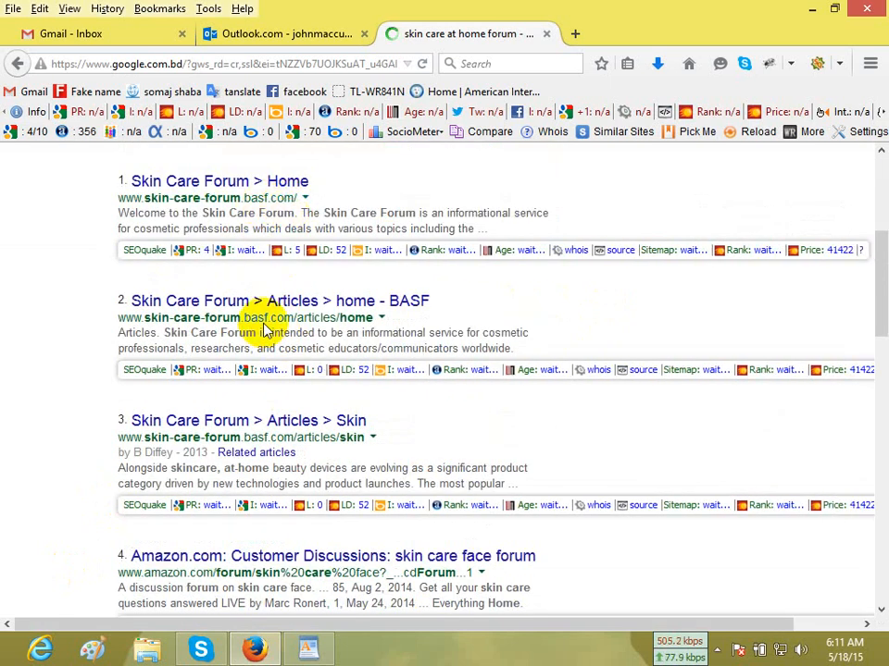
{"action": "scroll", "coordinate": [431, 424], "scroll_direction": "down", "scroll_amount": 3}
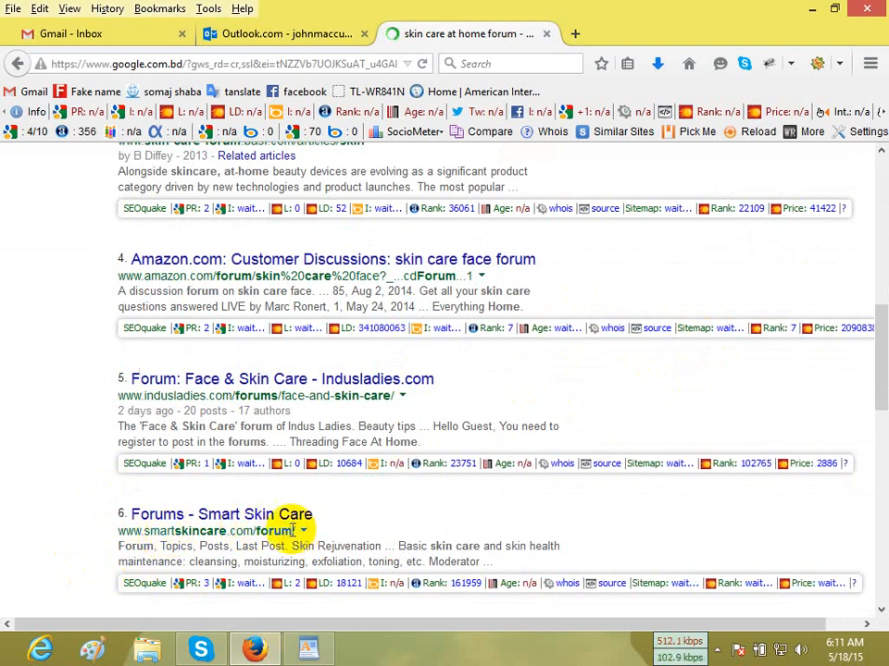
{"action": "right_click", "coordinate": [278, 516]}
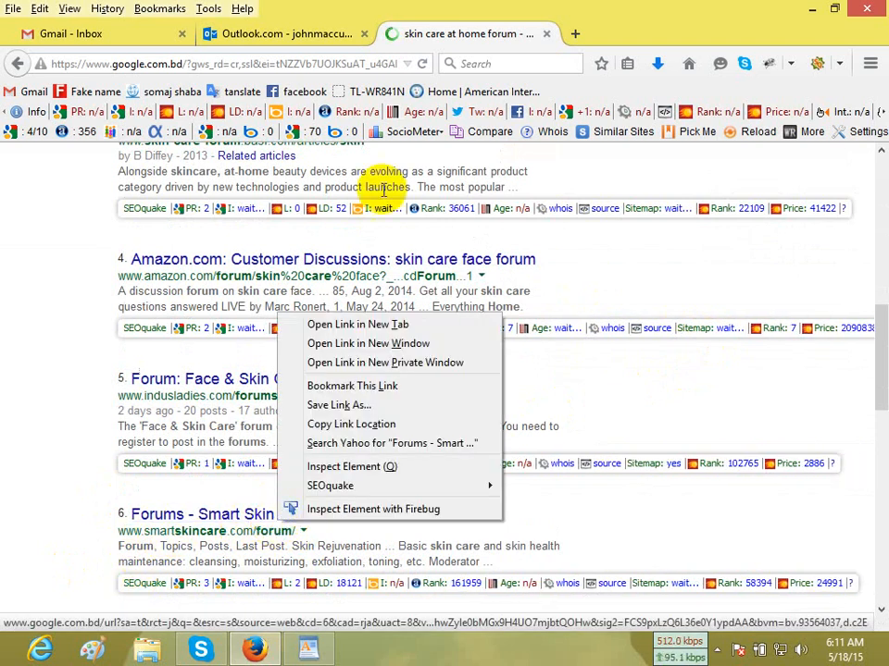
{"action": "left_click", "coordinate": [390, 324]}
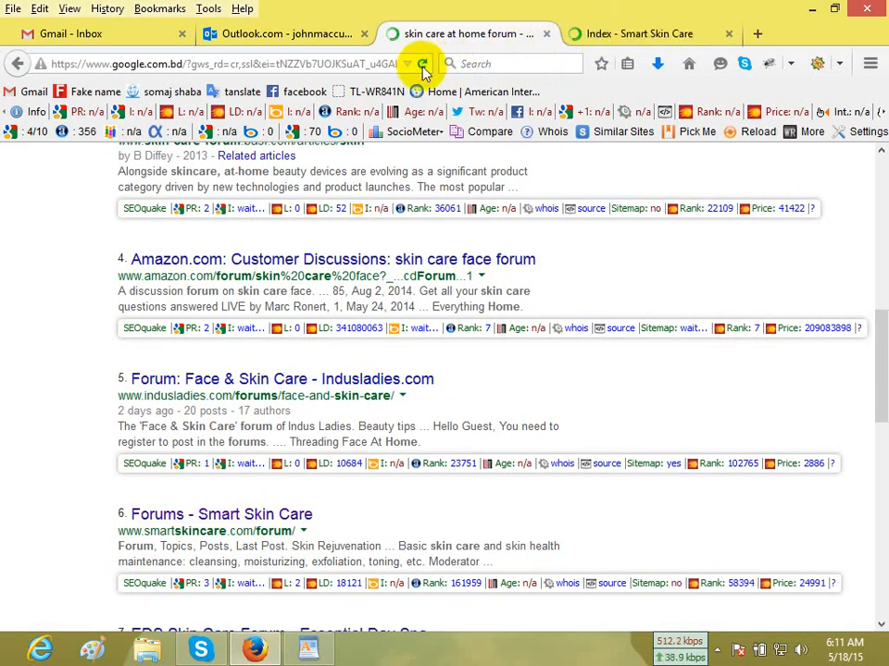
{"action": "left_click", "coordinate": [597, 35]}
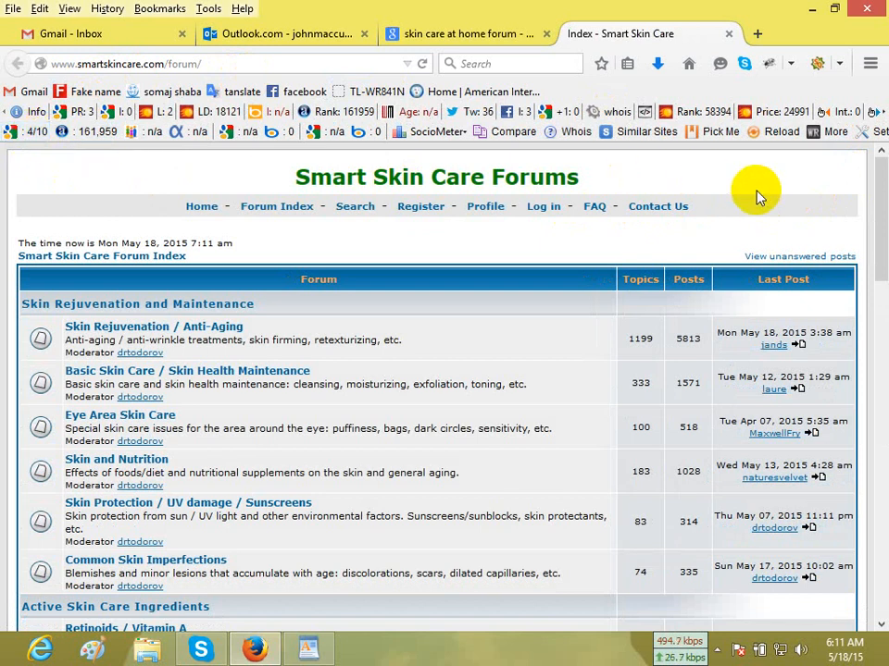
Open the Smart Skin Care forum registration and agree to the terms as over or exactly 13 years of age.
{"action": "scroll", "coordinate": [873, 328], "scroll_direction": "down", "scroll_amount": 15}
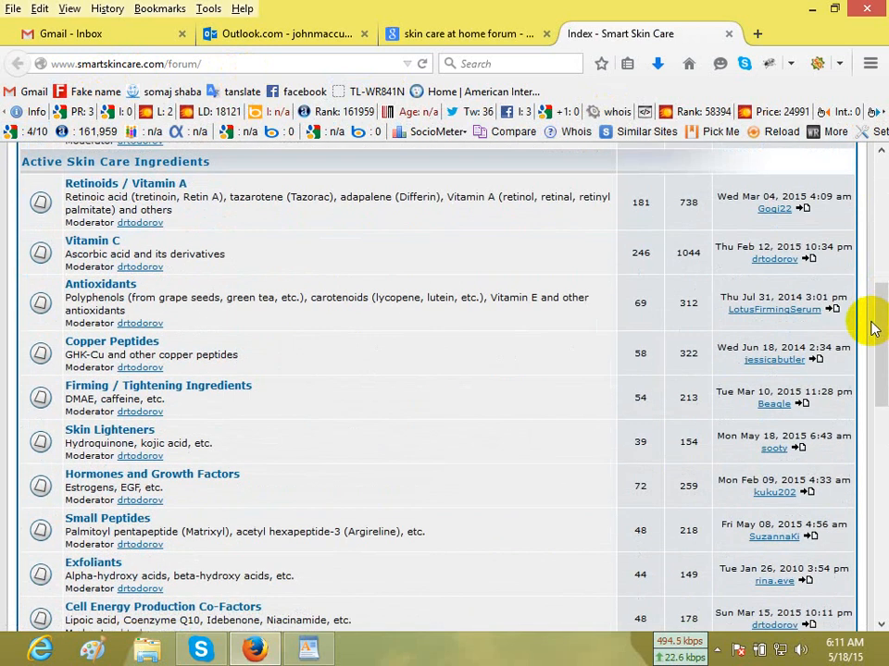
{"action": "scroll", "coordinate": [870, 335], "scroll_direction": "up", "scroll_amount": 15}
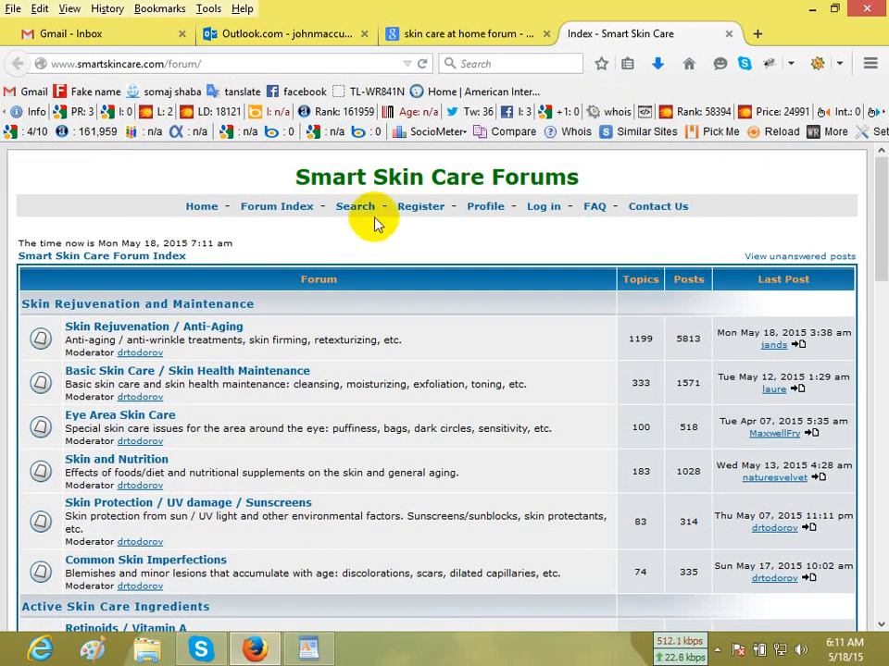
{"action": "left_click", "coordinate": [421, 206]}
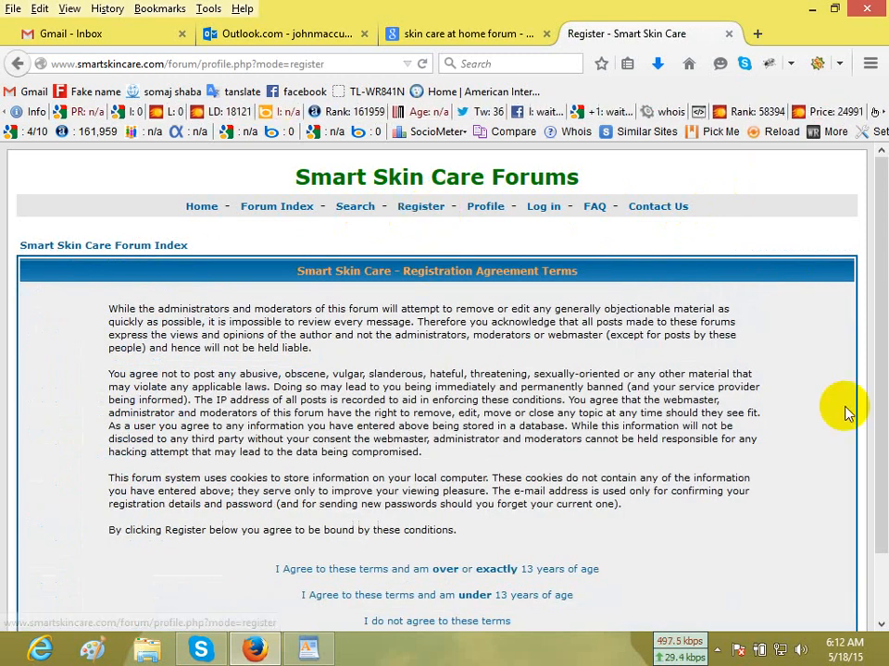
{"action": "scroll", "coordinate": [844, 412], "scroll_direction": "down", "scroll_amount": 2}
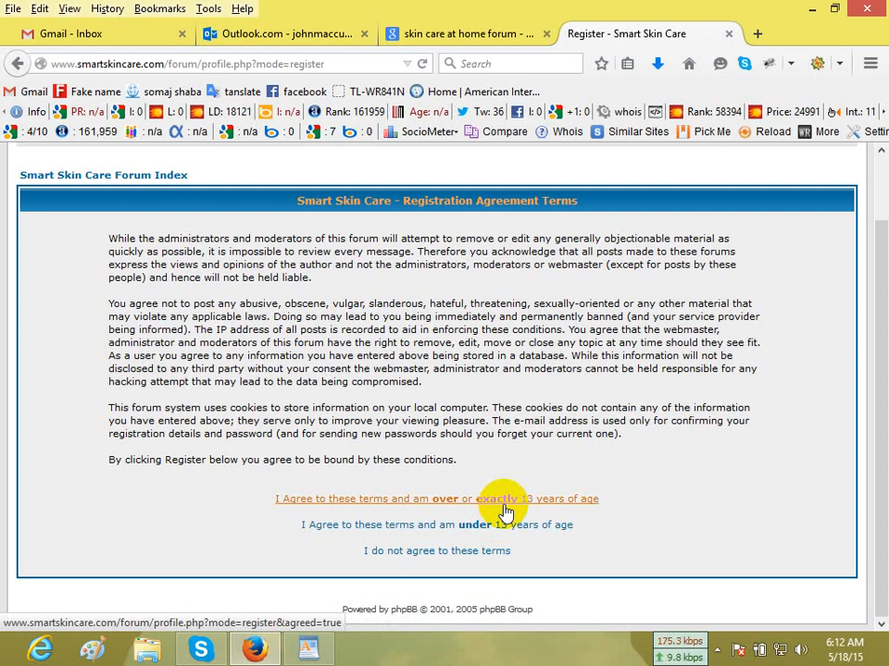
{"action": "left_click", "coordinate": [504, 511]}
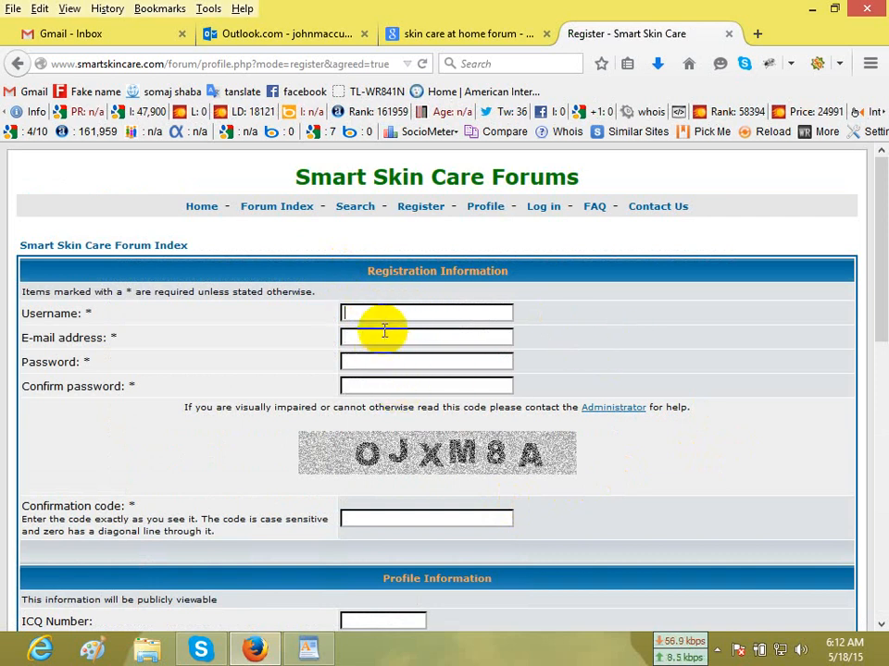
{"action": "left_click", "coordinate": [390, 380]}
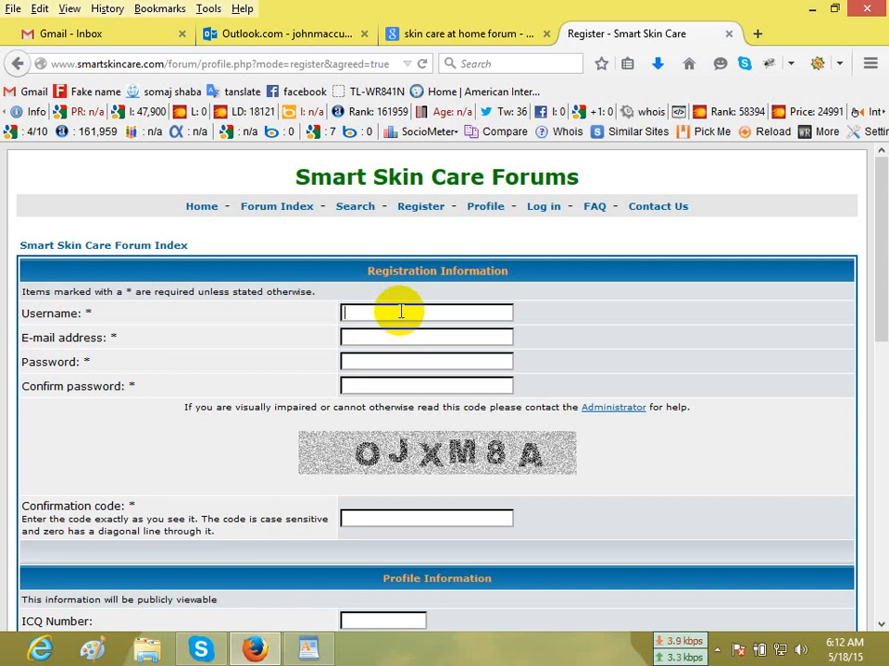
{"action": "left_click", "coordinate": [387, 314]}
{"action": "left_click", "coordinate": [383, 338]}
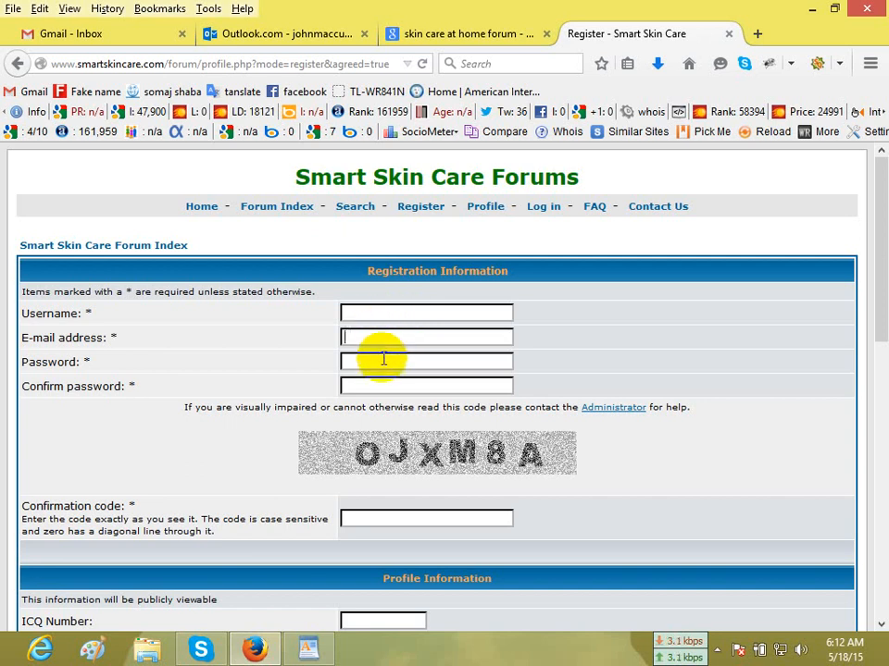
{"action": "left_click", "coordinate": [384, 386]}
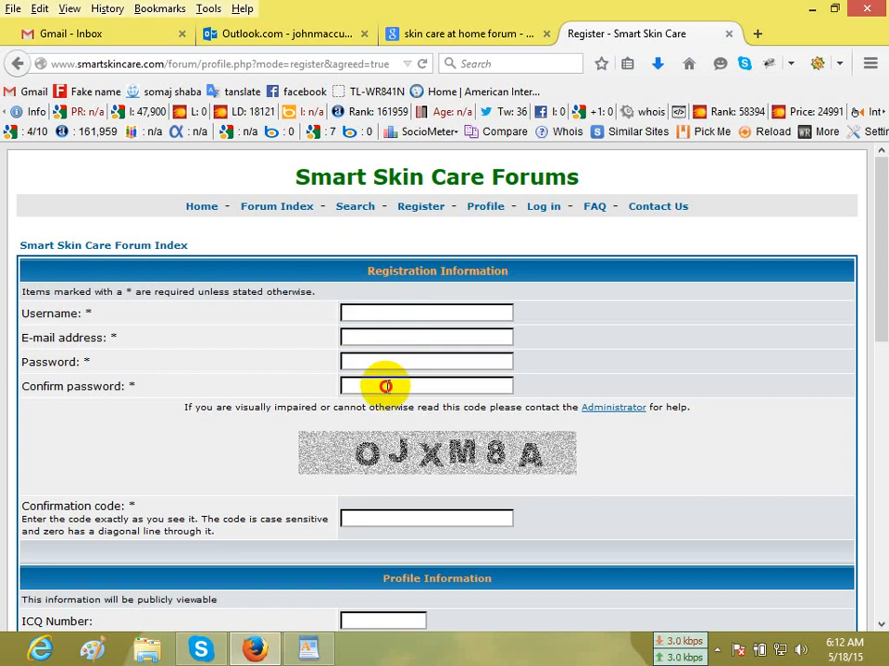
{"action": "left_click", "coordinate": [387, 316]}
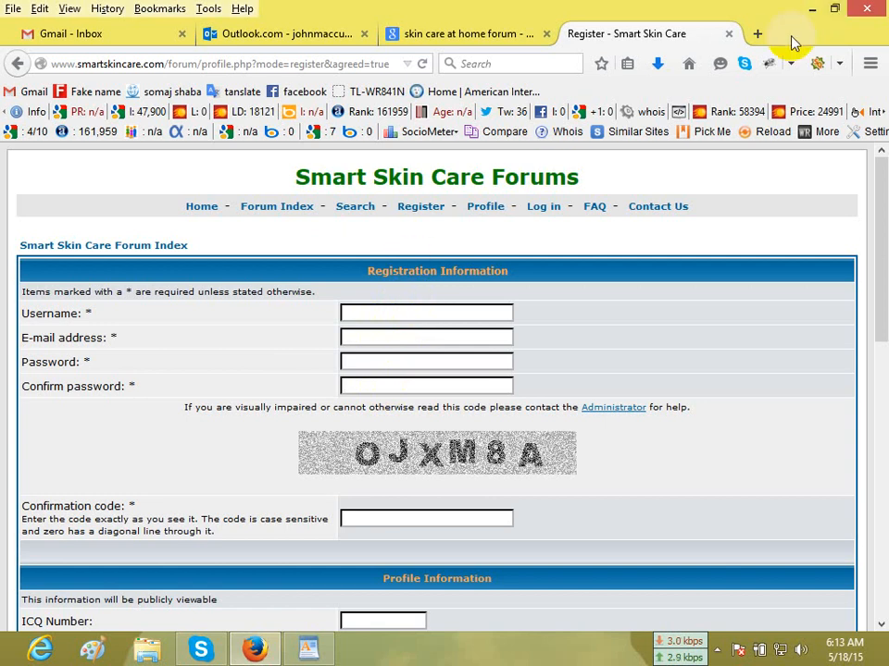
Search Google in a new browser tab for "fake name generator" and view the generated identity on fakenamegenerator.com.
{"action": "left_click", "coordinate": [756, 35]}
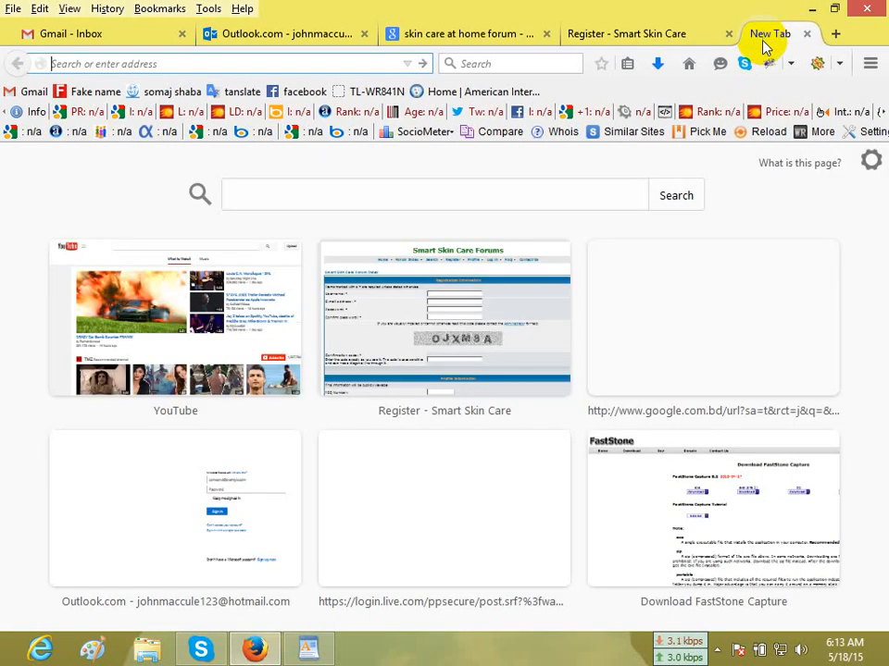
{"action": "left_click", "coordinate": [690, 65]}
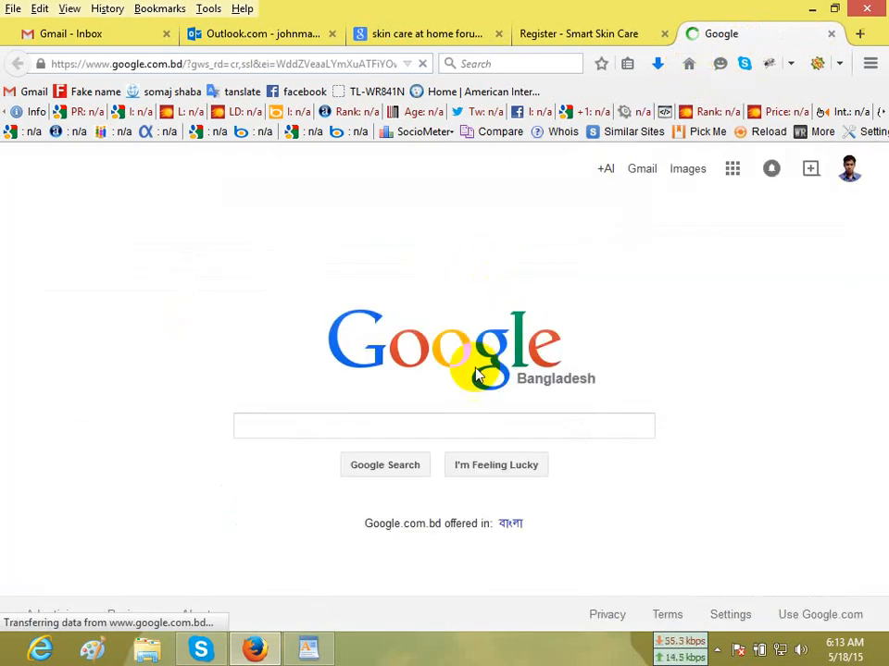
{"action": "left_click", "coordinate": [441, 424]}
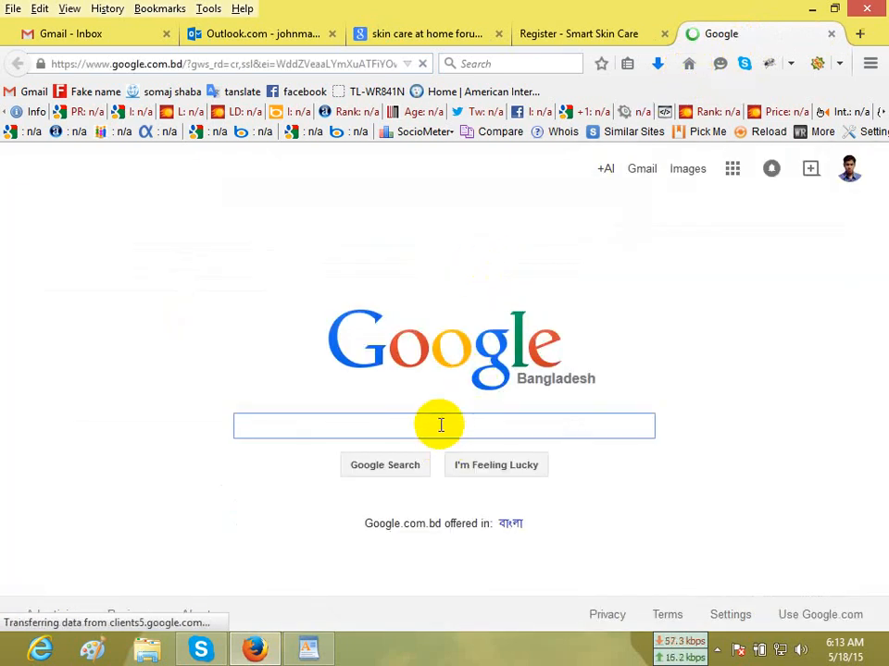
{"action": "type", "text": "fake name"}
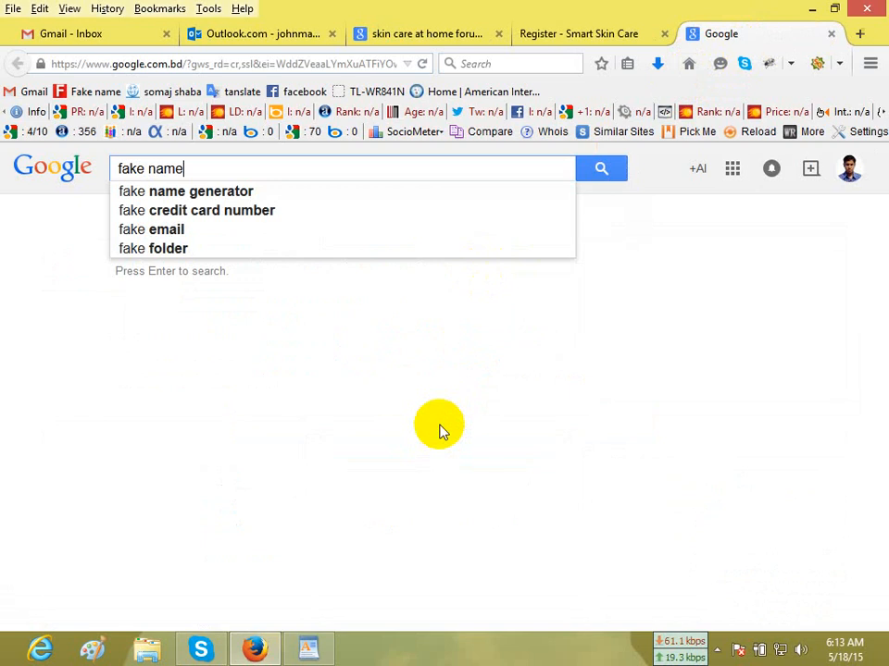
{"action": "left_click", "coordinate": [320, 193]}
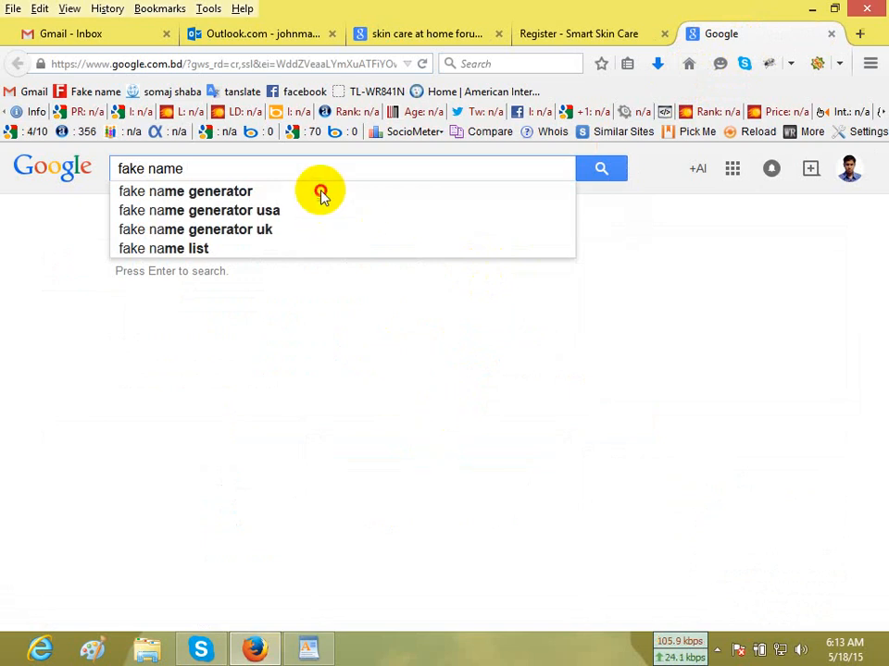
{"action": "left_click", "coordinate": [321, 192]}
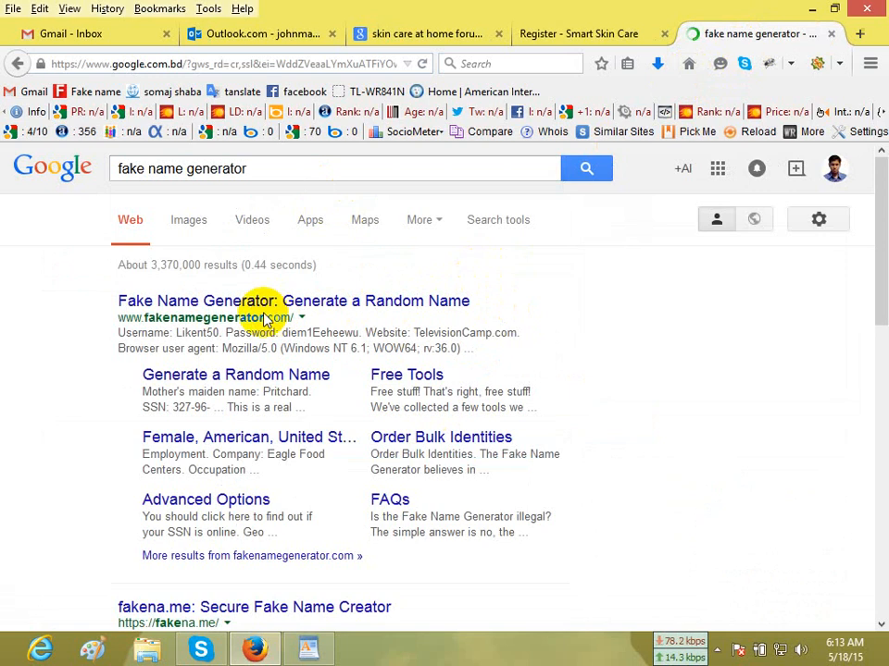
{"action": "left_click", "coordinate": [222, 306]}
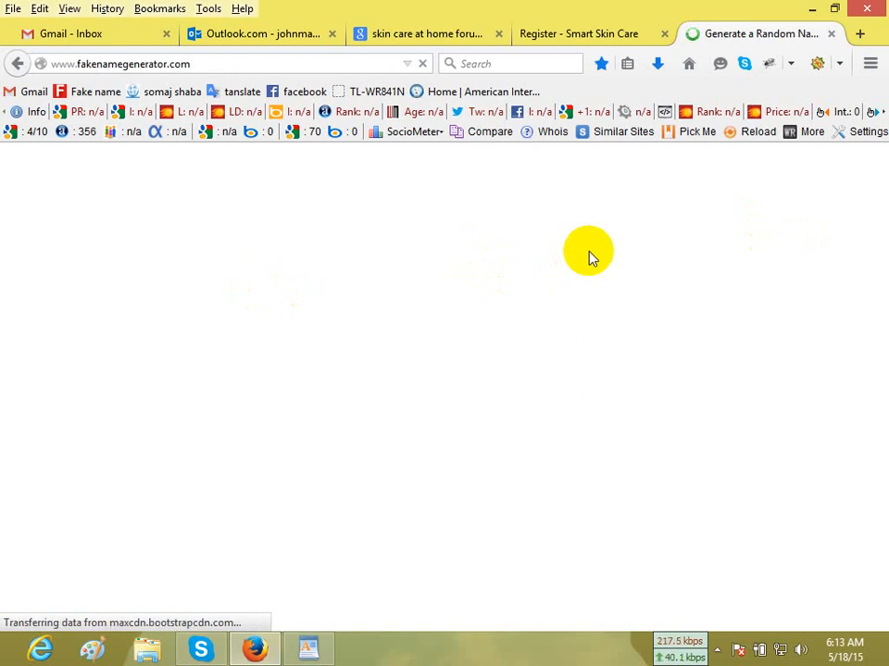
{"action": "scroll", "coordinate": [590, 258], "scroll_direction": "down", "scroll_amount": 5}
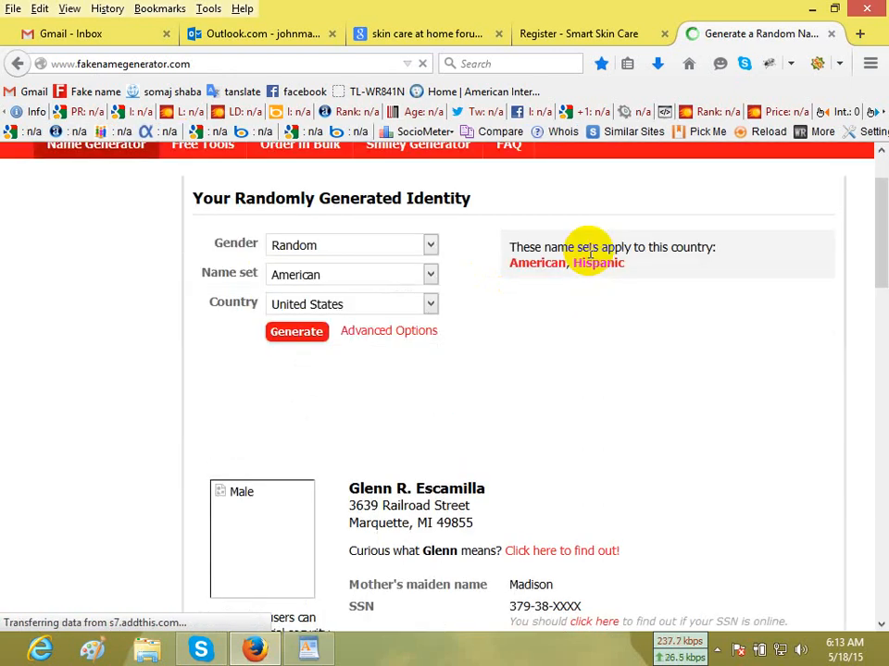
{"action": "scroll", "coordinate": [590, 258], "scroll_direction": "up", "scroll_amount": 5}
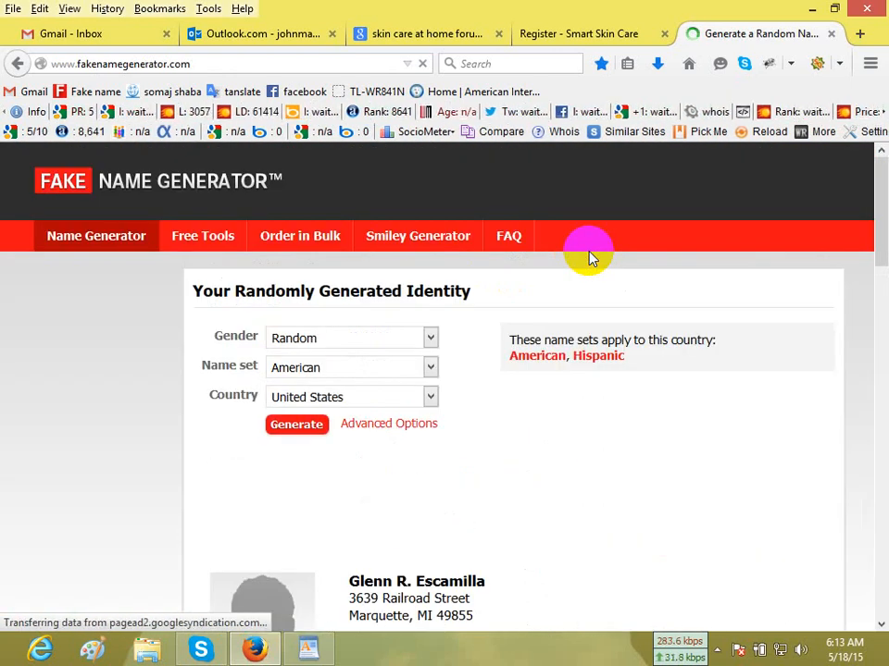
{"action": "scroll", "coordinate": [591, 259], "scroll_direction": "down", "scroll_amount": 4}
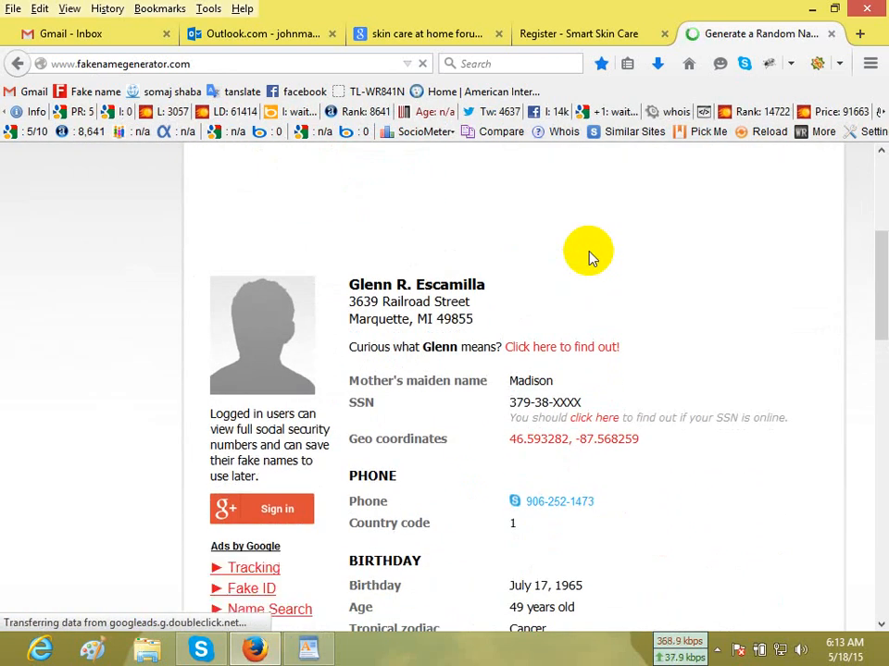
{"action": "double_click", "coordinate": [369, 286]}
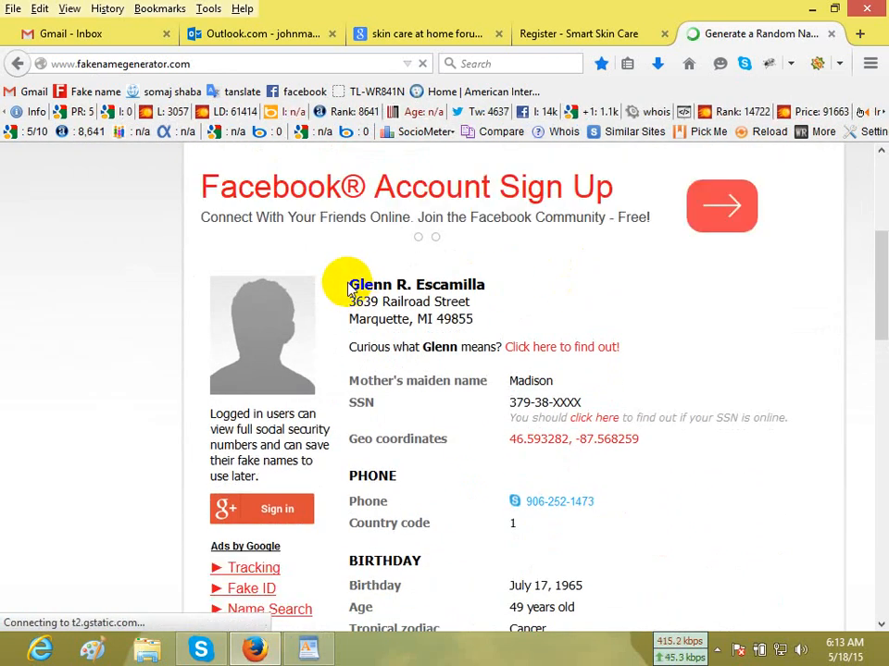
{"action": "left_click_drag", "start_coordinate": [350, 287], "coordinate": [390, 279]}
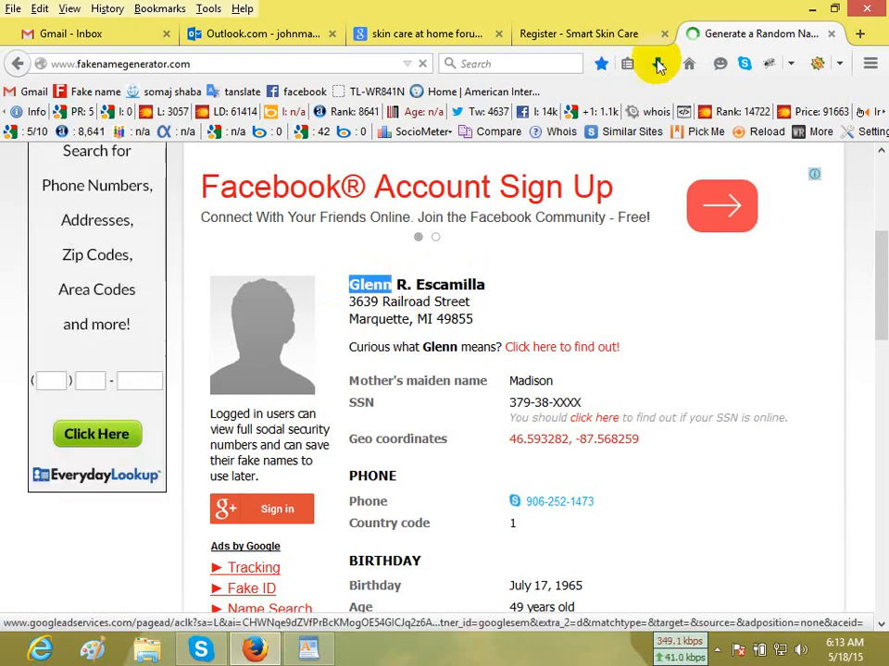
{"action": "left_click", "coordinate": [571, 37]}
{"action": "left_click", "coordinate": [413, 317]}
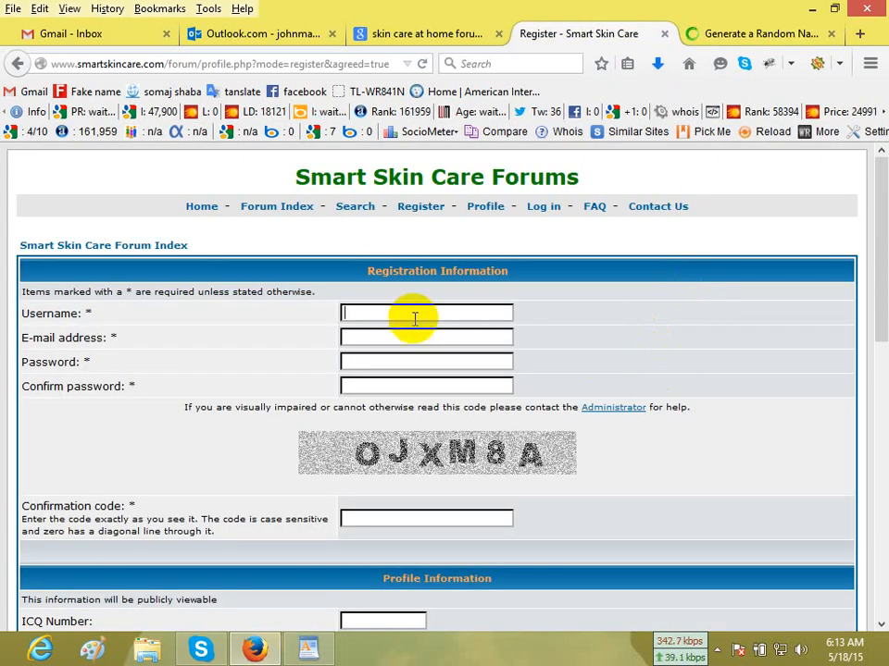
Copy the username from the generated identity's online details into the Username field of the Smart Skin Care registration form.
{"action": "left_click", "coordinate": [730, 33]}
{"action": "scroll", "coordinate": [463, 498], "scroll_direction": "down", "scroll_amount": 2}
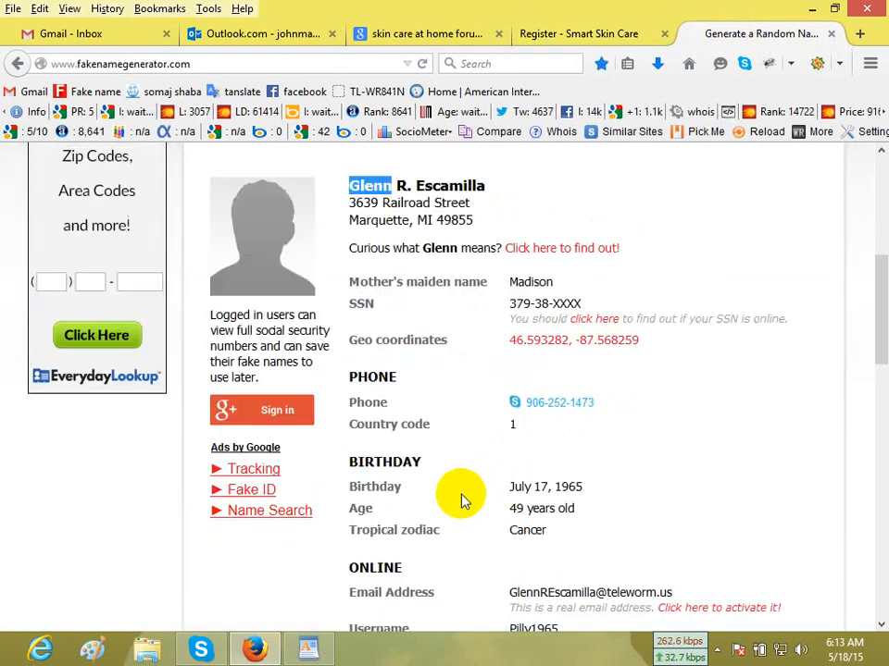
{"action": "scroll", "coordinate": [463, 500], "scroll_direction": "down", "scroll_amount": 4}
{"action": "scroll", "coordinate": [461, 496], "scroll_direction": "down", "scroll_amount": 2}
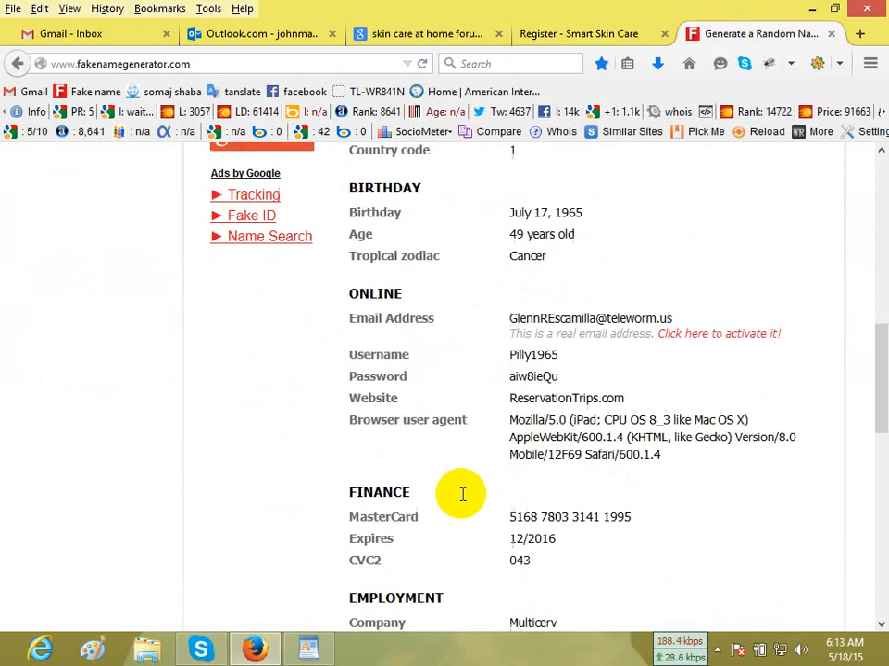
{"action": "scroll", "coordinate": [463, 500], "scroll_direction": "down", "scroll_amount": 2}
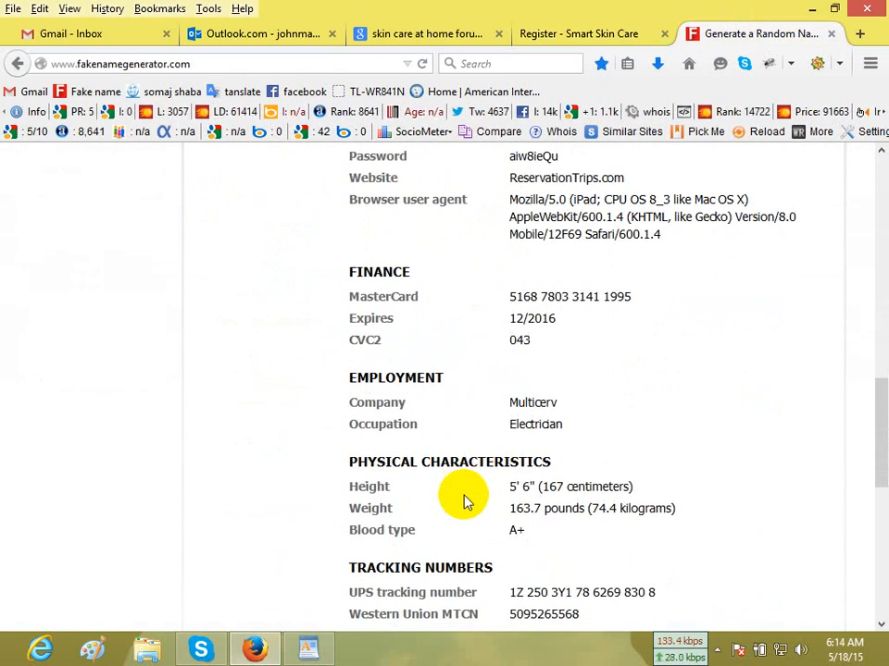
{"action": "scroll", "coordinate": [465, 500], "scroll_direction": "up", "scroll_amount": 7}
{"action": "scroll", "coordinate": [465, 500], "scroll_direction": "down", "scroll_amount": 7}
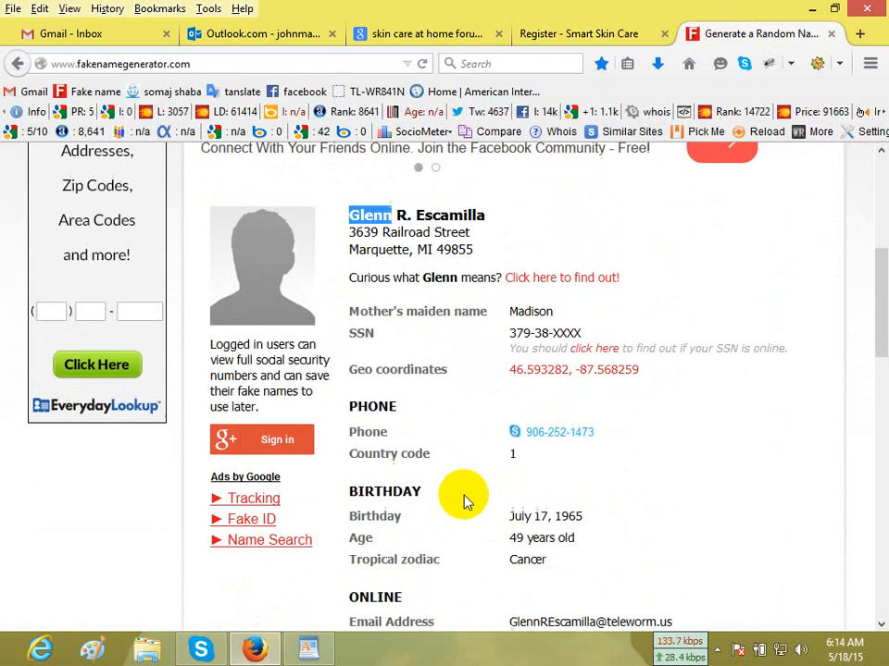
{"action": "scroll", "coordinate": [463, 499], "scroll_direction": "down", "scroll_amount": 1}
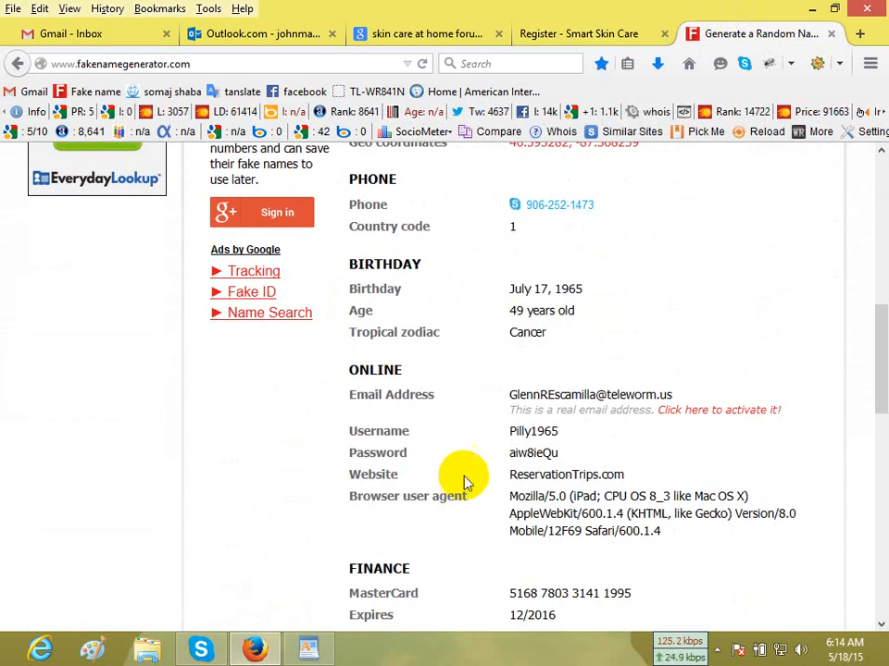
{"action": "double_click", "coordinate": [537, 429]}
{"action": "key", "text": "ctrl+c"}
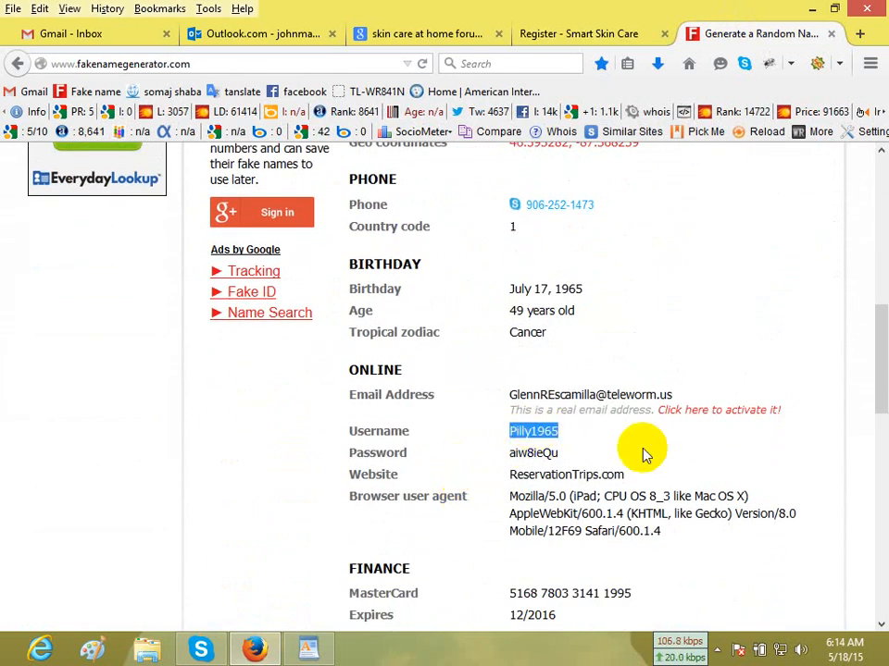
{"action": "left_click", "coordinate": [556, 37]}
{"action": "left_click", "coordinate": [434, 315]}
{"action": "key", "text": "ctrl+v"}
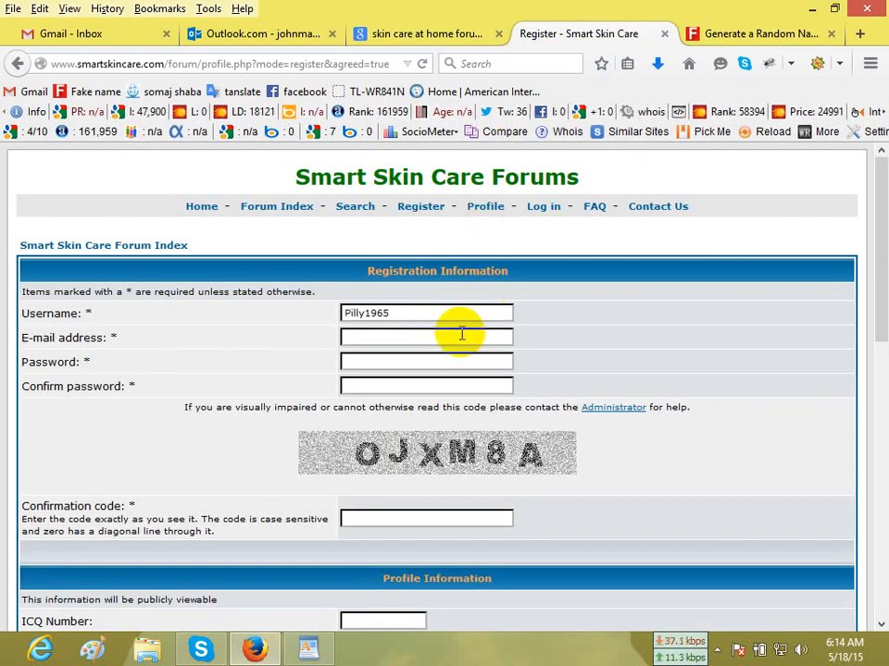
Check the generated identity's online details and the Outlook.com account menu for an e-mail address for the registration form.
{"action": "left_click", "coordinate": [460, 337]}
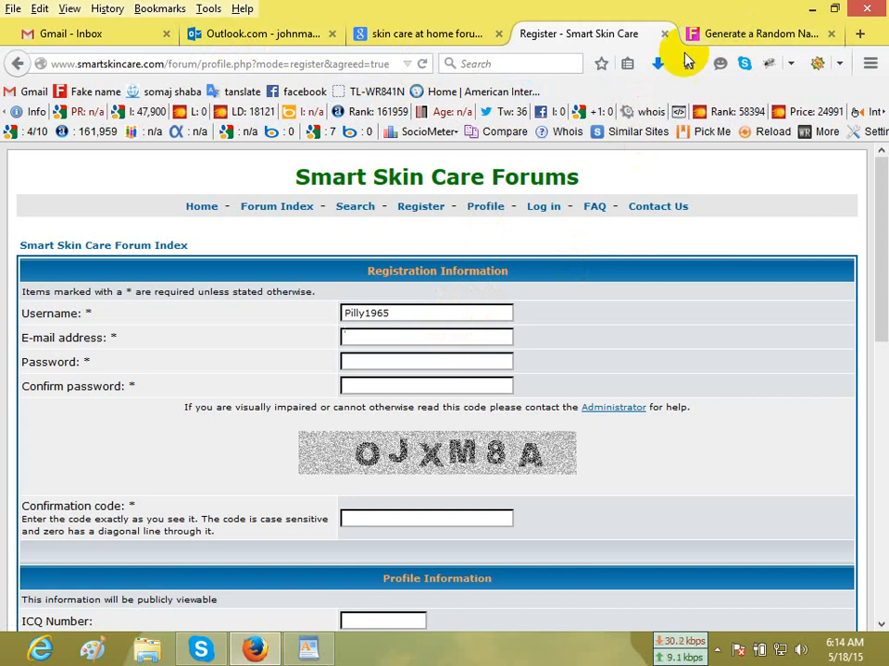
{"action": "left_click", "coordinate": [747, 34]}
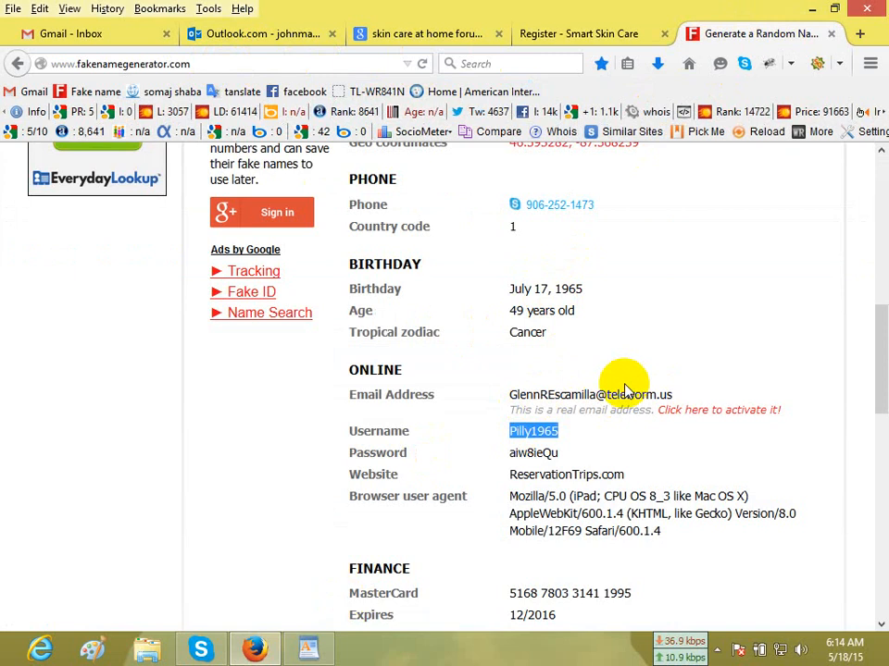
{"action": "left_click", "coordinate": [575, 35]}
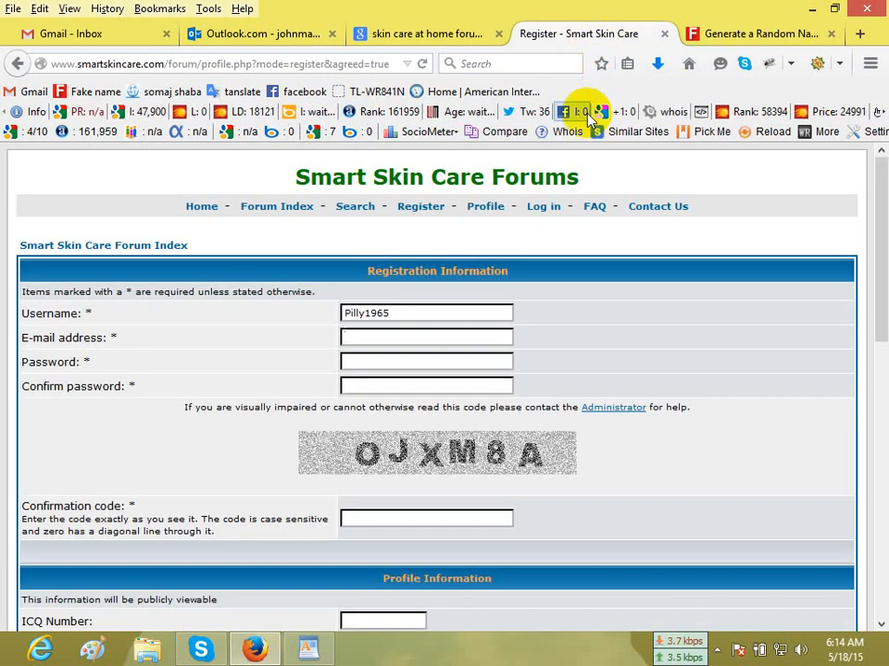
{"action": "left_click", "coordinate": [230, 35]}
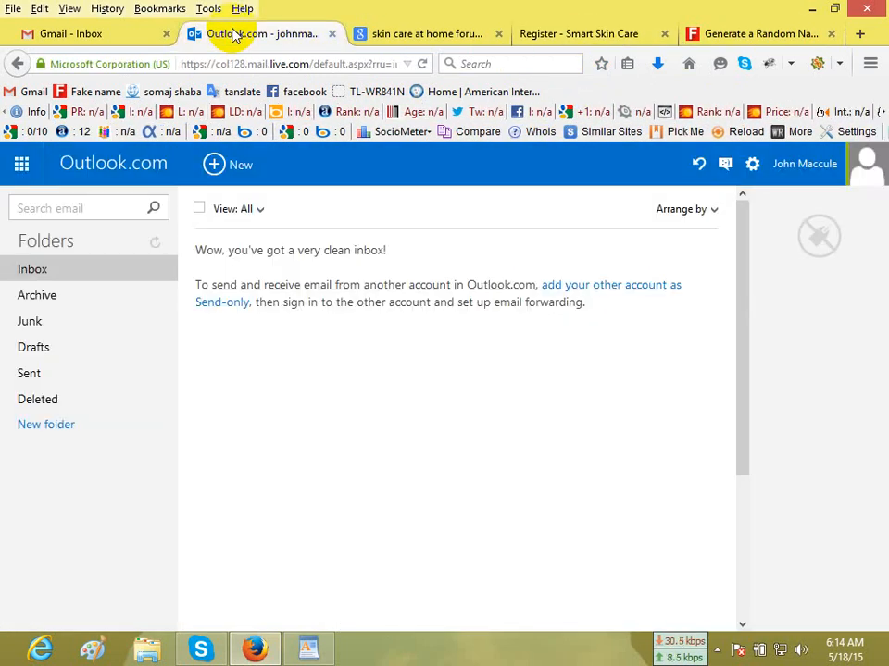
{"action": "left_click", "coordinate": [807, 166]}
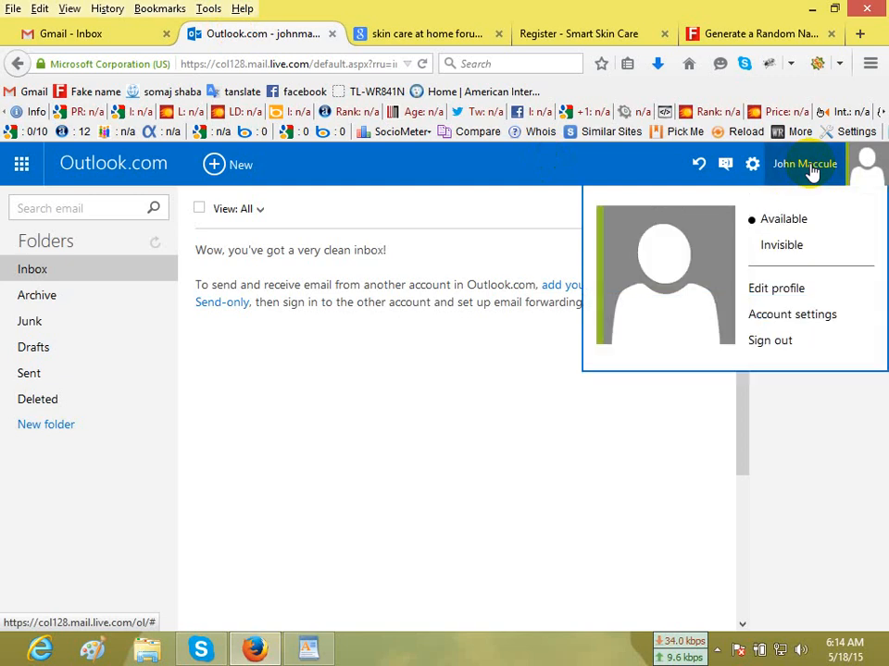
{"action": "left_click", "coordinate": [370, 421]}
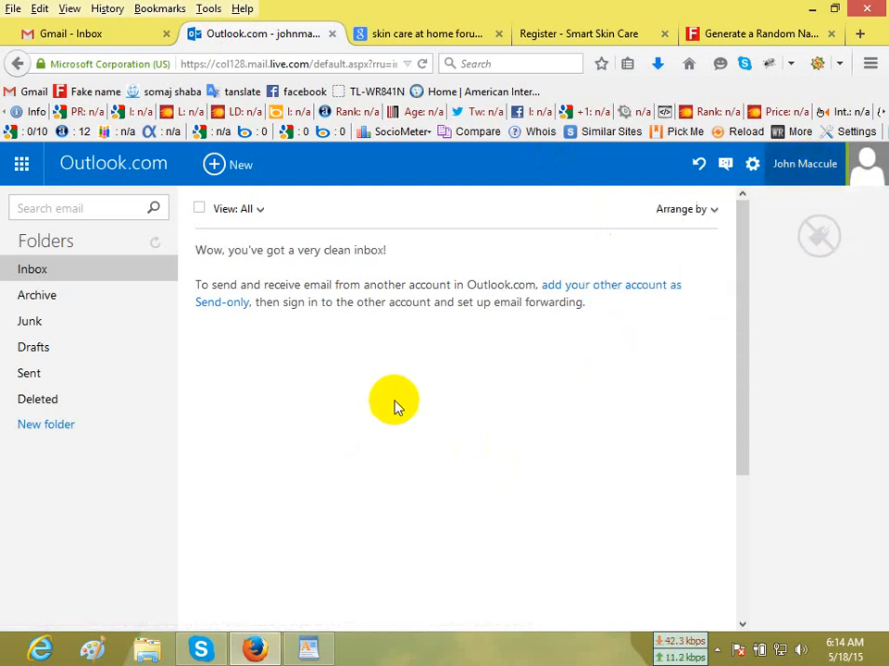
{"action": "right_click", "coordinate": [827, 169]}
{"action": "key", "text": "Escape"}
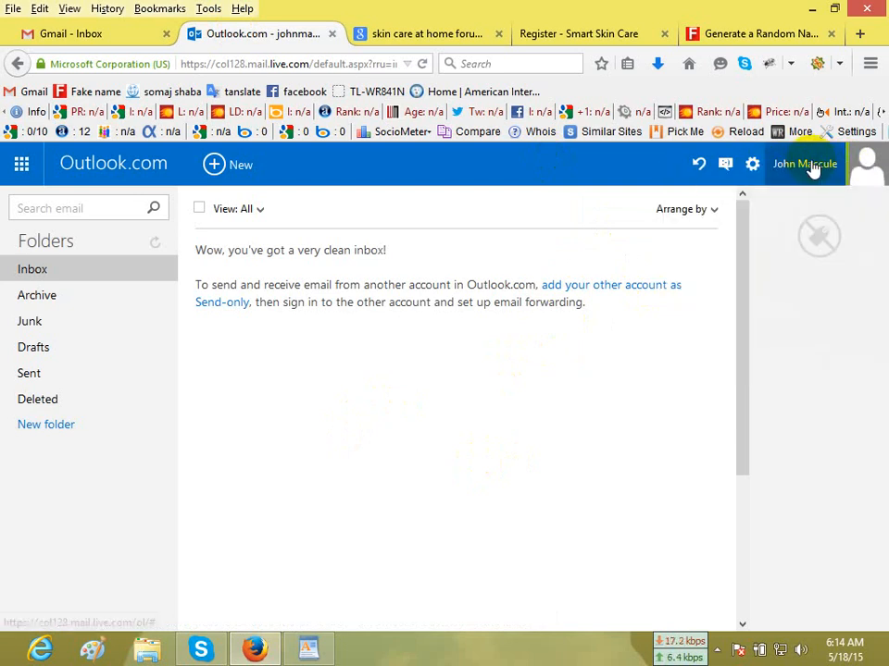
Open the Outlook.com account's profile in a new tab and bring up its name for editing.
{"action": "left_click", "coordinate": [807, 166]}
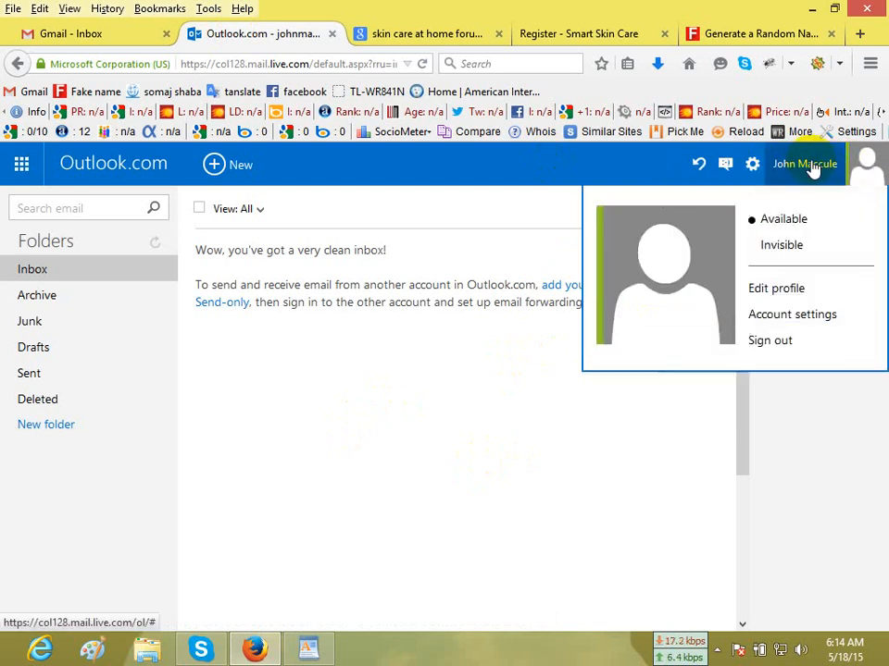
{"action": "right_click", "coordinate": [789, 295]}
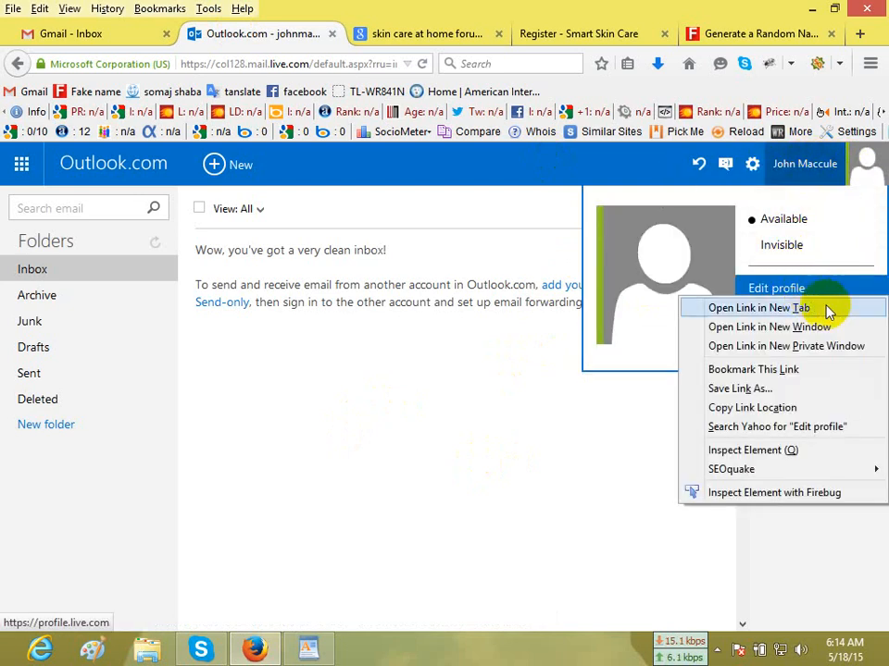
{"action": "left_click", "coordinate": [740, 308]}
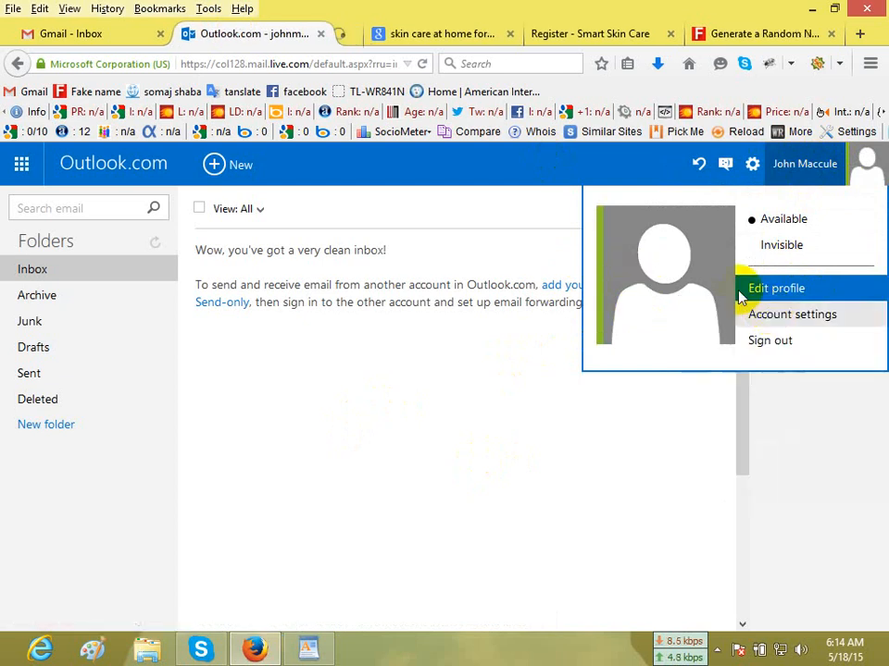
{"action": "left_click", "coordinate": [355, 37]}
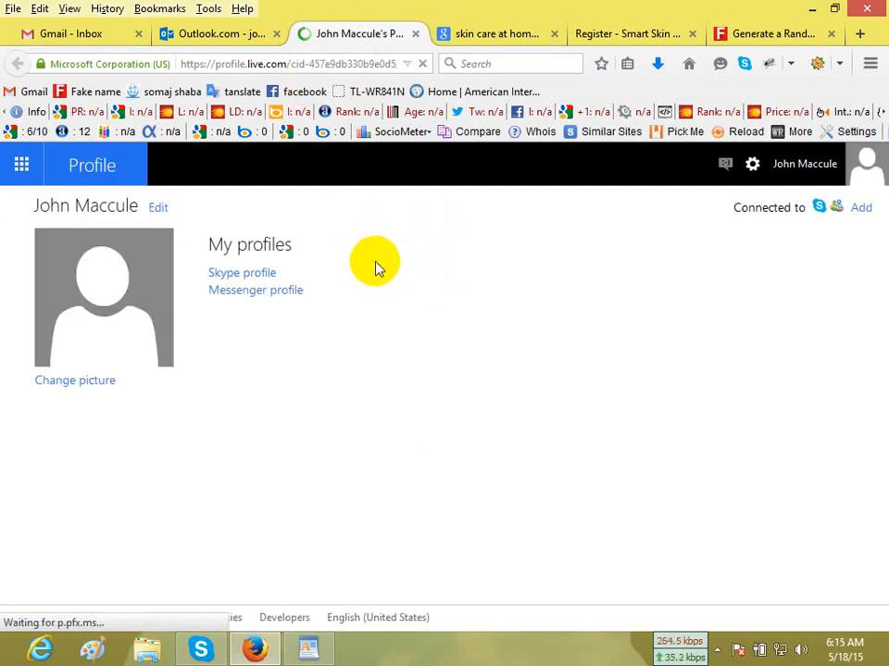
{"action": "left_click", "coordinate": [158, 208]}
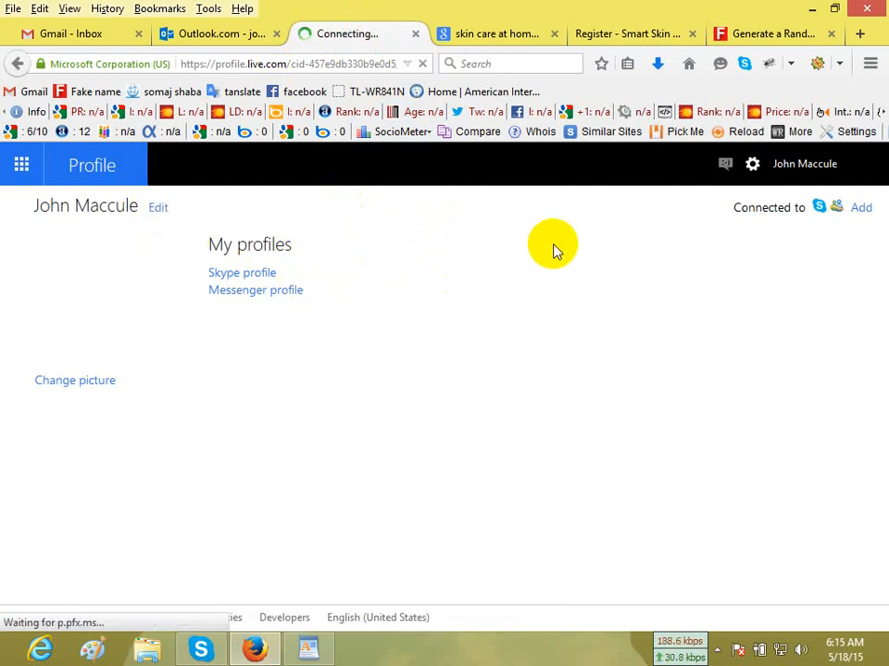
Using the profile name, write the account's e-mail address and password below the WordPad keyword list, separated from the keywords by a blank line.
{"action": "left_click_drag", "start_coordinate": [83, 301], "coordinate": [4, 311]}
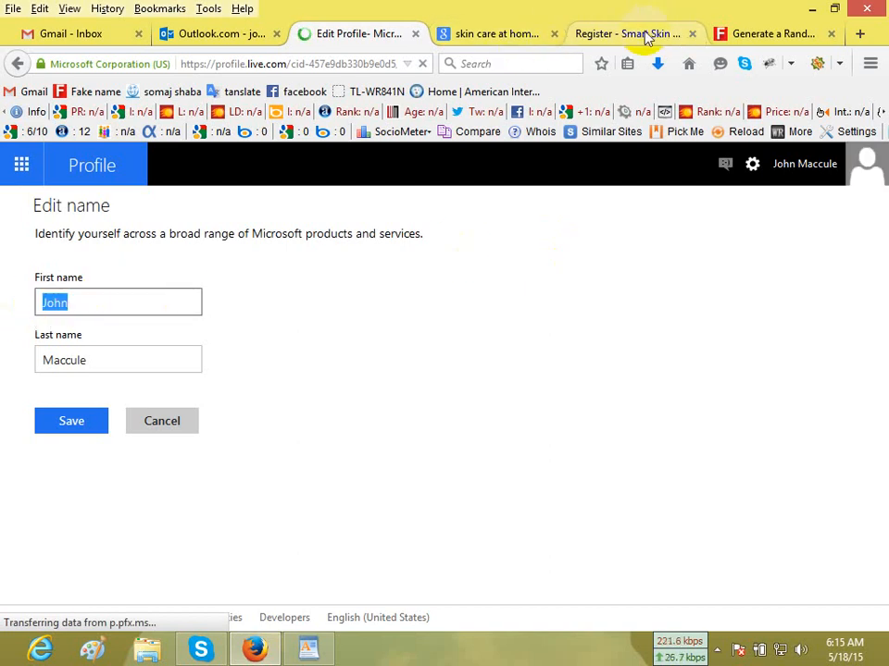
{"action": "left_click", "coordinate": [312, 649]}
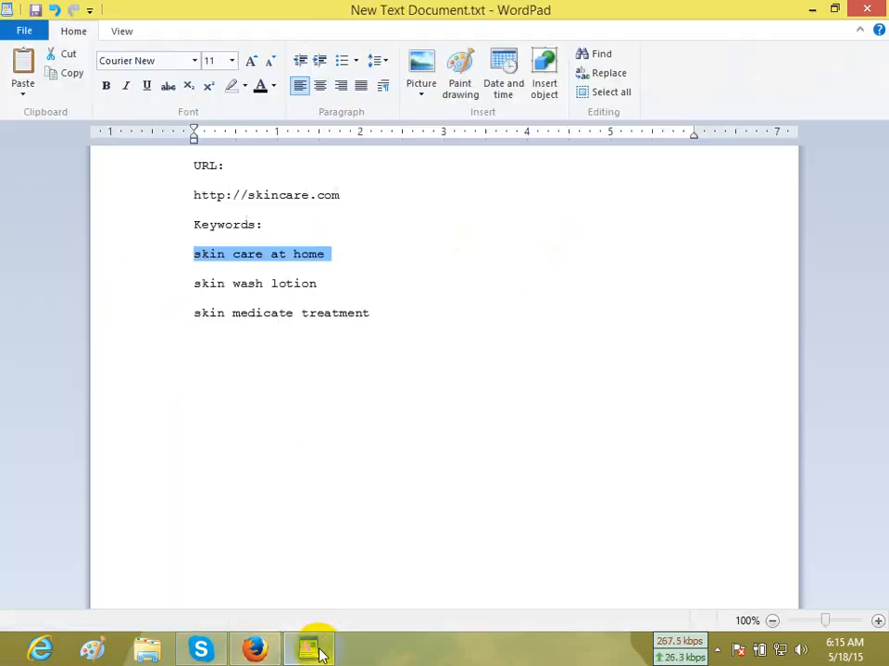
{"action": "left_click", "coordinate": [448, 341]}
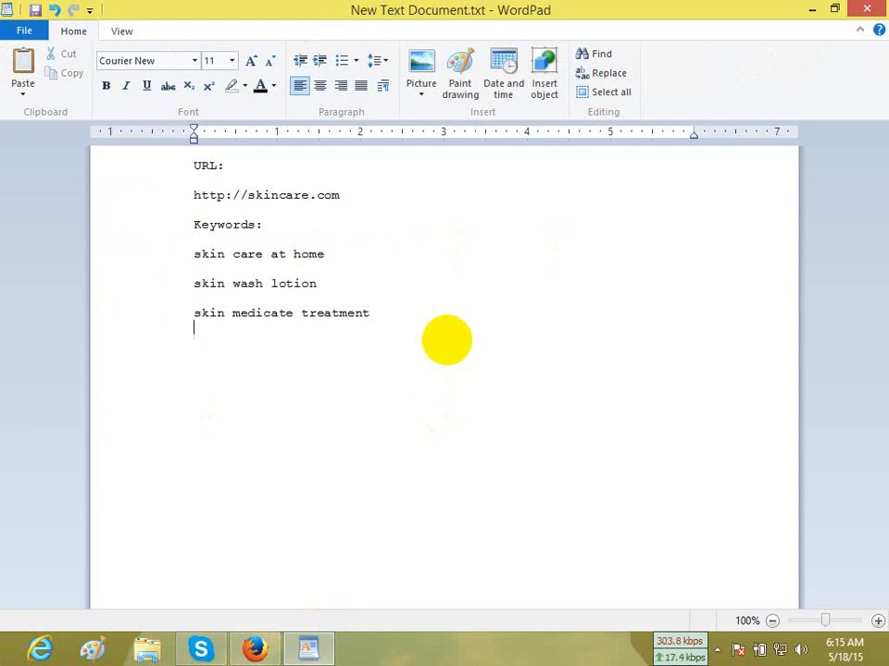
{"action": "left_click", "coordinate": [251, 650]}
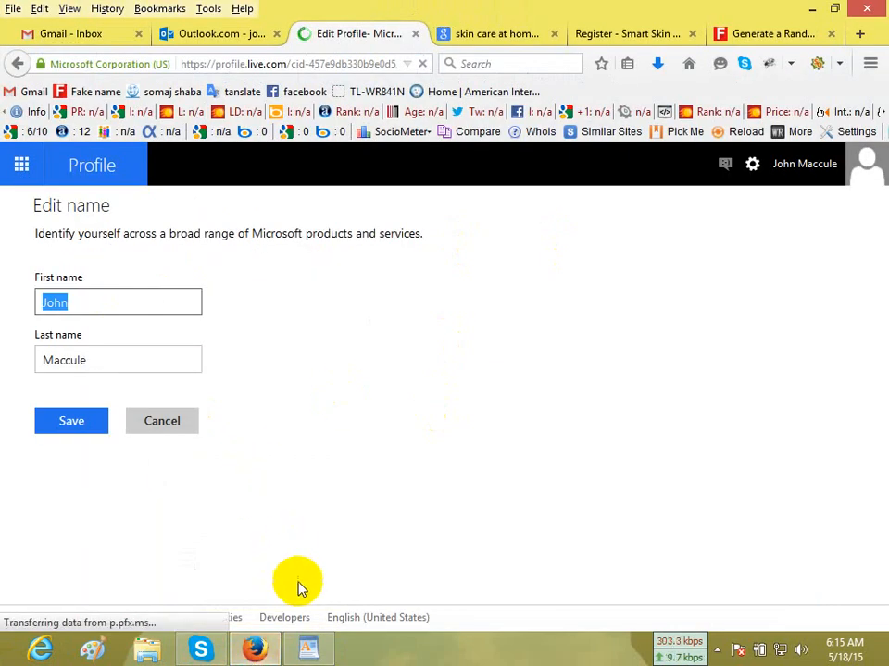
{"action": "left_click", "coordinate": [306, 652]}
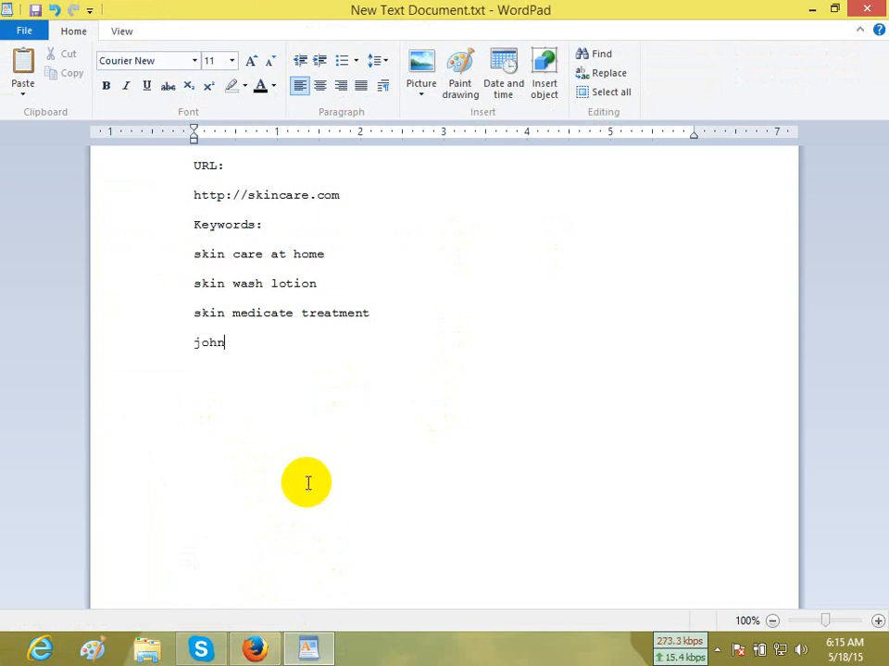
{"action": "left_click", "coordinate": [252, 650]}
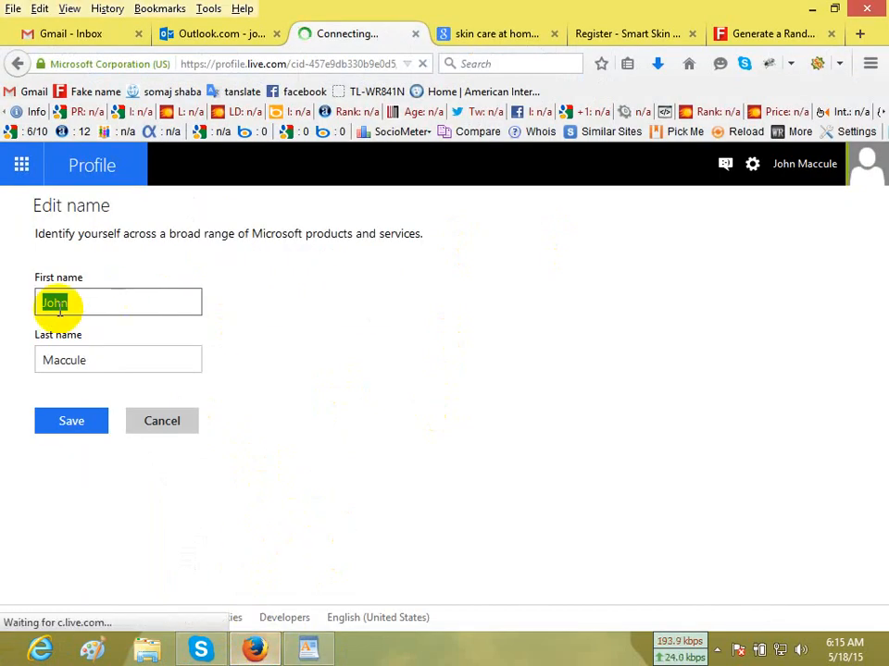
{"action": "left_click_drag", "start_coordinate": [85, 359], "coordinate": [4, 364]}
{"action": "key", "text": "ctrl+c"}
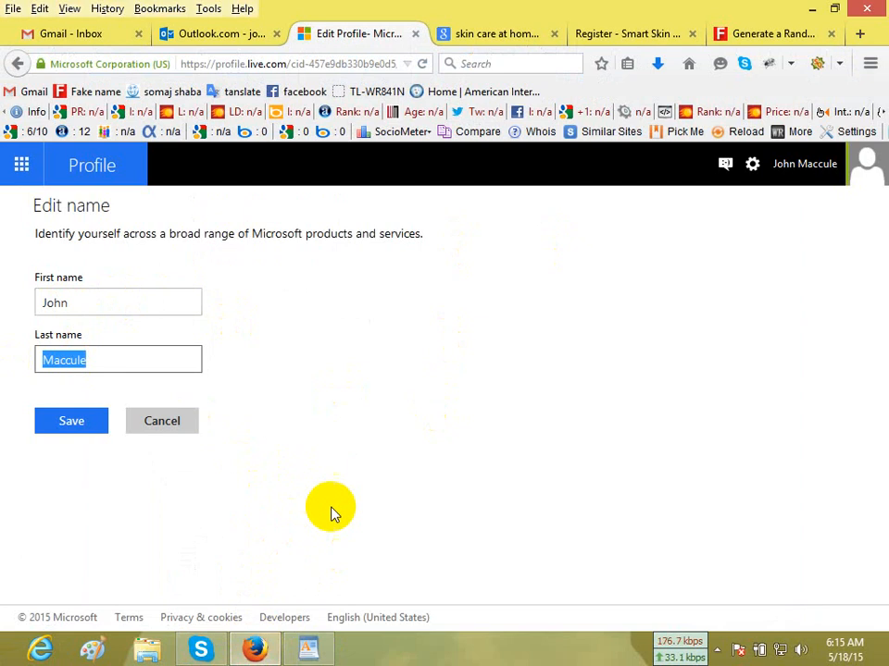
{"action": "left_click", "coordinate": [307, 650]}
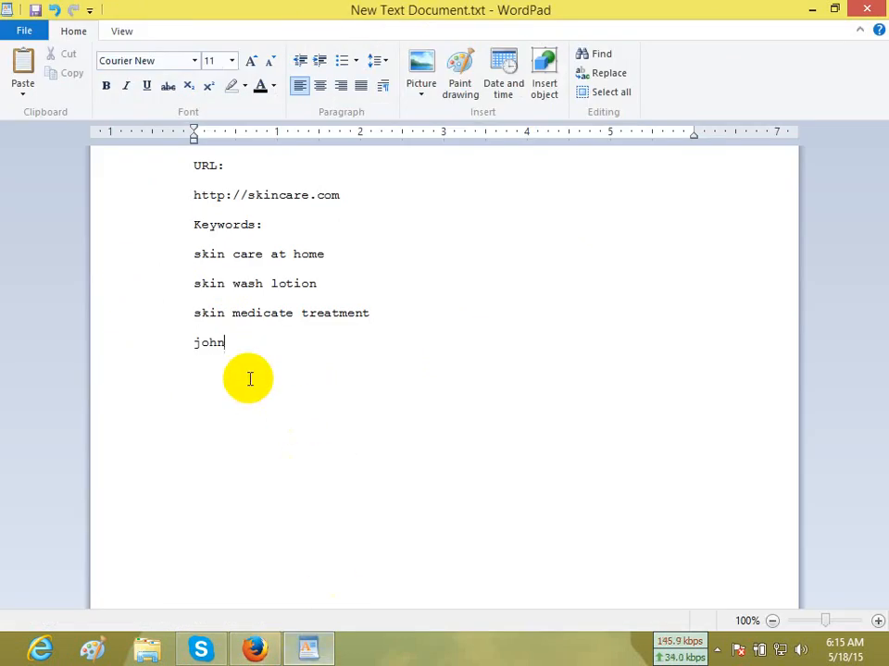
{"action": "key", "text": "ctrl+v"}
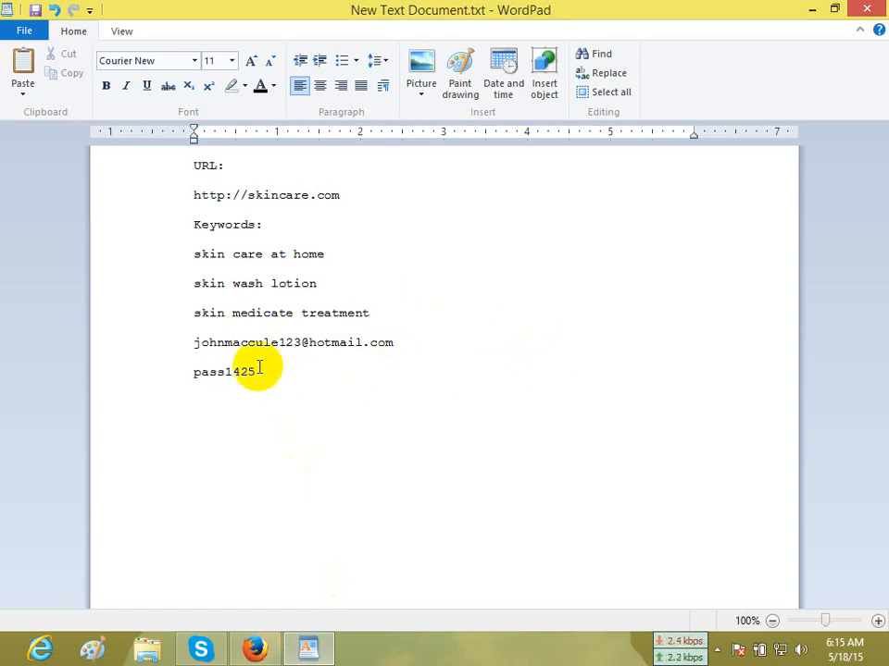
{"action": "left_click", "coordinate": [368, 315]}
{"action": "key", "text": "Return"}
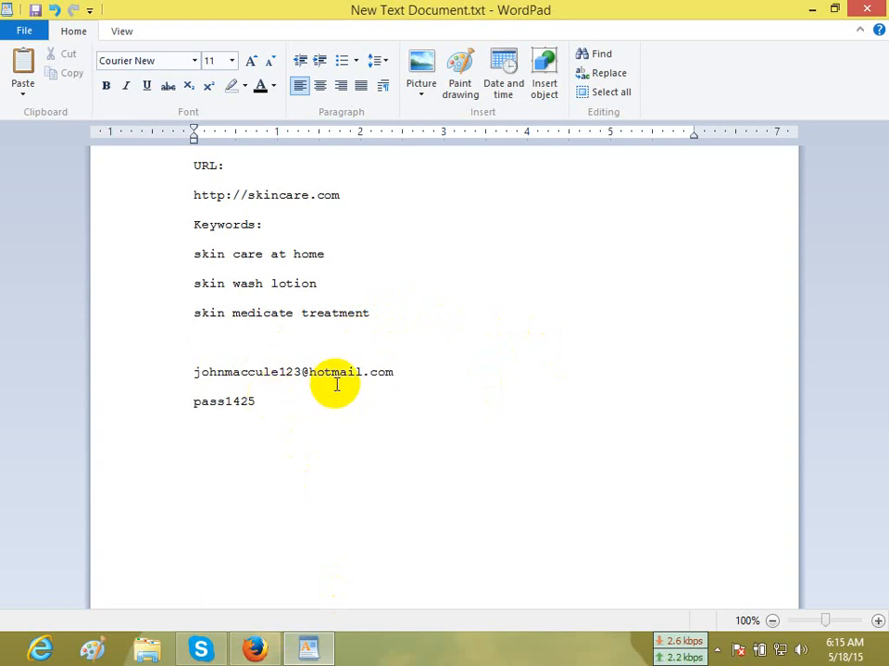
Copy the e-mail address from WordPad, close the profile tab in Firefox, and paste it into the registration form's E-mail address field.
{"action": "left_click_drag", "start_coordinate": [394, 373], "coordinate": [196, 371]}
{"action": "key", "text": "ctrl+c"}
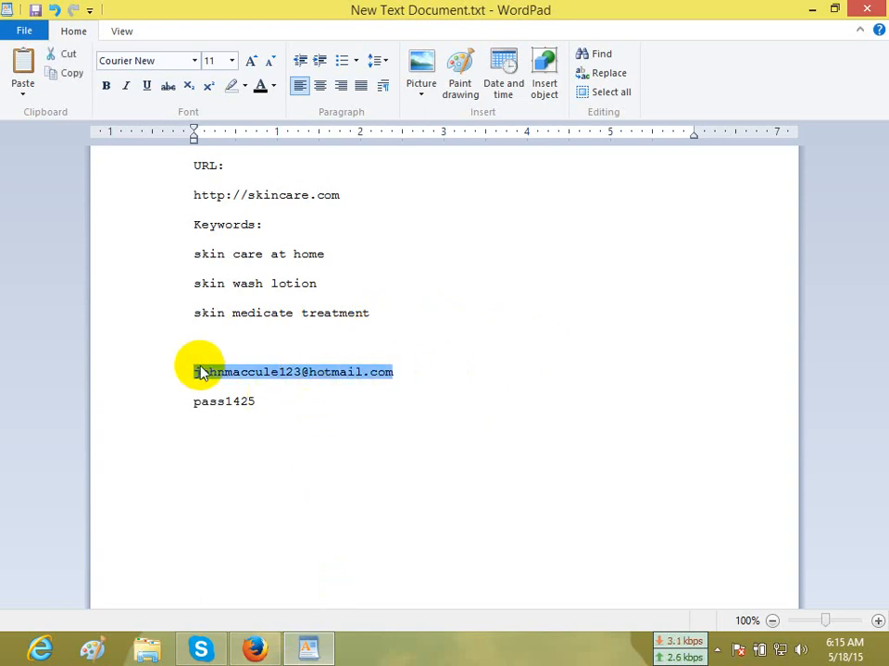
{"action": "left_click", "coordinate": [255, 648]}
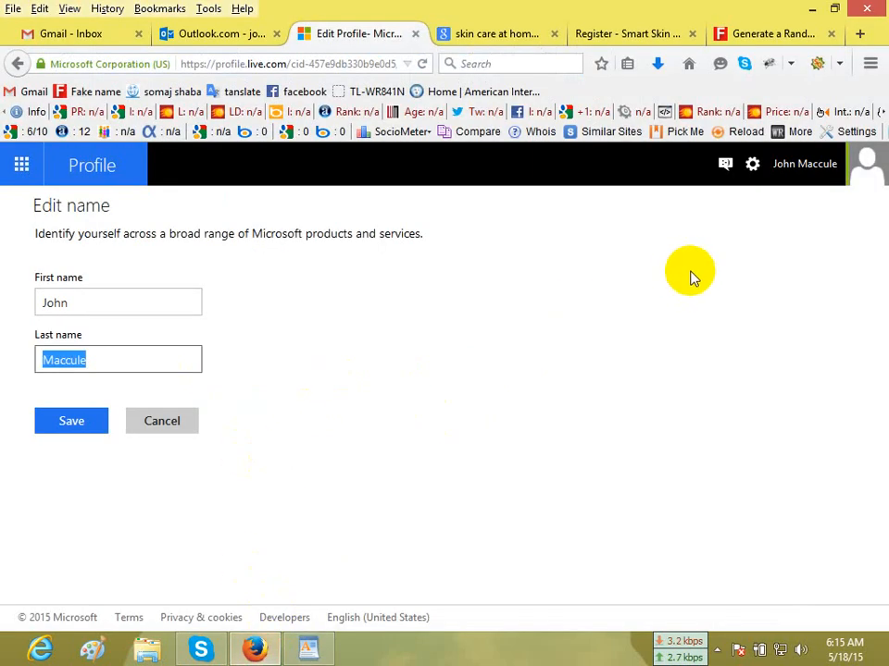
{"action": "left_click", "coordinate": [414, 35]}
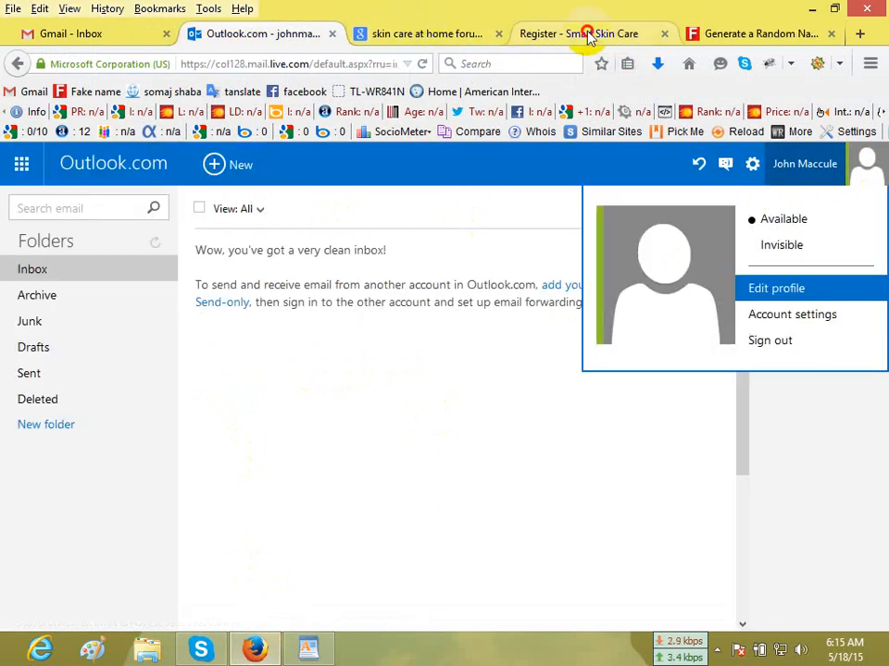
{"action": "left_click", "coordinate": [587, 35]}
{"action": "left_click", "coordinate": [393, 344]}
{"action": "key", "text": "ctrl+v"}
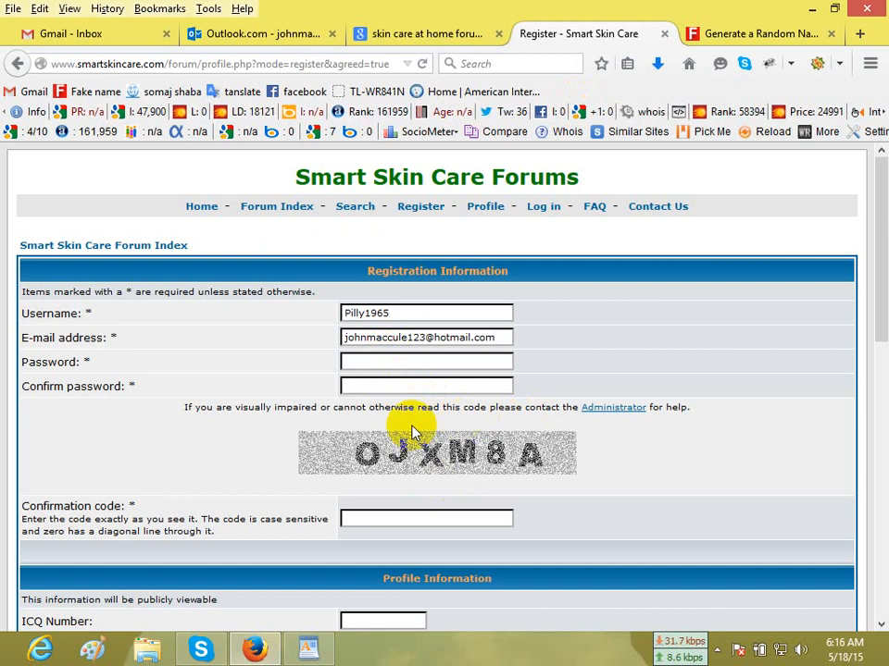
Fill Password and Confirm password with the generated identity's password, and enter the confirmation code shown in the image.
{"action": "left_click", "coordinate": [755, 37]}
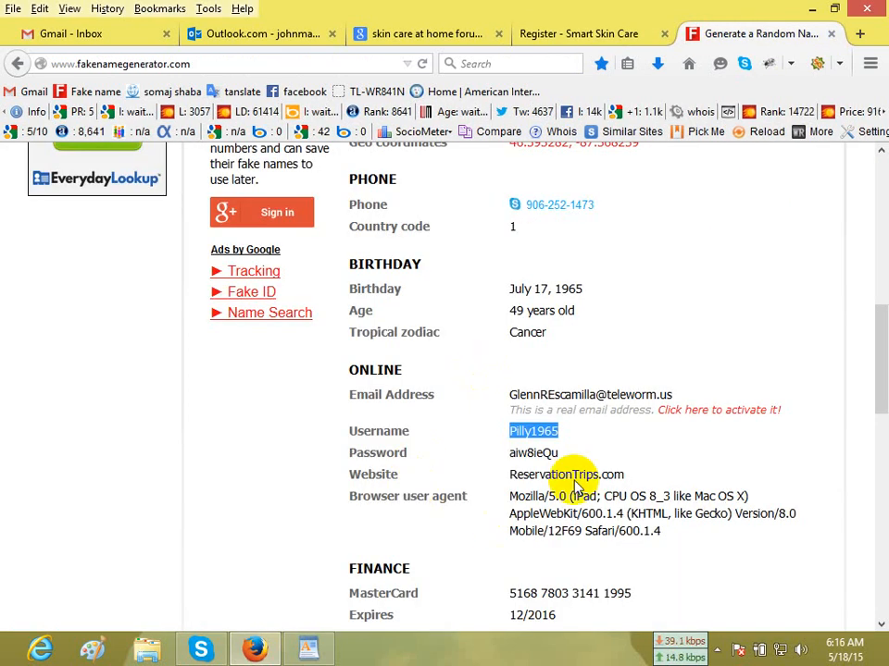
{"action": "double_click", "coordinate": [539, 452]}
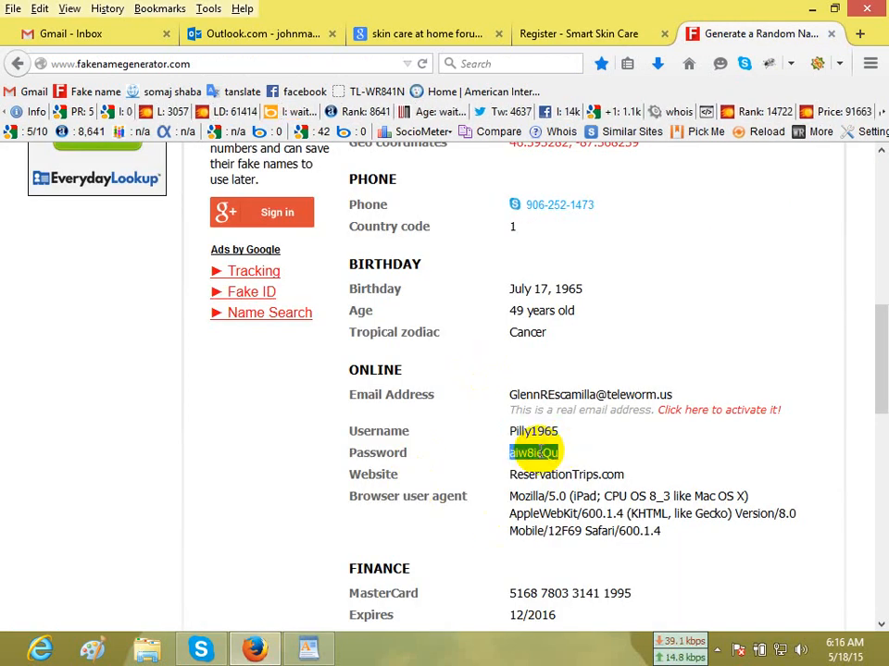
{"action": "left_click", "coordinate": [619, 35]}
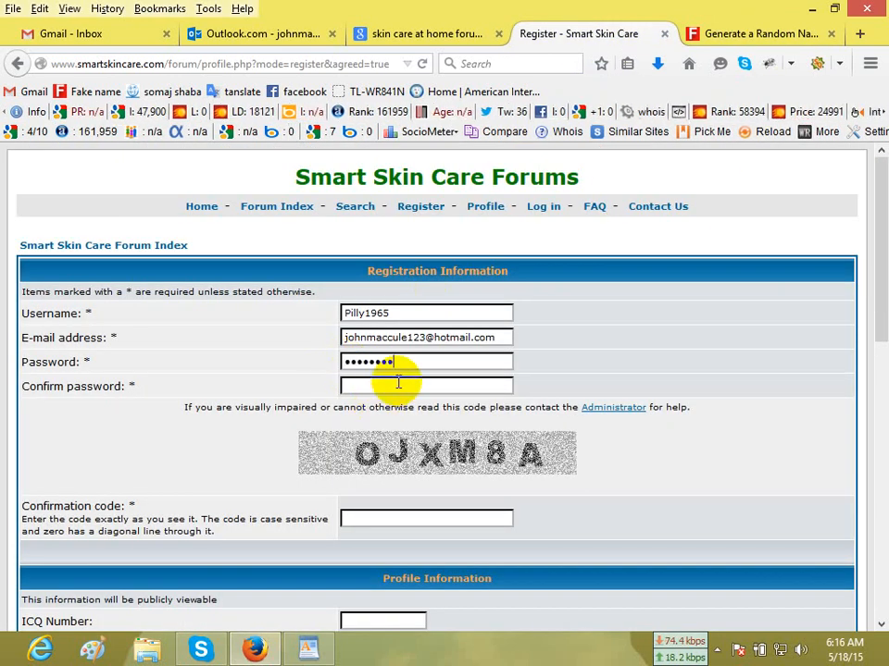
{"action": "scroll", "coordinate": [585, 351], "scroll_direction": "down", "scroll_amount": 3}
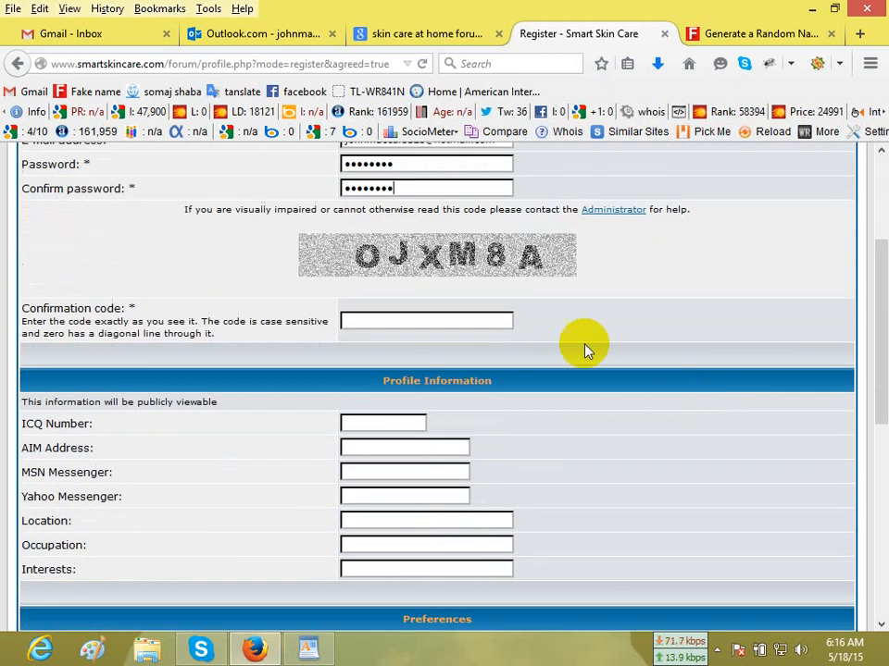
{"action": "left_click", "coordinate": [426, 319]}
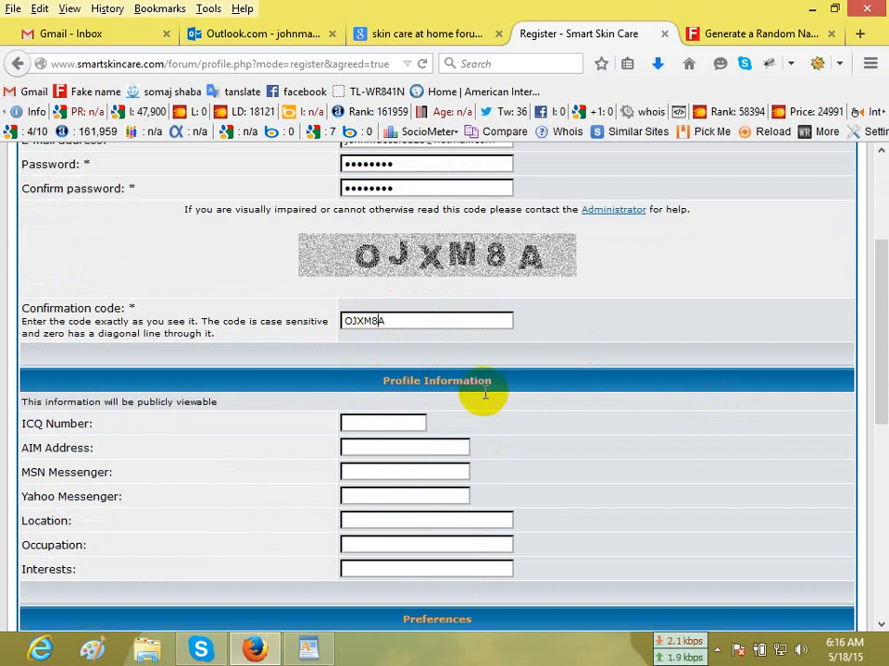
Fill in the ICQ Number field under Profile Information with a made-up number.
{"action": "scroll", "coordinate": [668, 436], "scroll_direction": "down", "scroll_amount": 3}
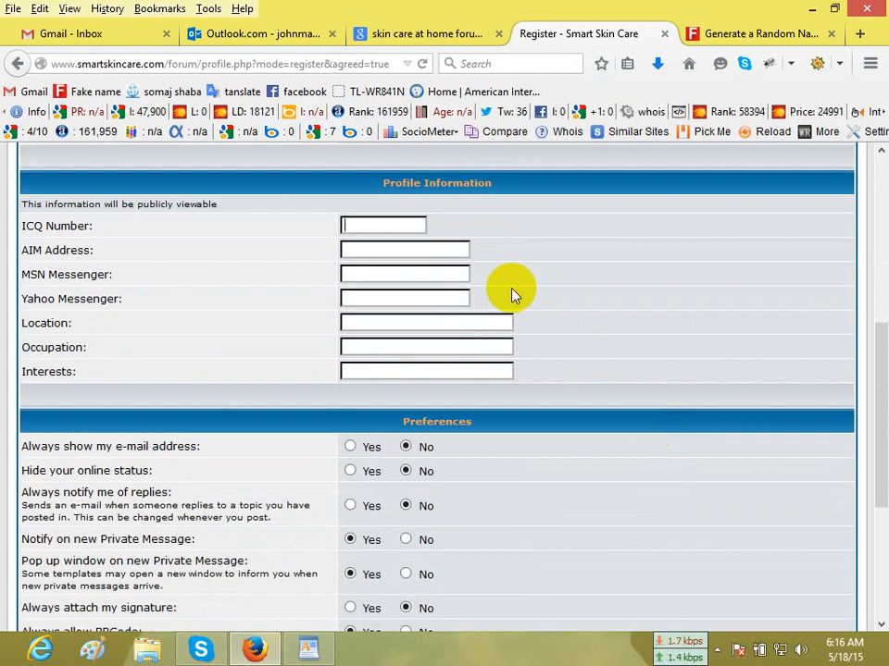
{"action": "left_click", "coordinate": [390, 227]}
{"action": "type", "text": "378564398659"}
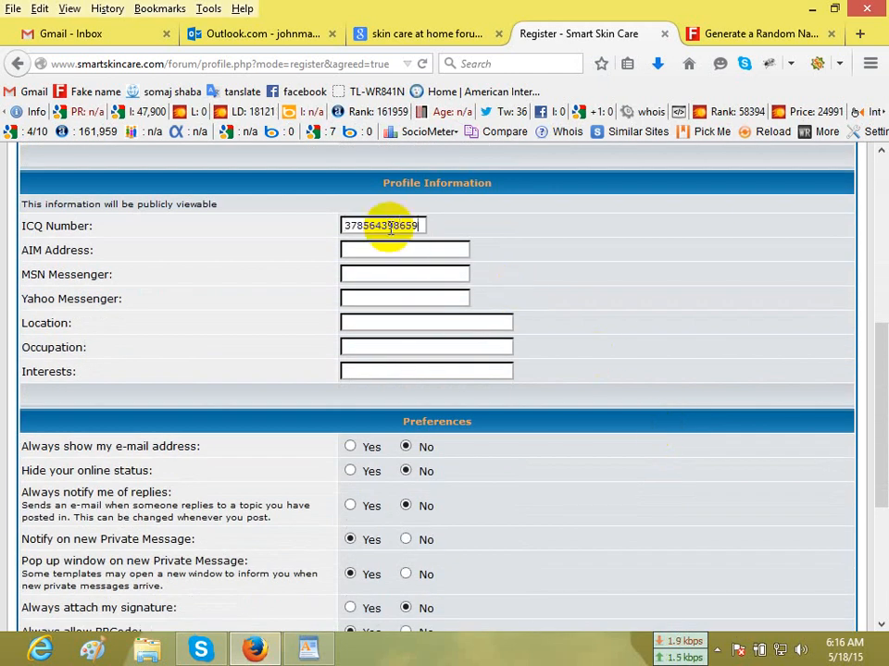
{"action": "type", "text": "874"}
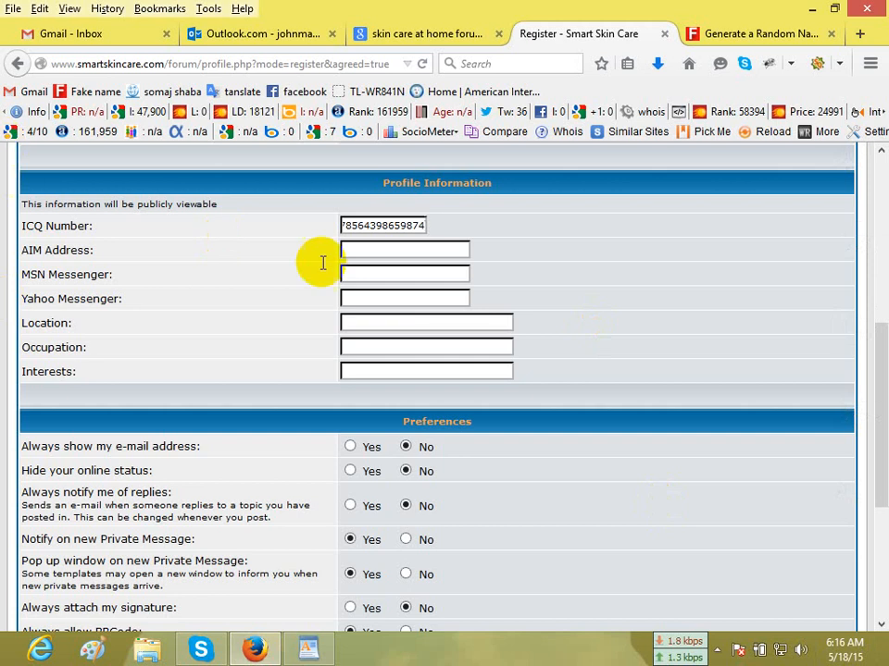
Clear the wrongly pasted text from MSN Messenger and enter the account's e-mail address saved in WordPad there.
{"action": "left_click", "coordinate": [367, 254]}
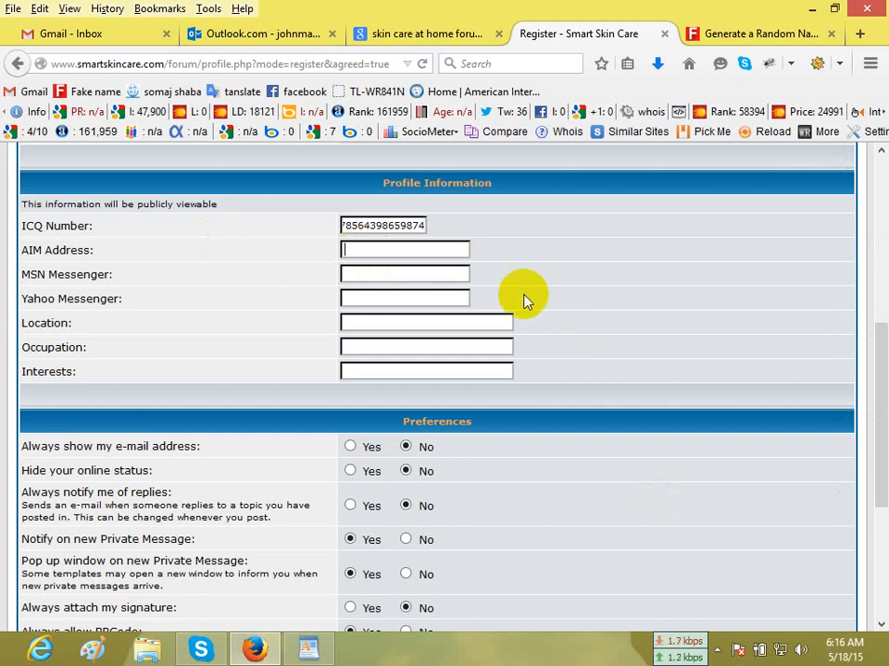
{"action": "left_click", "coordinate": [405, 275]}
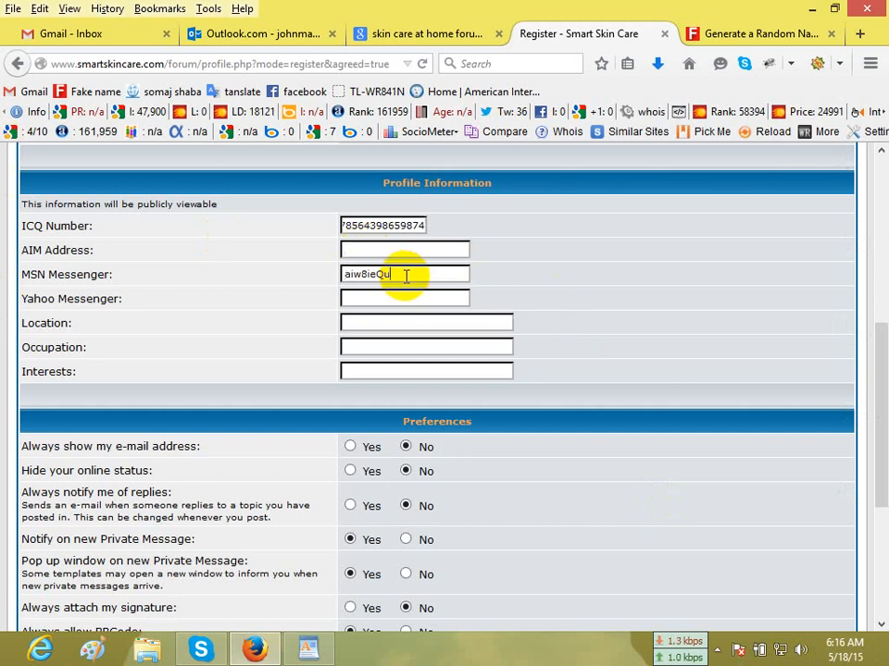
{"action": "left_click_drag", "start_coordinate": [406, 275], "coordinate": [307, 264]}
{"action": "key", "text": "BackSpace"}
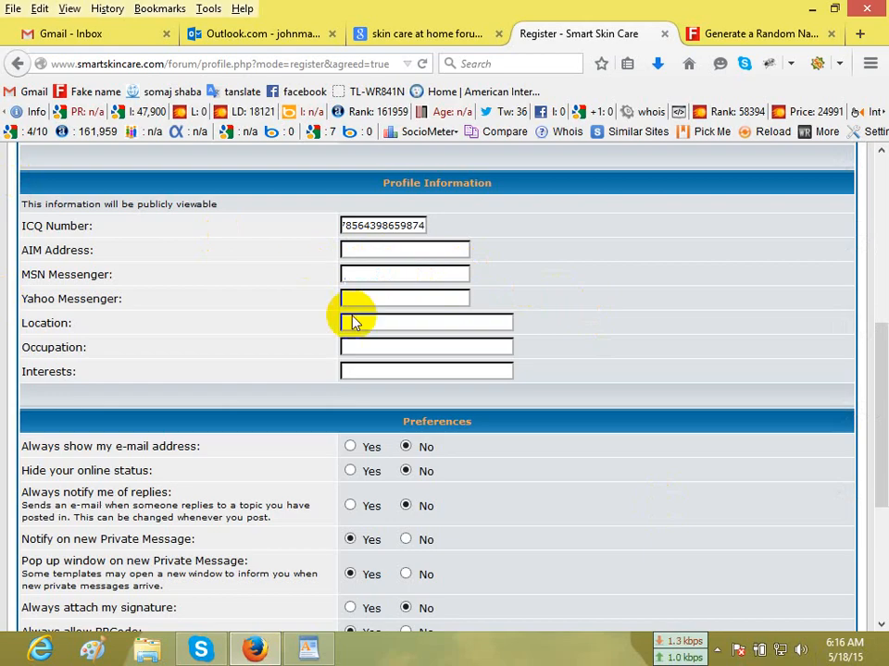
{"action": "left_click", "coordinate": [308, 648]}
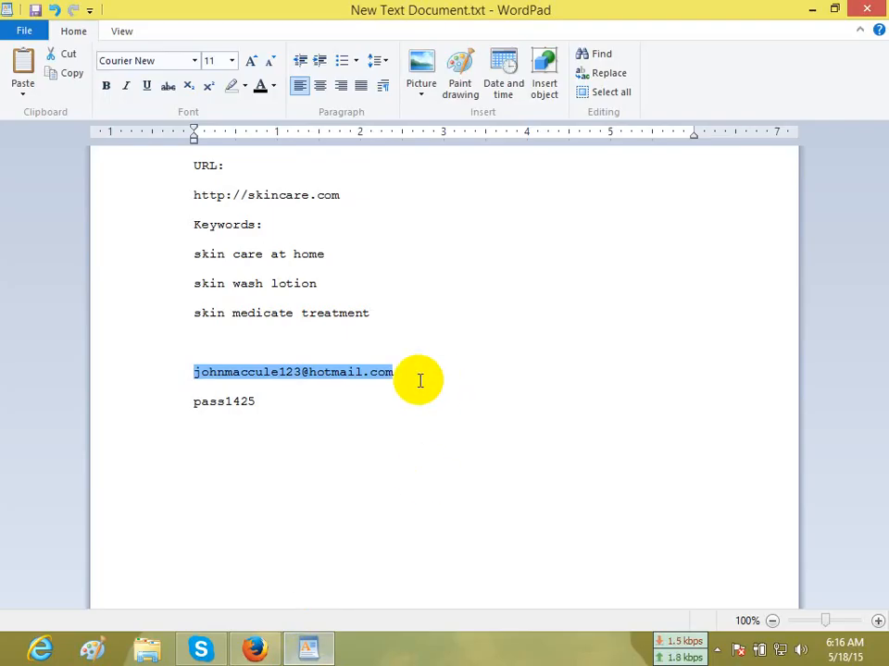
{"action": "left_click", "coordinate": [254, 646]}
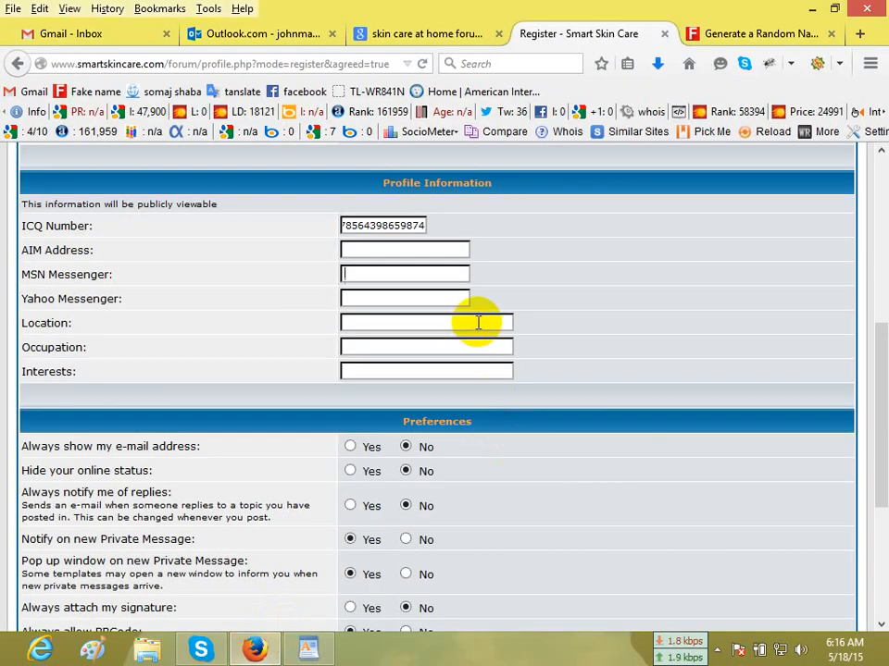
{"action": "key", "text": "ctrl+v"}
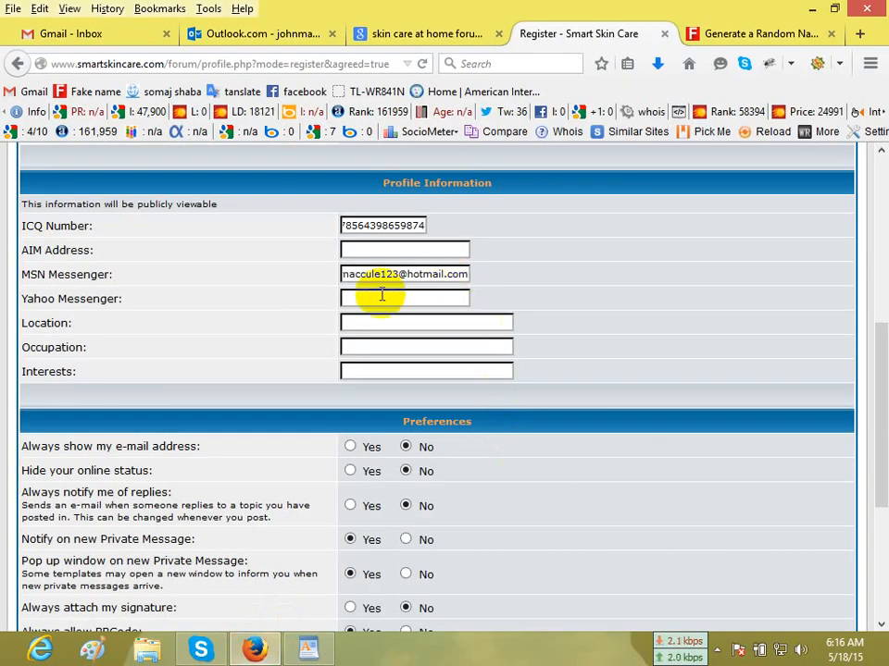
{"action": "key", "text": "ctrl+v"}
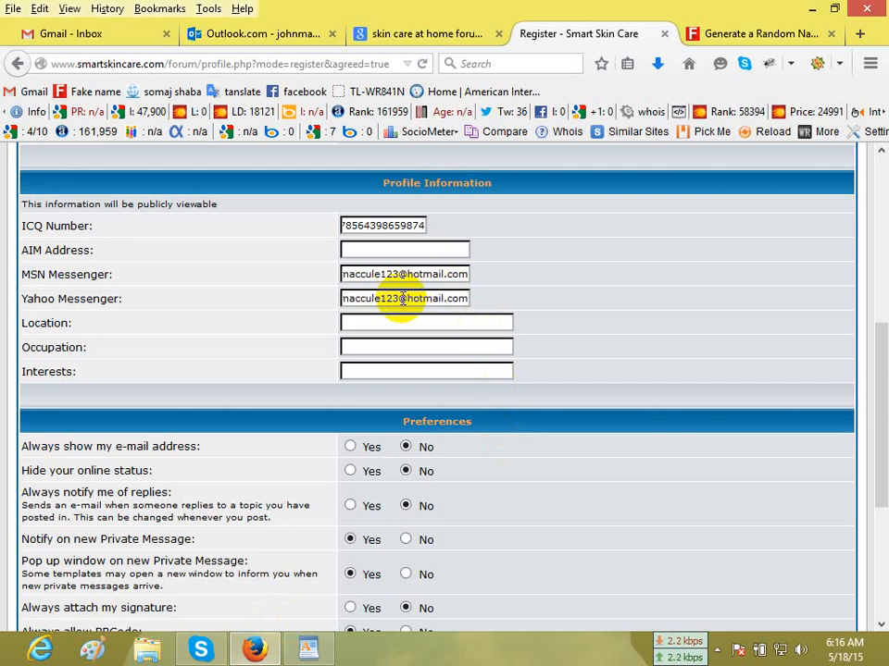
{"action": "left_click_drag", "start_coordinate": [400, 298], "coordinate": [539, 311]}
{"action": "key", "text": "BackSpace"}
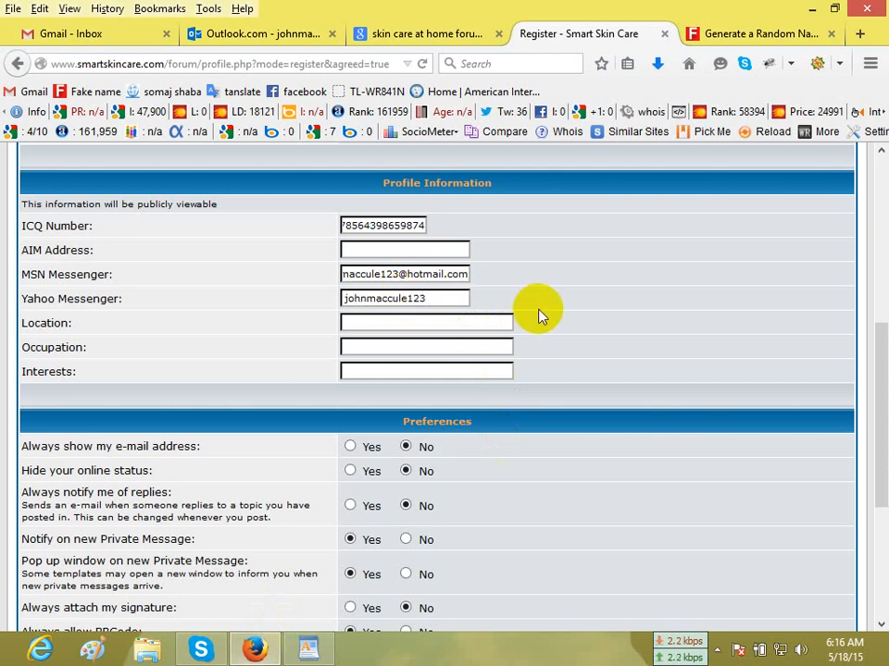
{"action": "double_click", "coordinate": [359, 299]}
{"action": "left_click_drag", "start_coordinate": [359, 298], "coordinate": [393, 250]}
{"action": "mouse_move", "coordinate": [387, 297]}
{"action": "left_mouse_down"}
{"action": "mouse_move", "coordinate": [377, 317]}
{"action": "mouse_move", "coordinate": [386, 302]}
{"action": "left_mouse_up"}
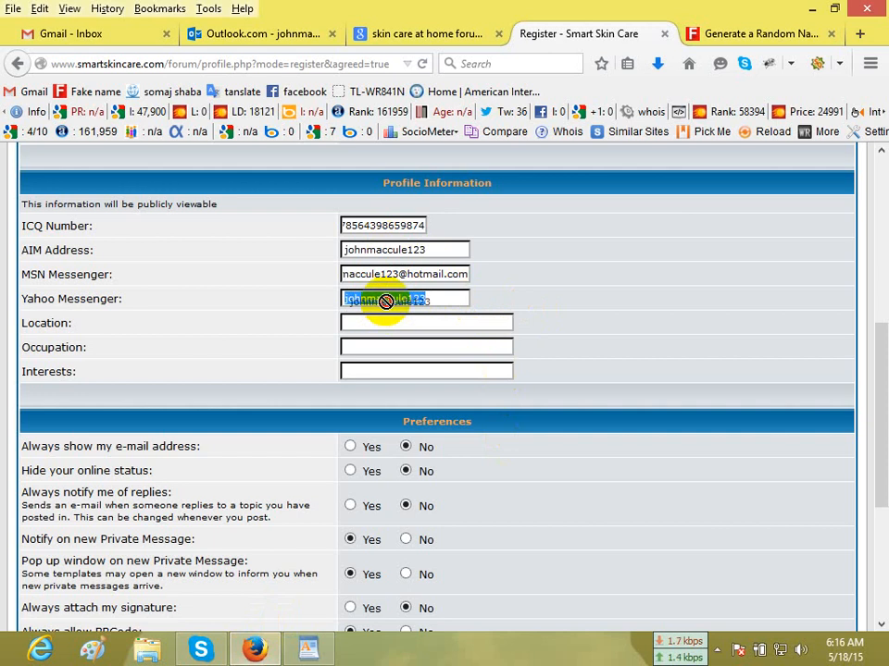
Review the generated identity on the Fake Name Generator page and copy its two-line postal address for the Location field.
{"action": "left_click", "coordinate": [384, 328]}
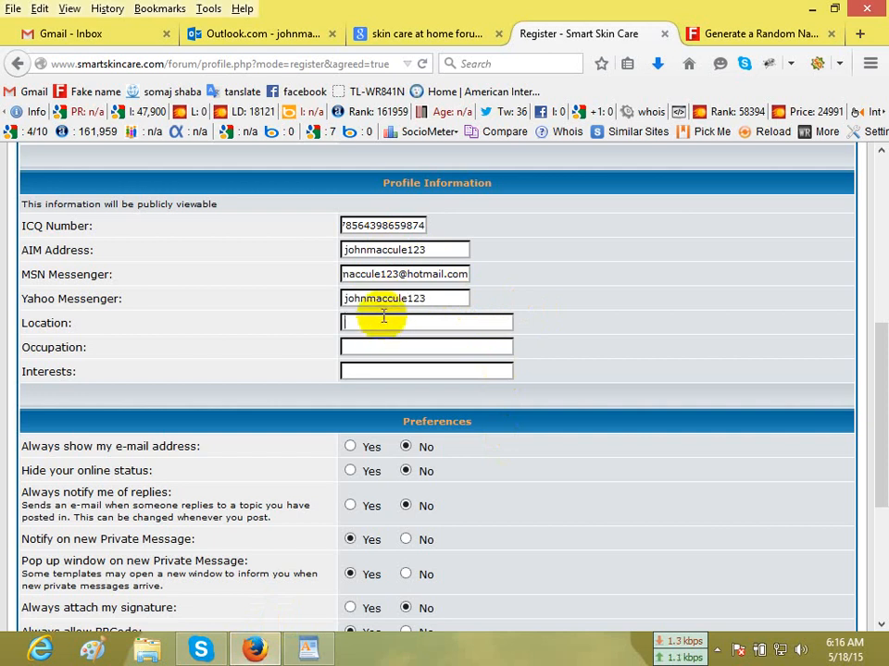
{"action": "scroll", "coordinate": [383, 318], "scroll_direction": "up", "scroll_amount": 1}
{"action": "left_click", "coordinate": [754, 35]}
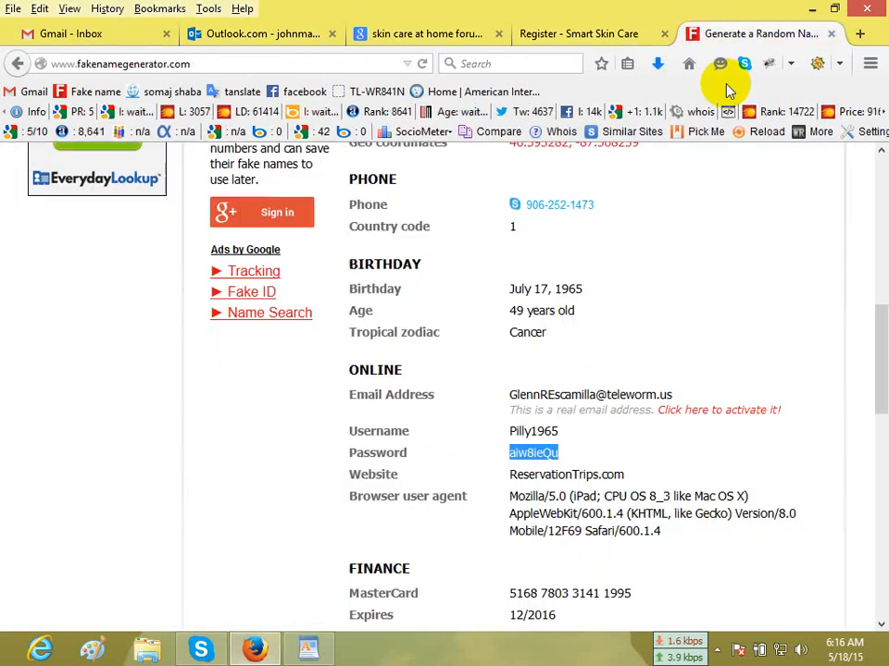
{"action": "scroll", "coordinate": [456, 264], "scroll_direction": "up", "scroll_amount": 4}
{"action": "left_click_drag", "start_coordinate": [459, 251], "coordinate": [573, 252]}
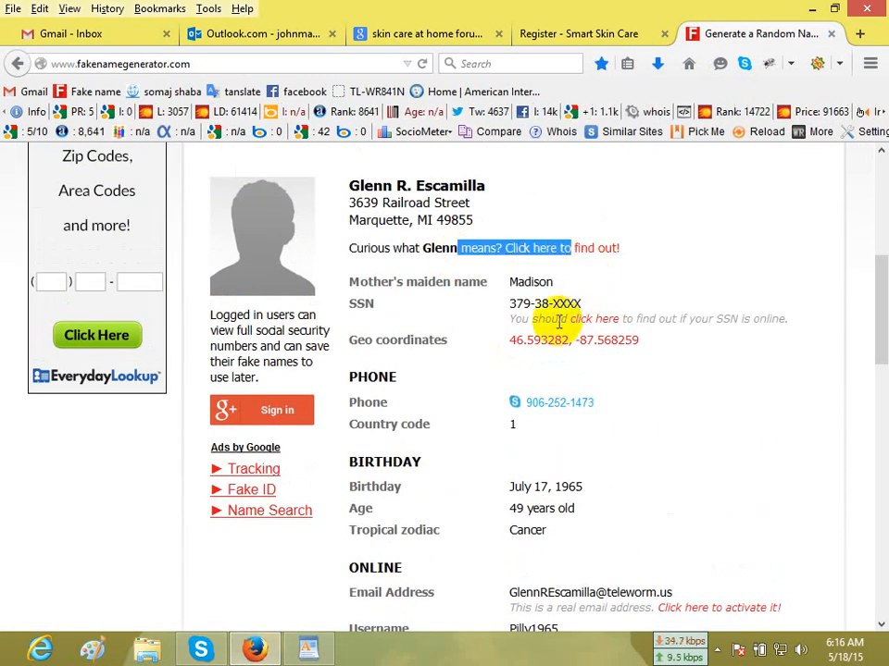
{"action": "left_click", "coordinate": [736, 385]}
{"action": "scroll", "coordinate": [731, 383], "scroll_direction": "down", "scroll_amount": 4}
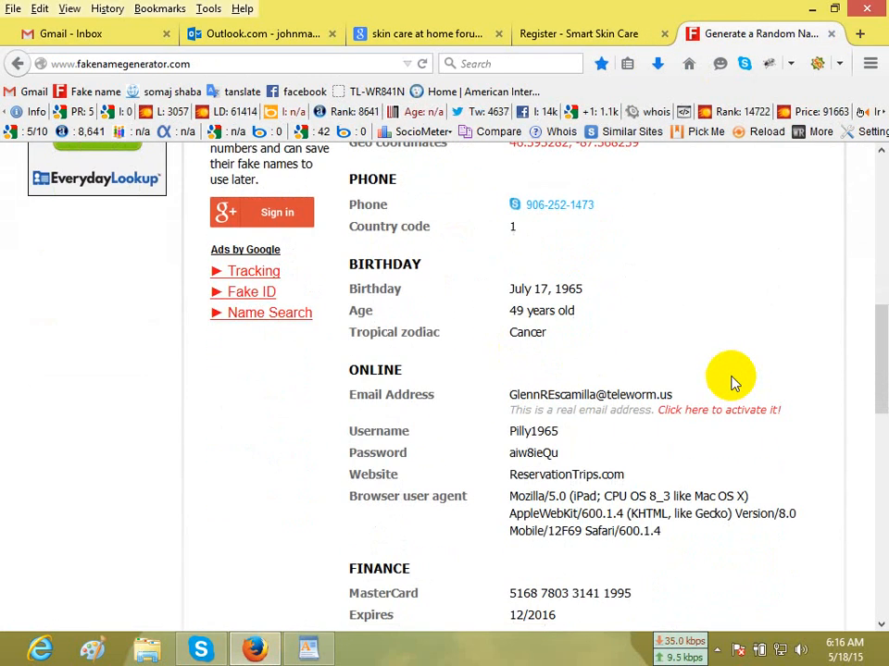
{"action": "scroll", "coordinate": [536, 555], "scroll_direction": "down", "scroll_amount": 5}
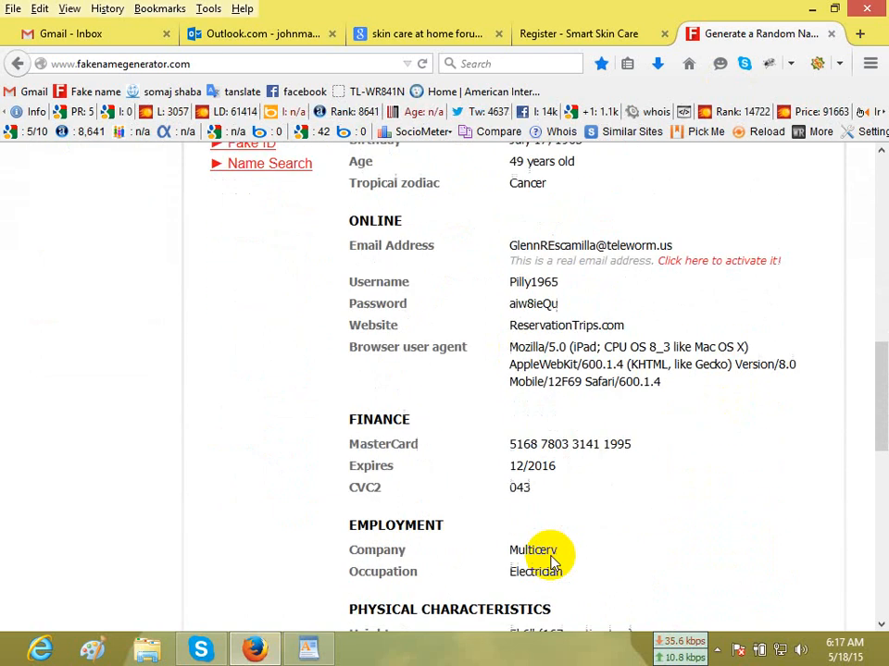
{"action": "scroll", "coordinate": [552, 552], "scroll_direction": "down", "scroll_amount": 5}
{"action": "scroll", "coordinate": [553, 543], "scroll_direction": "up", "scroll_amount": 14}
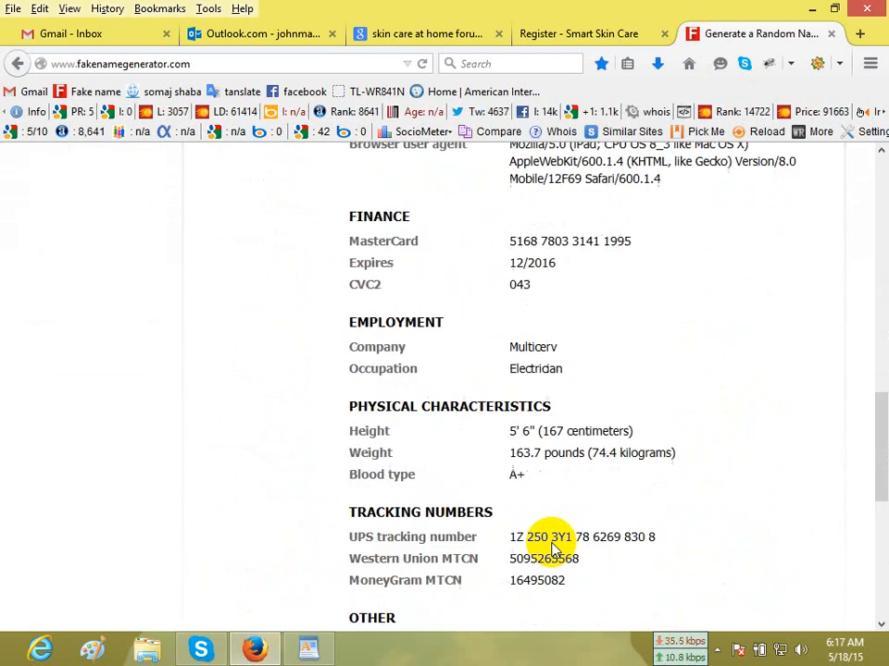
{"action": "scroll", "coordinate": [552, 547], "scroll_direction": "up", "scroll_amount": 2}
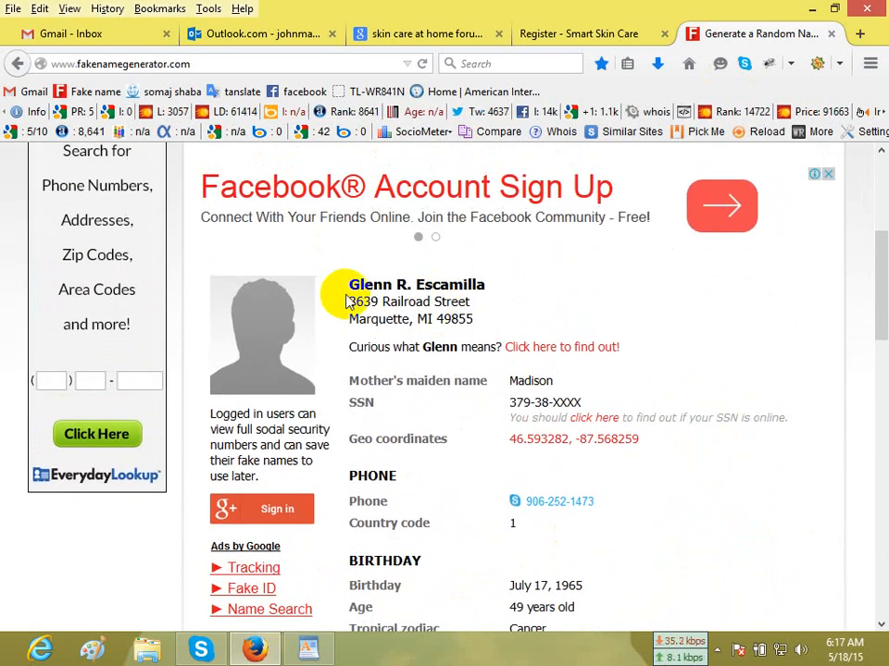
{"action": "left_click_drag", "start_coordinate": [349, 302], "coordinate": [472, 318]}
{"action": "key", "text": "ctrl+c"}
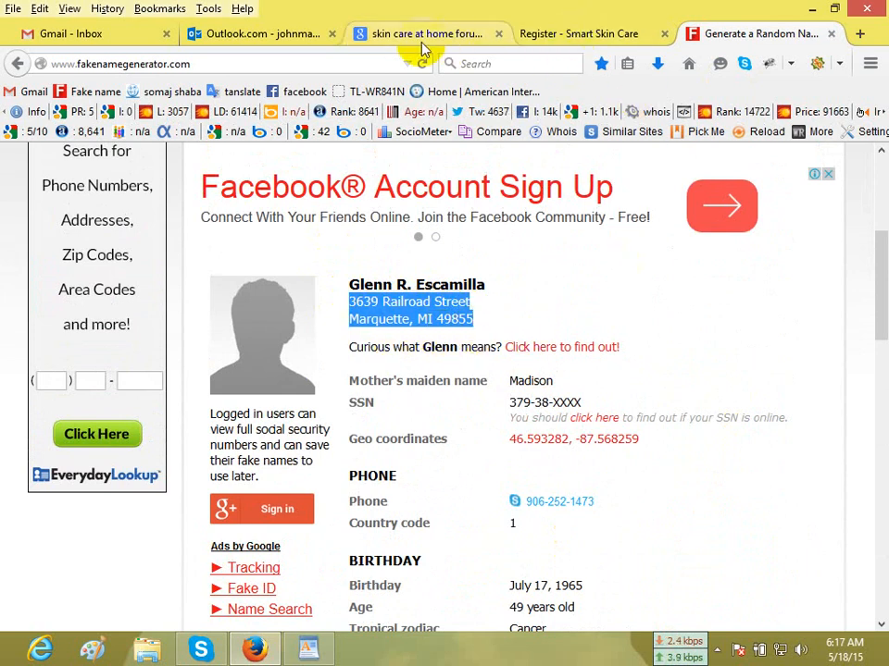
Paste the postal address into the registration form's Location, and set Occupation to "Business" and Interests to "Football, cricket".
{"action": "left_click", "coordinate": [569, 38]}
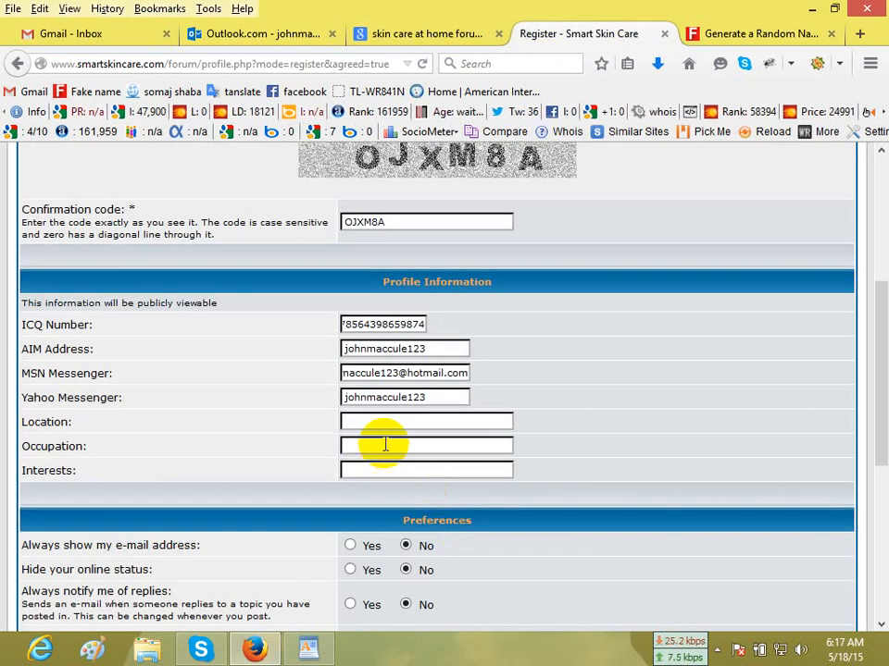
{"action": "key", "text": "ctrl+v"}
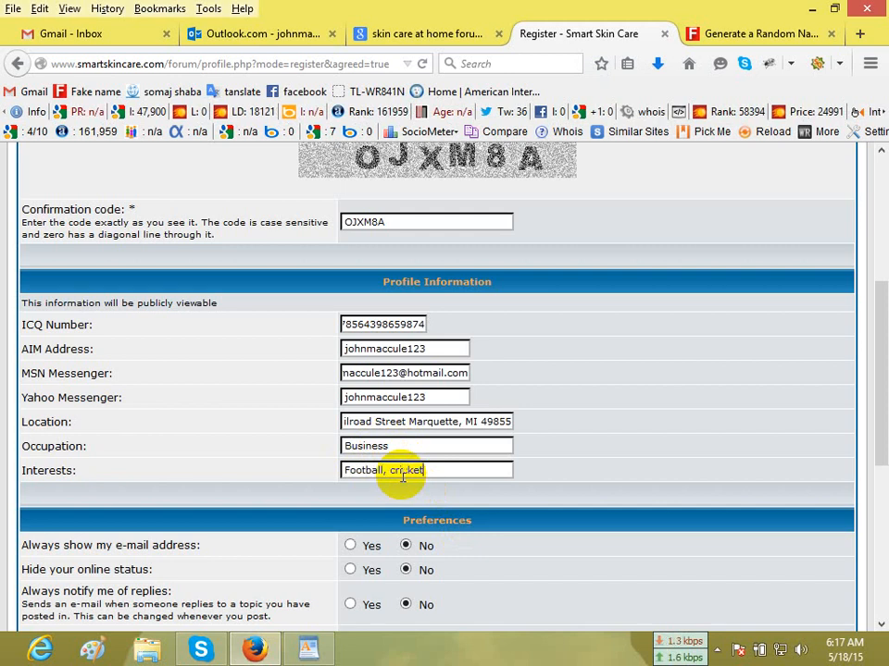
Submit the registration with the default preferences and without saving the password in the browser, and read the account activation notice.
{"action": "scroll", "coordinate": [783, 482], "scroll_direction": "down", "scroll_amount": 5}
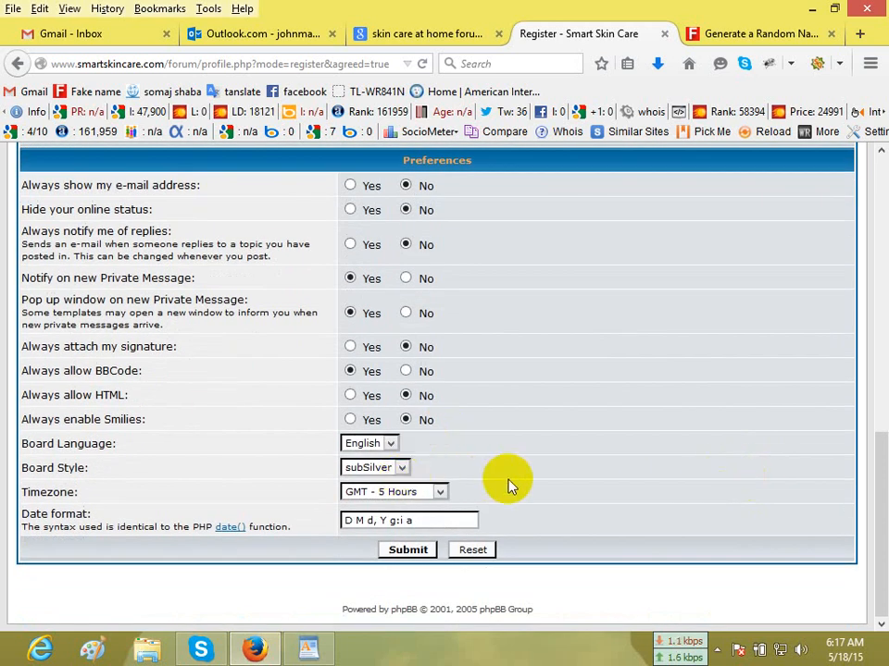
{"action": "left_click", "coordinate": [410, 555]}
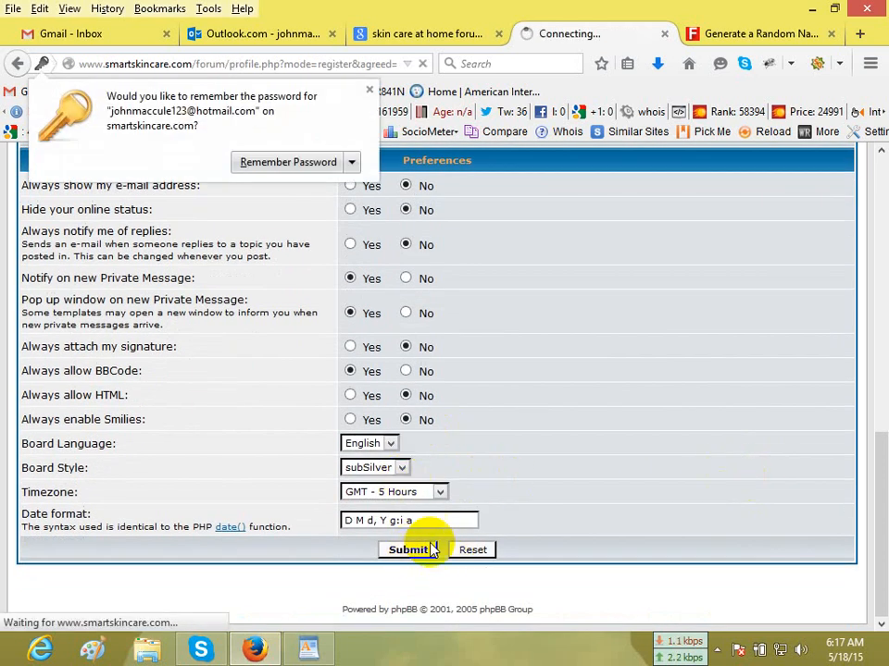
{"action": "left_click", "coordinate": [368, 93]}
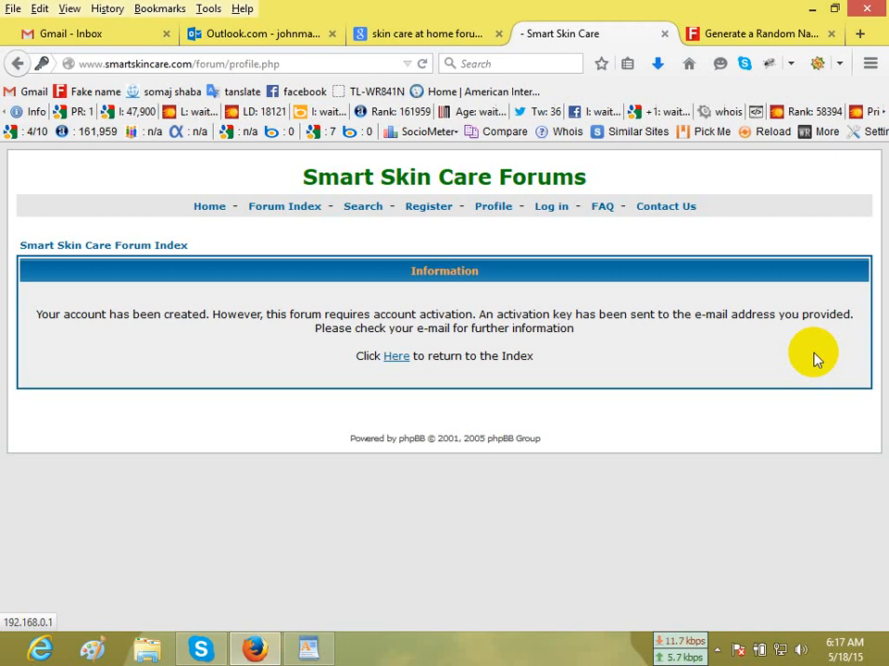
{"action": "left_click_drag", "start_coordinate": [33, 317], "coordinate": [207, 317]}
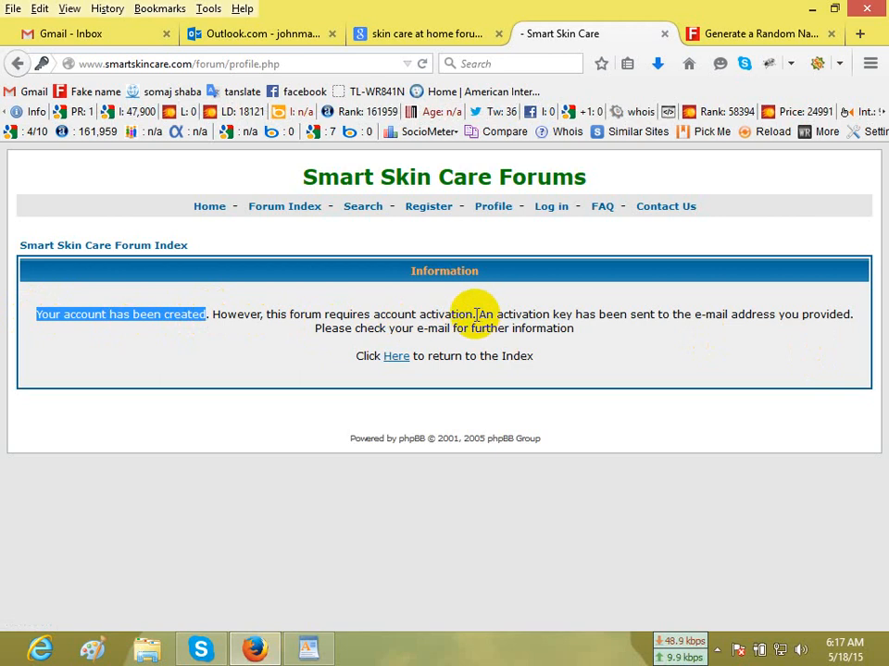
{"action": "left_click_drag", "start_coordinate": [476, 314], "coordinate": [857, 319]}
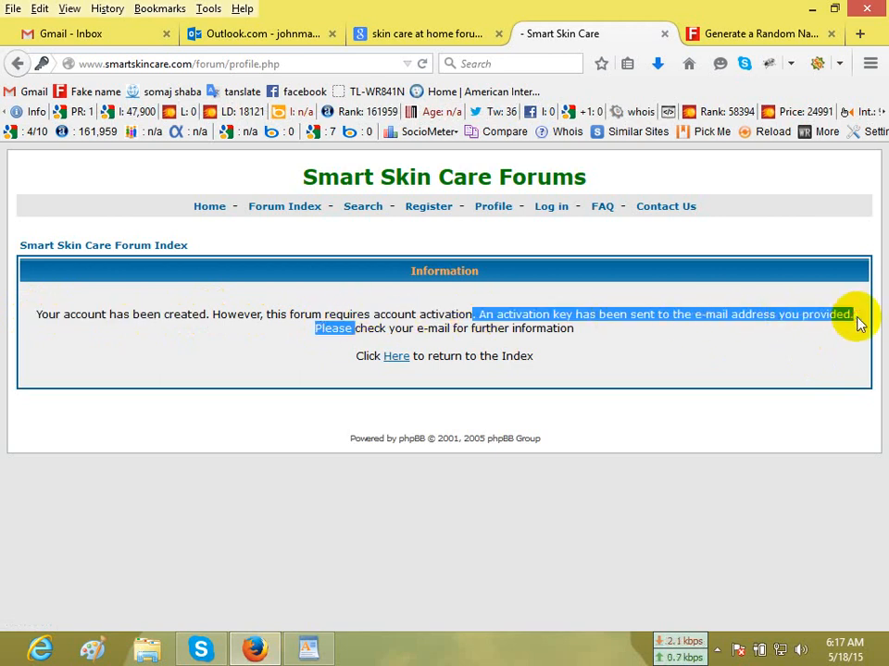
{"action": "left_click_drag", "start_coordinate": [581, 332], "coordinate": [375, 310]}
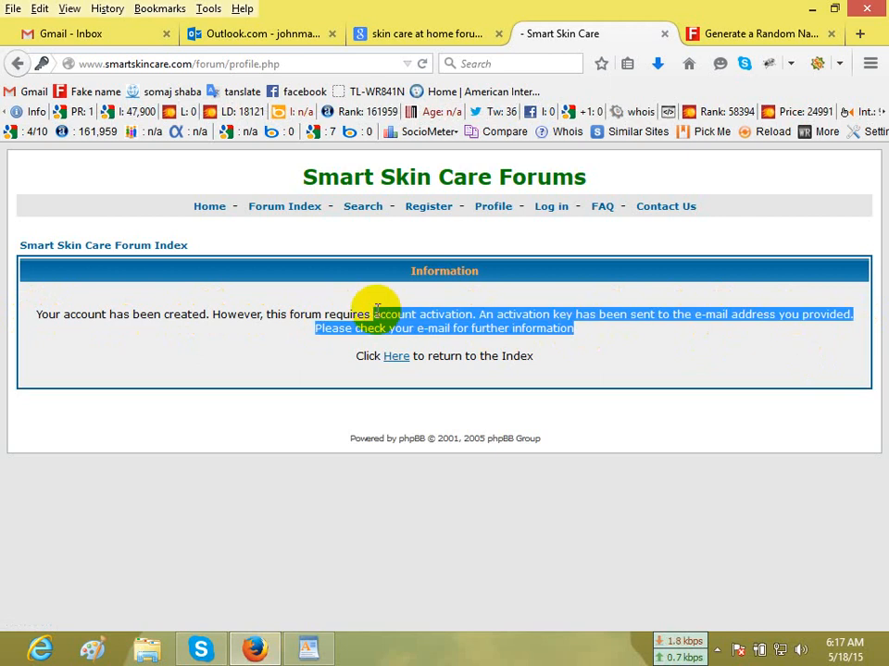
{"action": "left_click", "coordinate": [376, 310]}
Check the Outlook.com Inbox and Junk folders for the activation e-mail and open the "Welcome to Smart Skin Care Forums" message.
{"action": "left_click", "coordinate": [248, 35]}
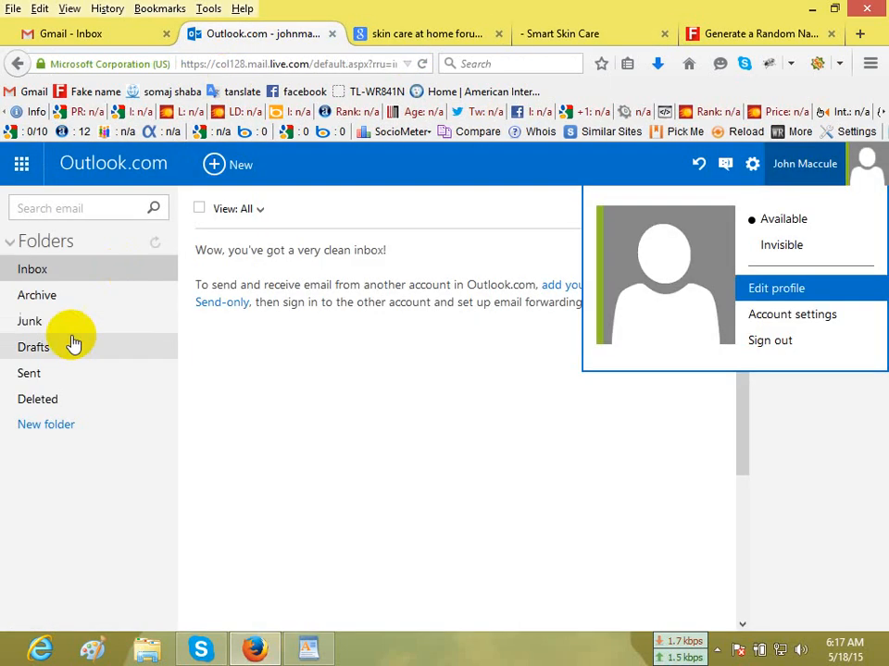
{"action": "left_click", "coordinate": [54, 281]}
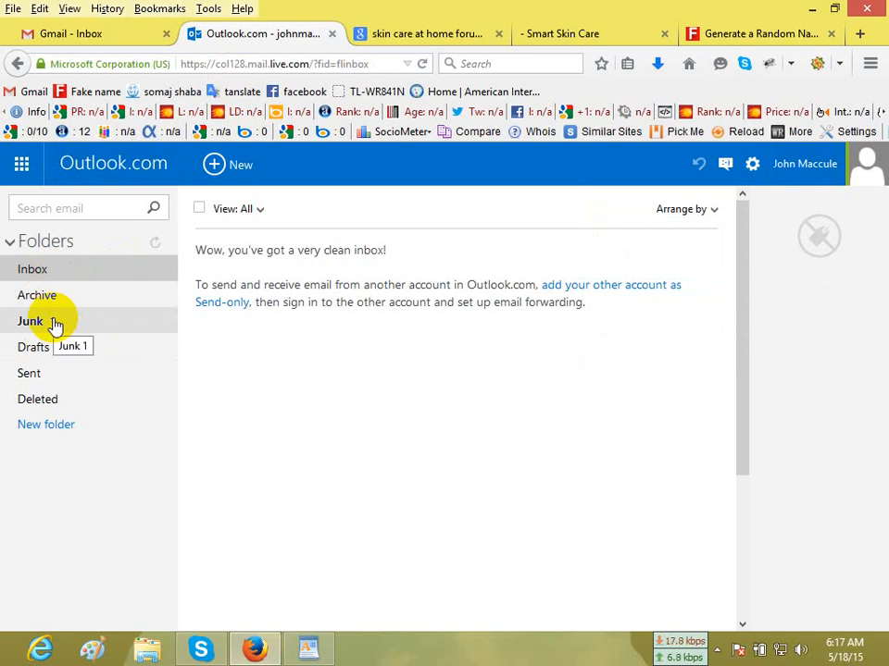
{"action": "left_click", "coordinate": [55, 323]}
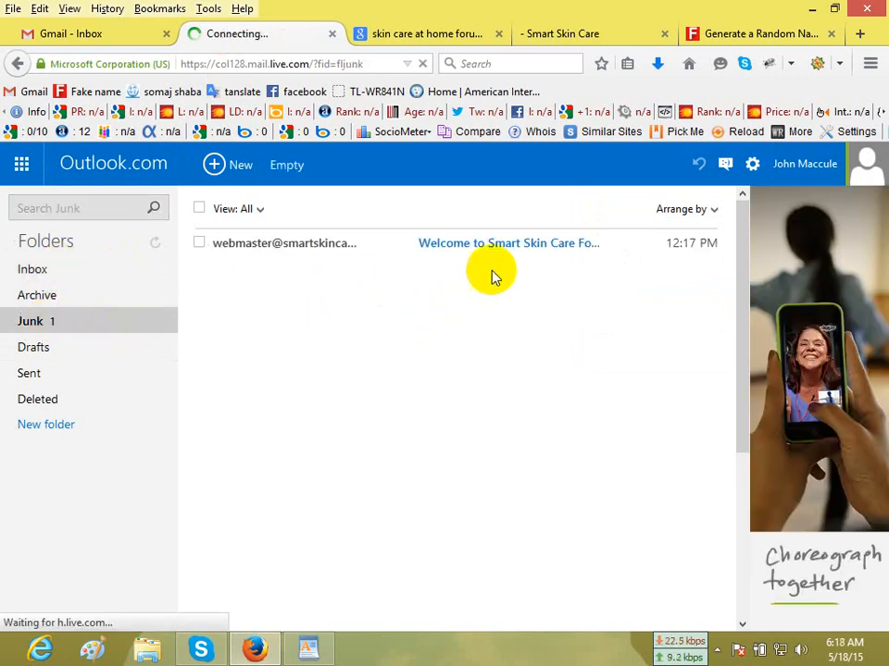
{"action": "left_click", "coordinate": [540, 250]}
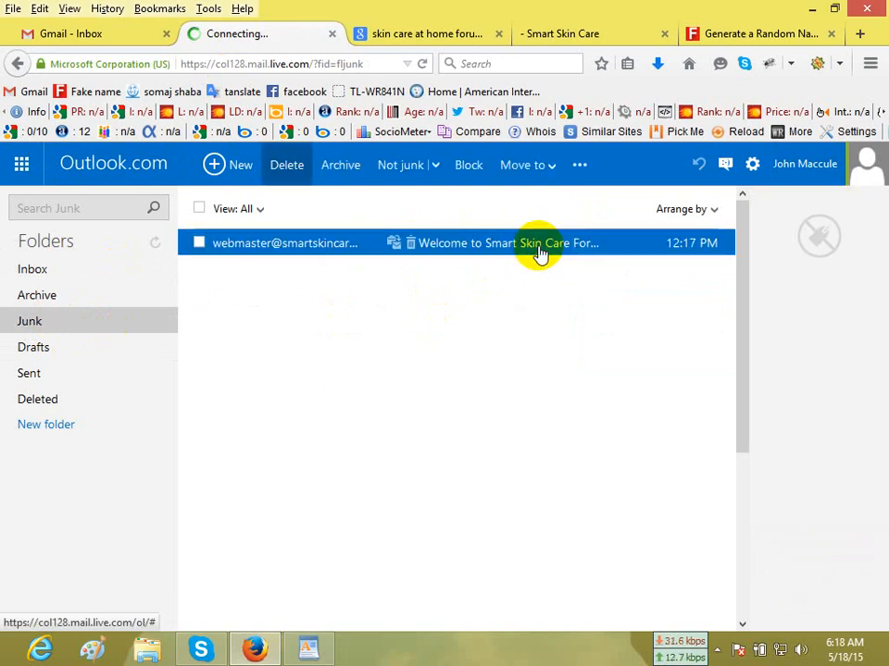
Read the welcome message, follow its account activation link and unblock the blocked message content.
{"action": "scroll", "coordinate": [514, 444], "scroll_direction": "down", "scroll_amount": 2}
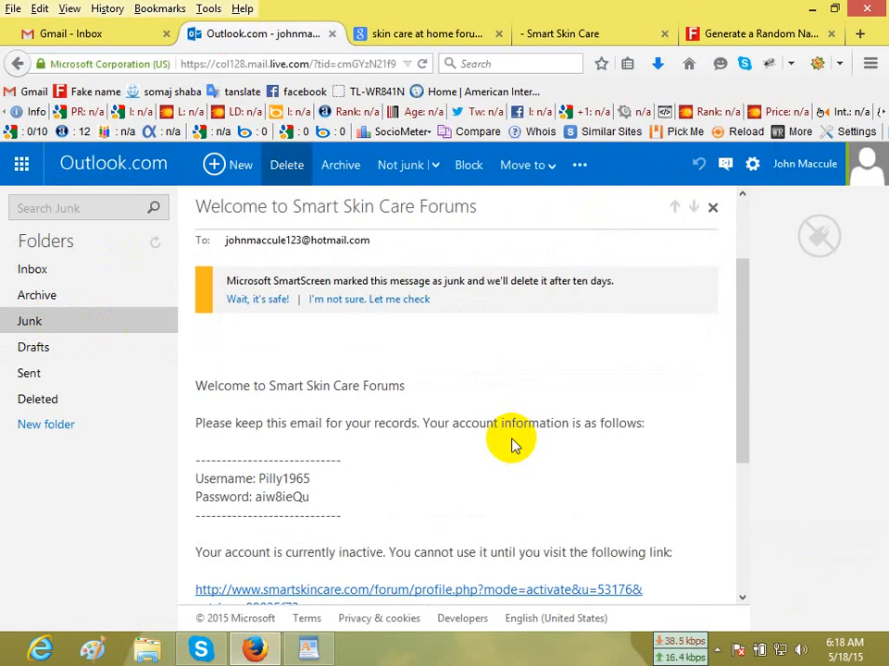
{"action": "scroll", "coordinate": [514, 445], "scroll_direction": "down", "scroll_amount": 2}
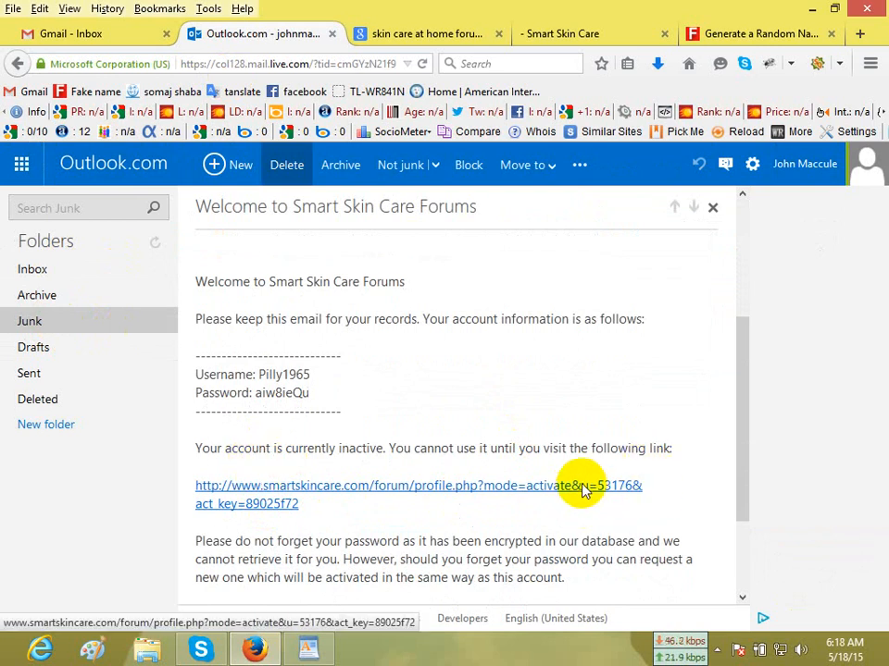
{"action": "left_click", "coordinate": [487, 491]}
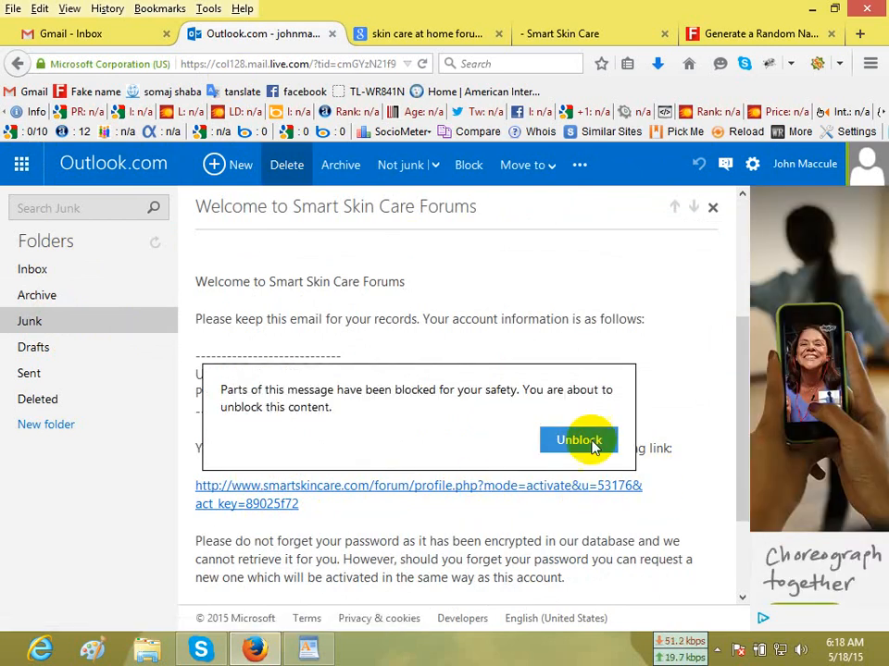
{"action": "left_click", "coordinate": [501, 494]}
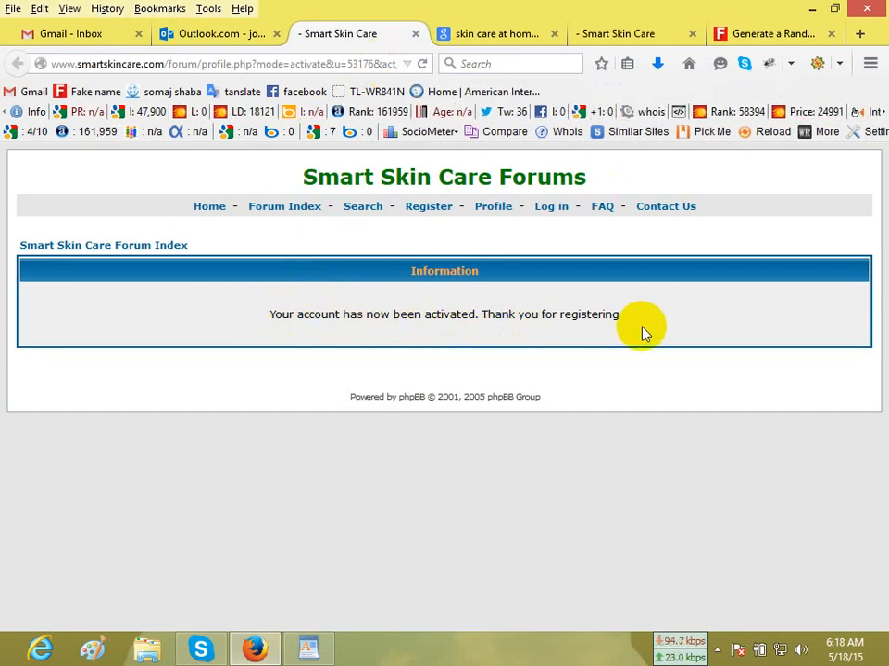
Open the forum's log-in page, then return to the generated identity on the Fake Name Generator page.
{"action": "left_click", "coordinate": [552, 207]}
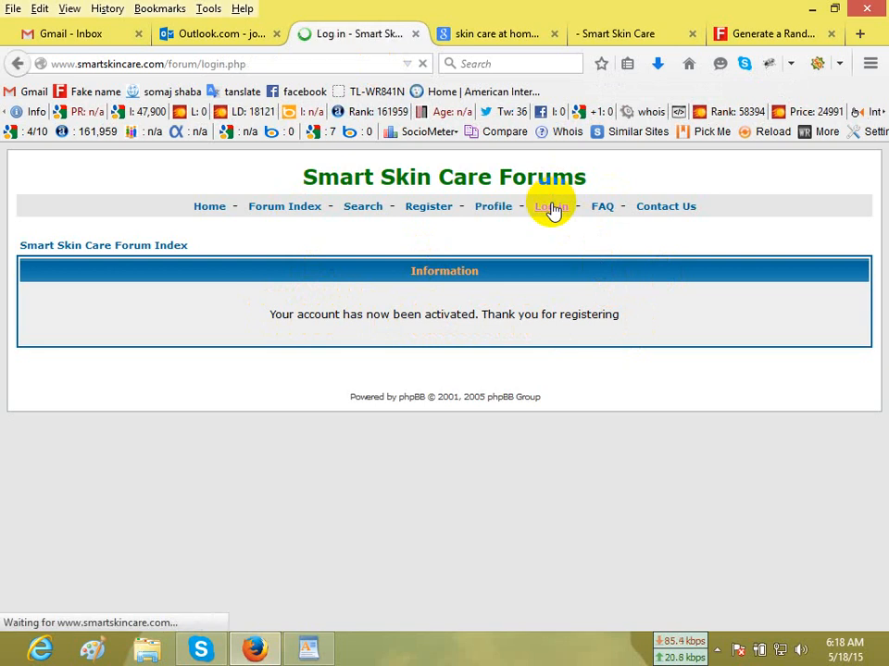
{"action": "left_click", "coordinate": [459, 326]}
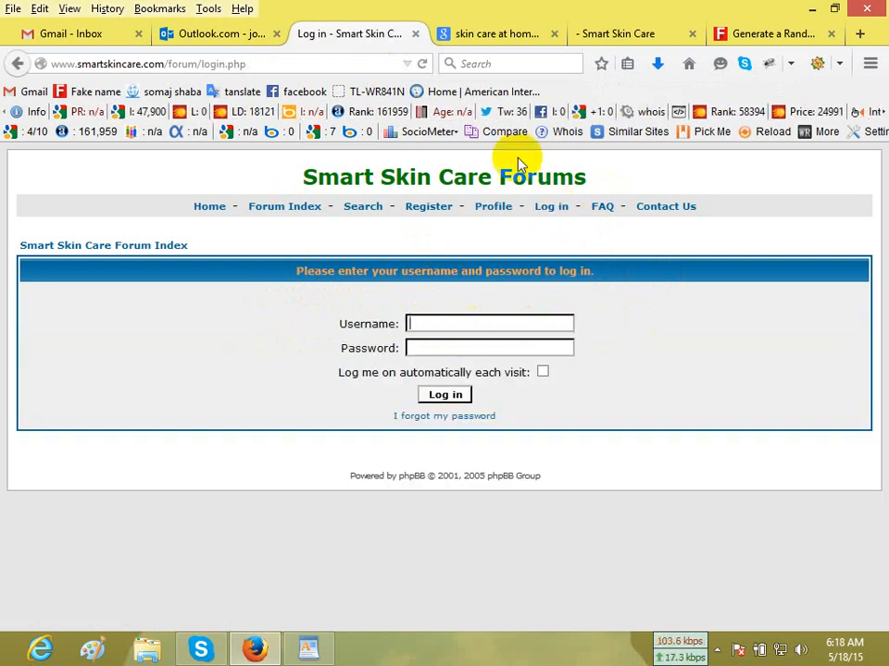
{"action": "left_click", "coordinate": [775, 35]}
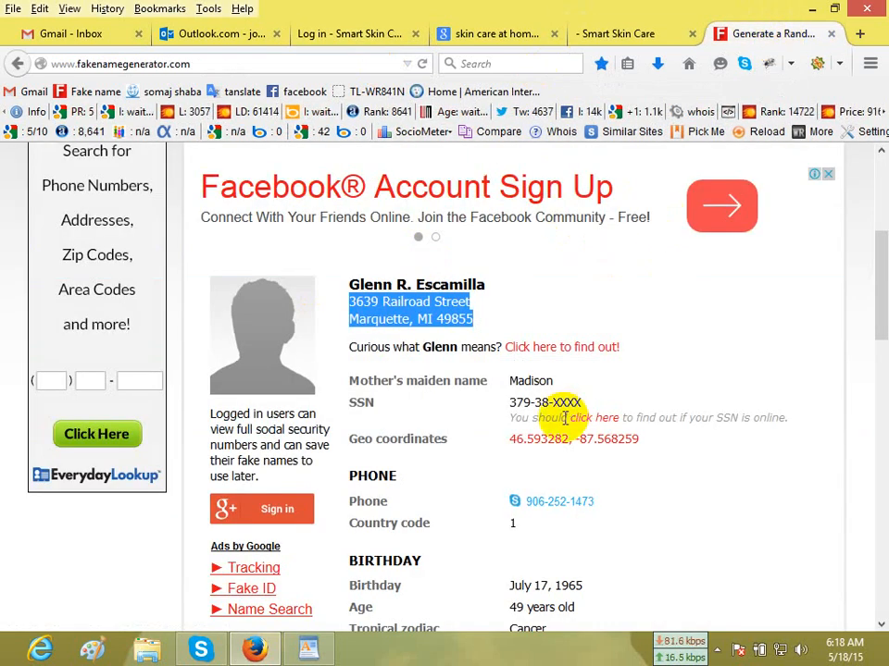
{"action": "left_click", "coordinate": [697, 362]}
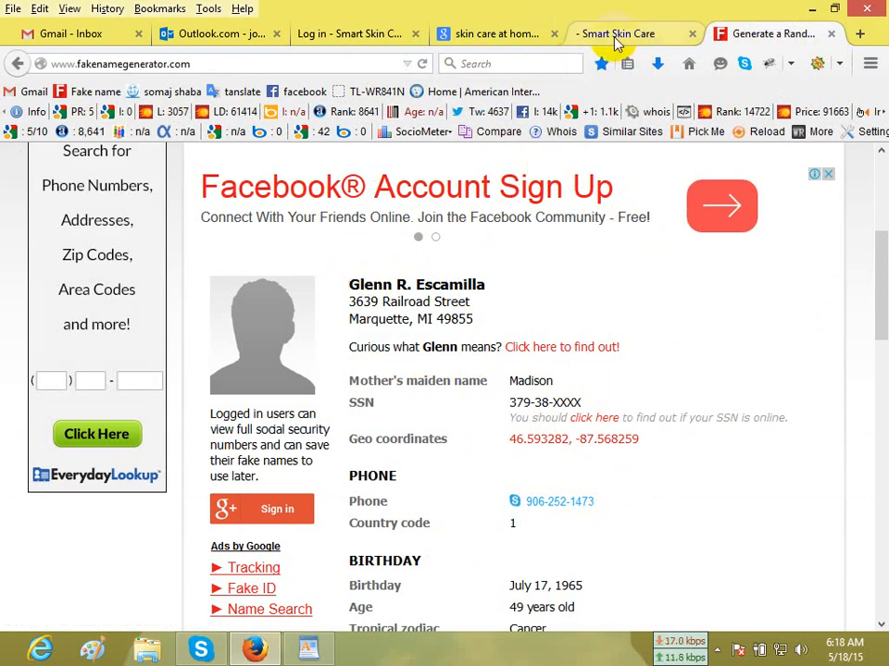
{"action": "left_click", "coordinate": [598, 65]}
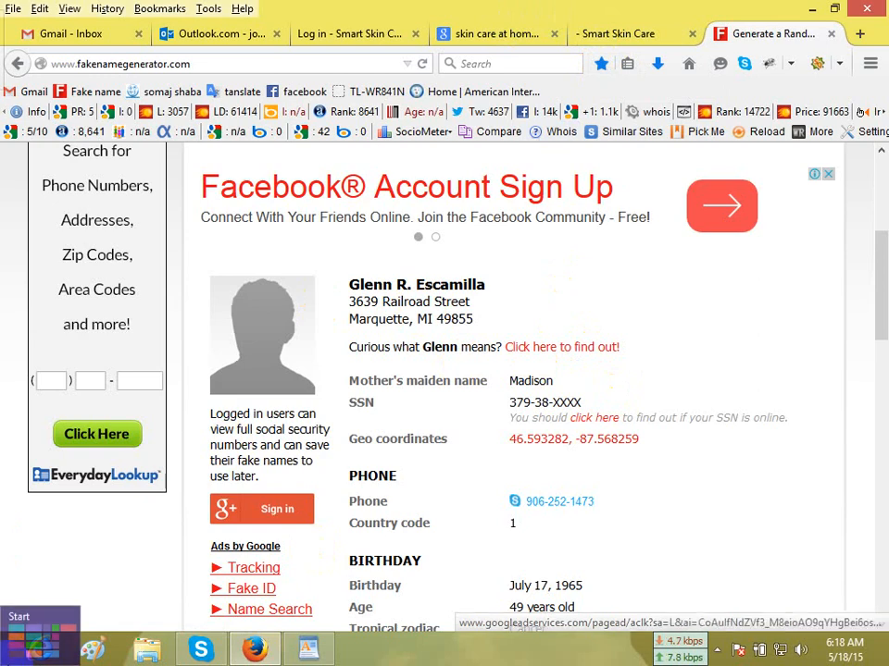
Launch Microsoft Excel 2010 from the Start screen, maximize its window and dismiss the Office activation wizard.
{"action": "left_click", "coordinate": [5, 657]}
{"action": "scroll", "coordinate": [764, 396], "scroll_direction": "down", "scroll_amount": 10}
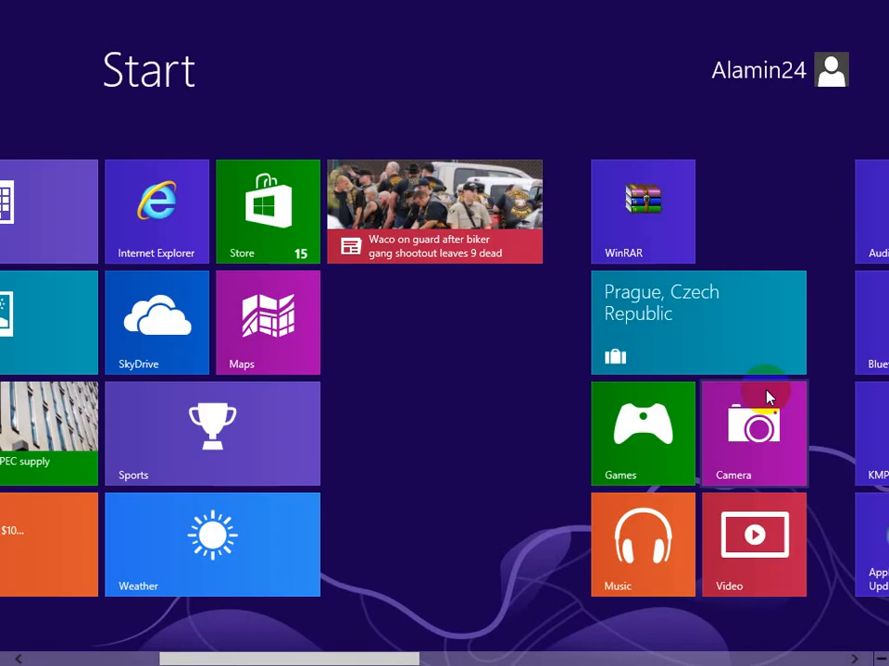
{"action": "scroll", "coordinate": [766, 396], "scroll_direction": "down", "scroll_amount": 5}
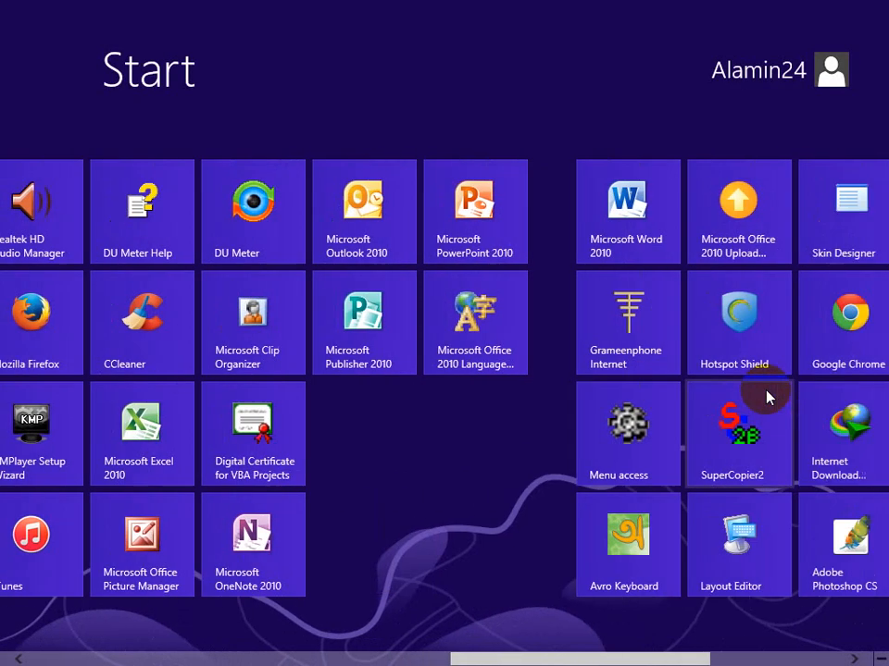
{"action": "scroll", "coordinate": [767, 397], "scroll_direction": "up", "scroll_amount": 4}
{"action": "scroll", "coordinate": [766, 396], "scroll_direction": "up", "scroll_amount": 5}
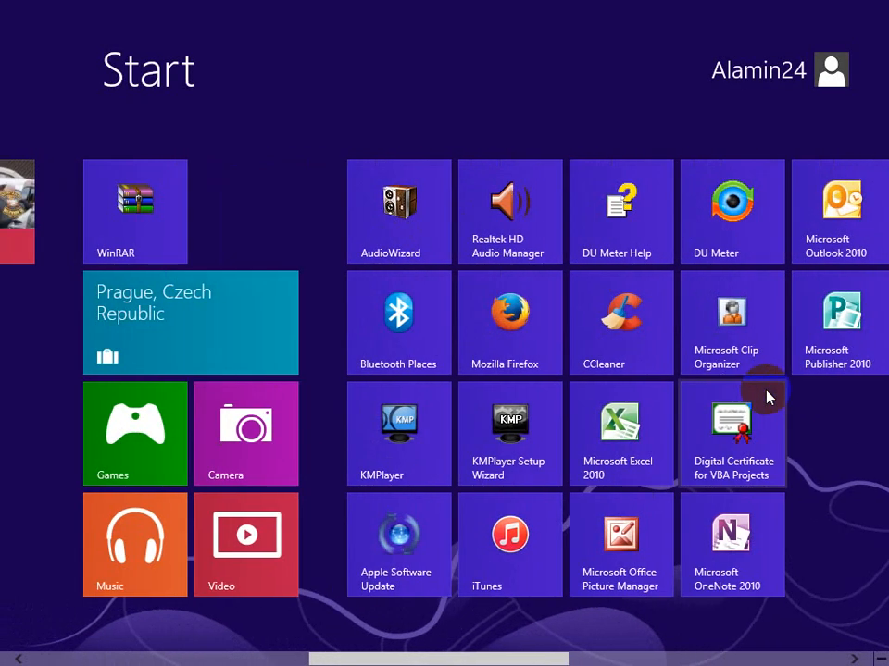
{"action": "scroll", "coordinate": [767, 396], "scroll_direction": "down", "scroll_amount": 3}
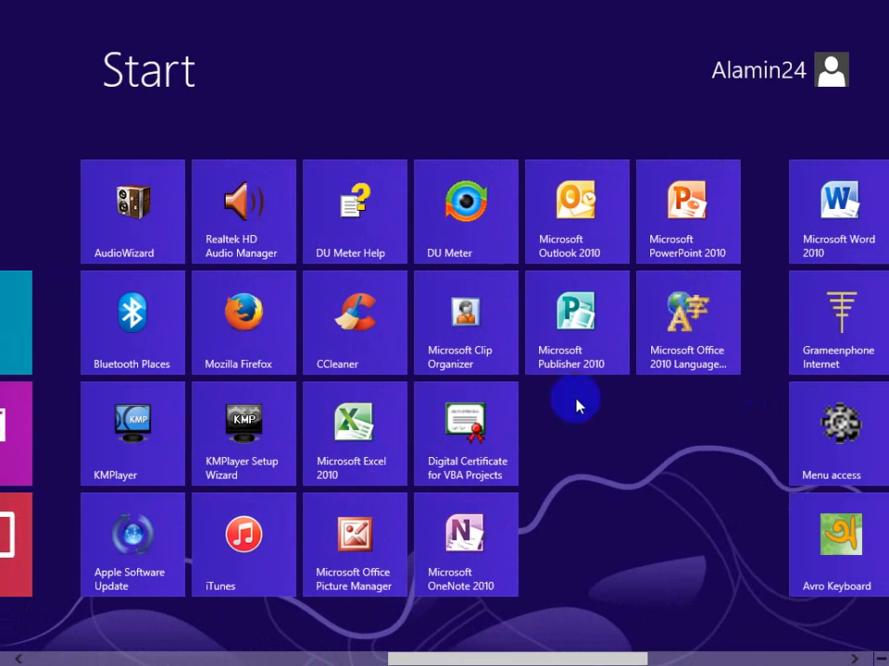
{"action": "left_click", "coordinate": [374, 453]}
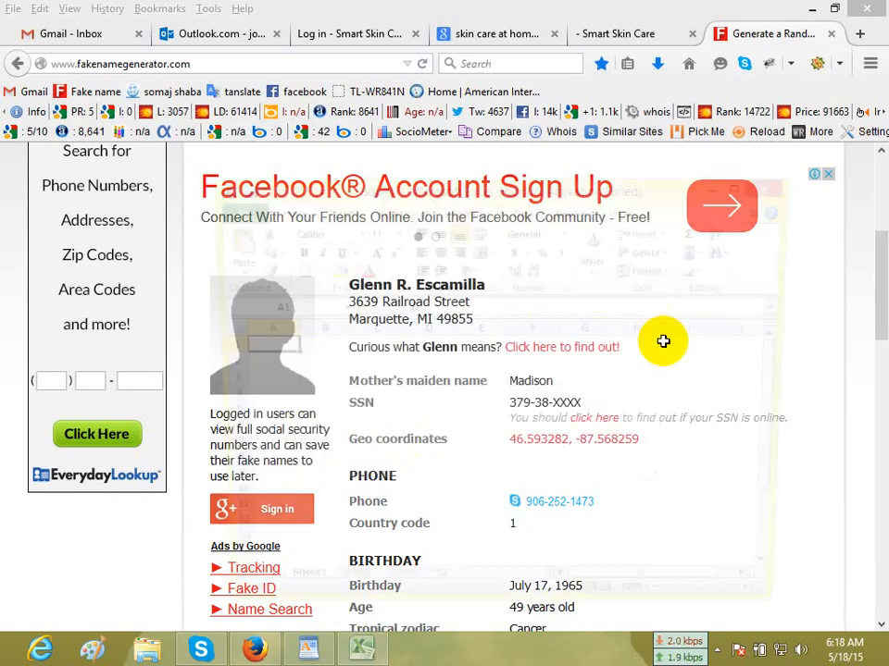
{"action": "double_click", "coordinate": [661, 196]}
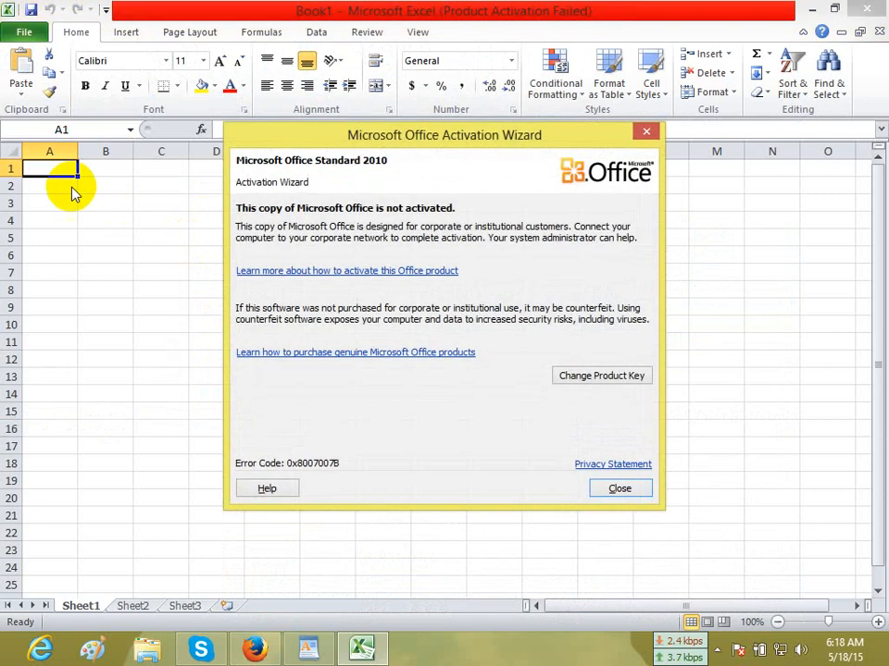
{"action": "left_click", "coordinate": [619, 486]}
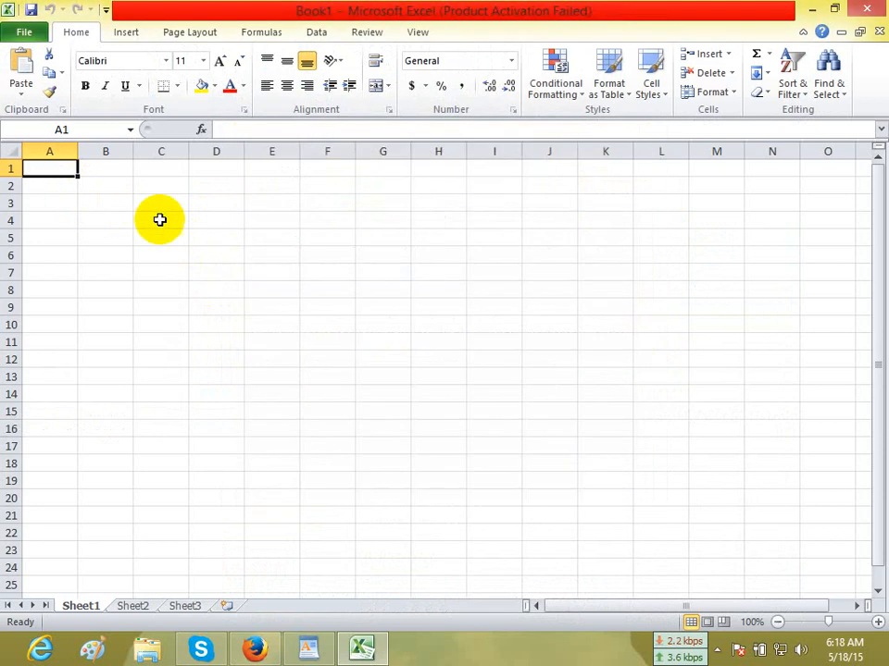
Enter the title "SEO Backlinks Reports" in cell A1 of the blank workbook.
{"action": "left_click", "coordinate": [44, 202]}
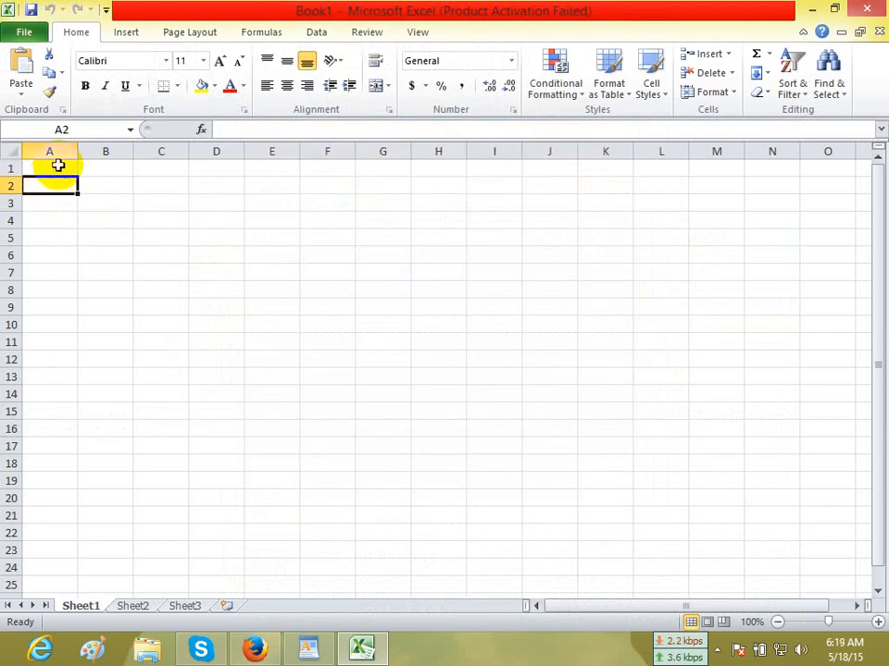
{"action": "type", "text": "SEO Backlinks Reports"}
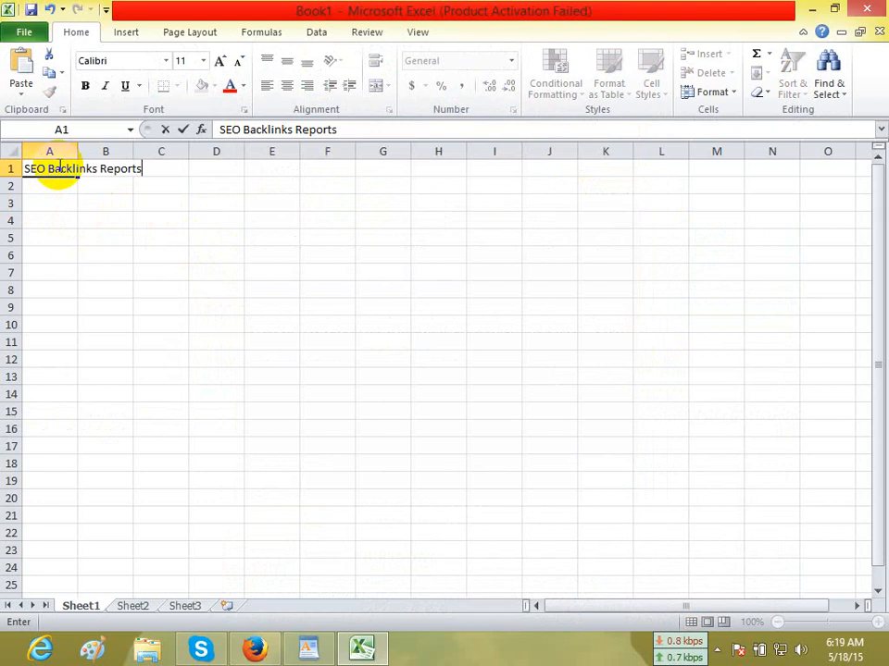
{"action": "left_click", "coordinate": [65, 206]}
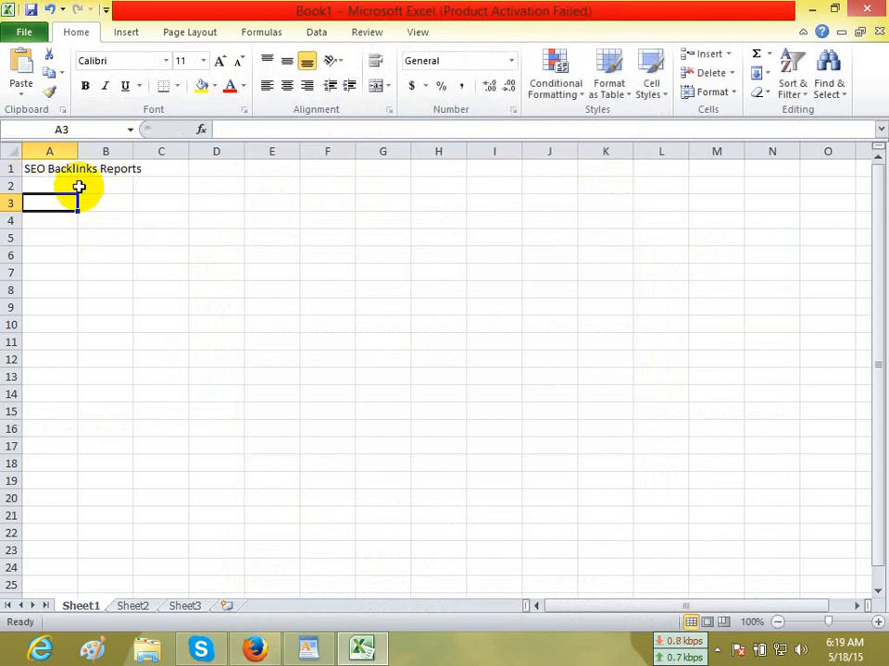
Format the title in A1 as bold italic with a font size of 24.
{"action": "left_click", "coordinate": [36, 168]}
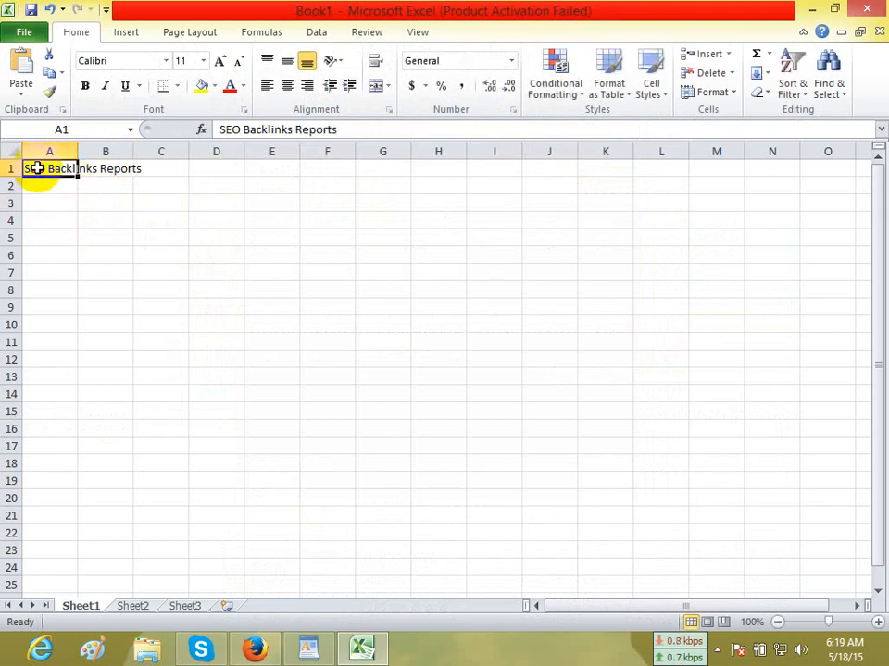
{"action": "left_click", "coordinate": [106, 87]}
{"action": "left_click", "coordinate": [85, 86]}
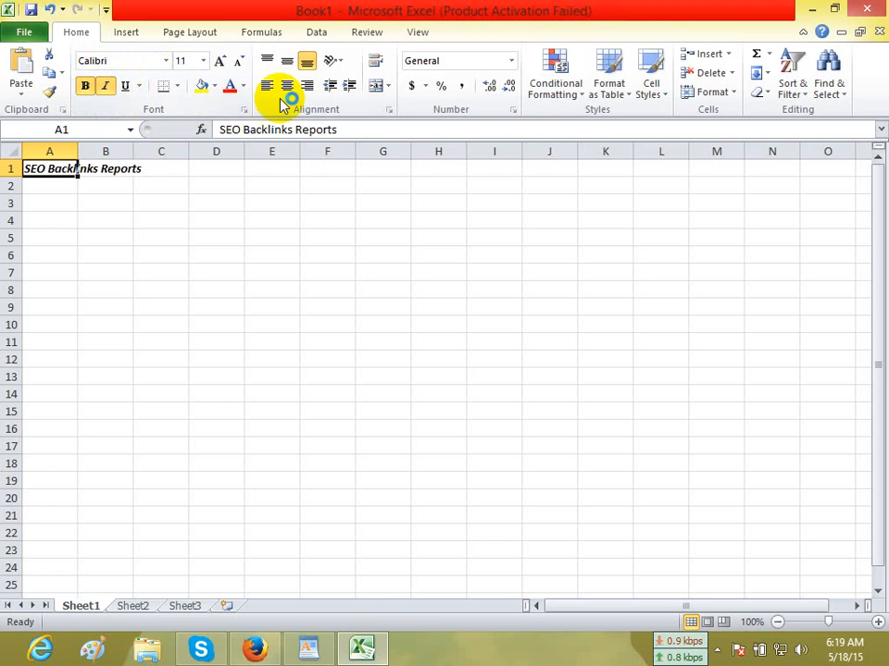
{"action": "left_click", "coordinate": [202, 61]}
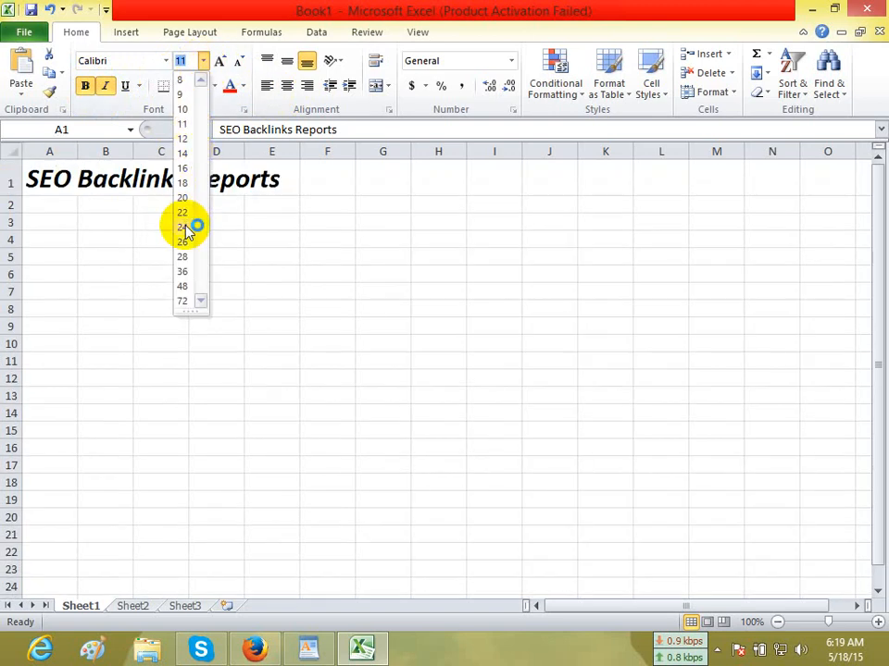
{"action": "left_click", "coordinate": [186, 229]}
{"action": "left_click", "coordinate": [72, 311]}
Enter the label "Client Name:" in cell A3 and widen column A to fit it.
{"action": "left_click", "coordinate": [46, 224]}
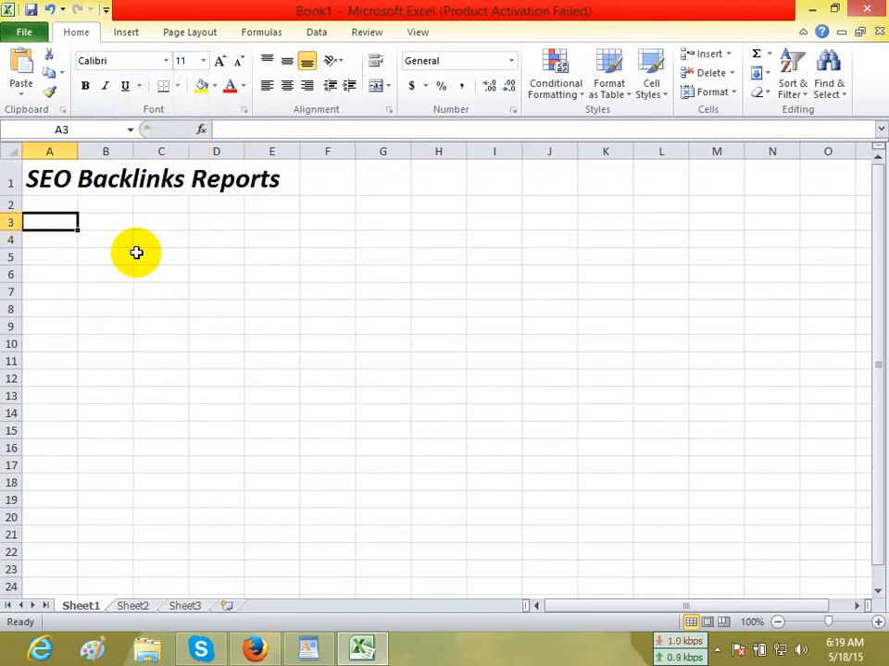
{"action": "type", "text": "E"}
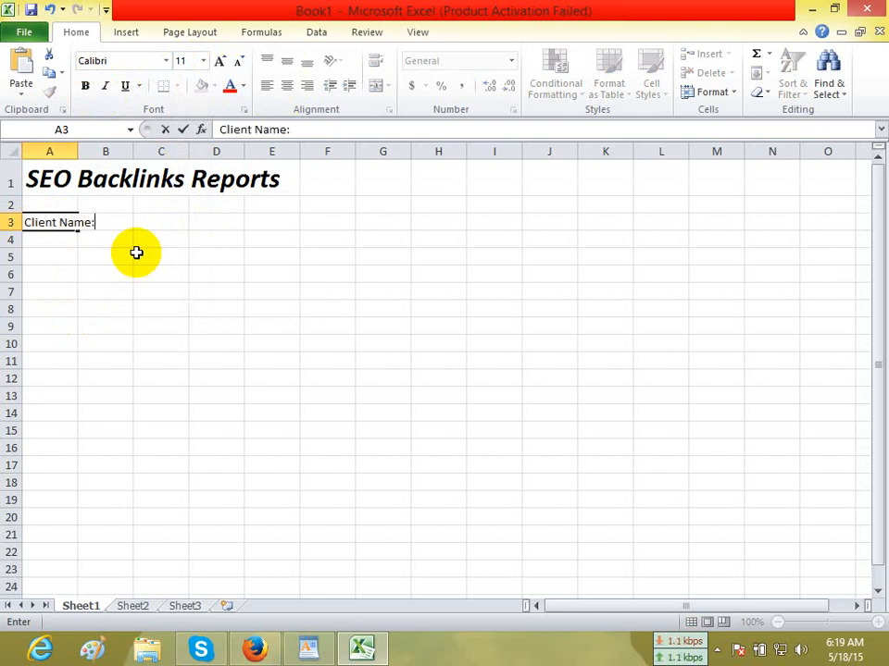
{"action": "left_click", "coordinate": [141, 271]}
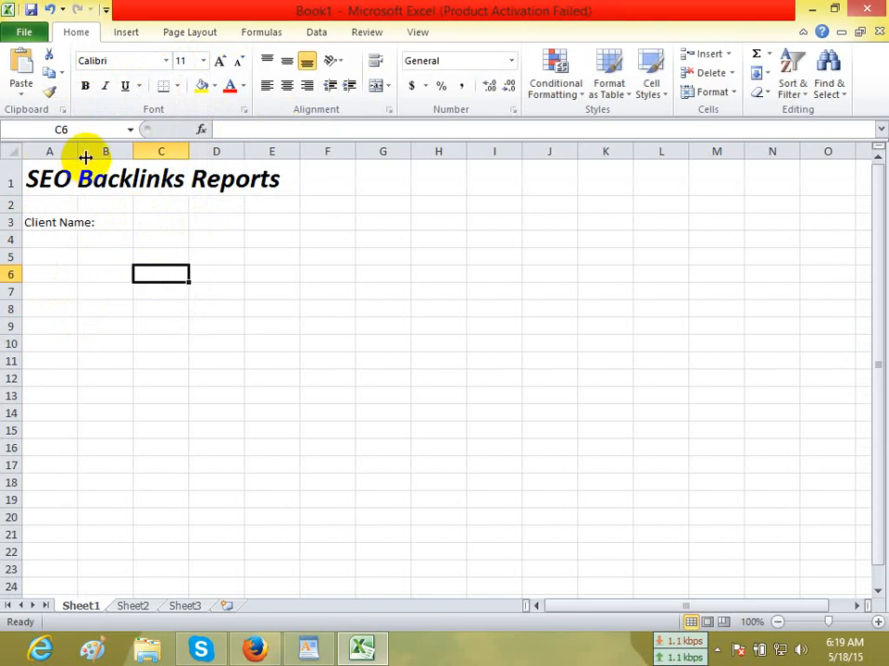
{"action": "left_click_drag", "start_coordinate": [78, 152], "coordinate": [105, 162]}
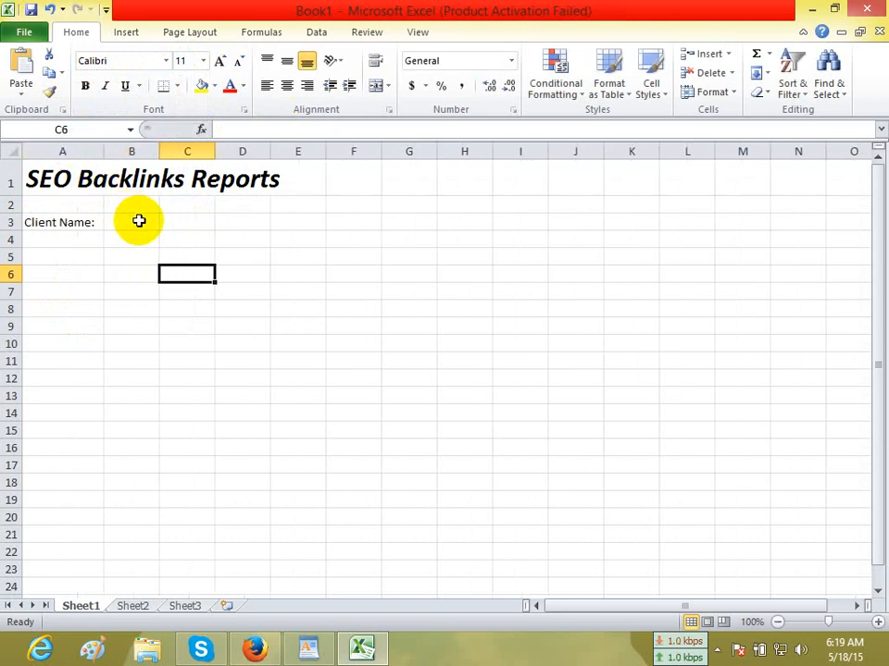
Enter the client's full name in cell B3.
{"action": "left_click", "coordinate": [131, 223]}
{"action": "type", "text": "JO"}
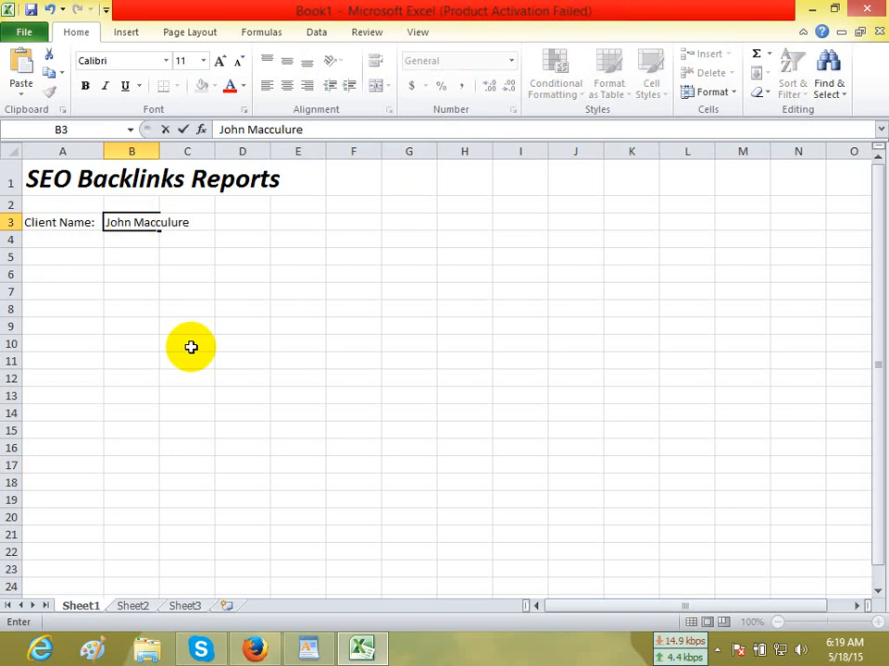
{"action": "left_click", "coordinate": [132, 270]}
Add the labels "E-mail:" in cell A5 and "Password:" in cell A6.
{"action": "left_click", "coordinate": [60, 258]}
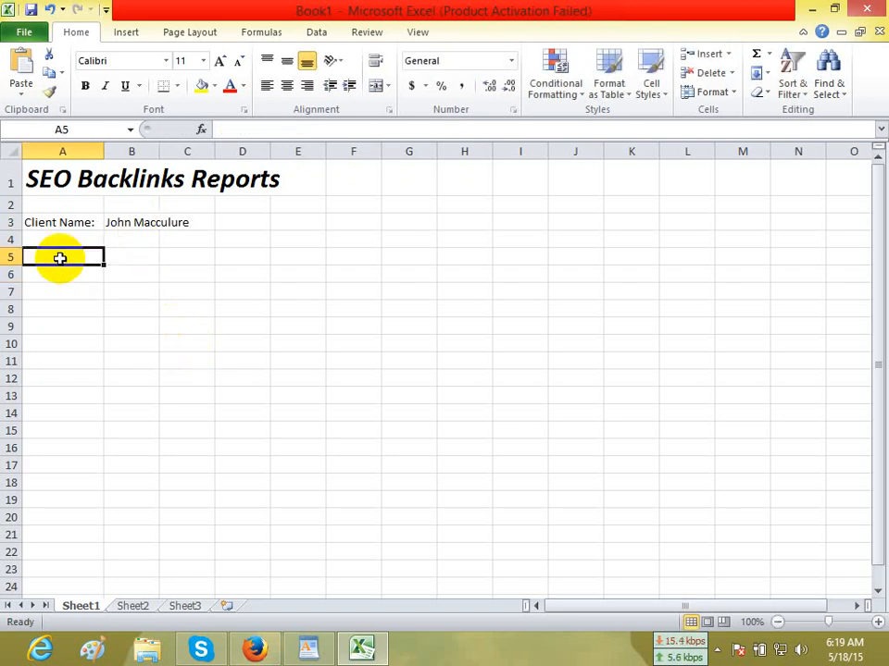
{"action": "mouse_move", "coordinate": [317, 661]}
{"action": "type", "text": "E-mail:"}
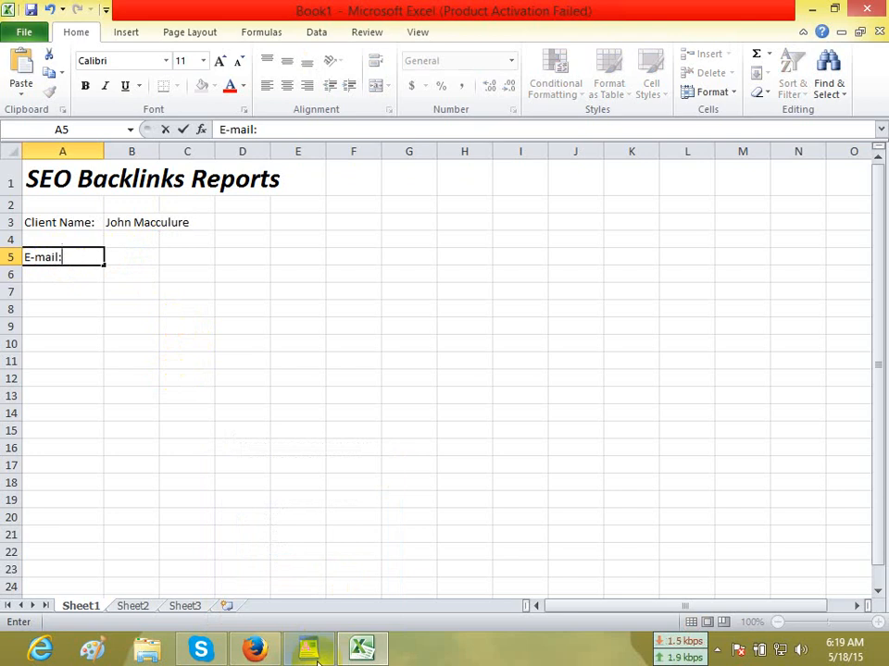
{"action": "left_click", "coordinate": [55, 274]}
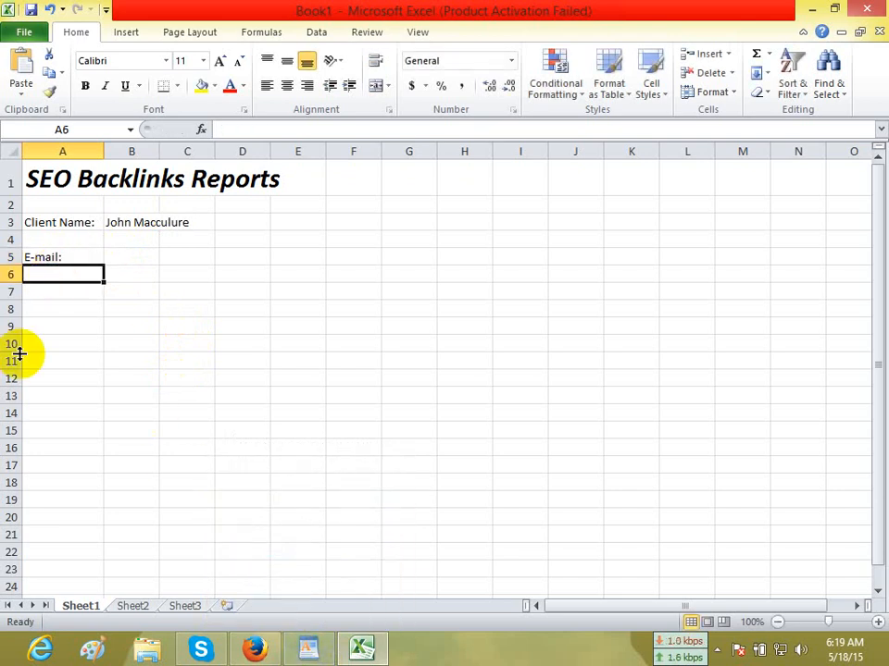
{"action": "type", "text": "Pa"}
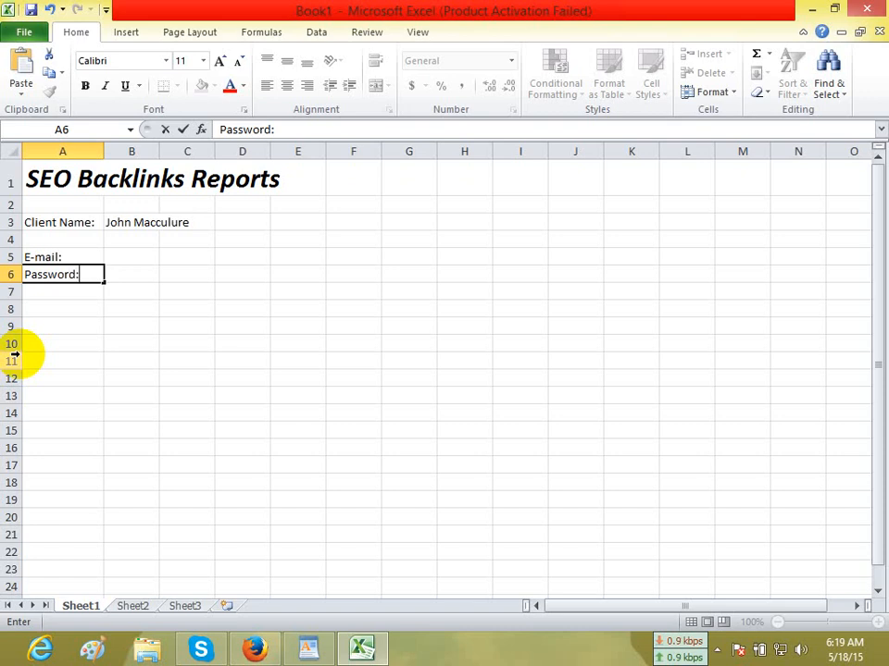
{"action": "type", "text": "ssword:"}
{"action": "left_click", "coordinate": [125, 323]}
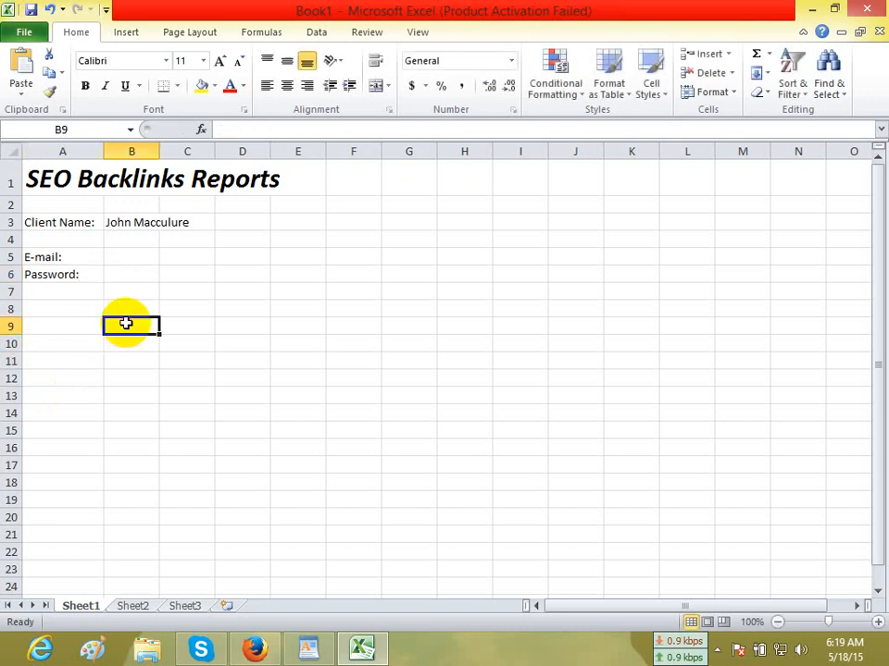
Cut the e-mail address from the WordPad notes and paste it into cell B5 of the Excel sheet.
{"action": "left_click", "coordinate": [313, 652]}
{"action": "right_click", "coordinate": [308, 376]}
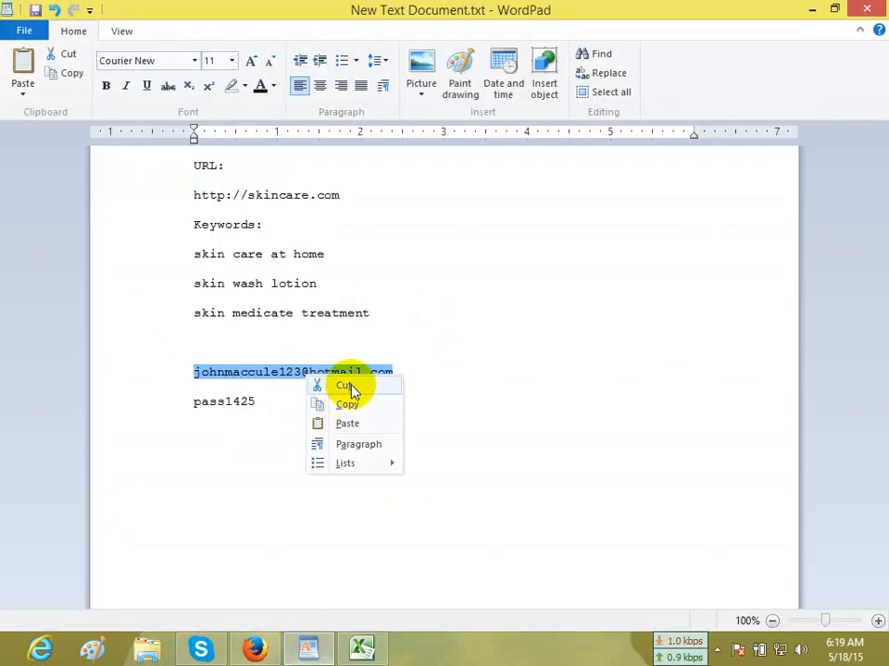
{"action": "left_click", "coordinate": [345, 386]}
{"action": "left_click", "coordinate": [361, 651]}
{"action": "left_click", "coordinate": [129, 256]}
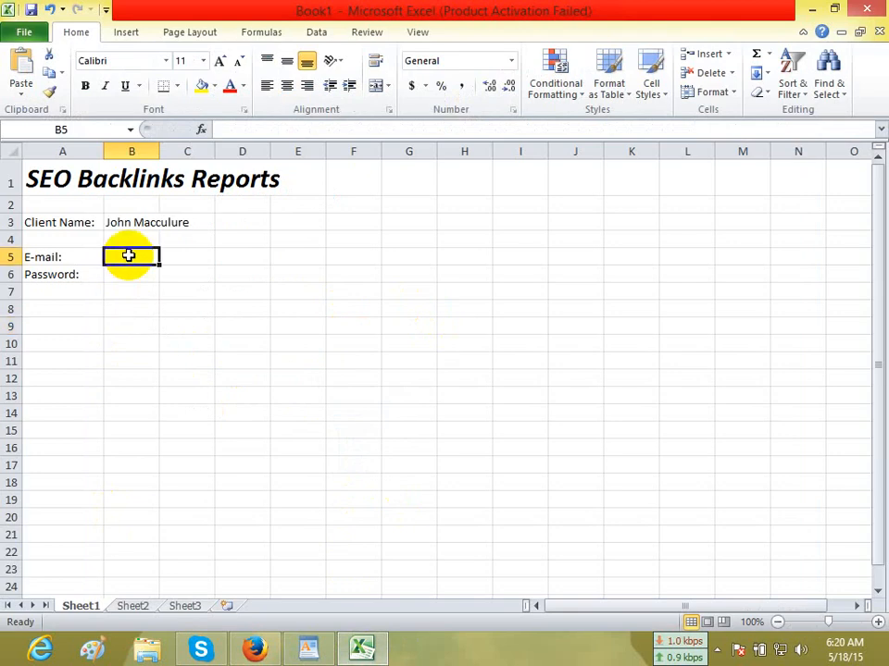
{"action": "key", "text": "ctrl+v"}
Cut the account password from the WordPad notes and paste it into cell B6 of the Excel sheet.
{"action": "left_click", "coordinate": [311, 651]}
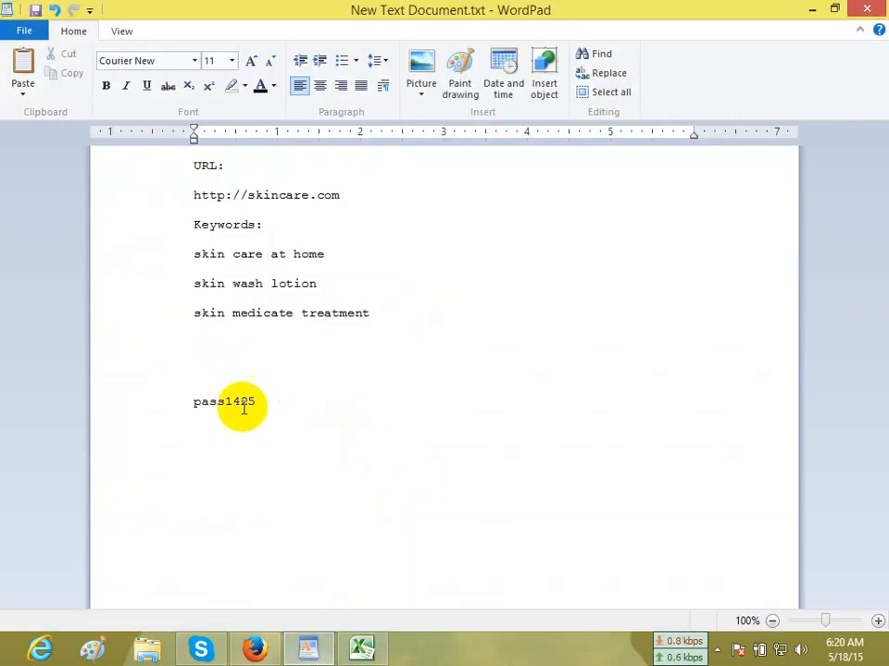
{"action": "key", "text": "ctrl+x"}
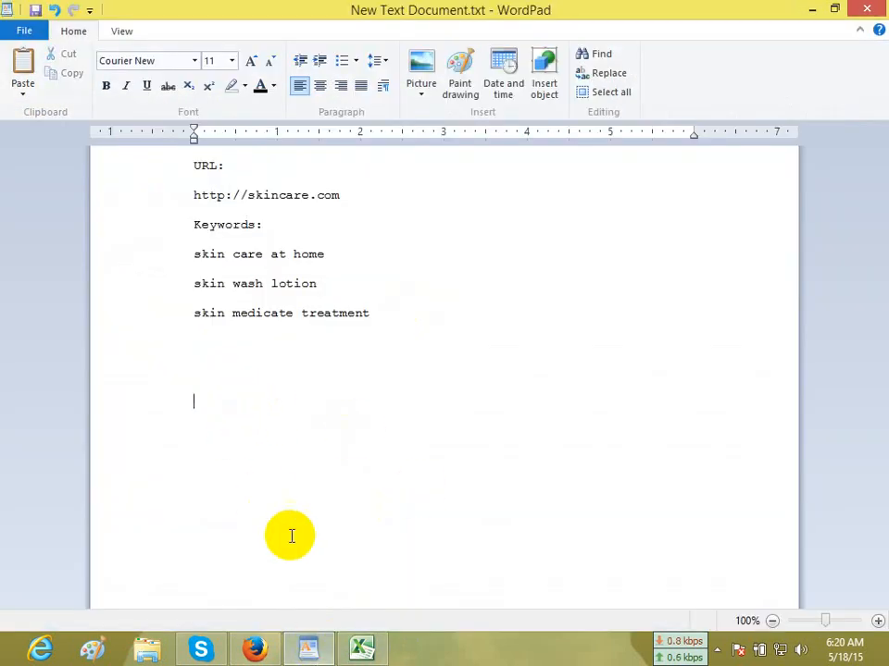
{"action": "left_click", "coordinate": [362, 652]}
{"action": "left_click", "coordinate": [129, 275]}
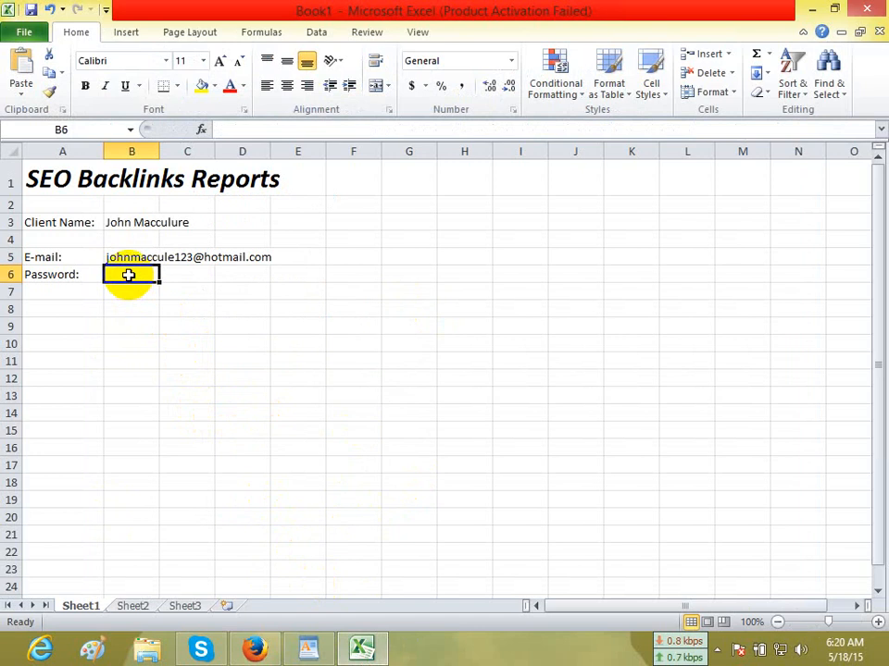
{"action": "key", "text": "ctrl+v"}
{"action": "key", "text": "ctrl"}
{"action": "left_click", "coordinate": [130, 352]}
{"action": "left_click", "coordinate": [131, 359]}
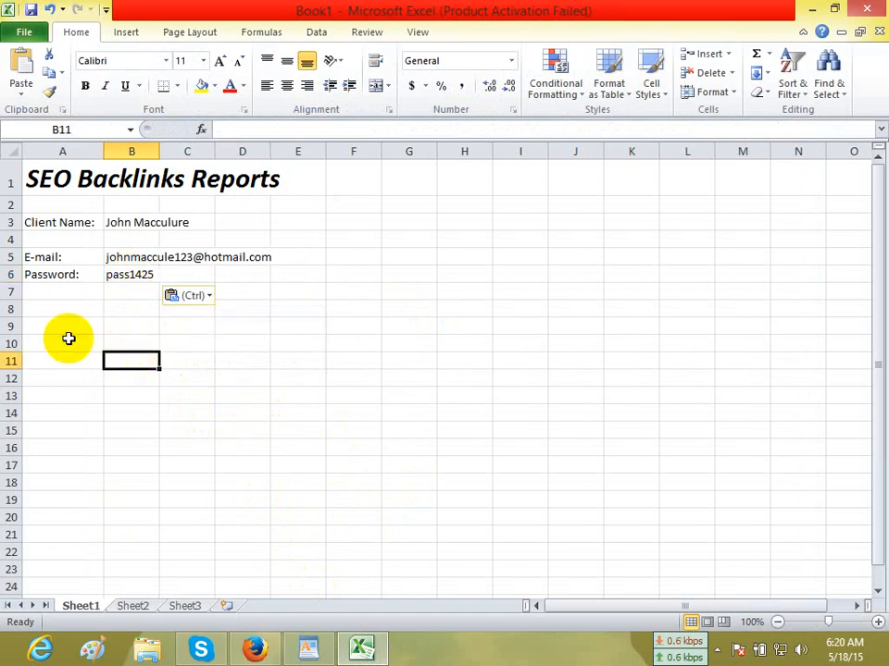
Enter the column headings "SN", "URL" and "PR" in cells A9, B9 and C9.
{"action": "left_click", "coordinate": [50, 322]}
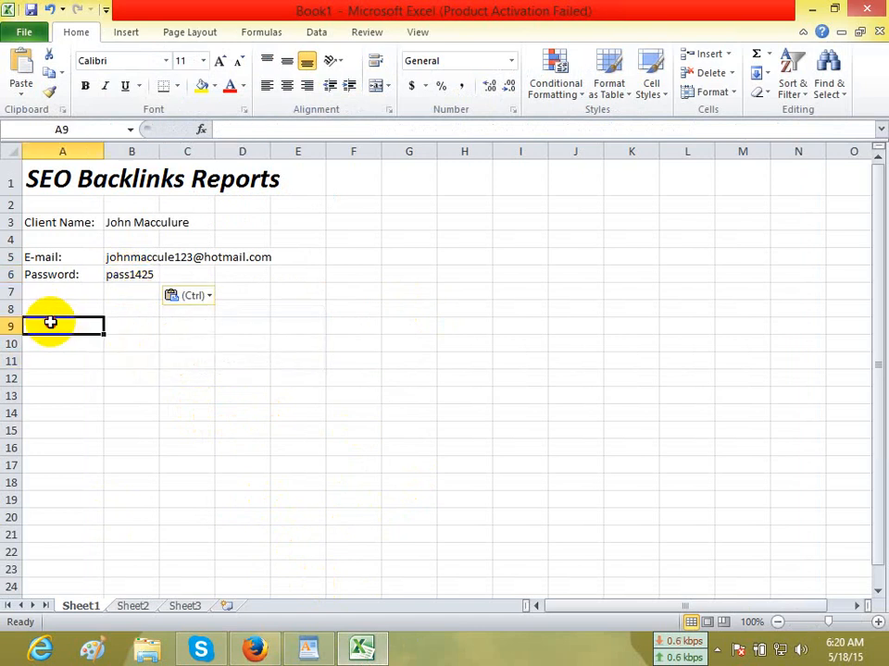
{"action": "type", "text": "SN"}
{"action": "left_click", "coordinate": [120, 322]}
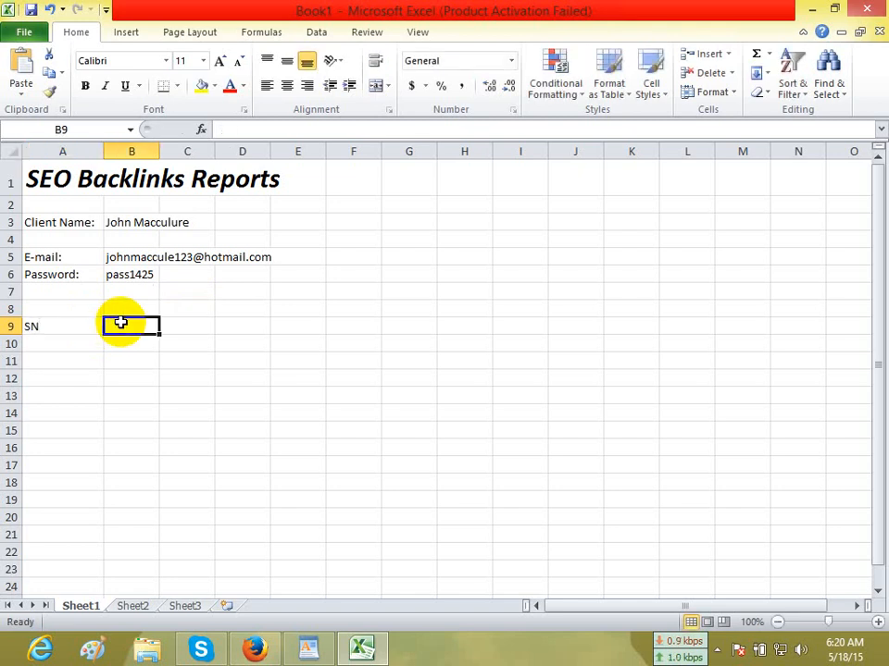
{"action": "type", "text": "URL"}
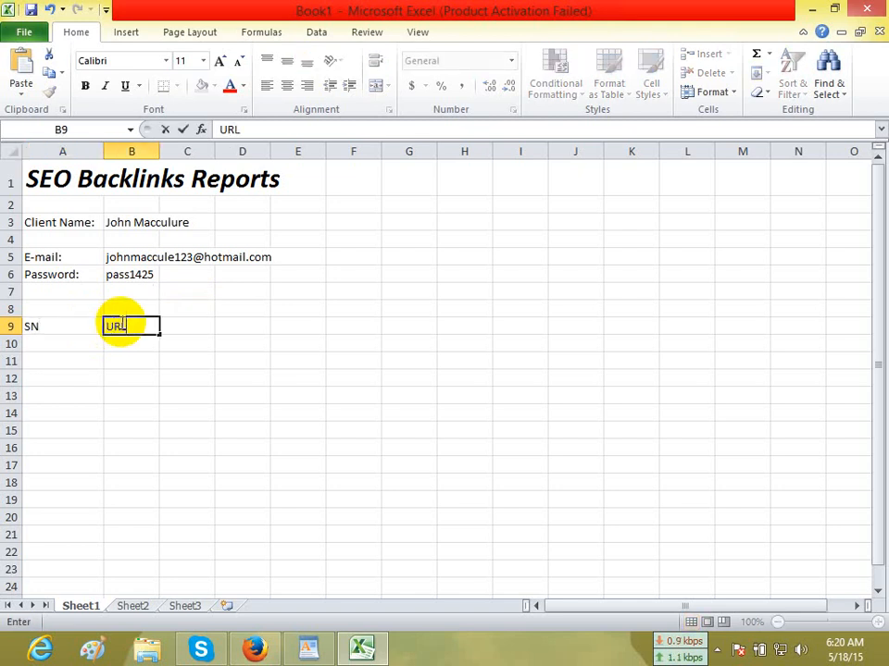
{"action": "left_click", "coordinate": [190, 319]}
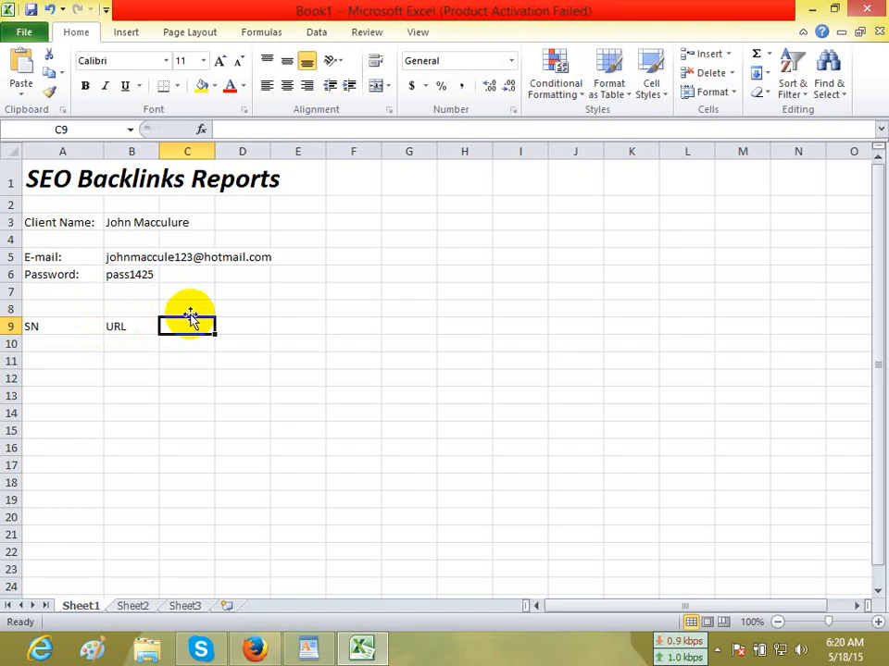
{"action": "type", "text": "PR"}
Enter the column headings "Username", "Password" and "Backlink placed on" in cells D9, E9 and F9.
{"action": "left_click", "coordinate": [259, 326]}
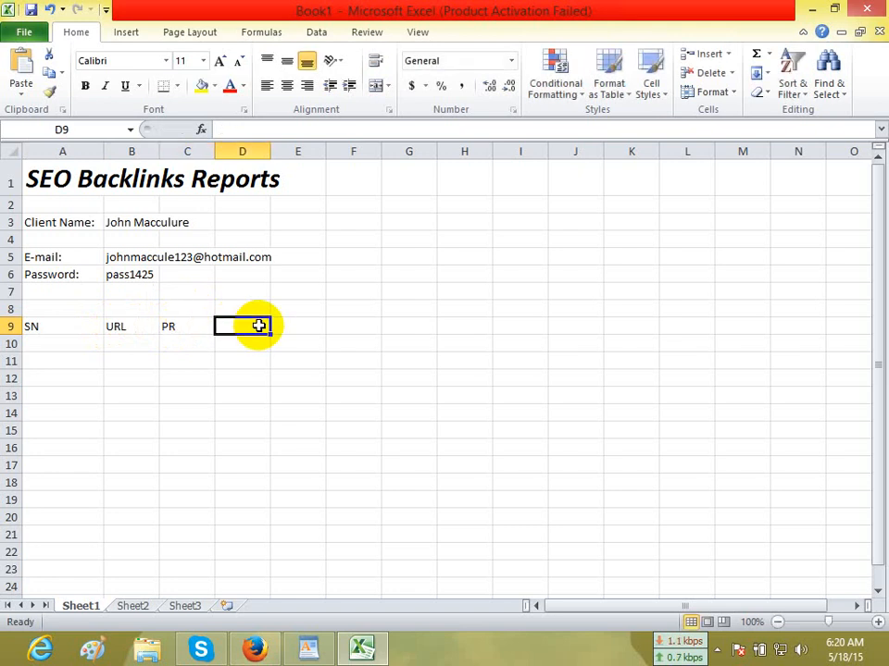
{"action": "type", "text": "Username"}
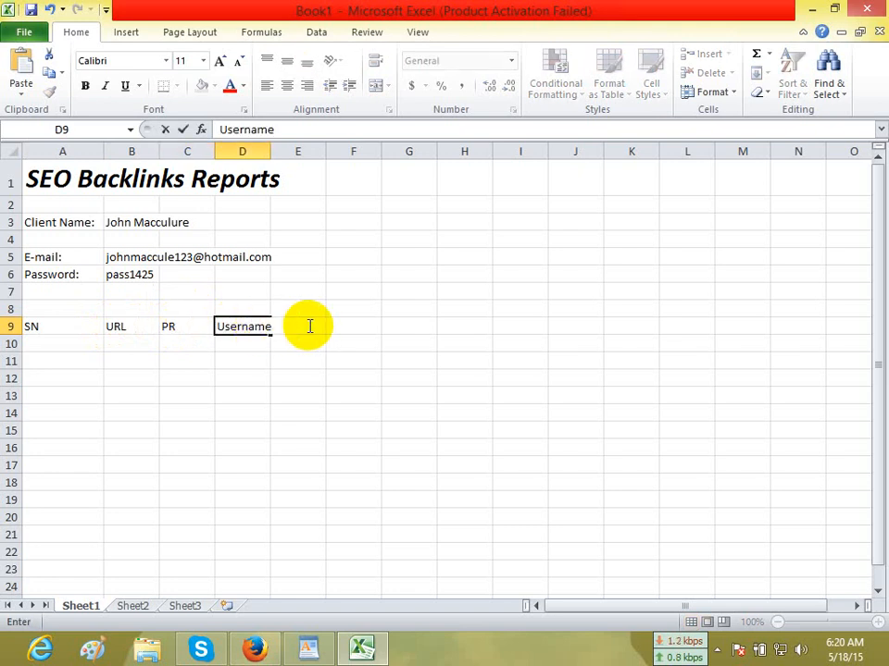
{"action": "left_click", "coordinate": [320, 357]}
{"action": "left_click", "coordinate": [314, 327]}
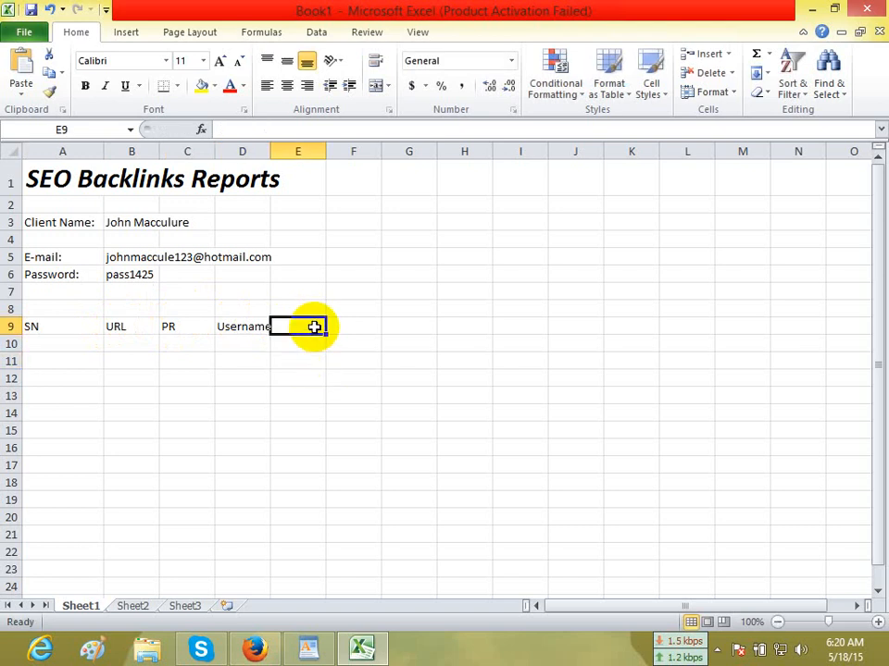
{"action": "type", "text": "Pa"}
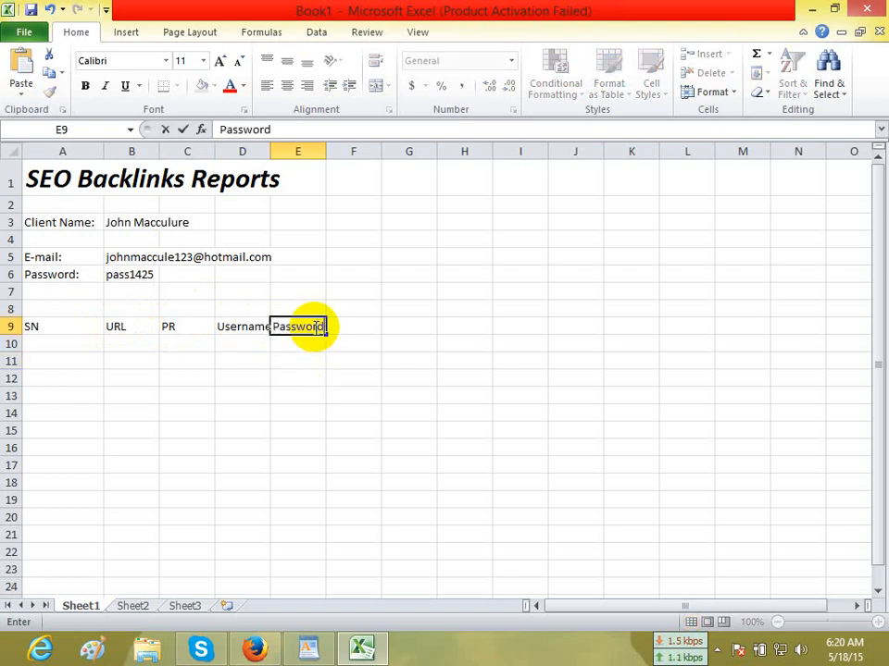
{"action": "type", "text": "ssword"}
{"action": "left_click", "coordinate": [319, 394]}
{"action": "left_click", "coordinate": [368, 327]}
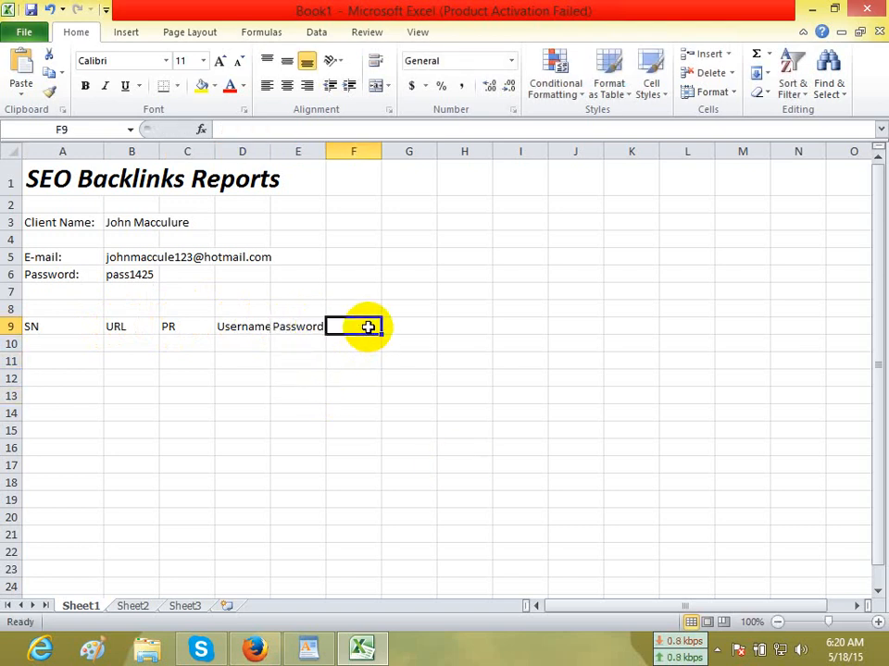
{"action": "type", "text": "Backlink placed on"}
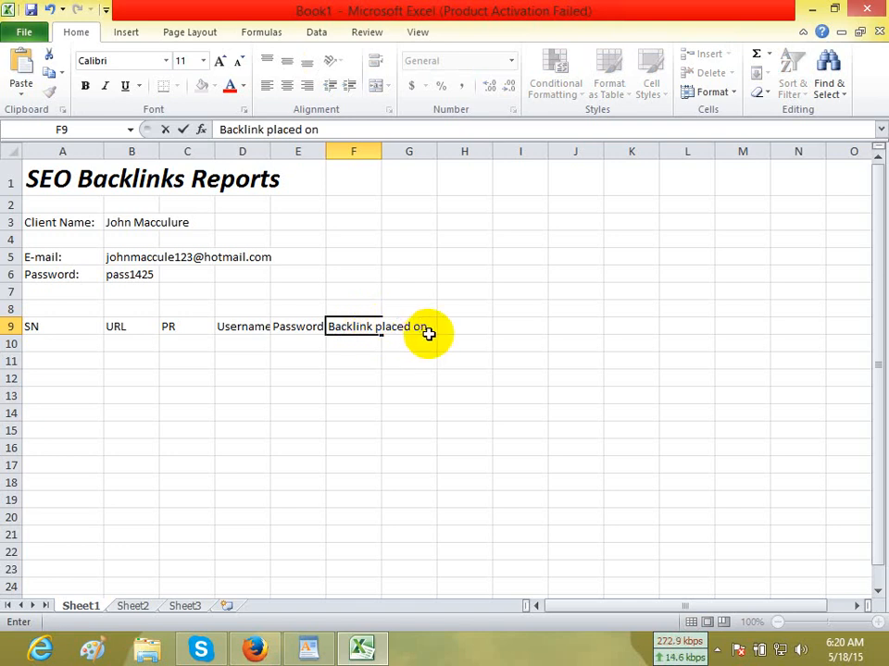
{"action": "left_click", "coordinate": [409, 394]}
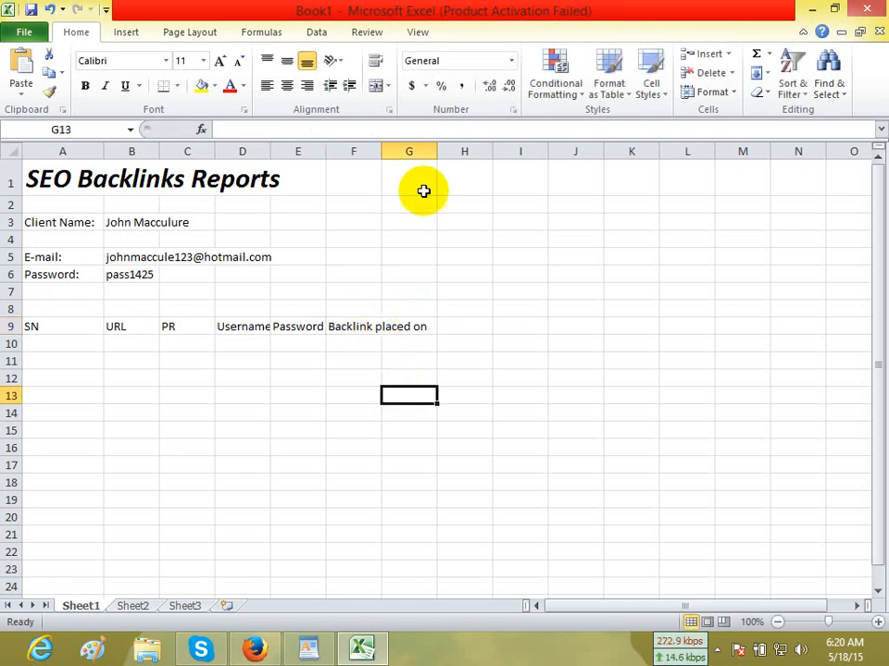
Widen columns B, D, E and F to make room for the entries, with column F the widest.
{"action": "left_click_drag", "start_coordinate": [161, 151], "coordinate": [276, 155]}
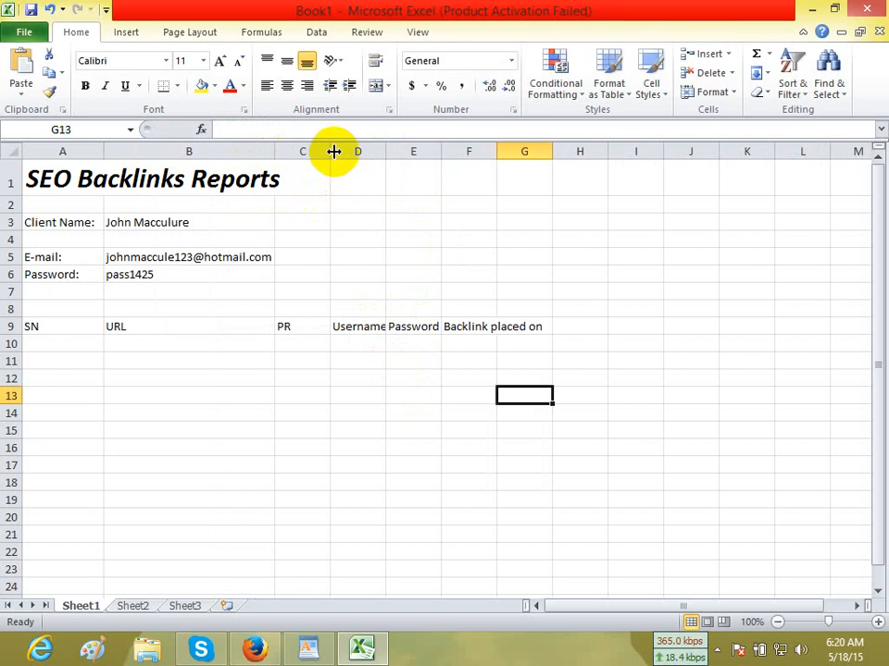
{"action": "left_click_drag", "start_coordinate": [386, 151], "coordinate": [769, 198]}
{"action": "left_click", "coordinate": [652, 567]}
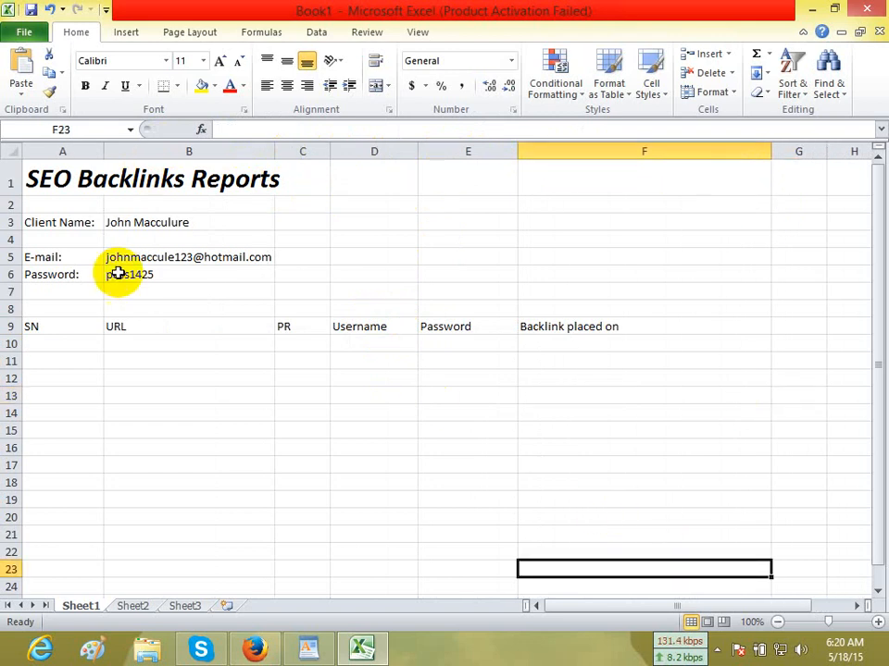
Center the heading row A9:F9 and format its text as bold italic.
{"action": "left_click_drag", "start_coordinate": [42, 330], "coordinate": [760, 328]}
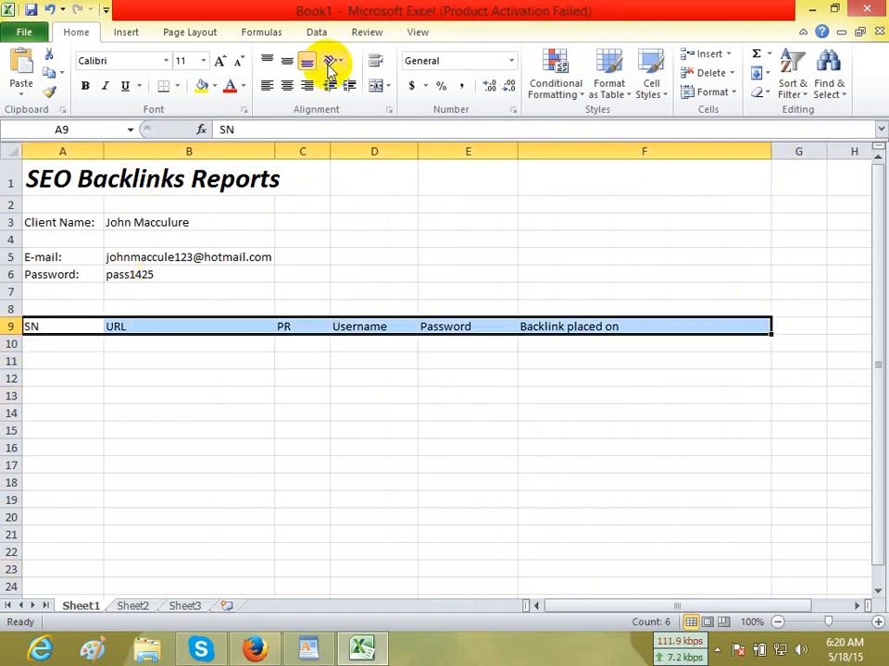
{"action": "left_click", "coordinate": [289, 86]}
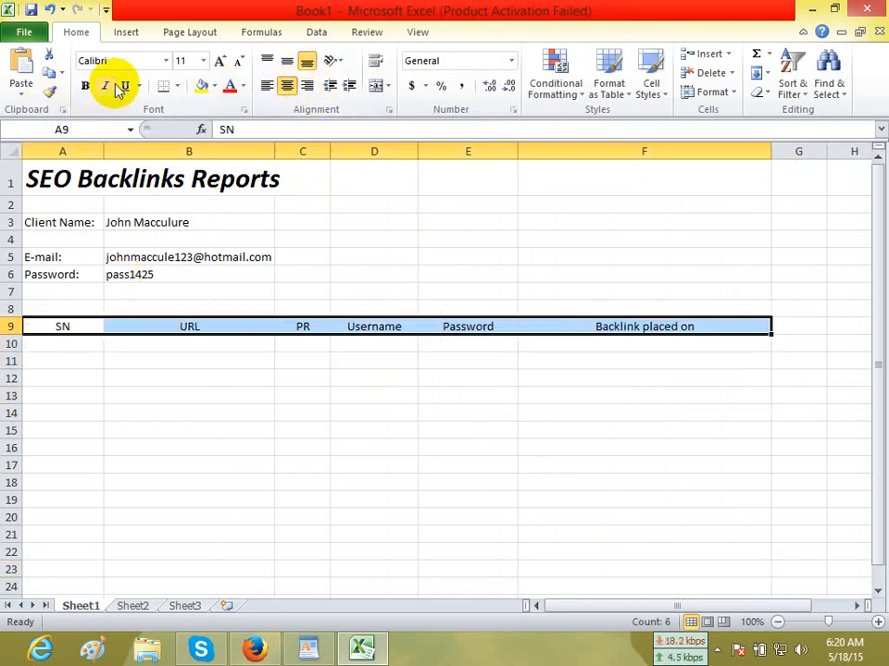
{"action": "left_click", "coordinate": [105, 86]}
{"action": "left_click", "coordinate": [85, 85]}
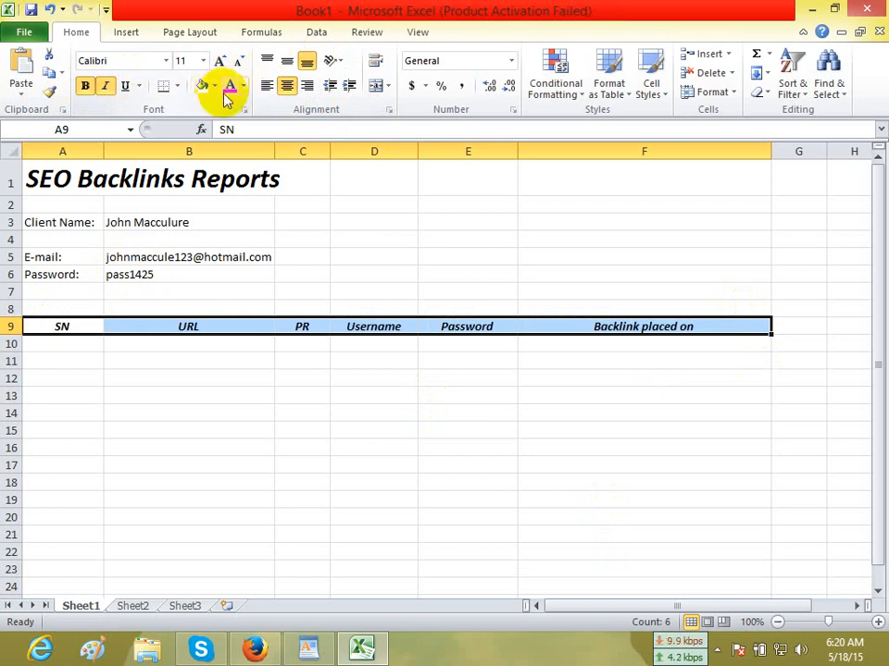
Apply a light blue fill to the heading row A9:F9.
{"action": "left_click", "coordinate": [215, 87]}
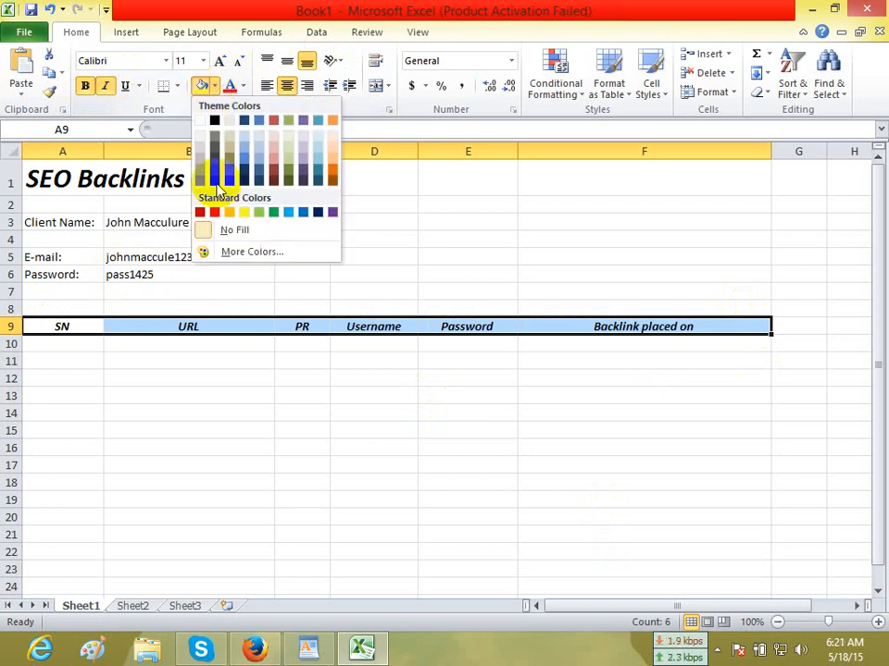
{"action": "left_click", "coordinate": [258, 138]}
{"action": "left_click", "coordinate": [144, 505]}
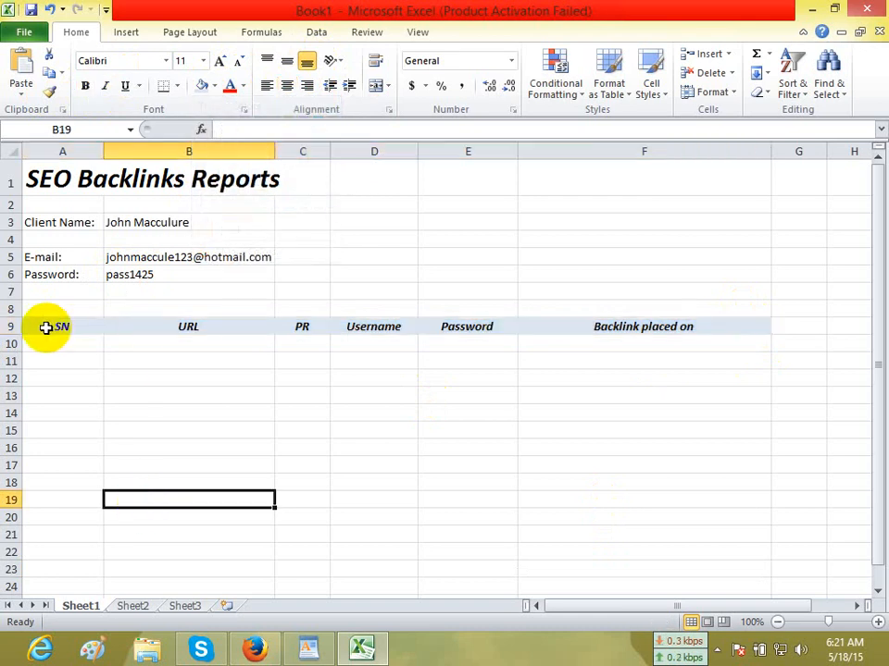
Apply All Borders to the table area in columns A to F, from row 9 down past row 24.
{"action": "left_click_drag", "start_coordinate": [46, 327], "coordinate": [663, 597]}
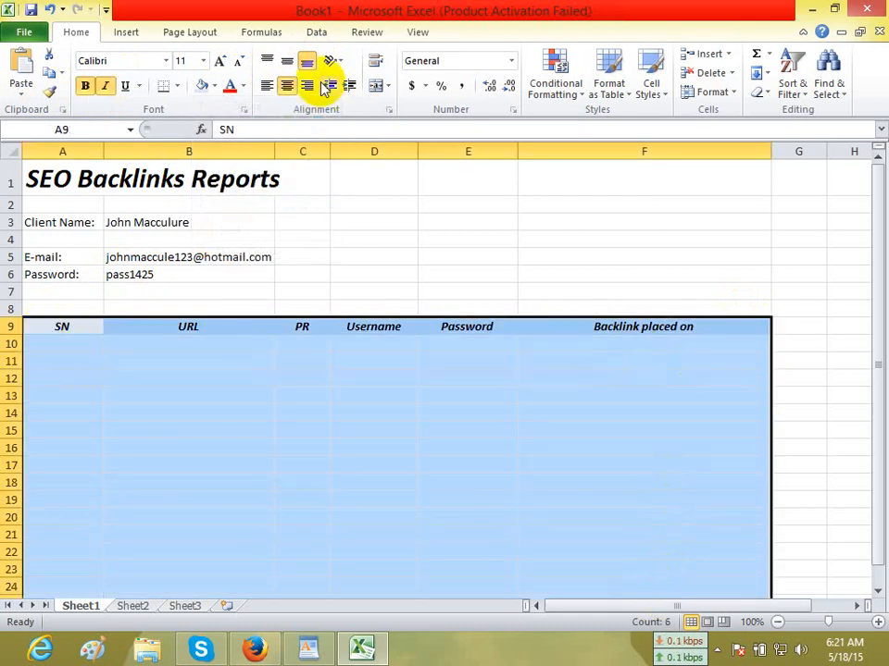
{"action": "left_click", "coordinate": [176, 85]}
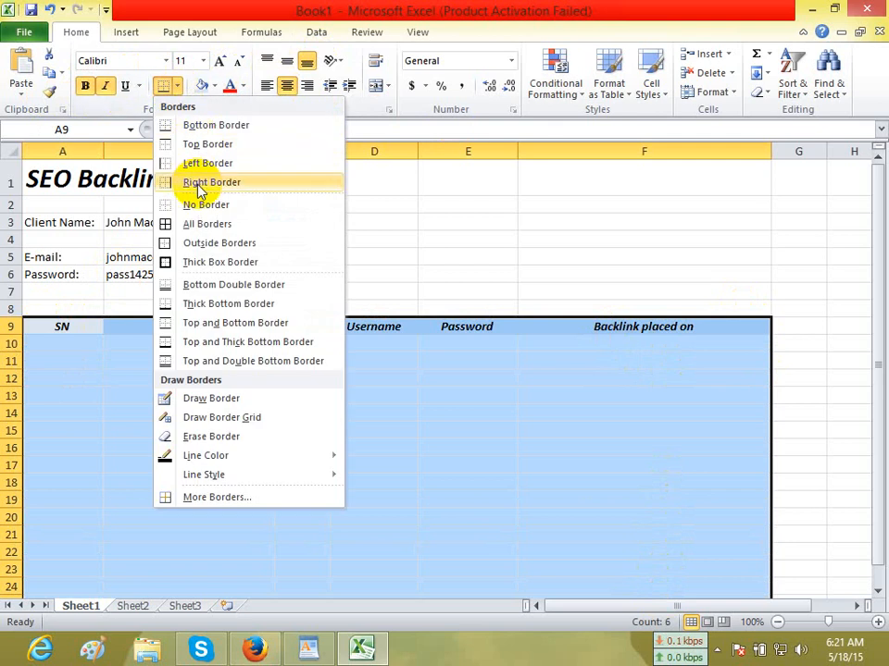
{"action": "left_click", "coordinate": [192, 227]}
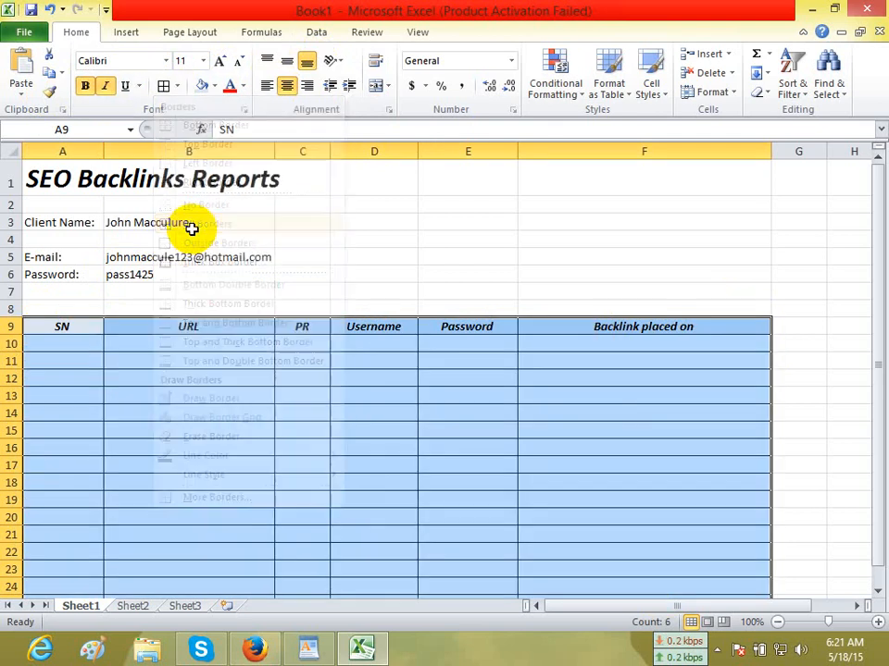
{"action": "left_click", "coordinate": [219, 409]}
Enter the serial numbers 1 and 2 in cells A10 and A11.
{"action": "left_click", "coordinate": [65, 344]}
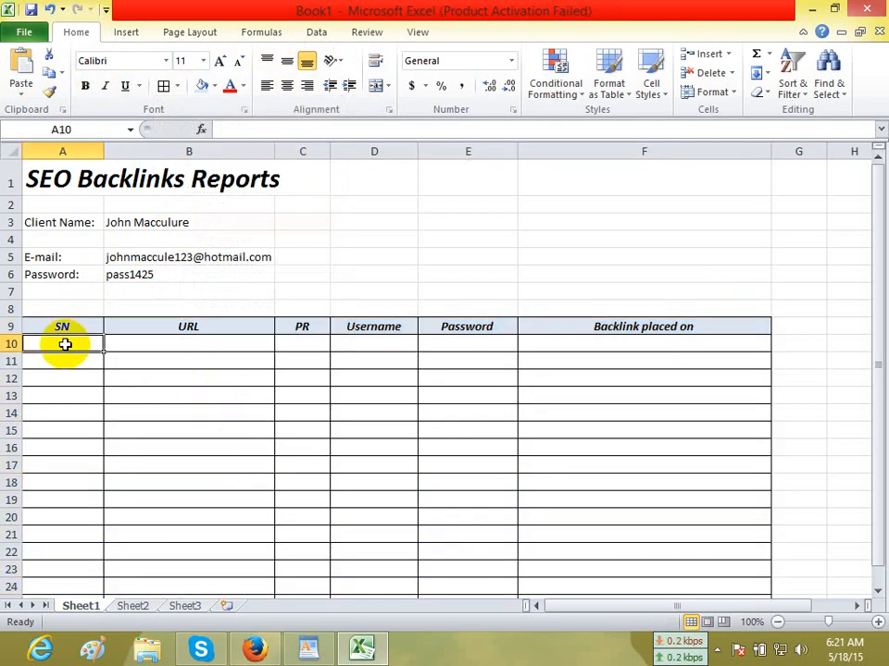
{"action": "type", "text": "1"}
{"action": "key", "text": "Return"}
{"action": "type", "text": "2"}
{"action": "key", "text": "Return"}
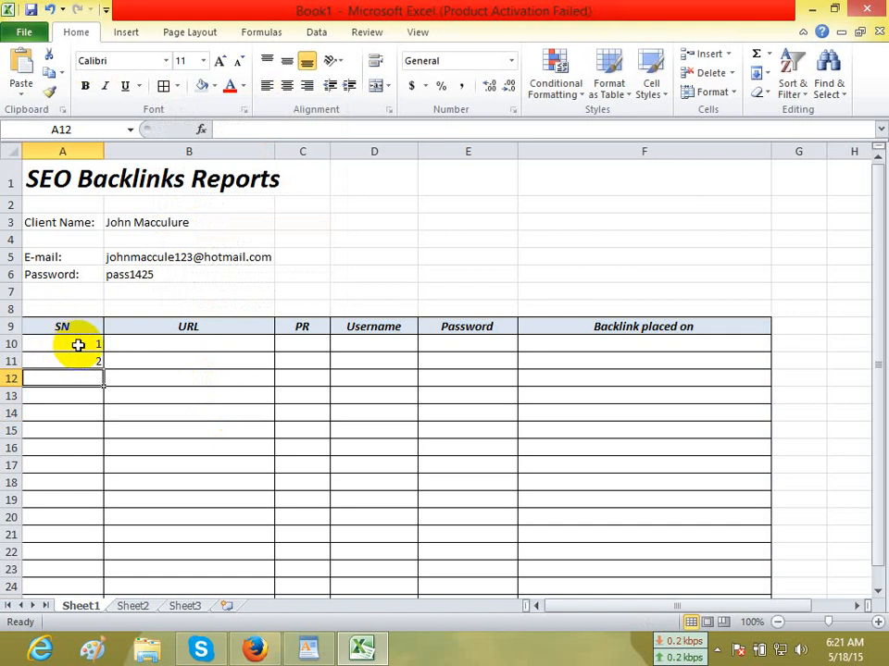
{"action": "key", "text": "Down"}
{"action": "key", "text": "Down"}
{"action": "key", "text": "Down"}
{"action": "key", "text": "Down"}
Center the serial numbers in A10:A11 and extend the number series down the SN column of the table.
{"action": "left_click_drag", "start_coordinate": [80, 345], "coordinate": [90, 358]}
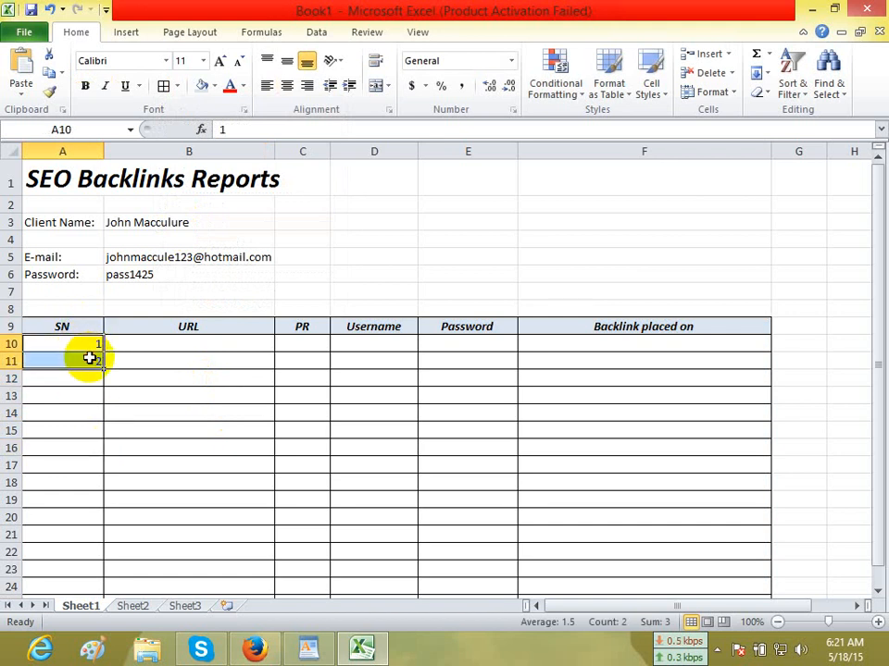
{"action": "left_click", "coordinate": [292, 88]}
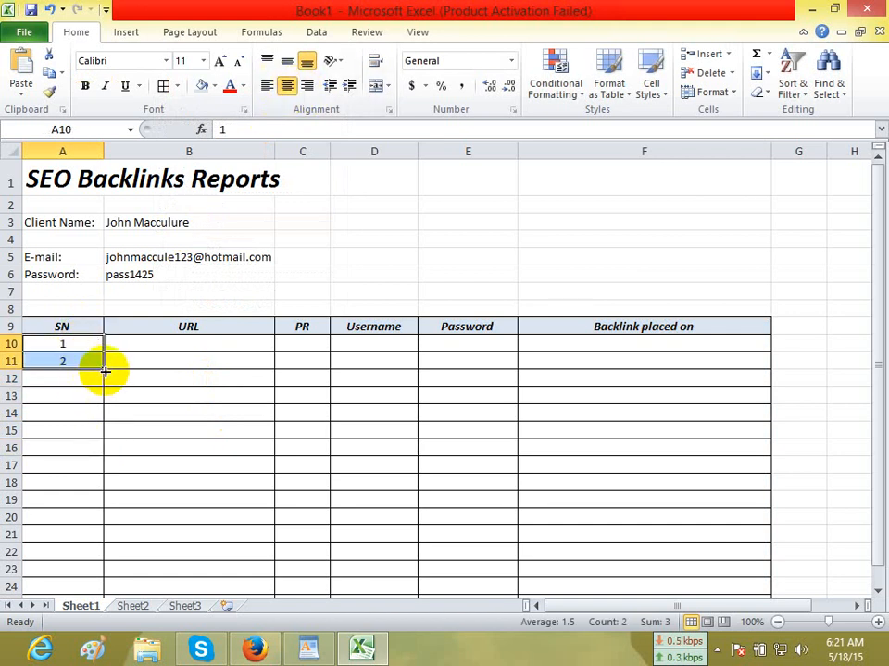
{"action": "left_click_drag", "start_coordinate": [104, 371], "coordinate": [92, 570]}
{"action": "left_click", "coordinate": [232, 388]}
{"action": "left_click", "coordinate": [179, 311]}
{"action": "scroll", "coordinate": [507, 495], "scroll_direction": "up", "scroll_amount": 1}
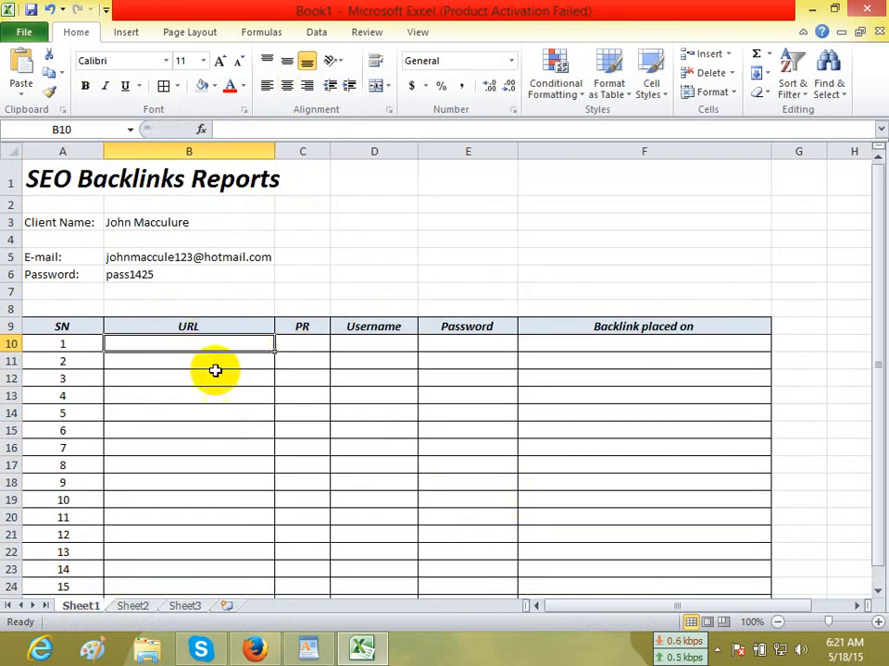
Copy the generated username from the Fake Name Generator page in Firefox and paste it into cell D10 of the Excel sheet.
{"action": "left_click", "coordinate": [254, 650]}
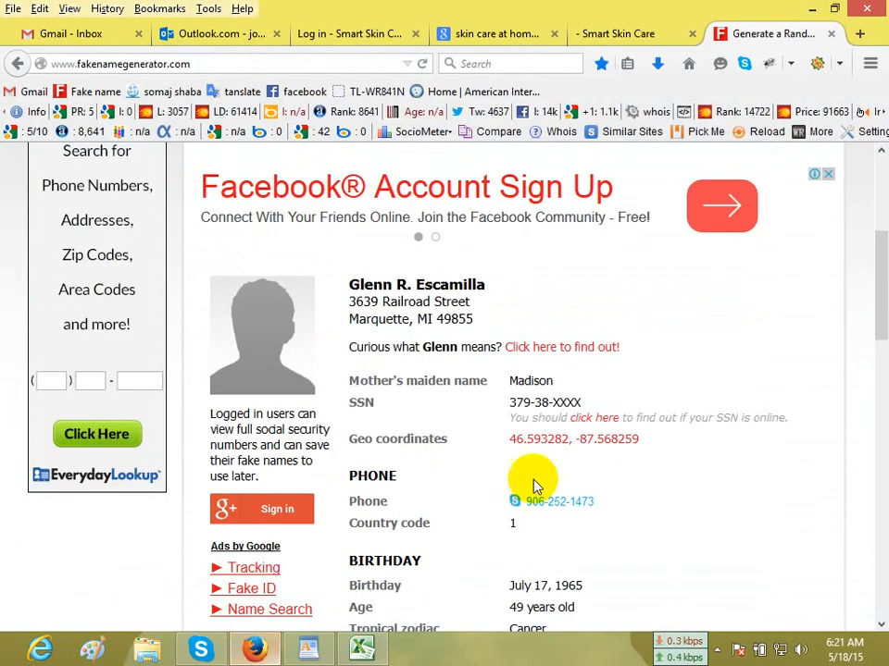
{"action": "scroll", "coordinate": [672, 508], "scroll_direction": "down", "scroll_amount": 2}
{"action": "scroll", "coordinate": [672, 508], "scroll_direction": "down", "scroll_amount": 3}
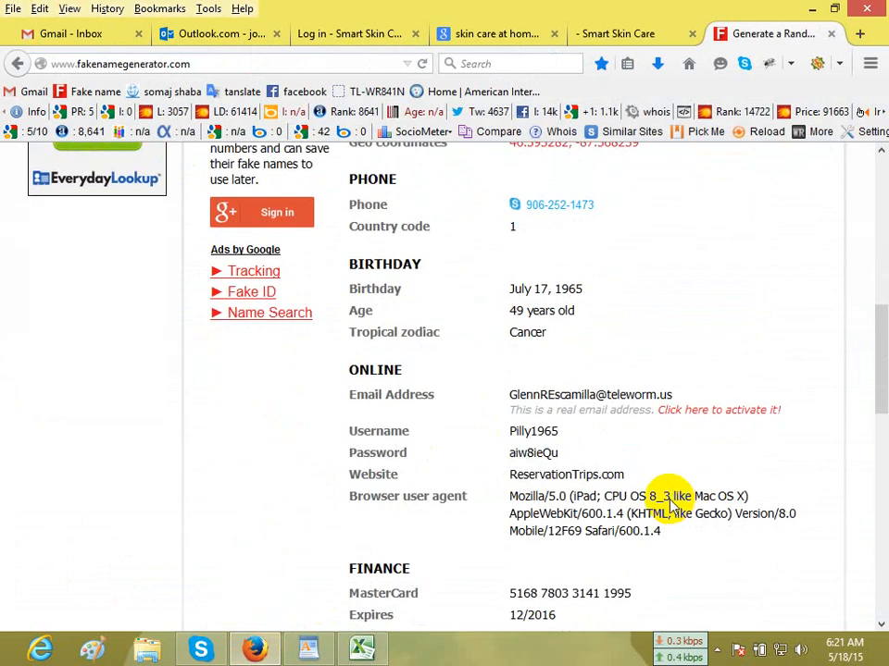
{"action": "double_click", "coordinate": [532, 452]}
{"action": "scroll", "coordinate": [527, 435], "scroll_direction": "down", "scroll_amount": 1}
{"action": "left_click", "coordinate": [531, 336]}
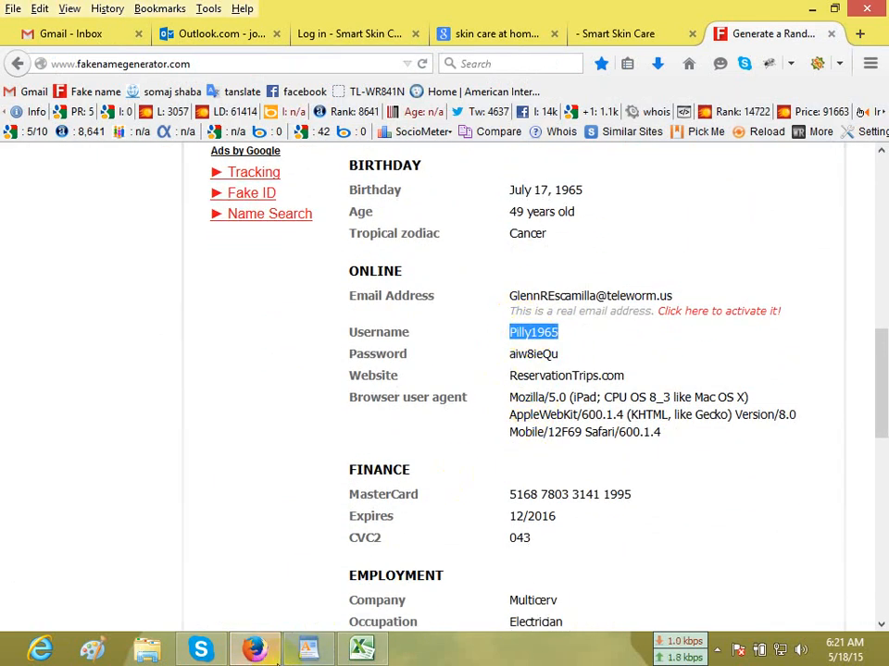
{"action": "left_click", "coordinate": [361, 648]}
{"action": "left_click", "coordinate": [392, 344]}
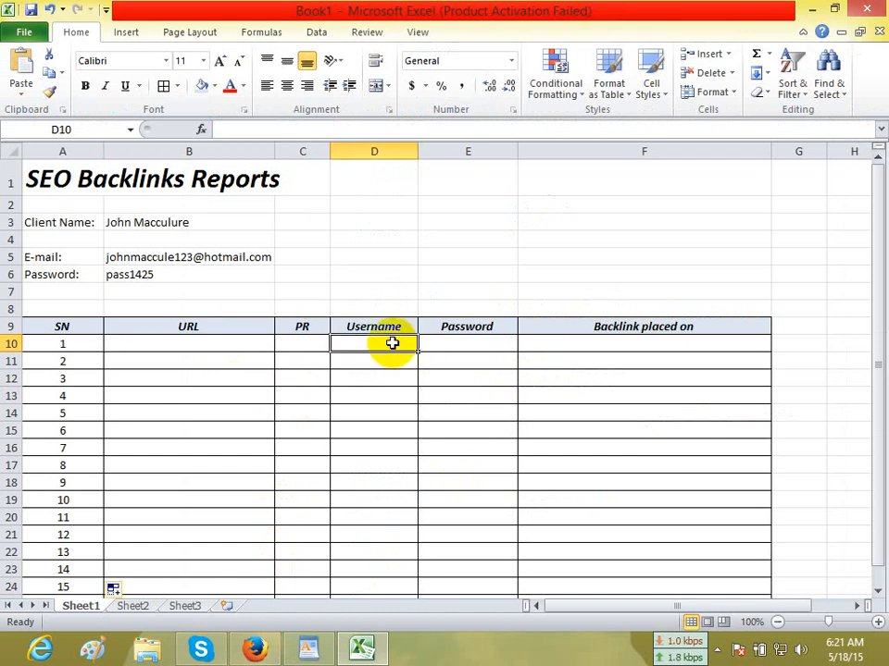
{"action": "type", "text": "Pilly1965"}
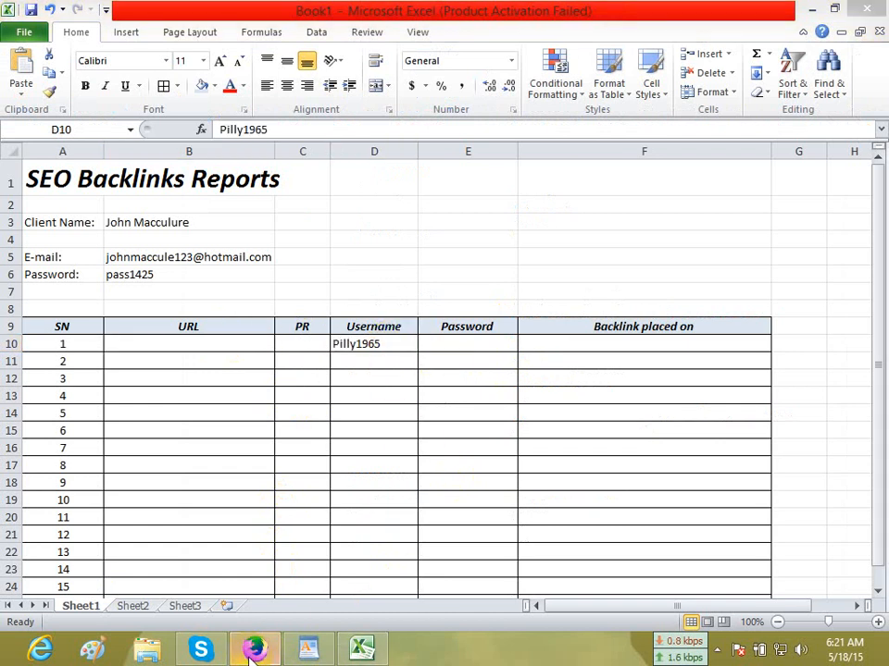
Copy the generated password from the Fake Name Generator page in Firefox into Excel cell E10, and center cells D10:E10.
{"action": "left_click", "coordinate": [255, 648]}
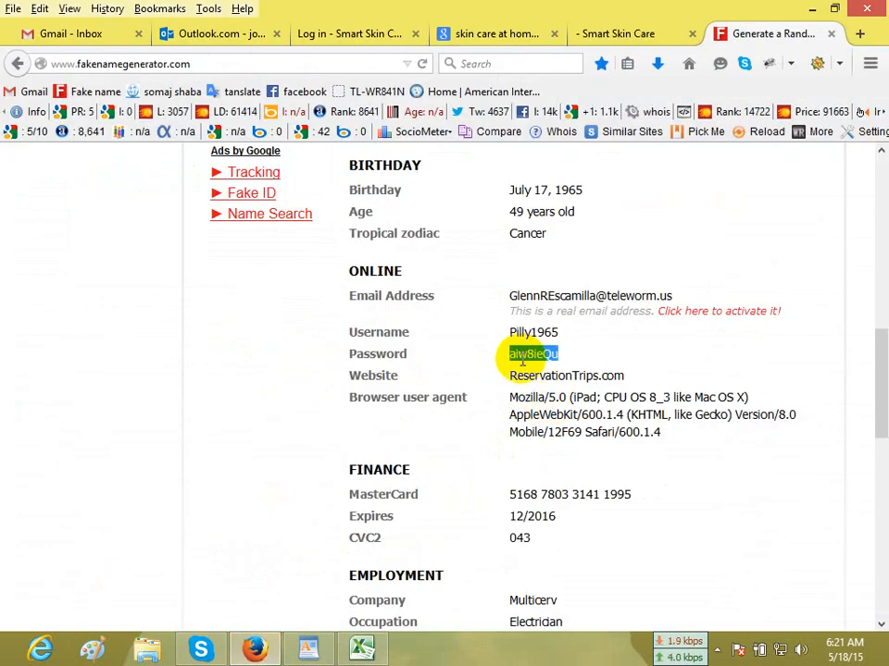
{"action": "left_click", "coordinate": [361, 648]}
{"action": "left_click", "coordinate": [458, 343]}
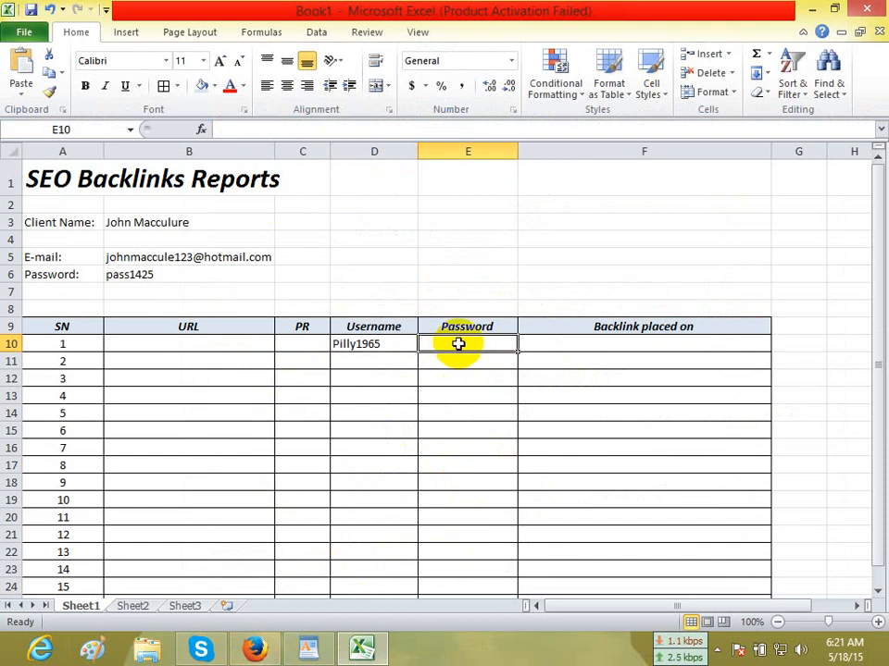
{"action": "left_click_drag", "start_coordinate": [422, 344], "coordinate": [370, 345]}
{"action": "left_click", "coordinate": [287, 85]}
{"action": "left_click", "coordinate": [455, 428]}
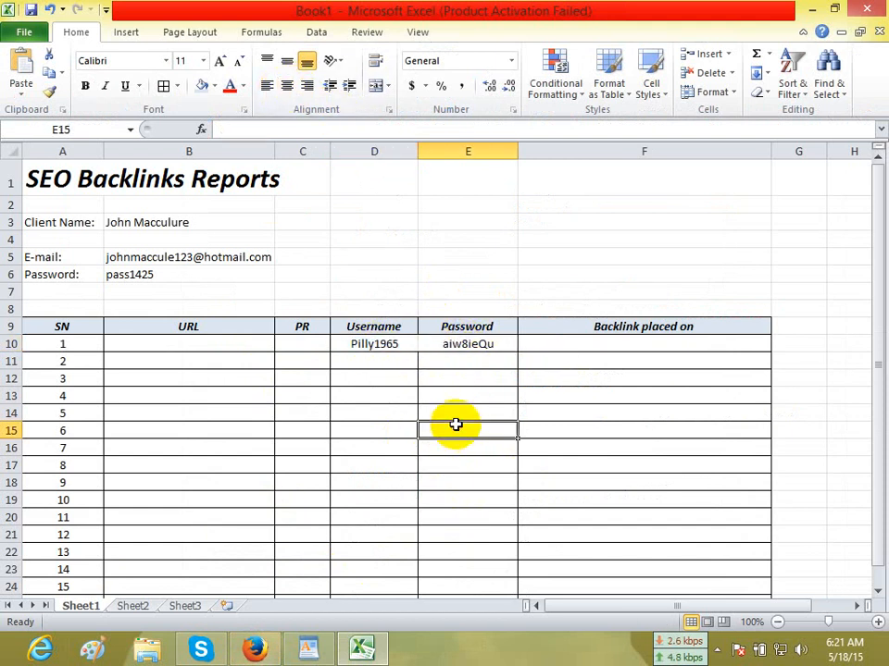
In Firefox, close the Google search, extra Smart Skin Care and Gmail tabs, and make Fake Name Generator the first tab.
{"action": "left_click", "coordinate": [255, 648]}
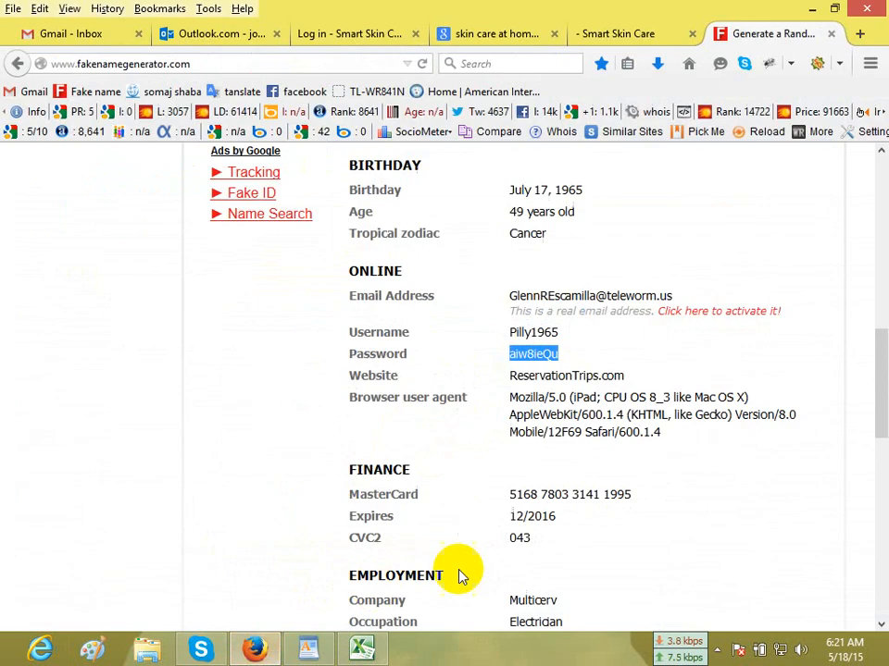
{"action": "left_click", "coordinate": [630, 433]}
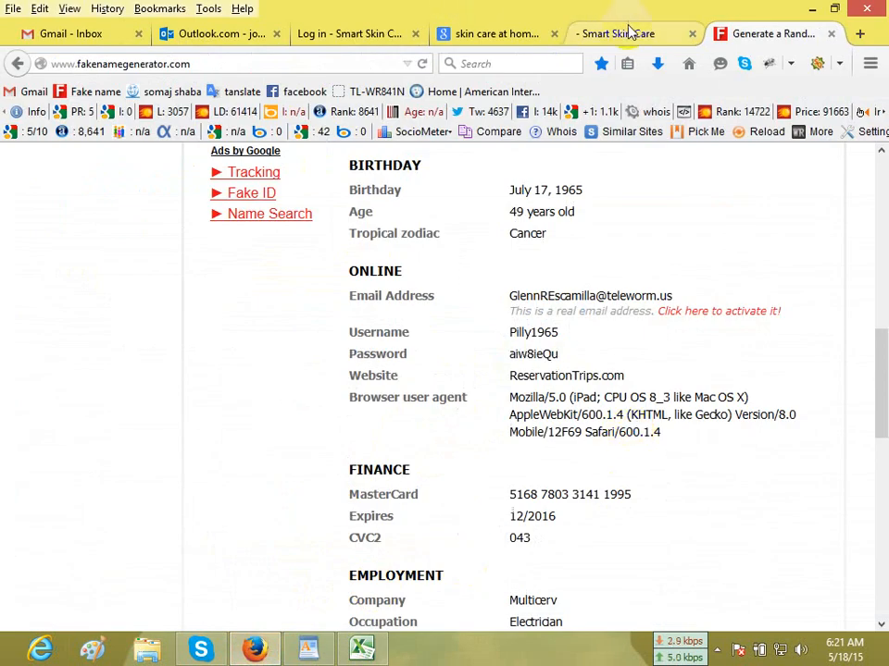
{"action": "left_click", "coordinate": [361, 37]}
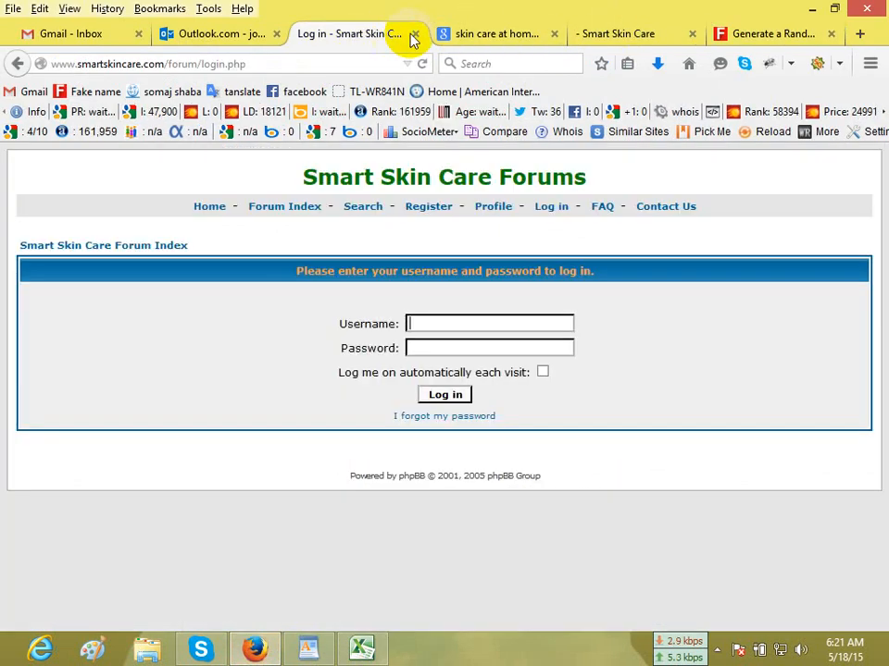
{"action": "left_click", "coordinate": [552, 34]}
{"action": "left_click", "coordinate": [553, 34]}
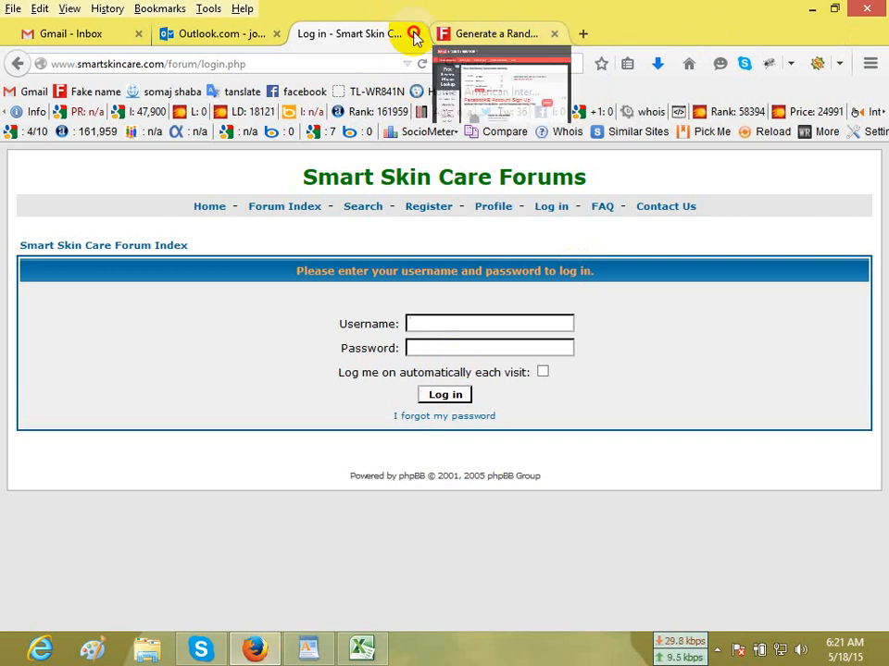
{"action": "left_click_drag", "start_coordinate": [414, 37], "coordinate": [79, 33]}
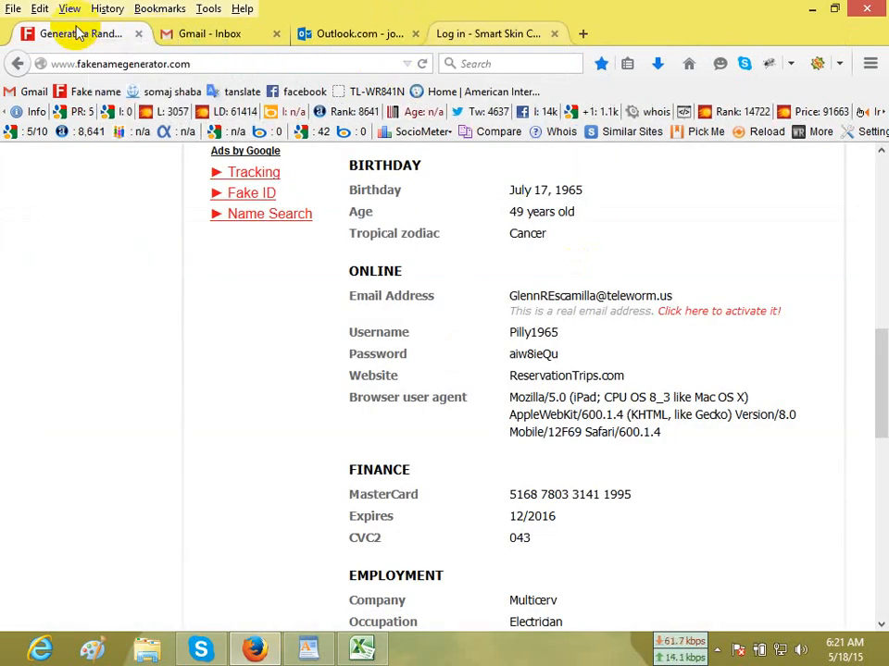
{"action": "left_click", "coordinate": [357, 35]}
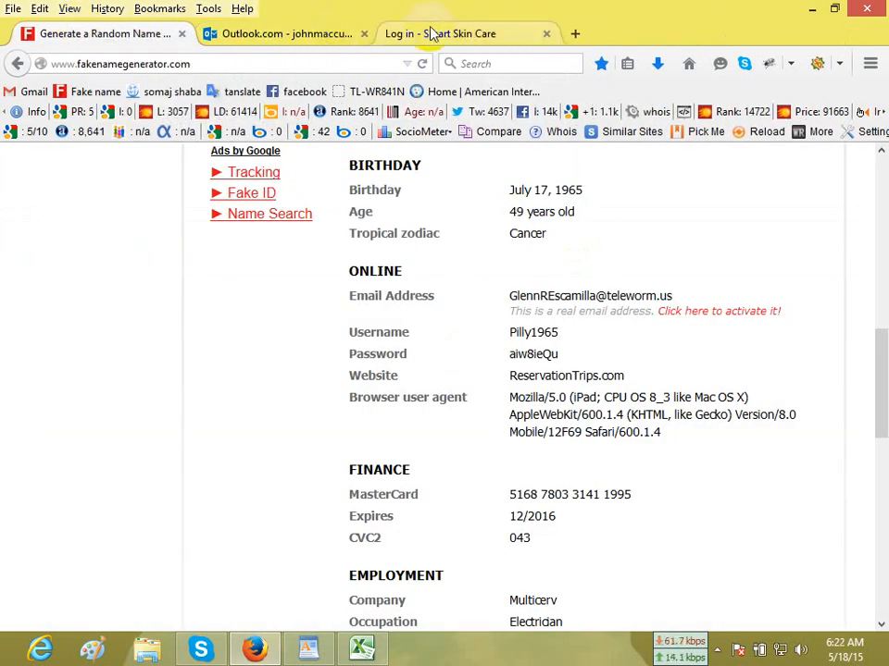
Copy the forum username from Excel cell D10 into the Username field of the Smart Skin Care login page in Firefox.
{"action": "left_click", "coordinate": [432, 33]}
{"action": "left_click", "coordinate": [485, 325]}
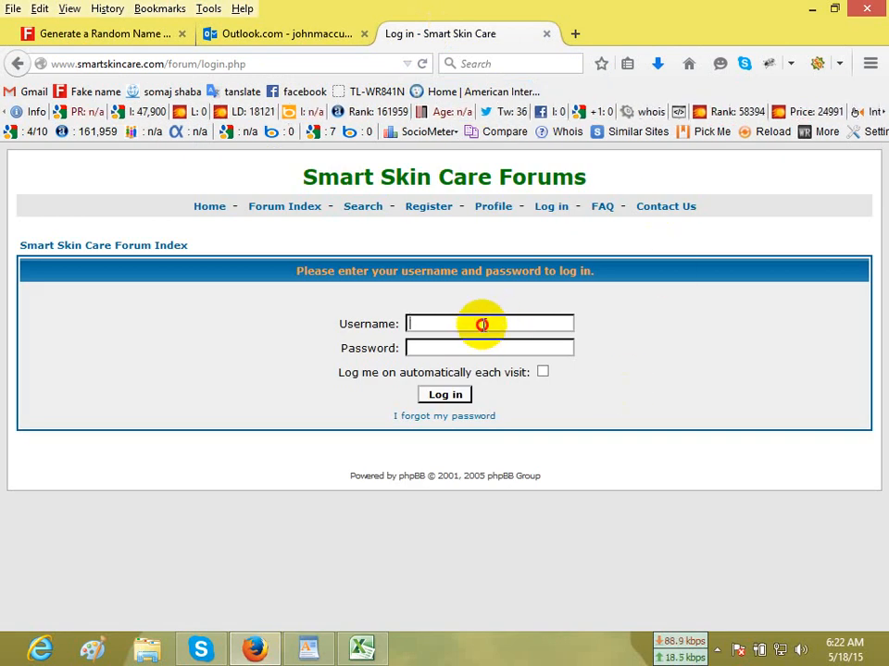
{"action": "left_click", "coordinate": [483, 325]}
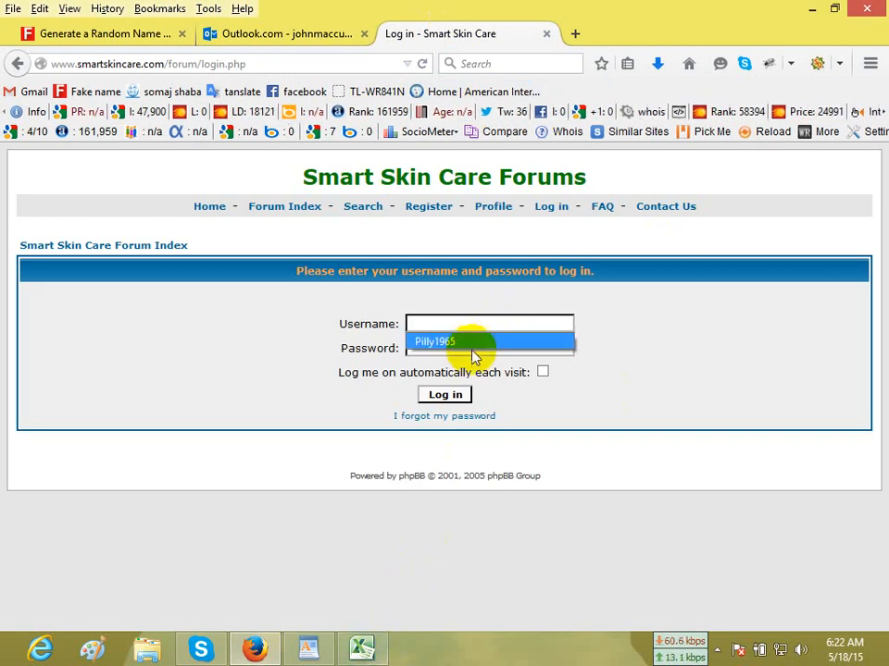
{"action": "left_click", "coordinate": [361, 649]}
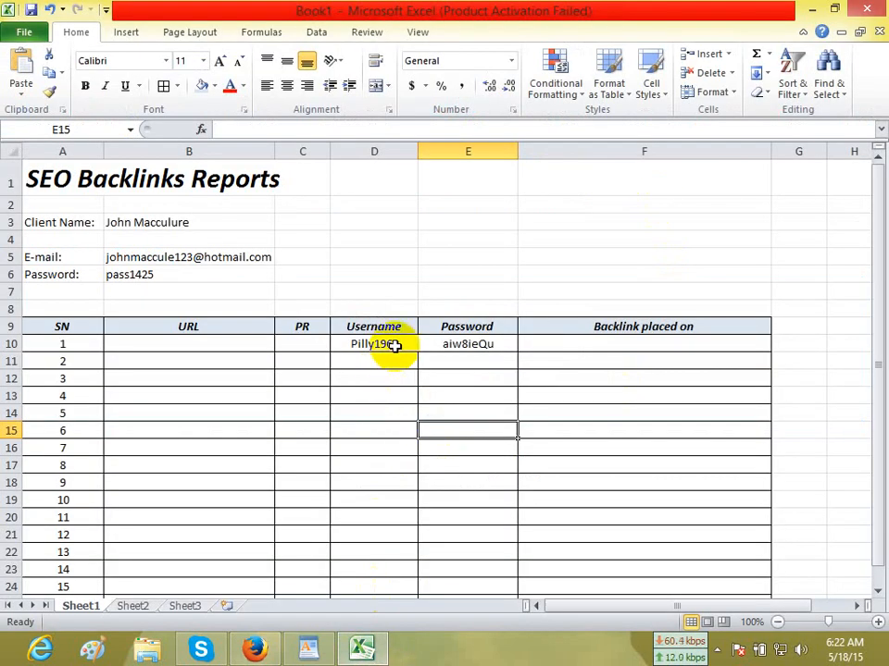
{"action": "left_click", "coordinate": [394, 346]}
{"action": "key", "text": "ctrl+c"}
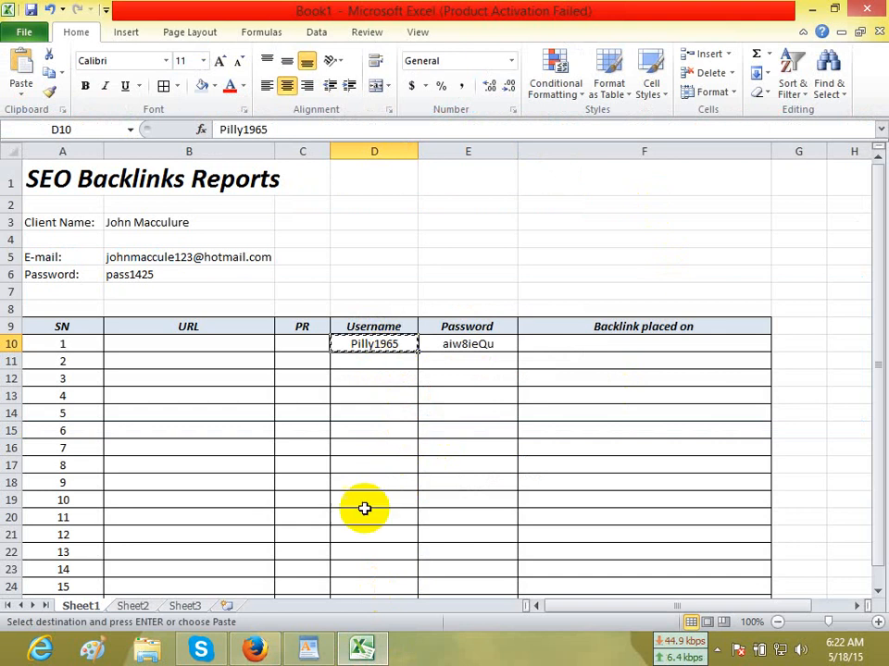
{"action": "left_click", "coordinate": [254, 649]}
{"action": "left_click", "coordinate": [453, 323]}
{"action": "key", "text": "ctrl+v"}
Return to the Excel report to fetch the forum password for the login form.
{"action": "left_click", "coordinate": [361, 649]}
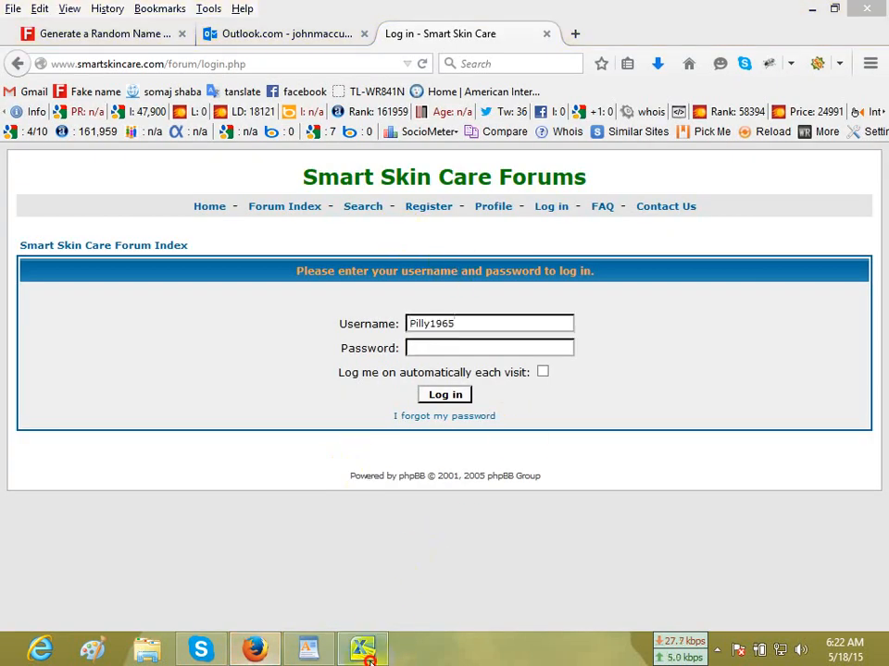
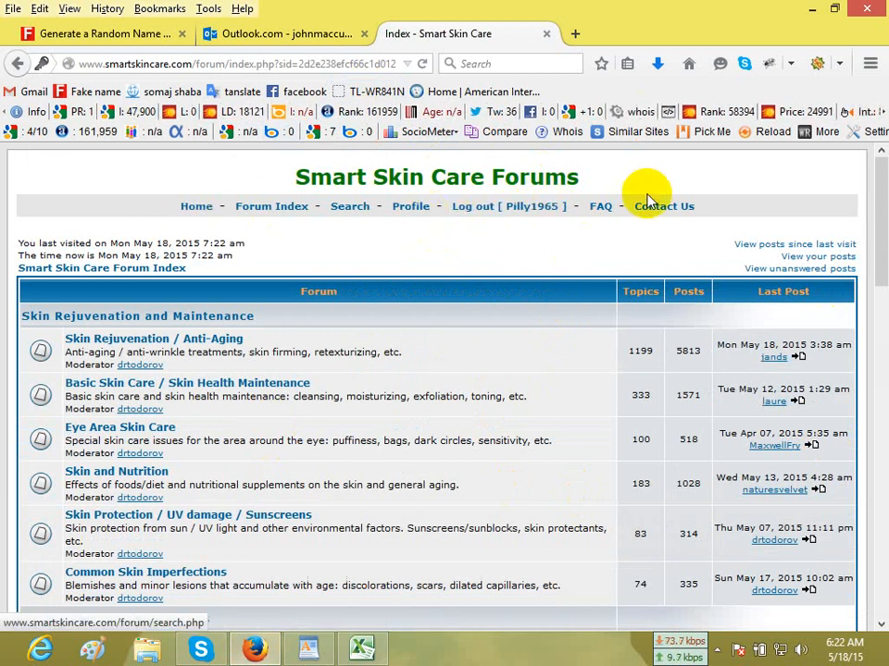
Open the forum account's profile and review its registration details, profile information and preferences.
{"action": "left_click", "coordinate": [410, 213]}
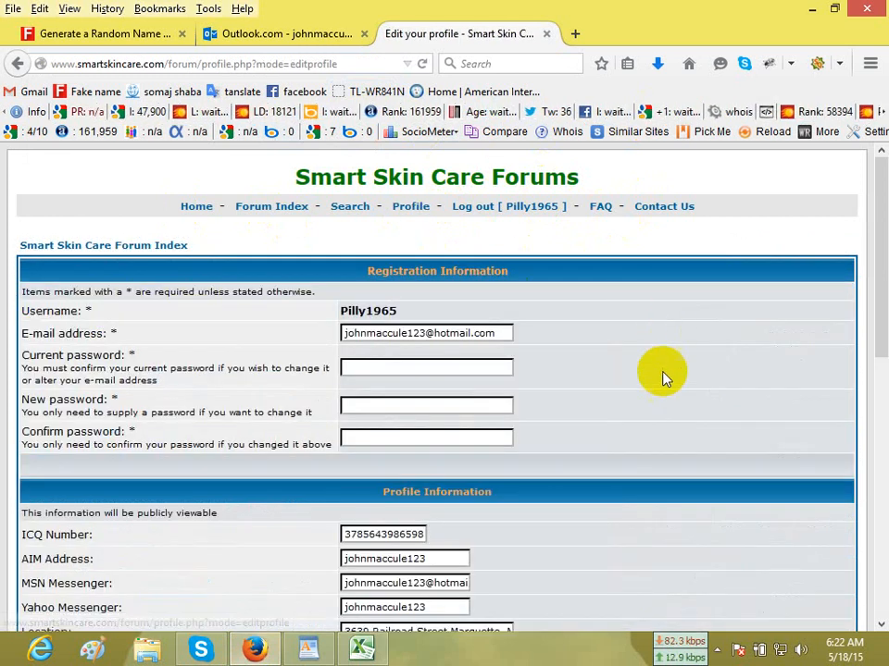
{"action": "scroll", "coordinate": [663, 377], "scroll_direction": "down", "scroll_amount": 5}
{"action": "scroll", "coordinate": [625, 329], "scroll_direction": "up", "scroll_amount": 5}
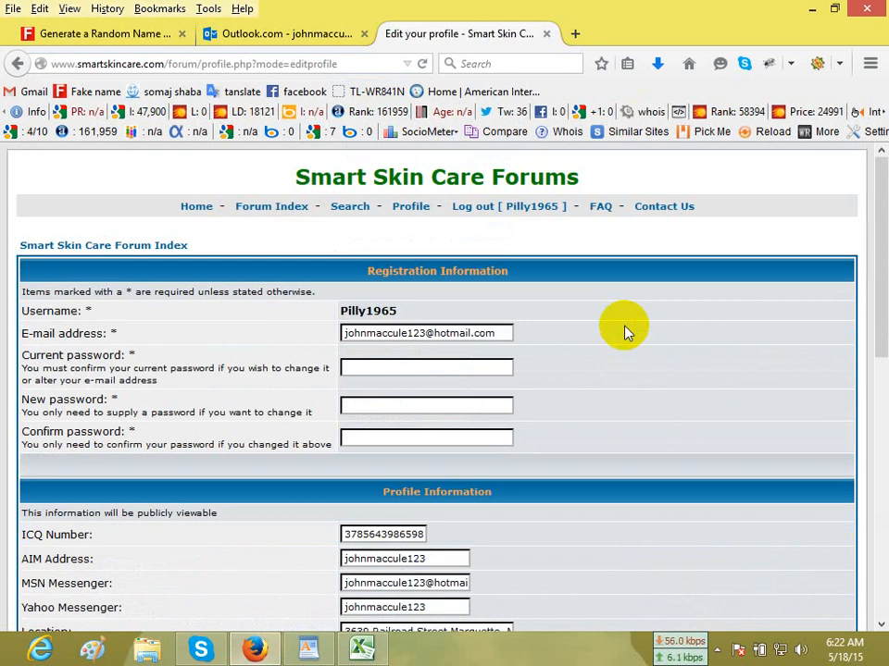
{"action": "scroll", "coordinate": [628, 340], "scroll_direction": "down", "scroll_amount": 7}
{"action": "scroll", "coordinate": [630, 347], "scroll_direction": "up", "scroll_amount": 6}
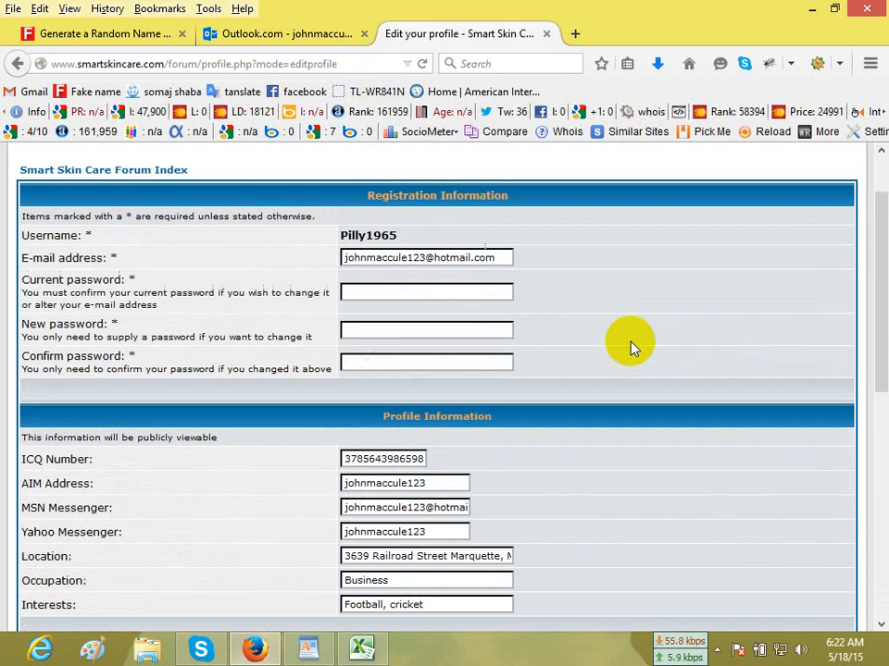
{"action": "scroll", "coordinate": [629, 348], "scroll_direction": "up", "scroll_amount": 2}
{"action": "scroll", "coordinate": [406, 407], "scroll_direction": "down", "scroll_amount": 5}
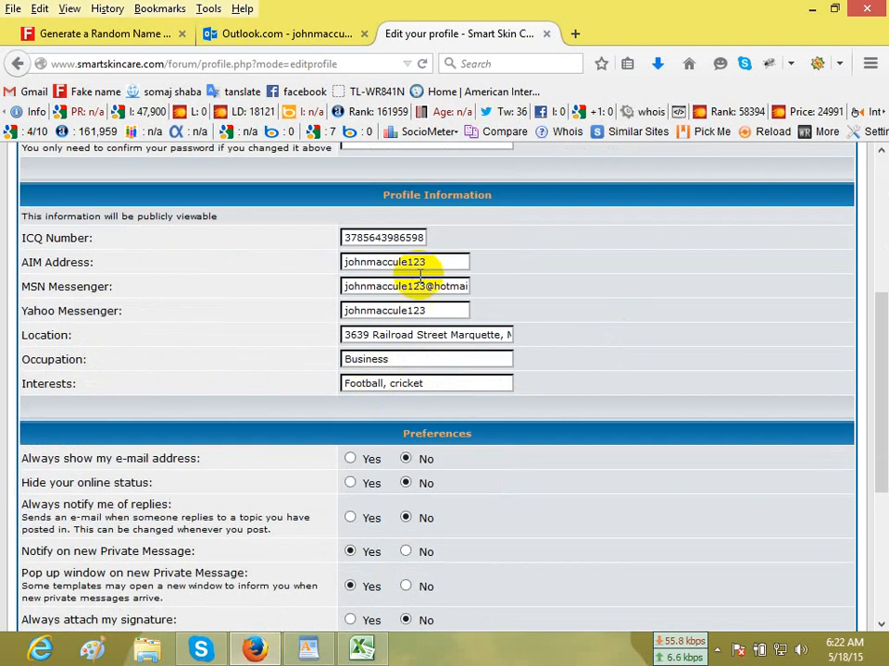
{"action": "scroll", "coordinate": [698, 530], "scroll_direction": "down", "scroll_amount": 3}
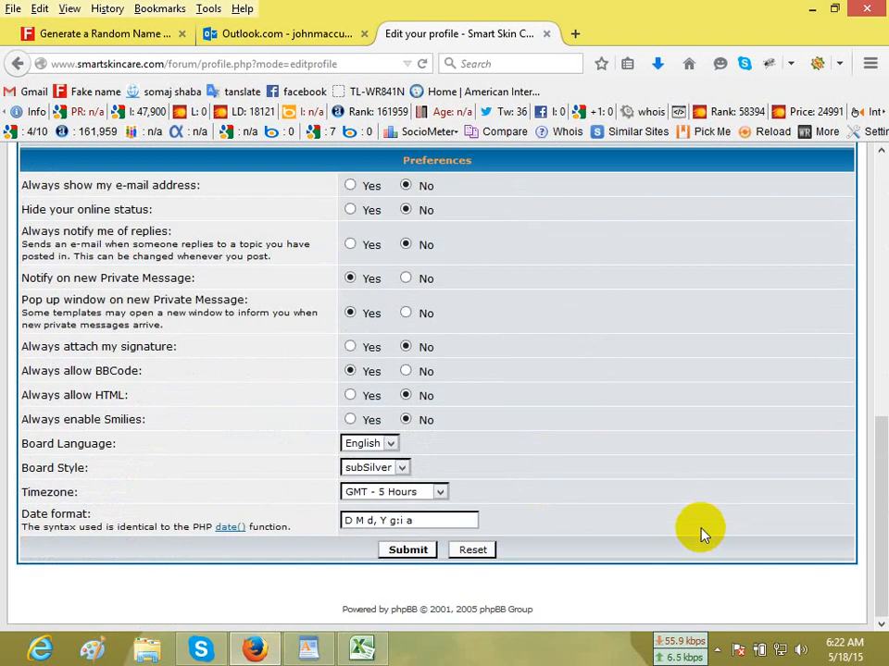
{"action": "scroll", "coordinate": [453, 476], "scroll_direction": "up", "scroll_amount": 6}
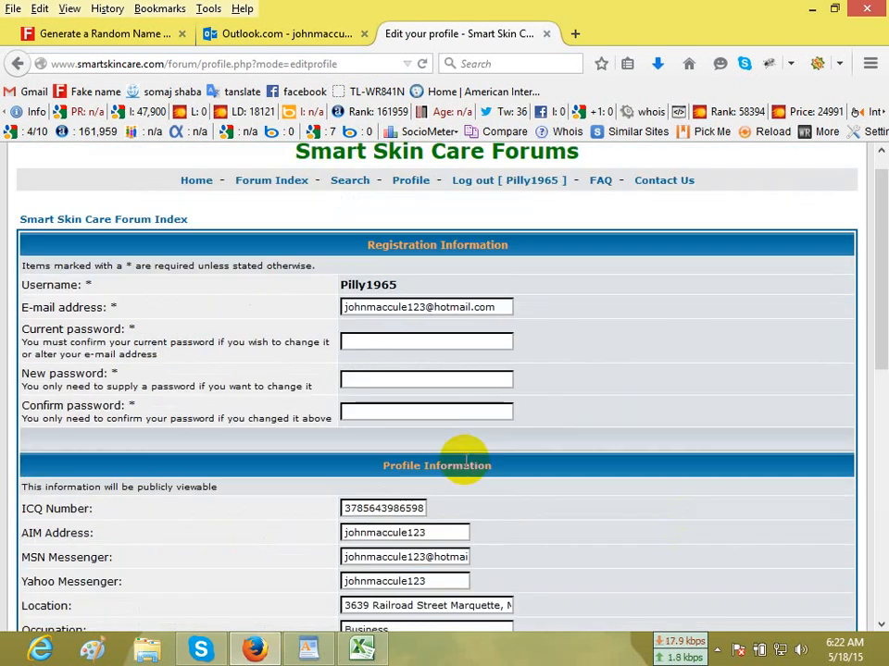
{"action": "scroll", "coordinate": [465, 460], "scroll_direction": "down", "scroll_amount": 6}
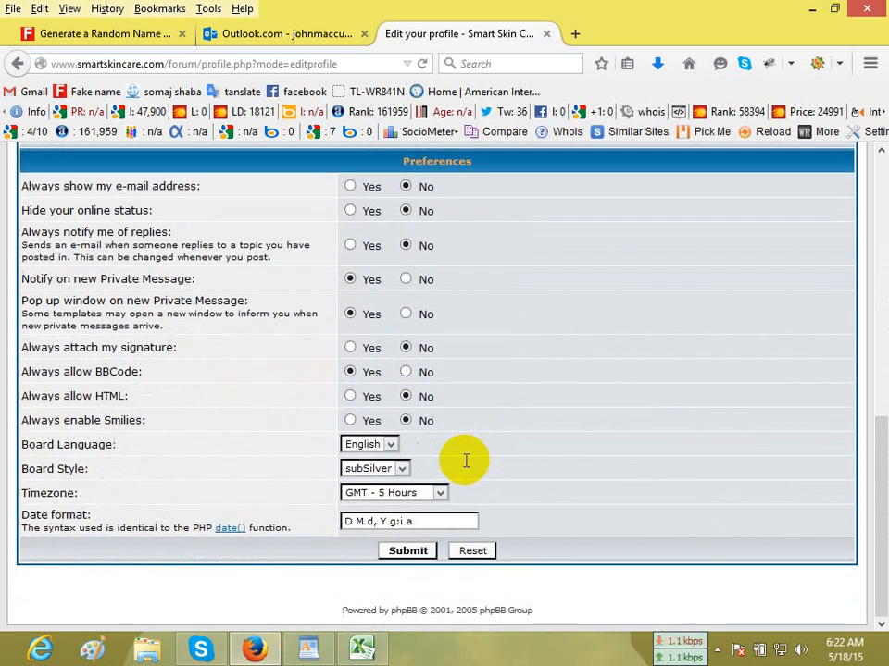
{"action": "scroll", "coordinate": [466, 466], "scroll_direction": "up", "scroll_amount": 8}
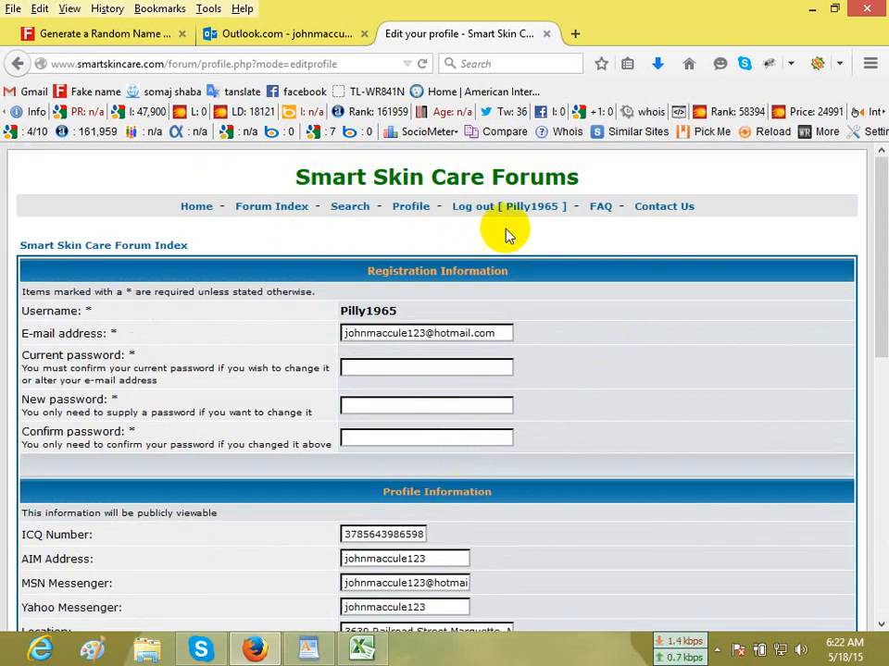
{"action": "scroll", "coordinate": [406, 408], "scroll_direction": "down", "scroll_amount": 3}
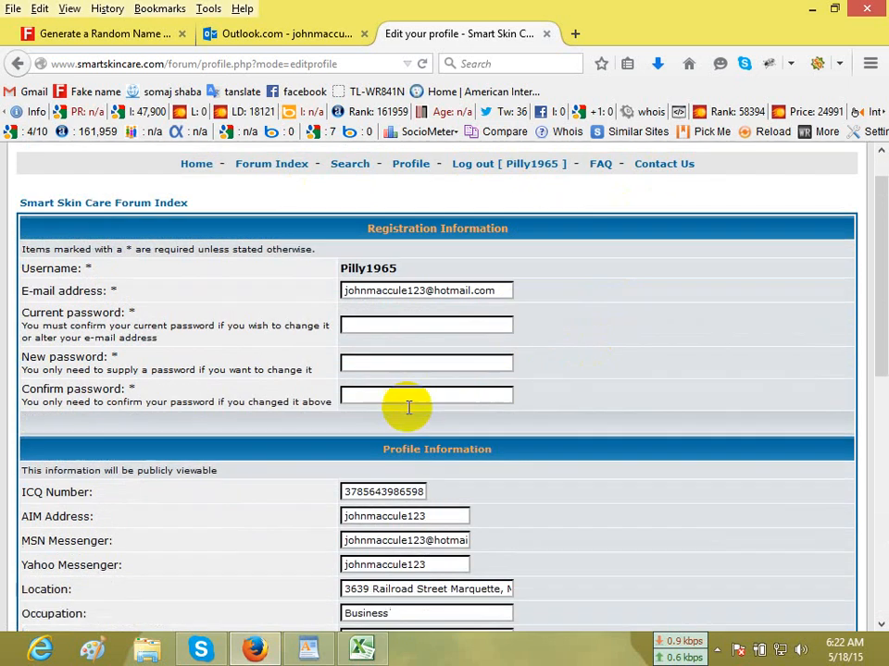
{"action": "scroll", "coordinate": [467, 355], "scroll_direction": "down", "scroll_amount": 4}
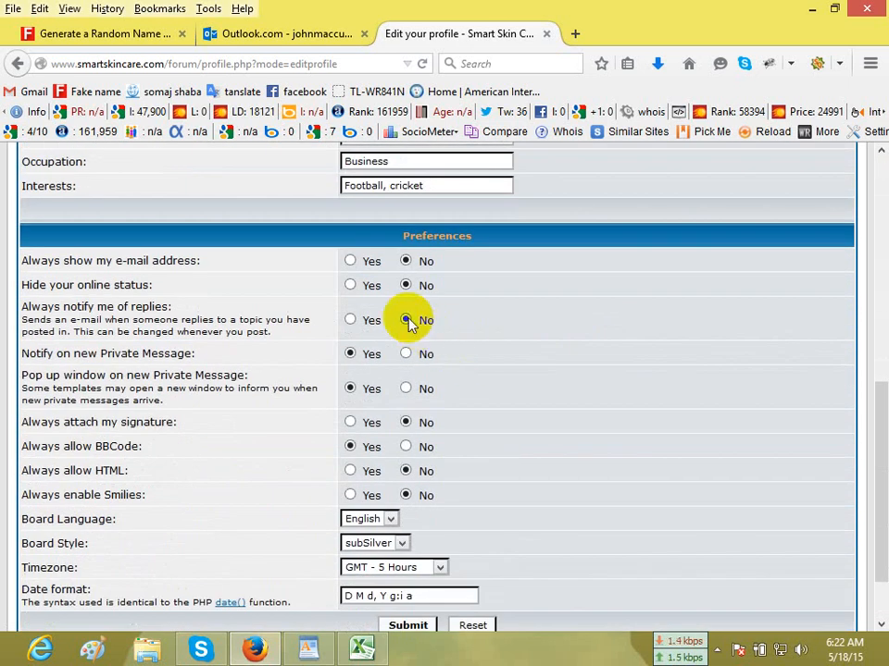
{"action": "scroll", "coordinate": [437, 611], "scroll_direction": "down", "scroll_amount": 2}
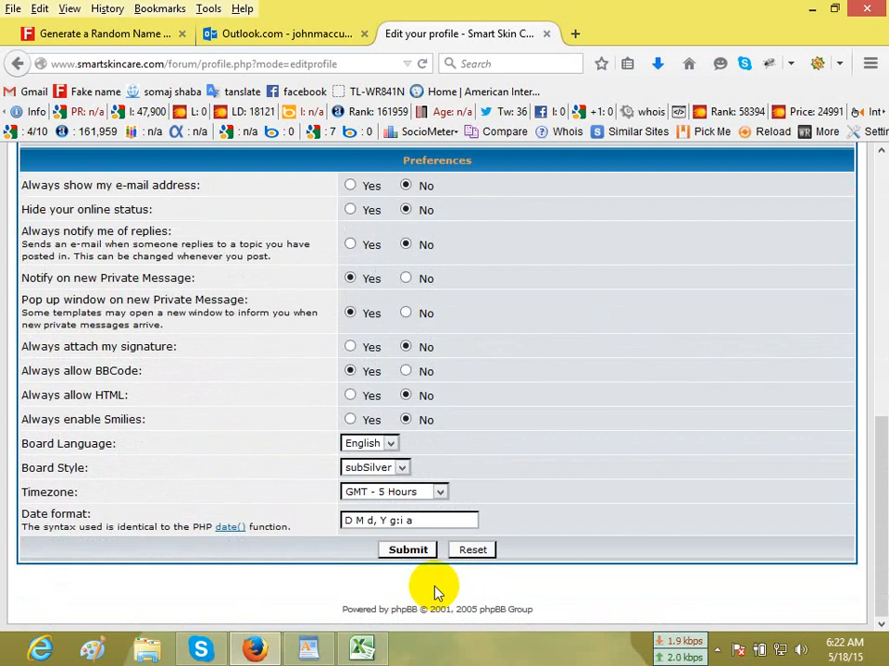
{"action": "scroll", "coordinate": [437, 593], "scroll_direction": "up", "scroll_amount": 15}
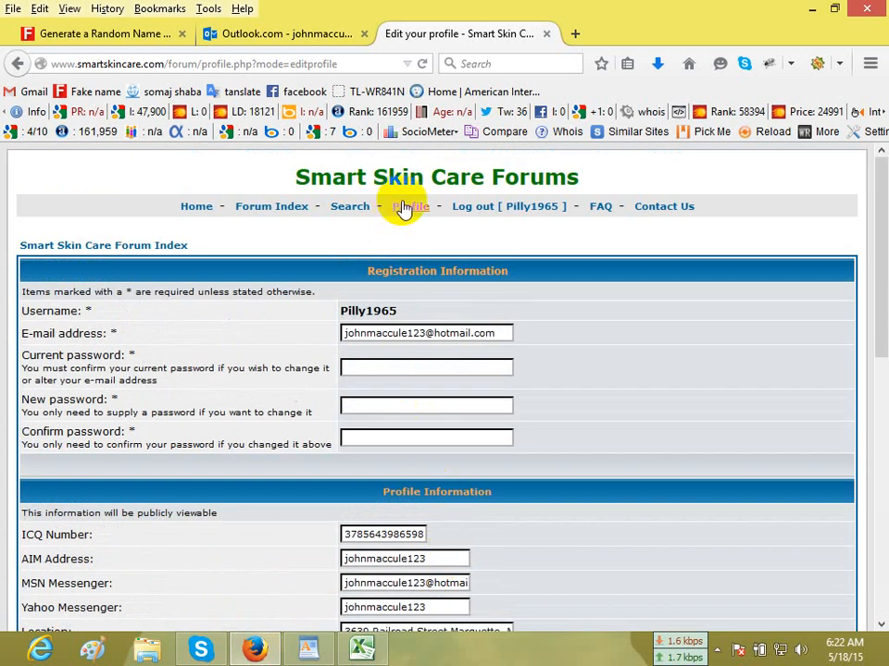
Return to the forum index, browse its categories and open the Basic Skin Care / Skin Health Maintenance forum.
{"action": "left_click", "coordinate": [259, 208]}
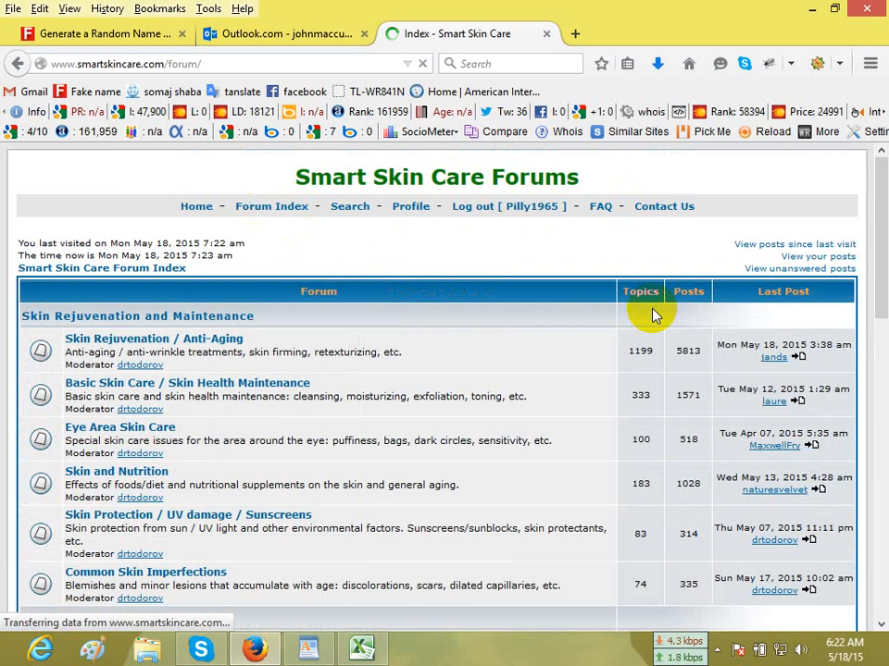
{"action": "scroll", "coordinate": [653, 315], "scroll_direction": "down", "scroll_amount": 8}
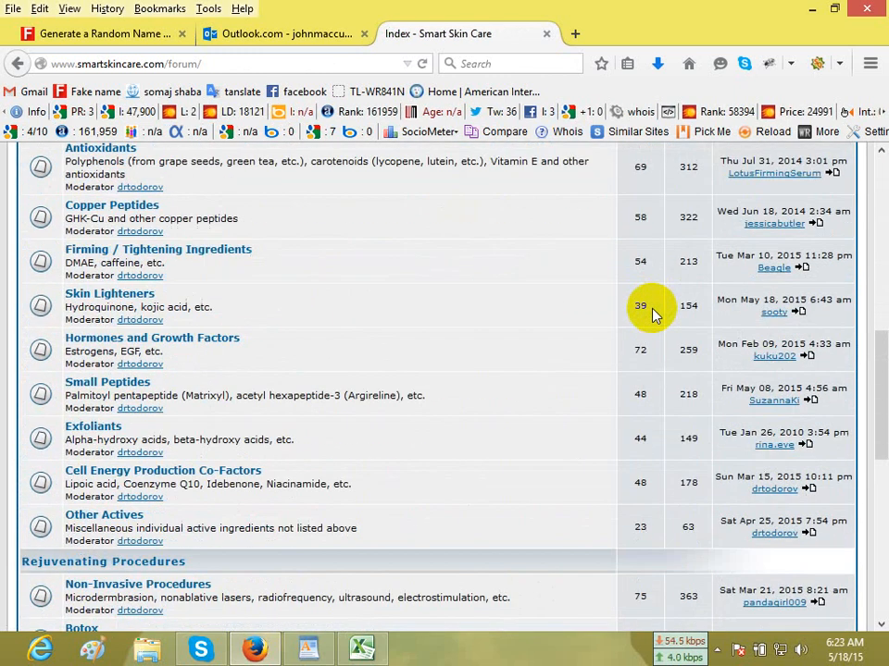
{"action": "scroll", "coordinate": [652, 315], "scroll_direction": "down", "scroll_amount": 6}
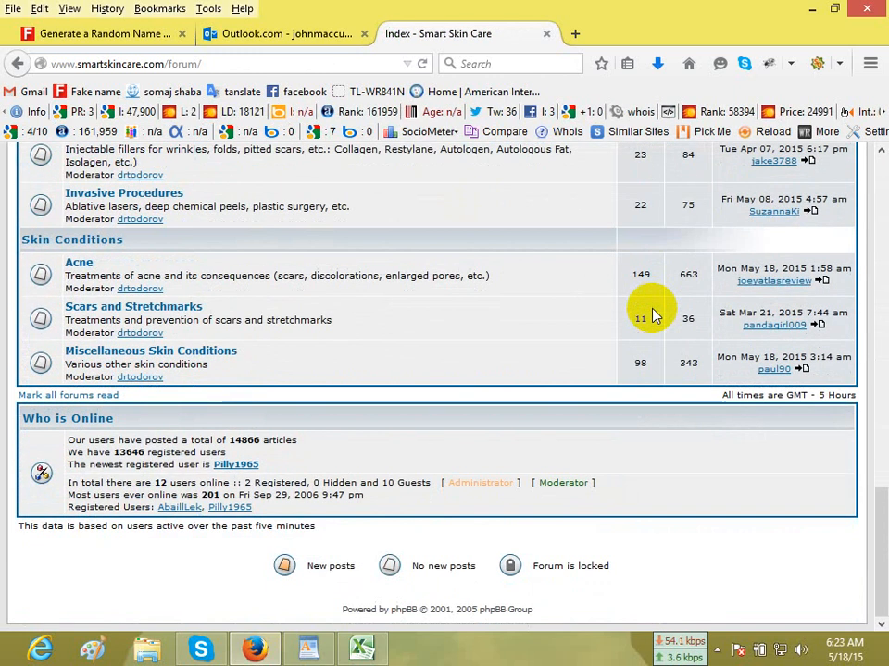
{"action": "scroll", "coordinate": [653, 314], "scroll_direction": "up", "scroll_amount": 14}
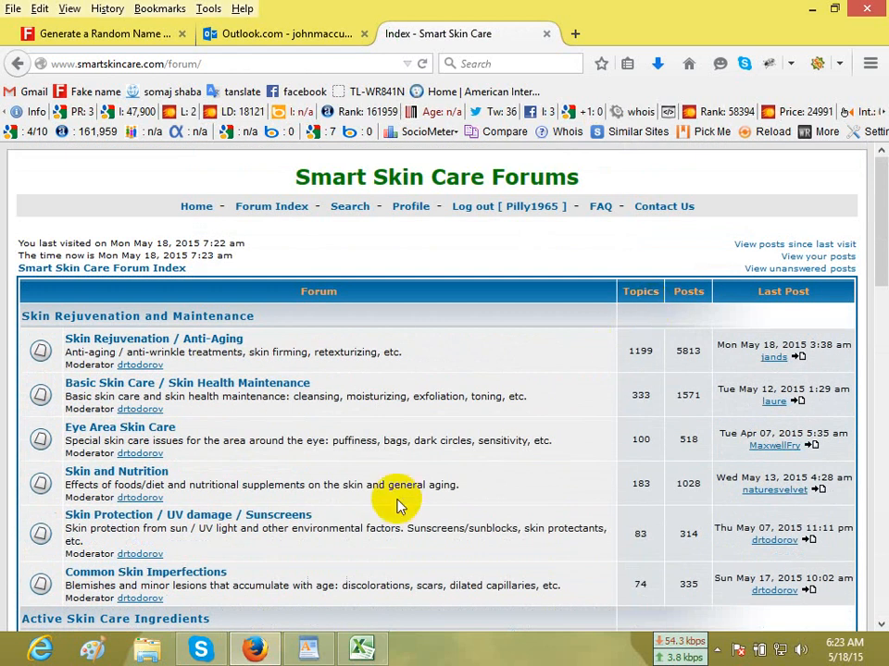
{"action": "scroll", "coordinate": [227, 353], "scroll_direction": "down", "scroll_amount": 1}
{"action": "scroll", "coordinate": [227, 353], "scroll_direction": "down", "scroll_amount": 1}
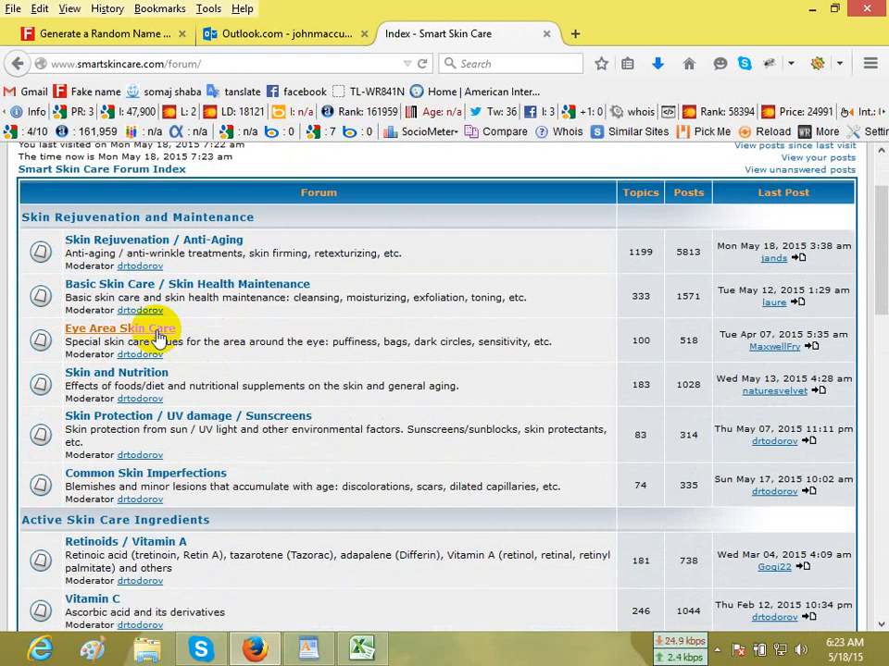
{"action": "left_click", "coordinate": [198, 289]}
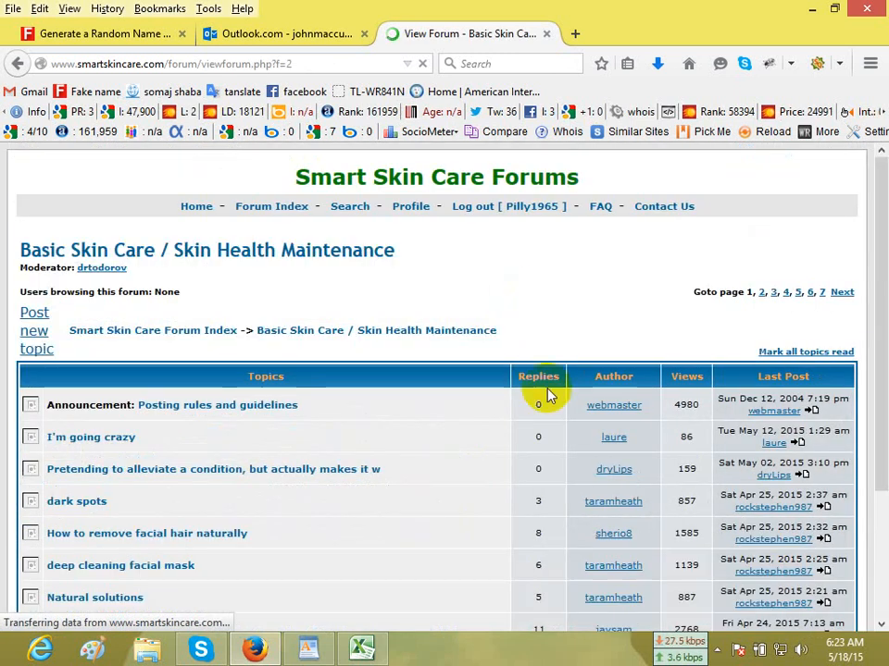
Start a new topic in the Basic Skin Care / Skin Health Maintenance forum.
{"action": "scroll", "coordinate": [546, 414], "scroll_direction": "down", "scroll_amount": 2}
{"action": "scroll", "coordinate": [546, 414], "scroll_direction": "up", "scroll_amount": 2}
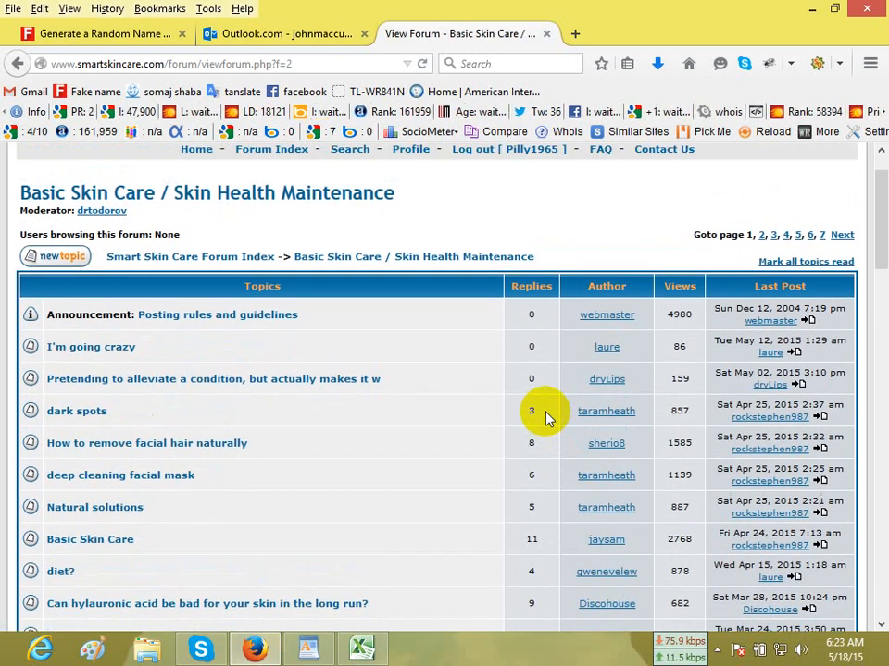
{"action": "left_click", "coordinate": [60, 314]}
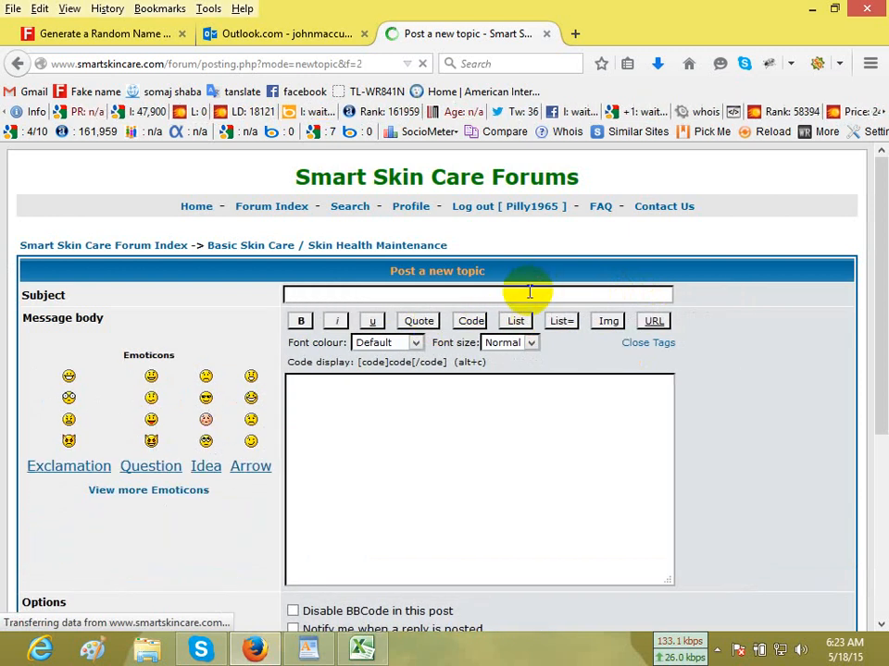
Copy the keyword "skin care at home" from the WordPad document into the new topic's Subject field in Firefox.
{"action": "left_click", "coordinate": [311, 646]}
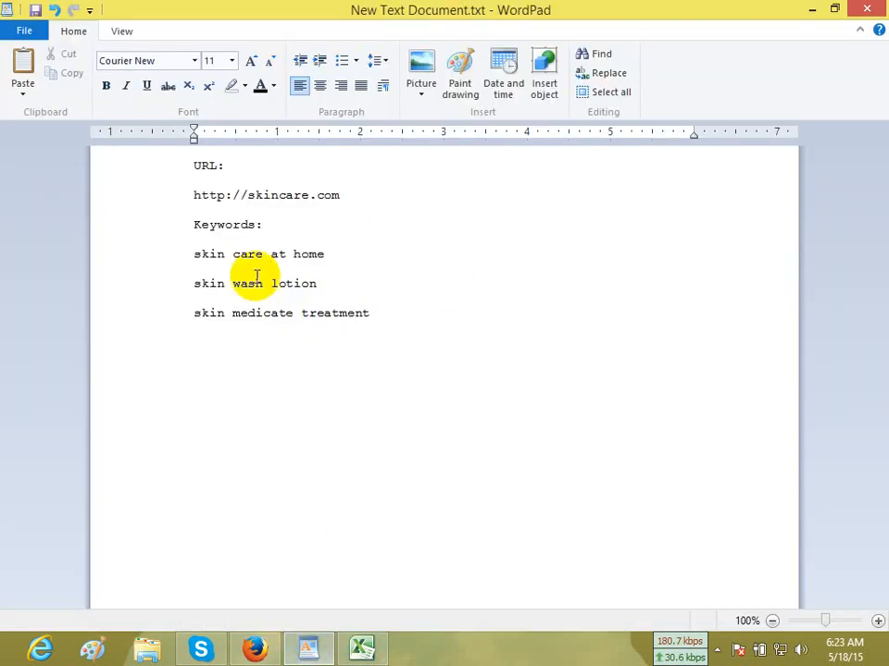
{"action": "left_click", "coordinate": [182, 259]}
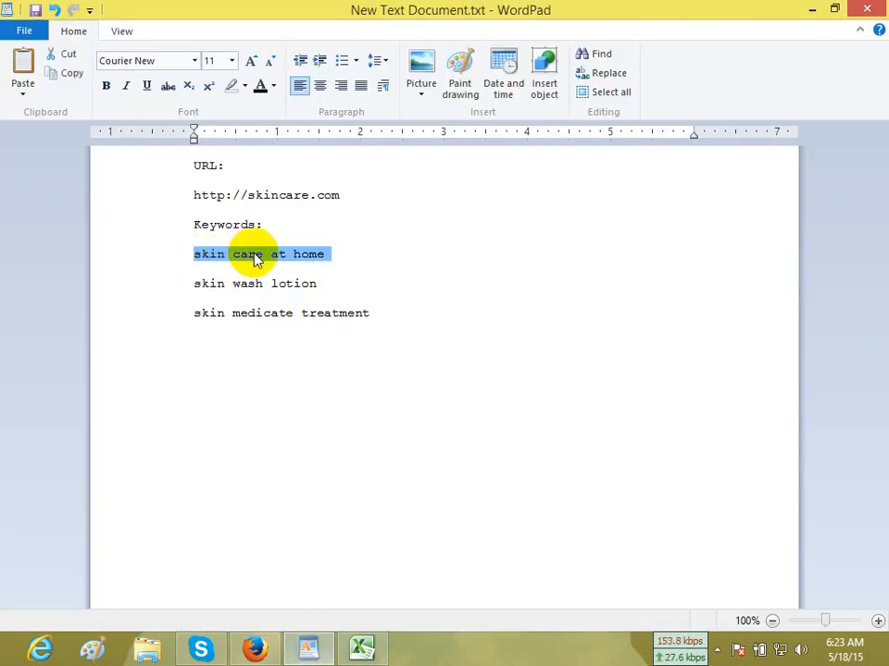
{"action": "left_click", "coordinate": [253, 648]}
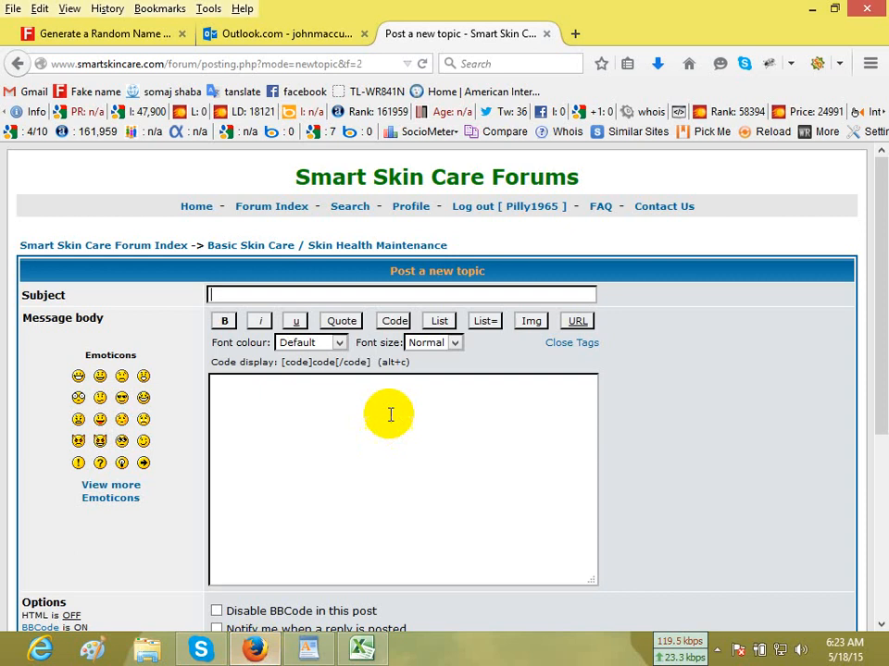
{"action": "left_click", "coordinate": [332, 297]}
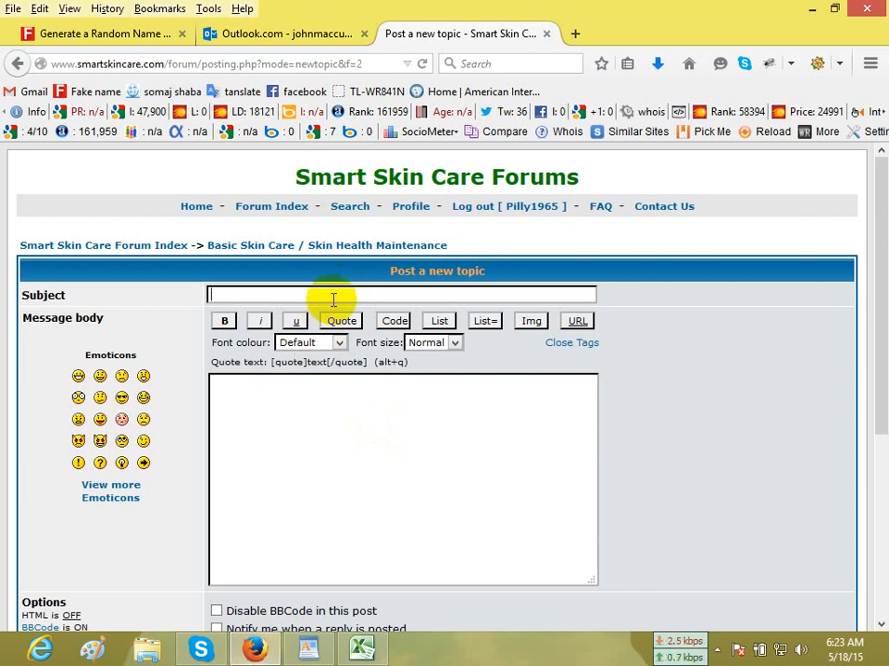
{"action": "left_click", "coordinate": [283, 405]}
{"action": "scroll", "coordinate": [596, 318], "scroll_direction": "down", "scroll_amount": 4}
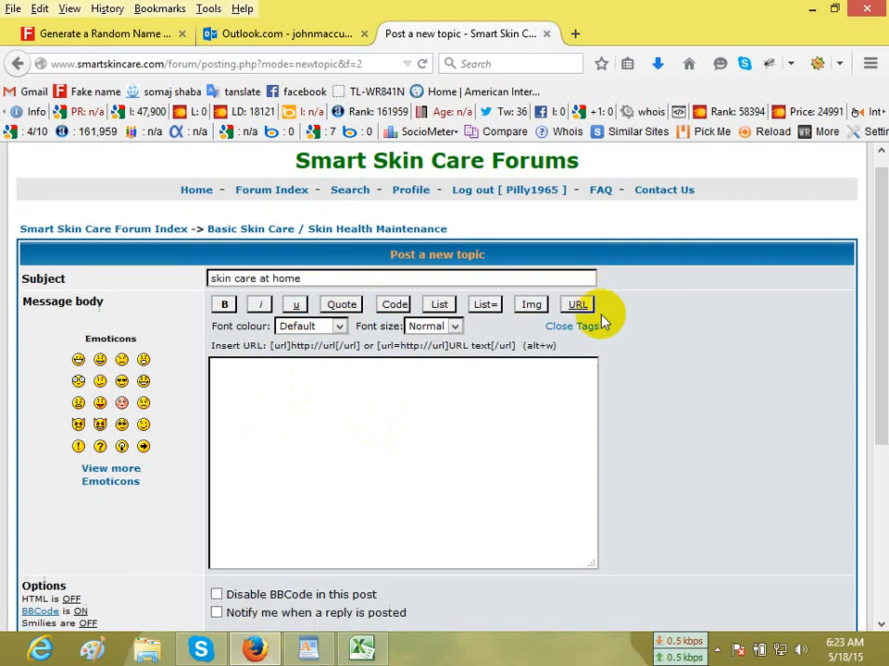
{"action": "scroll", "coordinate": [358, 220], "scroll_direction": "up", "scroll_amount": 4}
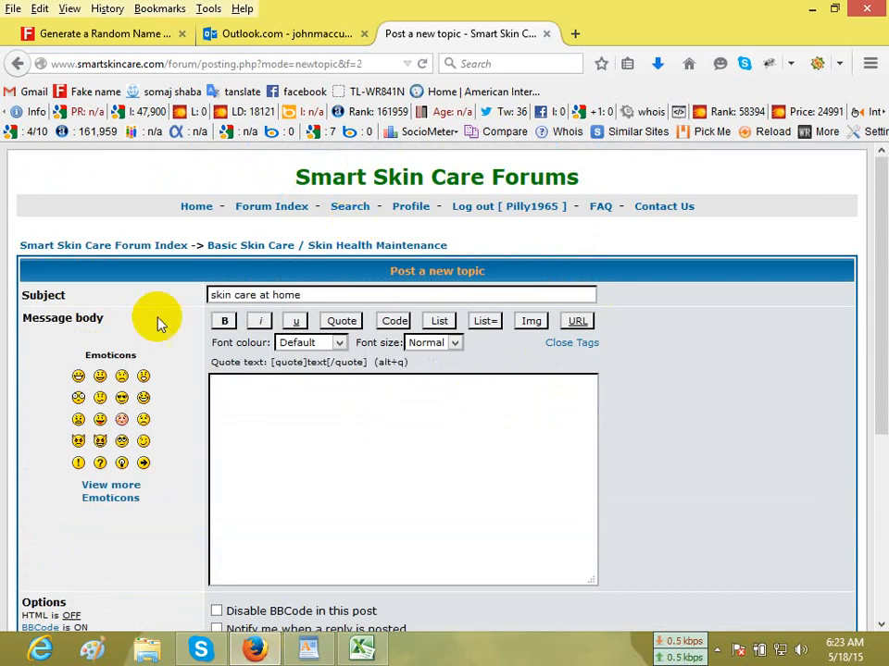
Begin the new topic's message body with the word "Everybody".
{"action": "left_click_drag", "start_coordinate": [308, 295], "coordinate": [109, 331]}
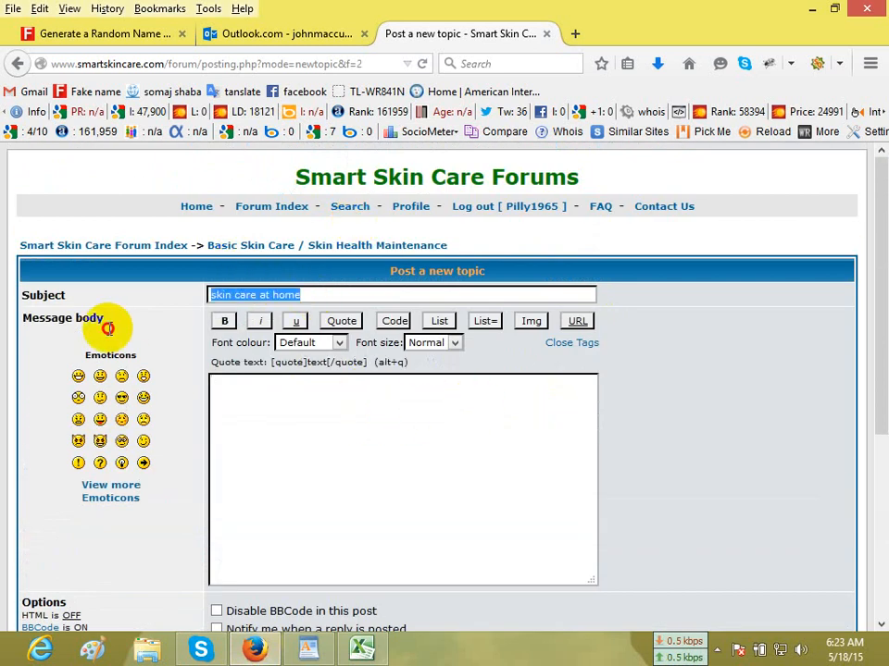
{"action": "left_click", "coordinate": [317, 446]}
{"action": "scroll", "coordinate": [450, 438], "scroll_direction": "down", "scroll_amount": 6}
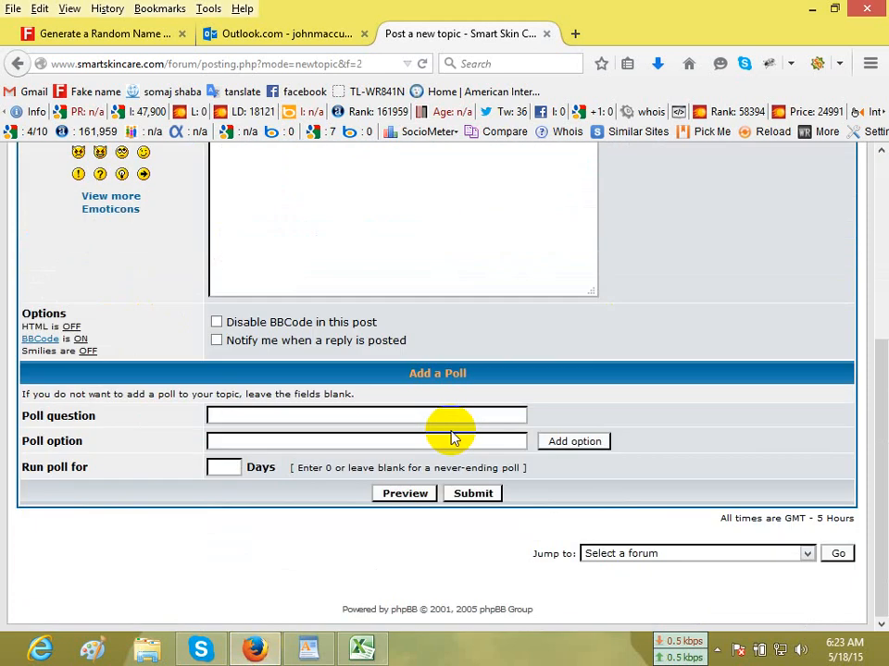
{"action": "scroll", "coordinate": [336, 393], "scroll_direction": "up", "scroll_amount": 5}
{"action": "scroll", "coordinate": [338, 394], "scroll_direction": "down", "scroll_amount": 5}
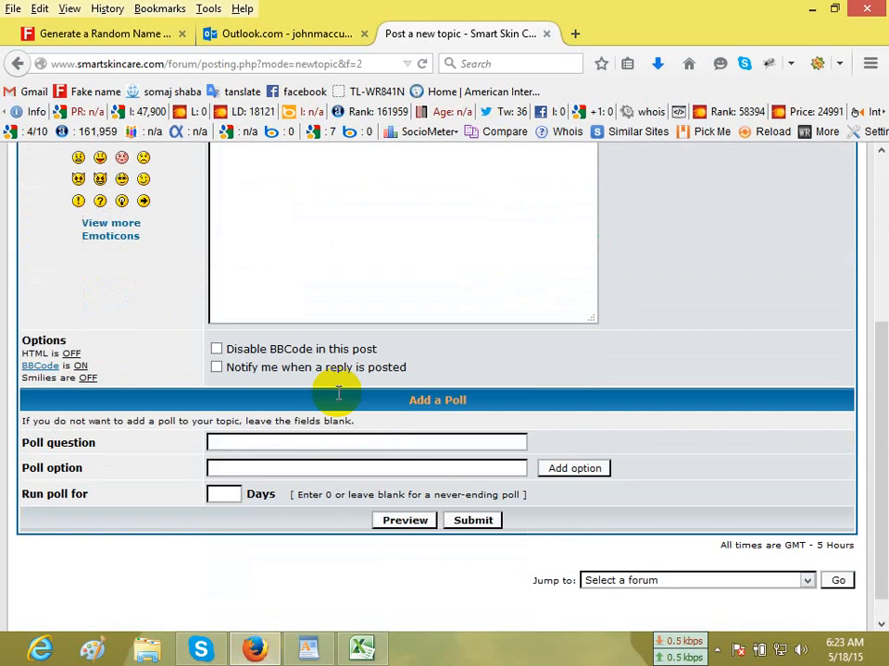
{"action": "scroll", "coordinate": [338, 393], "scroll_direction": "down", "scroll_amount": 1}
{"action": "scroll", "coordinate": [345, 276], "scroll_direction": "up", "scroll_amount": 5}
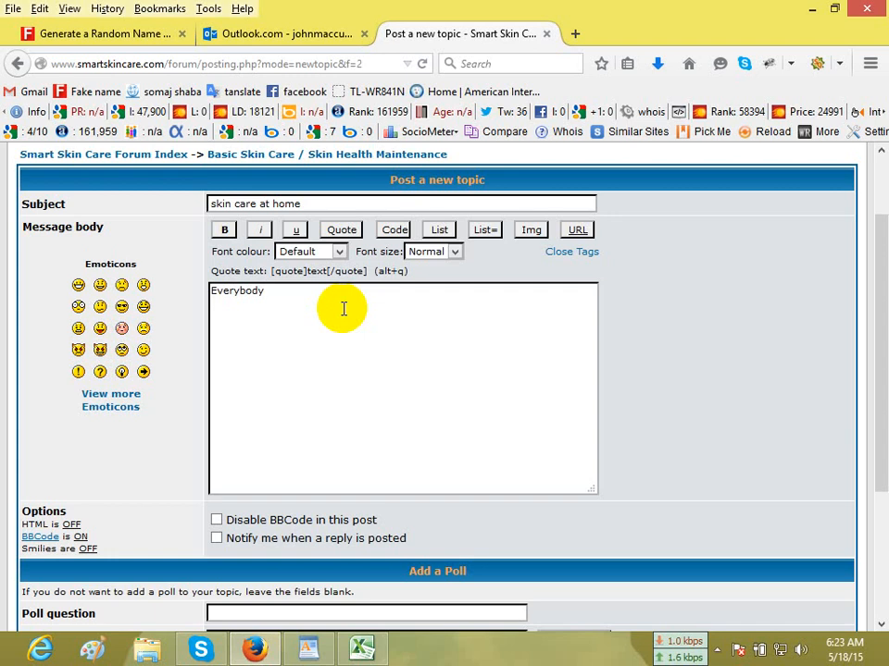
Copy the subject keyword, search Google for "bestfreespinner" in a new browser tab and open the Best Free Spinner site.
{"action": "left_click_drag", "start_coordinate": [310, 204], "coordinate": [91, 196]}
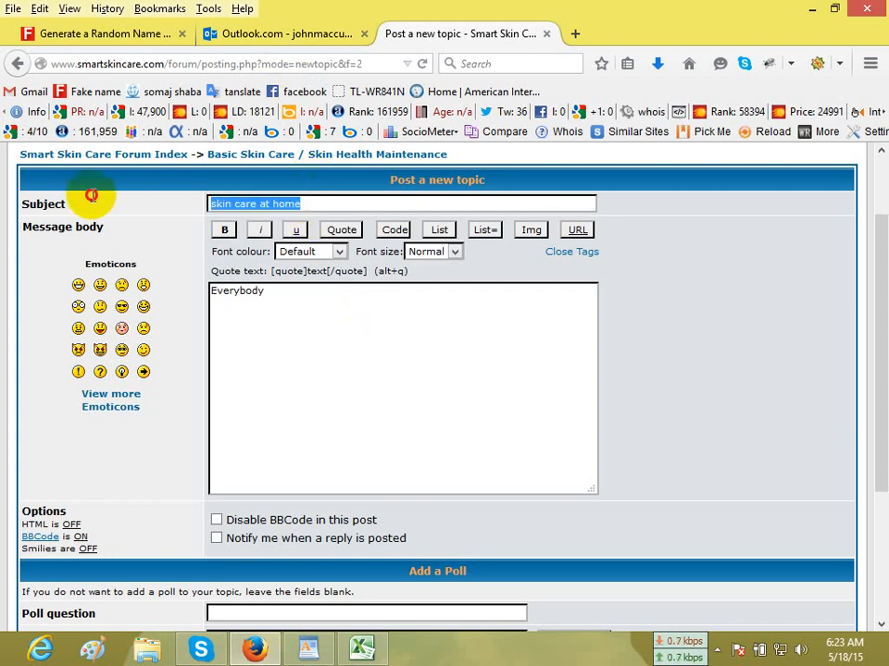
{"action": "left_click", "coordinate": [575, 36]}
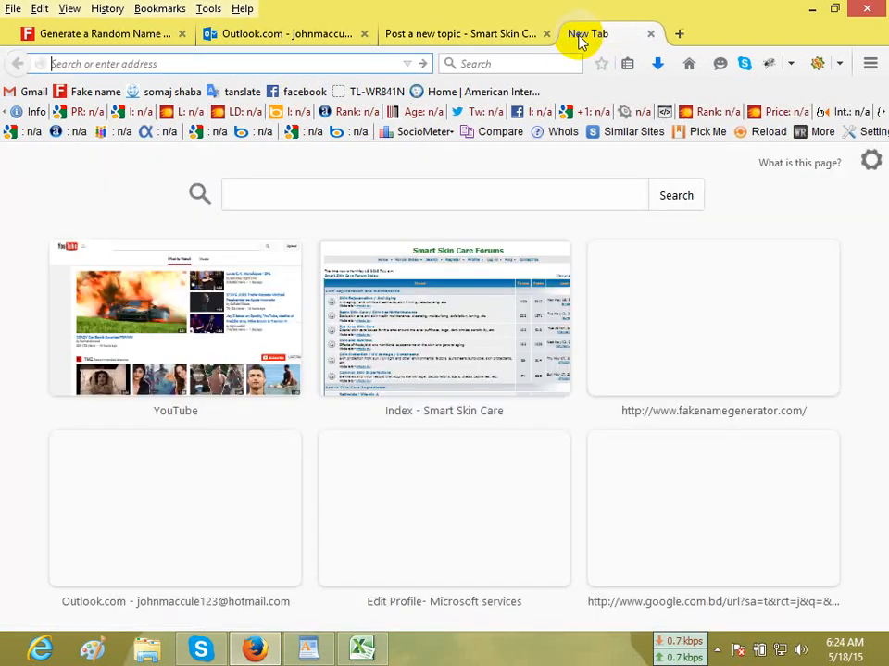
{"action": "left_click", "coordinate": [692, 65]}
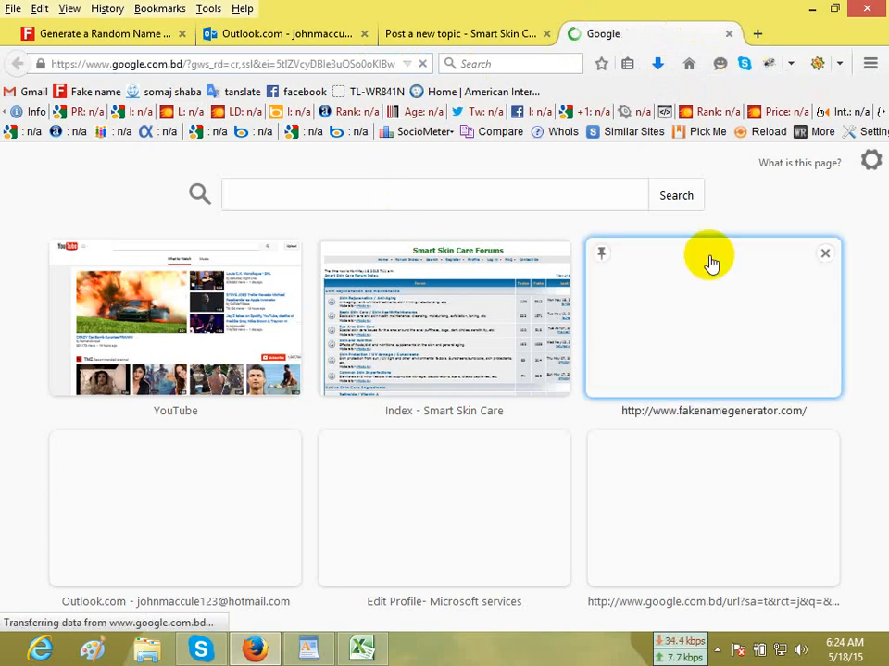
{"action": "left_click", "coordinate": [448, 429]}
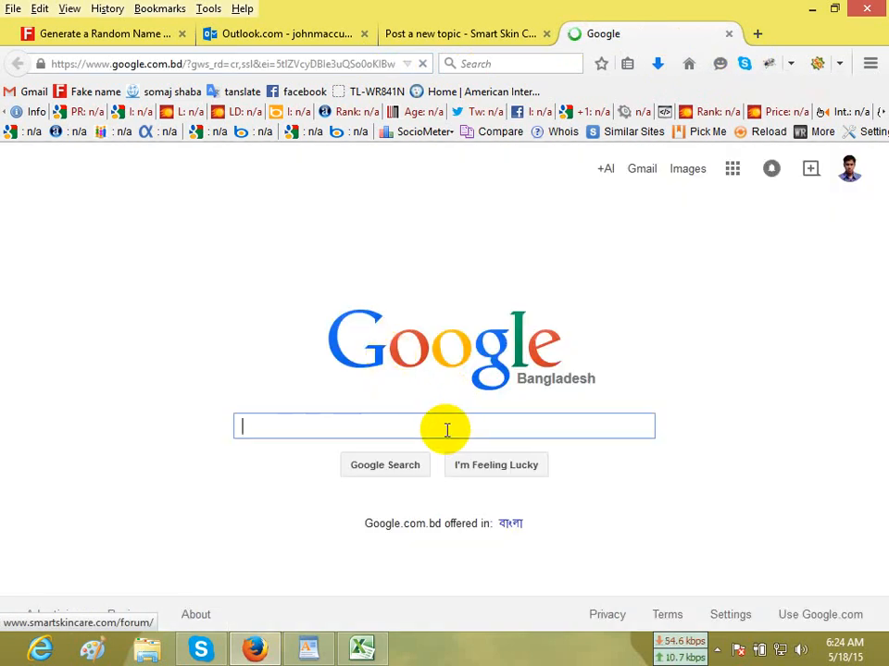
{"action": "type", "text": "bestfreespi"}
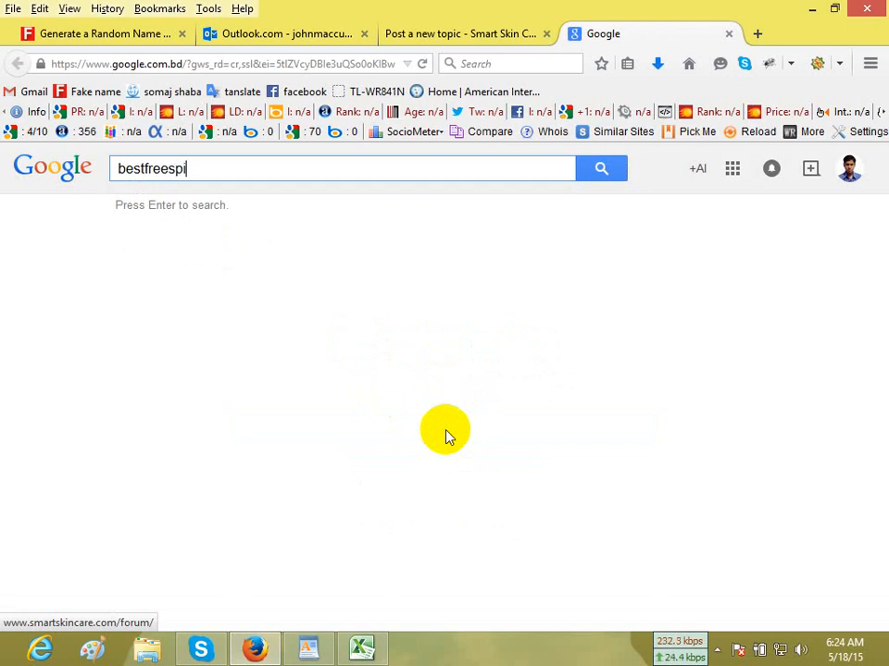
{"action": "type", "text": "nner"}
{"action": "key", "text": "Return"}
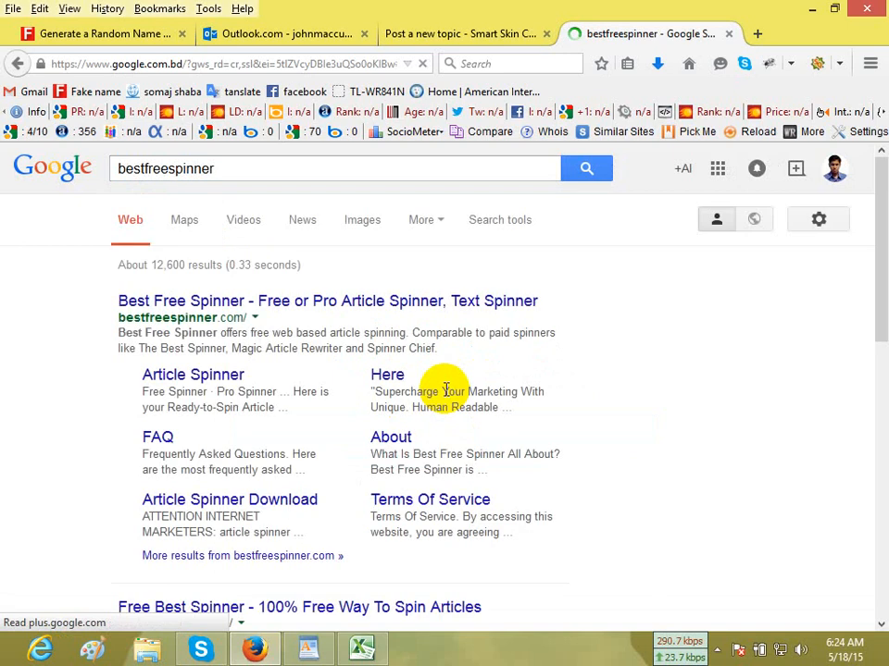
{"action": "left_click", "coordinate": [246, 307]}
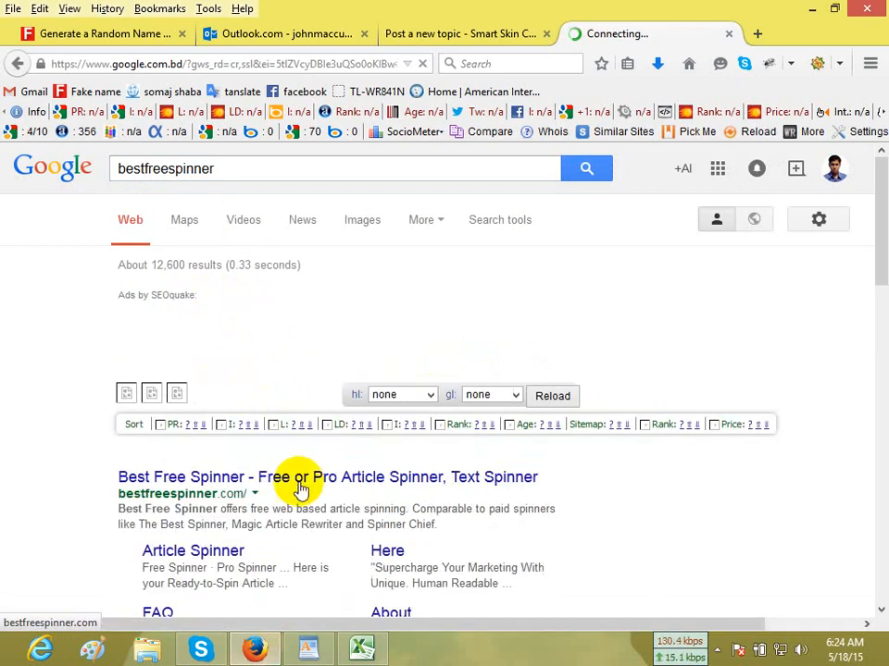
Open Google in another new browser tab and search for the keyword "skin care at home".
{"action": "left_click", "coordinate": [759, 36]}
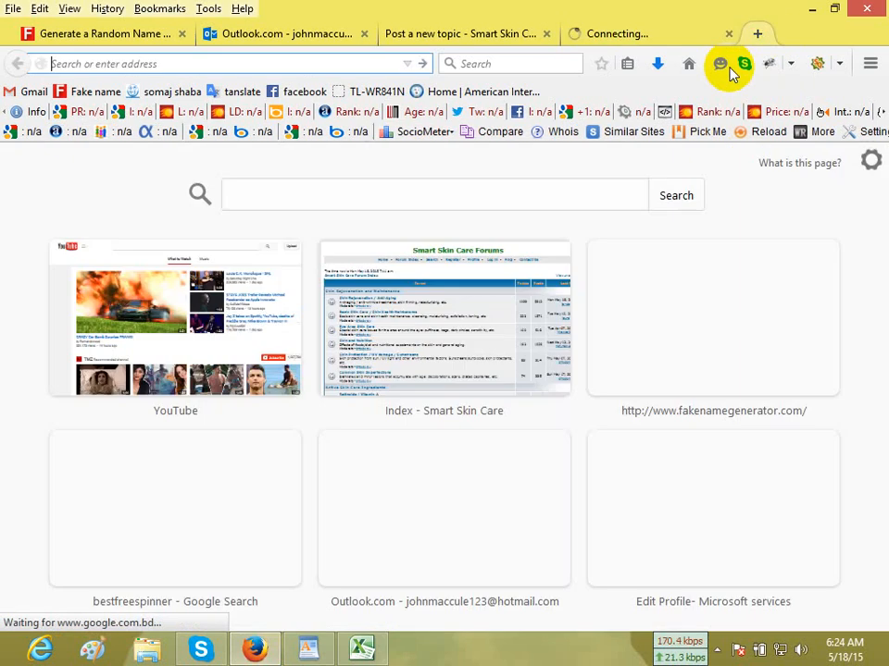
{"action": "left_click", "coordinate": [690, 65]}
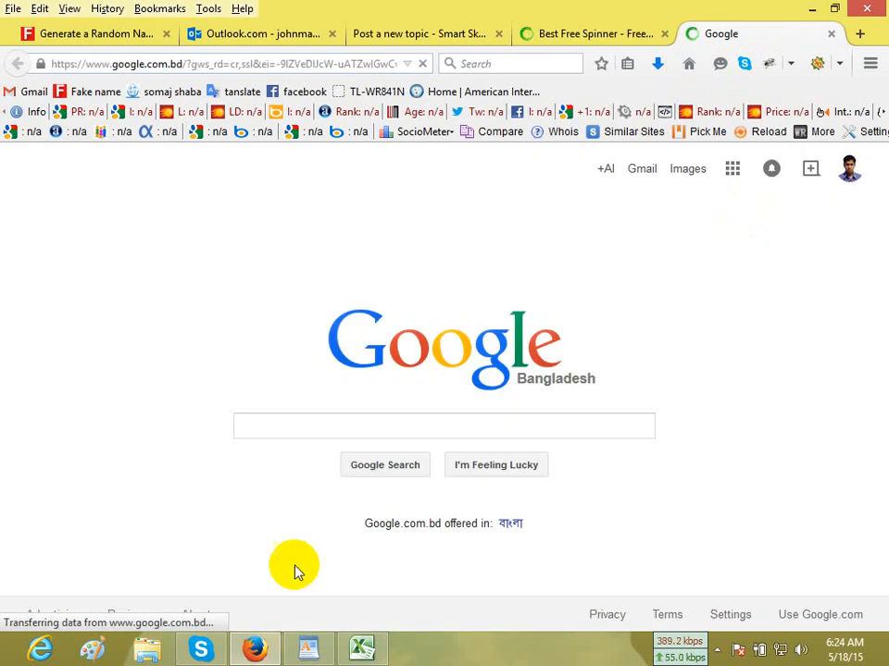
{"action": "left_click", "coordinate": [387, 466]}
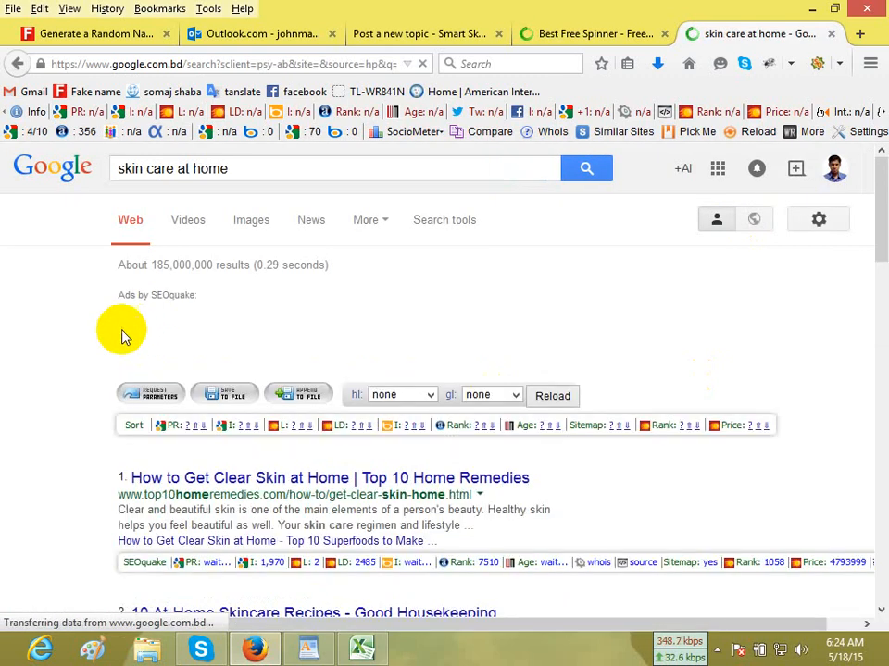
Open the search result "How to Get Clear Skin at Home | Top 10 Home Remedies" in its own tab and close the search results.
{"action": "scroll", "coordinate": [616, 451], "scroll_direction": "down", "scroll_amount": 3}
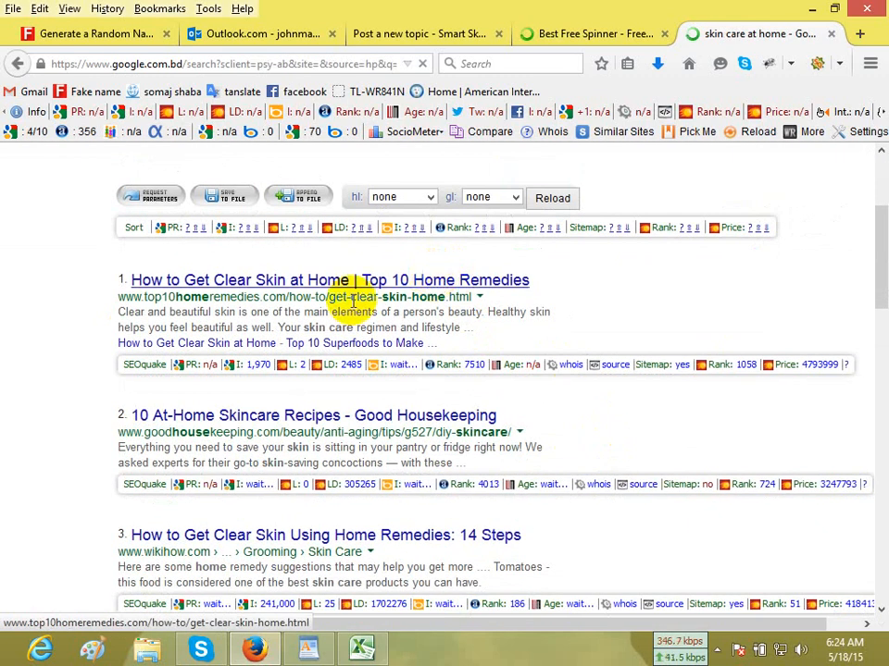
{"action": "left_click_drag", "start_coordinate": [119, 315], "coordinate": [511, 311]}
{"action": "right_click", "coordinate": [512, 285]}
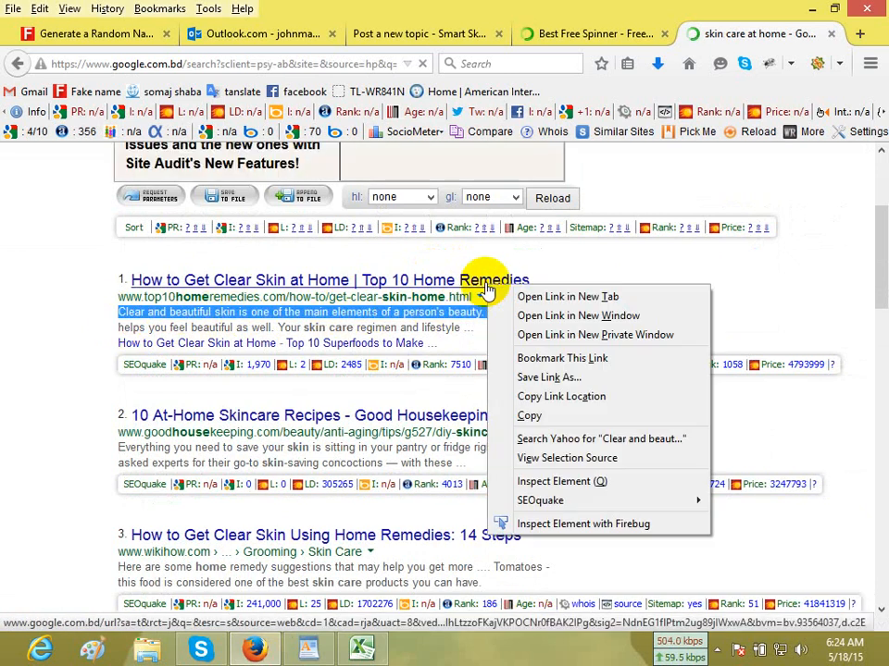
{"action": "left_click", "coordinate": [532, 298]}
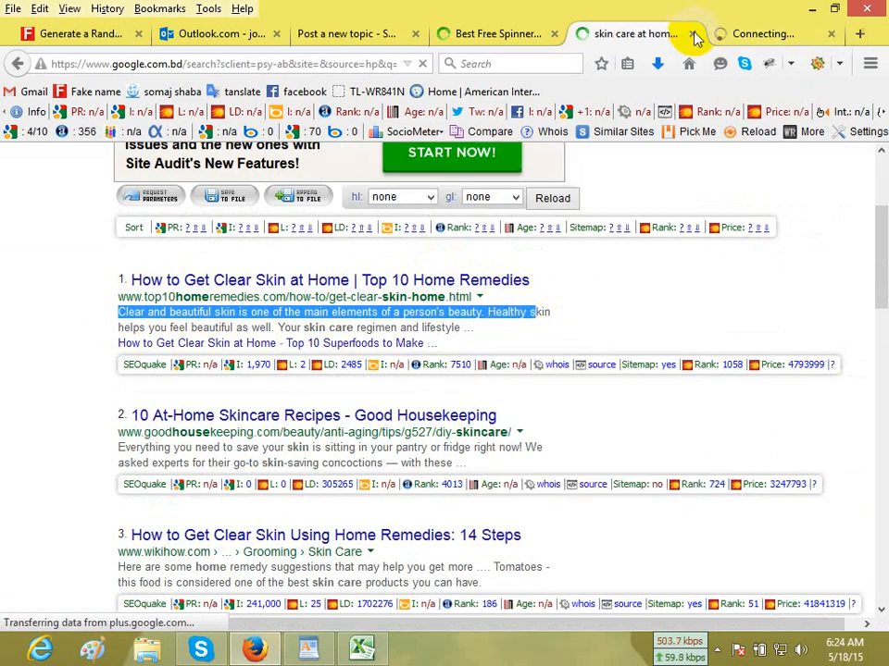
{"action": "left_click", "coordinate": [693, 35]}
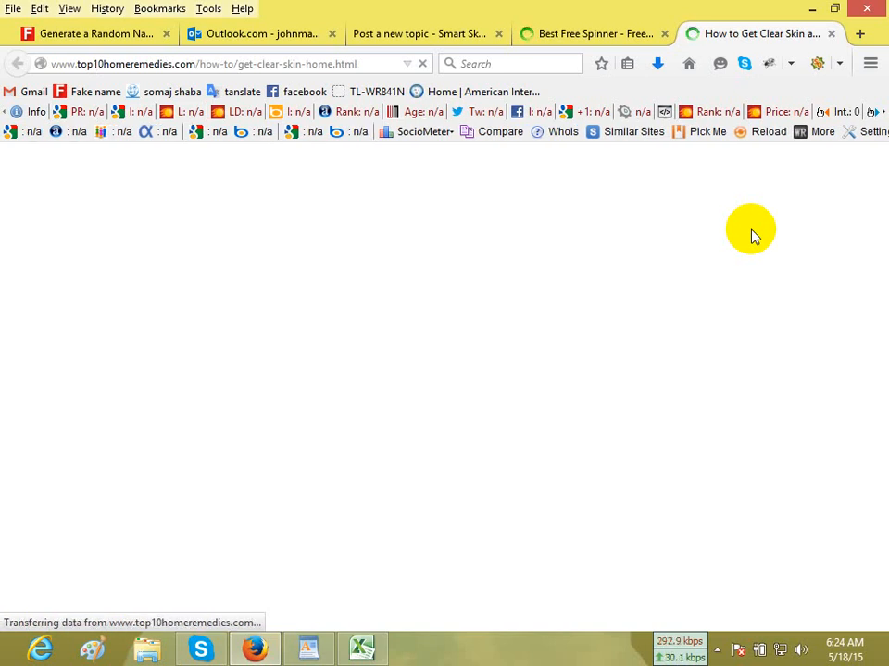
Copy the three introductory paragraphs of the "How to Get Clear Skin at Home" article.
{"action": "scroll", "coordinate": [752, 245], "scroll_direction": "down", "scroll_amount": 3}
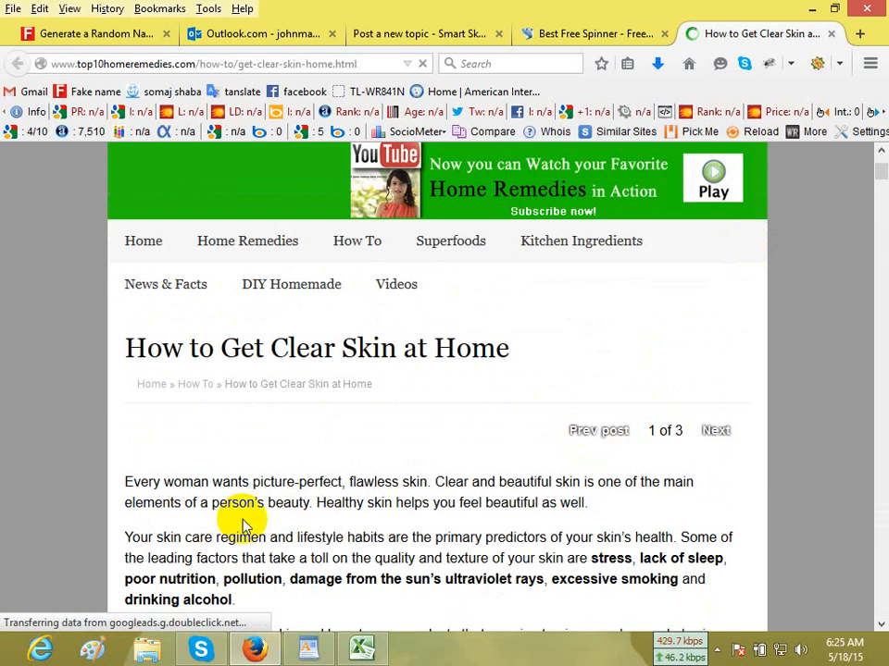
{"action": "scroll", "coordinate": [368, 514], "scroll_direction": "down", "scroll_amount": 2}
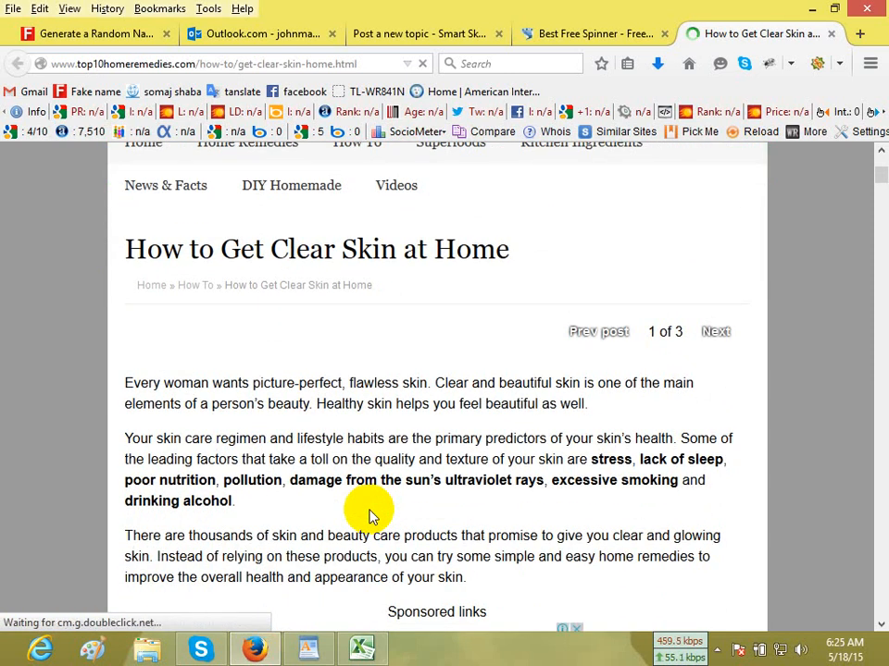
{"action": "scroll", "coordinate": [369, 514], "scroll_direction": "down", "scroll_amount": 5}
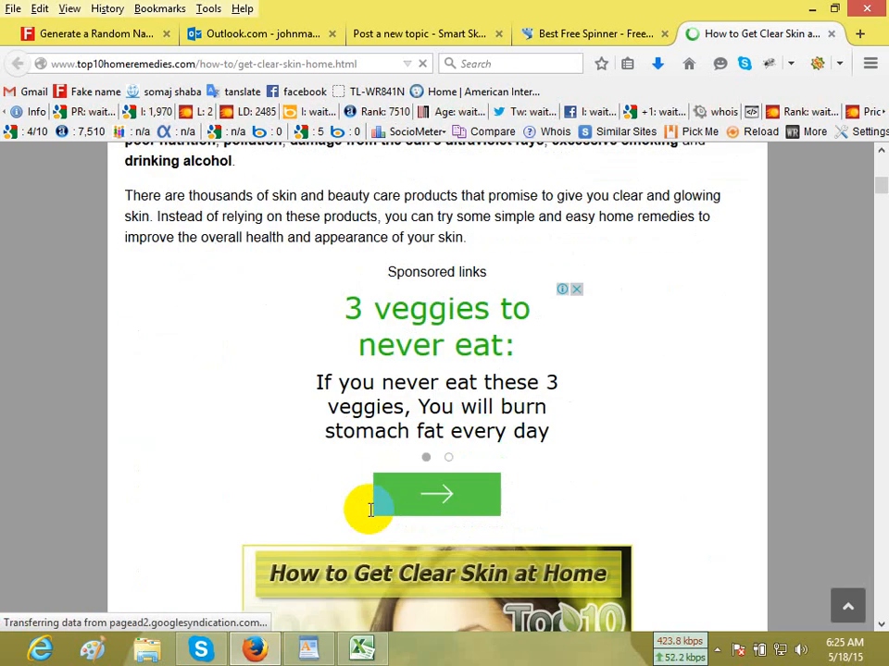
{"action": "scroll", "coordinate": [369, 510], "scroll_direction": "up", "scroll_amount": 3}
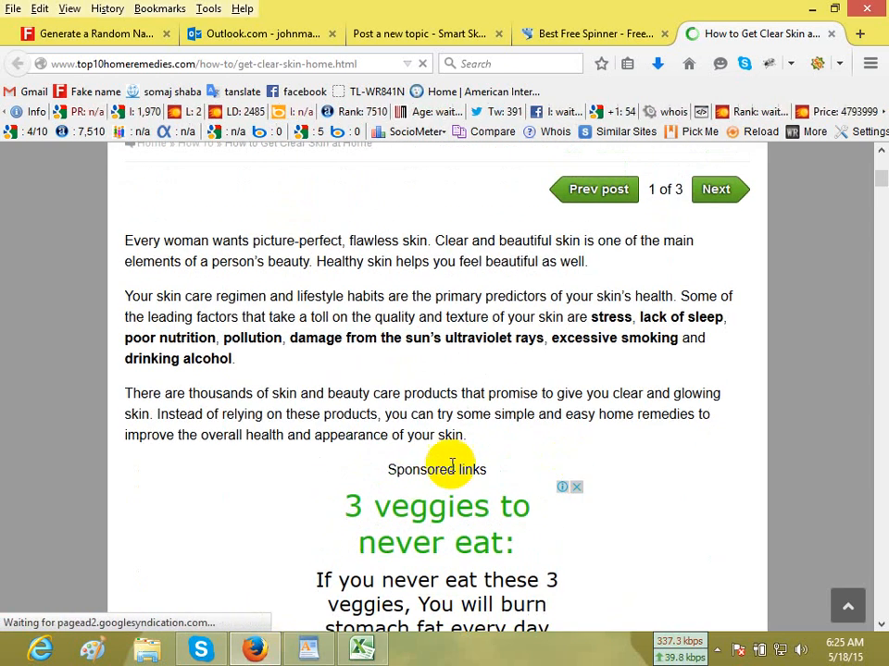
{"action": "left_click_drag", "start_coordinate": [480, 449], "coordinate": [127, 246]}
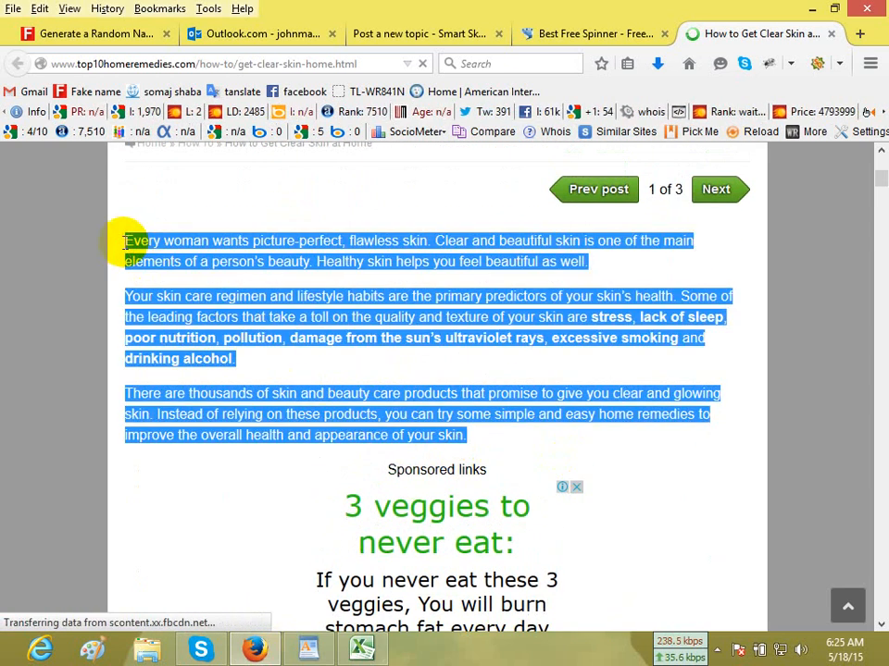
{"action": "right_click", "coordinate": [146, 243]}
{"action": "left_click", "coordinate": [183, 253]}
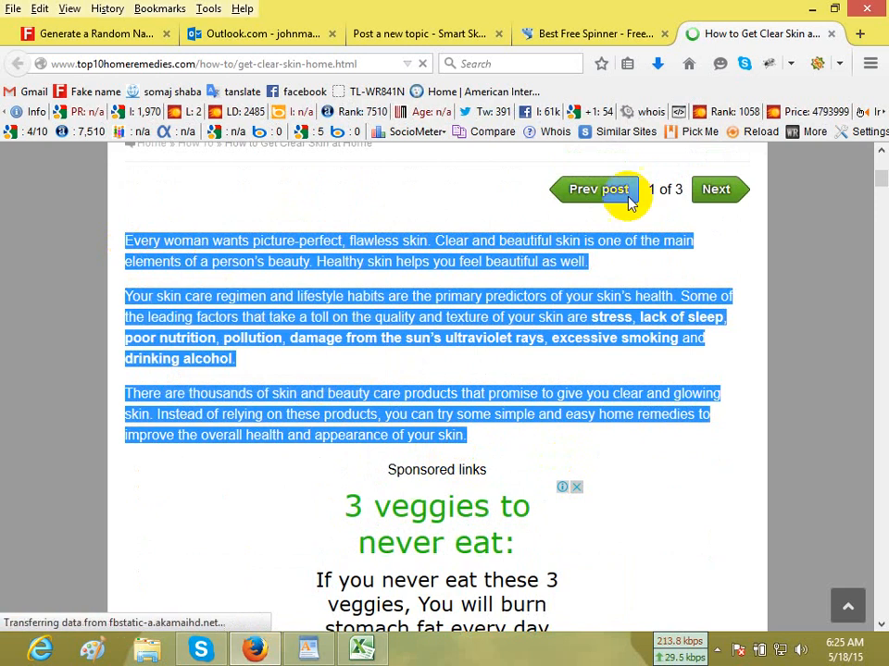
Paste the copied paragraphs into Best Free Spinner's article box and spin the article.
{"action": "left_click", "coordinate": [593, 37]}
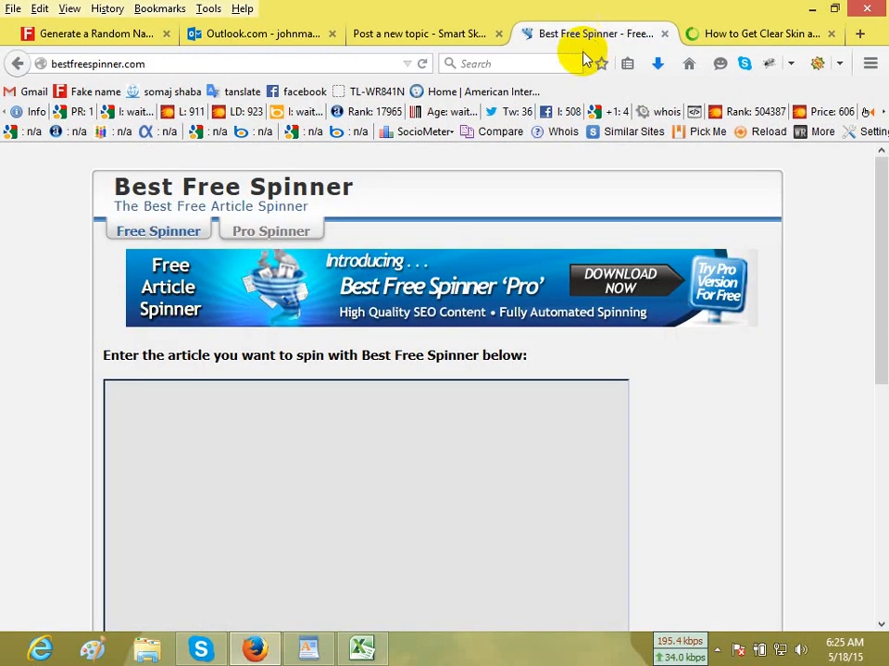
{"action": "scroll", "coordinate": [760, 429], "scroll_direction": "down", "scroll_amount": 4}
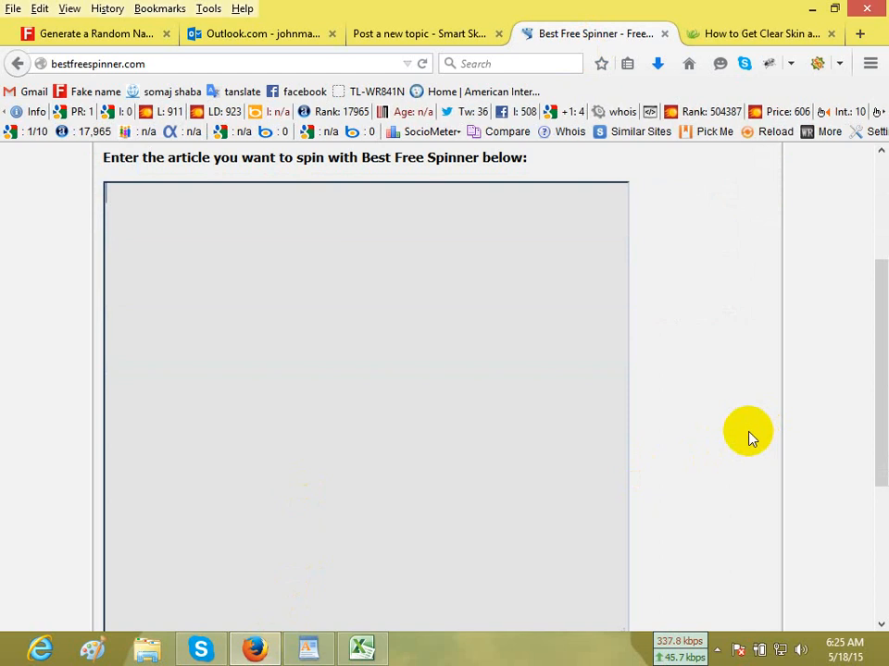
{"action": "key", "text": "ctrl+v"}
{"action": "scroll", "coordinate": [698, 382], "scroll_direction": "up", "scroll_amount": 4}
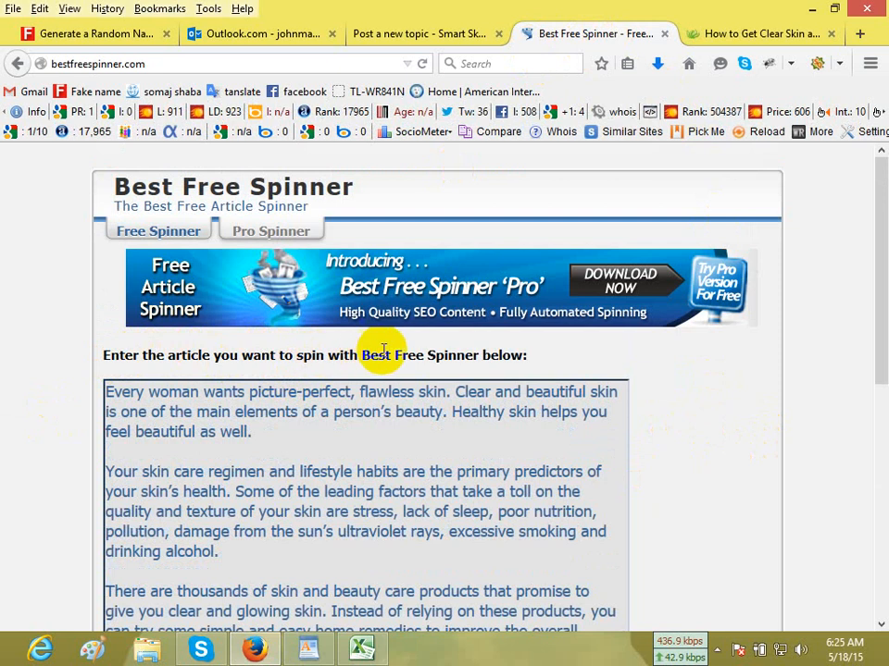
{"action": "scroll", "coordinate": [273, 552], "scroll_direction": "down", "scroll_amount": 2}
{"action": "scroll", "coordinate": [273, 552], "scroll_direction": "down", "scroll_amount": 8}
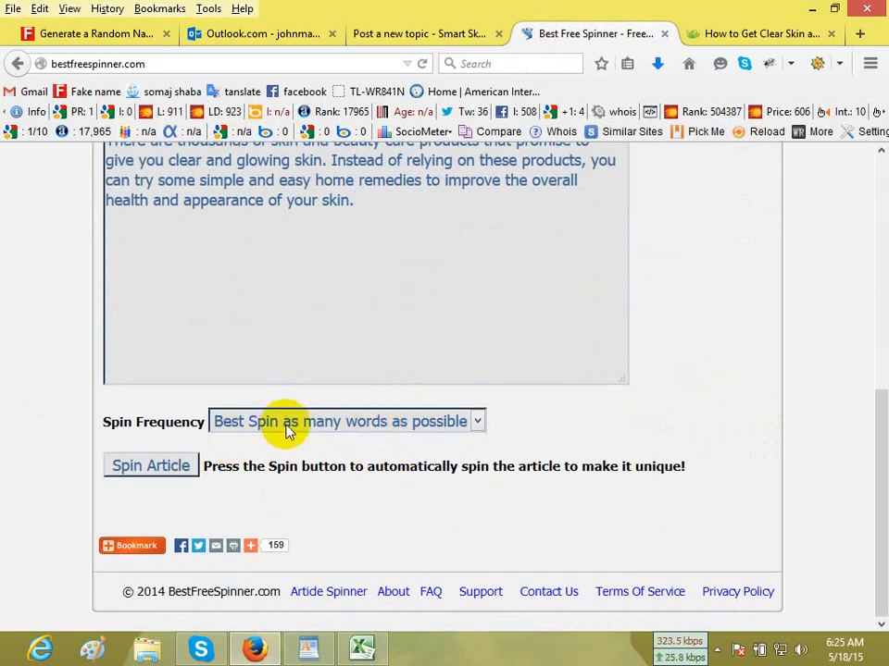
{"action": "left_click", "coordinate": [158, 469]}
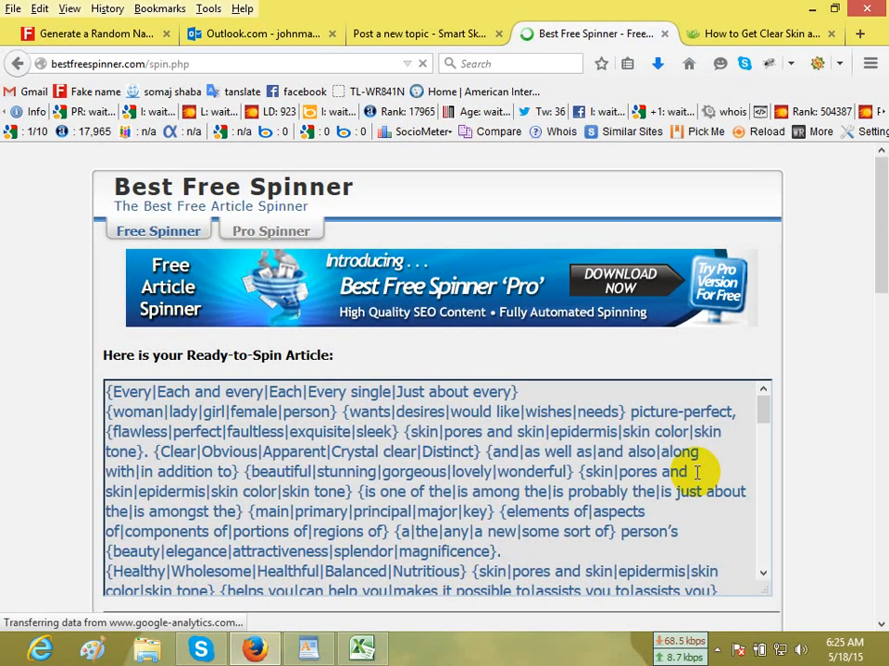
Compare the spun article with the source text and copy all three original paragraphs from the spinner's article entry box.
{"action": "scroll", "coordinate": [713, 527], "scroll_direction": "down", "scroll_amount": 8}
{"action": "scroll", "coordinate": [838, 426], "scroll_direction": "down", "scroll_amount": 5}
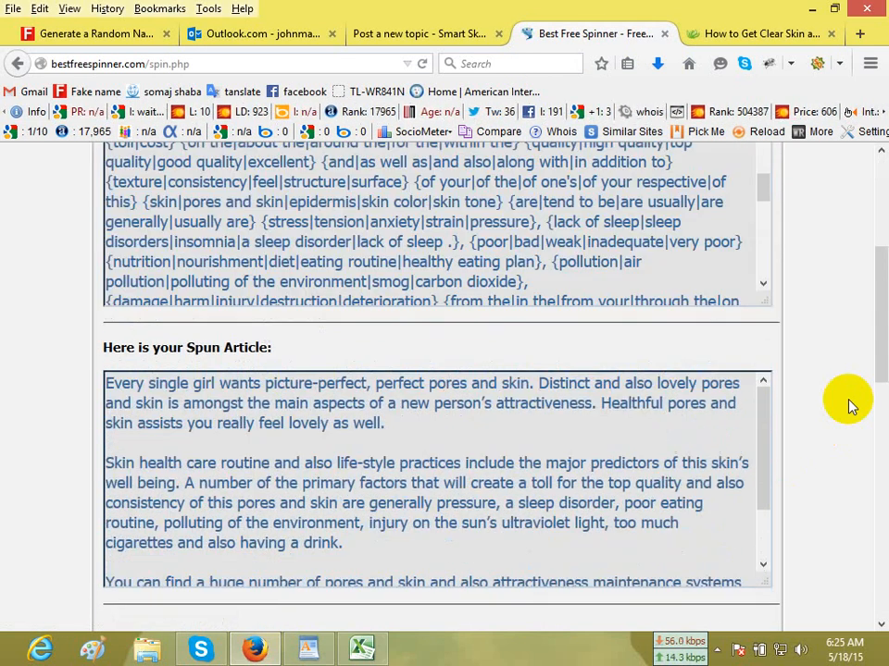
{"action": "scroll", "coordinate": [850, 406], "scroll_direction": "down", "scroll_amount": 6}
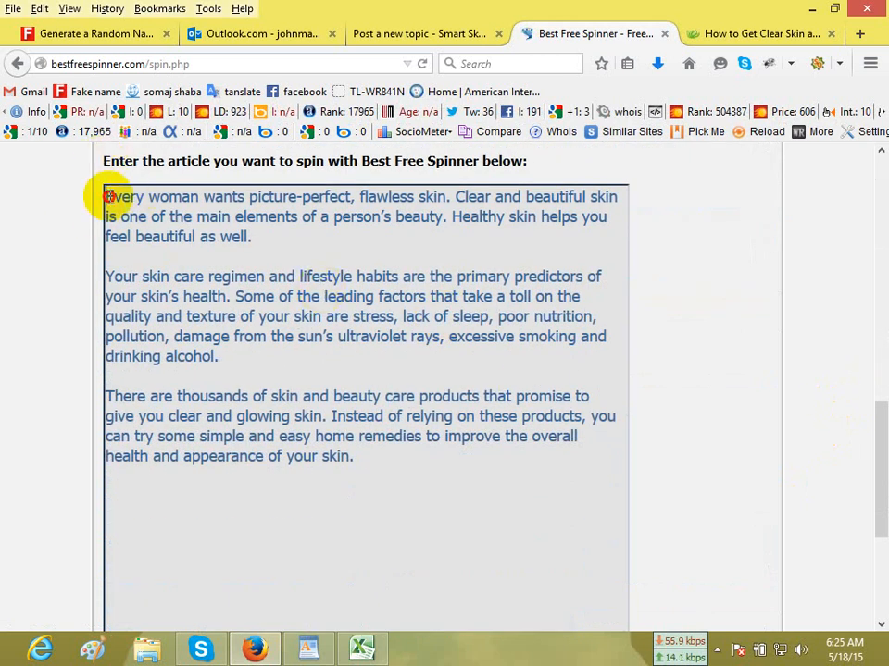
{"action": "left_click_drag", "start_coordinate": [108, 196], "coordinate": [448, 477]}
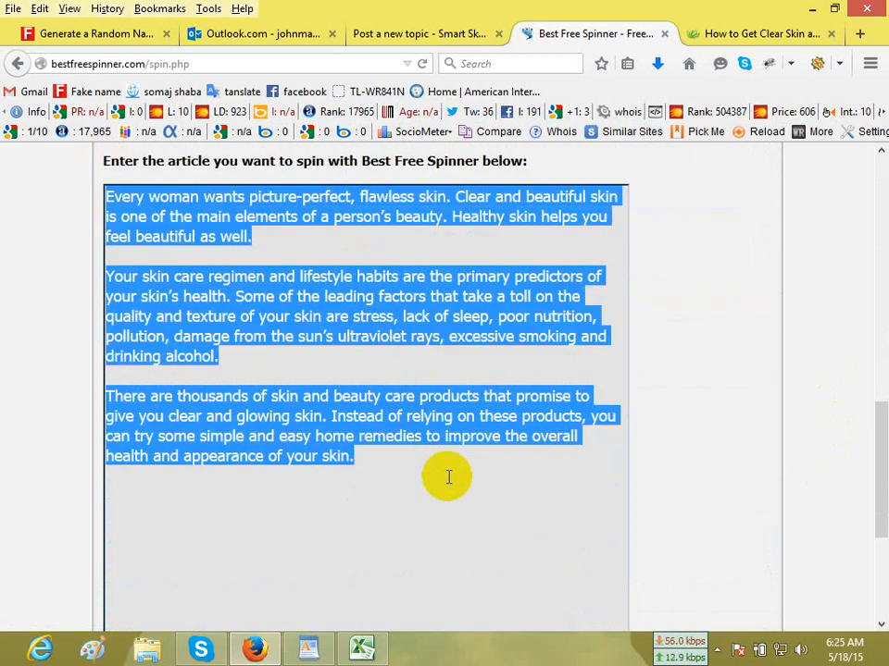
{"action": "scroll", "coordinate": [470, 218], "scroll_direction": "up", "scroll_amount": 8}
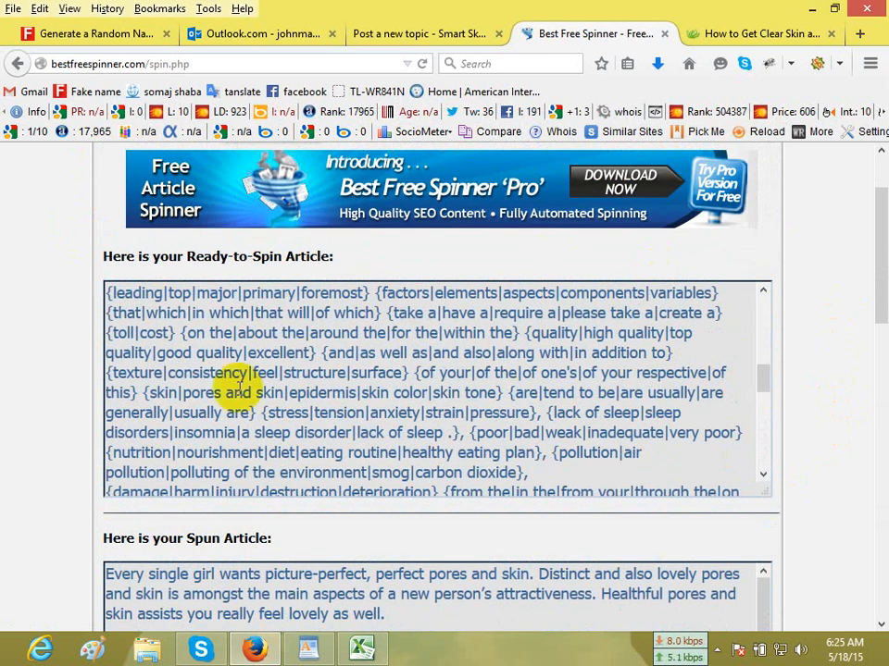
{"action": "scroll", "coordinate": [824, 419], "scroll_direction": "down", "scroll_amount": 3}
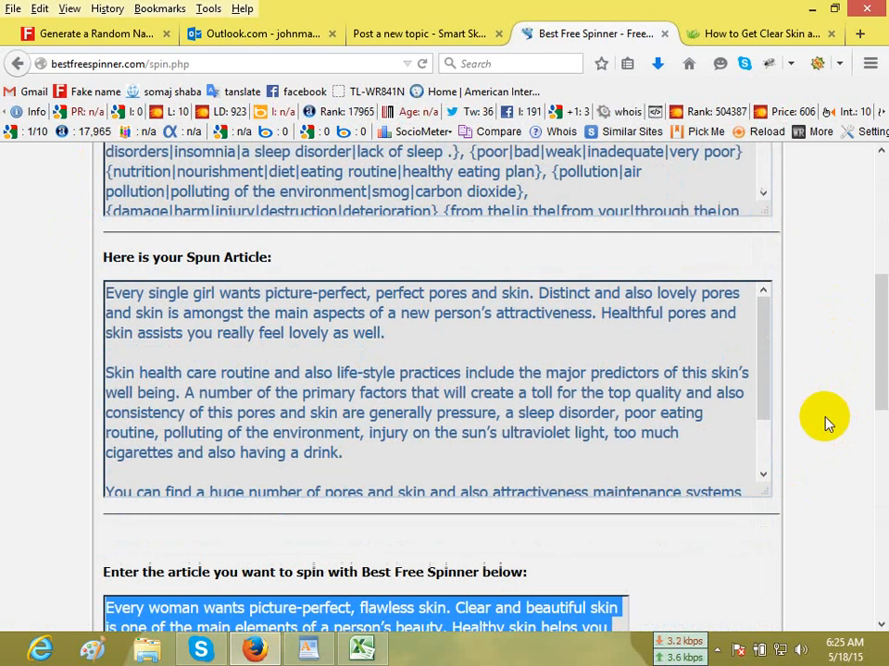
{"action": "scroll", "coordinate": [388, 319], "scroll_direction": "down", "scroll_amount": 1}
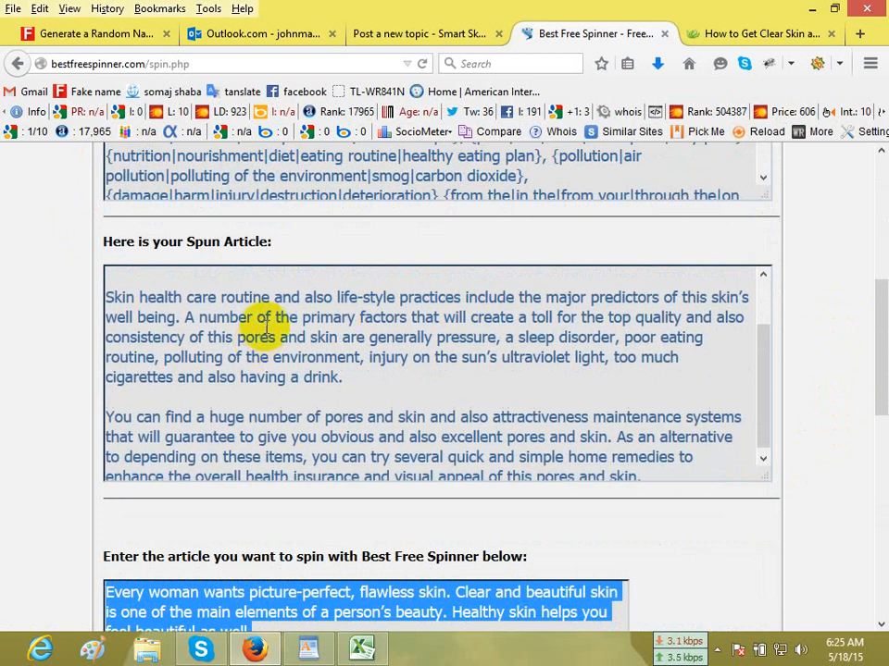
{"action": "scroll", "coordinate": [250, 324], "scroll_direction": "up", "scroll_amount": 1}
{"action": "scroll", "coordinate": [857, 470], "scroll_direction": "down", "scroll_amount": 4}
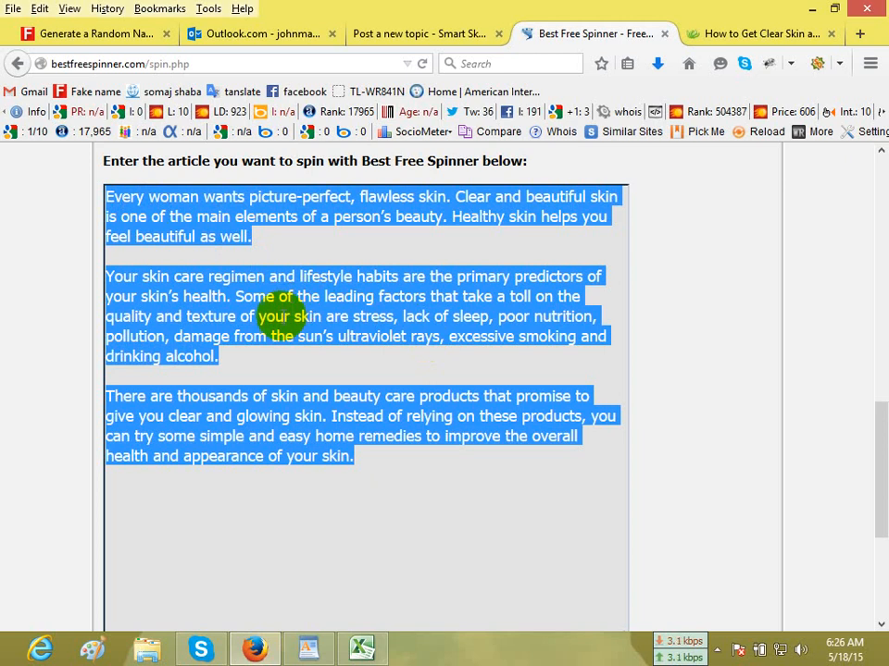
{"action": "right_click", "coordinate": [282, 297]}
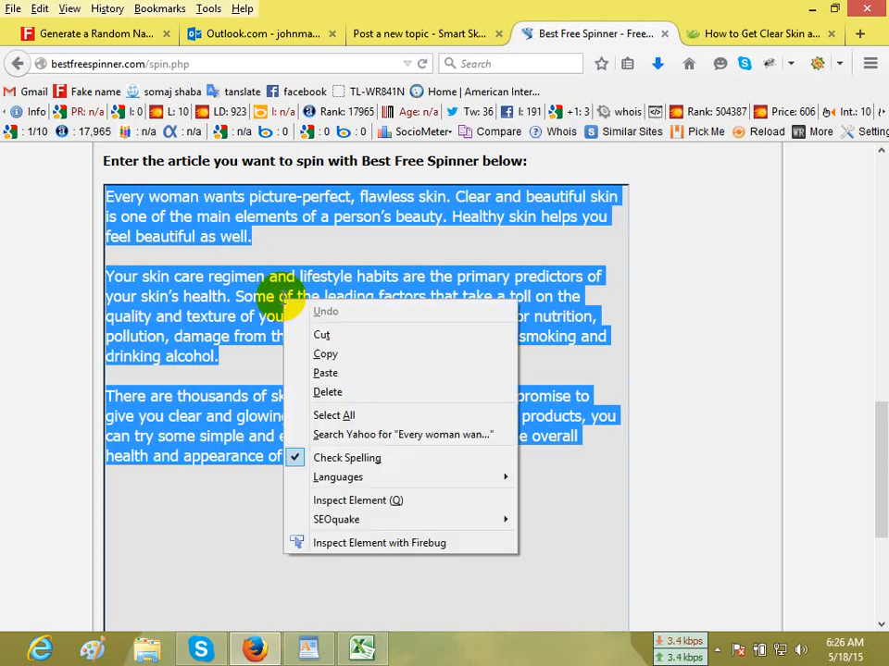
{"action": "left_click", "coordinate": [347, 357]}
Replace the message body of the forum's new "skin care at home" topic with the three copied article paragraphs.
{"action": "left_click", "coordinate": [421, 41]}
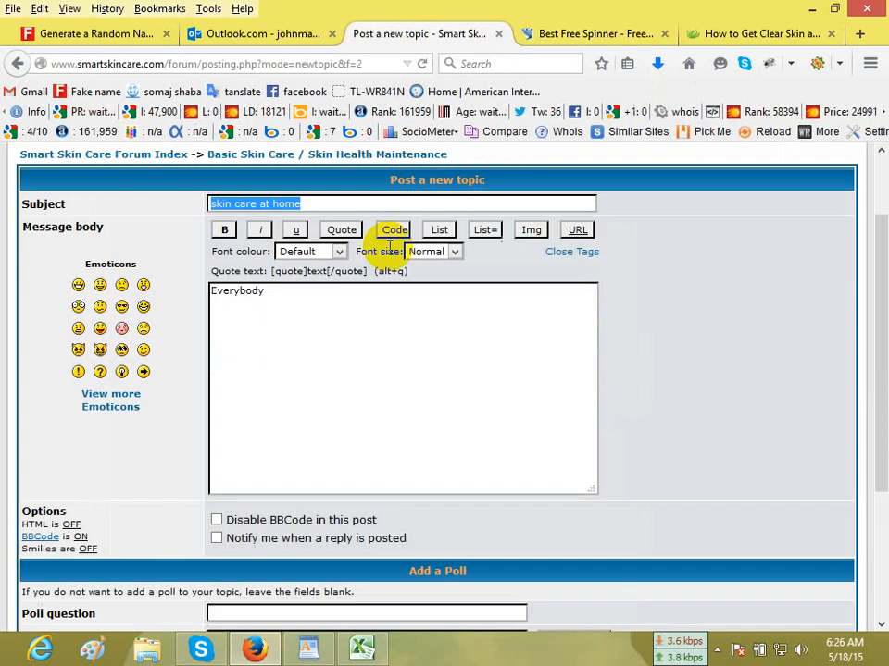
{"action": "left_click", "coordinate": [306, 329]}
{"action": "left_click_drag", "start_coordinate": [207, 305], "coordinate": [307, 318]}
{"action": "left_click", "coordinate": [303, 302]}
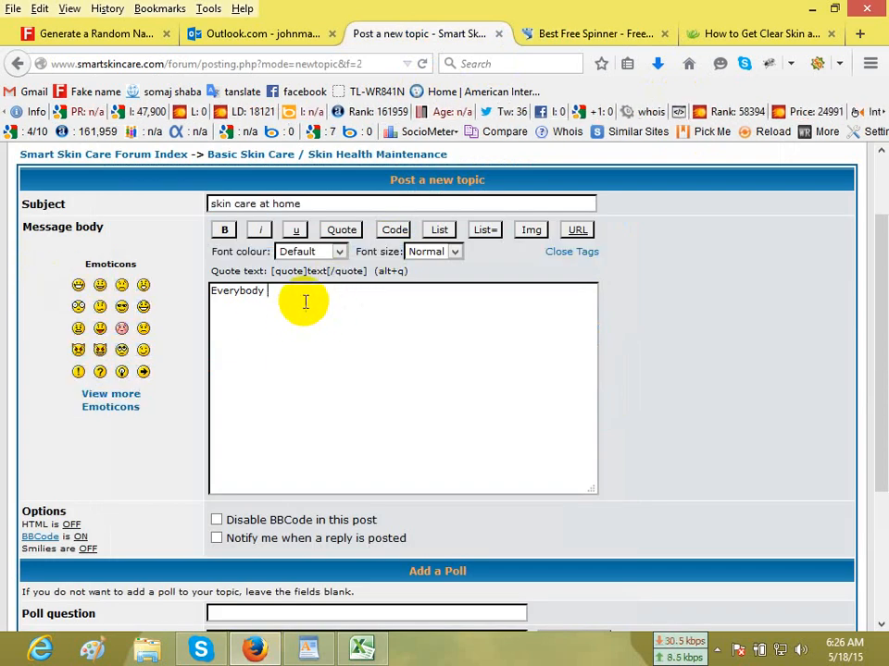
{"action": "key", "text": "ctrl+a"}
{"action": "key", "text": "ctrl+v"}
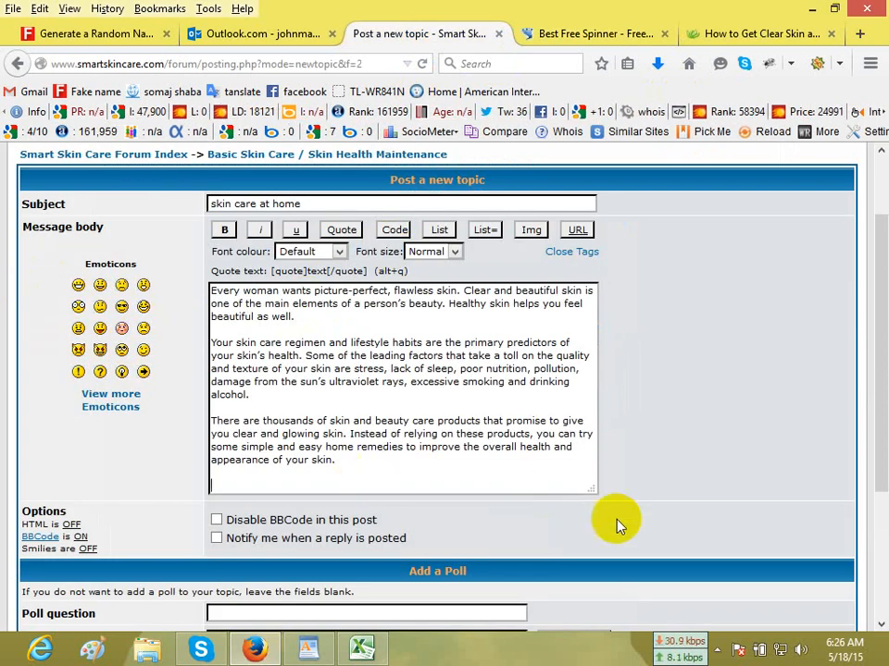
Open the forum's BBCode guide from the posting options in its own browser tab.
{"action": "scroll", "coordinate": [556, 500], "scroll_direction": "down", "scroll_amount": 4}
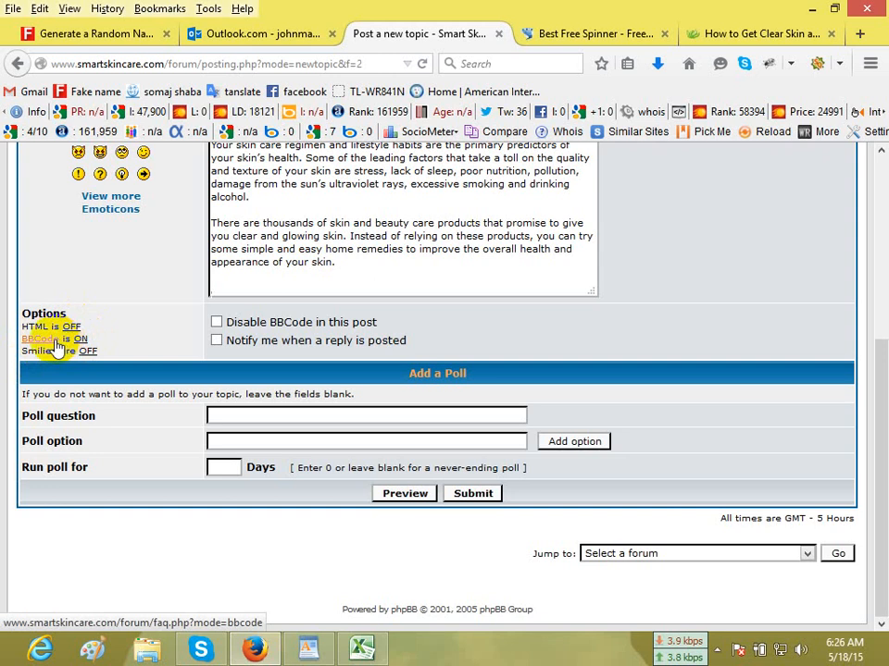
{"action": "right_click", "coordinate": [55, 345]}
{"action": "left_click", "coordinate": [85, 354]}
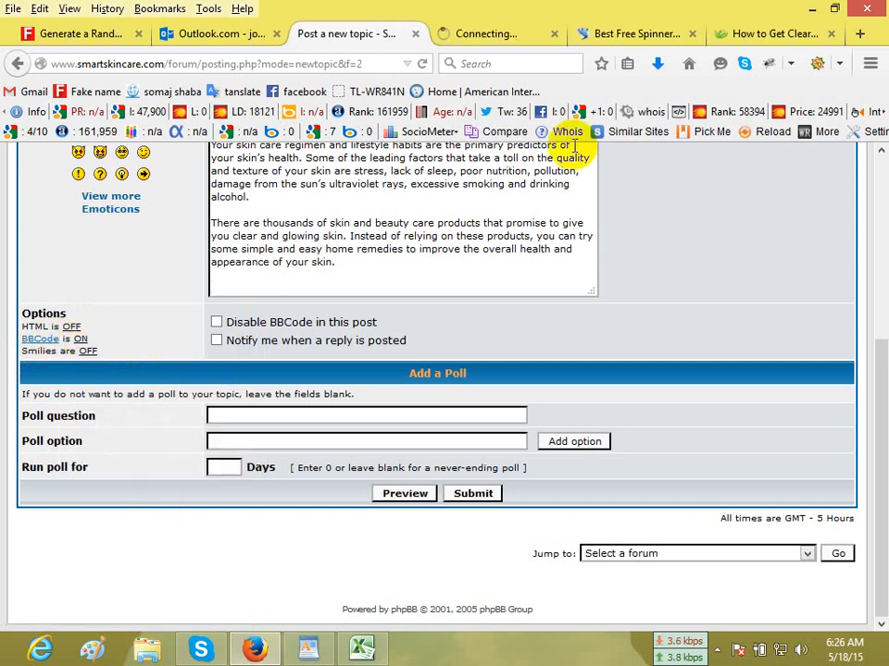
{"action": "left_click", "coordinate": [515, 41]}
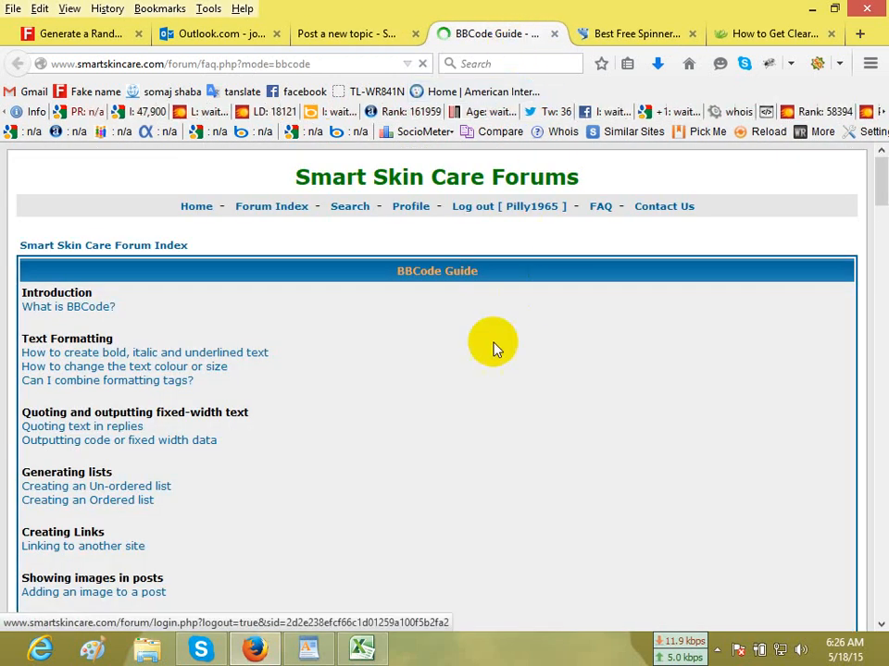
Read the BBCode guide from "What is BBCode?" through the text formatting, quoting, list and link tags.
{"action": "left_click", "coordinate": [89, 308]}
{"action": "scroll", "coordinate": [531, 361], "scroll_direction": "down", "scroll_amount": 4}
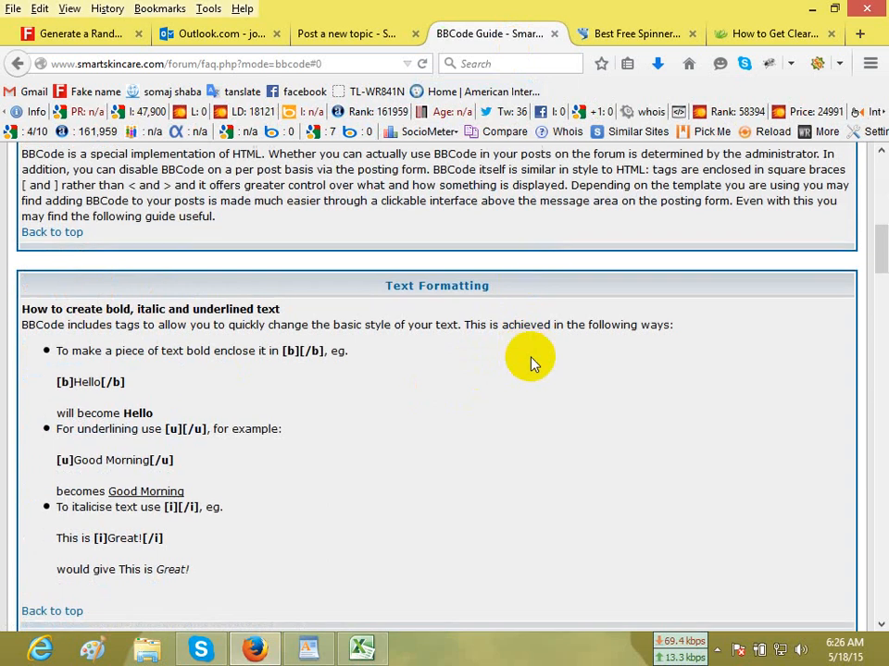
{"action": "scroll", "coordinate": [531, 361], "scroll_direction": "up", "scroll_amount": 2}
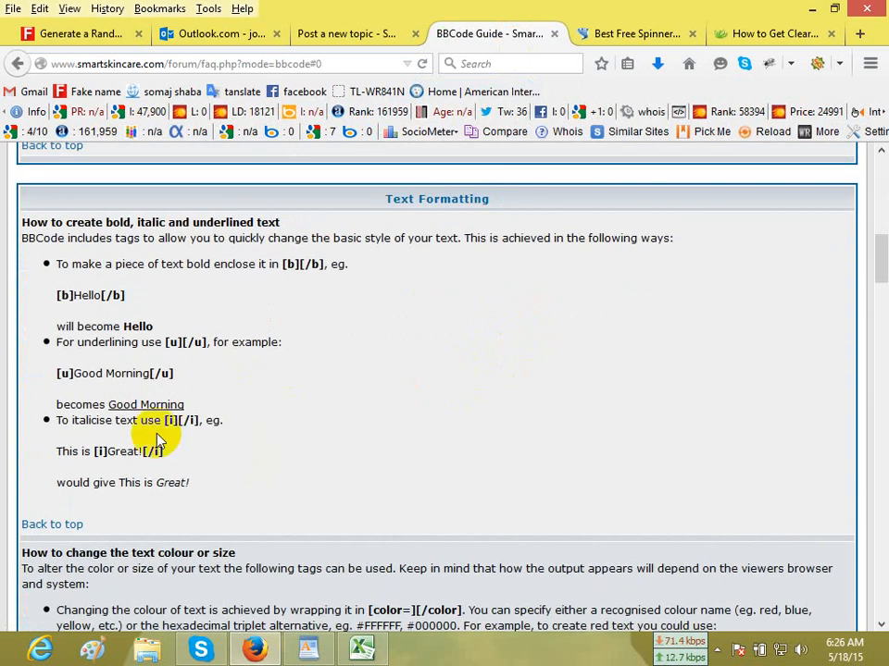
{"action": "left_click_drag", "start_coordinate": [57, 295], "coordinate": [215, 306]}
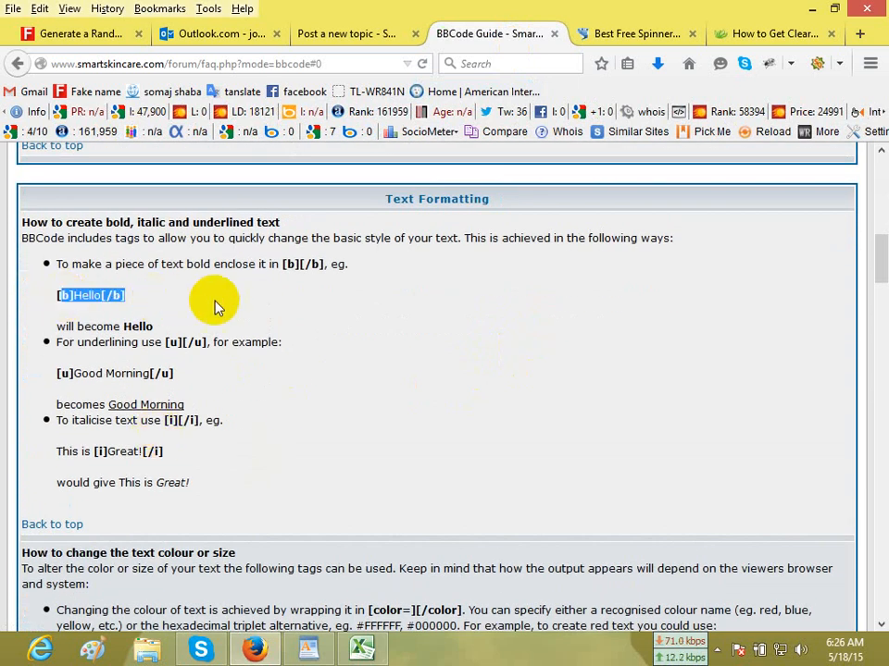
{"action": "left_click_drag", "start_coordinate": [70, 295], "coordinate": [174, 298]}
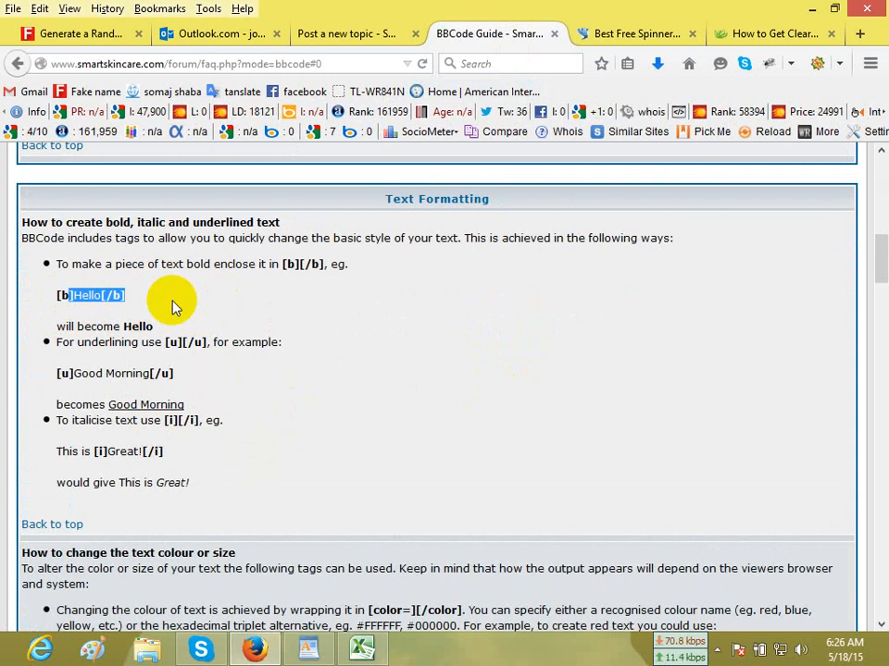
{"action": "scroll", "coordinate": [350, 331], "scroll_direction": "down", "scroll_amount": 2}
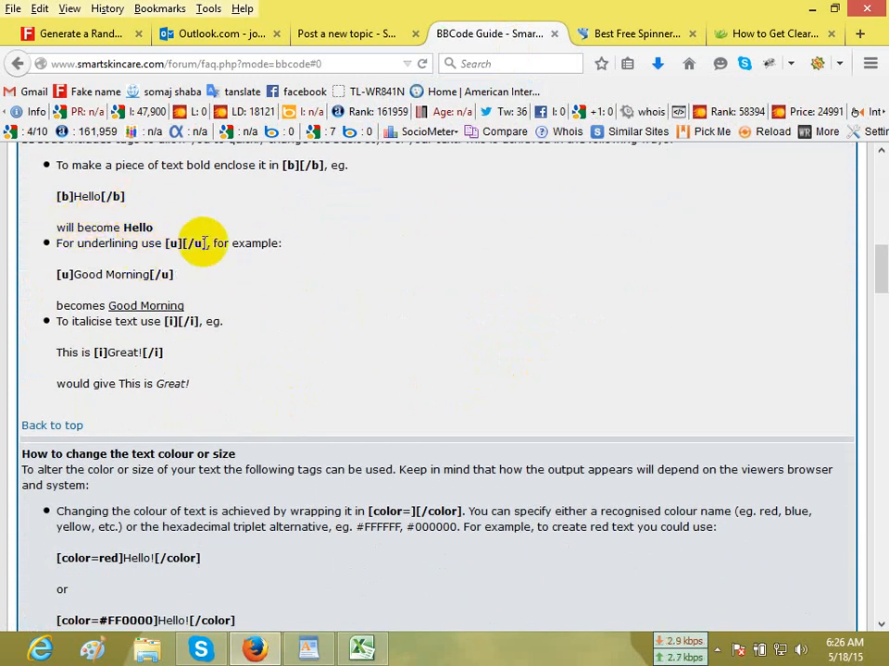
{"action": "left_click_drag", "start_coordinate": [202, 243], "coordinate": [167, 261]}
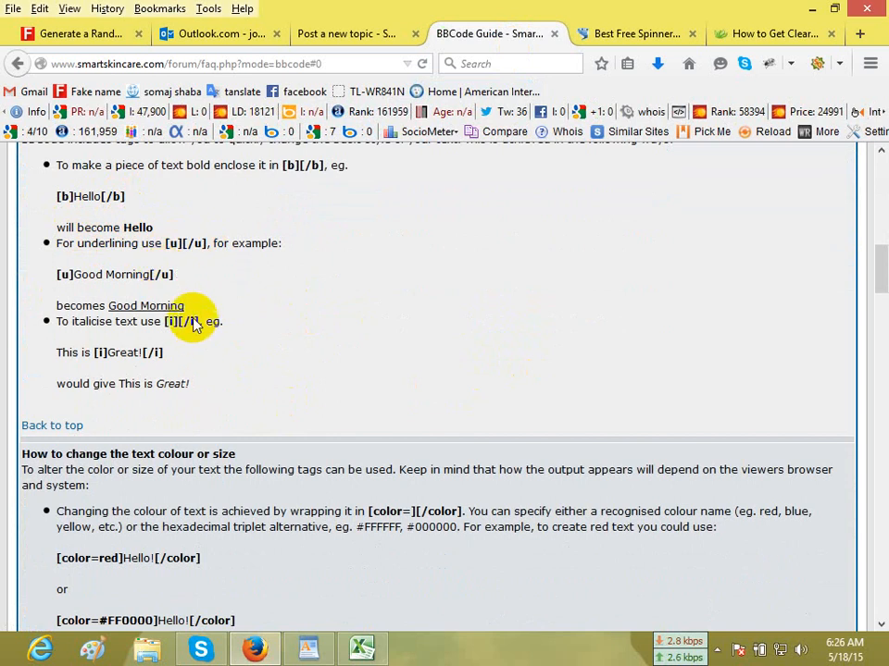
{"action": "scroll", "coordinate": [218, 310], "scroll_direction": "down", "scroll_amount": 4}
{"action": "scroll", "coordinate": [212, 307], "scroll_direction": "down", "scroll_amount": 2}
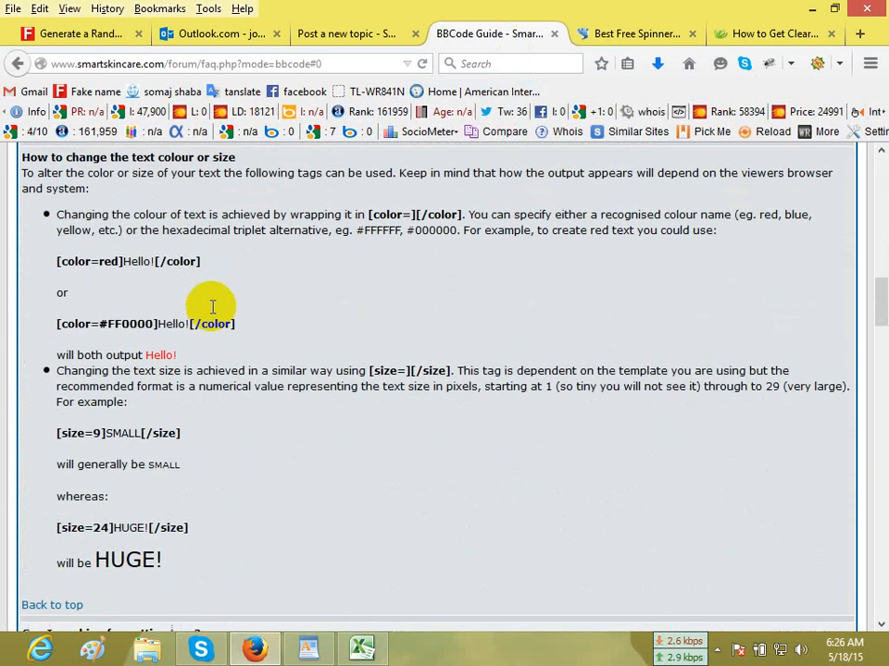
{"action": "scroll", "coordinate": [211, 310], "scroll_direction": "down", "scroll_amount": 8}
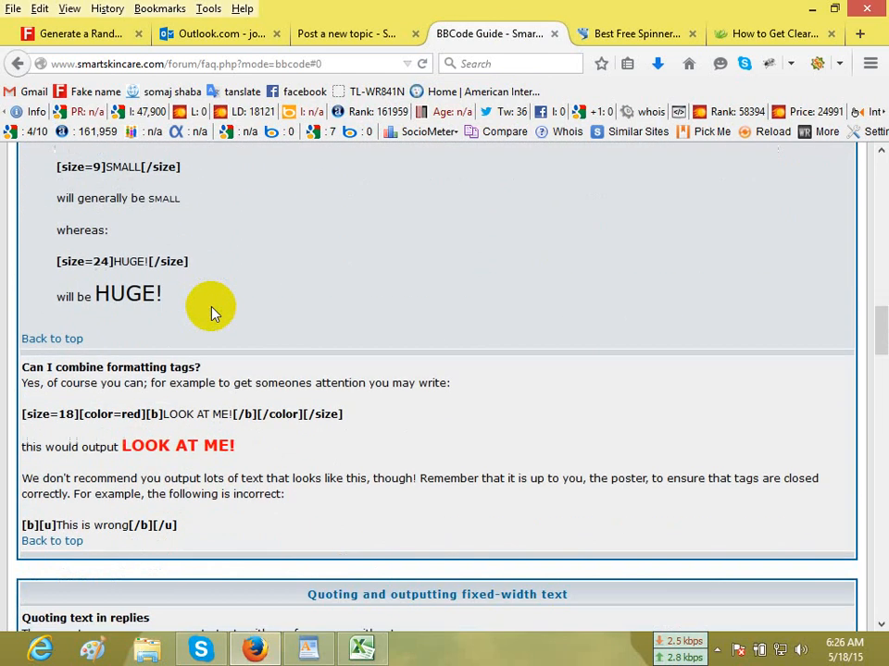
{"action": "scroll", "coordinate": [212, 307], "scroll_direction": "down", "scroll_amount": 4}
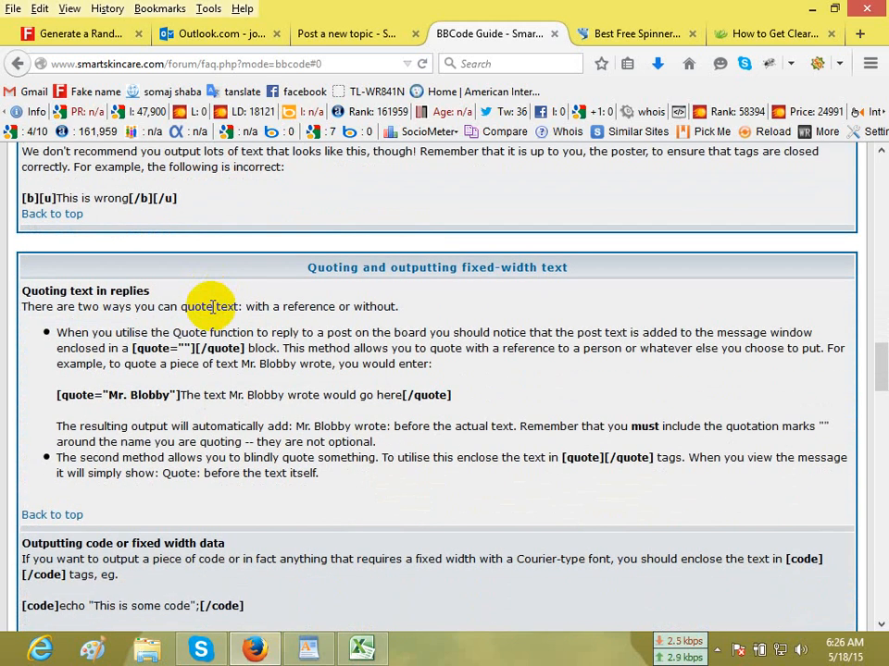
{"action": "scroll", "coordinate": [212, 306], "scroll_direction": "down", "scroll_amount": 4}
{"action": "scroll", "coordinate": [212, 306], "scroll_direction": "down", "scroll_amount": 3}
{"action": "scroll", "coordinate": [212, 306], "scroll_direction": "down", "scroll_amount": 15}
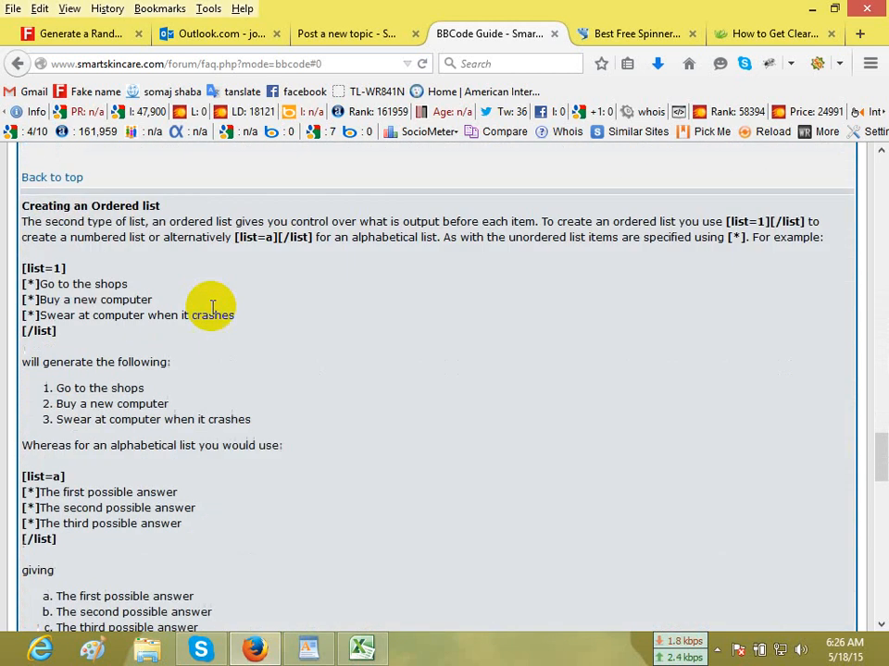
{"action": "scroll", "coordinate": [212, 310], "scroll_direction": "down", "scroll_amount": 10}
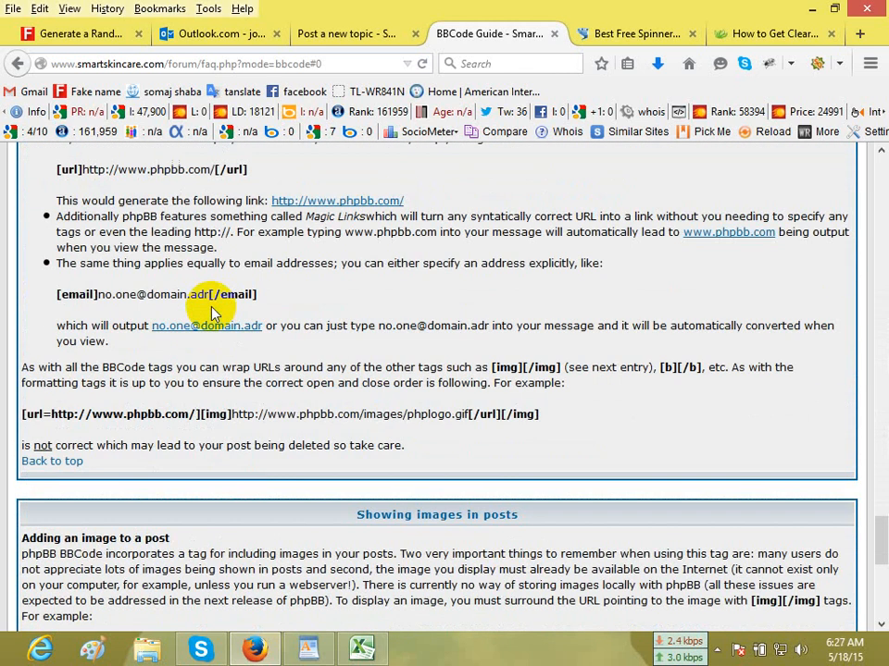
{"action": "scroll", "coordinate": [211, 313], "scroll_direction": "up", "scroll_amount": 1}
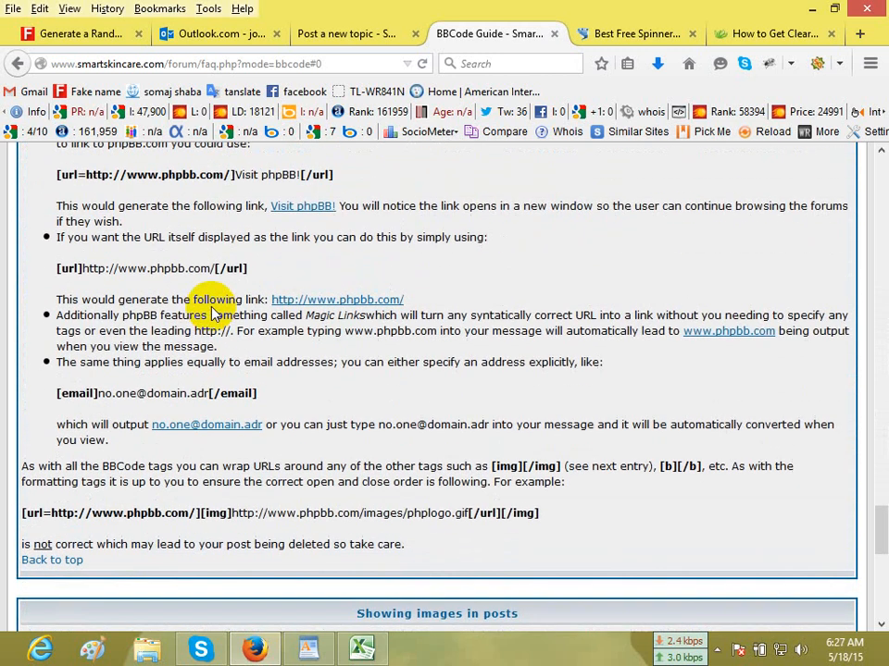
{"action": "left_click_drag", "start_coordinate": [53, 268], "coordinate": [274, 273]}
{"action": "scroll", "coordinate": [293, 268], "scroll_direction": "up", "scroll_amount": 1}
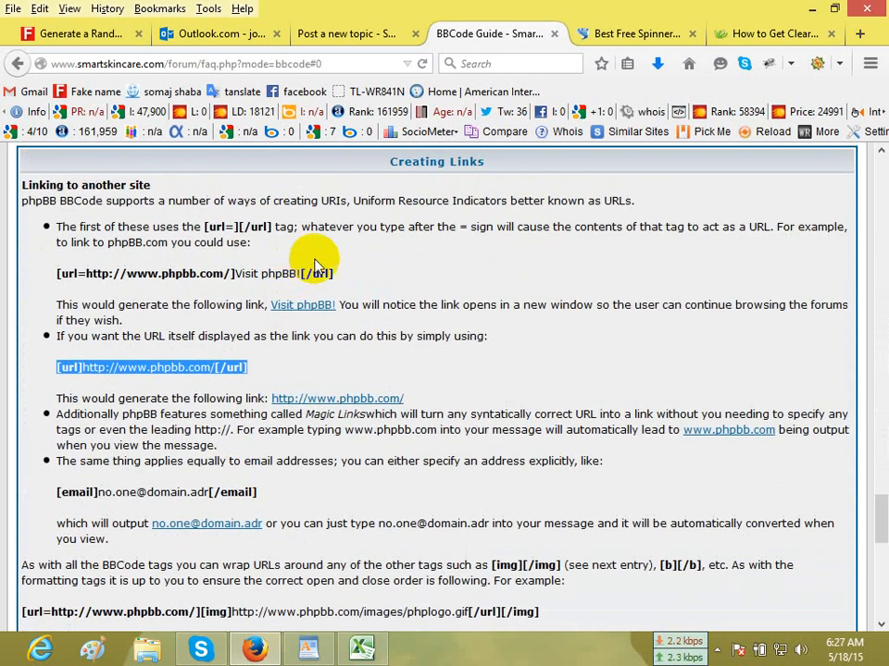
{"action": "left_click_drag", "start_coordinate": [335, 274], "coordinate": [55, 274]}
{"action": "left_click_drag", "start_coordinate": [179, 269], "coordinate": [72, 276]}
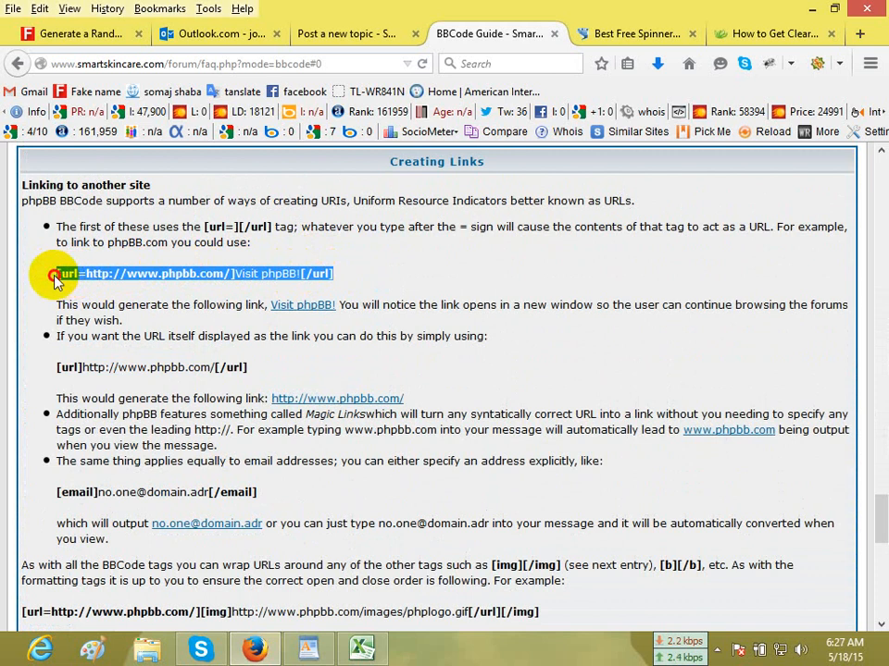
{"action": "right_click", "coordinate": [120, 275]}
{"action": "left_click", "coordinate": [150, 291]}
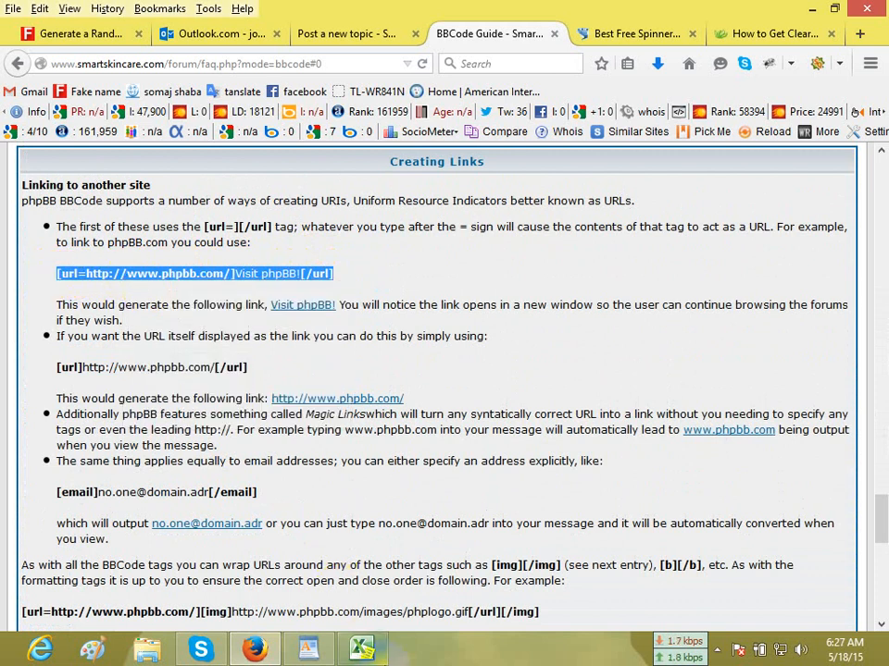
Paste the copied link code into cell F2 of the Excel backlinks report and remove its bold formatting.
{"action": "left_click", "coordinate": [361, 648]}
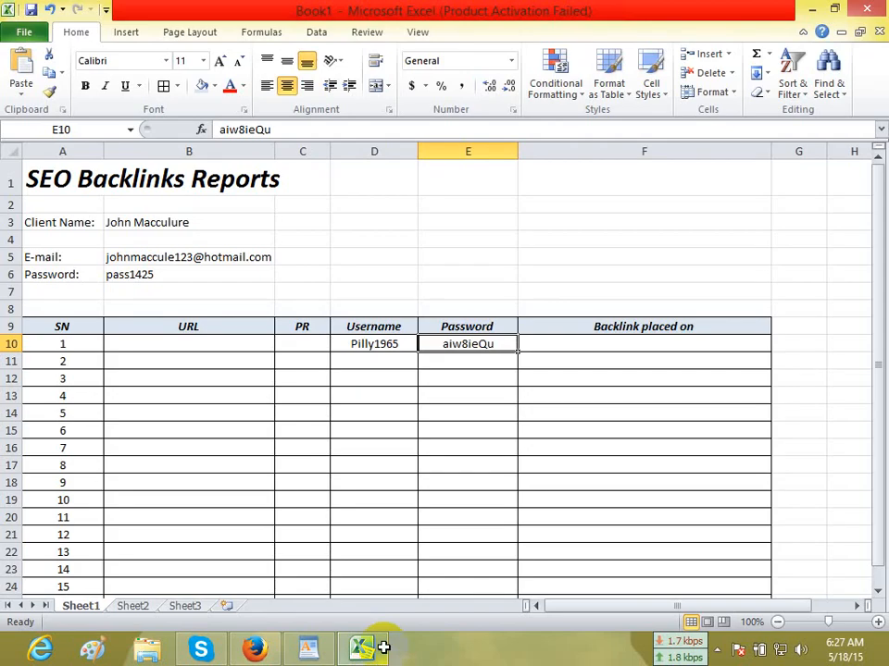
{"action": "right_click", "coordinate": [534, 204]}
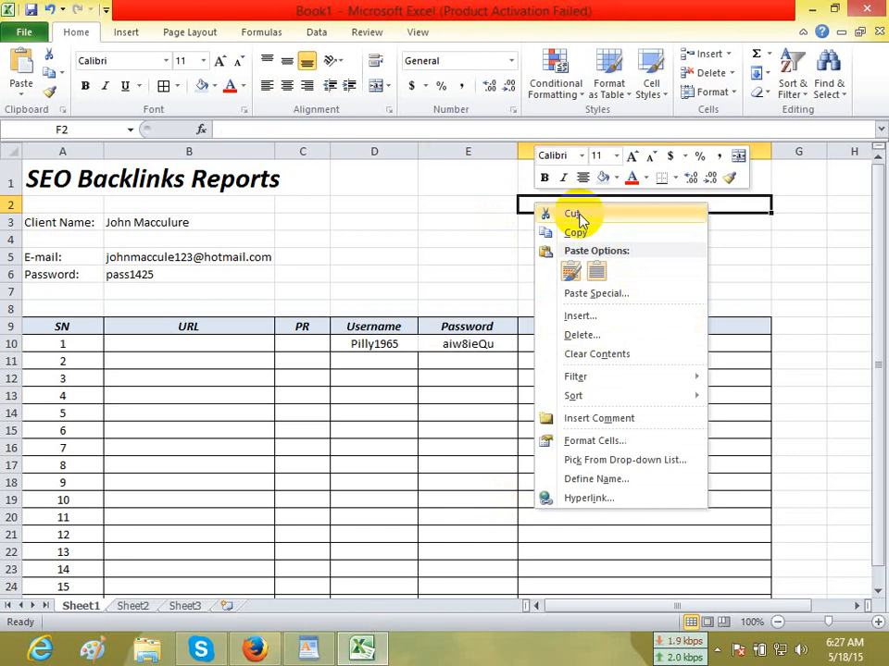
{"action": "left_click", "coordinate": [522, 202]}
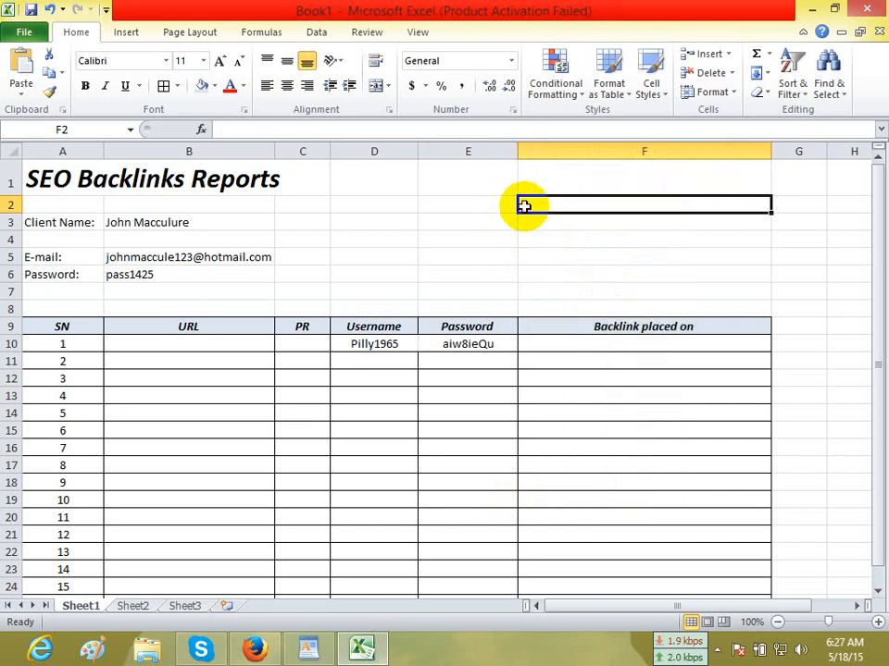
{"action": "key", "text": "ctrl+v"}
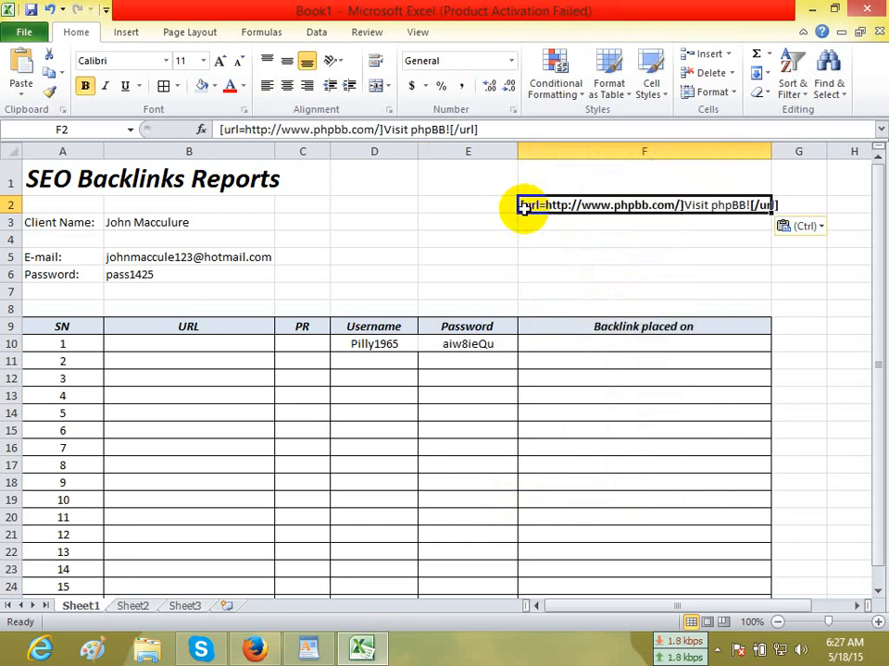
{"action": "left_click", "coordinate": [86, 87]}
{"action": "left_click", "coordinate": [601, 224]}
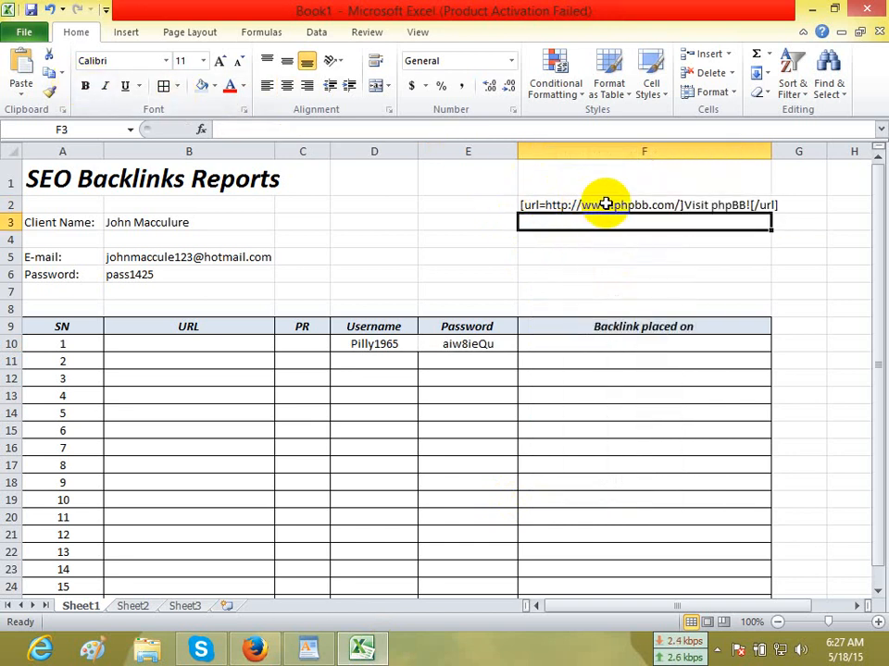
{"action": "left_click", "coordinate": [606, 203]}
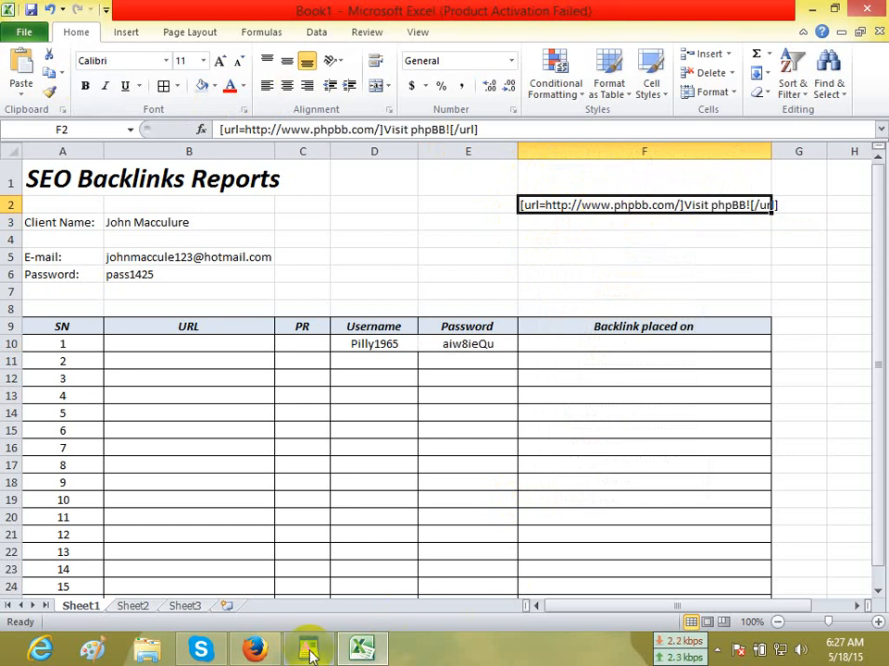
{"action": "left_click", "coordinate": [308, 648]}
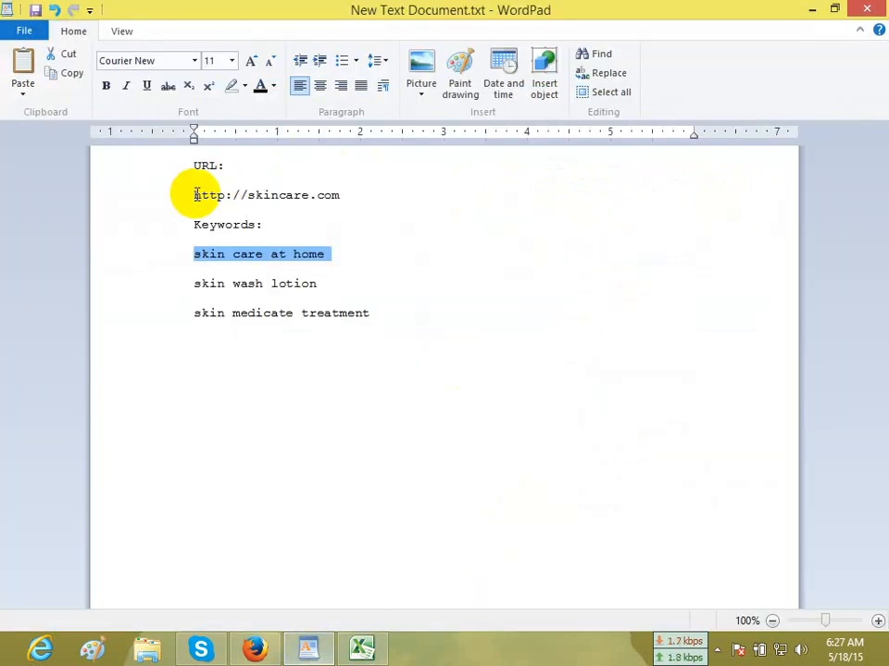
{"action": "left_click_drag", "start_coordinate": [194, 192], "coordinate": [339, 196]}
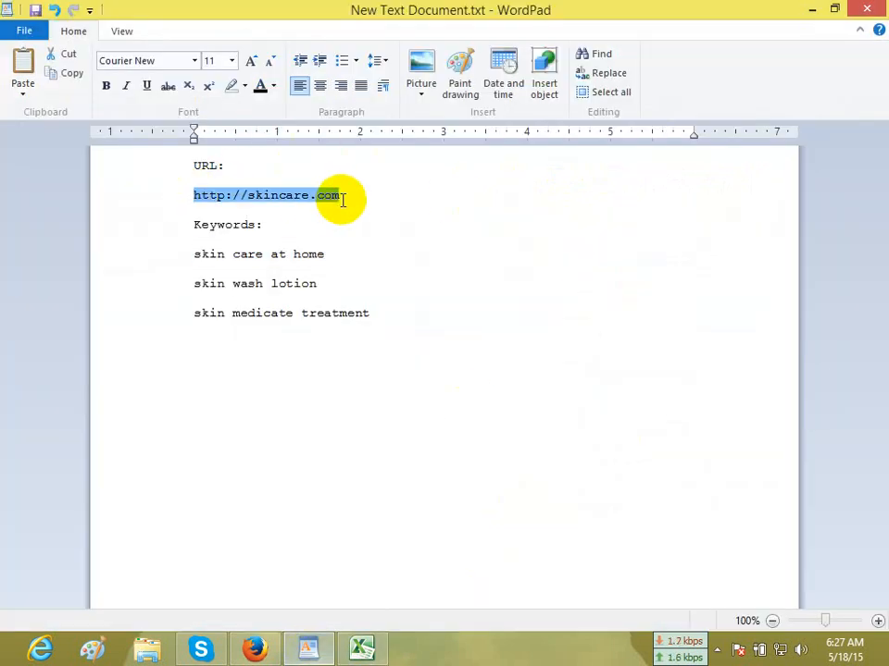
{"action": "left_click", "coordinate": [362, 649]}
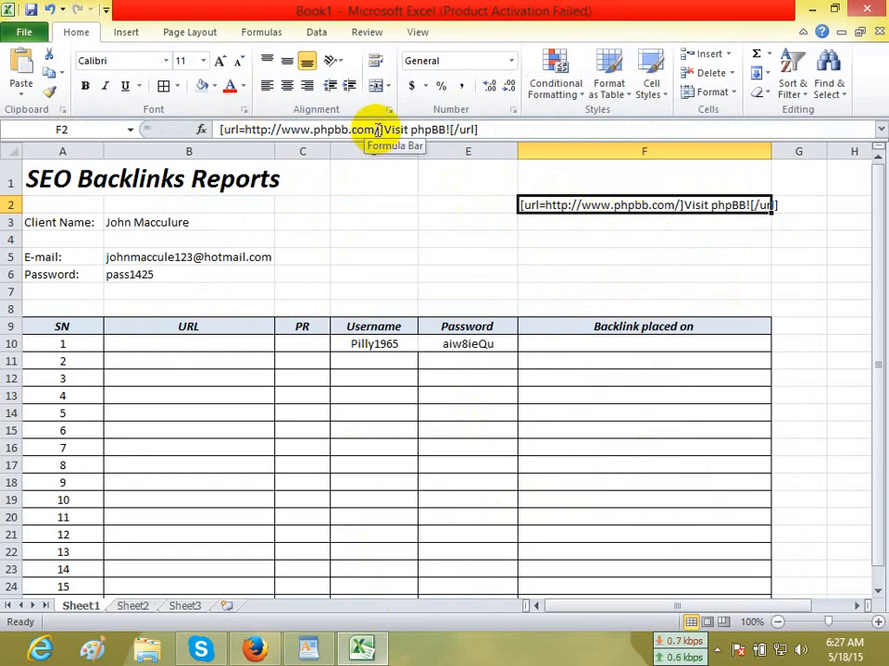
{"action": "left_click_drag", "start_coordinate": [371, 129], "coordinate": [244, 129]}
{"action": "key", "text": "ctrl+v"}
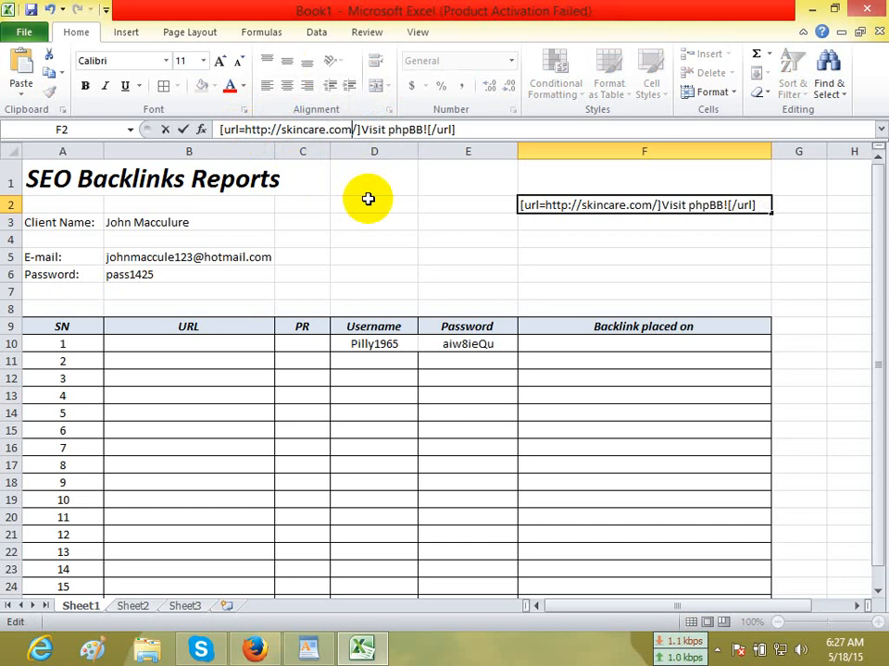
{"action": "key", "text": "Return"}
{"action": "left_click", "coordinate": [680, 209]}
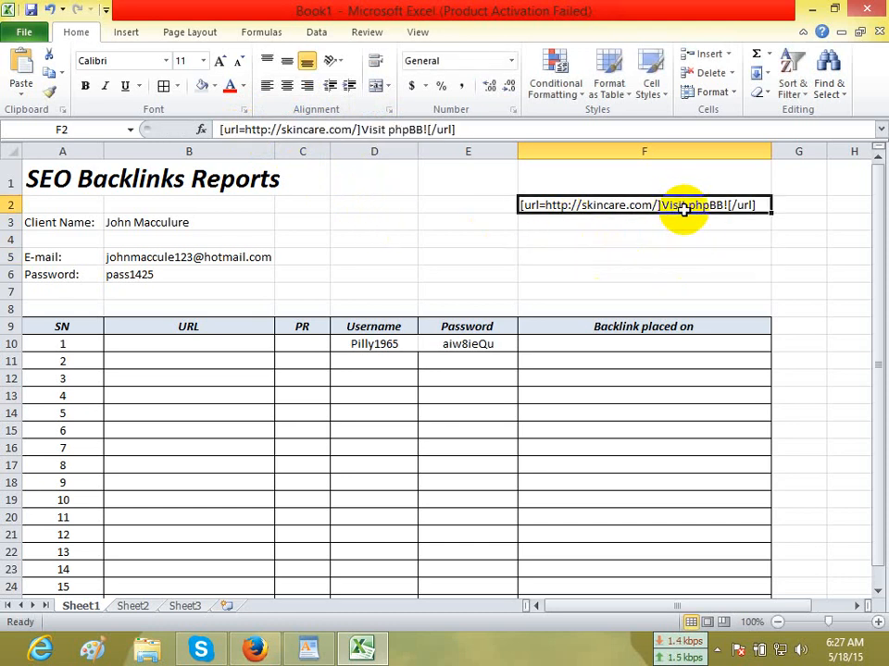
Replace the link text "Visit phpBB!" in cell F2's code with the keyword "skin care at home", copied from the WordPad document.
{"action": "left_click", "coordinate": [258, 650]}
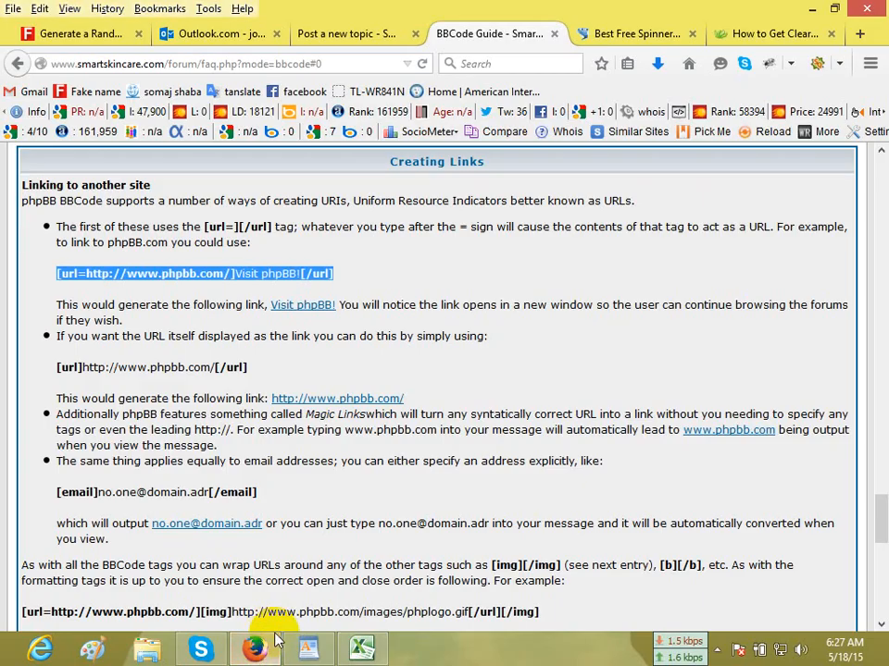
{"action": "left_click", "coordinate": [341, 642]}
{"action": "left_click", "coordinate": [322, 647]}
{"action": "left_click", "coordinate": [234, 264]}
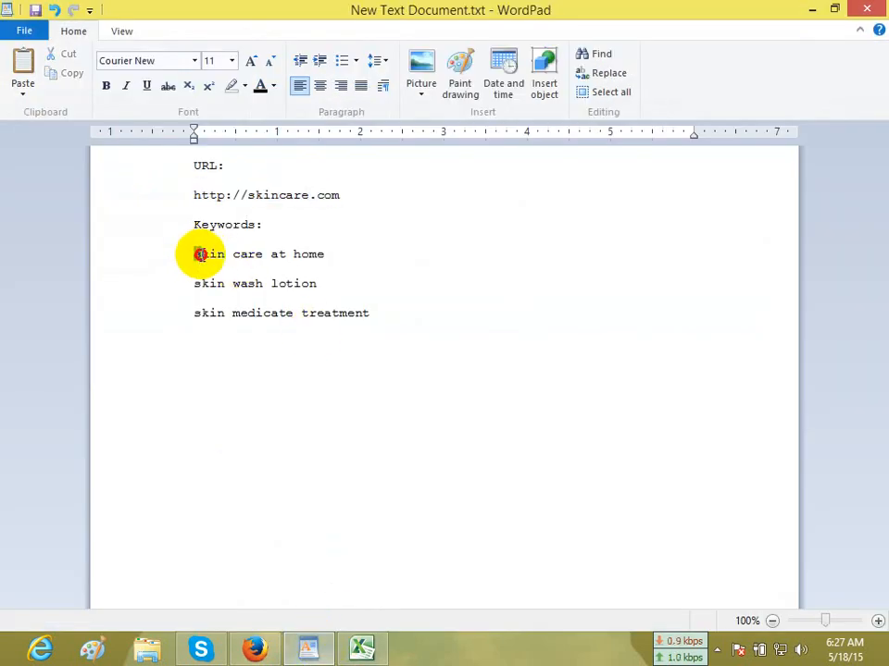
{"action": "left_click_drag", "start_coordinate": [199, 254], "coordinate": [319, 262]}
{"action": "key", "text": "ctrl+c"}
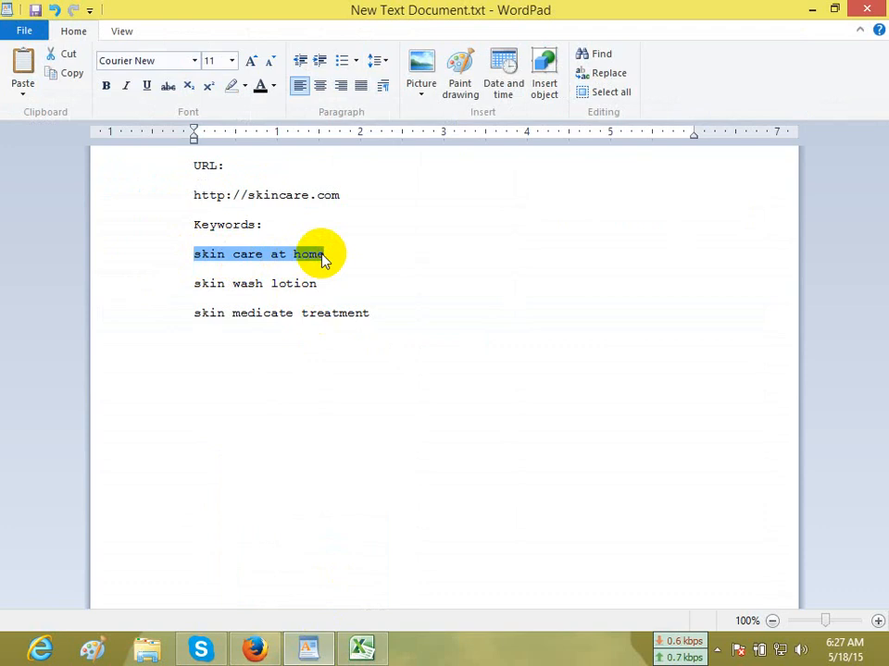
{"action": "left_click", "coordinate": [257, 641]}
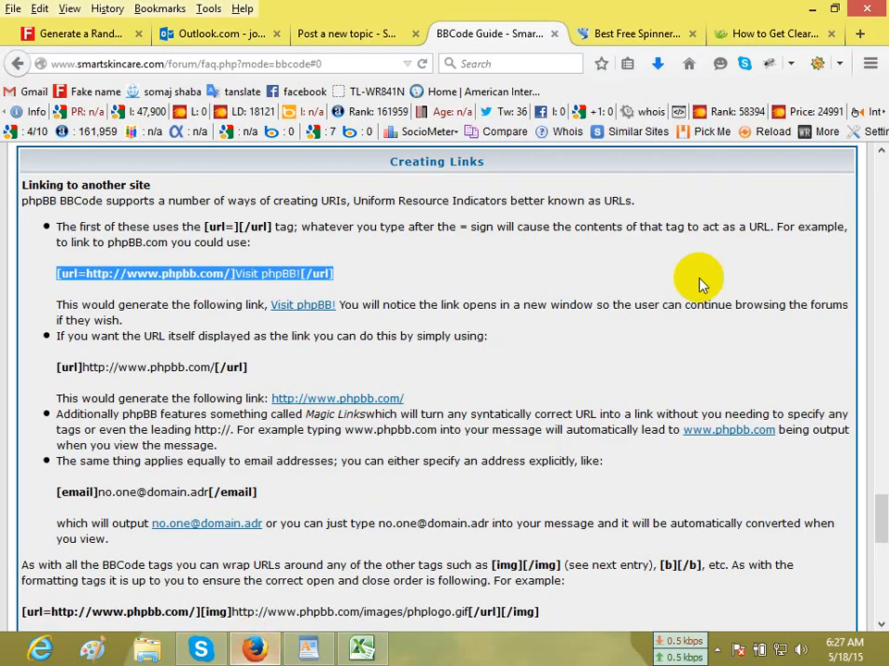
{"action": "left_click", "coordinate": [363, 648]}
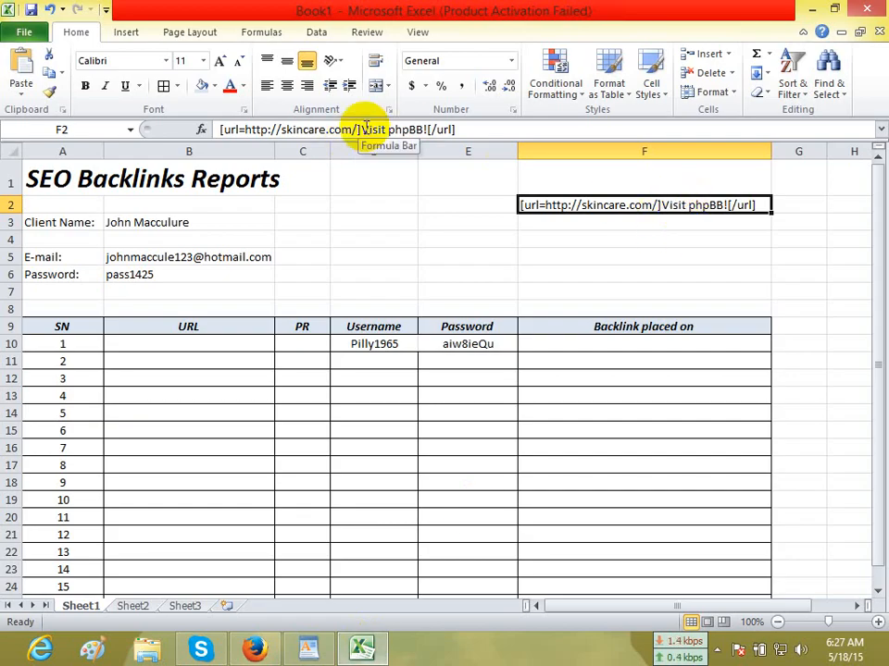
{"action": "left_click_drag", "start_coordinate": [362, 127], "coordinate": [428, 129]}
{"action": "key", "text": "ctrl+v"}
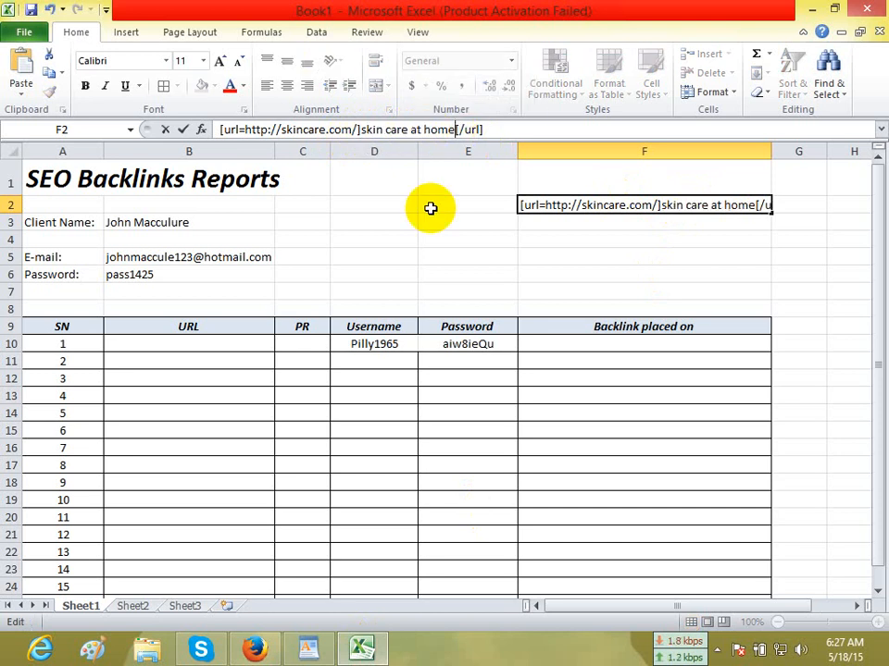
{"action": "left_click", "coordinate": [575, 277]}
Copy the link code from cell F2 into cells F3 to F5.
{"action": "left_click", "coordinate": [585, 205]}
{"action": "key", "text": "ctrl+c"}
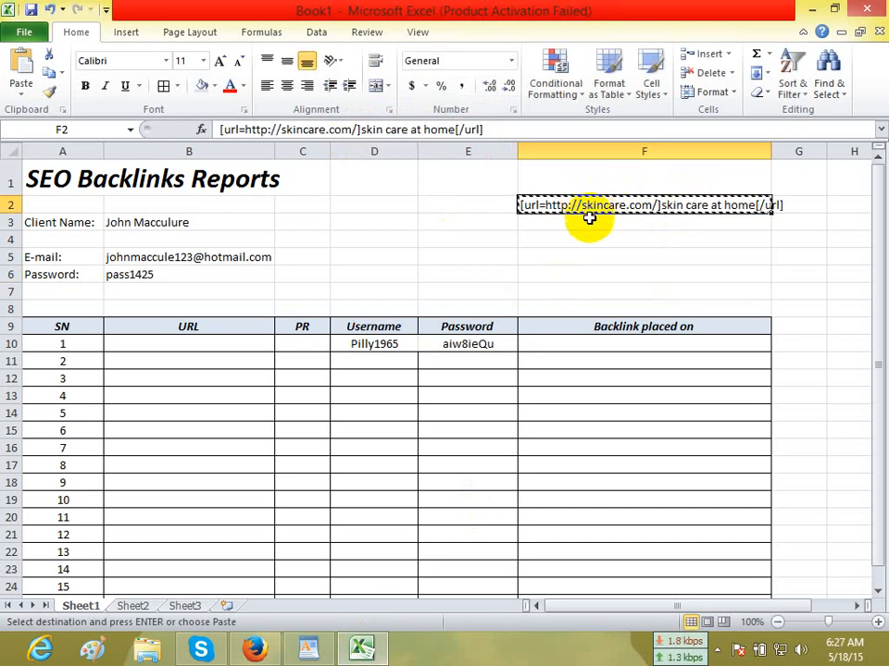
{"action": "left_click_drag", "start_coordinate": [589, 222], "coordinate": [589, 252]}
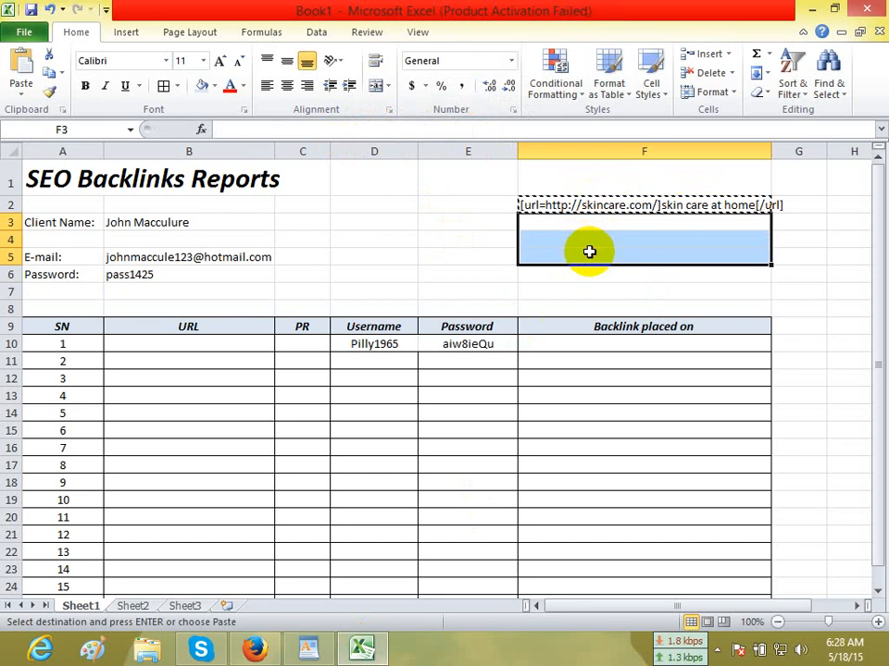
{"action": "key", "text": "ctrl+v"}
{"action": "left_click", "coordinate": [589, 290]}
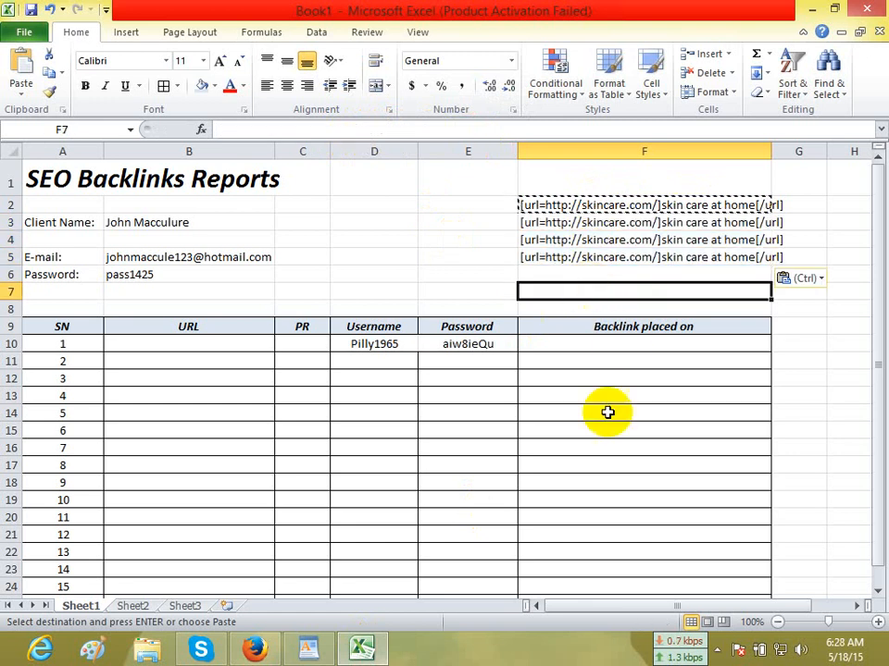
Replace the keyword in cell F3's link code with "skin wash lotion" from the WordPad document, and clear the surplus code in F5.
{"action": "left_click", "coordinate": [292, 649]}
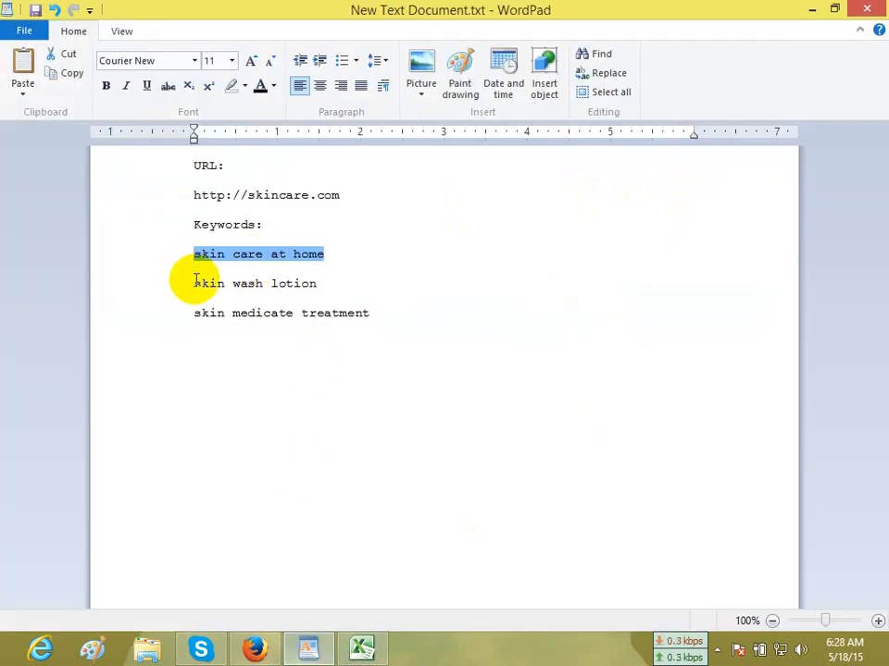
{"action": "left_click_drag", "start_coordinate": [196, 284], "coordinate": [303, 288]}
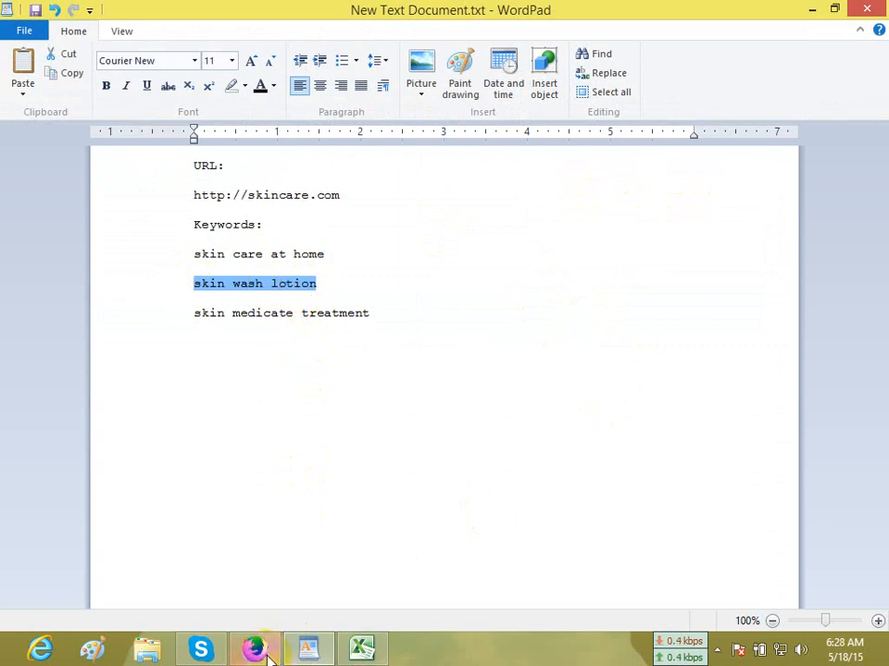
{"action": "left_click", "coordinate": [361, 649]}
{"action": "left_click", "coordinate": [698, 223]}
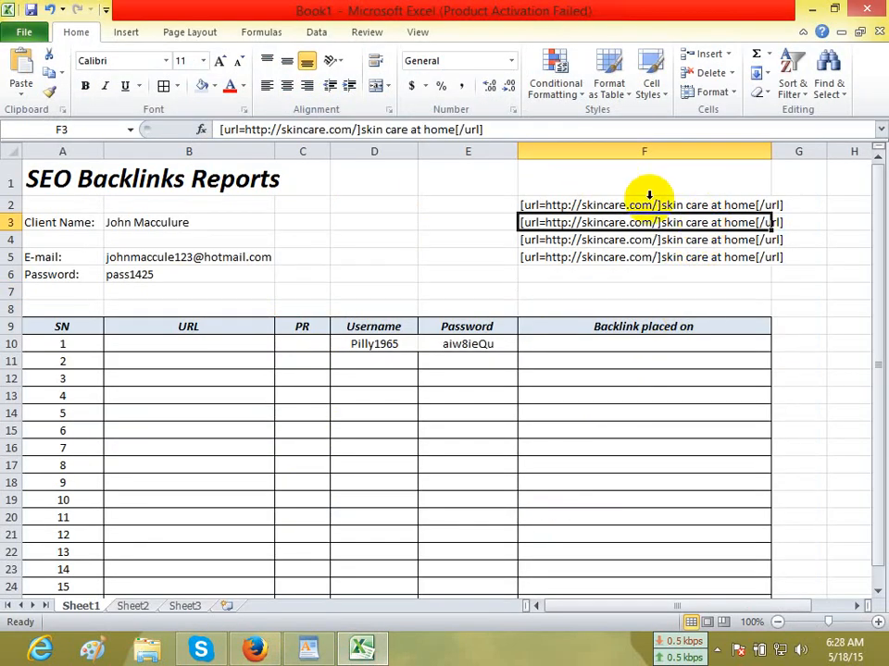
{"action": "left_click_drag", "start_coordinate": [361, 129], "coordinate": [444, 134]}
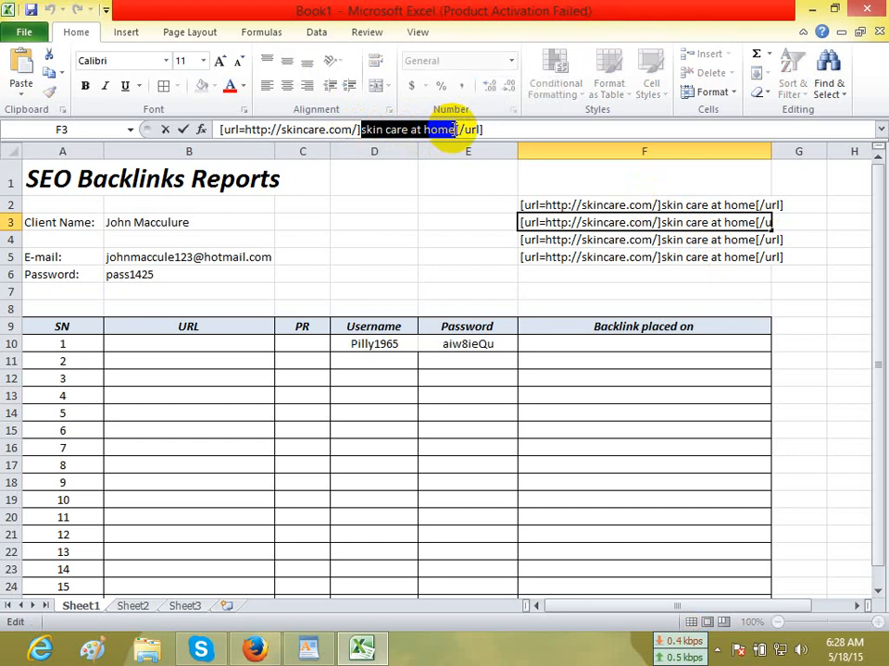
{"action": "key", "text": "ctrl+v"}
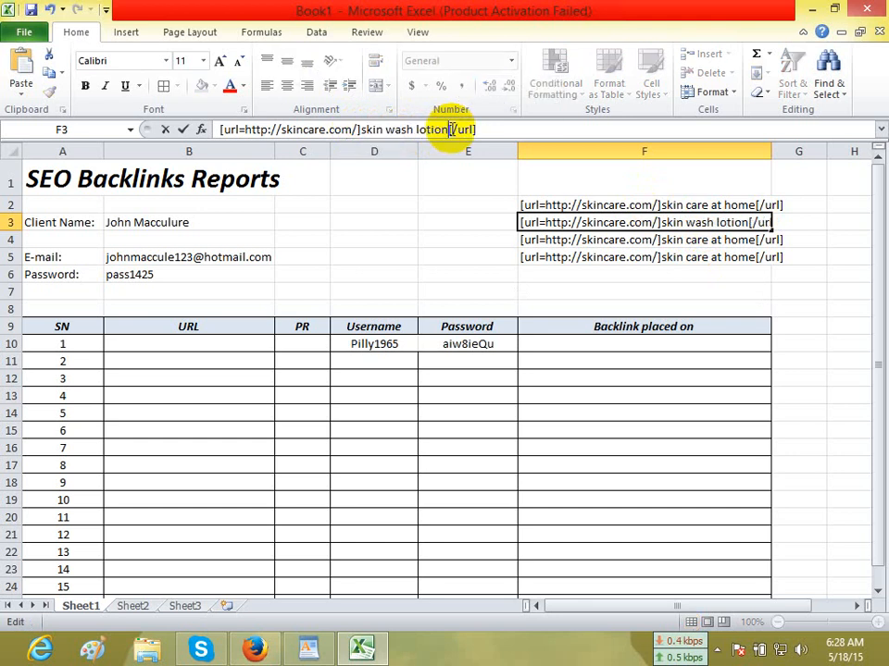
{"action": "left_click", "coordinate": [627, 257]}
{"action": "key", "text": "Delete"}
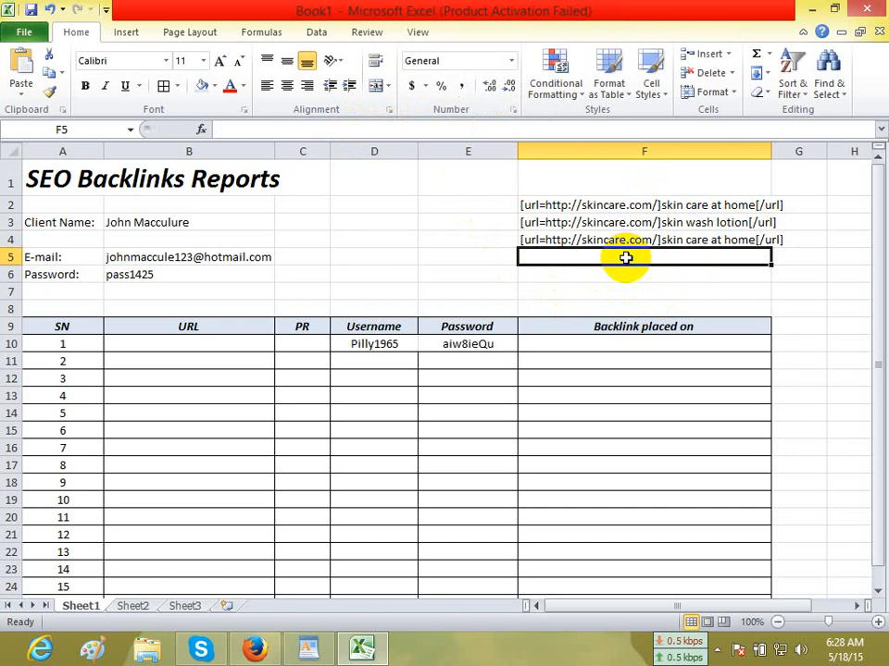
Correct the third keyword in the WordPad document to "skin medicare treatment" and copy it.
{"action": "left_click", "coordinate": [617, 238]}
{"action": "left_click", "coordinate": [313, 653]}
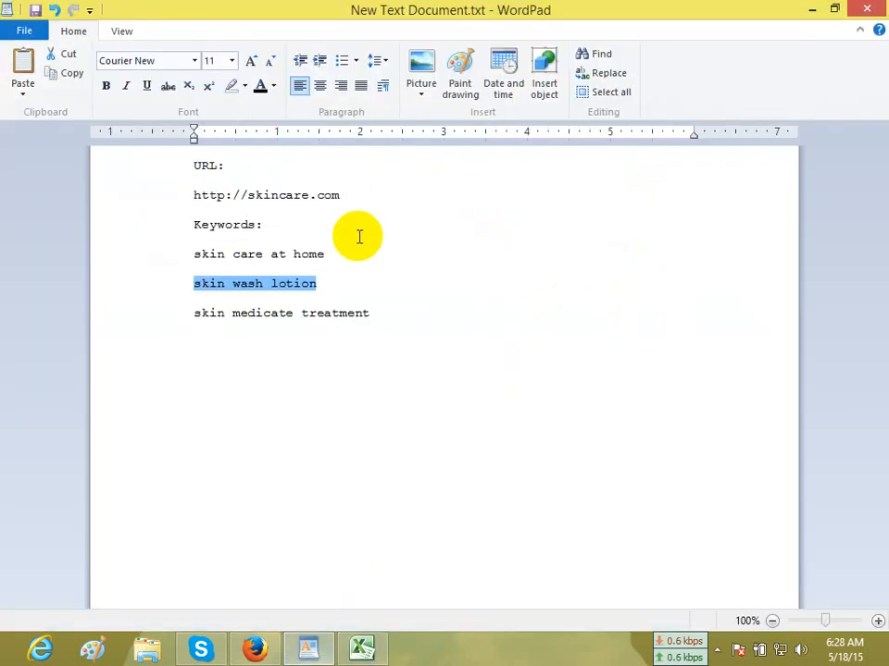
{"action": "left_click_drag", "start_coordinate": [195, 313], "coordinate": [369, 318]}
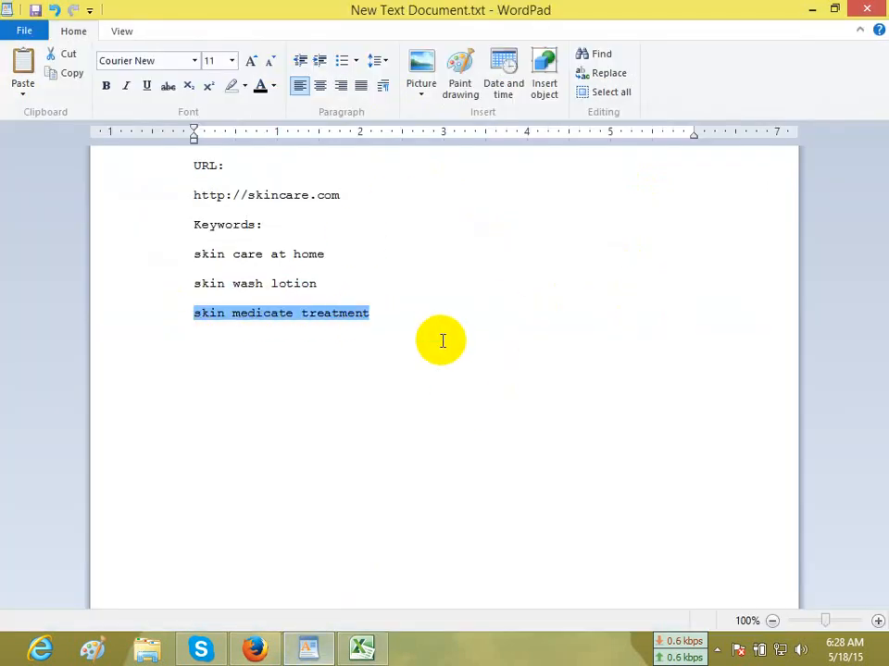
{"action": "left_click", "coordinate": [287, 313]}
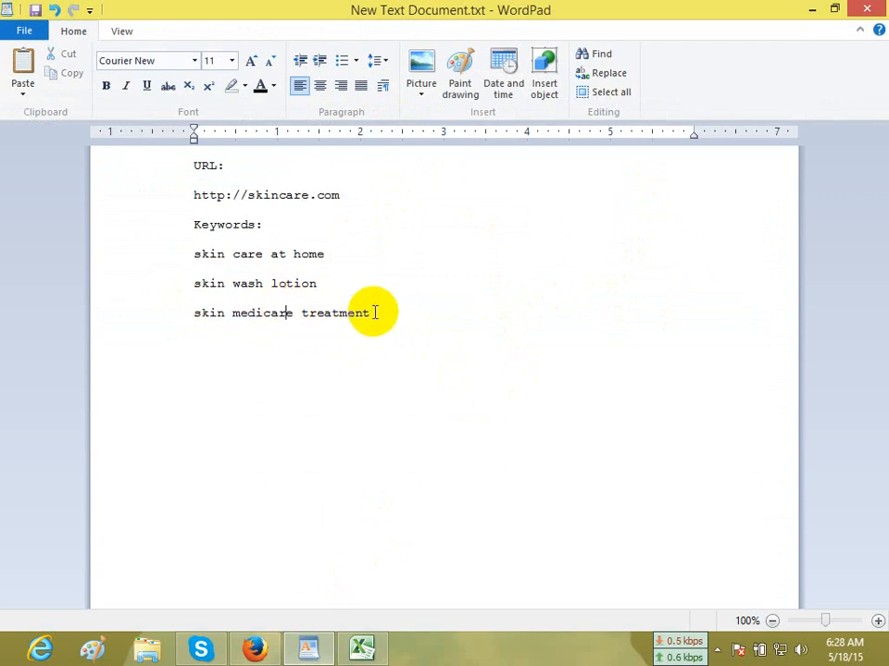
{"action": "left_click_drag", "start_coordinate": [379, 314], "coordinate": [191, 315]}
{"action": "key", "text": "ctrl+c"}
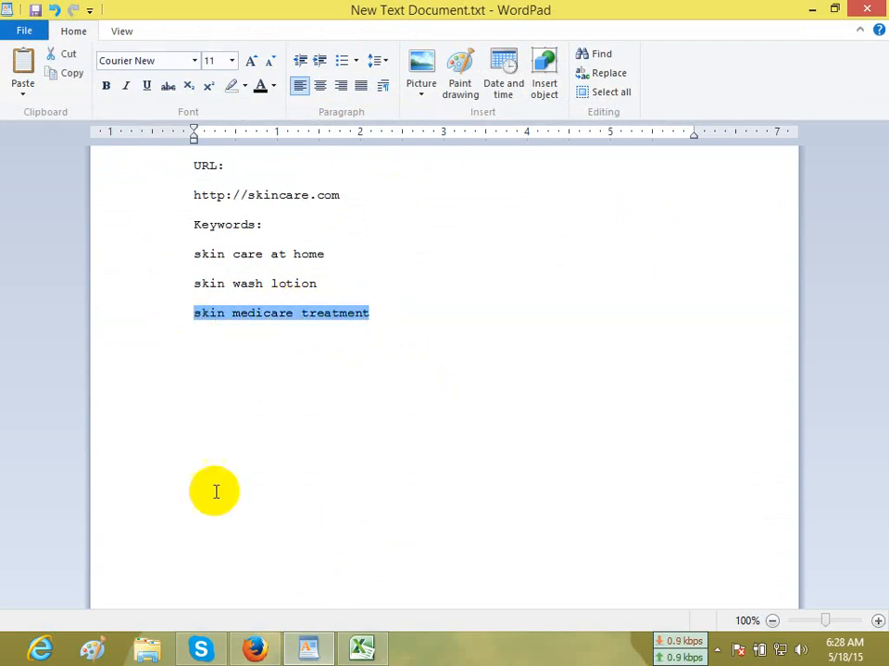
Close the BBCode guide page in Firefox and replace the keyword in Excel cell F4's link code with "skin medicare treatment".
{"action": "left_click", "coordinate": [255, 648]}
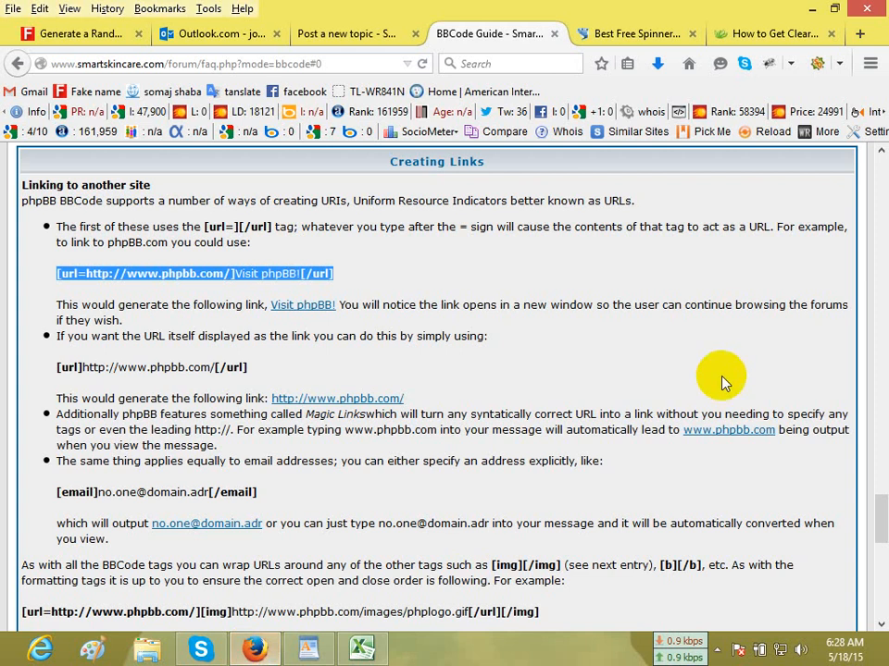
{"action": "left_click", "coordinate": [554, 34]}
{"action": "left_click", "coordinate": [371, 650]}
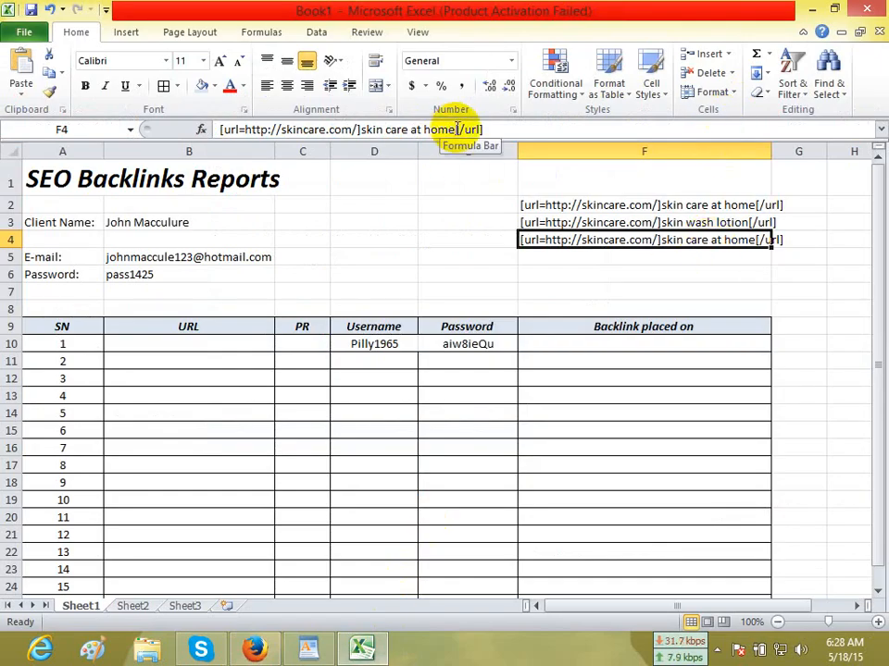
{"action": "left_click_drag", "start_coordinate": [456, 129], "coordinate": [370, 131]}
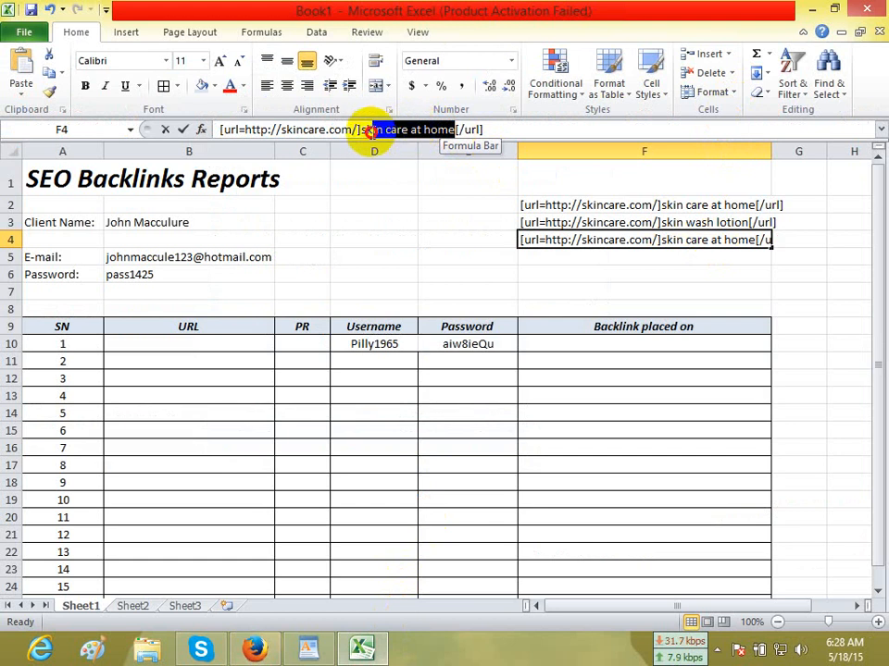
{"action": "key", "text": "ctrl+v"}
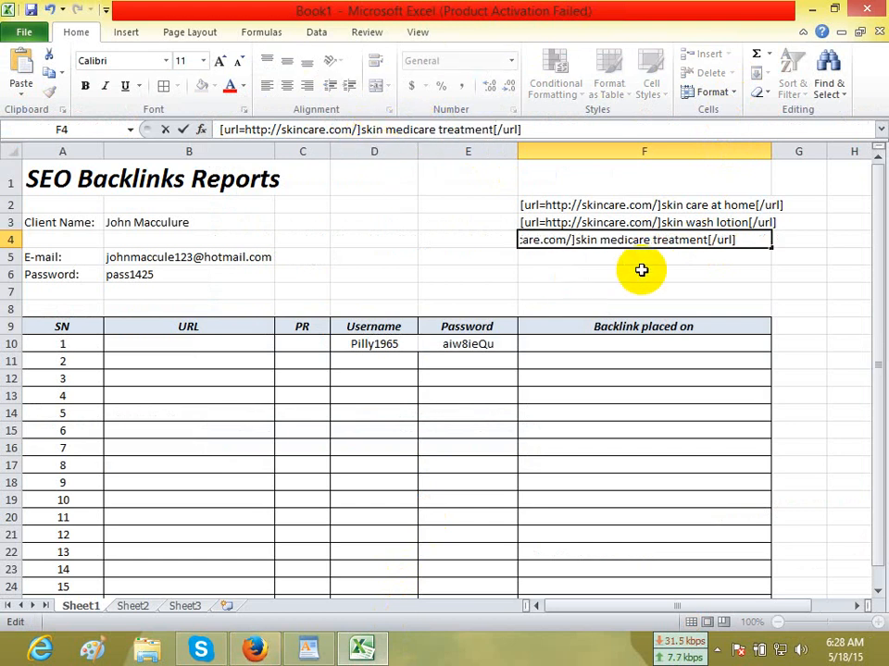
{"action": "left_click", "coordinate": [724, 278]}
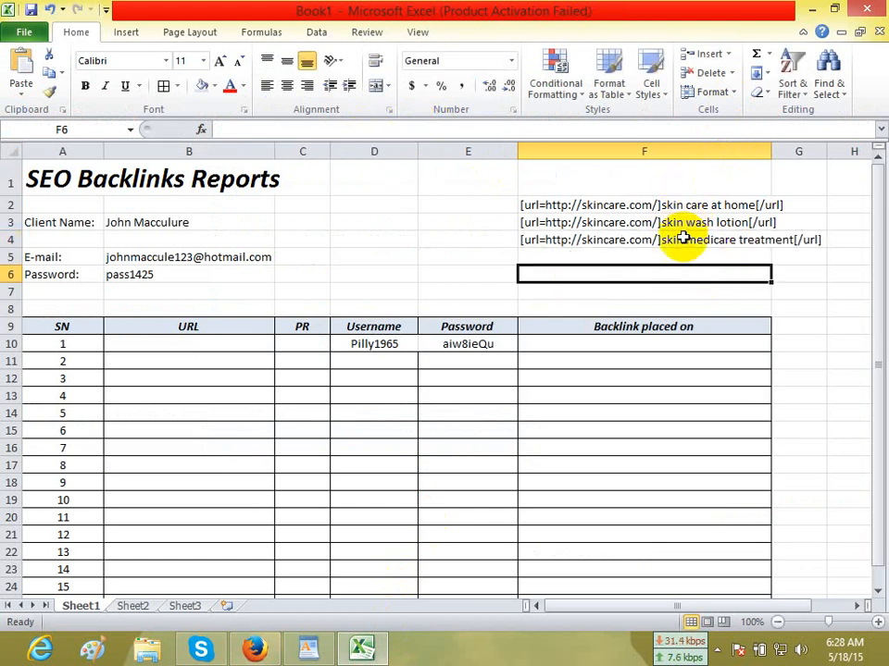
Paste cell F2's "skin care at home" link code as a new last paragraph of the forum topic's message body.
{"action": "left_click", "coordinate": [604, 203]}
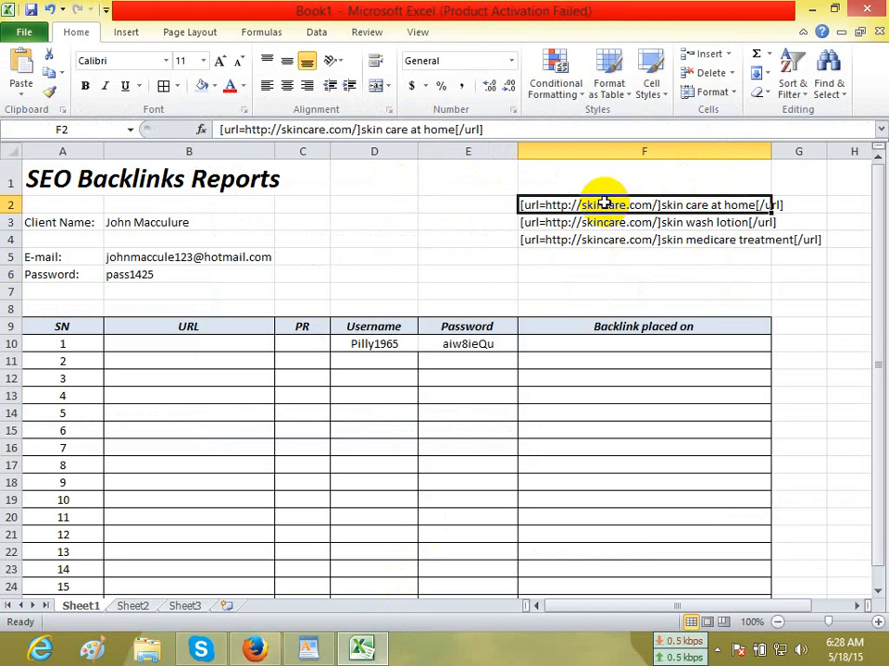
{"action": "key", "text": "ctrl+c"}
{"action": "left_click", "coordinate": [247, 652]}
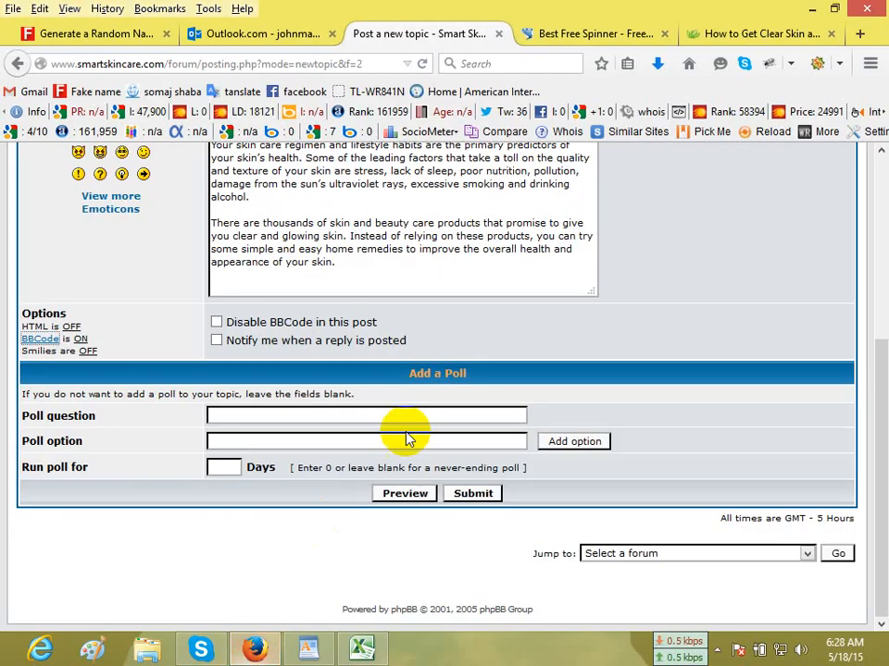
{"action": "key", "text": "Return"}
{"action": "key", "text": "Return"}
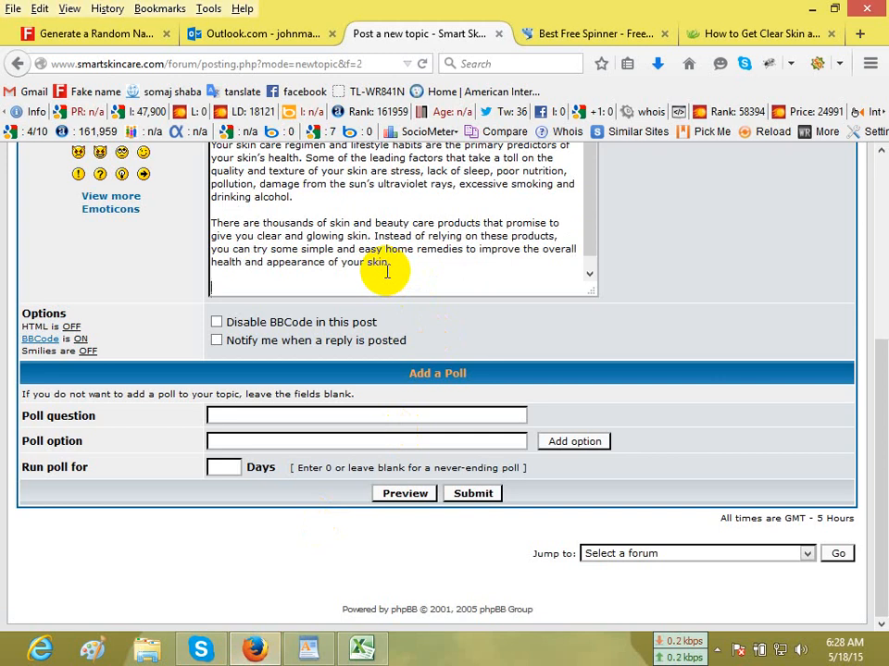
{"action": "key", "text": "ctrl+v"}
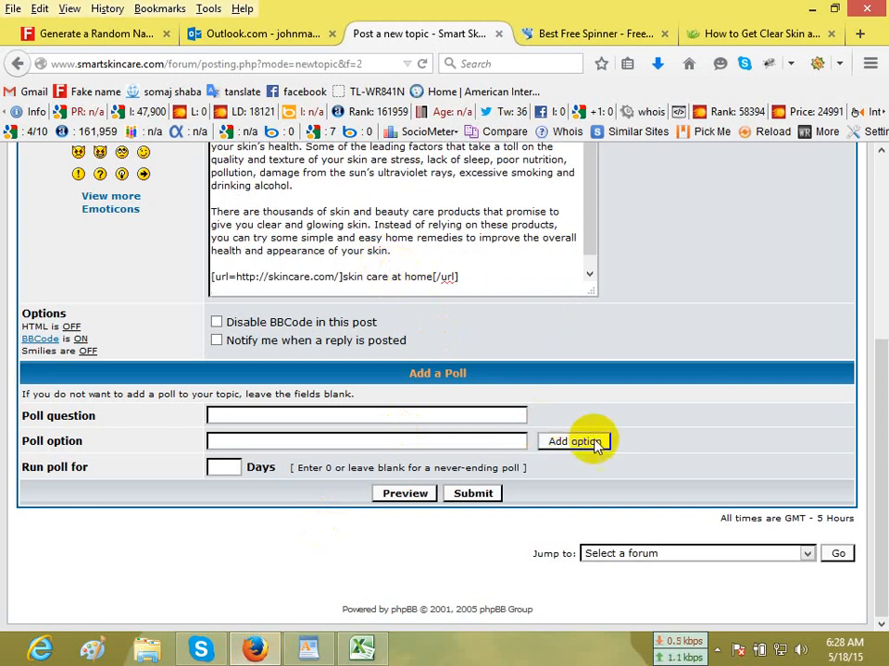
Preview the new forum topic and check its message text and keyword link.
{"action": "left_click", "coordinate": [407, 495]}
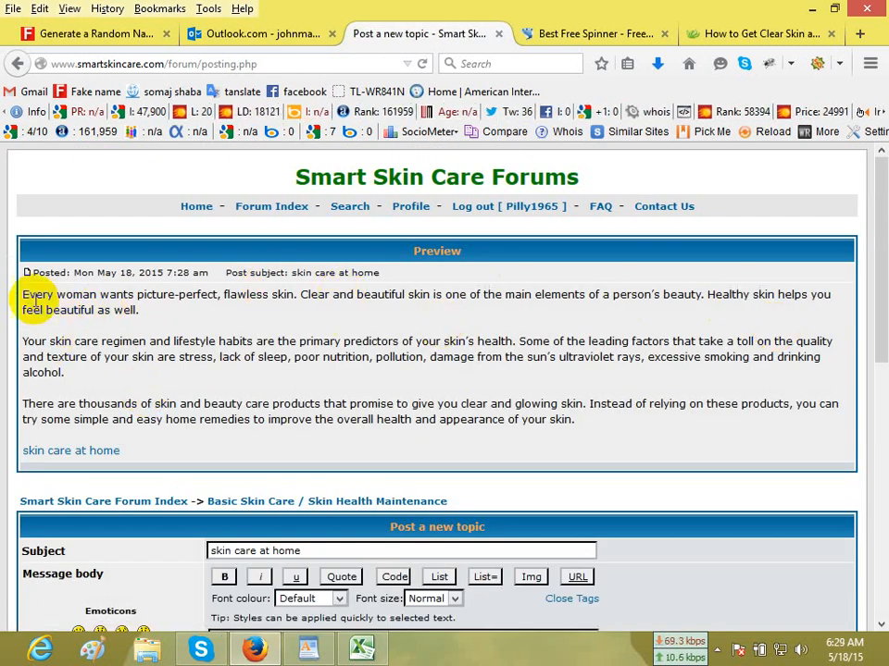
{"action": "left_click_drag", "start_coordinate": [24, 294], "coordinate": [597, 421]}
{"action": "left_click", "coordinate": [597, 425]}
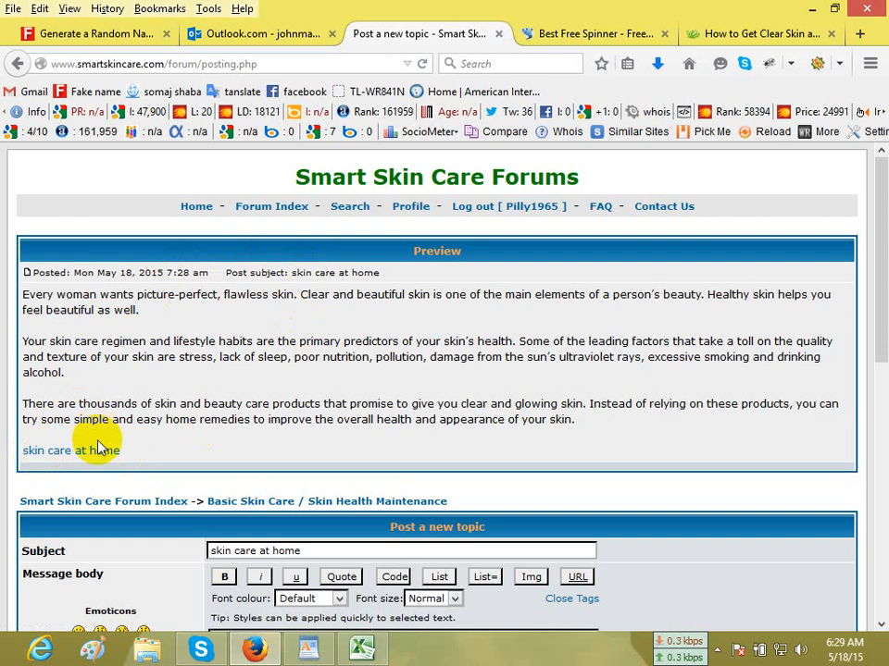
Try to submit the "skin care at home" topic to the Smart Skin Care forum and read the forum's response.
{"action": "scroll", "coordinate": [611, 267], "scroll_direction": "down", "scroll_amount": 10}
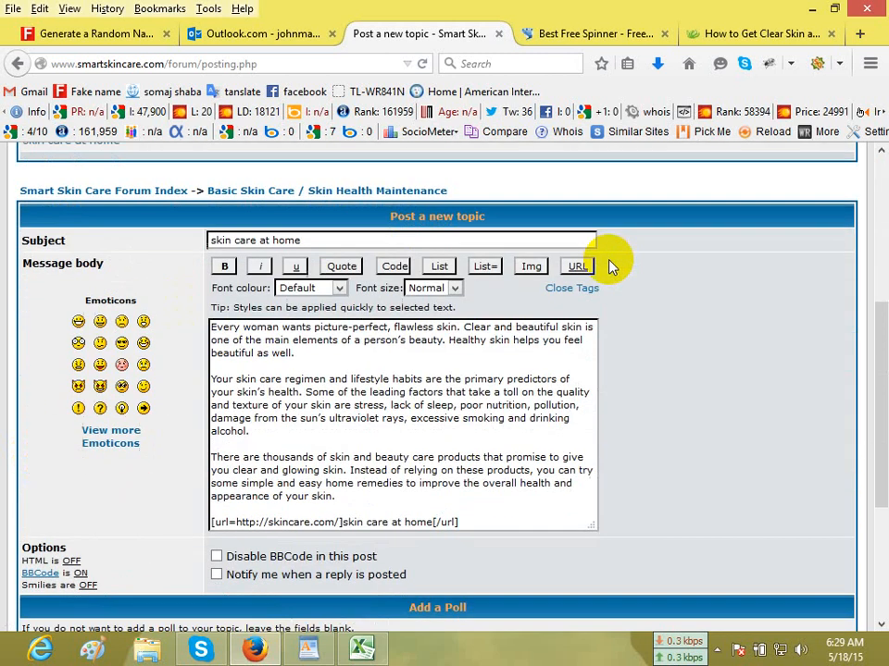
{"action": "left_click", "coordinate": [474, 495]}
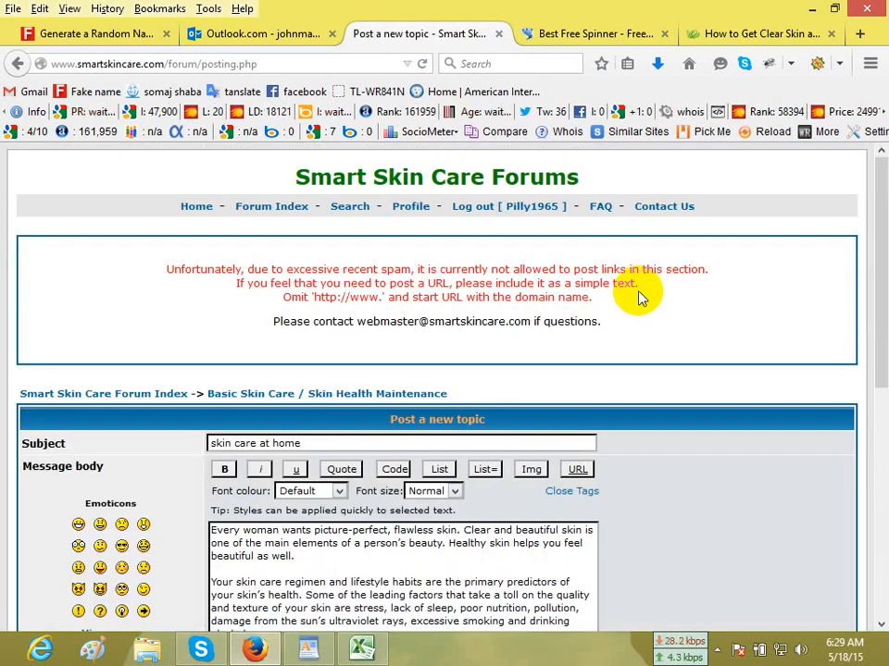
{"action": "left_click_drag", "start_coordinate": [155, 274], "coordinate": [675, 313]}
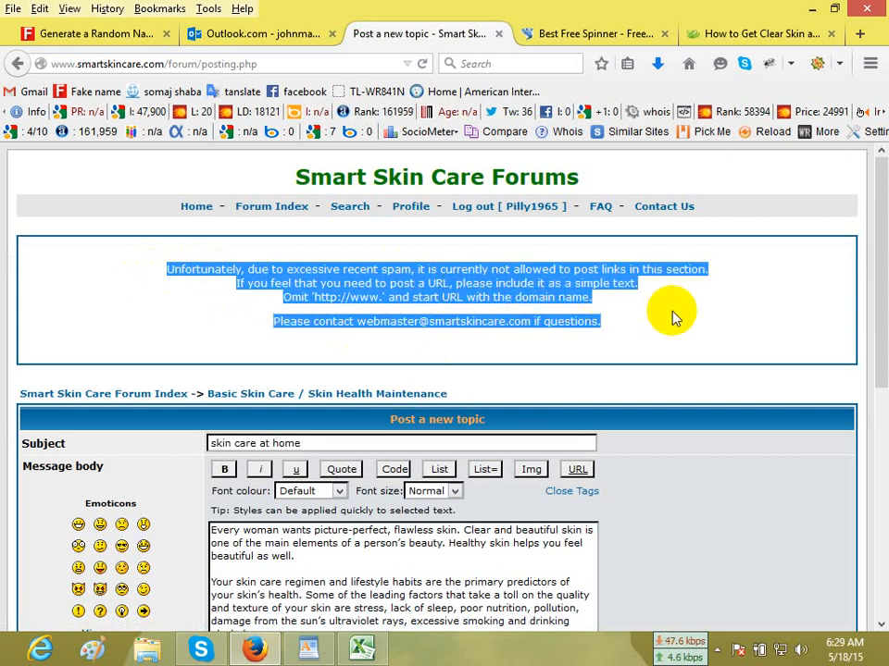
{"action": "left_click", "coordinate": [673, 318]}
{"action": "scroll", "coordinate": [674, 318], "scroll_direction": "down", "scroll_amount": 5}
{"action": "scroll", "coordinate": [674, 317], "scroll_direction": "up", "scroll_amount": 5}
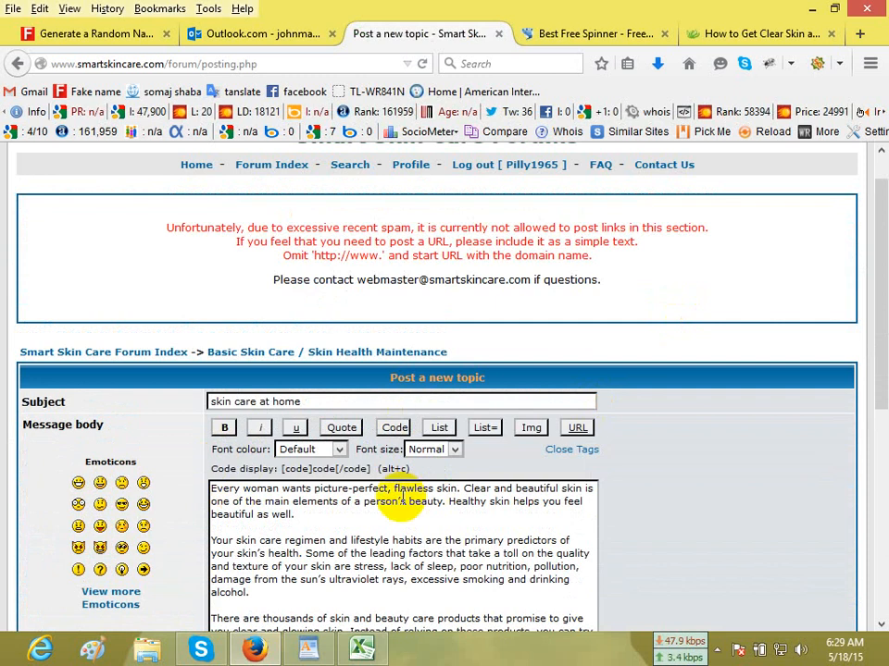
{"action": "scroll", "coordinate": [402, 500], "scroll_direction": "down", "scroll_amount": 3}
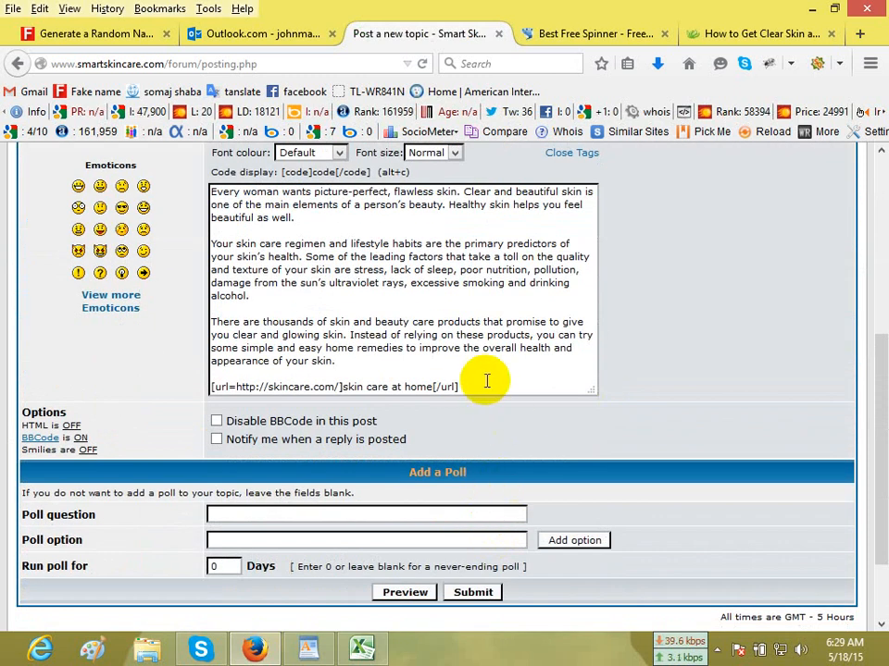
Review the forum's notice about posting links, close the new-topic page and open the Google home page in a new tab.
{"action": "scroll", "coordinate": [488, 386], "scroll_direction": "up", "scroll_amount": 3}
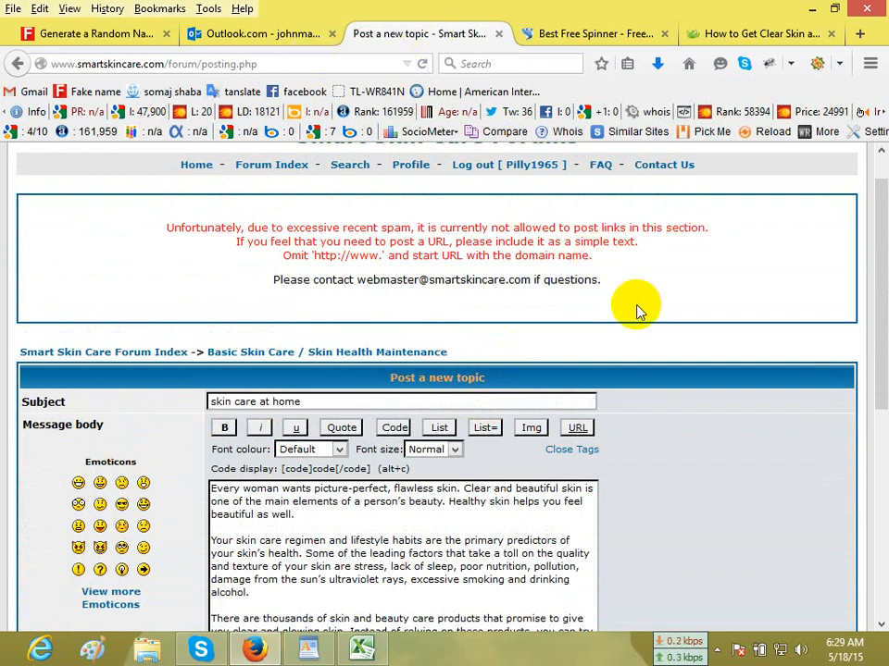
{"action": "scroll", "coordinate": [635, 308], "scroll_direction": "up", "scroll_amount": 1}
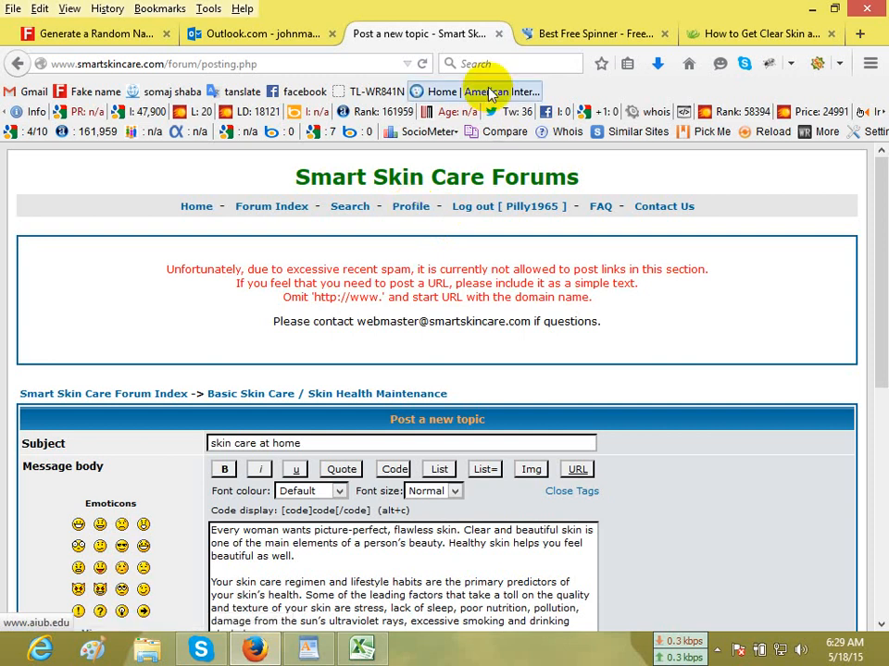
{"action": "left_click", "coordinate": [498, 34]}
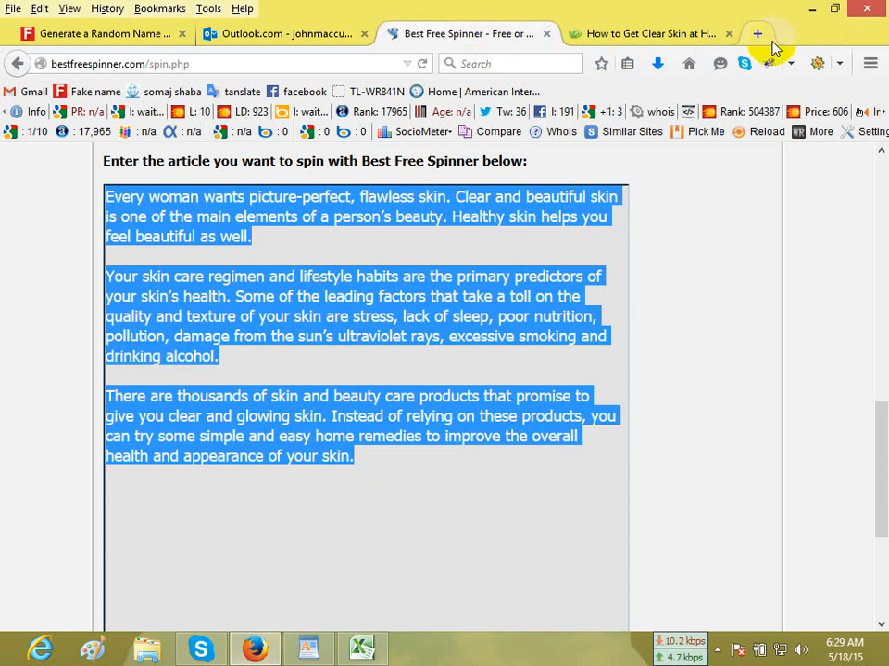
{"action": "left_click", "coordinate": [756, 34]}
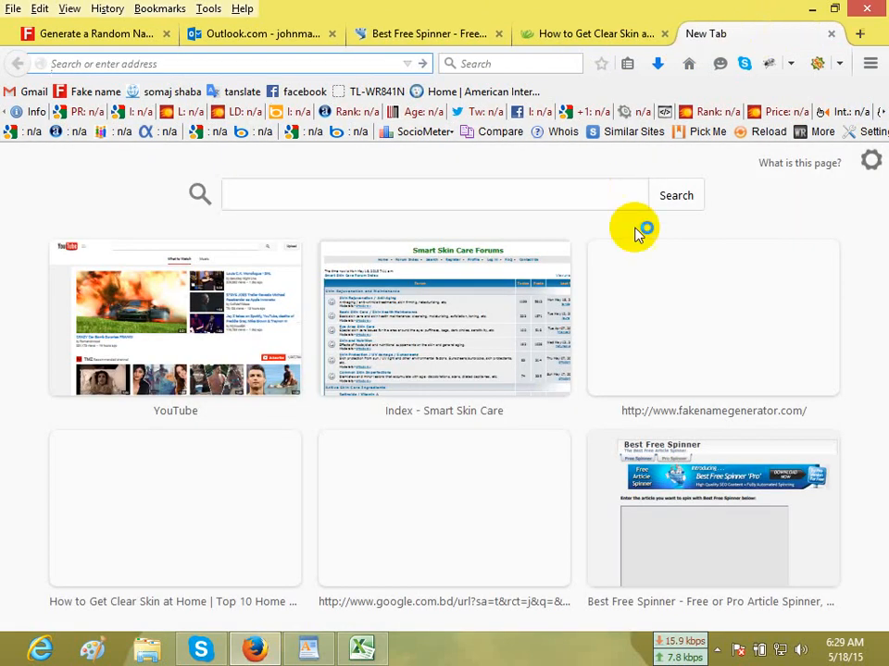
{"action": "left_click", "coordinate": [689, 63]}
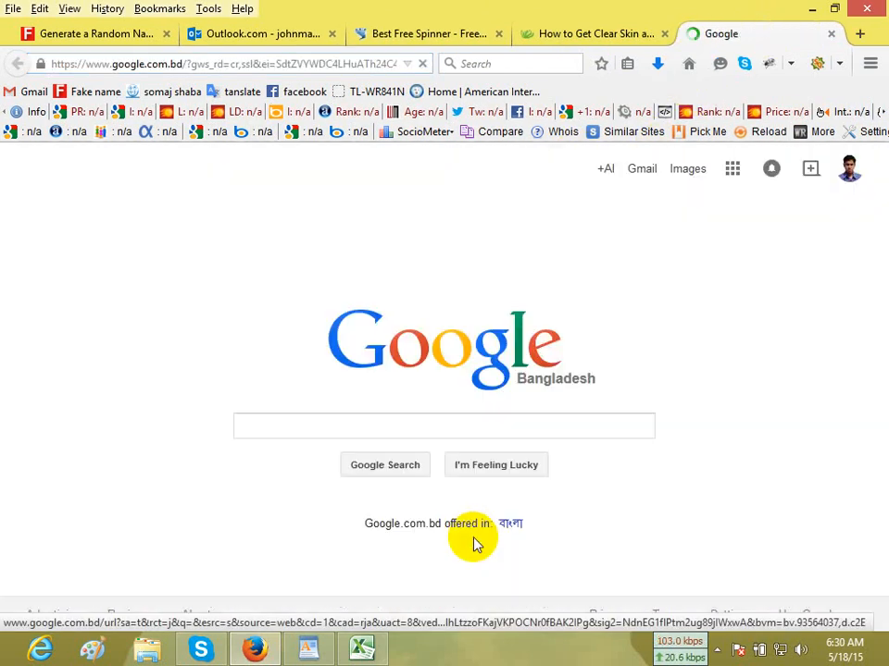
Cut the "Keywords:" heading and its three keywords from the WordPad document and paste them into the Excel report starting at cell D2.
{"action": "left_click", "coordinate": [378, 651]}
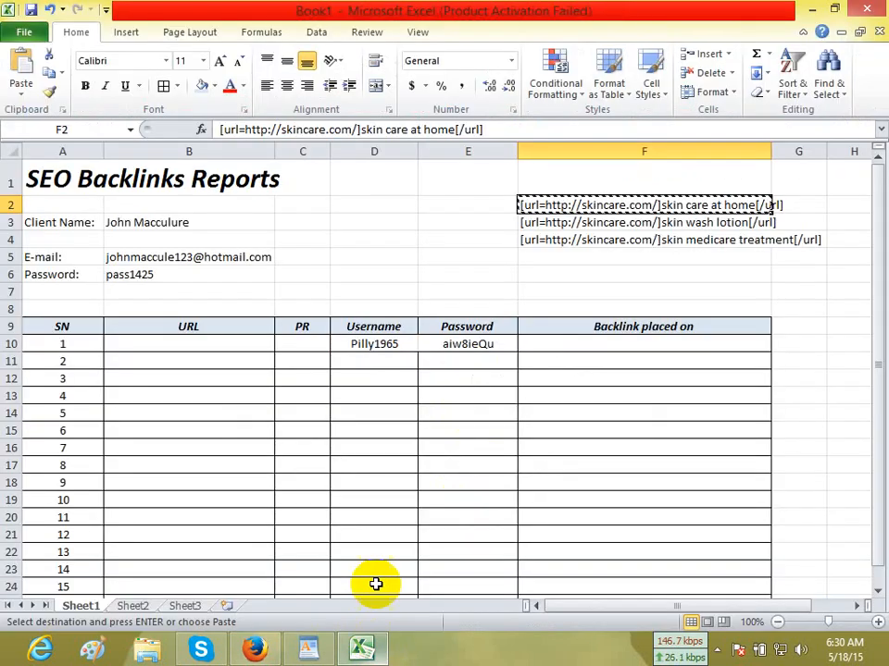
{"action": "left_click", "coordinate": [307, 650]}
{"action": "left_click_drag", "start_coordinate": [370, 313], "coordinate": [185, 224]}
{"action": "key", "text": "ctrl+c"}
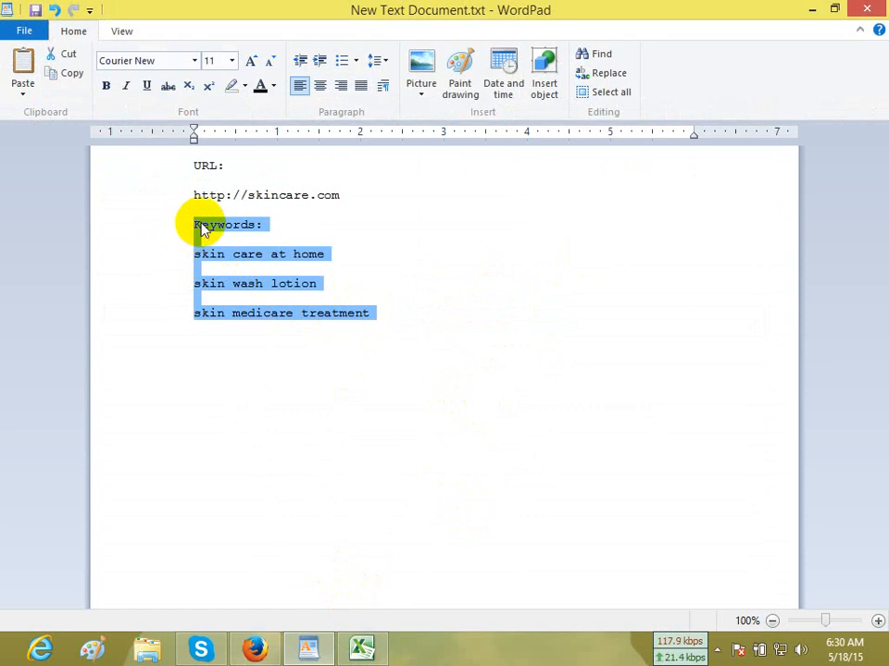
{"action": "right_click", "coordinate": [202, 229]}
{"action": "left_click", "coordinate": [226, 234]}
{"action": "left_click", "coordinate": [362, 650]}
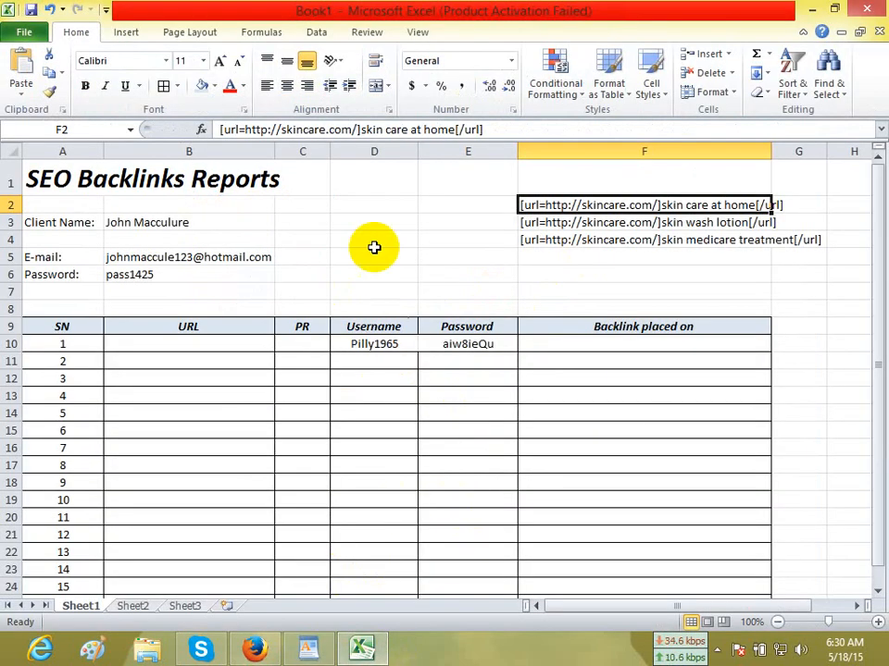
{"action": "right_click", "coordinate": [353, 205]}
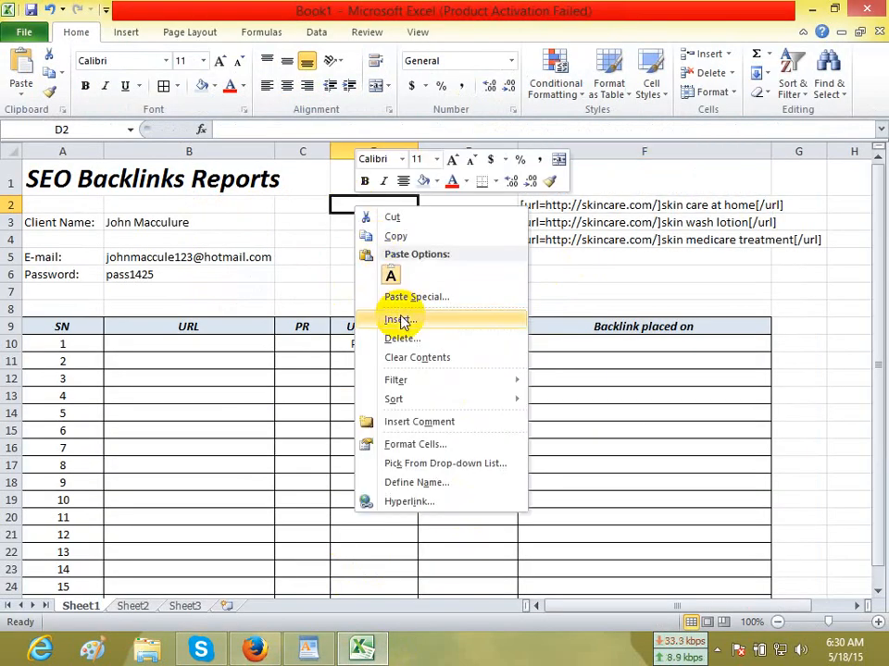
{"action": "left_click", "coordinate": [343, 199]}
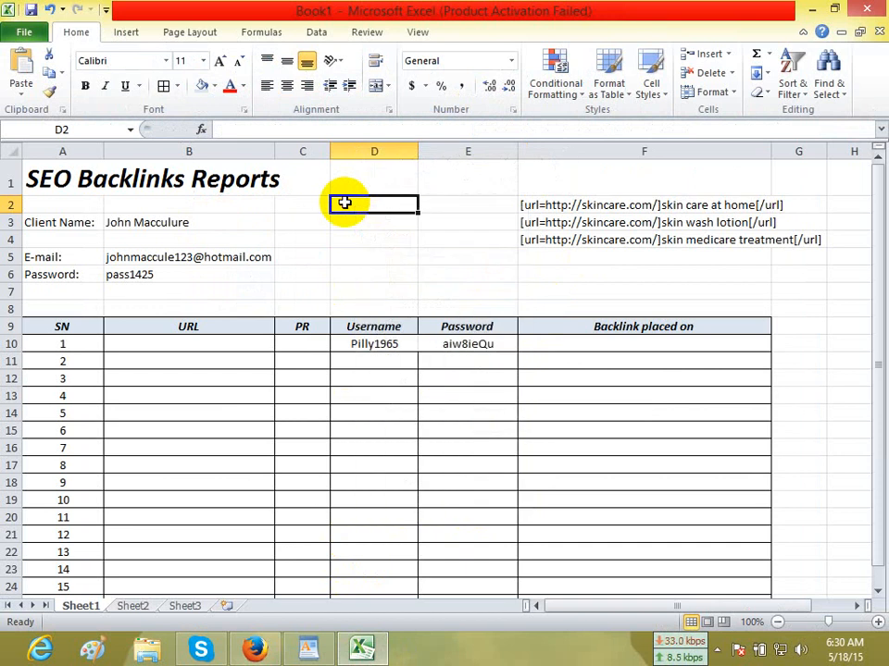
{"action": "key", "text": "ctrl+v"}
Move "skin medicare treatment" from D8 to D7 and "skin care at home" from D4 to D3.
{"action": "left_click", "coordinate": [373, 309]}
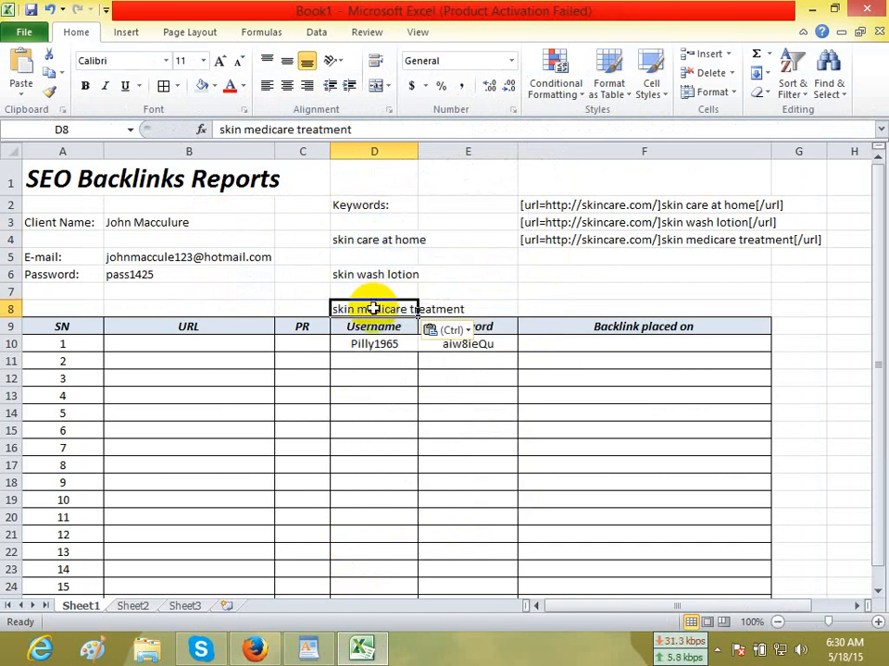
{"action": "key", "text": "ctrl+x"}
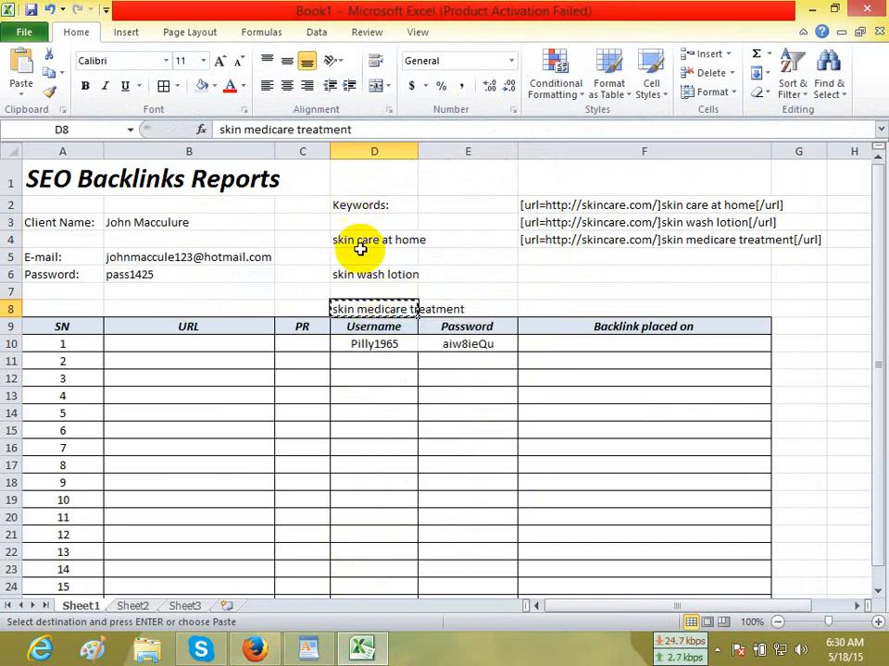
{"action": "left_click", "coordinate": [361, 257]}
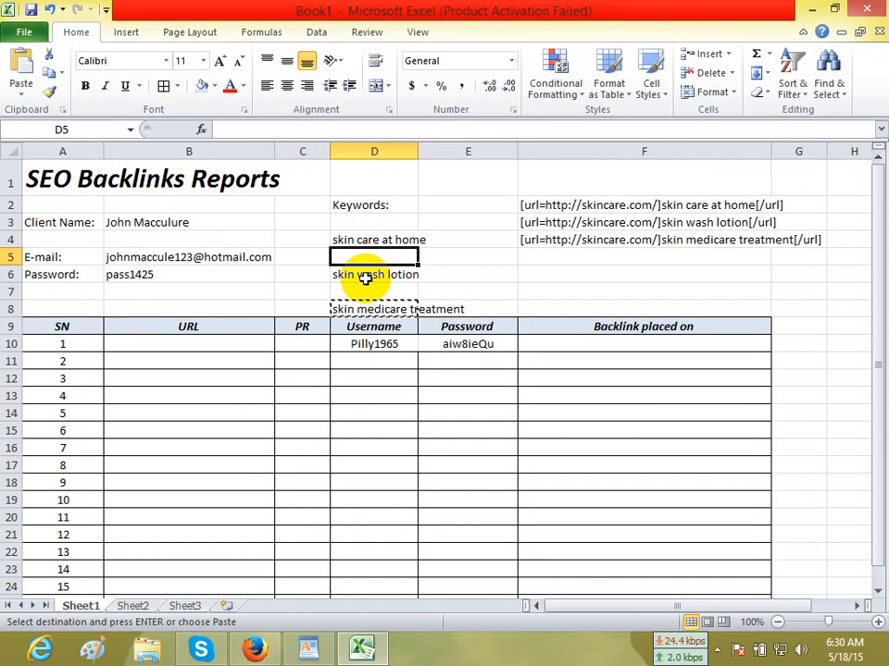
{"action": "left_click", "coordinate": [359, 288]}
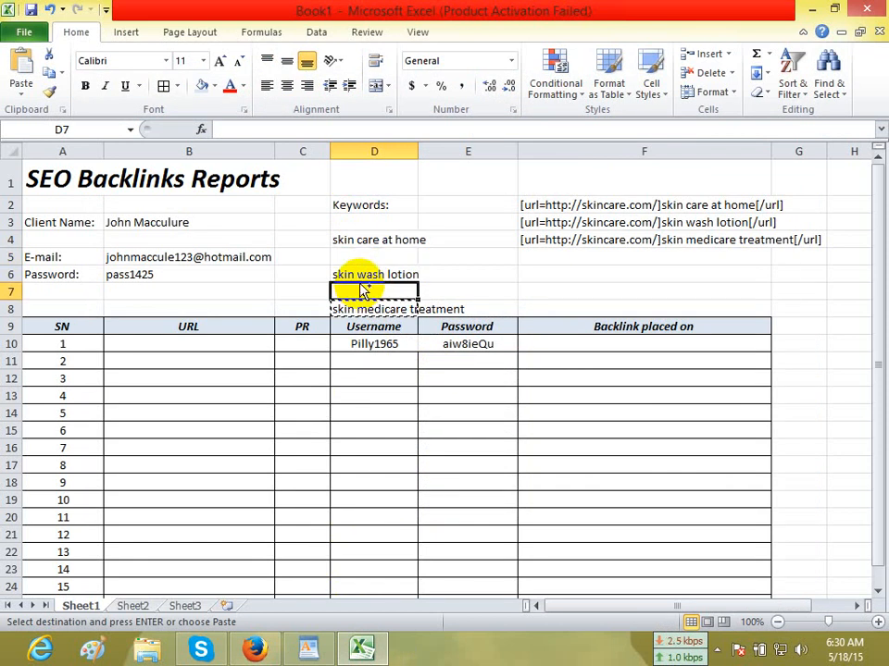
{"action": "key", "text": "ctrl+v"}
{"action": "left_click", "coordinate": [356, 240]}
{"action": "key", "text": "ctrl+x"}
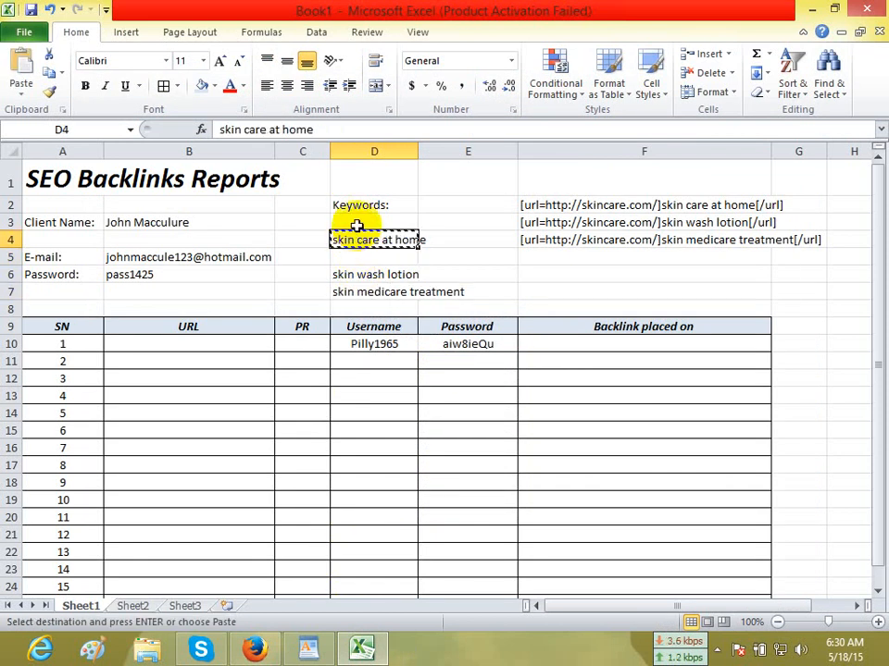
{"action": "left_click", "coordinate": [357, 222]}
{"action": "key", "text": "ctrl+v"}
Close the remaining gaps in the keyword list by moving "skin wash lotion" to D4 and "skin medicare treatment" to D5.
{"action": "left_click", "coordinate": [359, 277]}
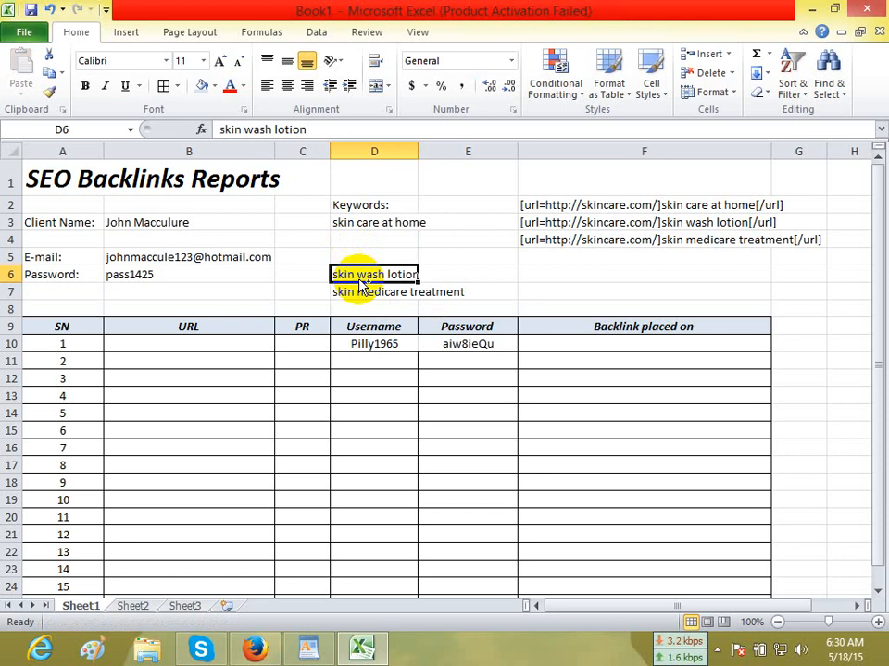
{"action": "key", "text": "ctrl+x"}
{"action": "left_click", "coordinate": [357, 238]}
{"action": "key", "text": "ctrl+v"}
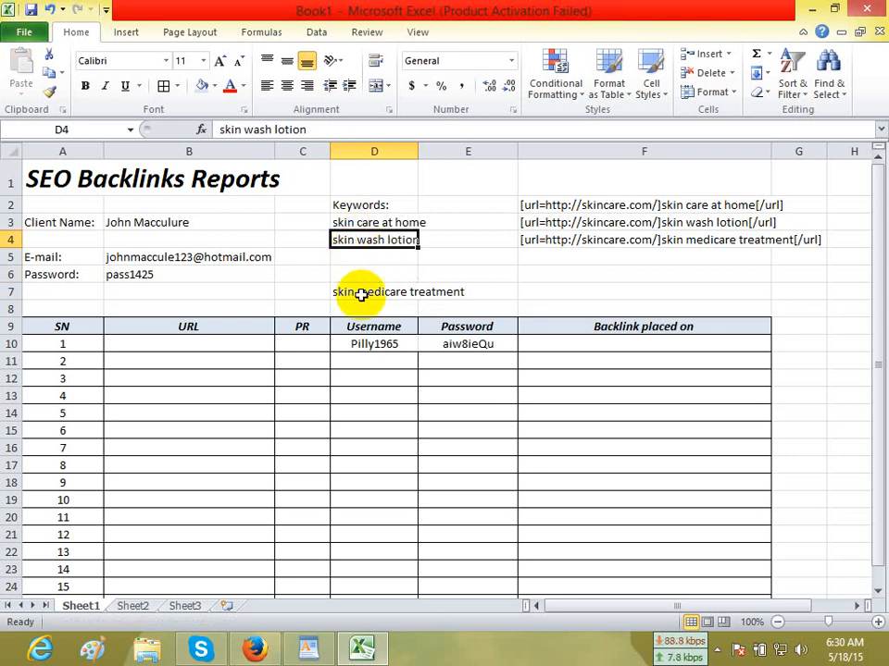
{"action": "left_click", "coordinate": [358, 292]}
{"action": "key", "text": "ctrl+x"}
{"action": "left_click", "coordinate": [358, 259]}
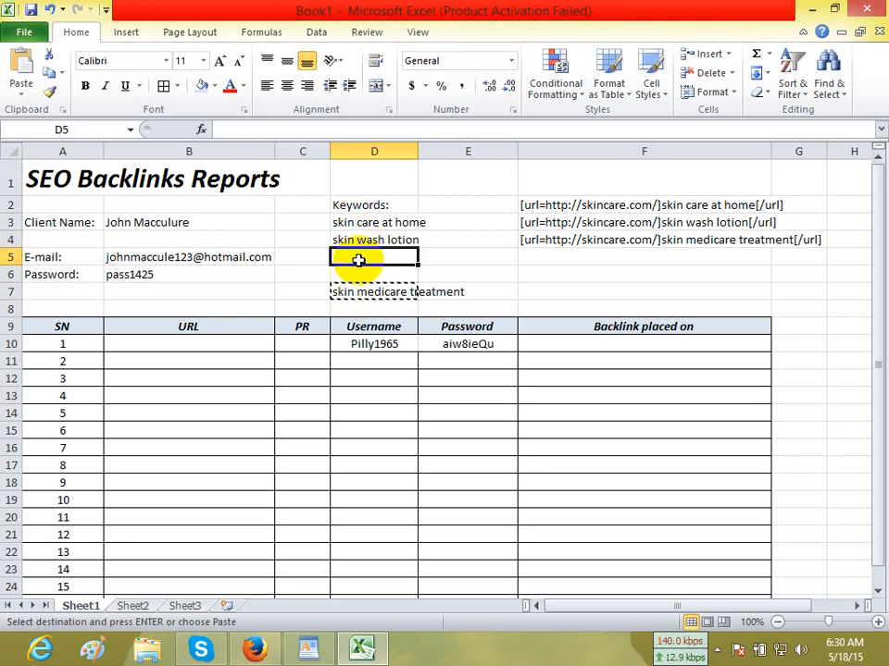
{"action": "key", "text": "ctrl+v"}
Make the "Keywords:" heading in D2 and the client name, e-mail and password labels in A3:A6 bold.
{"action": "left_click", "coordinate": [363, 200]}
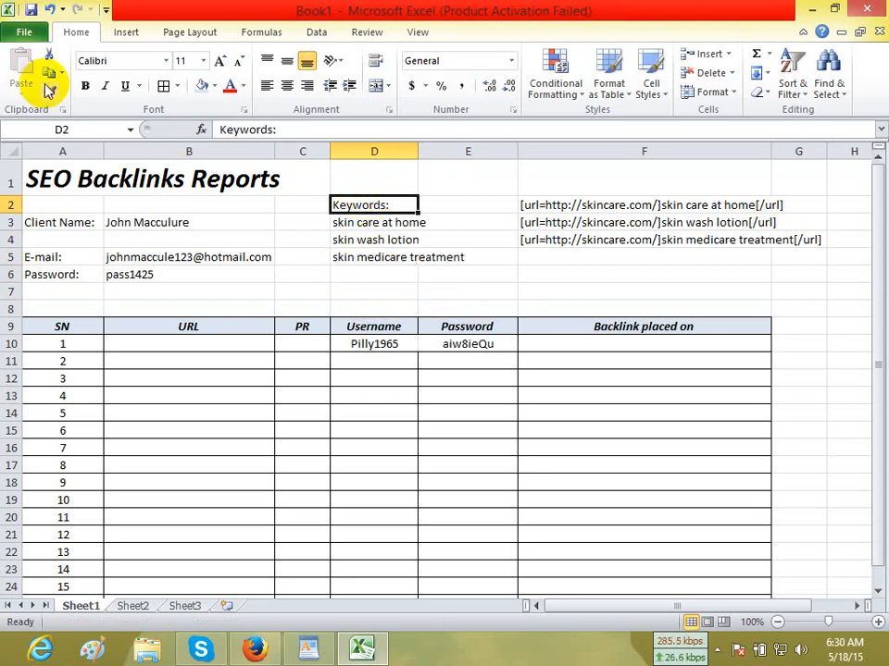
{"action": "left_click", "coordinate": [85, 86]}
{"action": "left_click_drag", "start_coordinate": [81, 221], "coordinate": [68, 271]}
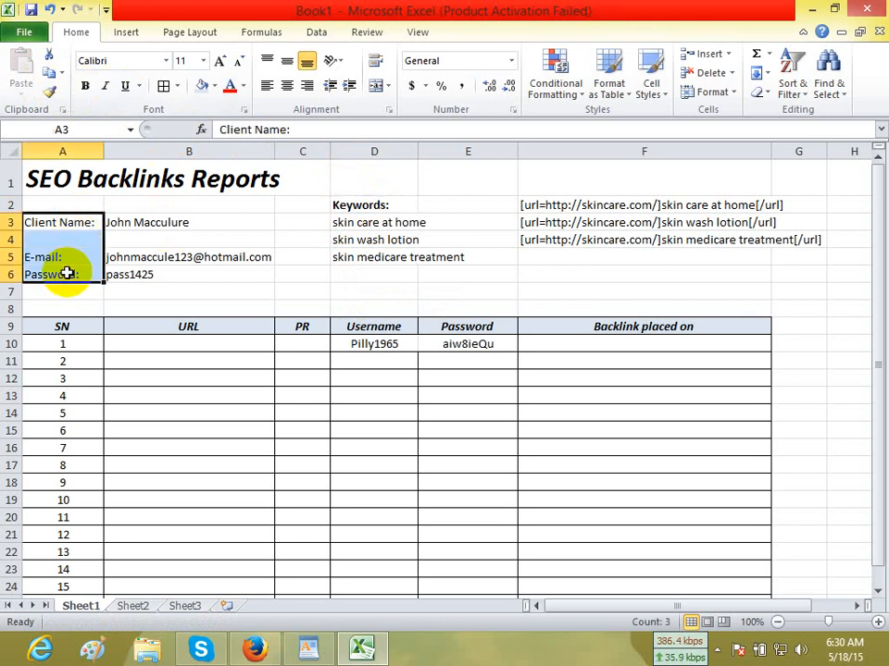
{"action": "left_click", "coordinate": [84, 86]}
{"action": "left_click", "coordinate": [544, 274]}
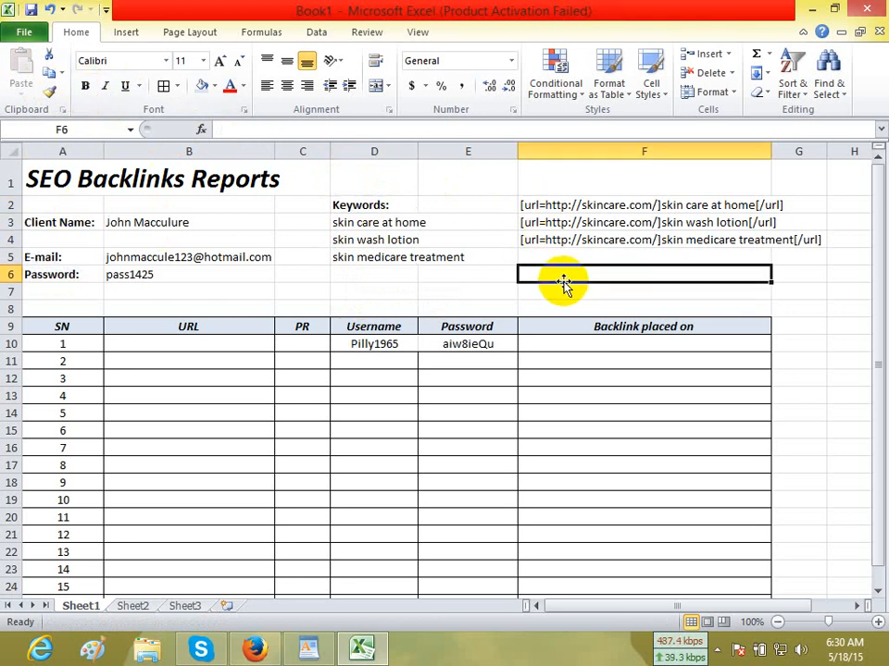
{"action": "left_click", "coordinate": [309, 648]}
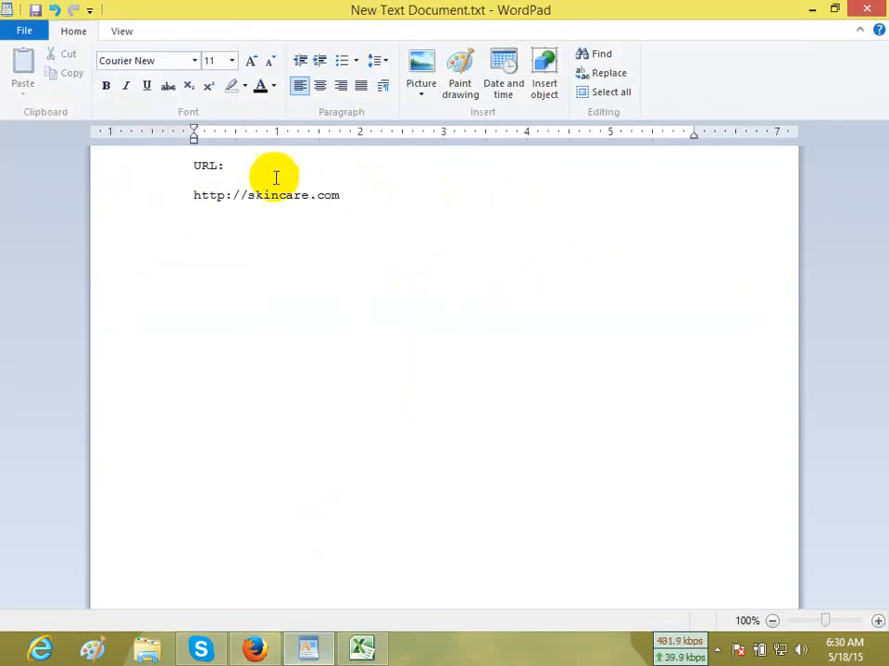
{"action": "left_click_drag", "start_coordinate": [345, 195], "coordinate": [204, 202]}
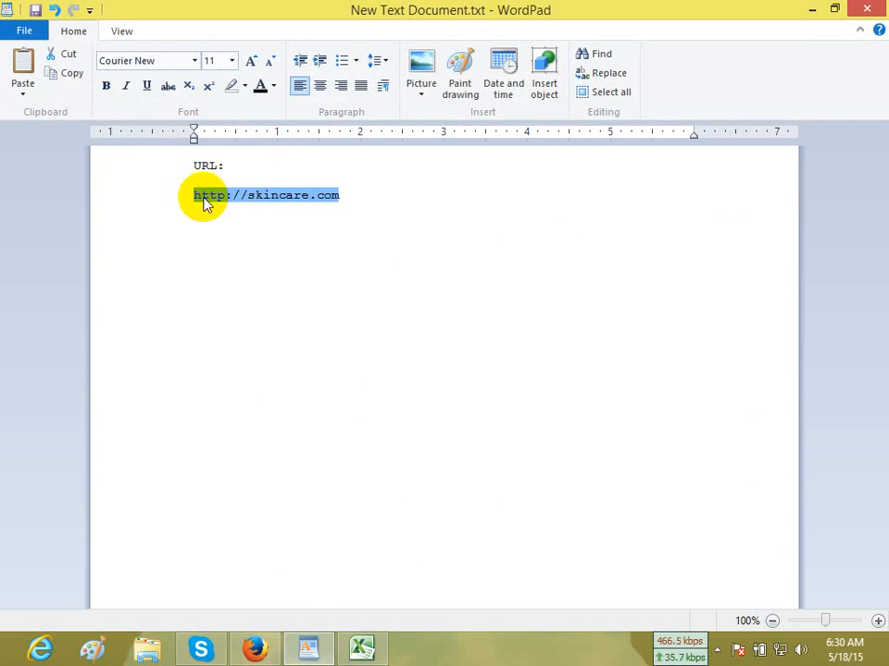
{"action": "key", "text": "ctrl+x"}
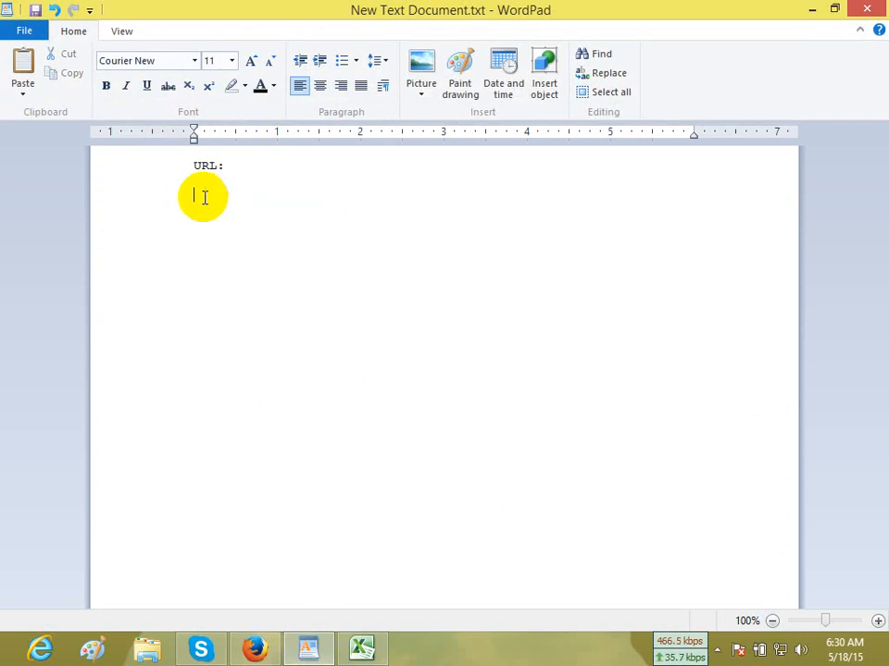
{"action": "left_click", "coordinate": [359, 650]}
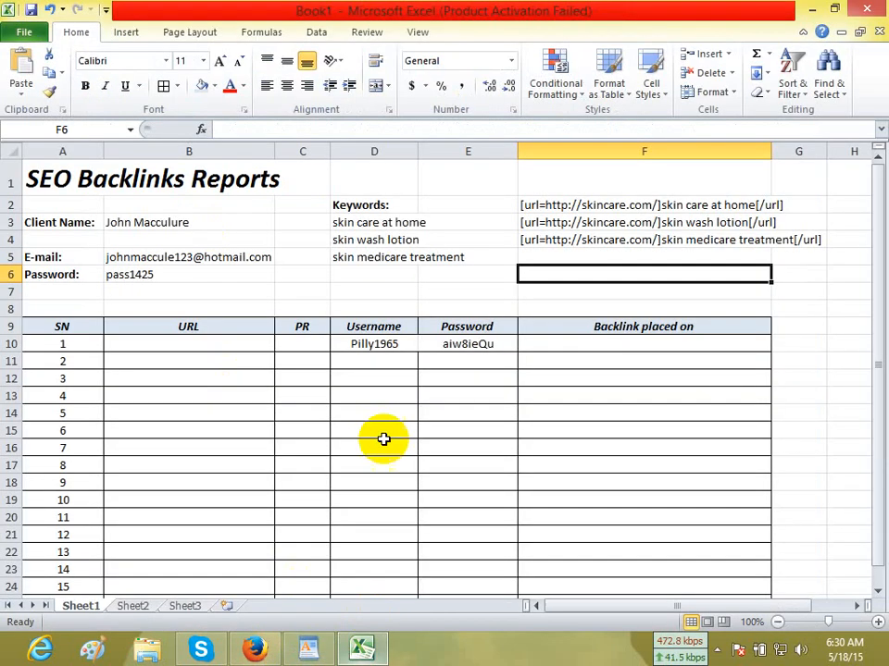
{"action": "left_click", "coordinate": [340, 292]}
{"action": "key", "text": "ctrl+v"}
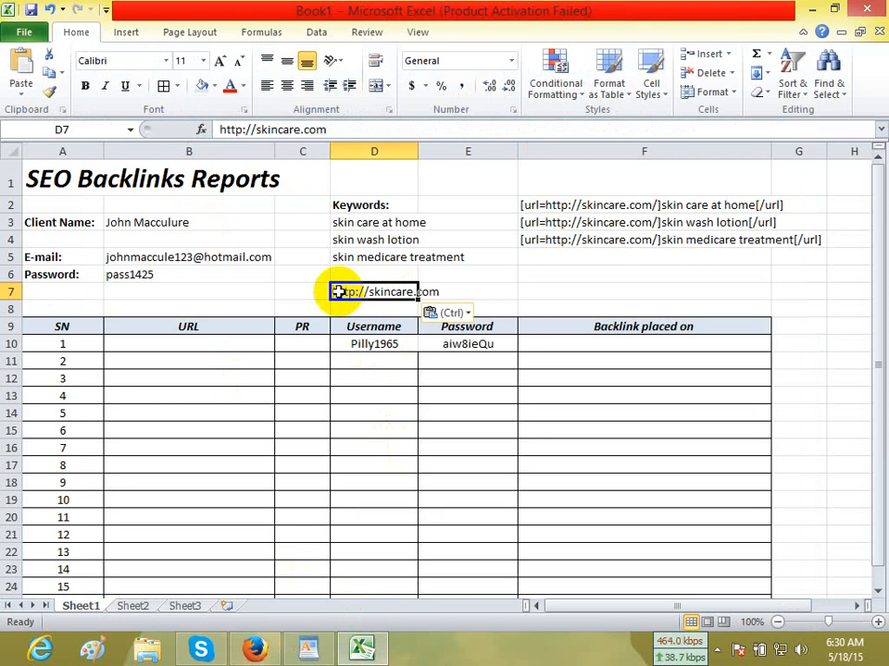
Move the "URL:" label from the WordPad document to Excel cell D6 and make it bold.
{"action": "left_click", "coordinate": [309, 652]}
{"action": "left_click_drag", "start_coordinate": [247, 172], "coordinate": [199, 172]}
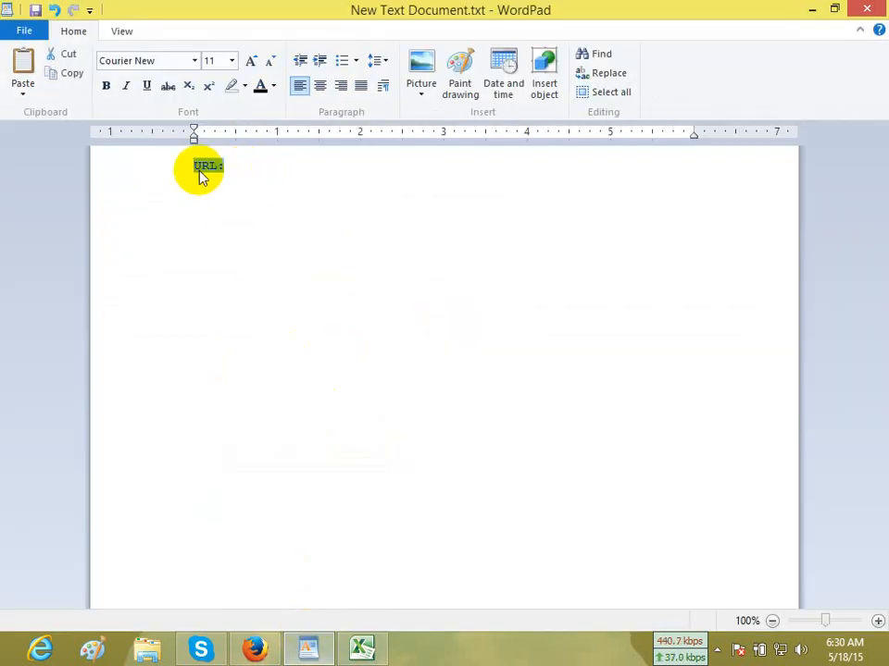
{"action": "key", "text": "ctrl+x"}
{"action": "left_click", "coordinate": [361, 648]}
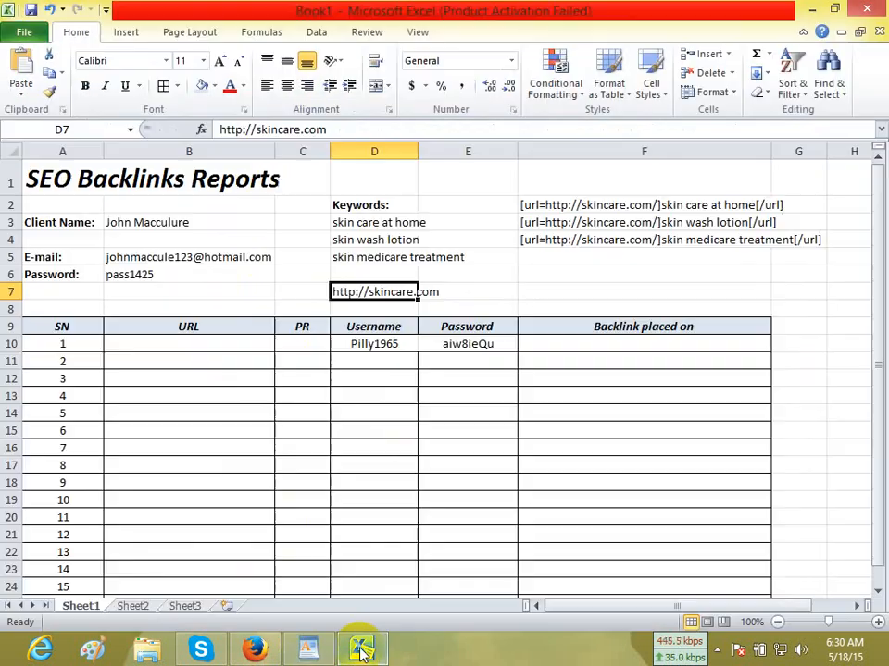
{"action": "left_click", "coordinate": [352, 271]}
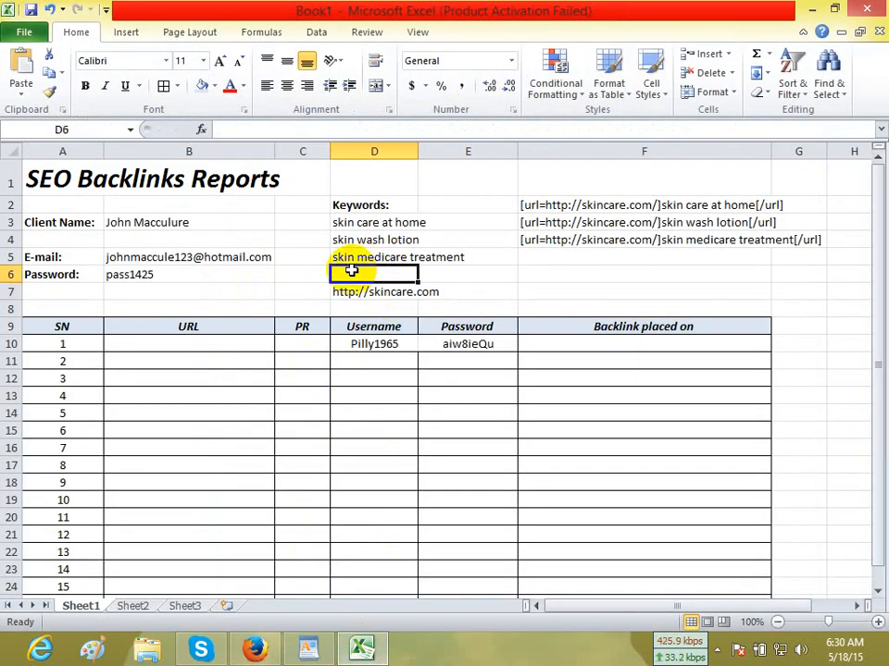
{"action": "left_click", "coordinate": [85, 86]}
{"action": "left_click", "coordinate": [583, 292]}
{"action": "left_click", "coordinate": [829, 384]}
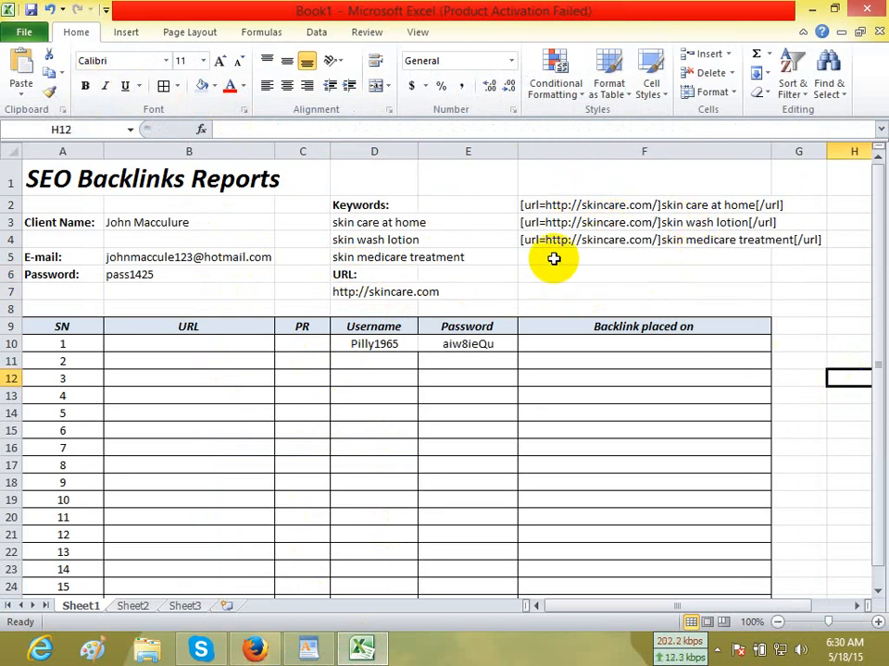
Save the workbook to the Desktop as an Excel Workbook named "Sample Backlinks Report sheet".
{"action": "left_click", "coordinate": [24, 33]}
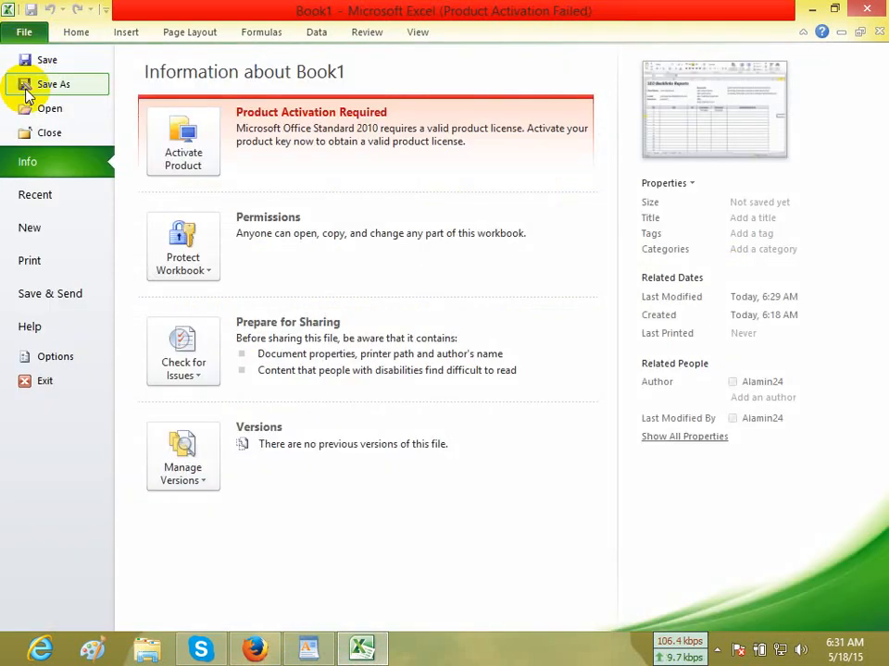
{"action": "key", "text": "Escape"}
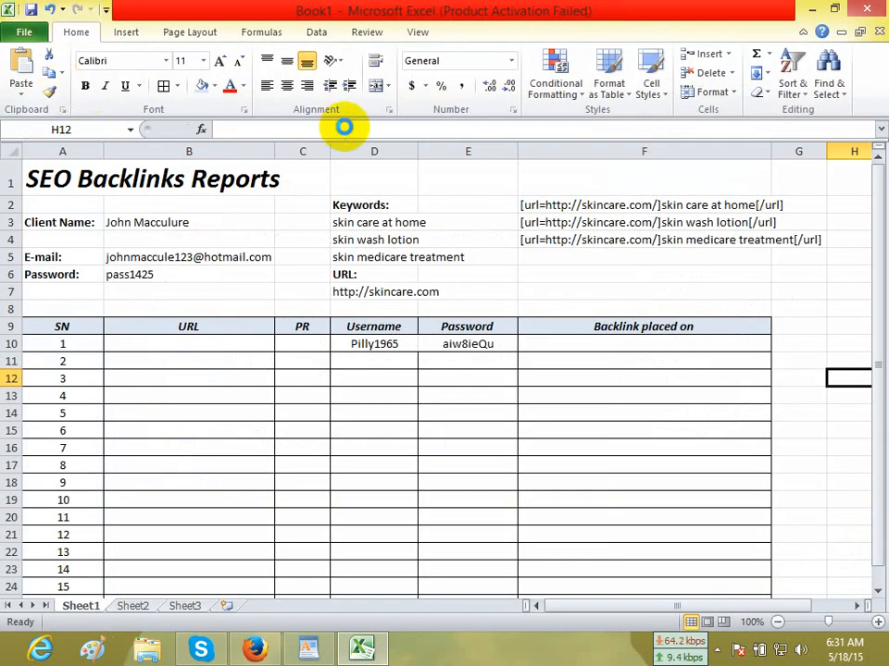
{"action": "key", "text": "F12"}
{"action": "left_click", "coordinate": [97, 130]}
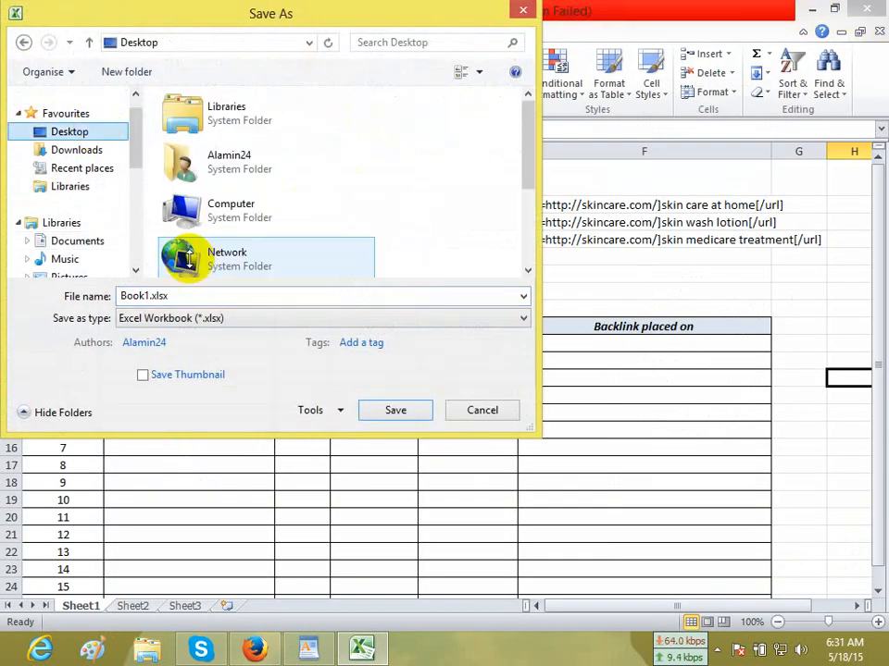
{"action": "left_click", "coordinate": [187, 296]}
{"action": "type", "text": "Sample Backlinks Report sheet"}
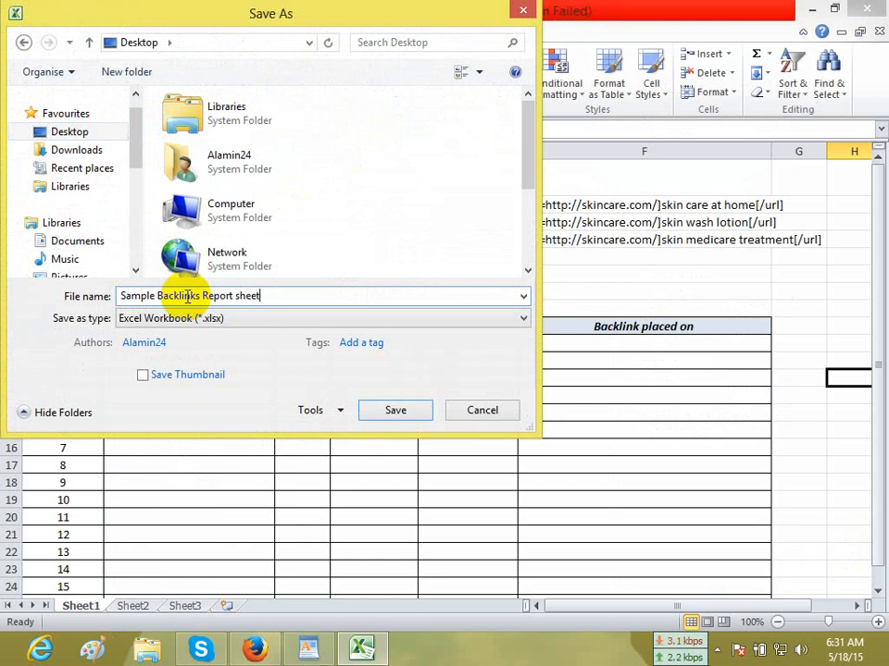
{"action": "left_click", "coordinate": [396, 410]}
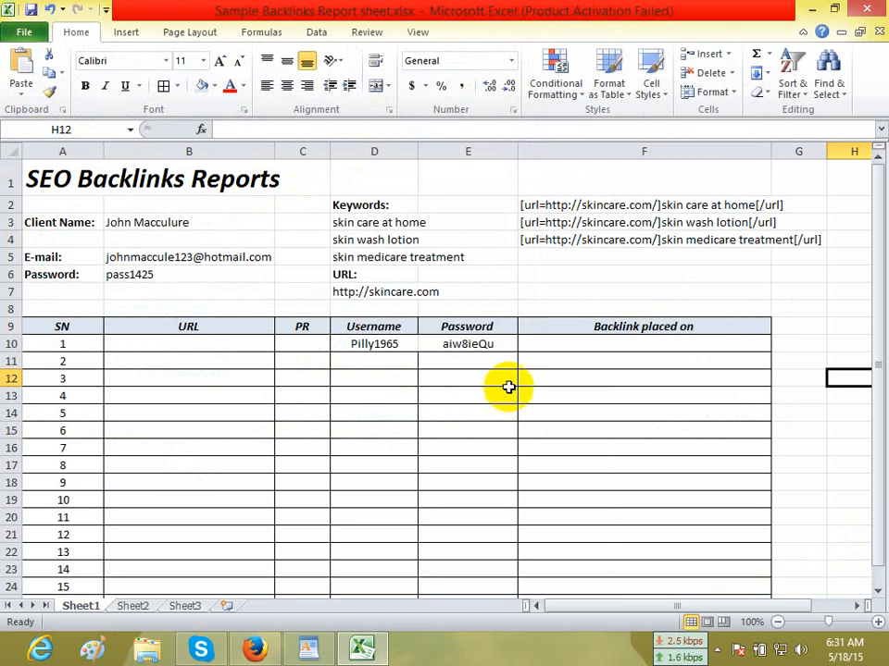
Widen column F of the backlinks report so the BBCode links fit inside it.
{"action": "left_click_drag", "start_coordinate": [768, 155], "coordinate": [851, 155]}
{"action": "left_click", "coordinate": [789, 353]}
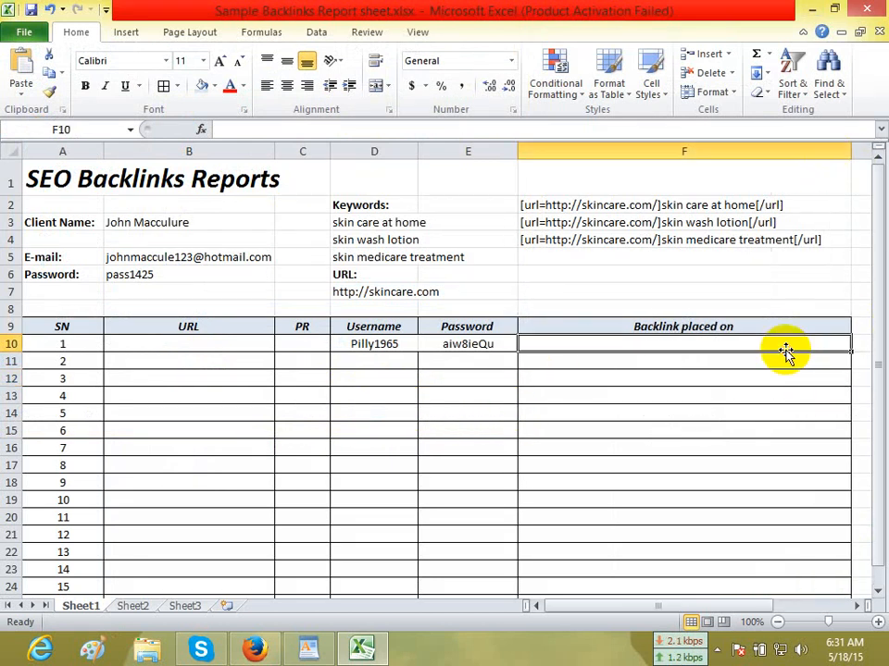
Copy the keyword "skin care at home" from cell D3, search Google for it in Firefox and look through the results.
{"action": "left_click", "coordinate": [276, 648]}
{"action": "left_click", "coordinate": [361, 648]}
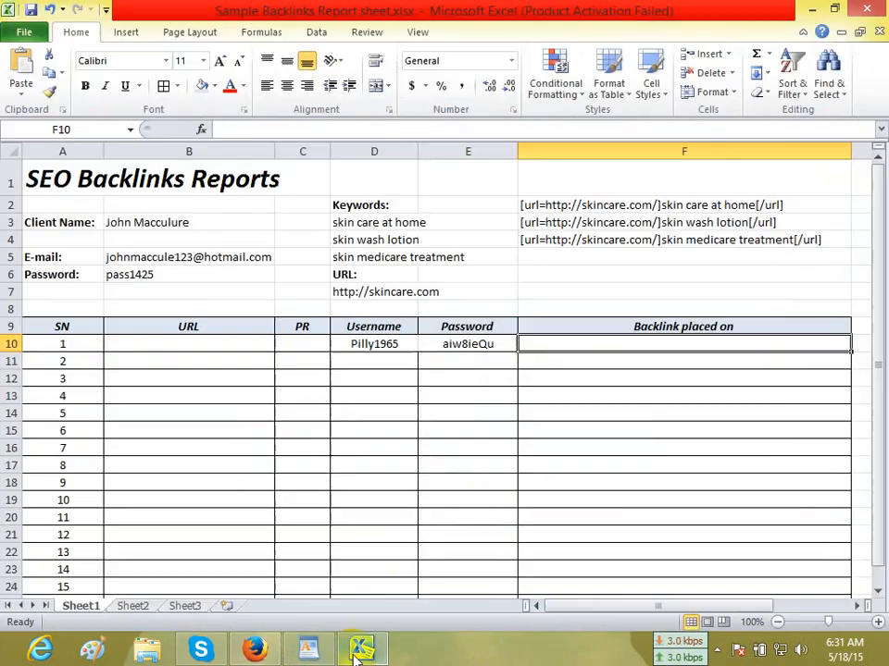
{"action": "left_click", "coordinate": [340, 223]}
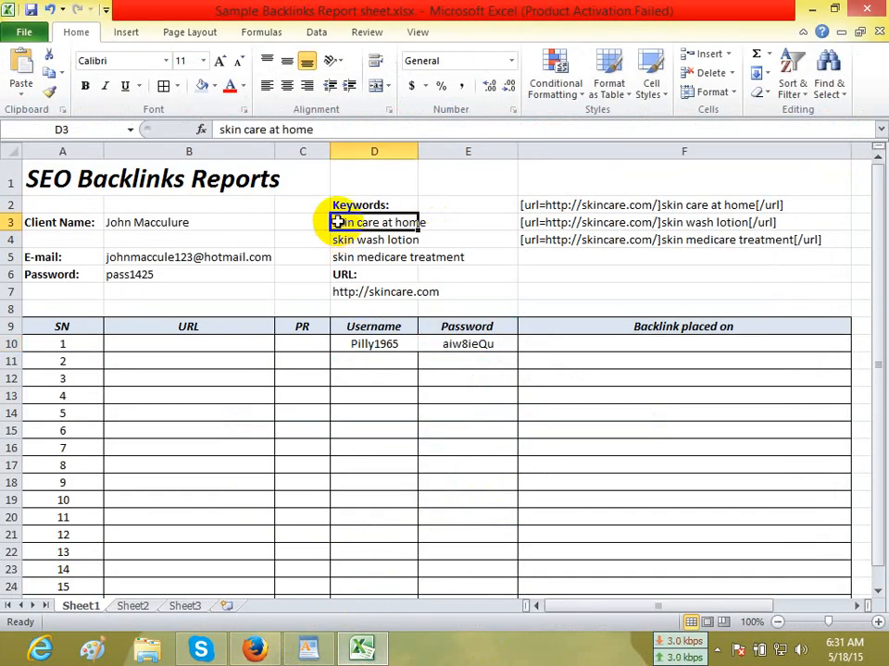
{"action": "key", "text": "ctrl+c"}
{"action": "left_click", "coordinate": [255, 648]}
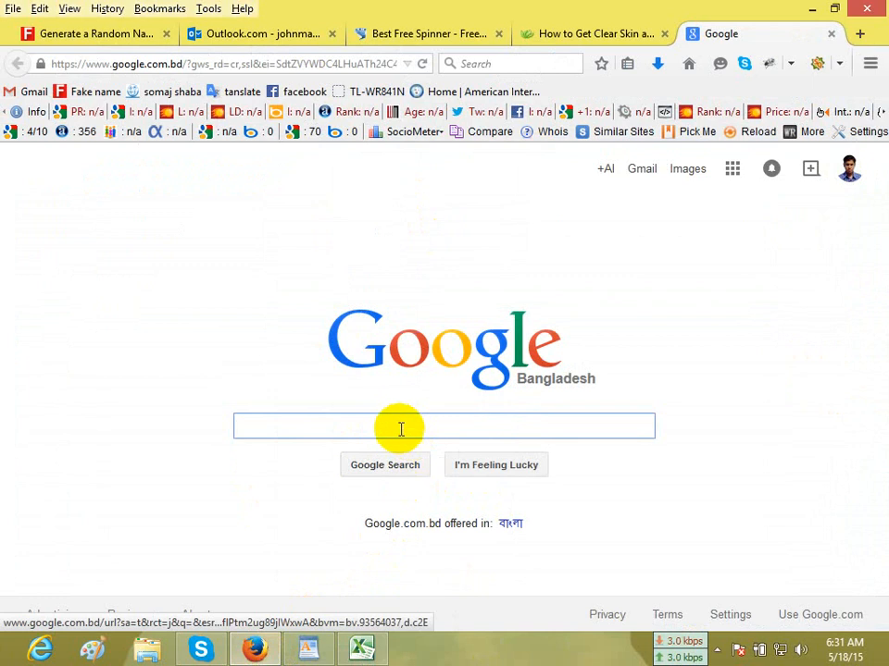
{"action": "key", "text": "ctrl+v"}
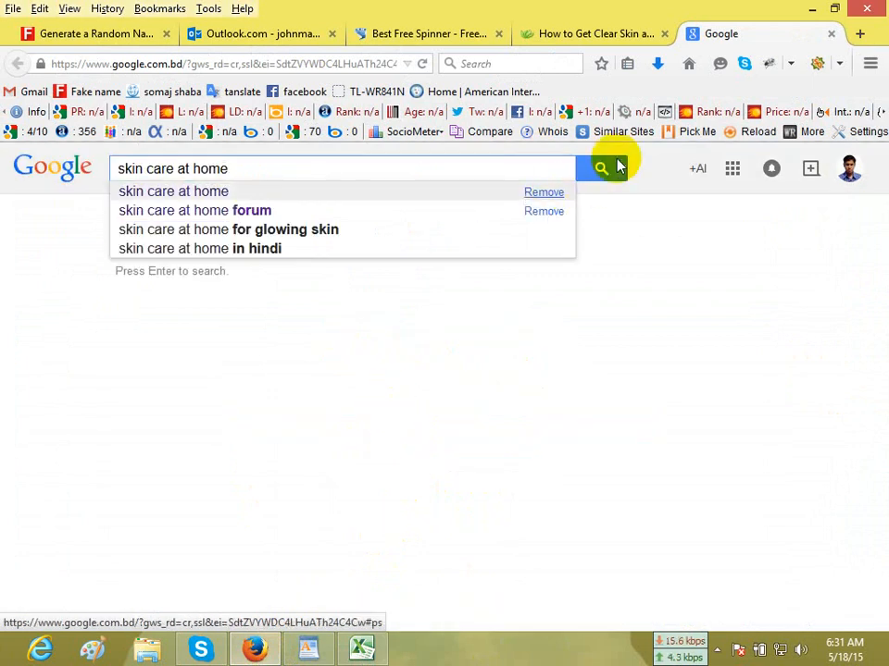
{"action": "left_click", "coordinate": [616, 168]}
{"action": "left_click", "coordinate": [585, 170]}
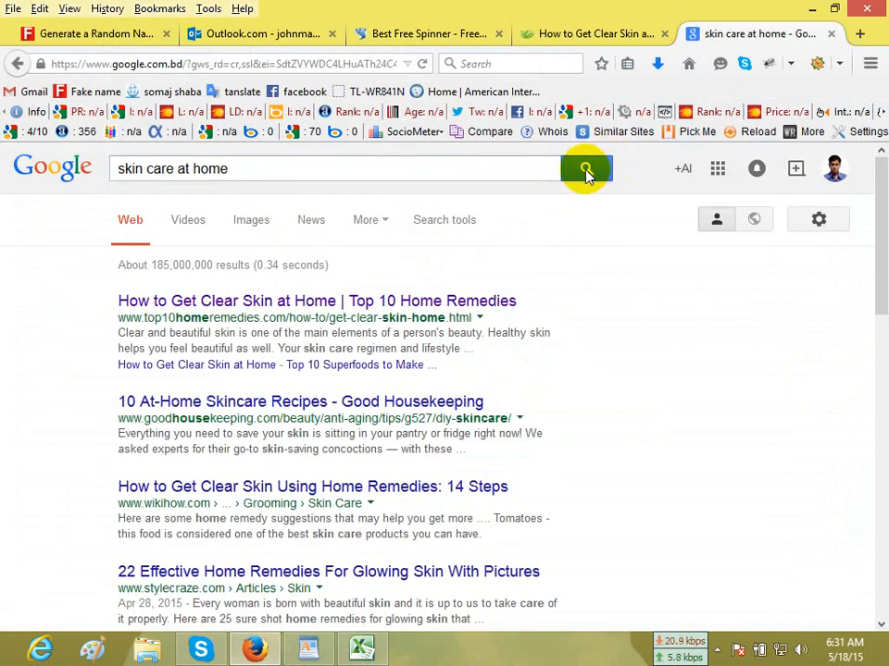
{"action": "left_click", "coordinate": [690, 359]}
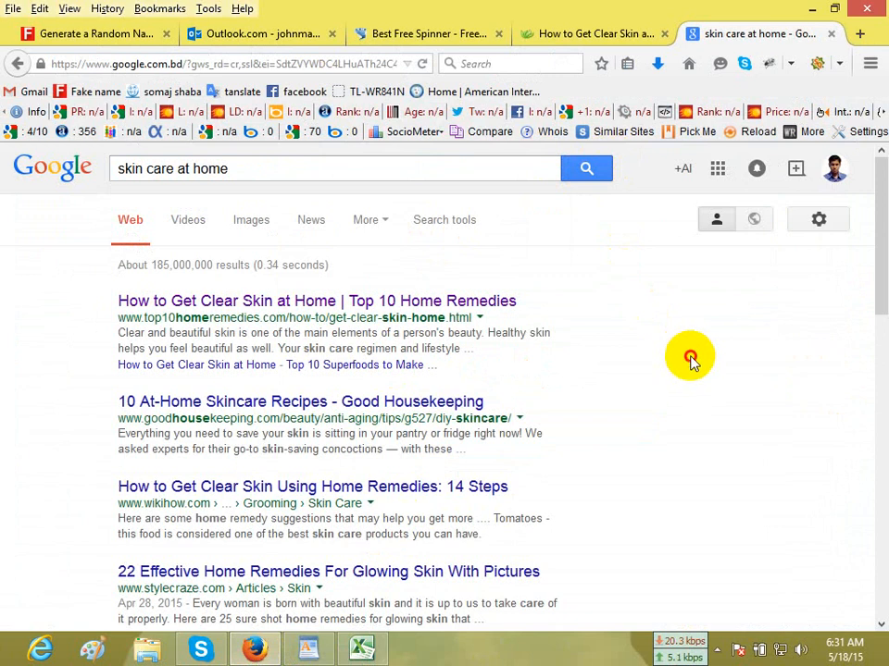
{"action": "scroll", "coordinate": [689, 361], "scroll_direction": "down", "scroll_amount": 4}
{"action": "scroll", "coordinate": [691, 361], "scroll_direction": "down", "scroll_amount": 4}
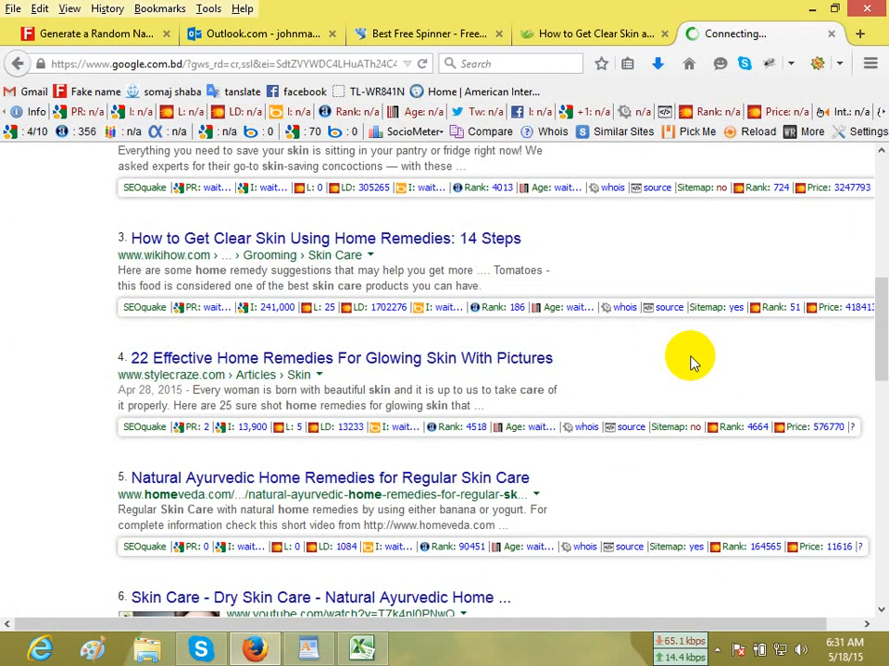
{"action": "scroll", "coordinate": [690, 361], "scroll_direction": "up", "scroll_amount": 8}
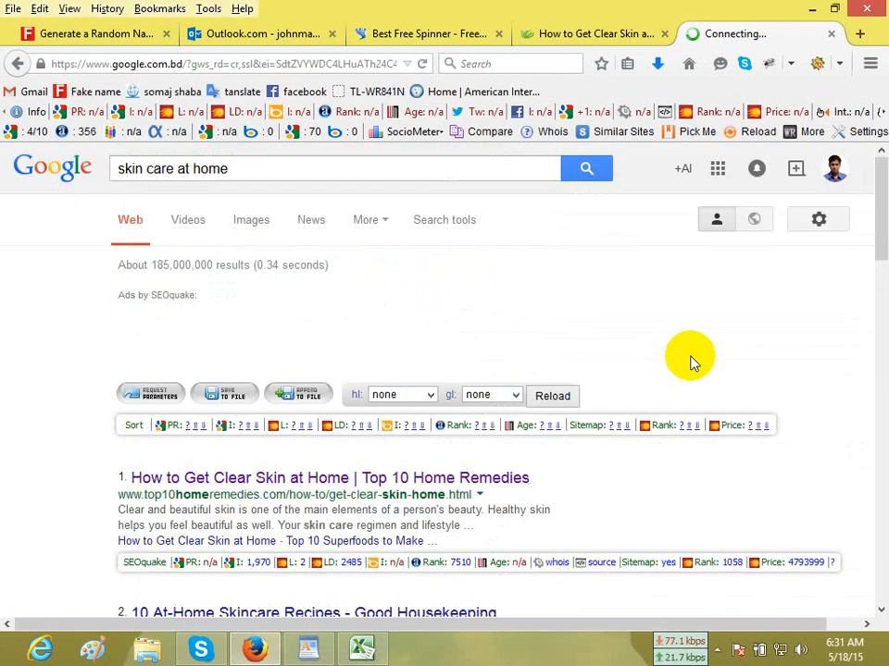
Extend the Google query to "skin care at home forum" and look through the first page of results.
{"action": "left_click", "coordinate": [367, 168]}
{"action": "type", "text": "forum"}
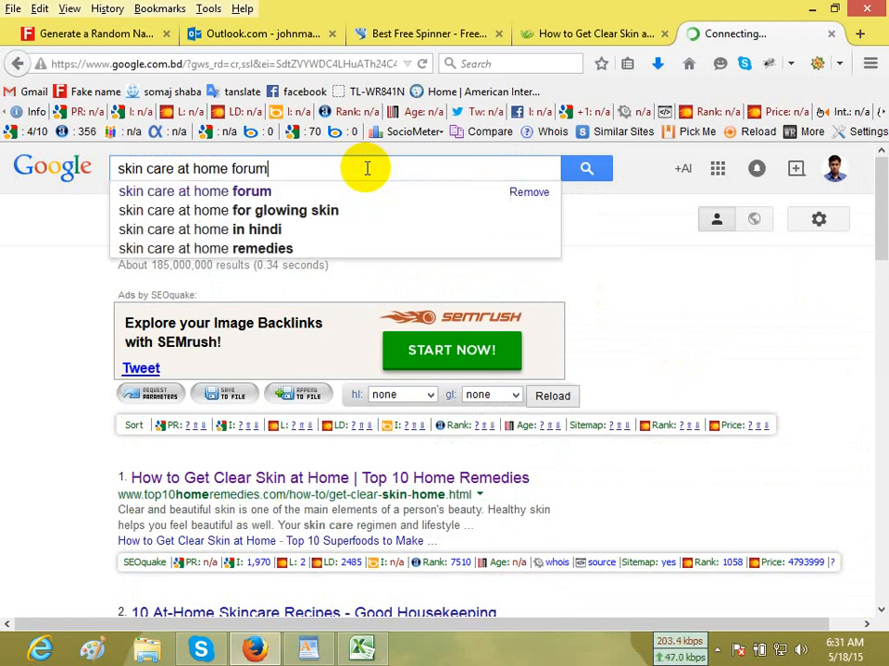
{"action": "key", "text": "Return"}
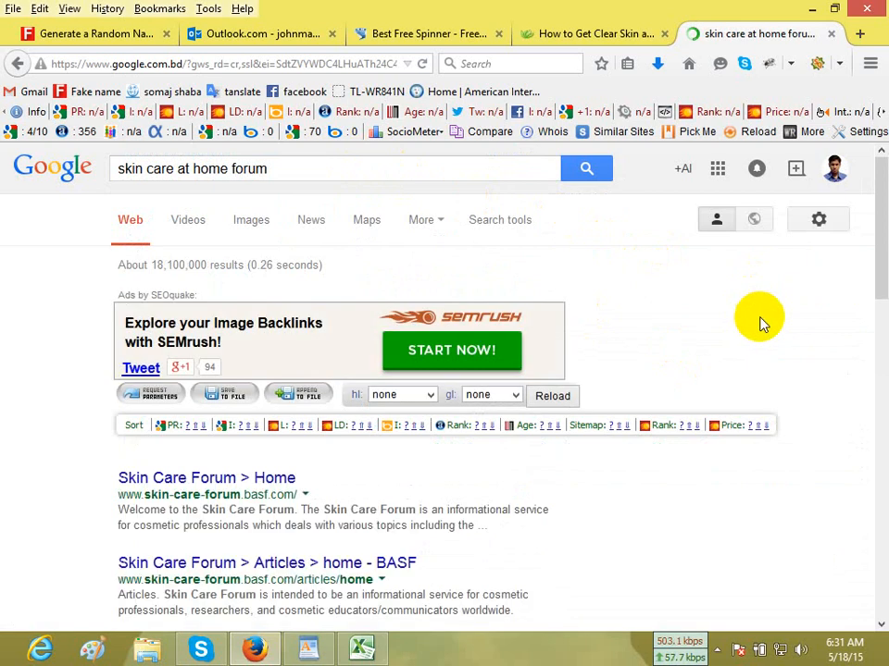
{"action": "scroll", "coordinate": [763, 314], "scroll_direction": "down", "scroll_amount": 5}
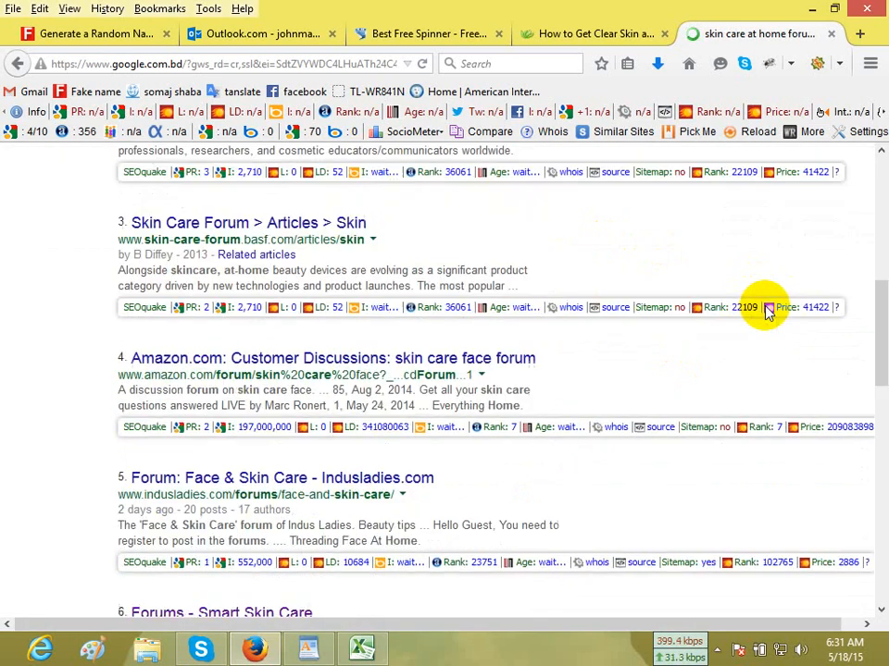
{"action": "scroll", "coordinate": [763, 314], "scroll_direction": "down", "scroll_amount": 10}
{"action": "scroll", "coordinate": [765, 312], "scroll_direction": "up", "scroll_amount": 2}
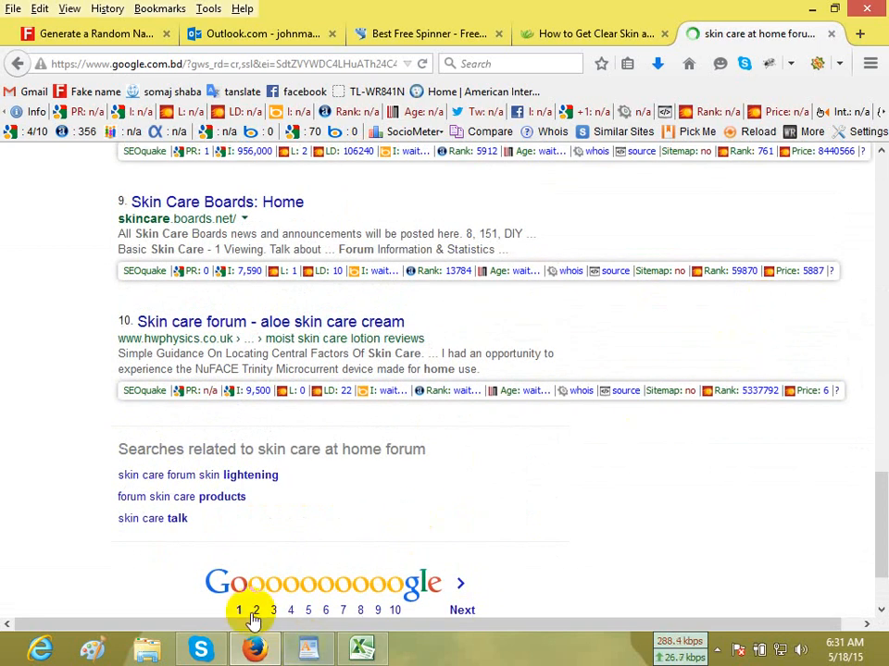
{"action": "scroll", "coordinate": [258, 618], "scroll_direction": "down", "scroll_amount": 2}
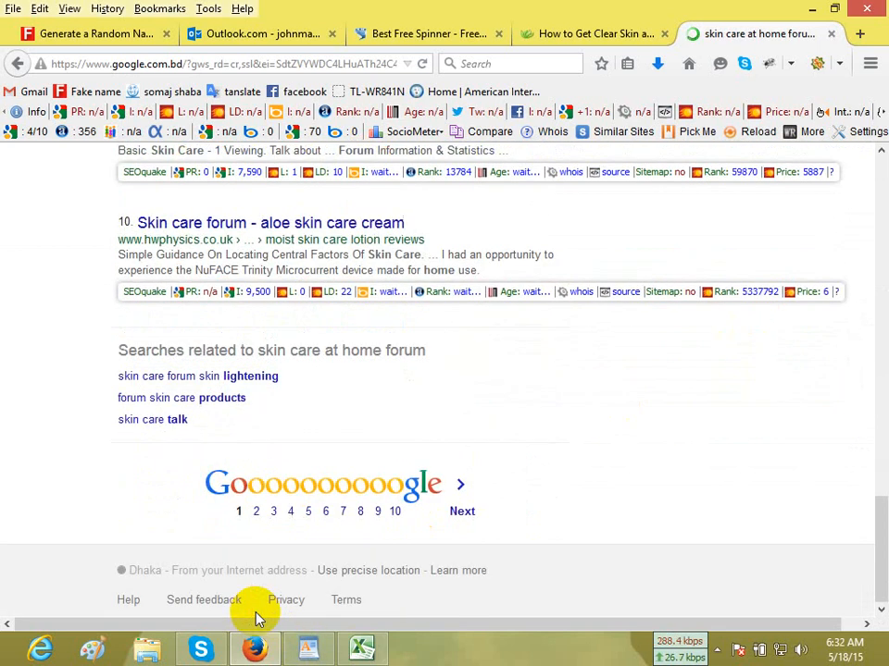
Go to page 2 of the results and open the "Discussion Board Skin care" result in a new tab.
{"action": "left_click", "coordinate": [256, 512]}
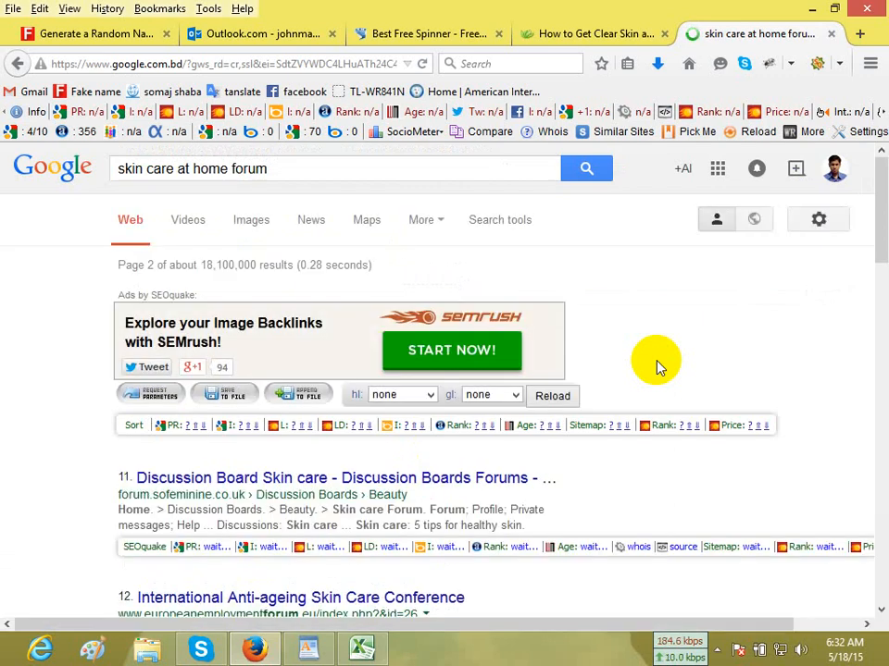
{"action": "scroll", "coordinate": [515, 520], "scroll_direction": "down", "scroll_amount": 5}
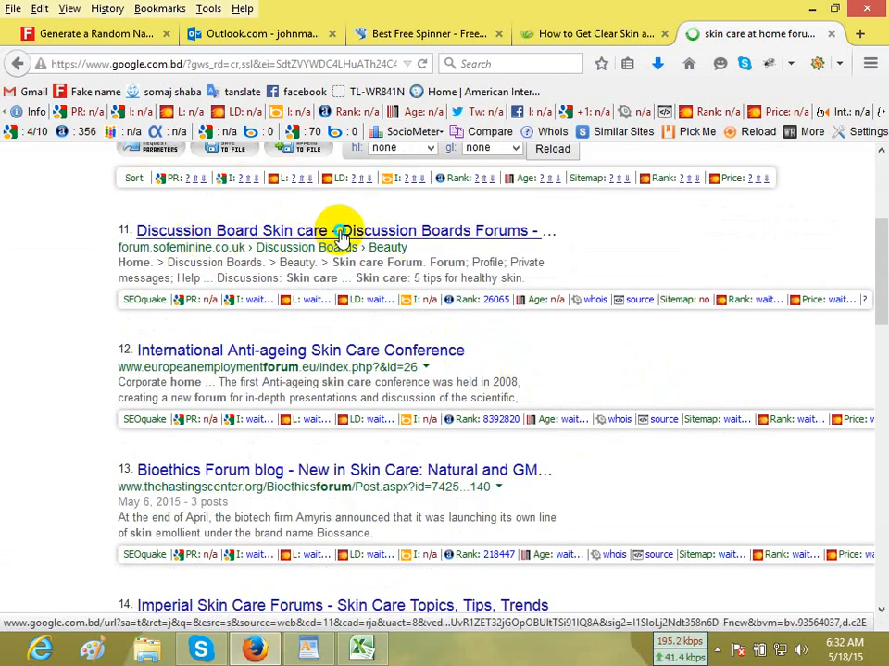
{"action": "right_click", "coordinate": [341, 233]}
{"action": "left_click", "coordinate": [384, 246]}
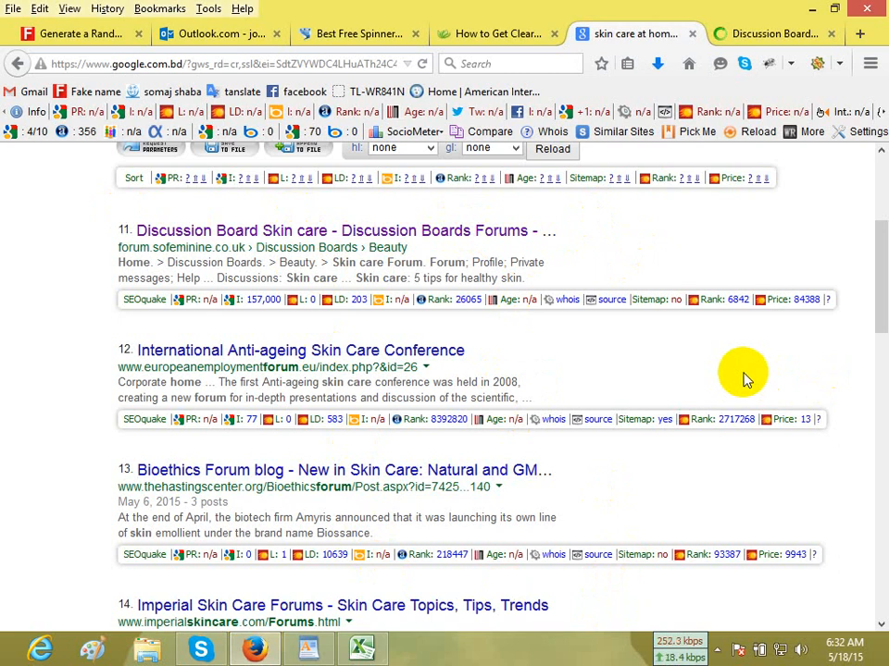
In the opened forum's tab, shorten the address to forum.sofeminine.co.uk and load the site's main page.
{"action": "left_click", "coordinate": [772, 37]}
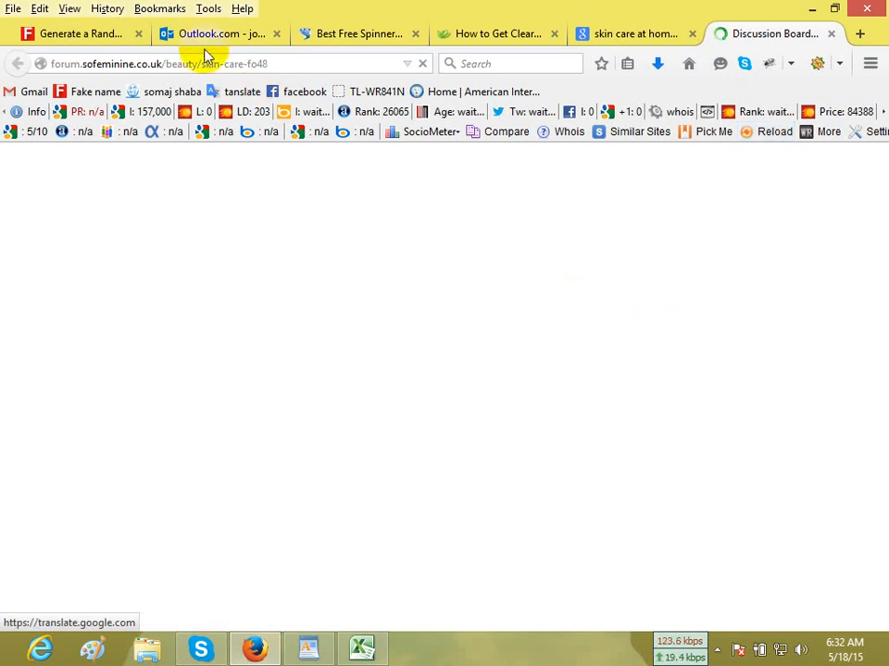
{"action": "left_click_drag", "start_coordinate": [163, 63], "coordinate": [379, 73]}
{"action": "key", "text": "Return"}
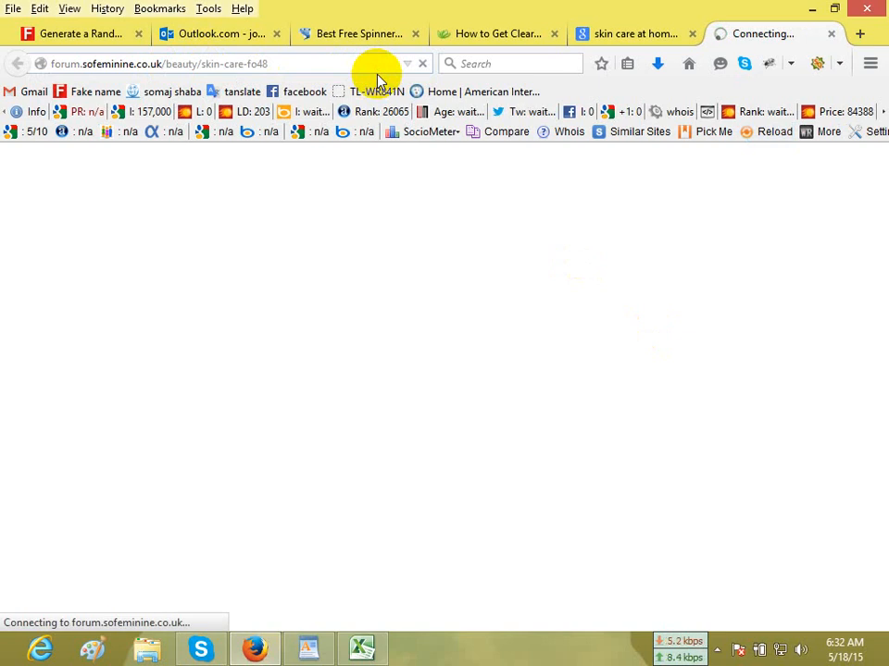
Close the emptied New Text Document.txt in WordPad without saving the changes.
{"action": "left_click", "coordinate": [308, 648]}
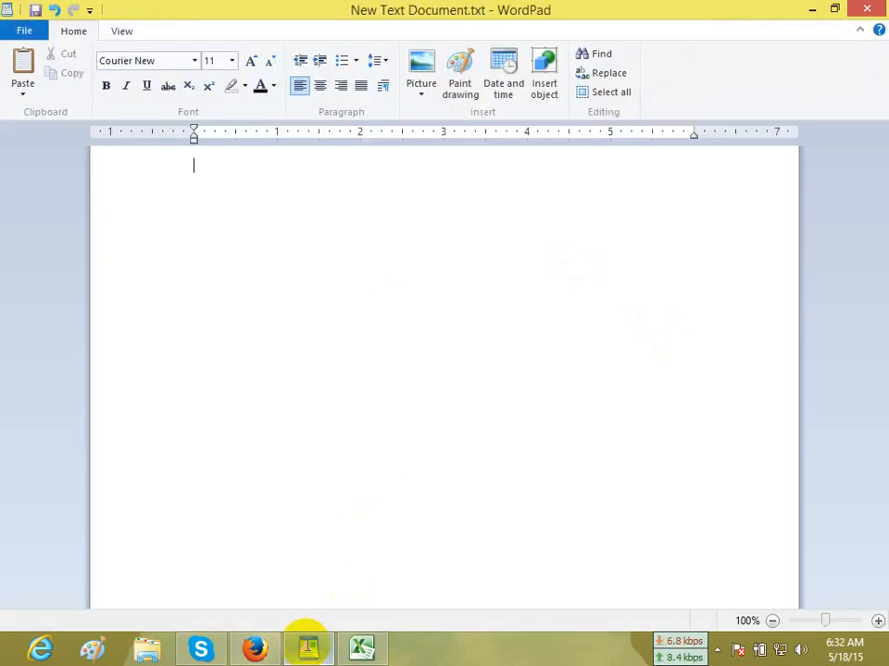
{"action": "left_click", "coordinate": [867, 10]}
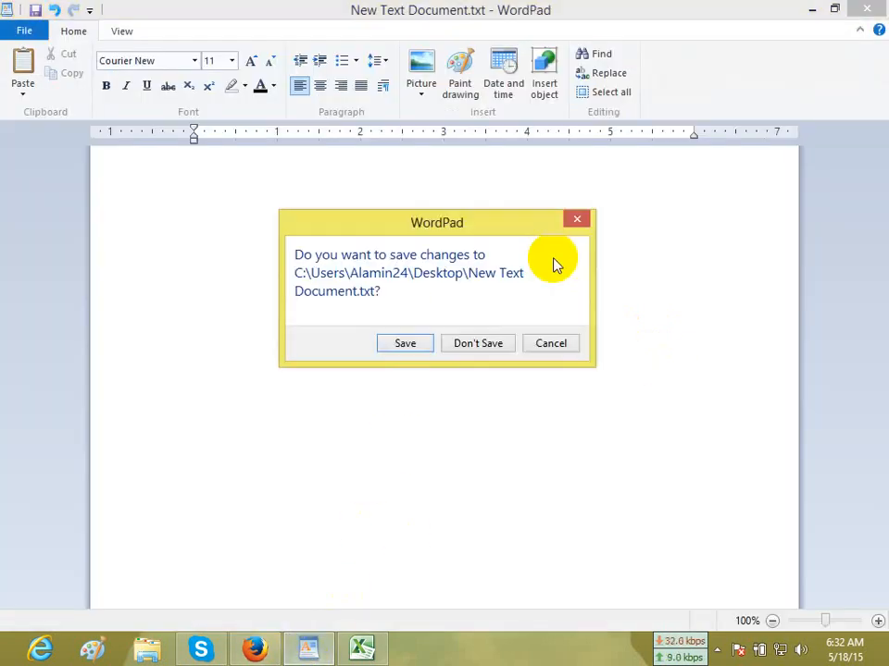
{"action": "left_click", "coordinate": [496, 346]}
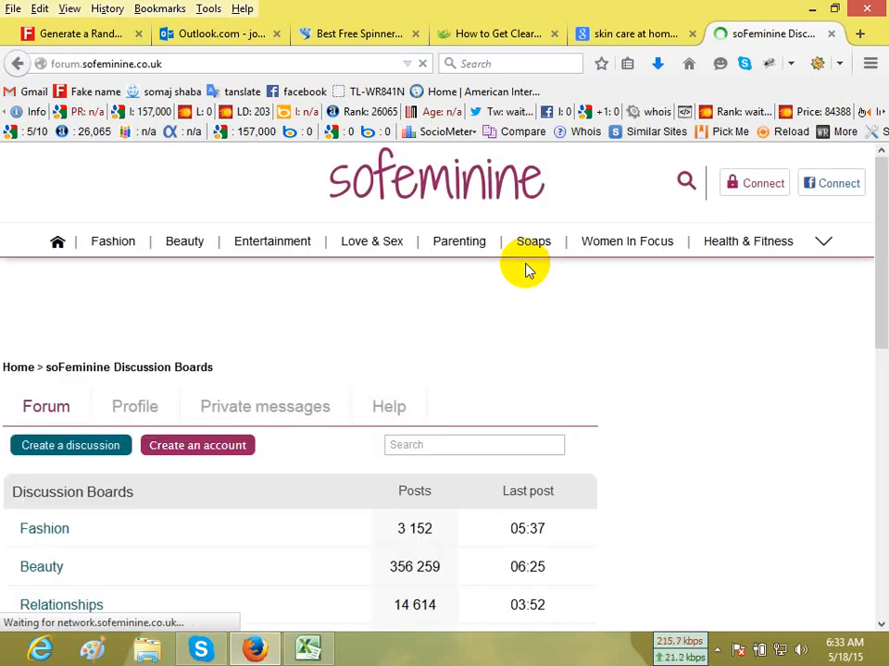
Examine the sofeminine forum's main page for its discussion boards, footer and account registration option.
{"action": "scroll", "coordinate": [526, 269], "scroll_direction": "down", "scroll_amount": 10}
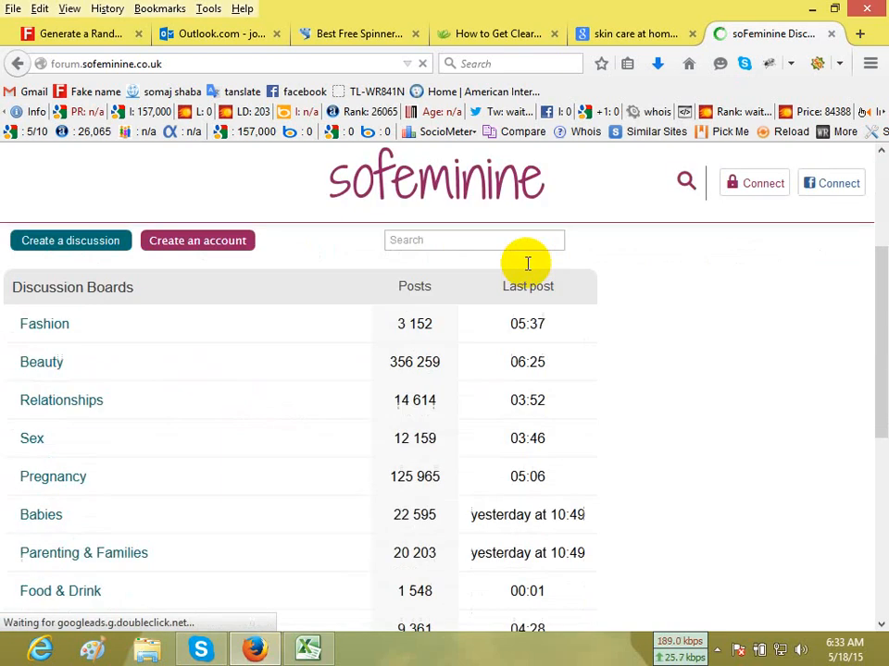
{"action": "scroll", "coordinate": [526, 268], "scroll_direction": "up", "scroll_amount": 10}
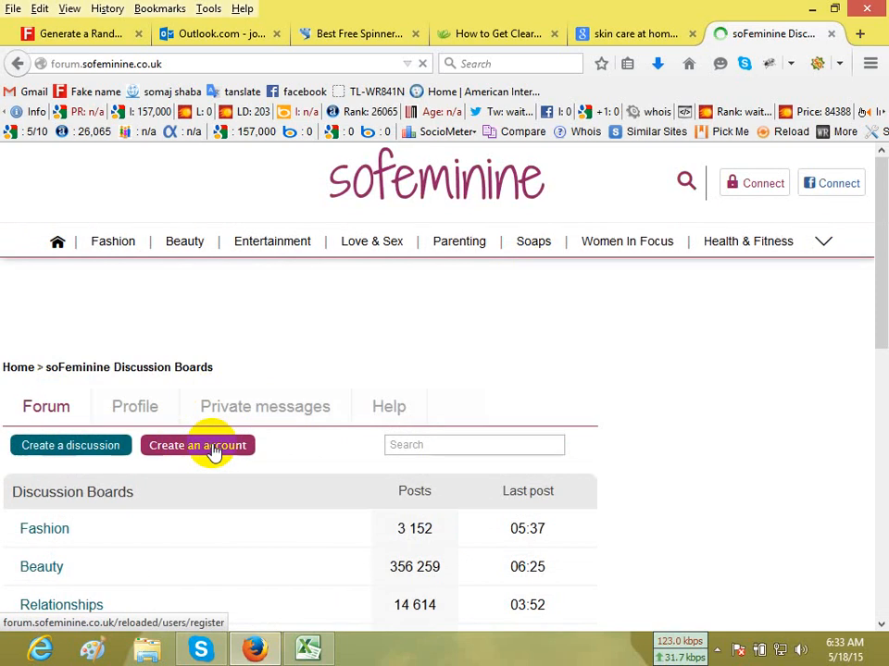
{"action": "scroll", "coordinate": [211, 451], "scroll_direction": "down", "scroll_amount": 10}
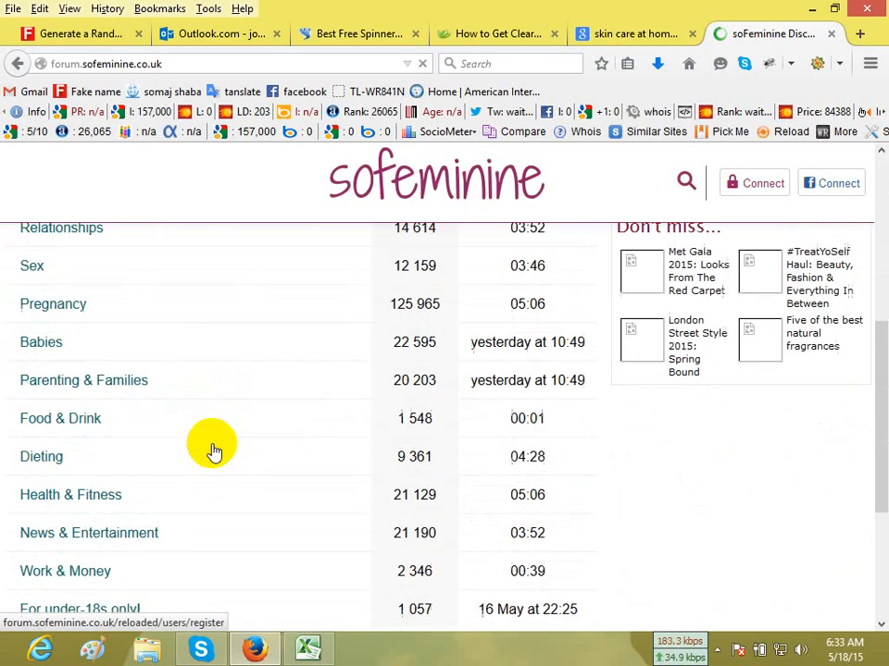
{"action": "scroll", "coordinate": [211, 451], "scroll_direction": "up", "scroll_amount": 3}
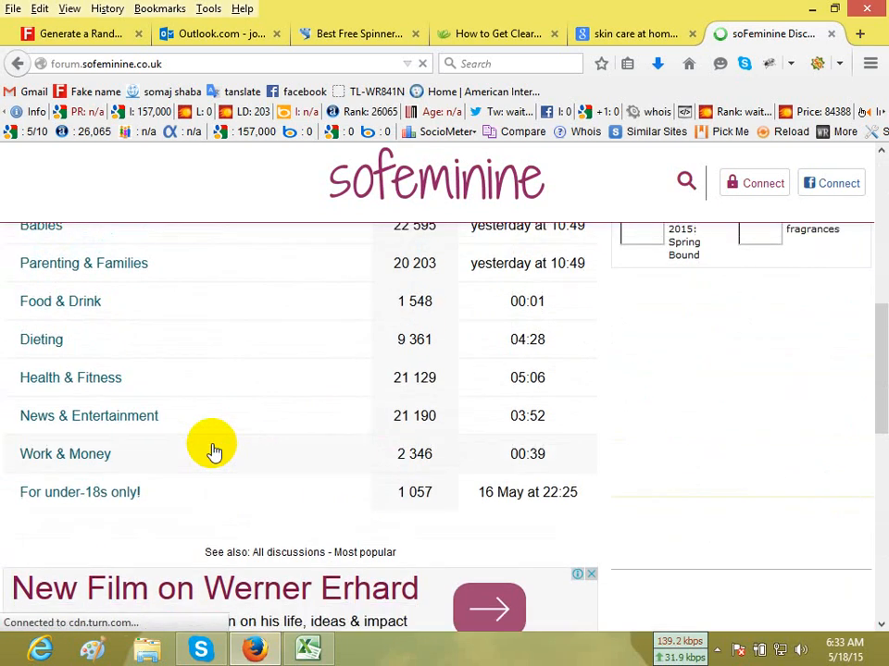
{"action": "scroll", "coordinate": [212, 450], "scroll_direction": "down", "scroll_amount": 10}
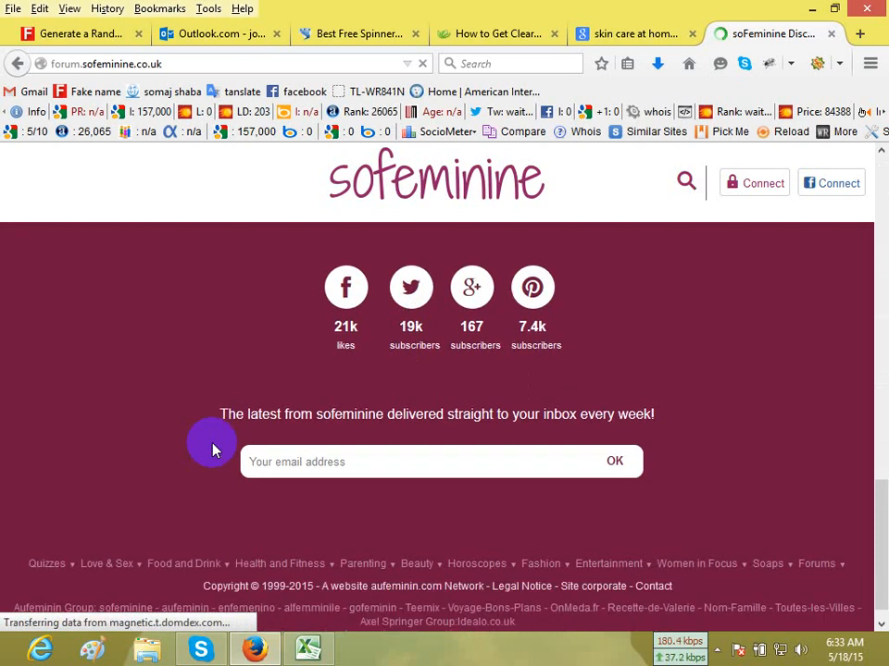
{"action": "scroll", "coordinate": [212, 450], "scroll_direction": "up", "scroll_amount": 10}
{"action": "scroll", "coordinate": [212, 451], "scroll_direction": "down", "scroll_amount": 4}
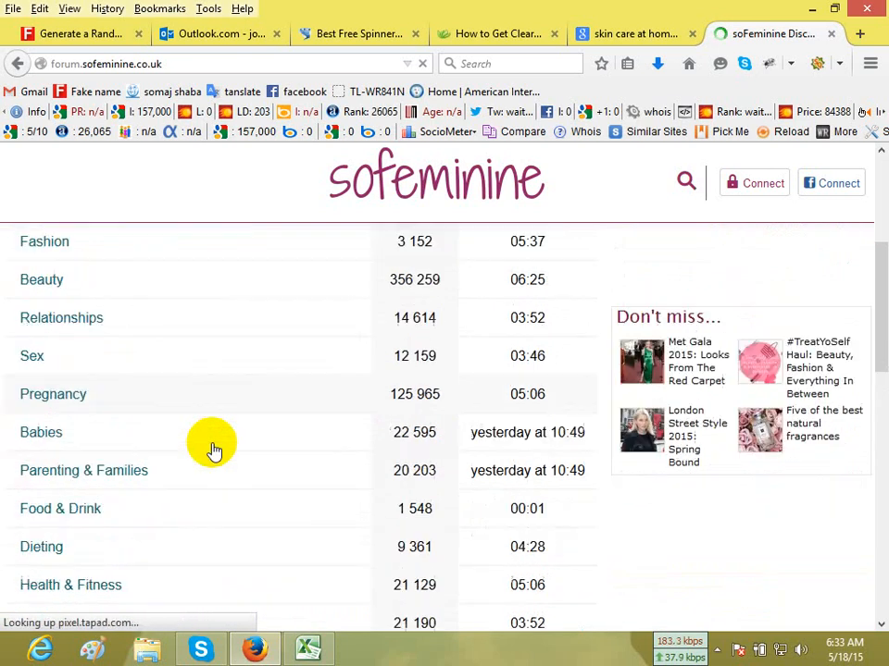
{"action": "scroll", "coordinate": [213, 451], "scroll_direction": "up", "scroll_amount": 5}
{"action": "scroll", "coordinate": [213, 451], "scroll_direction": "up", "scroll_amount": 1}
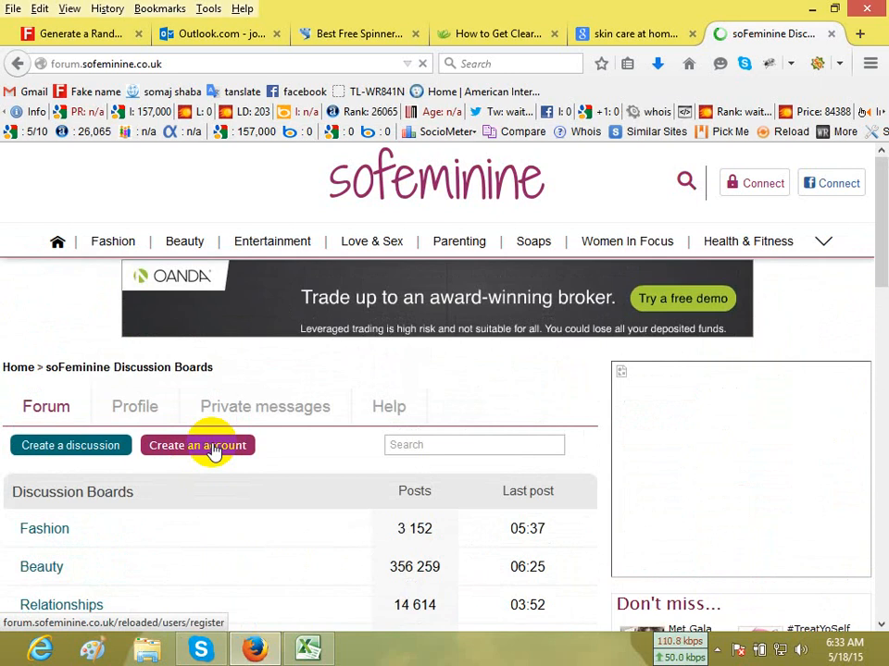
Close the sofeminine tab and look through the remaining forum results on Google's second page.
{"action": "left_click", "coordinate": [830, 34]}
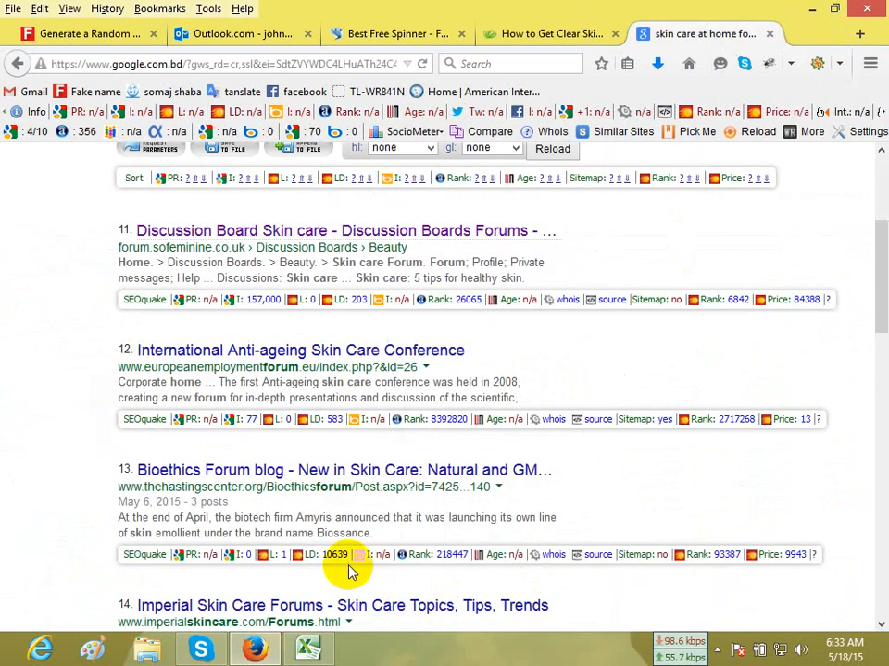
{"action": "scroll", "coordinate": [70, 428], "scroll_direction": "down", "scroll_amount": 4}
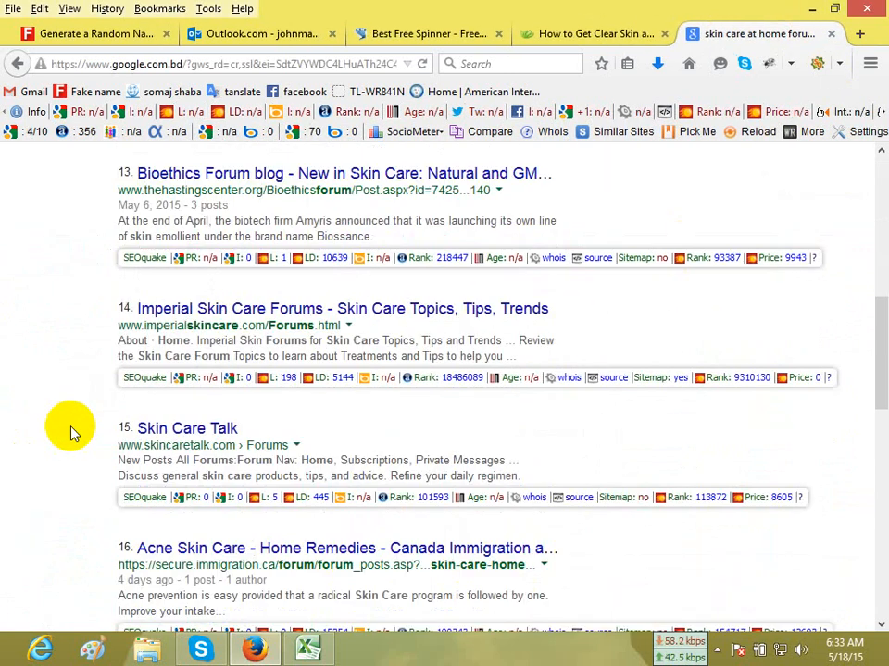
{"action": "scroll", "coordinate": [73, 431], "scroll_direction": "down", "scroll_amount": 1}
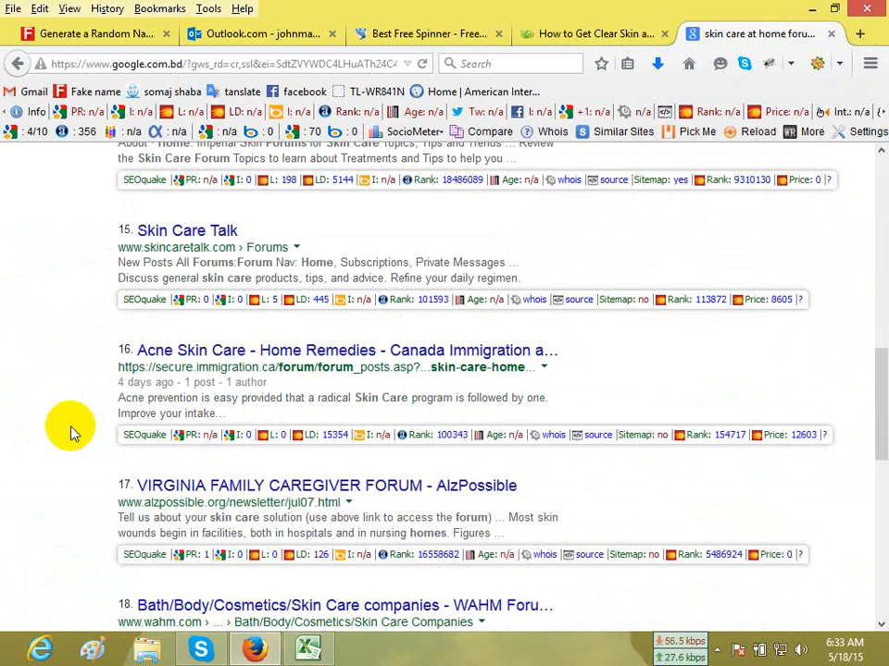
In a new tab, search Google for "how to find relavent forum site" and accept the suggested spelling correction to "relevant".
{"action": "left_click", "coordinate": [860, 35]}
{"action": "left_click", "coordinate": [689, 66]}
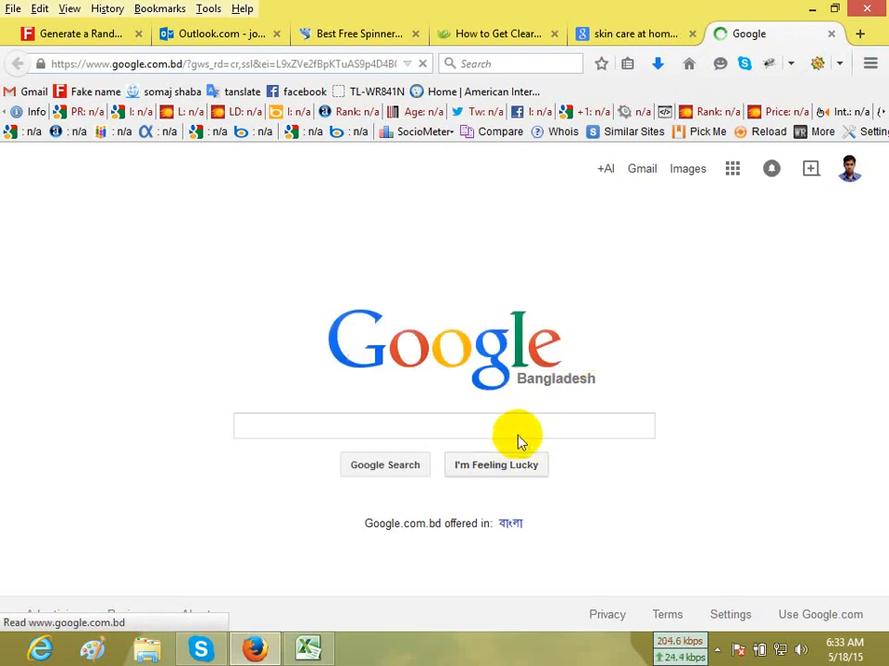
{"action": "type", "text": "how "}
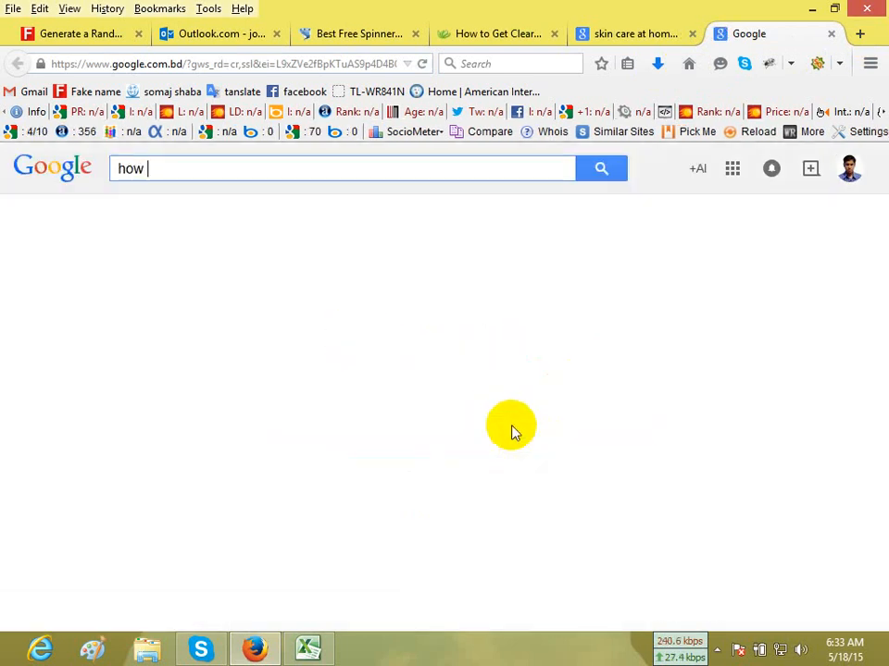
{"action": "type", "text": "to fin"}
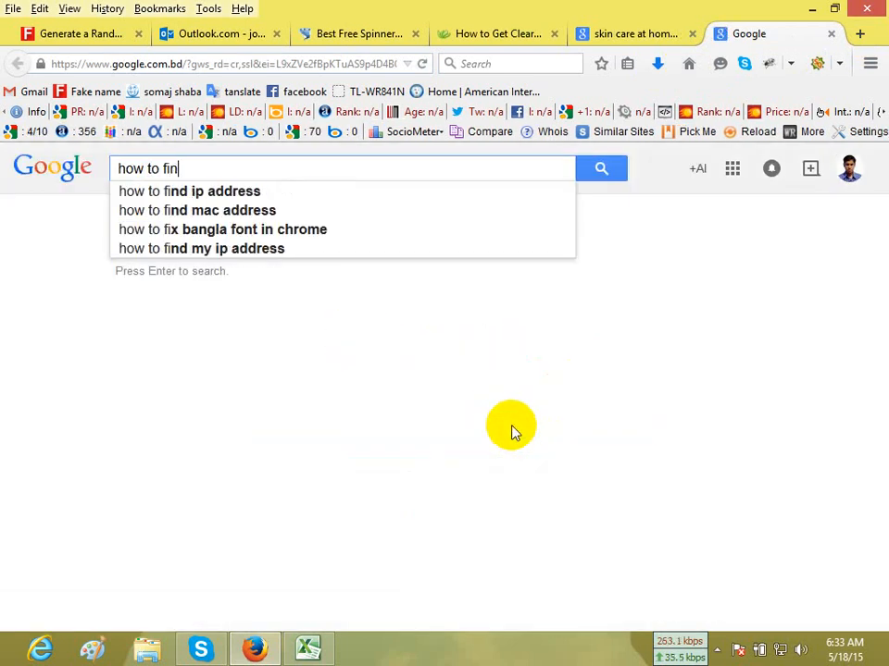
{"action": "type", "text": "d rel"}
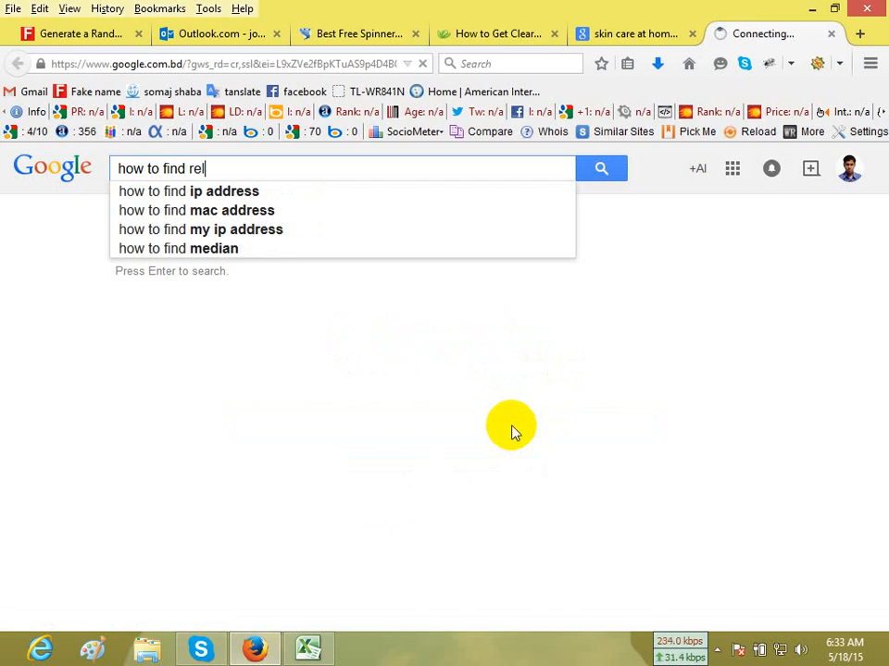
{"action": "type", "text": "a"}
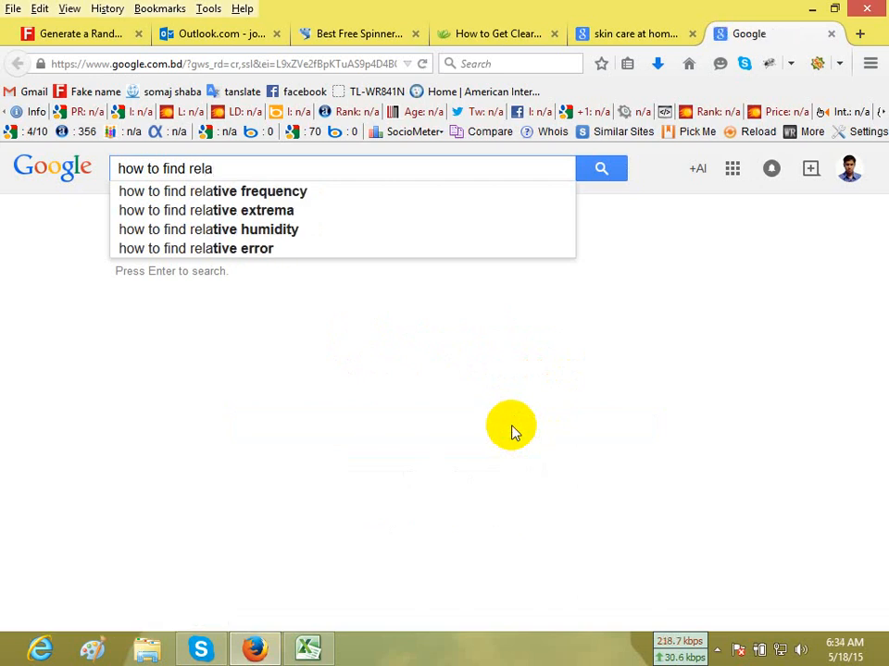
{"action": "type", "text": "vent fo"}
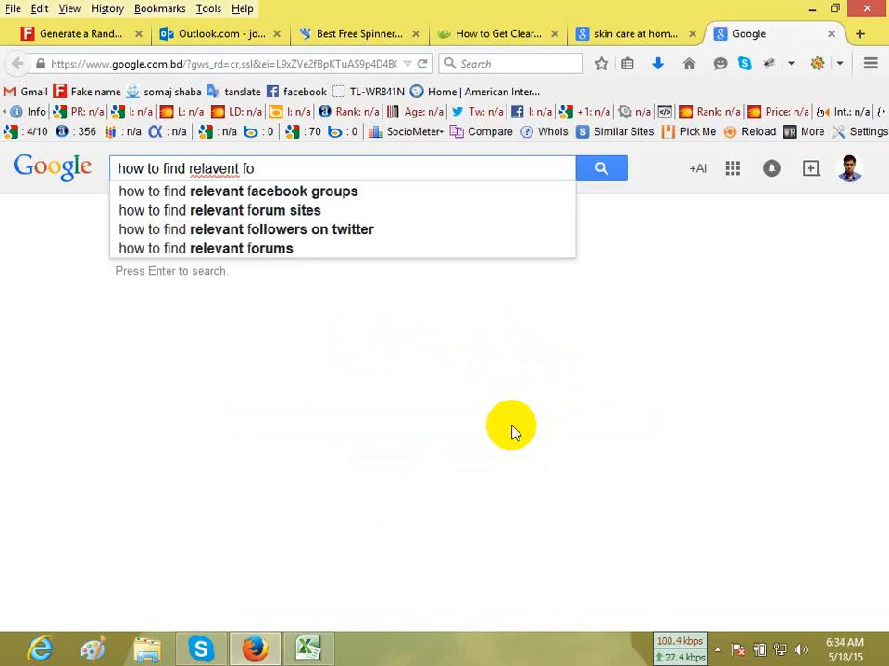
{"action": "type", "text": "rum site"}
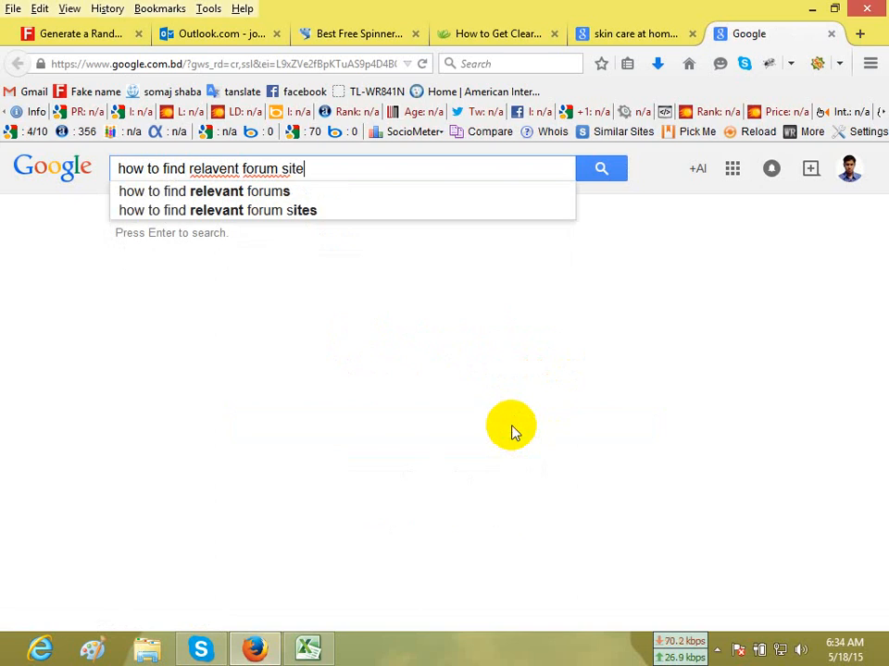
{"action": "key", "text": "Return"}
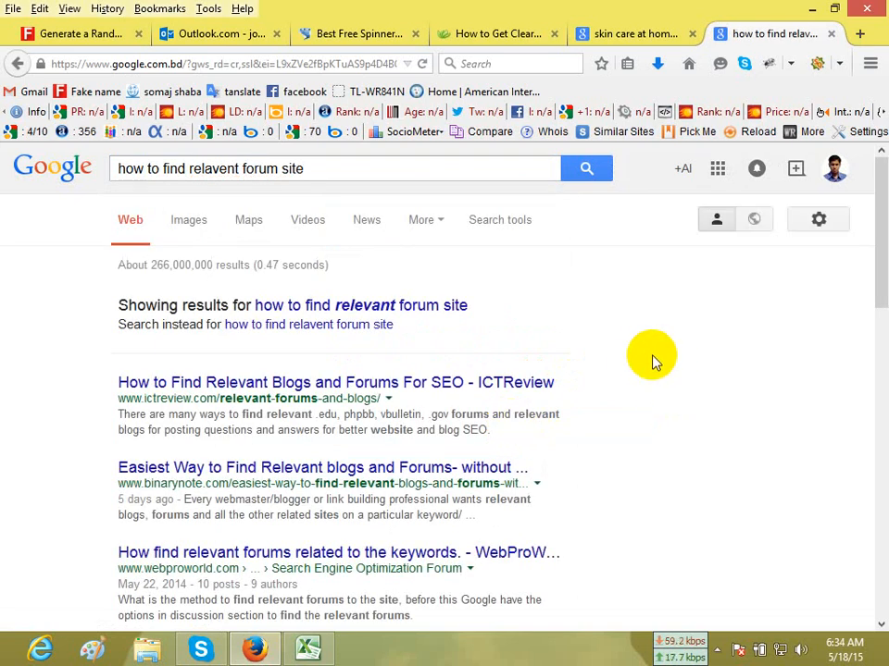
{"action": "left_click", "coordinate": [414, 305]}
Open the ICTReview result "How to Find Relevant Blogs and Forums For SEO" in a new tab and bring it into view.
{"action": "scroll", "coordinate": [414, 305], "scroll_direction": "down", "scroll_amount": 2}
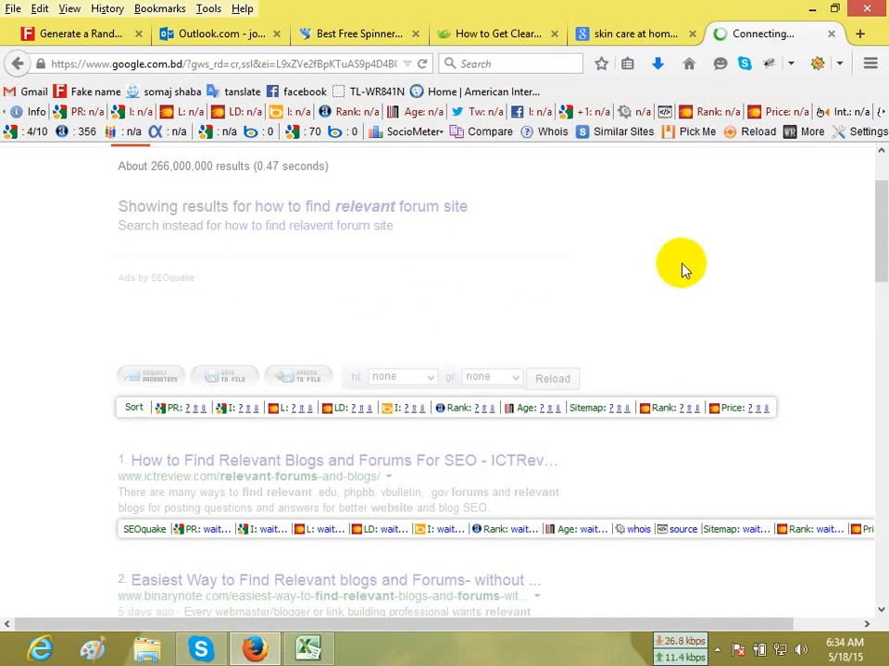
{"action": "scroll", "coordinate": [683, 267], "scroll_direction": "up", "scroll_amount": 2}
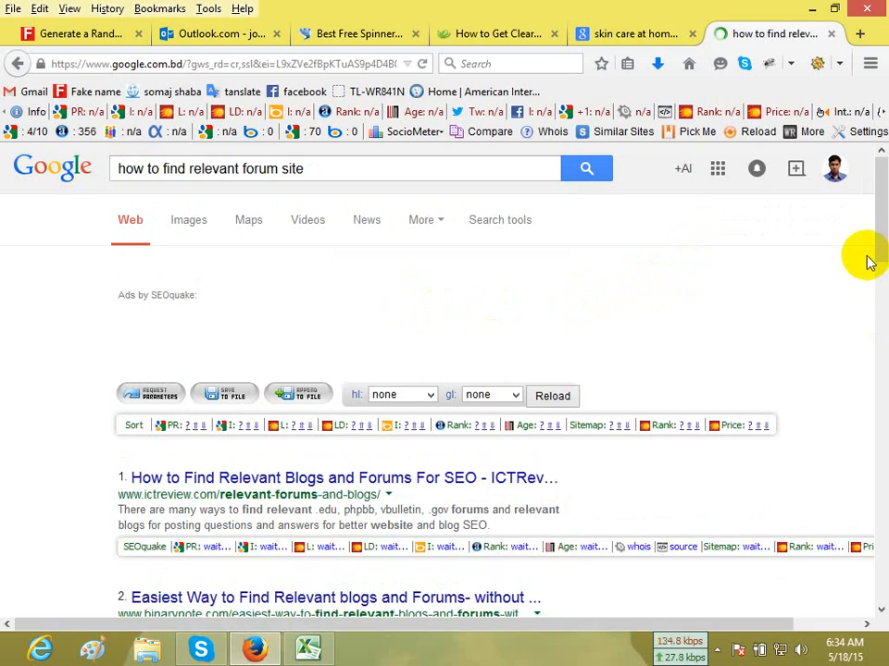
{"action": "scroll", "coordinate": [869, 262], "scroll_direction": "down", "scroll_amount": 2}
{"action": "scroll", "coordinate": [793, 284], "scroll_direction": "down", "scroll_amount": 3}
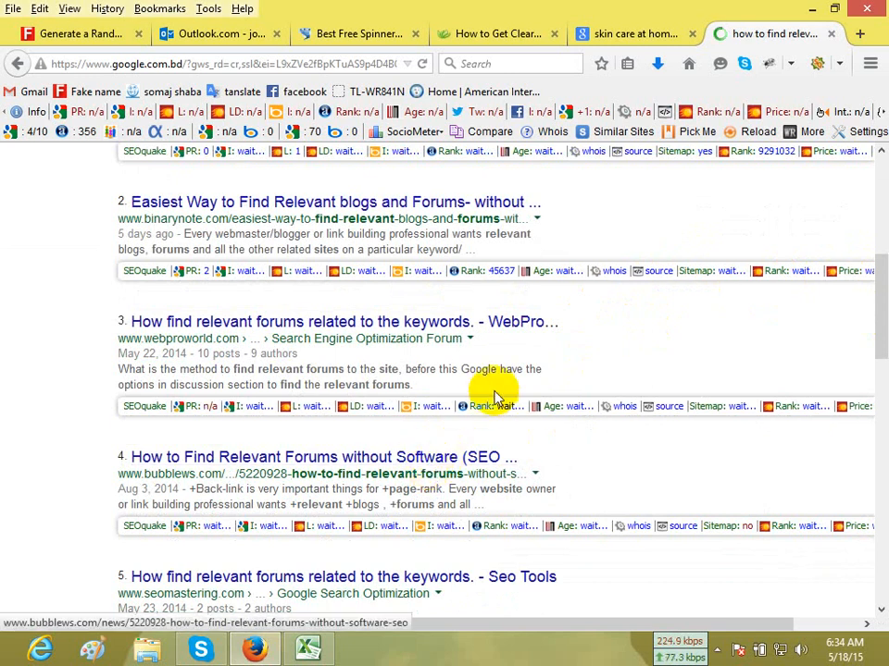
{"action": "scroll", "coordinate": [493, 396], "scroll_direction": "up", "scroll_amount": 2}
{"action": "right_click", "coordinate": [461, 289]}
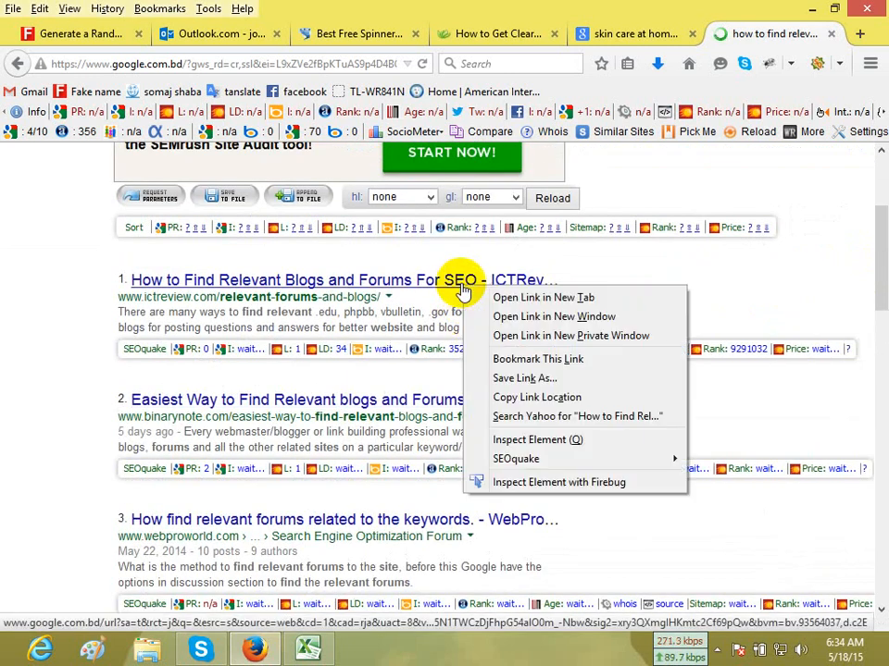
{"action": "left_click", "coordinate": [504, 297]}
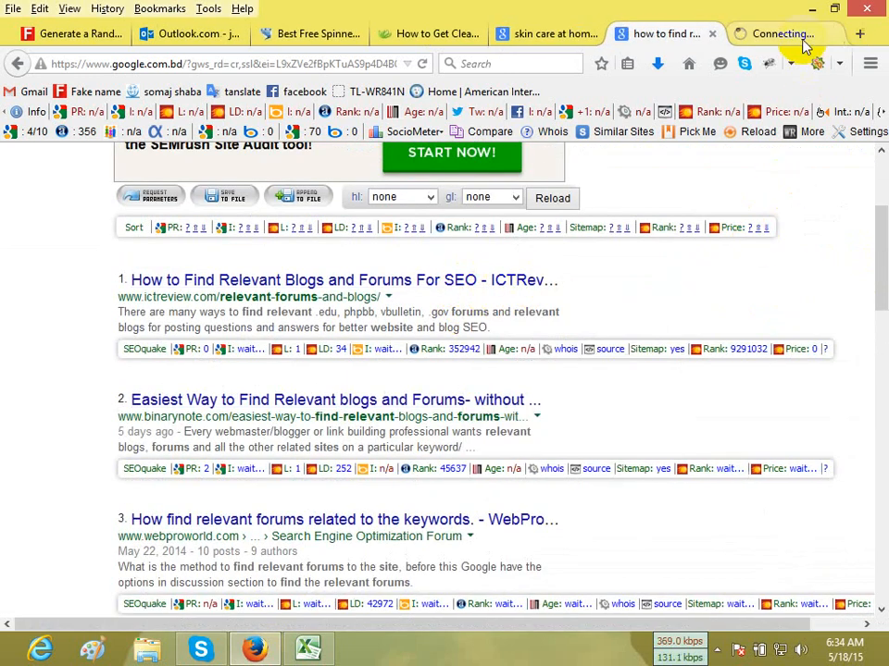
{"action": "left_click", "coordinate": [792, 37]}
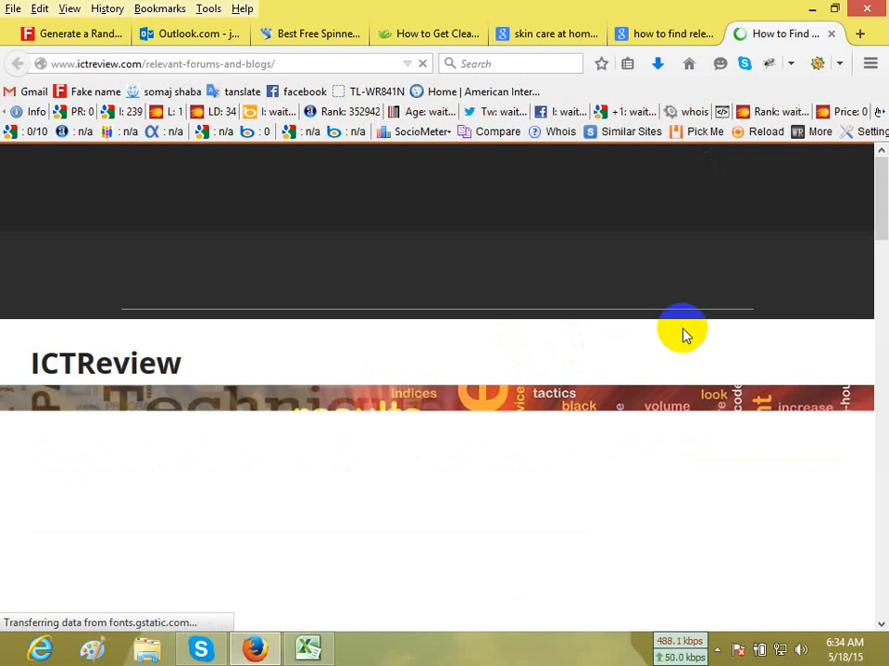
Find the article's forum search formulas and copy “powered by phpbb” inurl:/forum without the KEYWORDS placeholder.
{"action": "scroll", "coordinate": [682, 329], "scroll_direction": "down", "scroll_amount": 3}
{"action": "scroll", "coordinate": [682, 333], "scroll_direction": "down", "scroll_amount": 5}
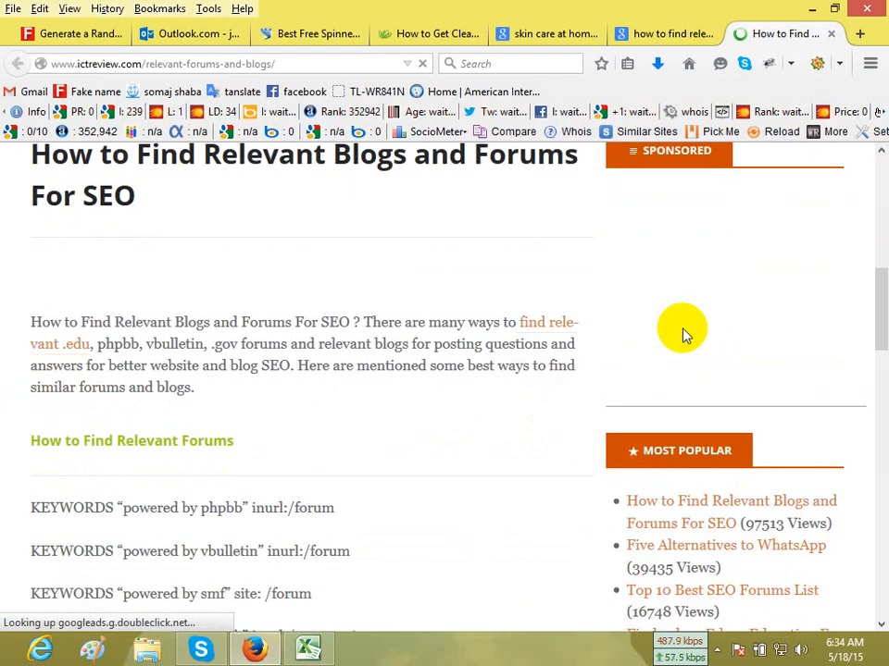
{"action": "scroll", "coordinate": [681, 329], "scroll_direction": "down", "scroll_amount": 2}
{"action": "scroll", "coordinate": [602, 371], "scroll_direction": "down", "scroll_amount": 2}
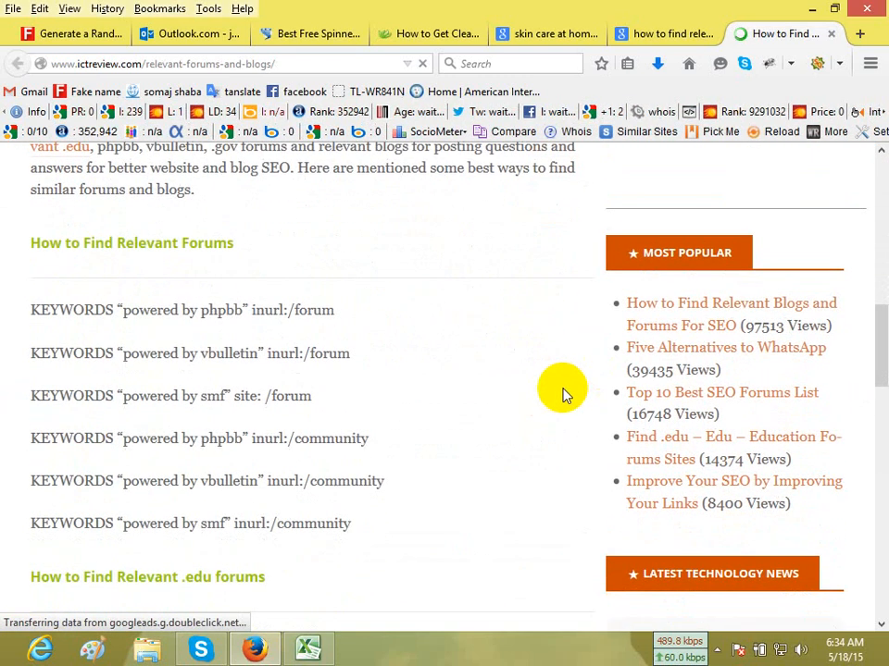
{"action": "scroll", "coordinate": [190, 373], "scroll_direction": "down", "scroll_amount": 2}
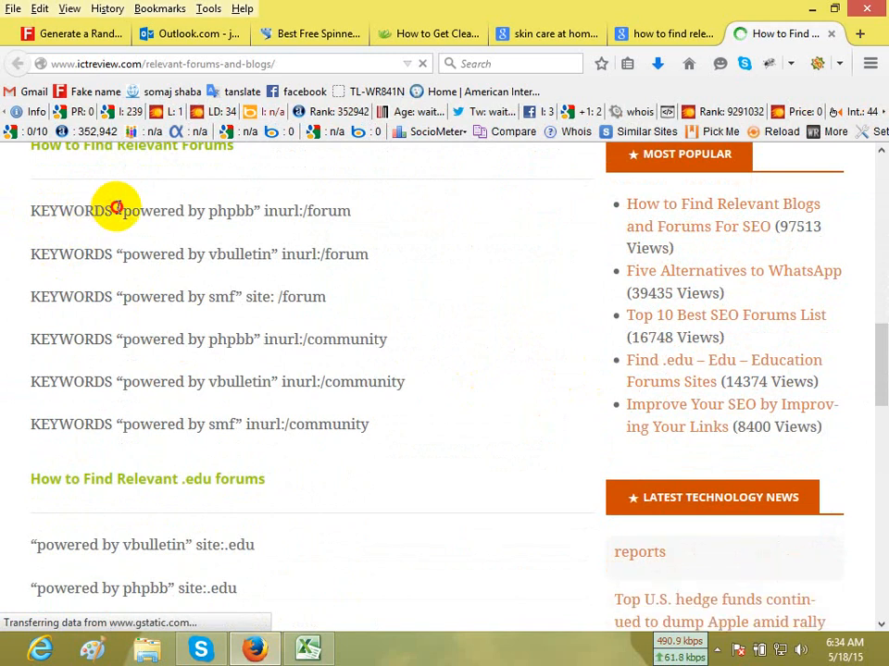
{"action": "left_click_drag", "start_coordinate": [116, 210], "coordinate": [344, 212]}
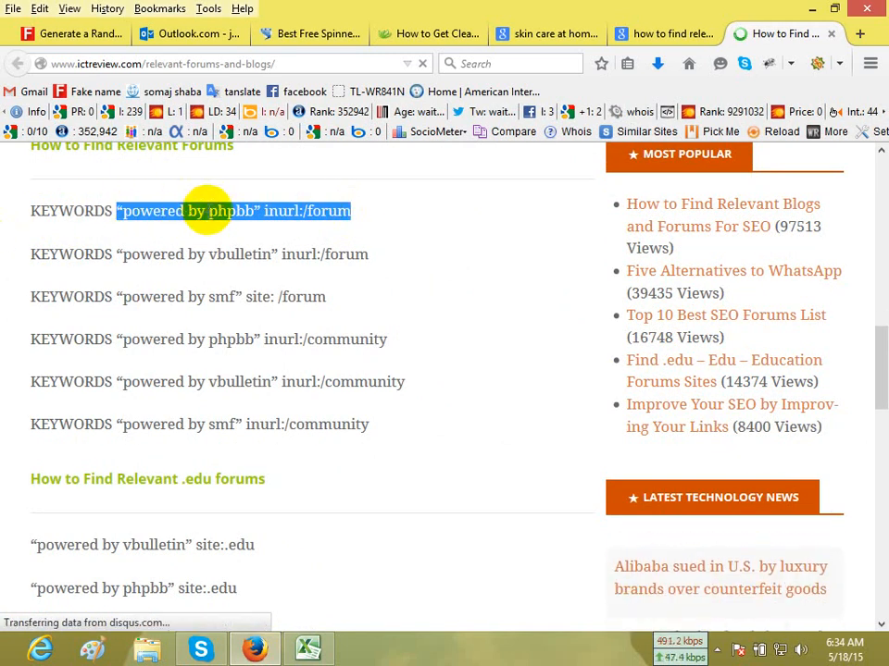
{"action": "right_click", "coordinate": [214, 221]}
{"action": "left_click", "coordinate": [304, 235]}
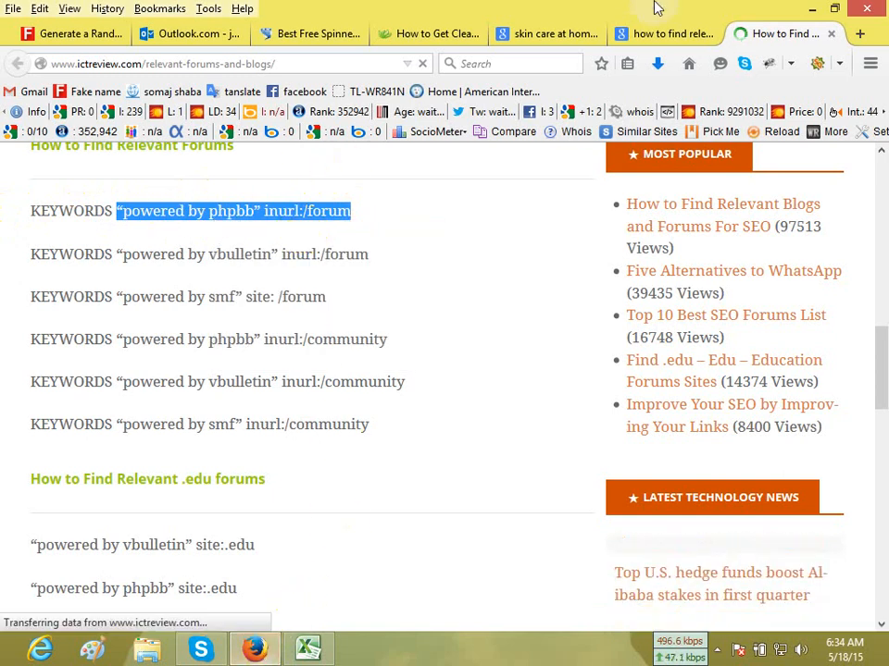
Replace the Google query in the previous search tab with the copied “powered by phpbb” inurl:/forum formula.
{"action": "left_click", "coordinate": [637, 37]}
{"action": "scroll", "coordinate": [470, 213], "scroll_direction": "up", "scroll_amount": 3}
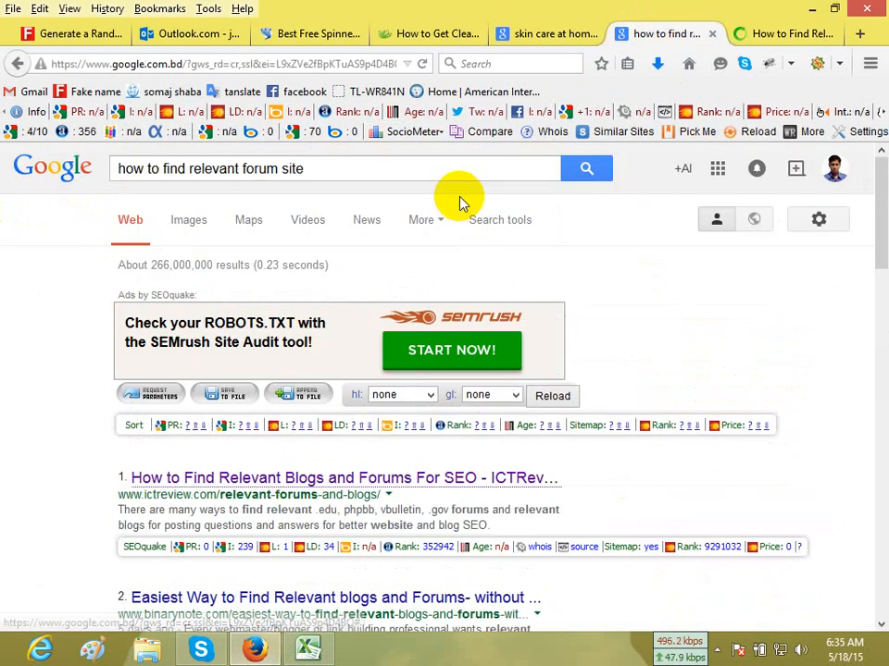
{"action": "left_click_drag", "start_coordinate": [347, 167], "coordinate": [3, 197]}
{"action": "key", "text": "ctrl+v"}
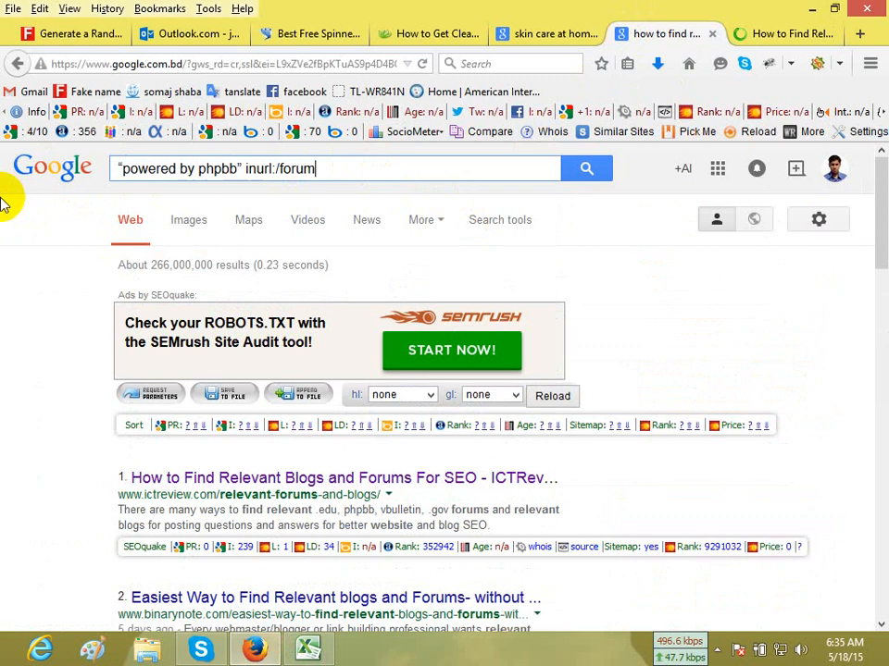
Put the keyword skin care at home from the Excel report before the Google formula, run the search, and close the ICTReview article.
{"action": "left_click", "coordinate": [314, 645]}
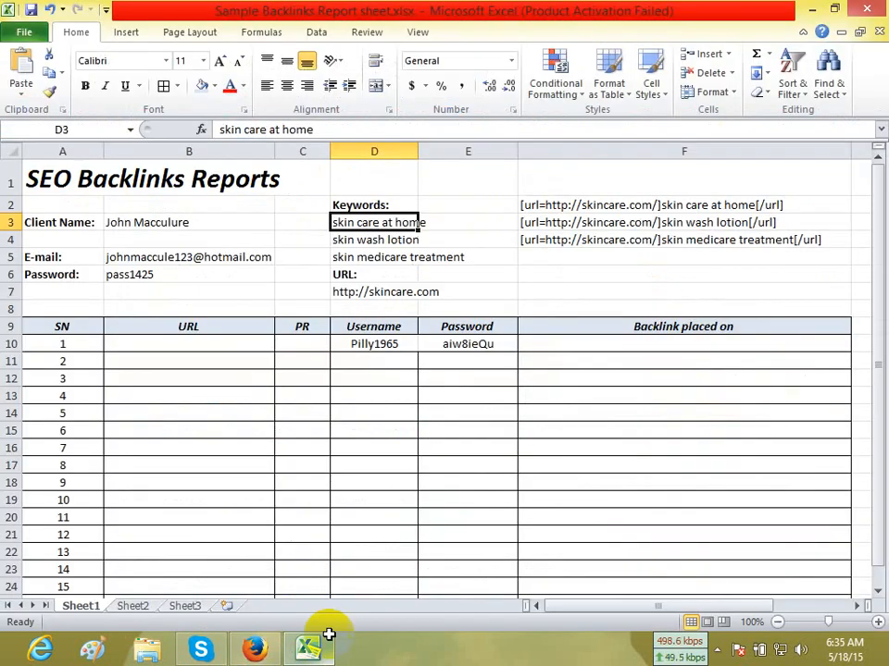
{"action": "right_click", "coordinate": [390, 225]}
{"action": "left_click", "coordinate": [408, 256]}
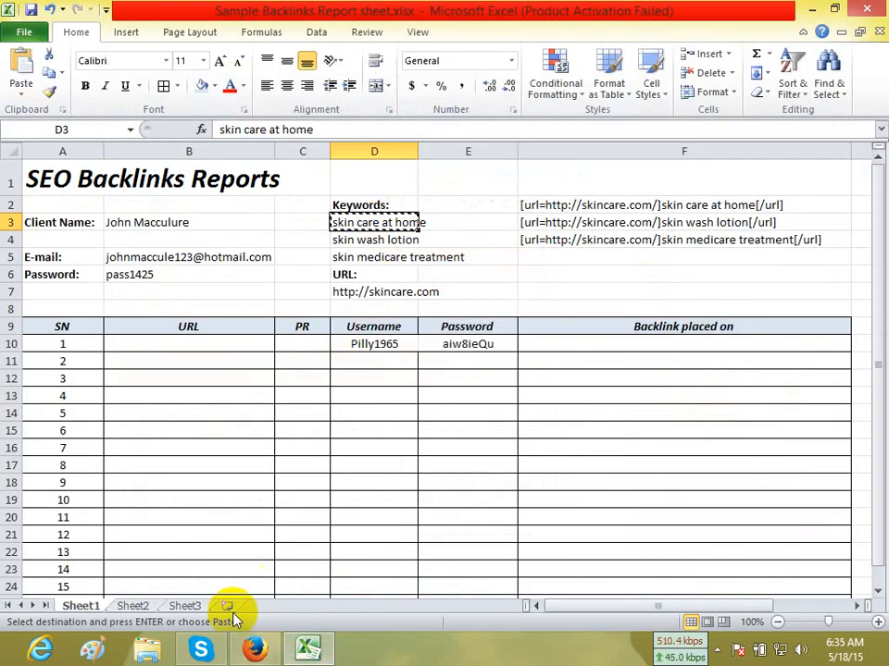
{"action": "left_click", "coordinate": [254, 648]}
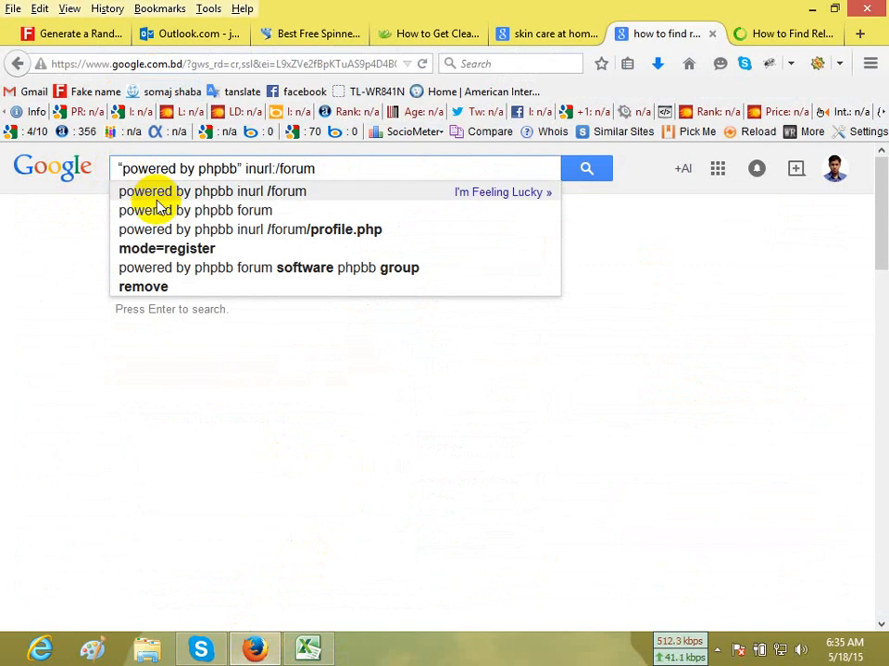
{"action": "key", "text": "ctrl+v"}
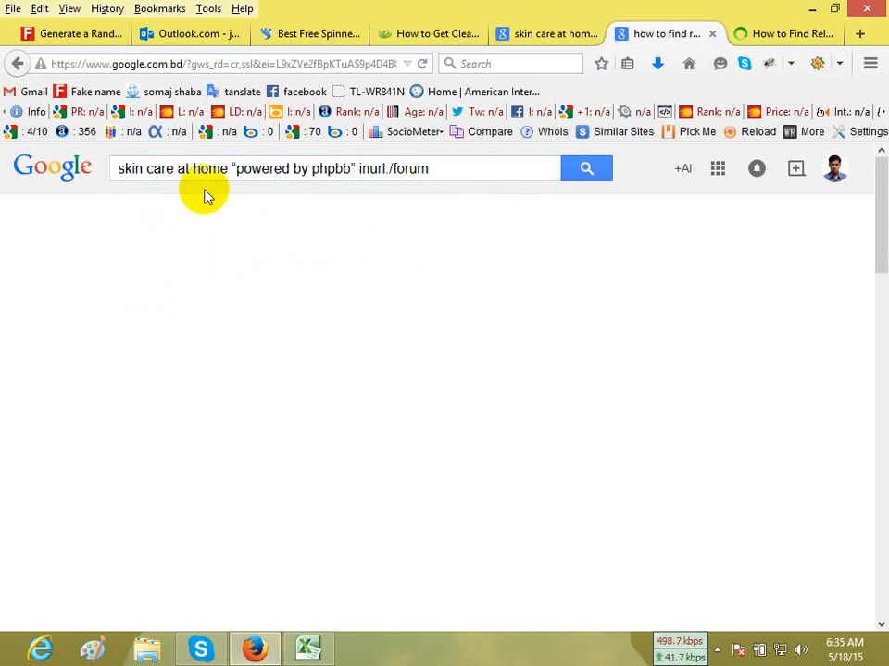
{"action": "left_click", "coordinate": [817, 34]}
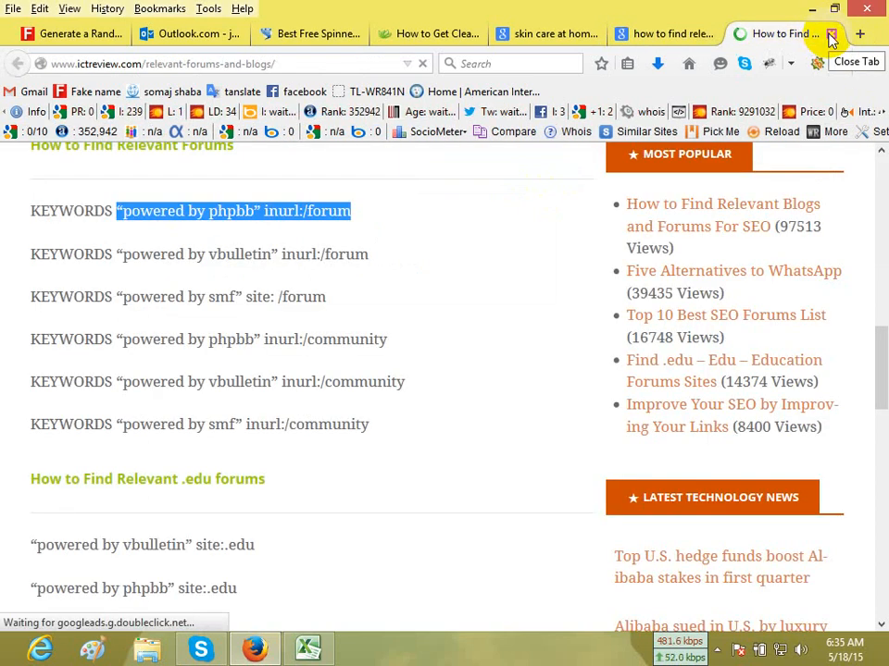
{"action": "left_click", "coordinate": [831, 35]}
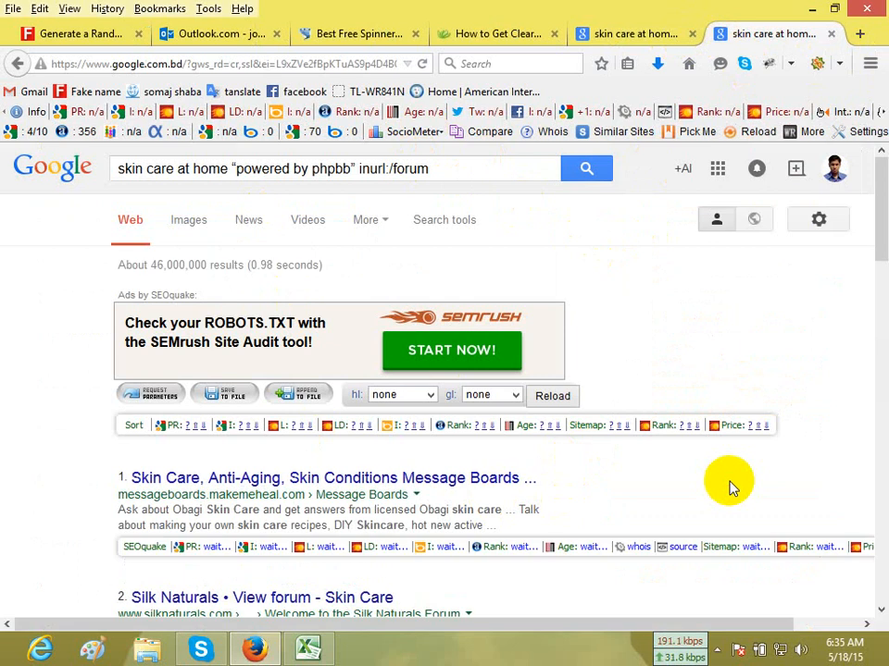
Open the VideoLAN betanow skin care topic and the Smart Skin Care anti-aging forum results in new tabs.
{"action": "scroll", "coordinate": [729, 488], "scroll_direction": "down", "scroll_amount": 5}
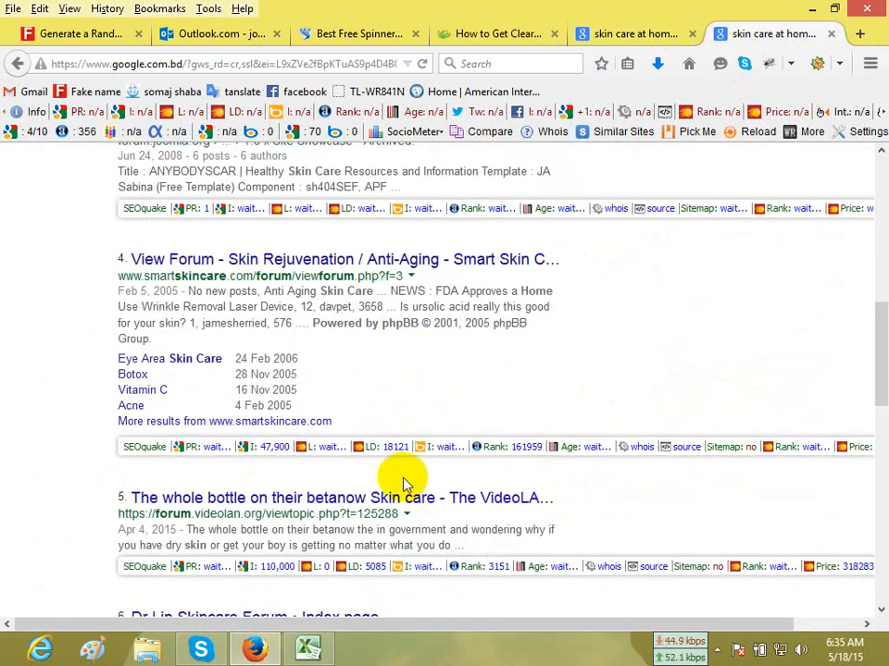
{"action": "right_click", "coordinate": [208, 508]}
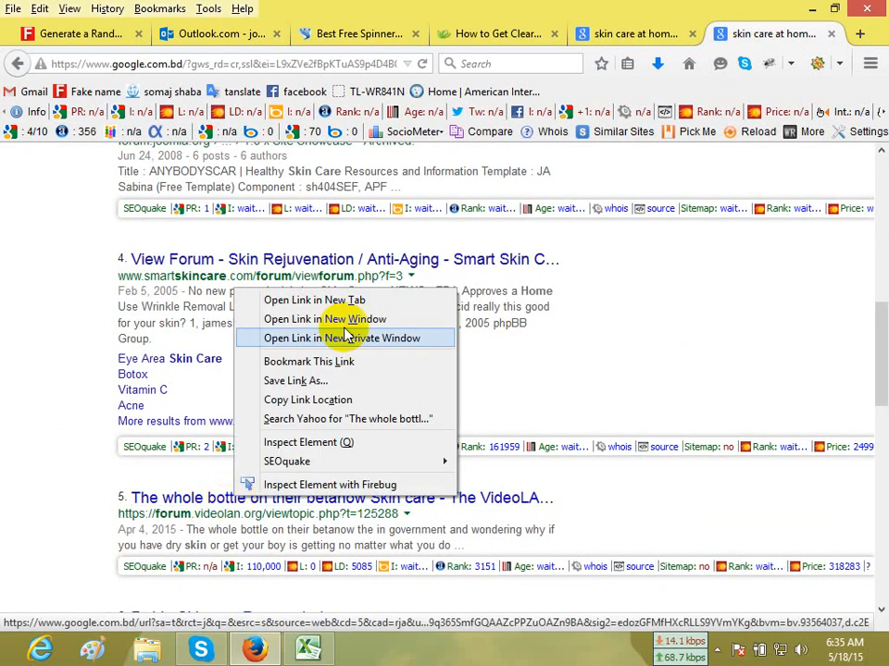
{"action": "left_click", "coordinate": [335, 300]}
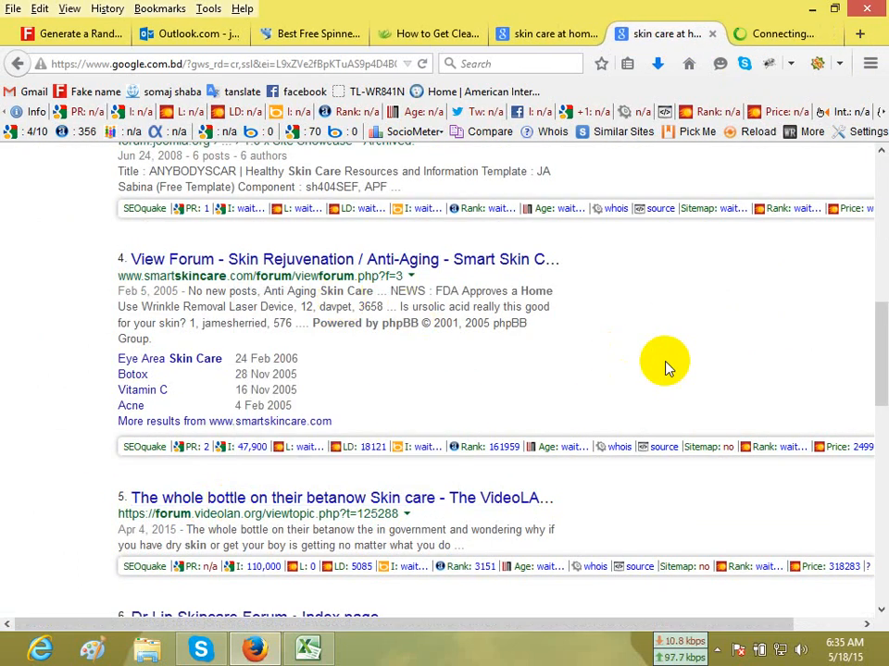
{"action": "right_click", "coordinate": [375, 269]}
{"action": "left_click", "coordinate": [411, 276]}
Open the Simpson Skin Care Range and 45drives summer skin care tips results in new tabs, and view the VideoLAN forum tab.
{"action": "scroll", "coordinate": [767, 361], "scroll_direction": "down", "scroll_amount": 5}
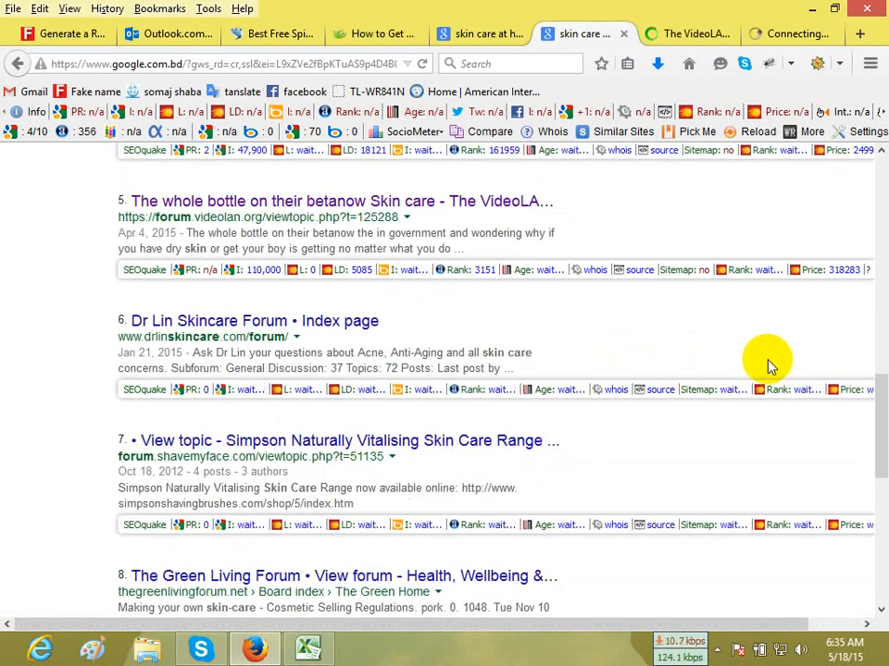
{"action": "scroll", "coordinate": [767, 361], "scroll_direction": "down", "scroll_amount": 2}
{"action": "right_click", "coordinate": [411, 343]}
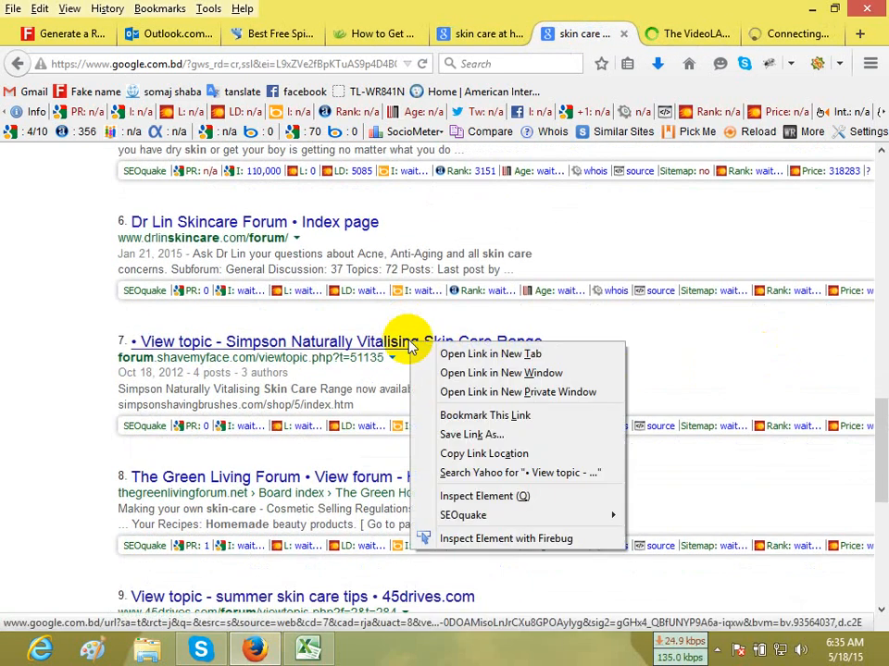
{"action": "left_click", "coordinate": [463, 357]}
{"action": "scroll", "coordinate": [625, 380], "scroll_direction": "down", "scroll_amount": 3}
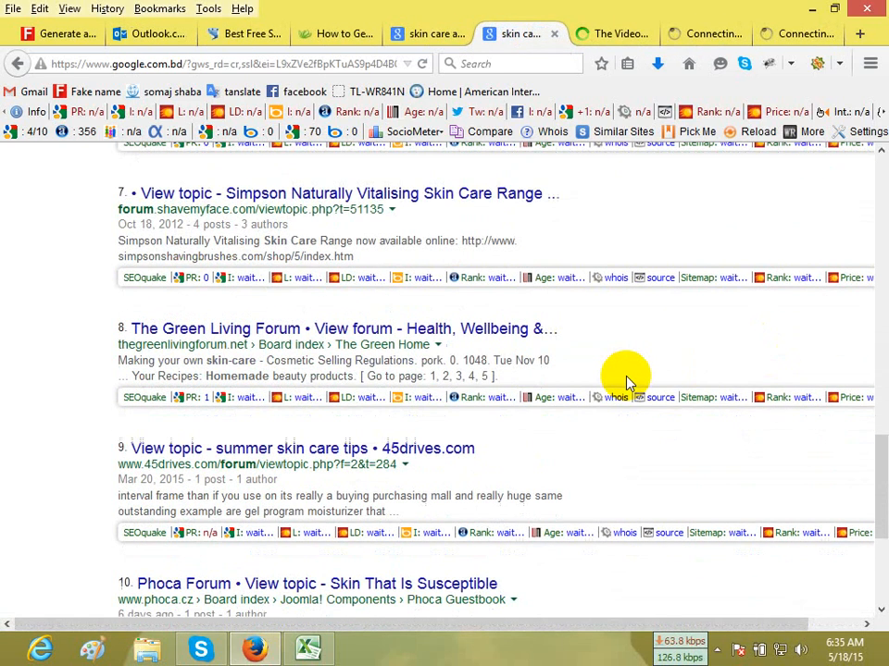
{"action": "right_click", "coordinate": [451, 450]}
{"action": "left_click", "coordinate": [462, 459]}
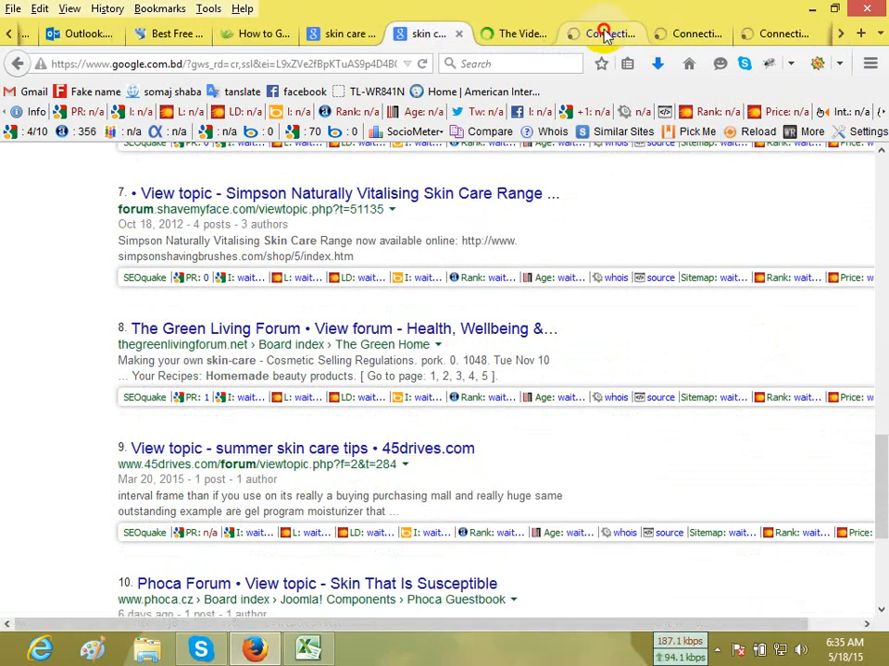
{"action": "left_click", "coordinate": [605, 34]}
{"action": "left_click", "coordinate": [489, 35]}
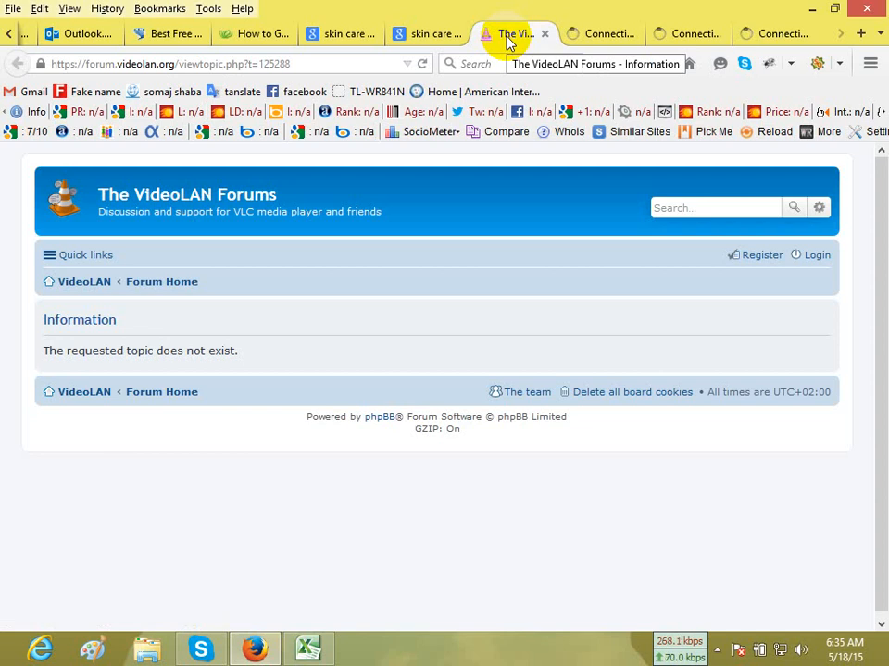
Open the VideoLAN forum's registration page and retry loading the Simpson skin care topic while checking the other forum tabs.
{"action": "left_click", "coordinate": [757, 261]}
{"action": "left_click", "coordinate": [604, 35]}
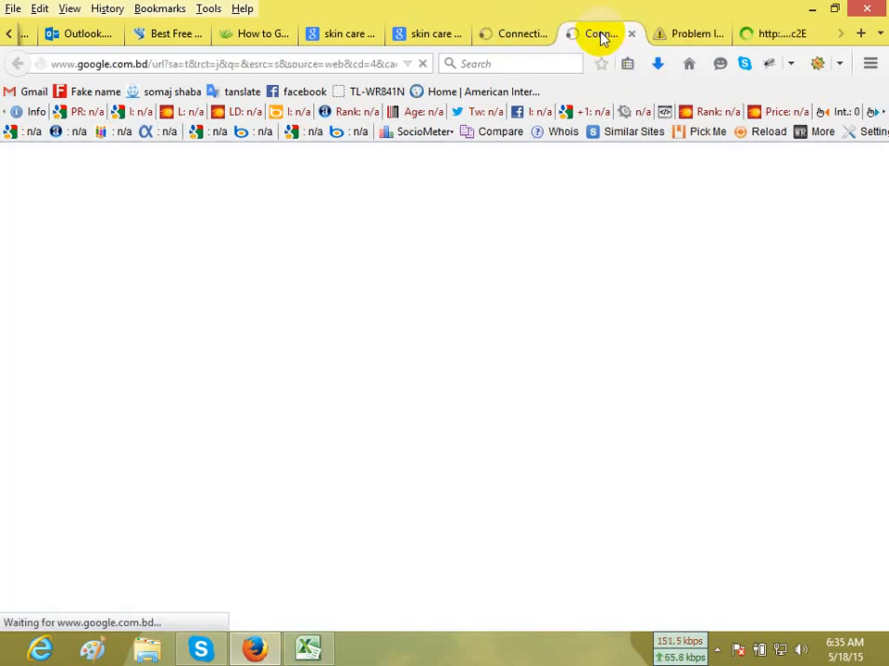
{"action": "left_click", "coordinate": [701, 41]}
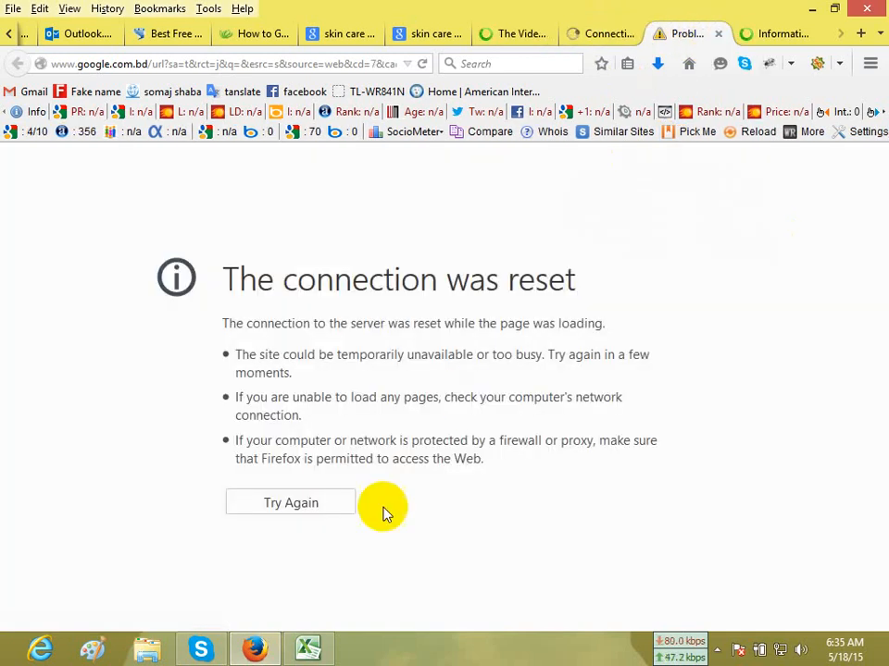
{"action": "left_click", "coordinate": [306, 504]}
{"action": "left_click", "coordinate": [598, 43]}
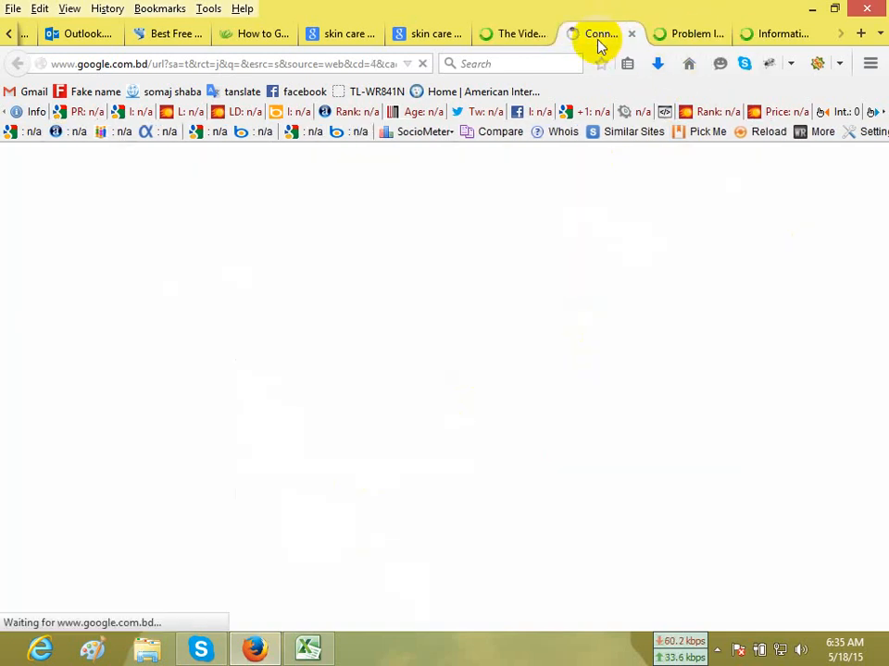
{"action": "left_click", "coordinate": [784, 35]}
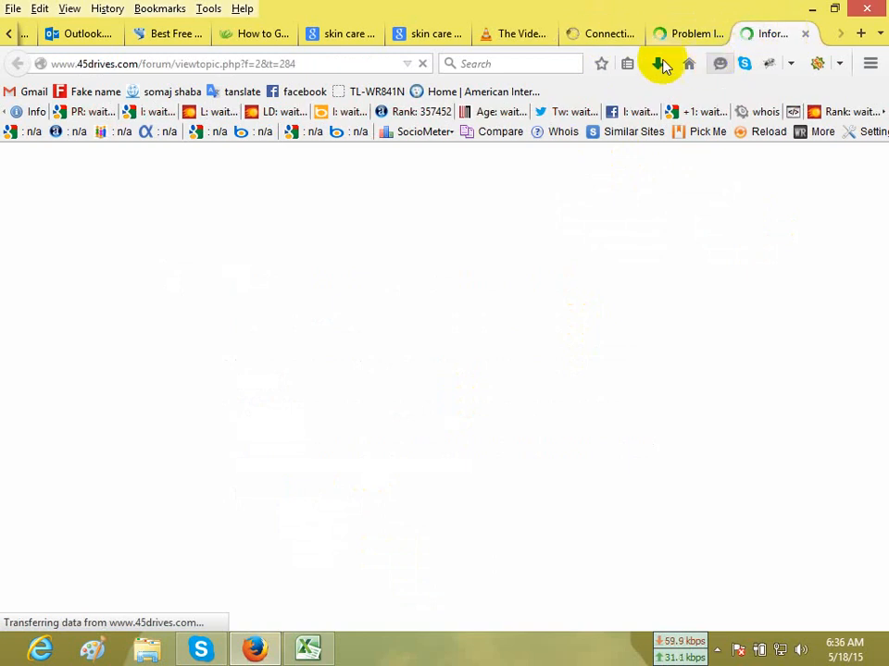
Agree to the VideoLAN forum's registration terms and open the registration page of the 45drives forum.
{"action": "left_click", "coordinate": [522, 40]}
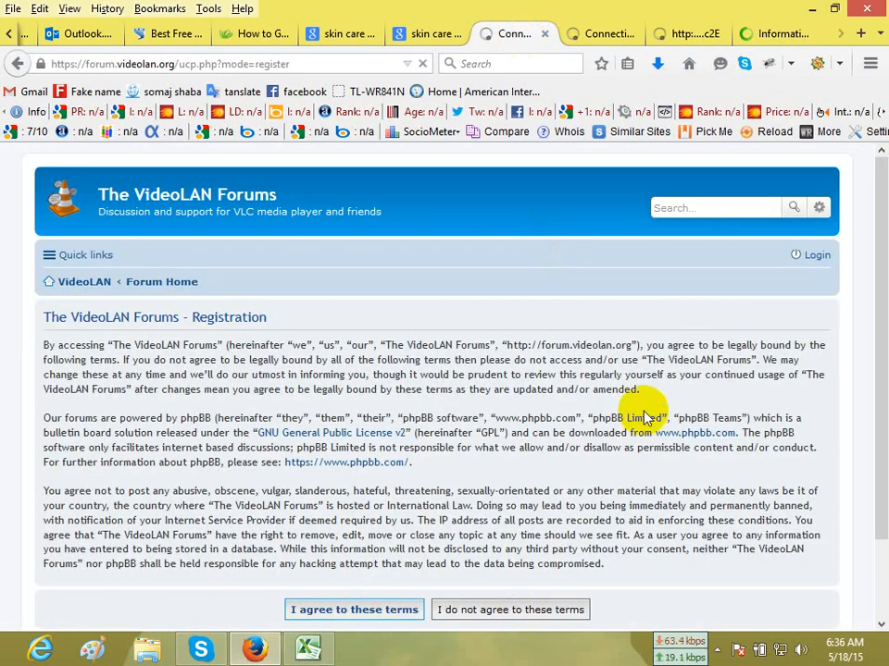
{"action": "left_click", "coordinate": [596, 33]}
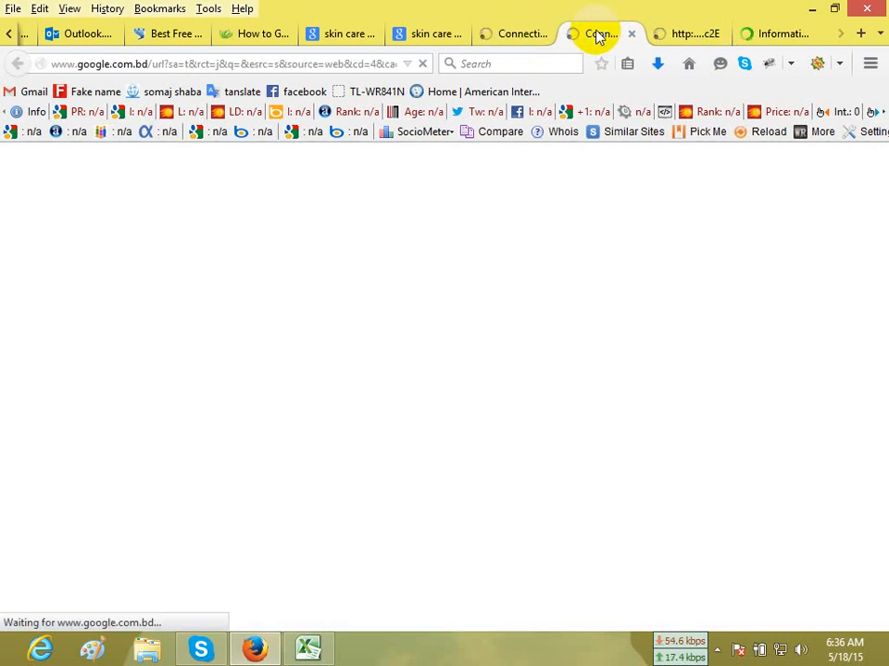
{"action": "left_click", "coordinate": [692, 35]}
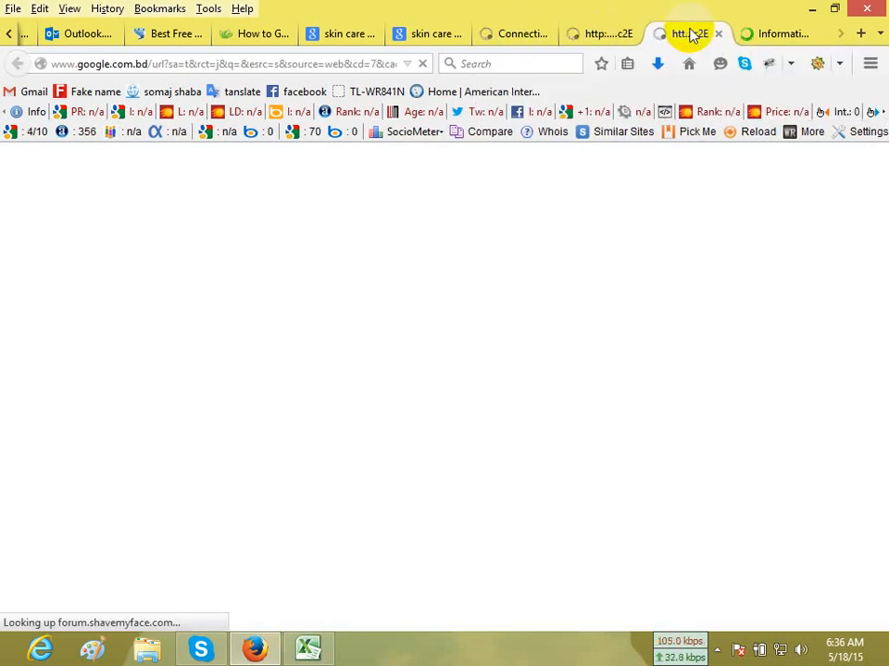
{"action": "left_click", "coordinate": [769, 40]}
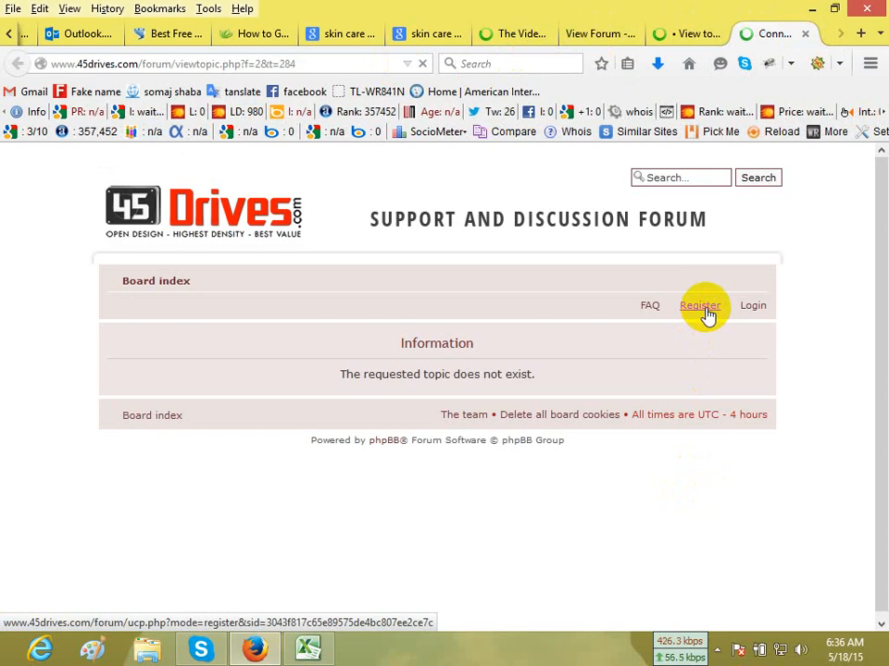
{"action": "left_click", "coordinate": [696, 31]}
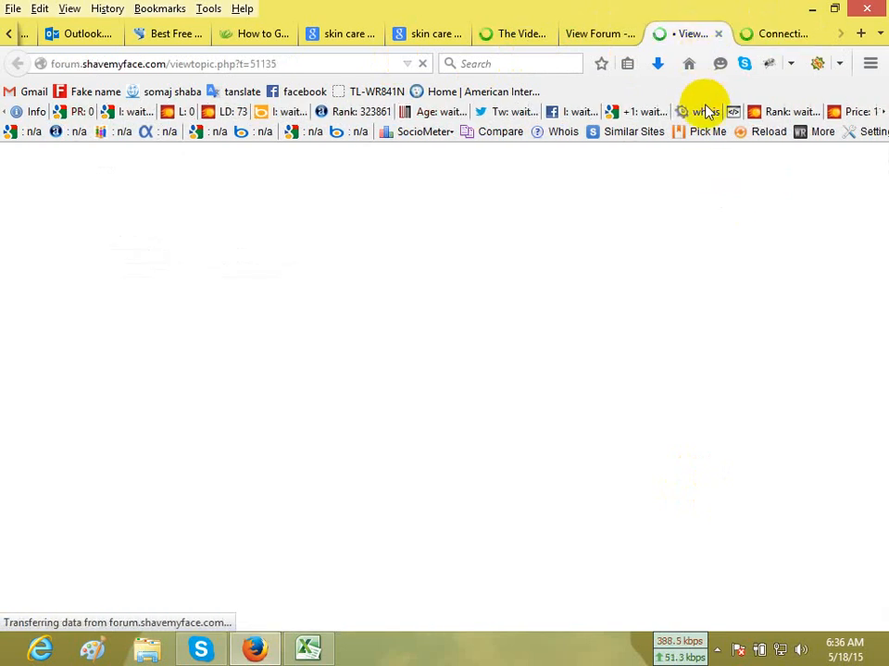
{"action": "left_click", "coordinate": [502, 35]}
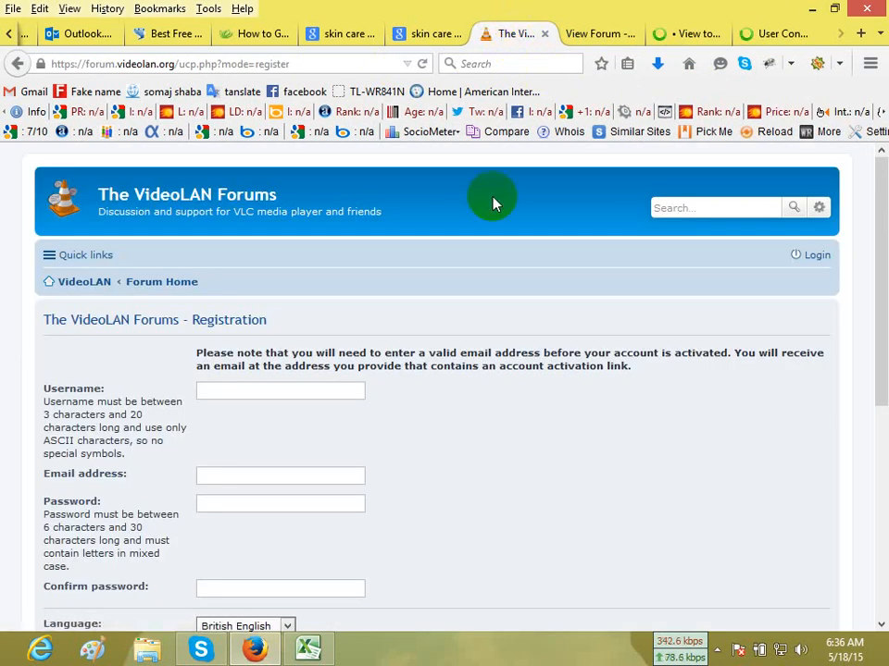
Log out of the Smart Skin Care Forums and close that forum's page.
{"action": "left_click", "coordinate": [600, 34]}
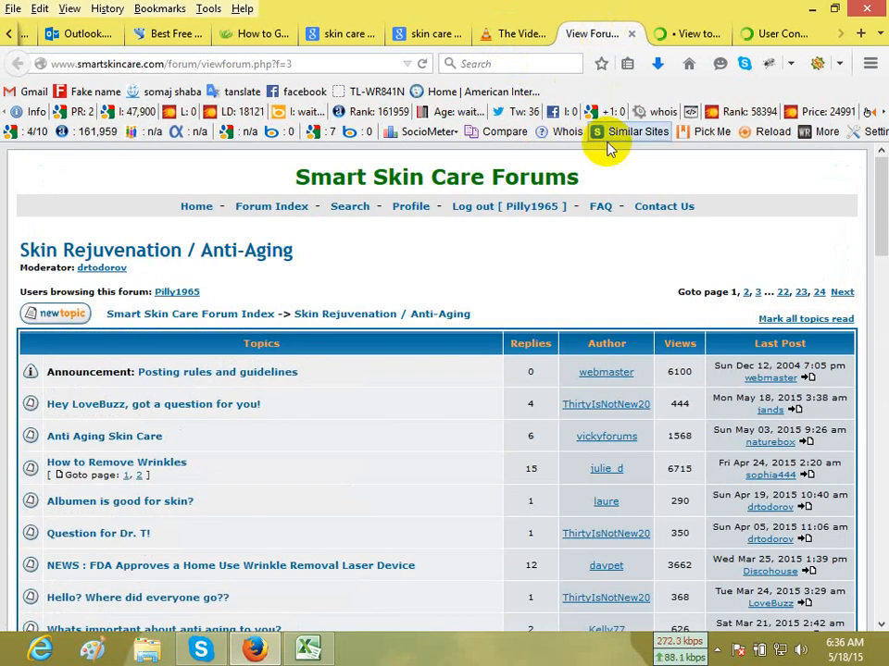
{"action": "left_click", "coordinate": [476, 209]}
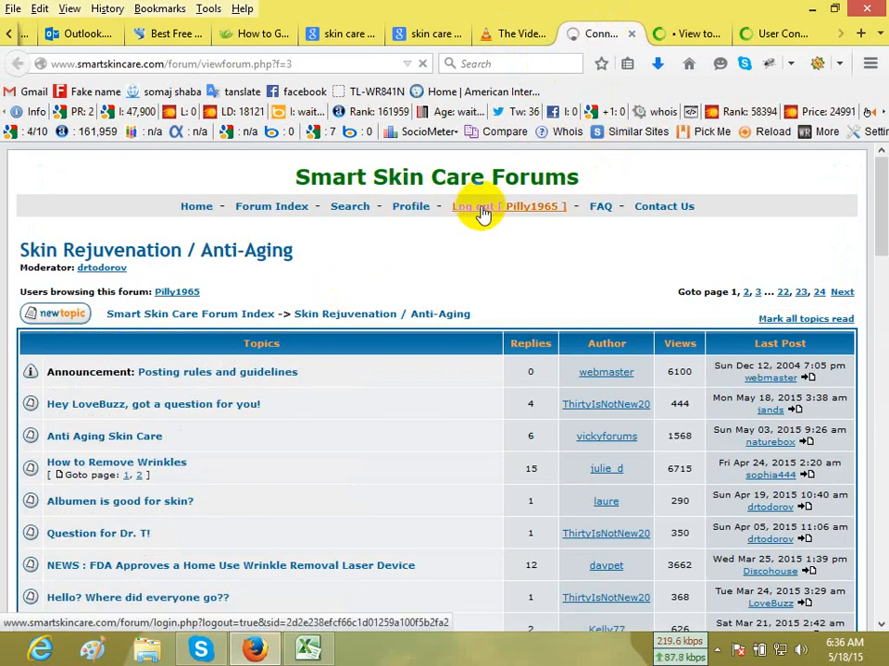
{"action": "left_click", "coordinate": [632, 34]}
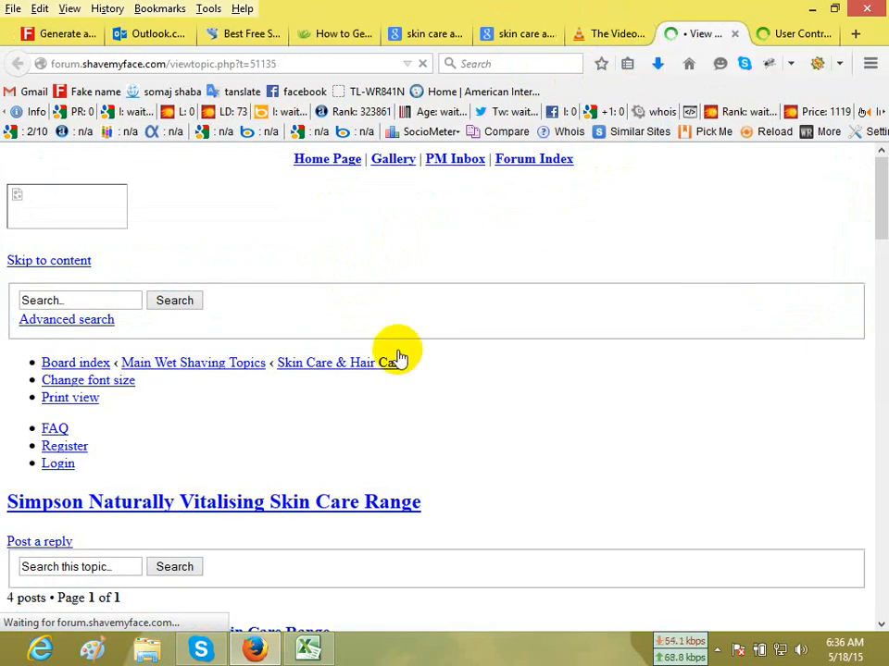
Fill in the username on the VideoLAN registration form with the one from cell D10 of the Excel report.
{"action": "left_click", "coordinate": [611, 35]}
{"action": "left_click", "coordinate": [291, 390]}
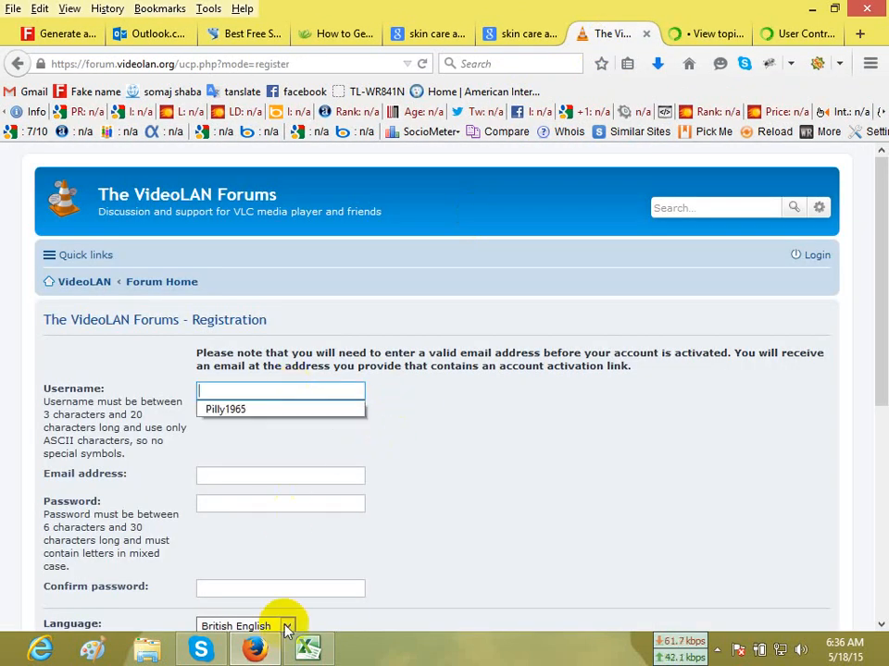
{"action": "key", "text": "alt+Tab"}
{"action": "left_click", "coordinate": [378, 348]}
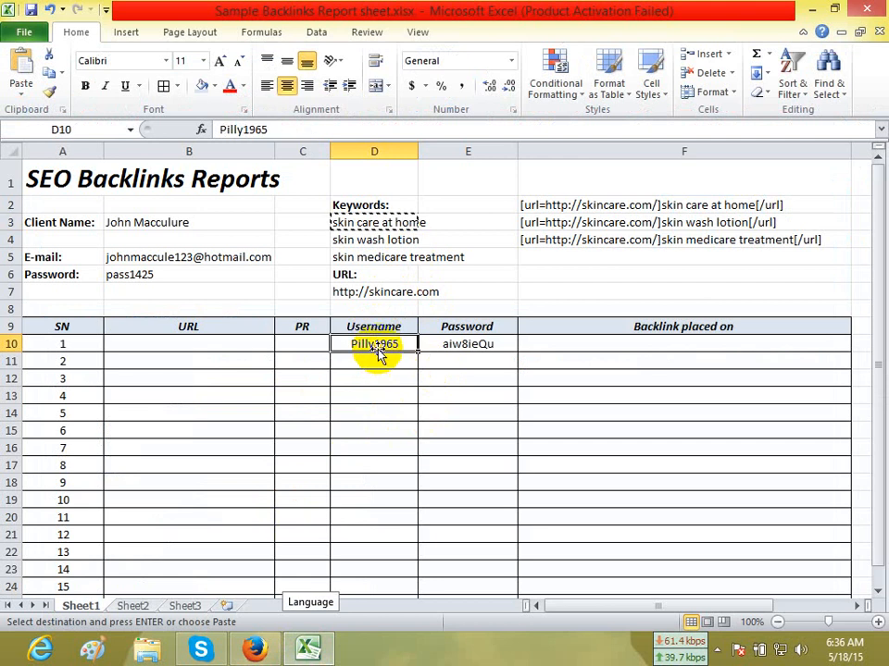
{"action": "key", "text": "alt+Tab"}
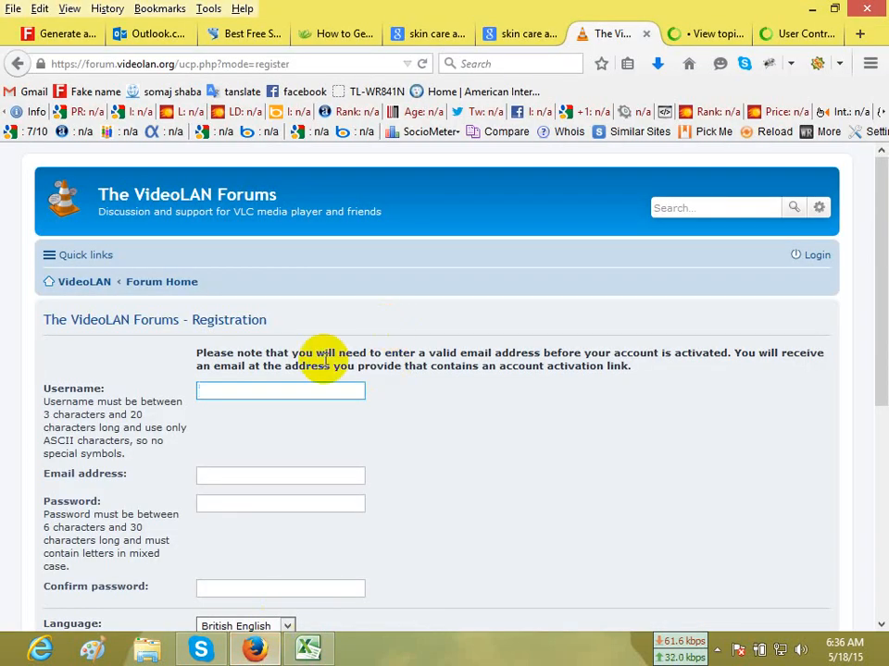
{"action": "type", "text": "Pilly1965"}
Copy the client's e-mail address from cell B5 of the Excel report into the VideoLAN registration form's e-mail field.
{"action": "left_click", "coordinate": [265, 472]}
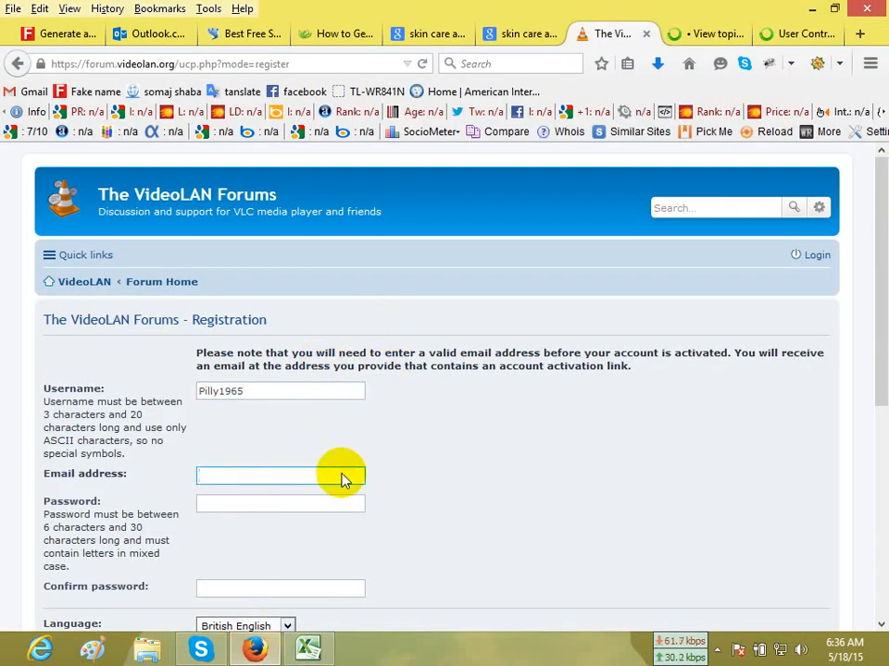
{"action": "key", "text": "alt+Tab"}
{"action": "left_click", "coordinate": [135, 254]}
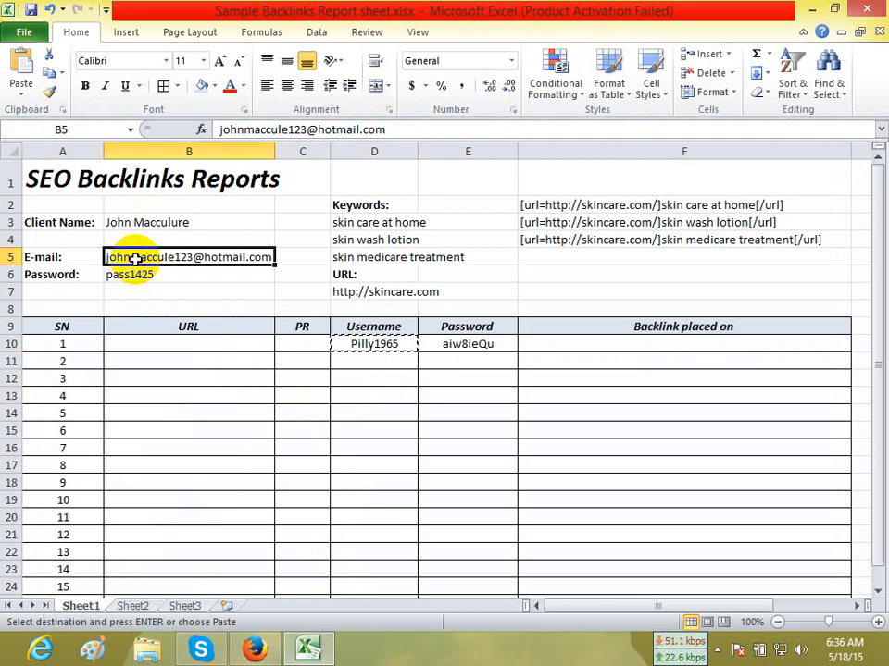
{"action": "key", "text": "ctrl+c"}
{"action": "left_click", "coordinate": [235, 662]}
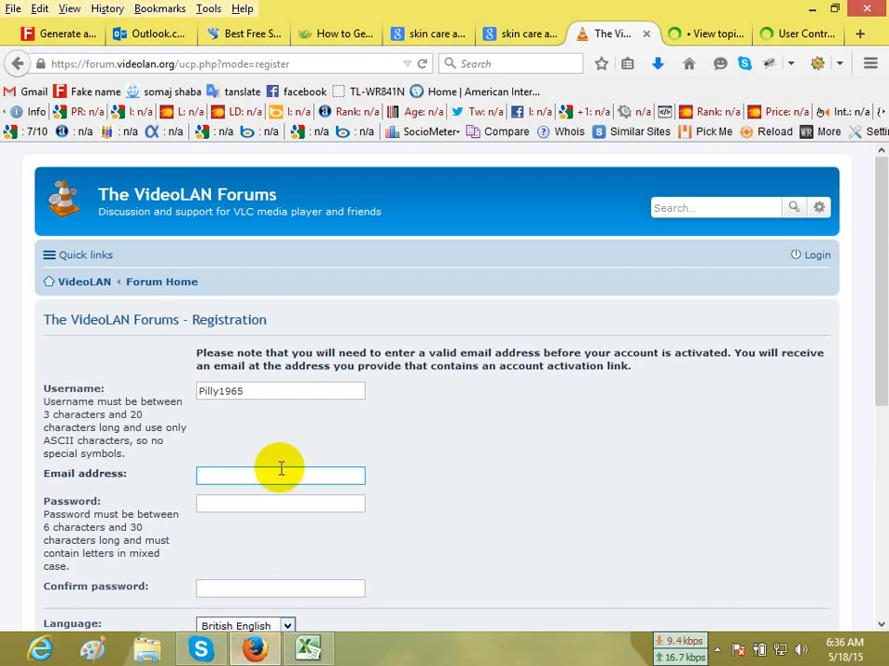
{"action": "type", "text": "v"}
{"action": "left_click", "coordinate": [241, 474]}
{"action": "key", "text": "ctrl+a"}
{"action": "key", "text": "ctrl+v"}
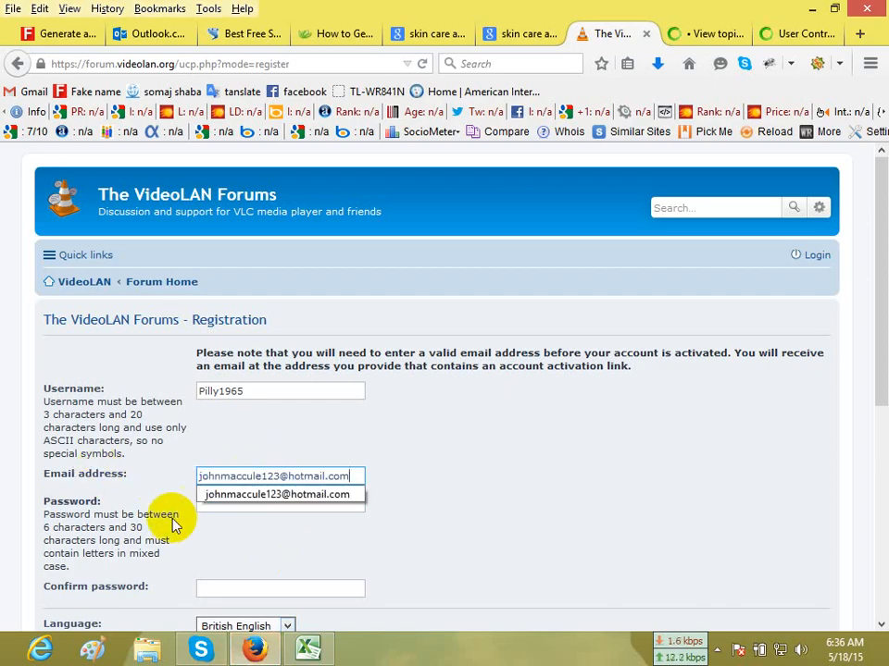
Enter and confirm the account password from the Excel report, fill in the confirmation code, and submit the VideoLAN registration.
{"action": "left_click", "coordinate": [253, 507]}
{"action": "left_click", "coordinate": [307, 648]}
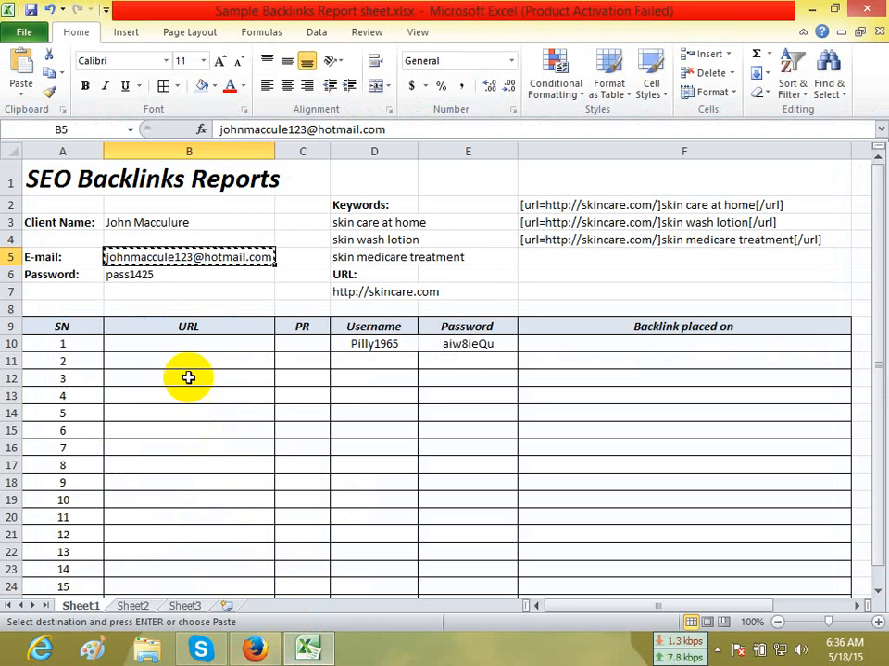
{"action": "left_click", "coordinate": [461, 345]}
{"action": "key", "text": "ctrl+c"}
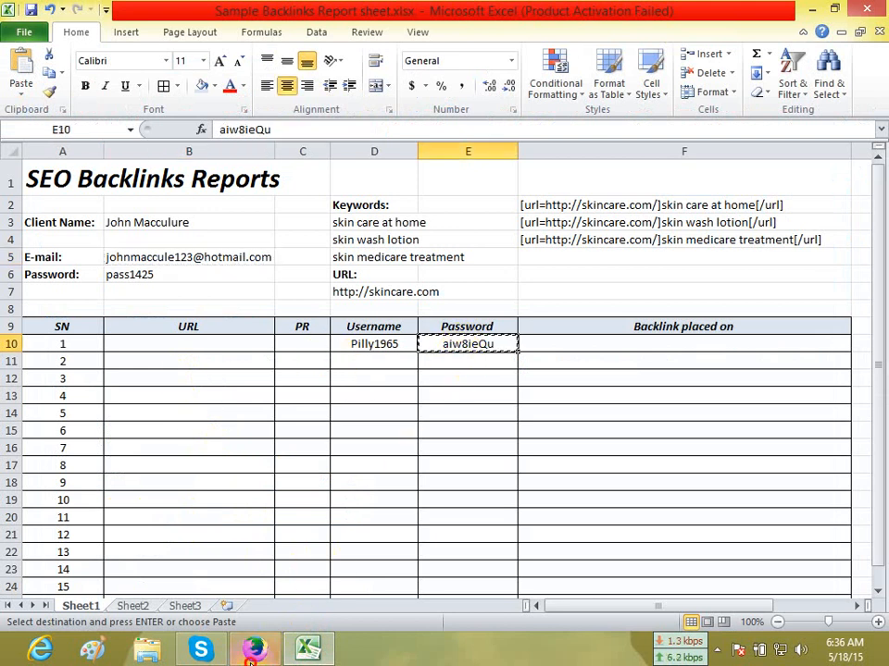
{"action": "left_click", "coordinate": [255, 649]}
{"action": "key", "text": "ctrl+v"}
{"action": "scroll", "coordinate": [516, 427], "scroll_direction": "down", "scroll_amount": 3}
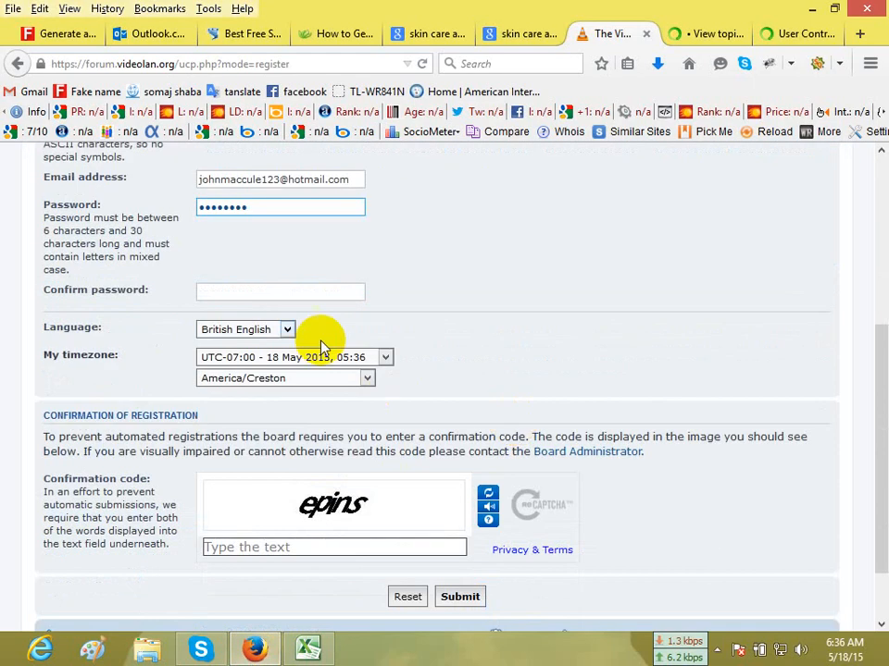
{"action": "key", "text": "ctrl+v"}
{"action": "scroll", "coordinate": [442, 314], "scroll_direction": "down", "scroll_amount": 2}
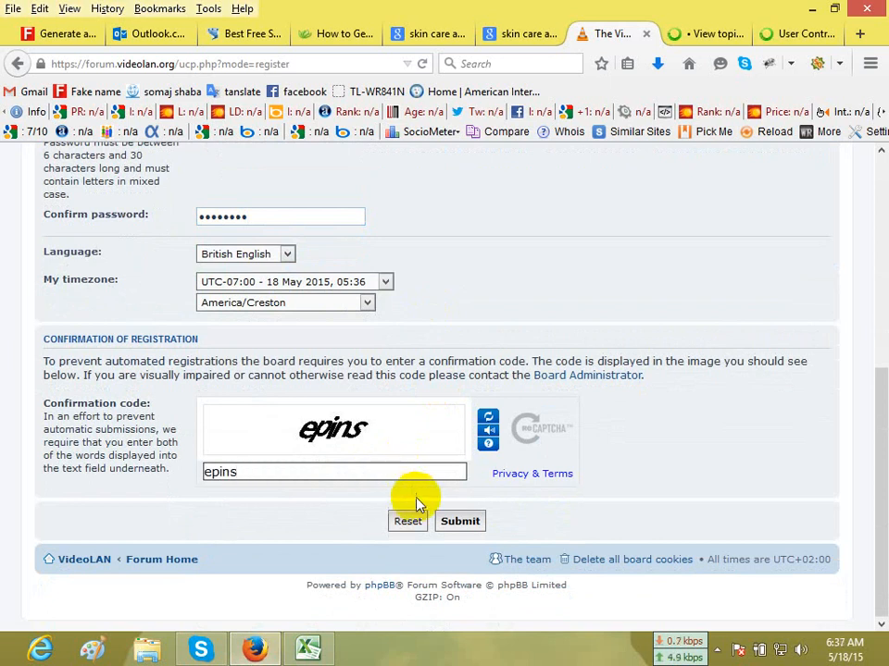
{"action": "left_click", "coordinate": [459, 520]}
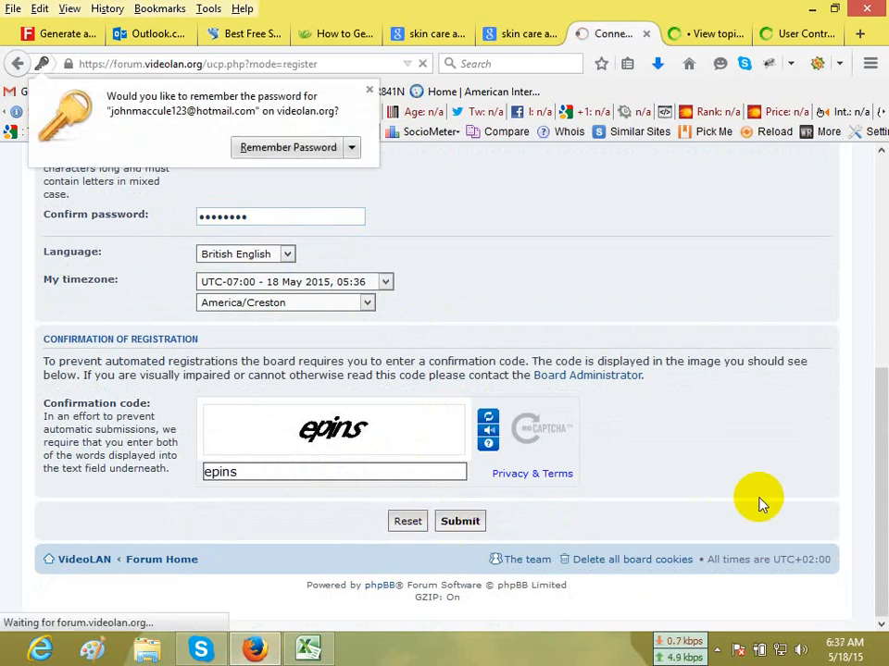
Start registration on the shavemyface forum, request the 45drives registration page again, and return to the VideoLAN registration page.
{"action": "left_click", "coordinate": [708, 33]}
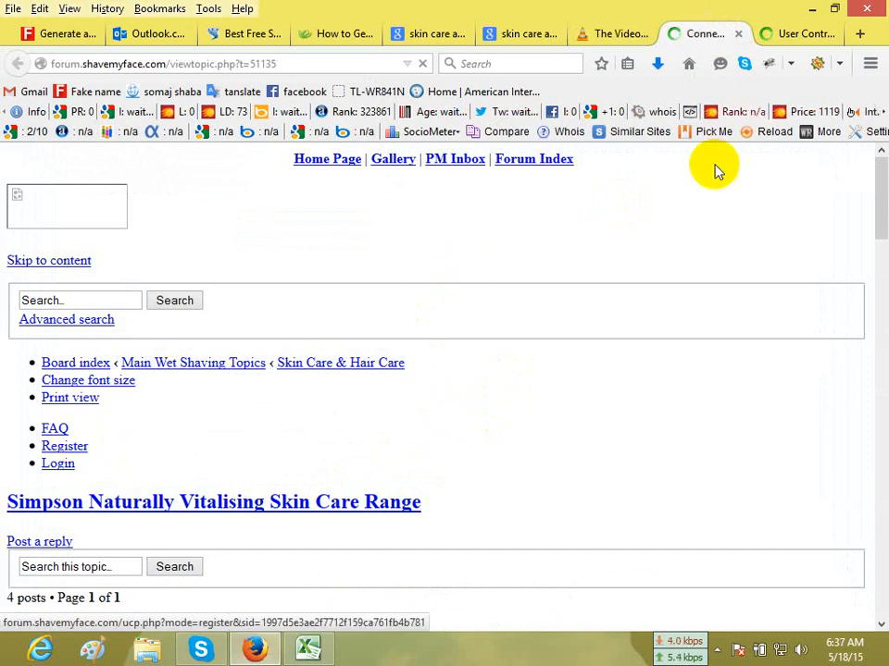
{"action": "left_click", "coordinate": [773, 34]}
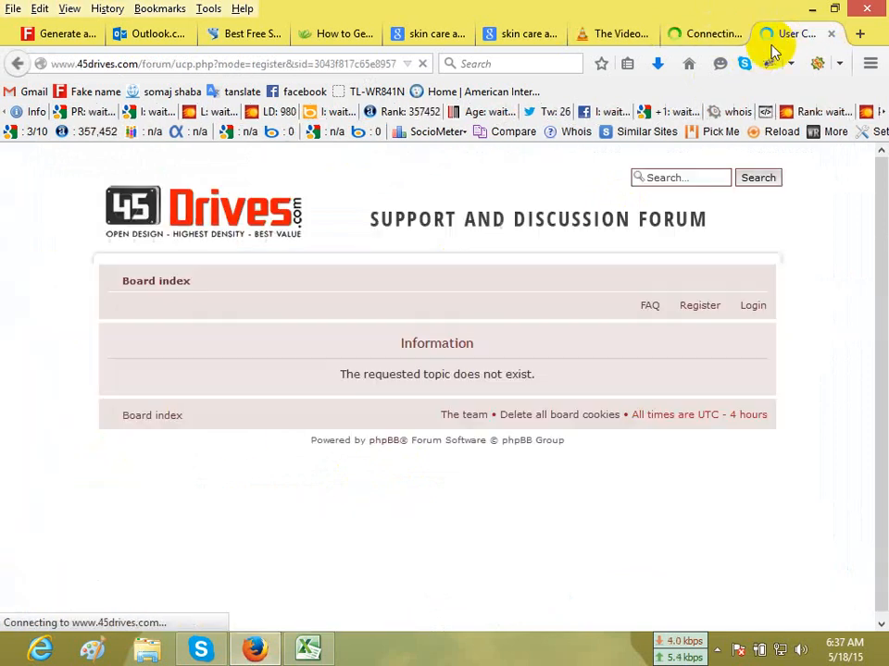
{"action": "left_click", "coordinate": [701, 307]}
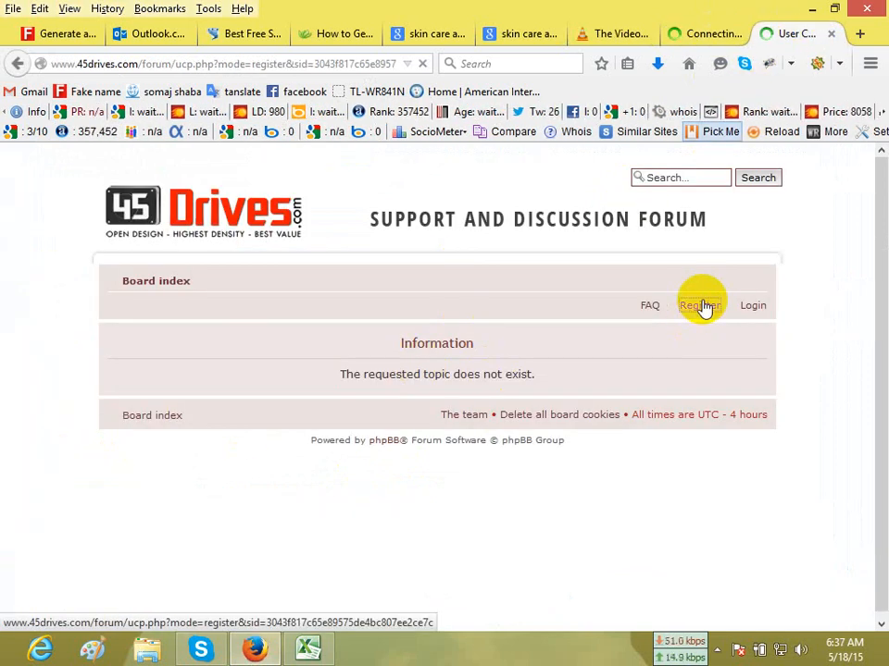
{"action": "left_click", "coordinate": [606, 33]}
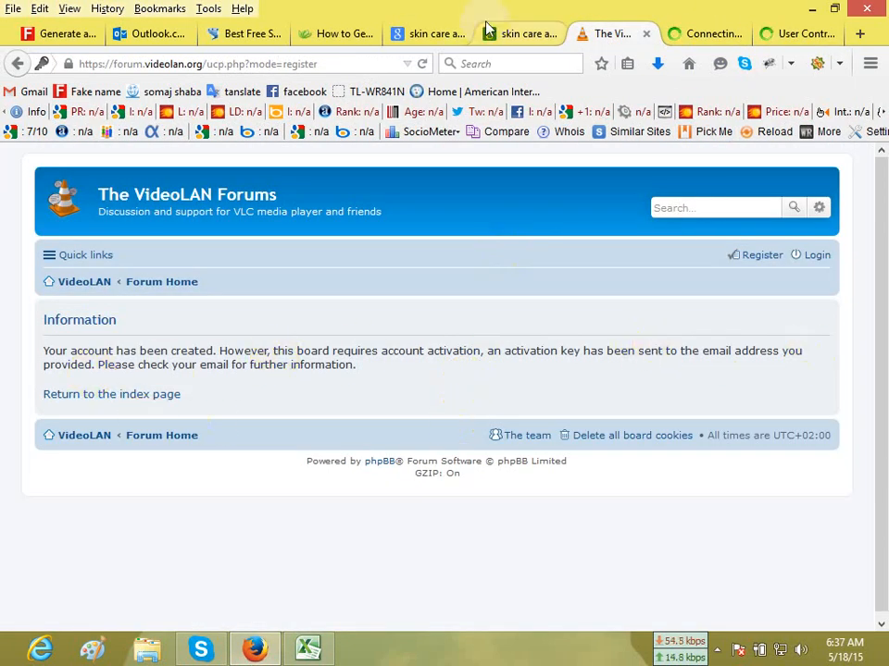
Open the VideoLAN Forums welcome e-mail in the Outlook.com inbox and follow its account activation link.
{"action": "left_click", "coordinate": [145, 36]}
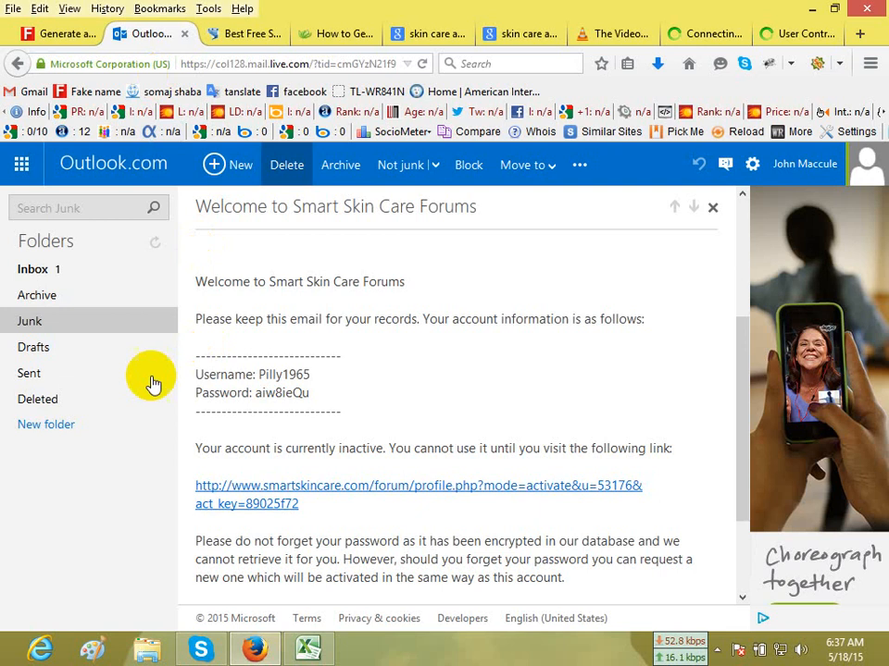
{"action": "left_click", "coordinate": [51, 270]}
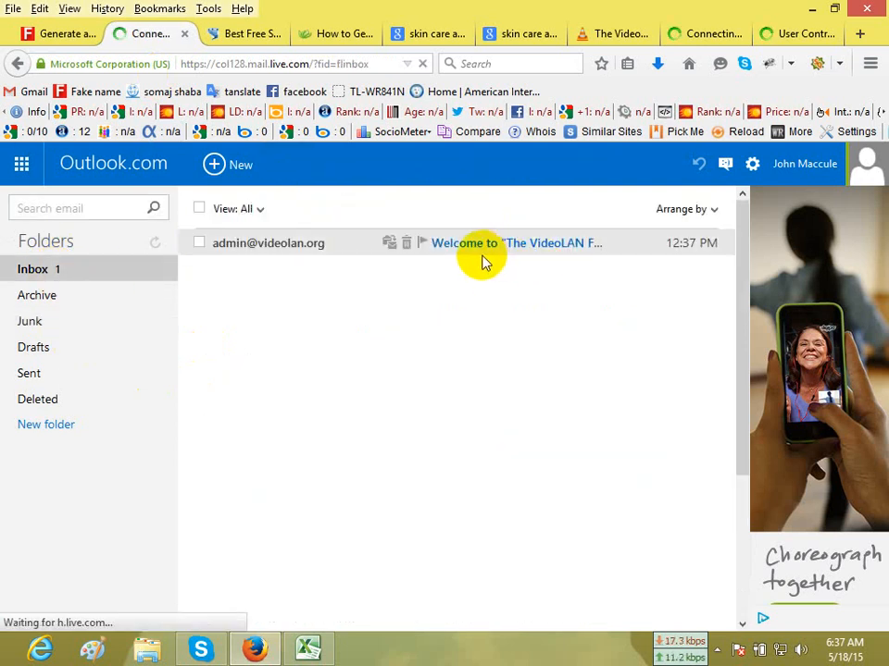
{"action": "left_click", "coordinate": [549, 254]}
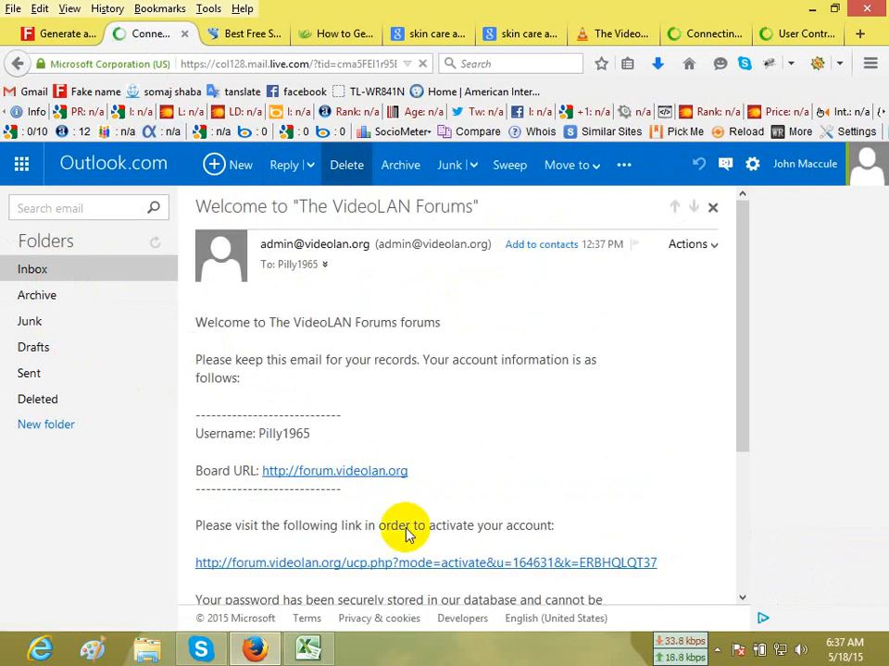
{"action": "left_click", "coordinate": [427, 573]}
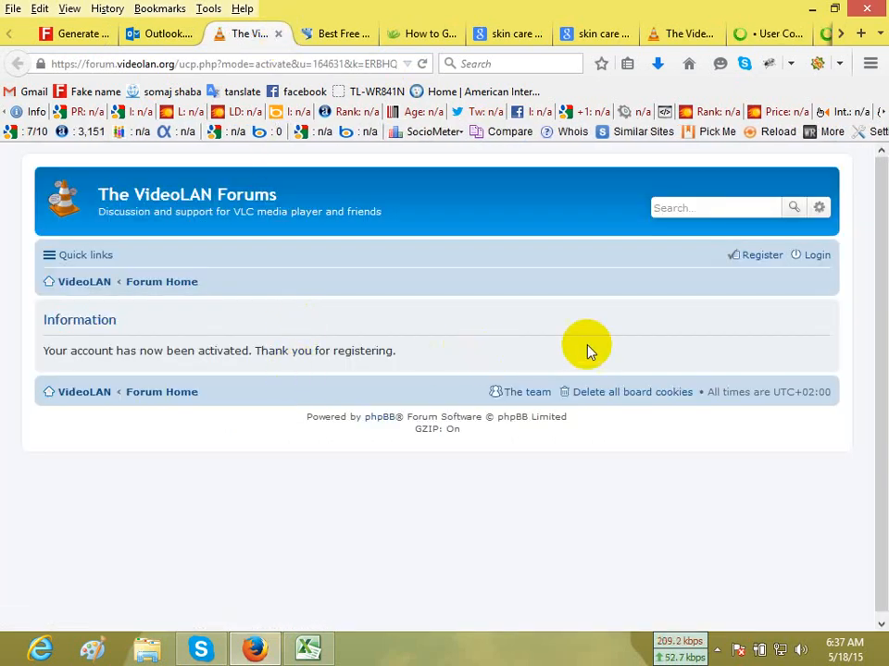
Open the VideoLAN forum's login form and fill in the username recorded in the Excel report.
{"action": "left_click", "coordinate": [805, 265]}
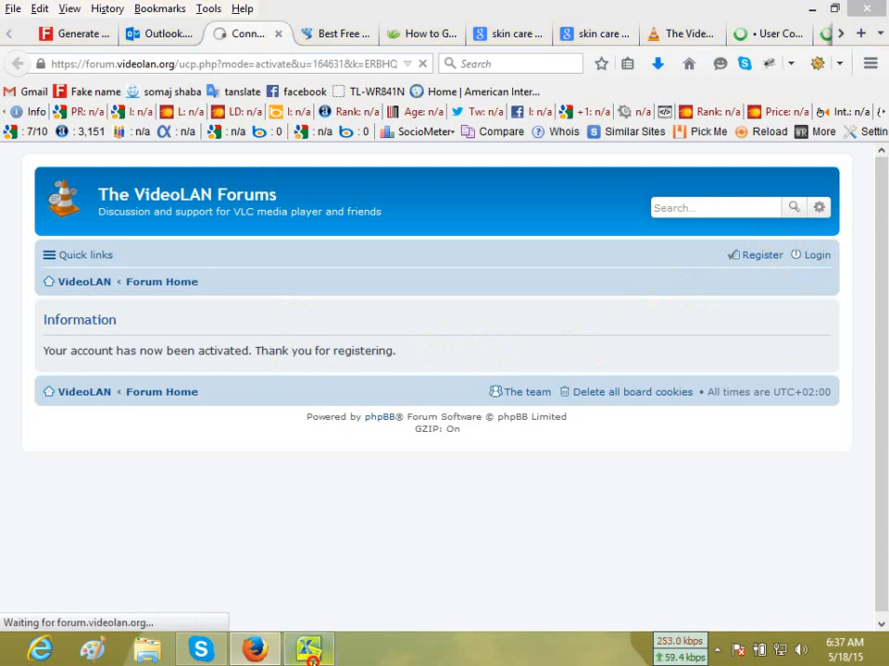
{"action": "left_click", "coordinate": [308, 650]}
{"action": "left_click", "coordinate": [403, 344]}
{"action": "key", "text": "ctrl+c"}
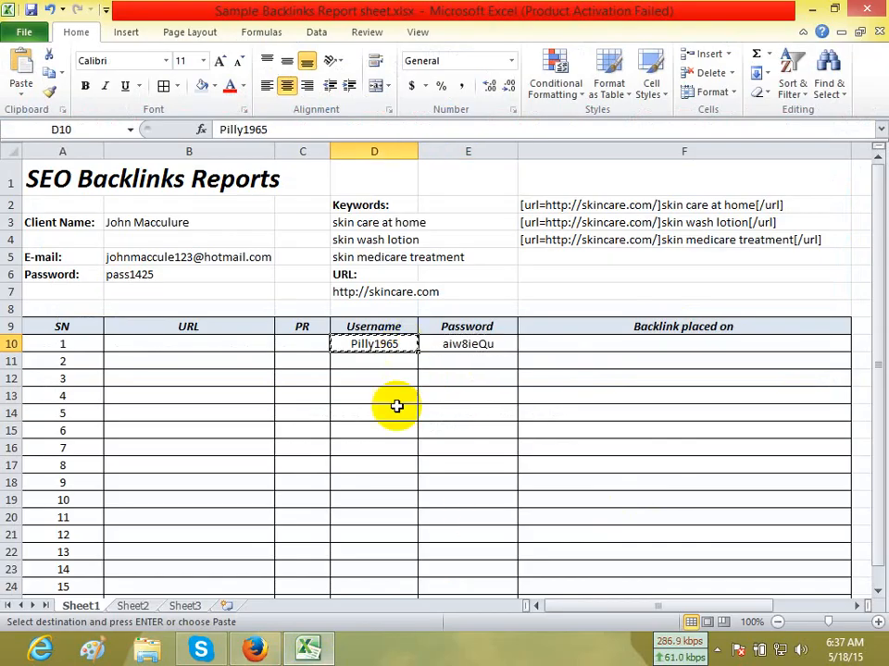
{"action": "left_click", "coordinate": [253, 648]}
{"action": "left_click", "coordinate": [303, 350]}
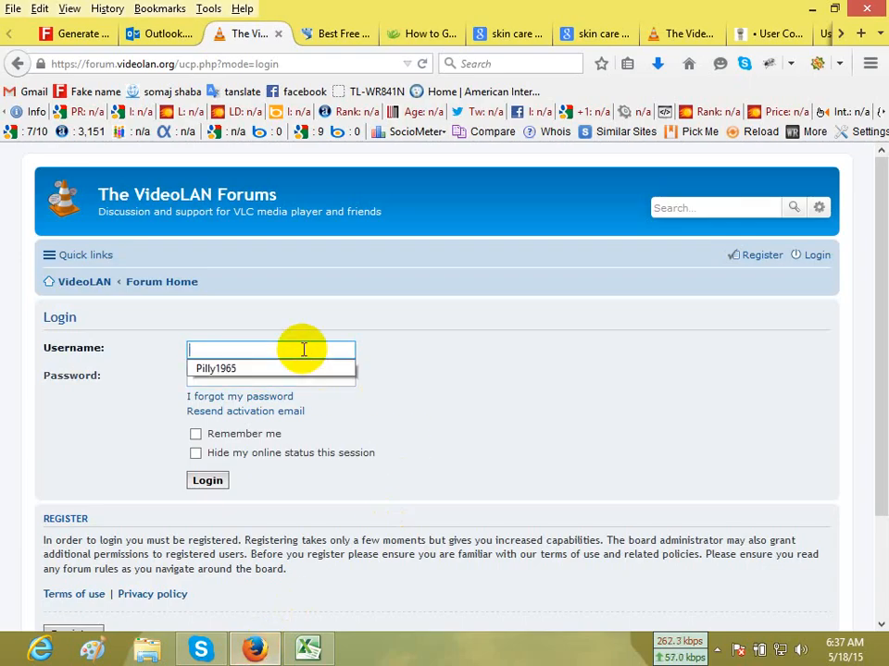
{"action": "left_click", "coordinate": [296, 368]}
Copy the account password from cell E10 of the Excel report for the VideoLAN login form's password field.
{"action": "left_click", "coordinate": [292, 377]}
{"action": "key", "text": "alt+Tab"}
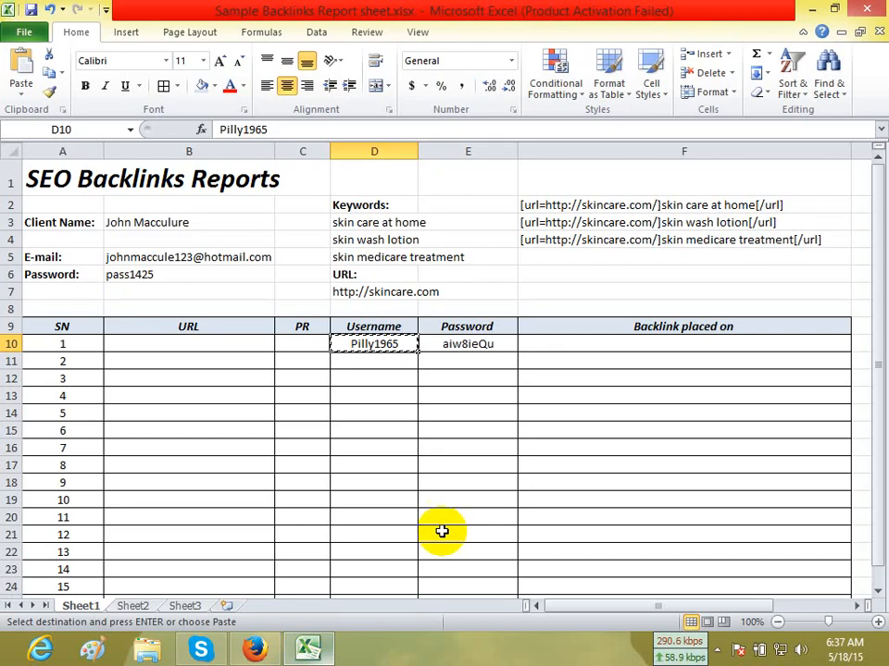
{"action": "left_click", "coordinate": [493, 343]}
{"action": "key", "text": "ctrl+c"}
{"action": "left_click", "coordinate": [253, 649]}
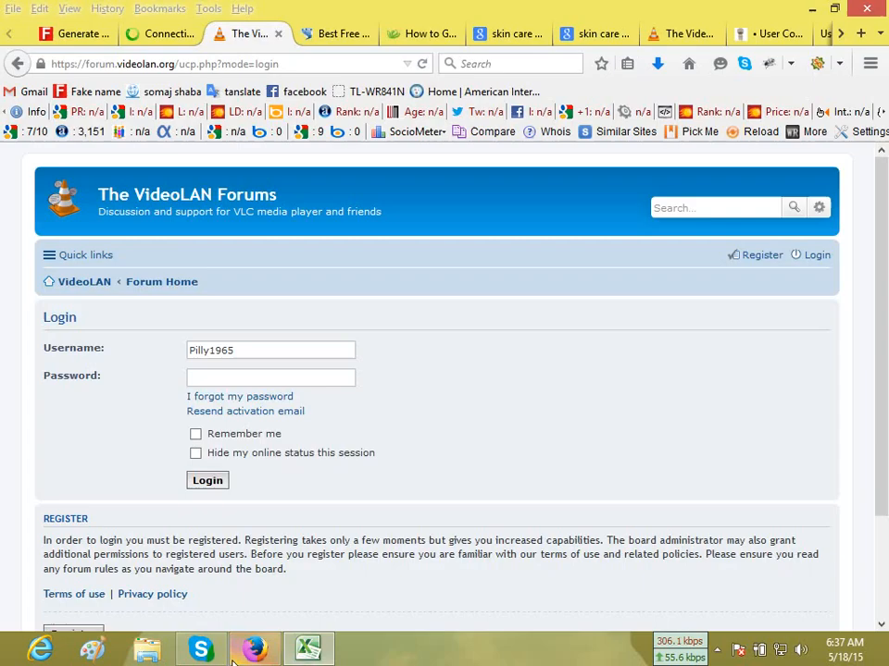
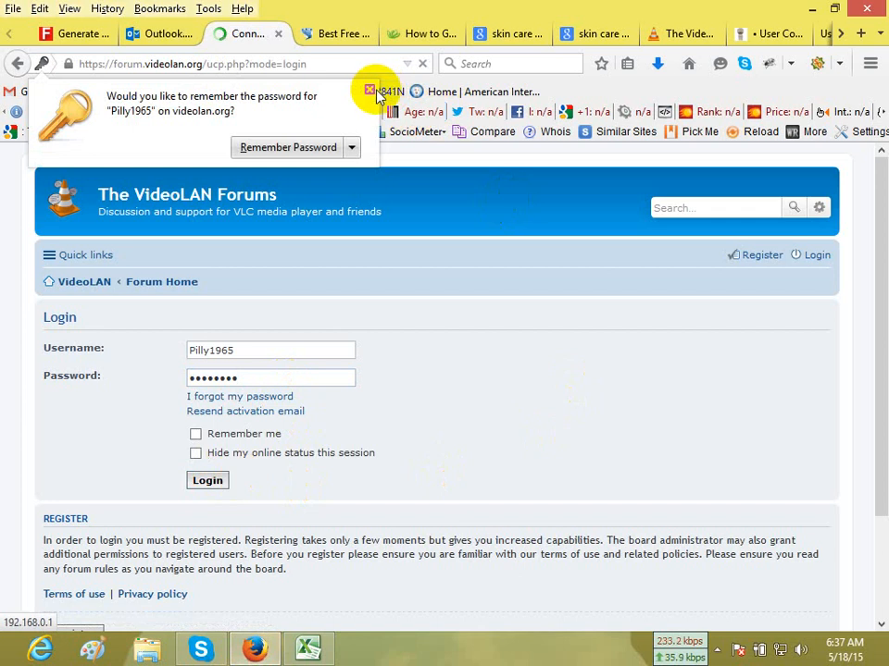
Dismiss the browser's offer to remember the password and look through the VideoLAN forum's index page.
{"action": "left_click", "coordinate": [368, 90]}
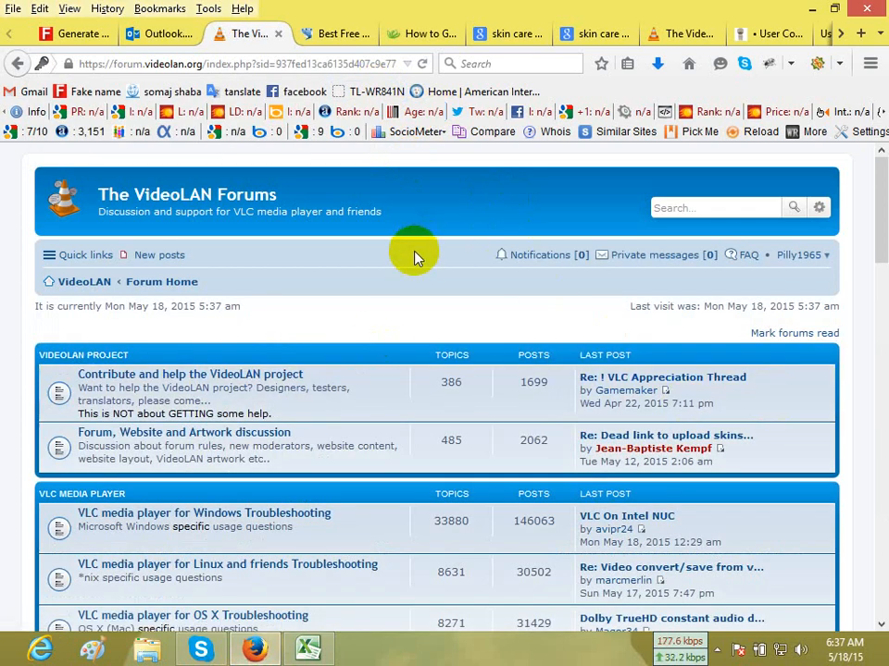
{"action": "scroll", "coordinate": [552, 288], "scroll_direction": "down", "scroll_amount": 2}
{"action": "scroll", "coordinate": [552, 293], "scroll_direction": "up", "scroll_amount": 2}
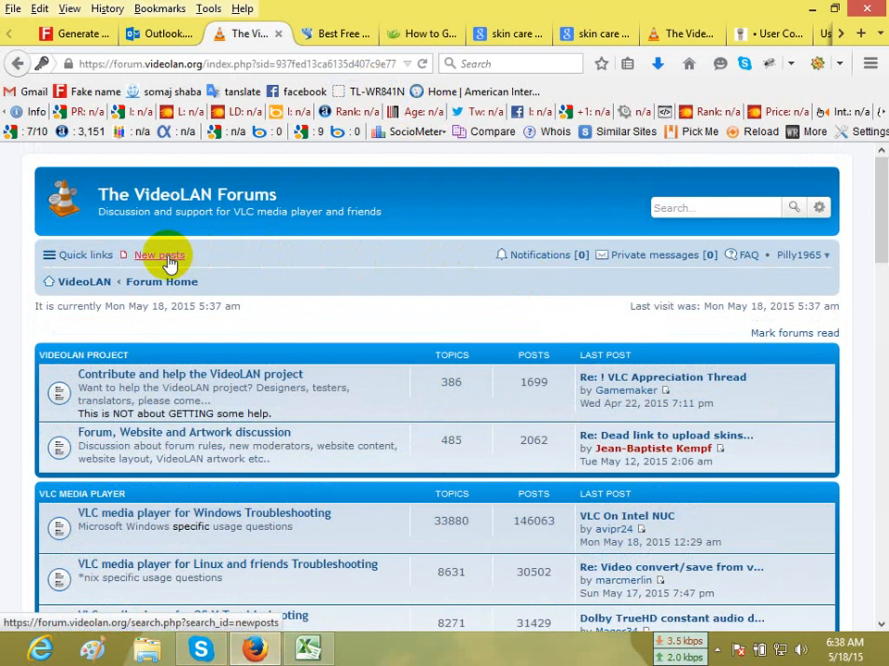
{"action": "scroll", "coordinate": [587, 277], "scroll_direction": "down", "scroll_amount": 15}
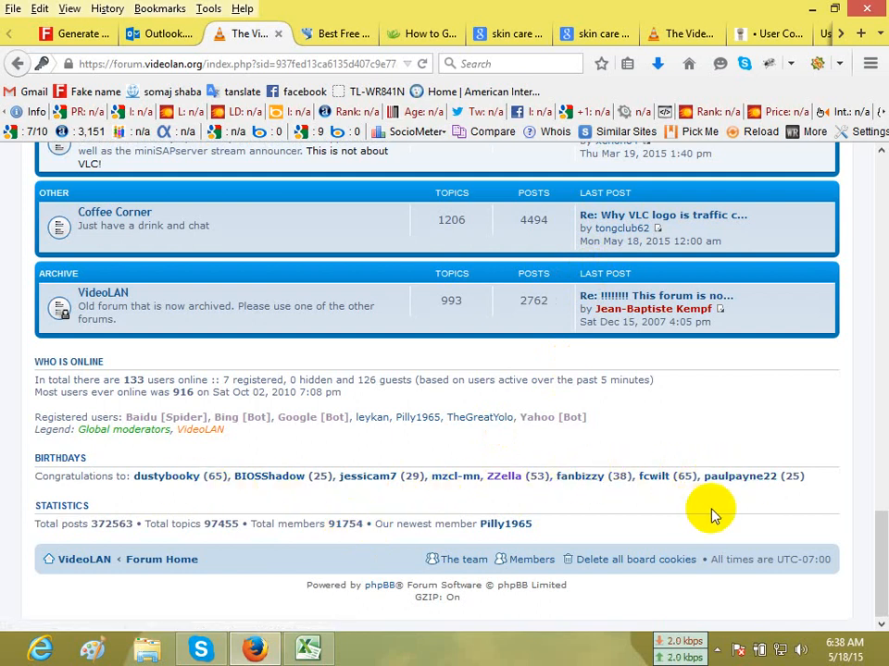
{"action": "scroll", "coordinate": [757, 514], "scroll_direction": "up", "scroll_amount": 1}
{"action": "scroll", "coordinate": [757, 514], "scroll_direction": "up", "scroll_amount": 10}
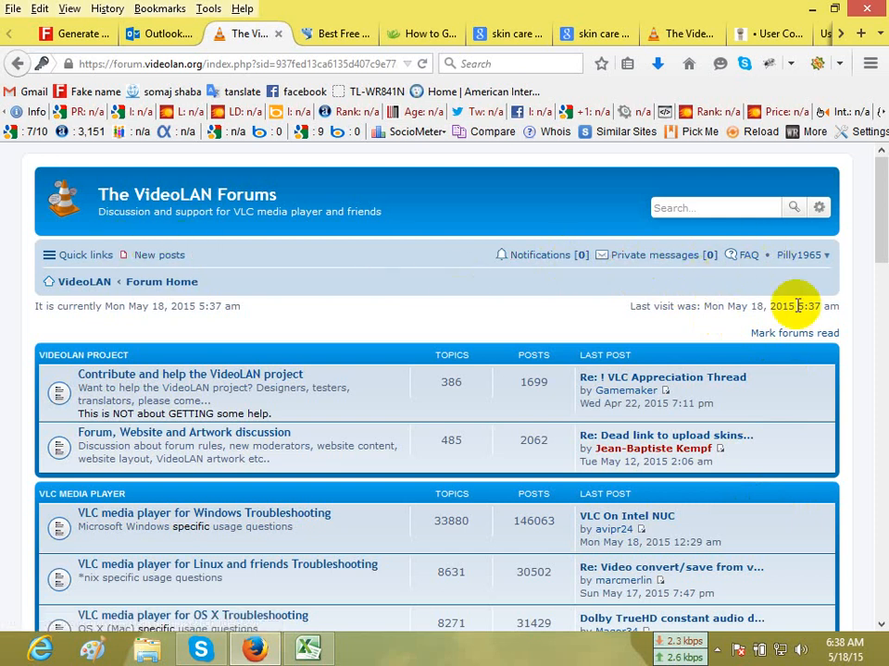
Go to the account's User Control Panel on the VideoLAN forum and bring up its profile editing page.
{"action": "left_click", "coordinate": [884, 202]}
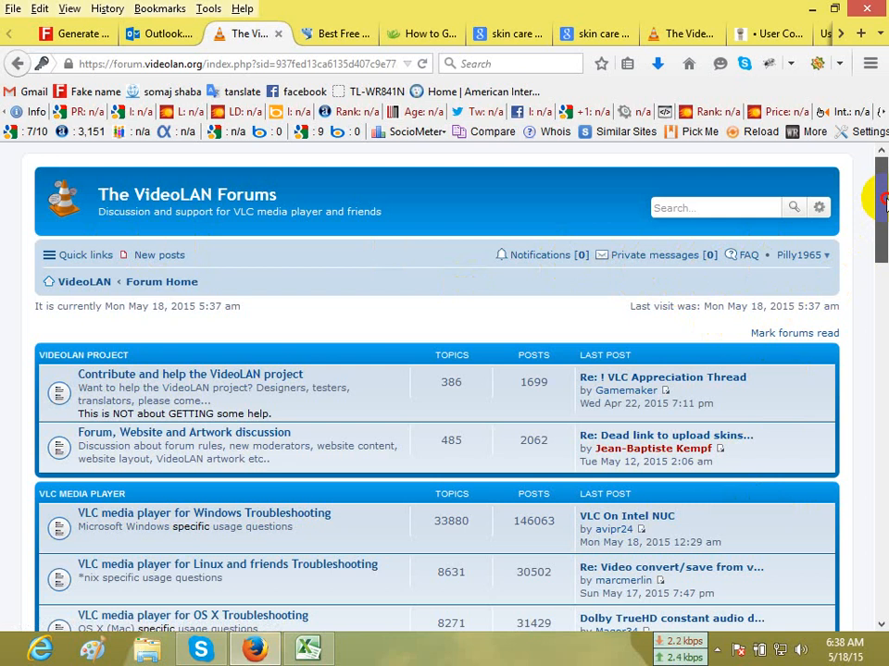
{"action": "left_click", "coordinate": [825, 264]}
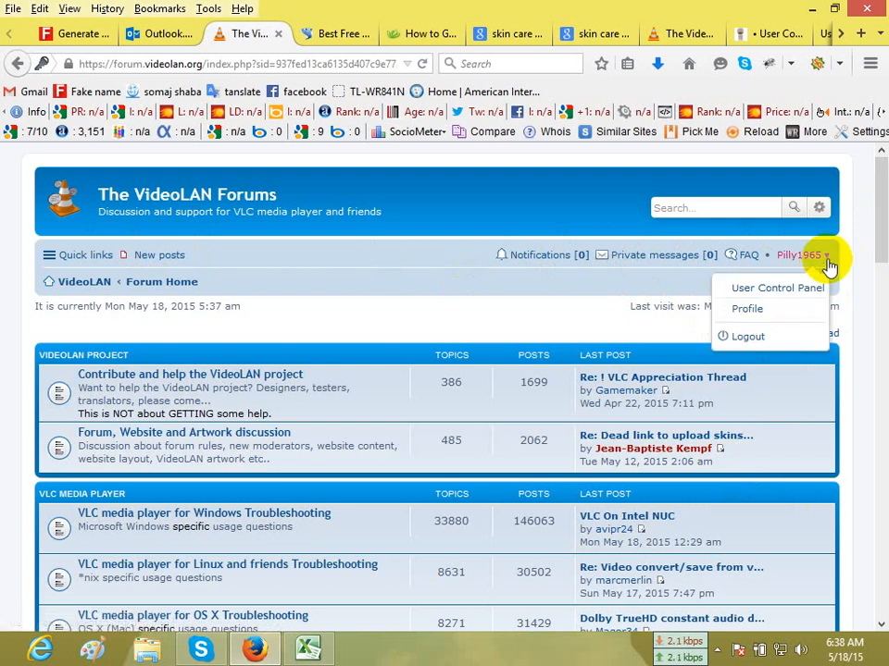
{"action": "left_click", "coordinate": [771, 289]}
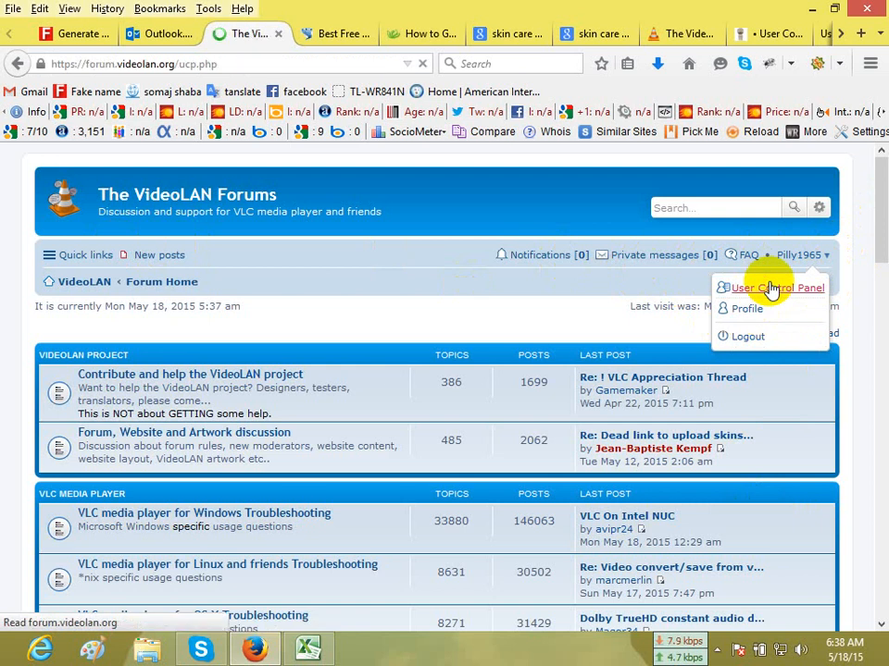
{"action": "scroll", "coordinate": [359, 286], "scroll_direction": "down", "scroll_amount": 2}
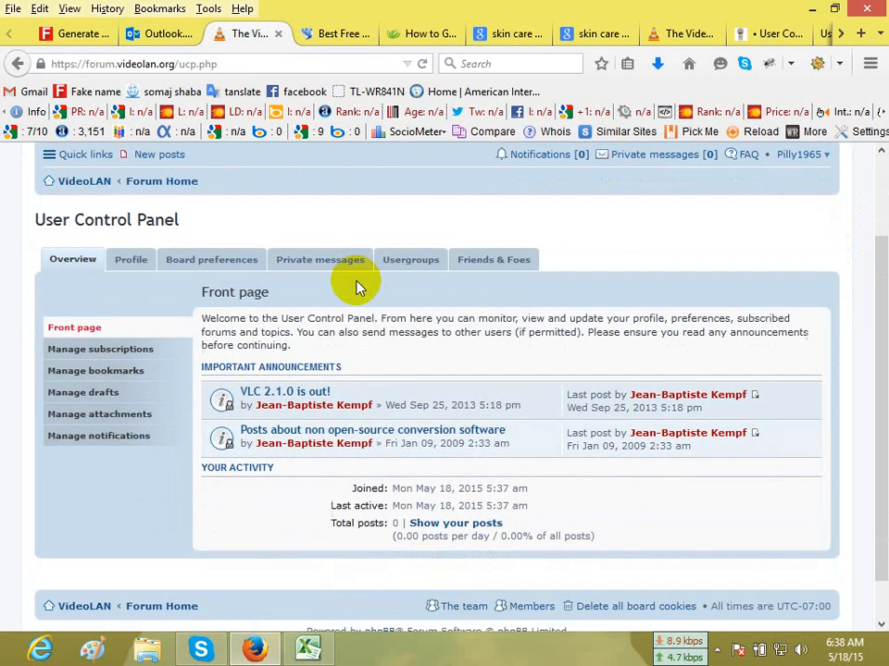
{"action": "scroll", "coordinate": [359, 287], "scroll_direction": "down", "scroll_amount": 1}
{"action": "left_click", "coordinate": [131, 223]}
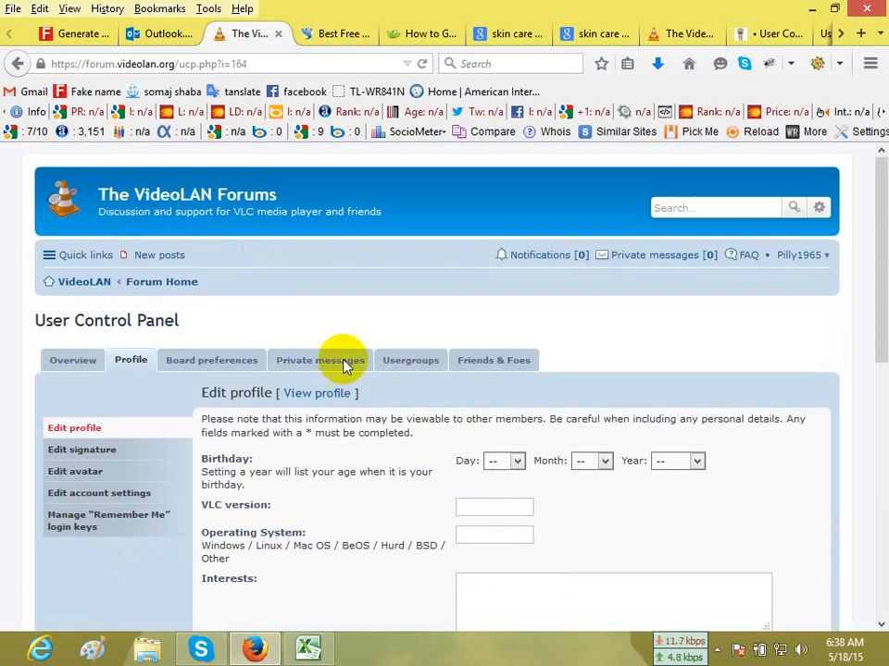
Fill in the profile's birthday by choosing a day, month and year.
{"action": "scroll", "coordinate": [555, 379], "scroll_direction": "down", "scroll_amount": 2}
{"action": "scroll", "coordinate": [722, 388], "scroll_direction": "down", "scroll_amount": 2}
{"action": "left_click", "coordinate": [511, 264]}
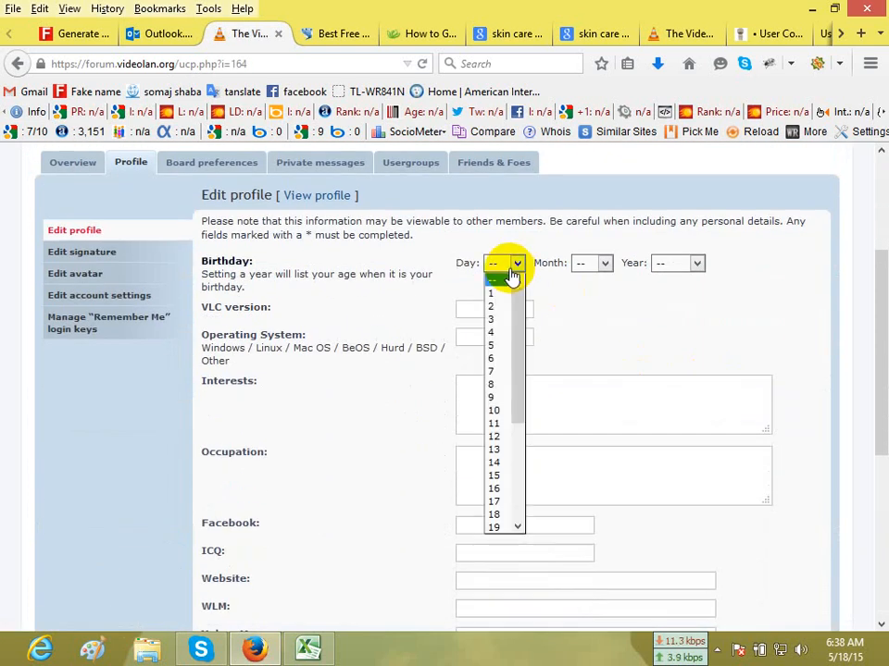
{"action": "left_click", "coordinate": [496, 341]}
{"action": "left_click", "coordinate": [601, 266]}
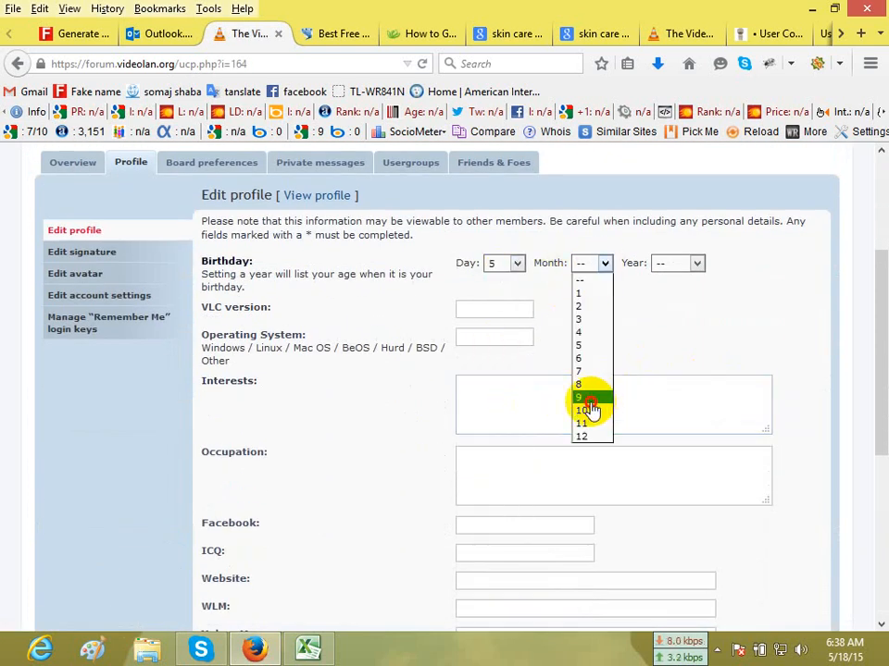
{"action": "left_click", "coordinate": [589, 409]}
{"action": "left_click", "coordinate": [685, 265]}
{"action": "scroll", "coordinate": [674, 481], "scroll_direction": "down", "scroll_amount": 14}
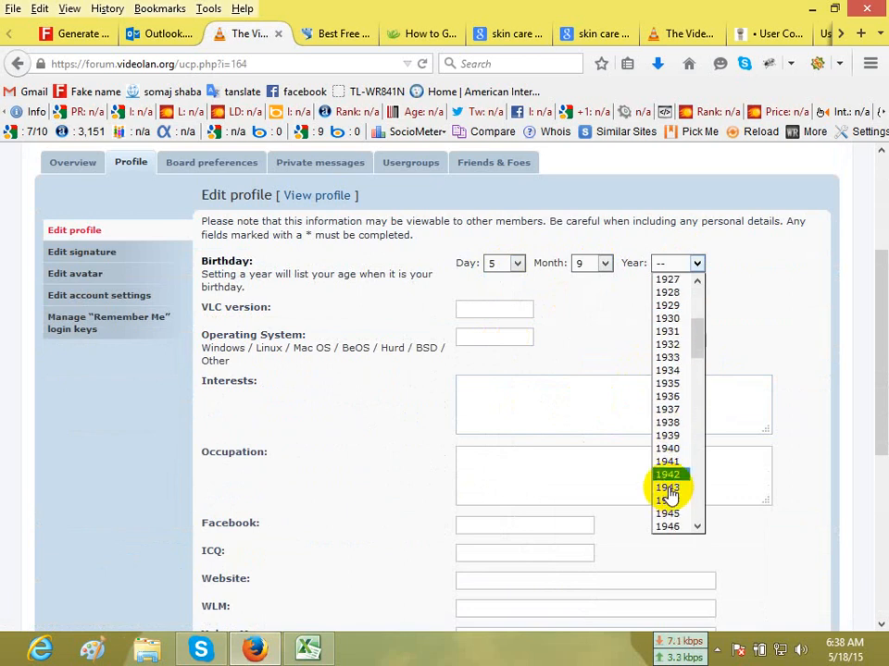
{"action": "left_click", "coordinate": [672, 451]}
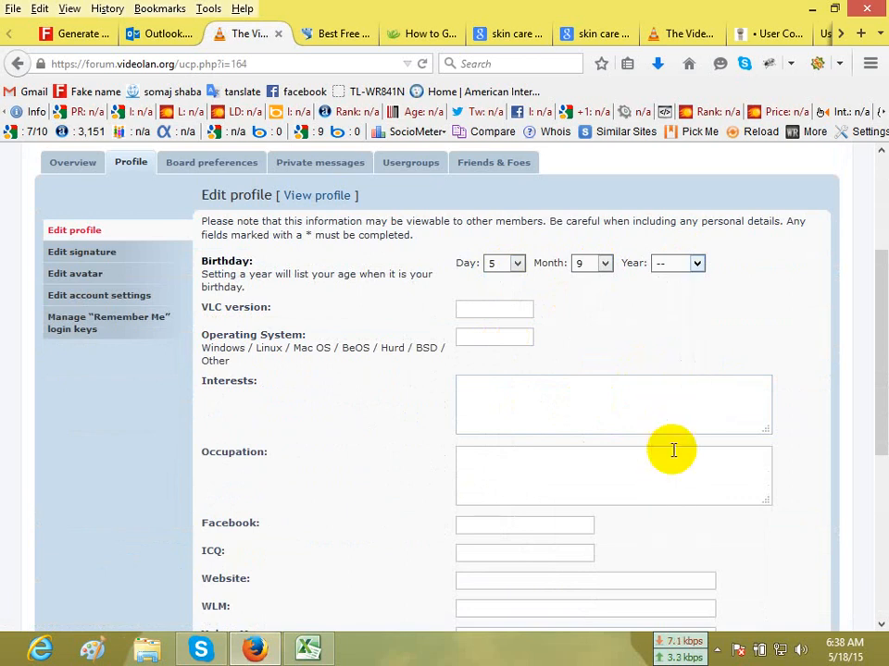
Enter Windows as the profile's operating system by copying it from the field's description.
{"action": "left_click", "coordinate": [457, 315]}
{"action": "left_click", "coordinate": [469, 337]}
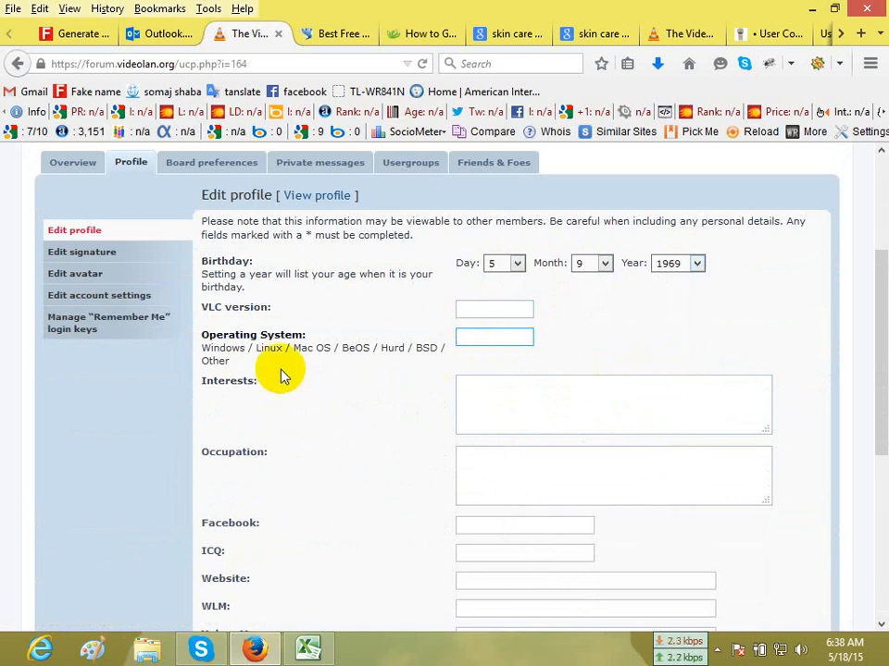
{"action": "double_click", "coordinate": [220, 350]}
{"action": "key", "text": "ctrl+c"}
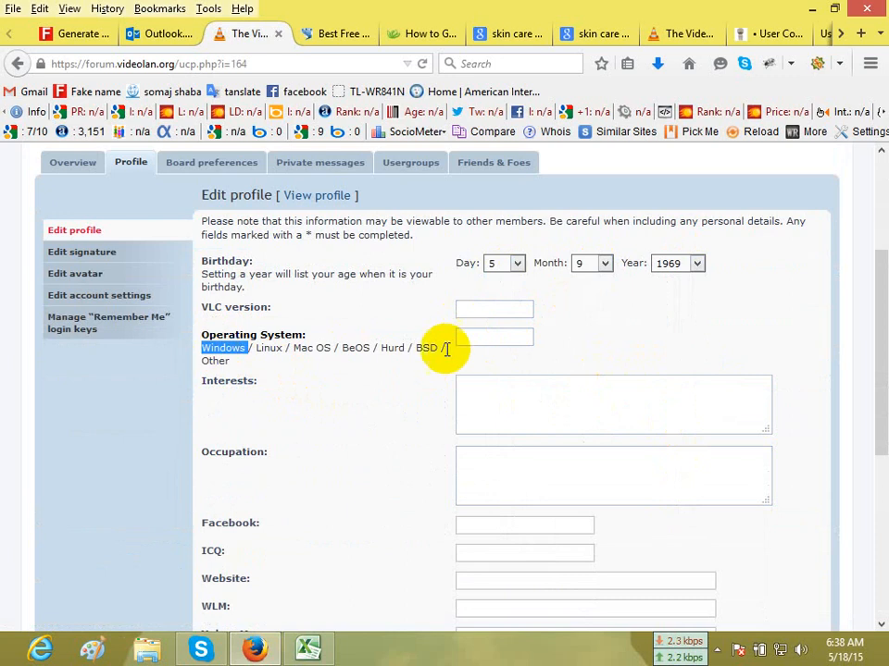
{"action": "left_click", "coordinate": [466, 342]}
{"action": "key", "text": "ctrl+v"}
Enter "Video game" as the profile's interests and "Service holder" as the occupation.
{"action": "left_click", "coordinate": [533, 424]}
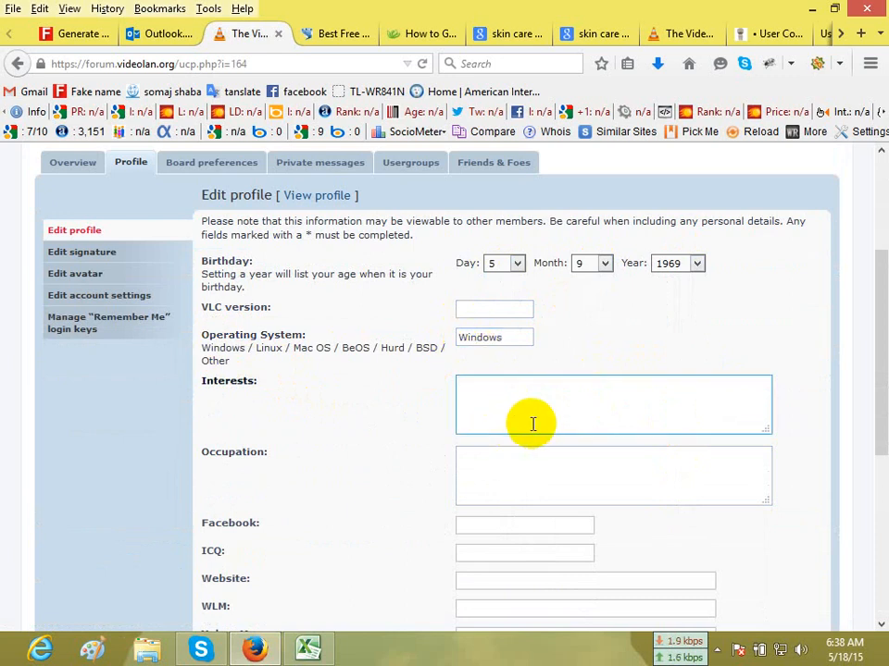
{"action": "type", "text": "Video game"}
{"action": "left_click", "coordinate": [533, 472]}
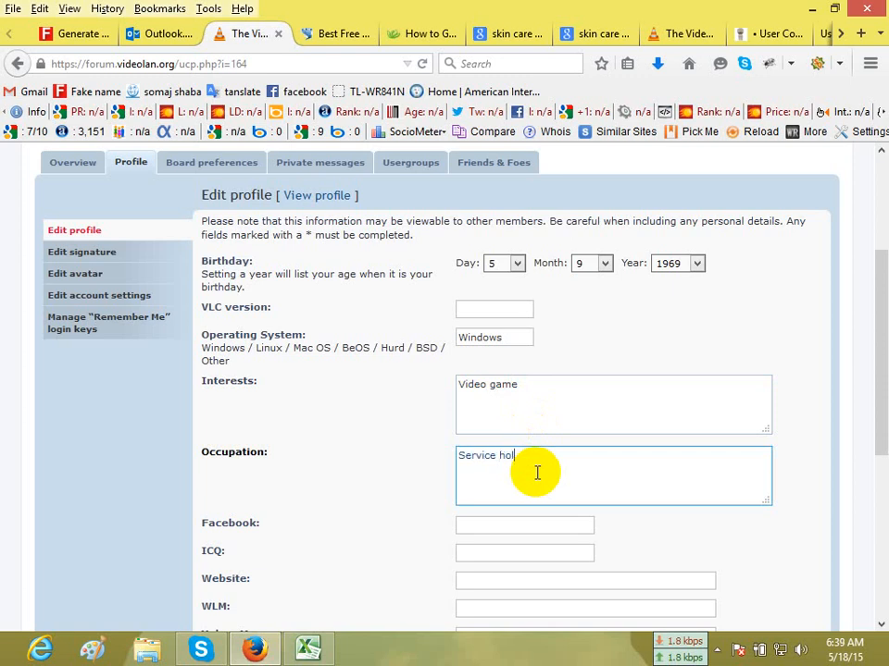
Fill in the profile's Facebook and ICQ fields with made-up account names.
{"action": "scroll", "coordinate": [527, 454], "scroll_direction": "down", "scroll_amount": 5}
{"action": "left_click", "coordinate": [532, 224]}
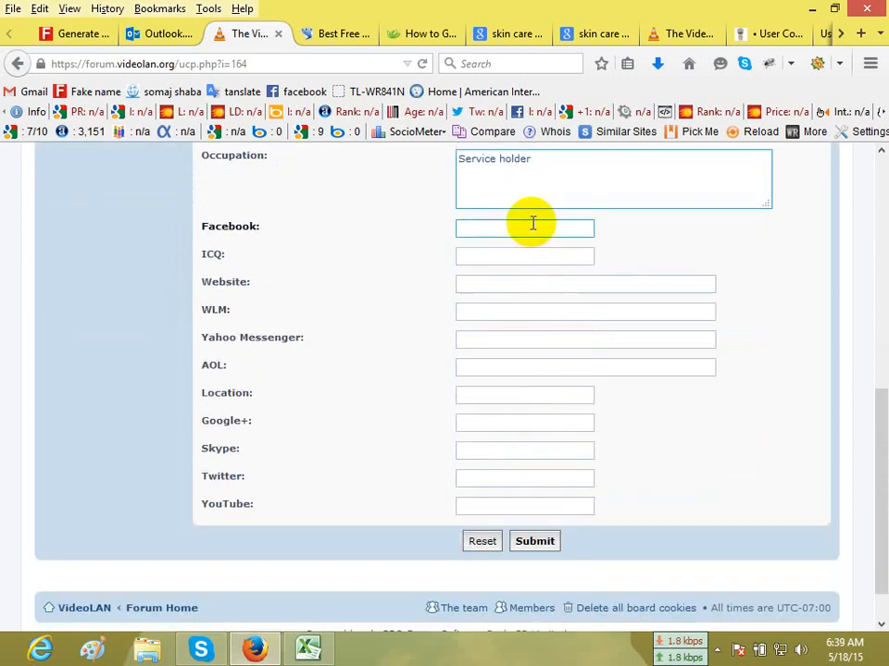
{"action": "type", "text": "sadfgysudk1"}
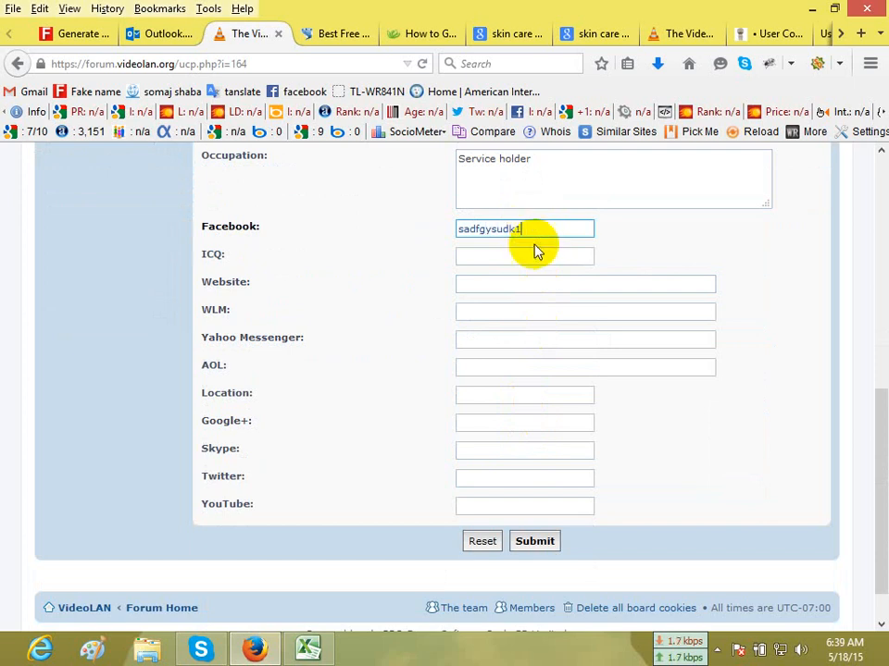
{"action": "left_click", "coordinate": [535, 252]}
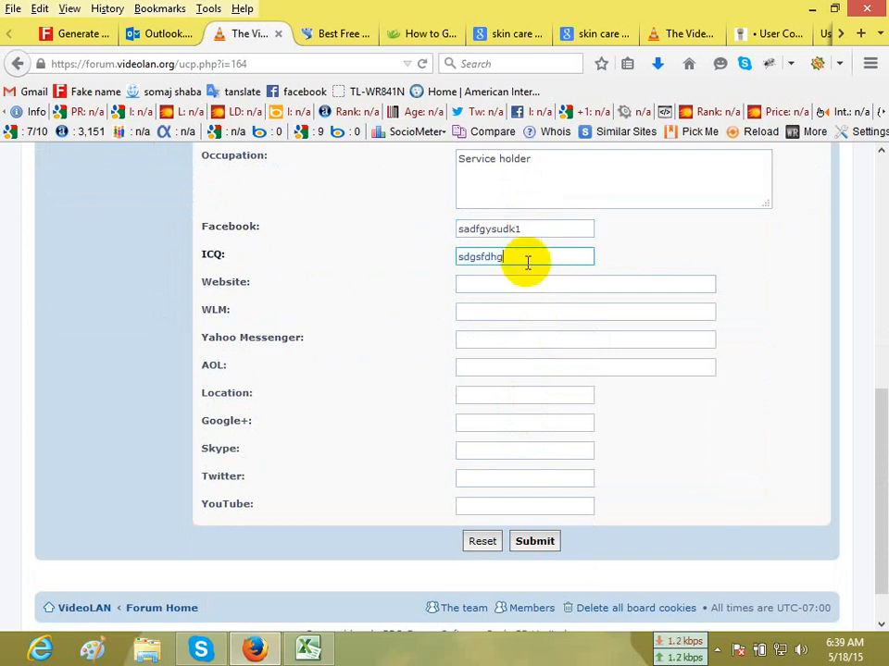
{"action": "type", "text": "sdgsfdhg1"}
{"action": "left_click", "coordinate": [513, 282]}
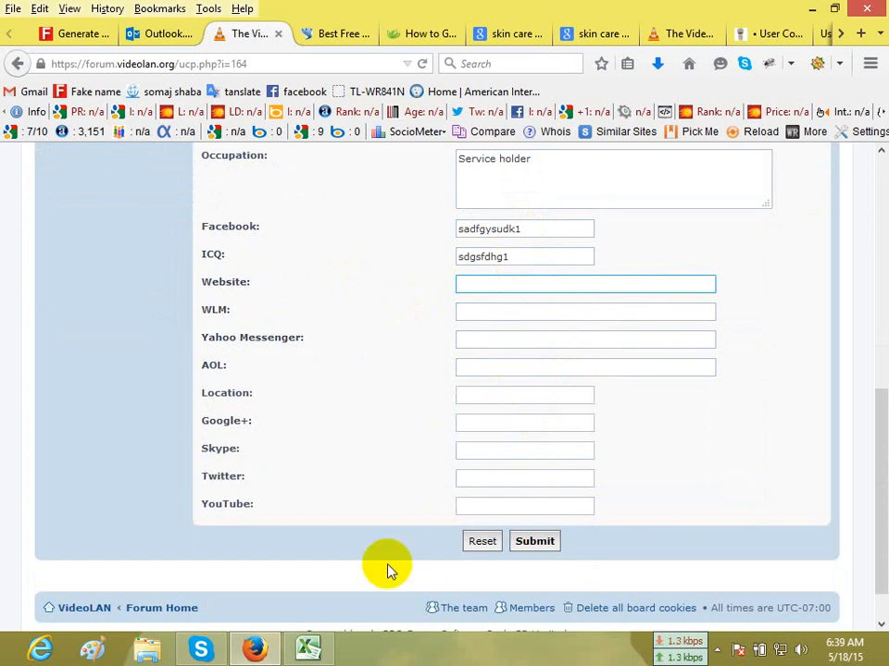
{"action": "left_click", "coordinate": [329, 654]}
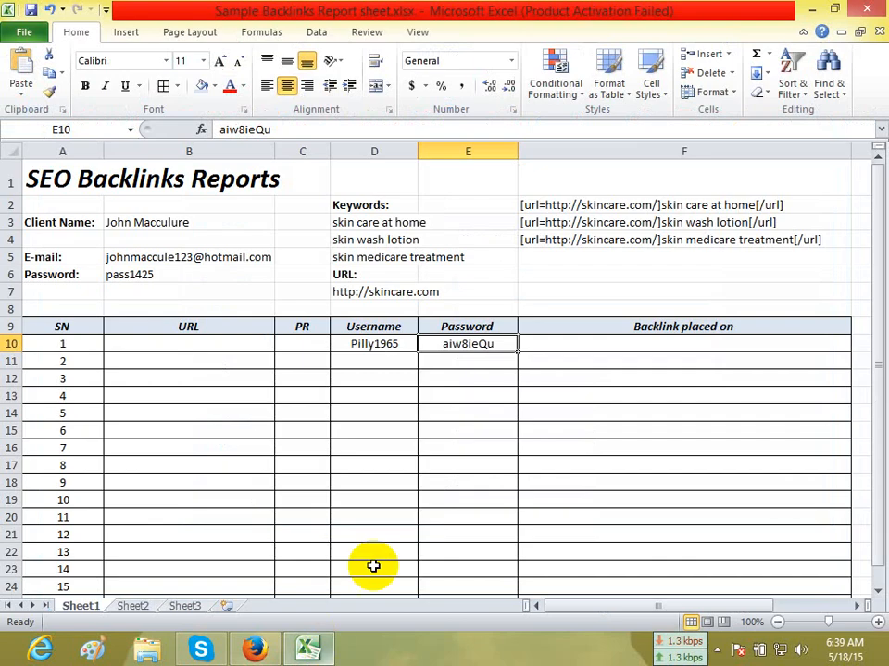
{"action": "left_click", "coordinate": [363, 291]}
{"action": "key", "text": "ctrl+c"}
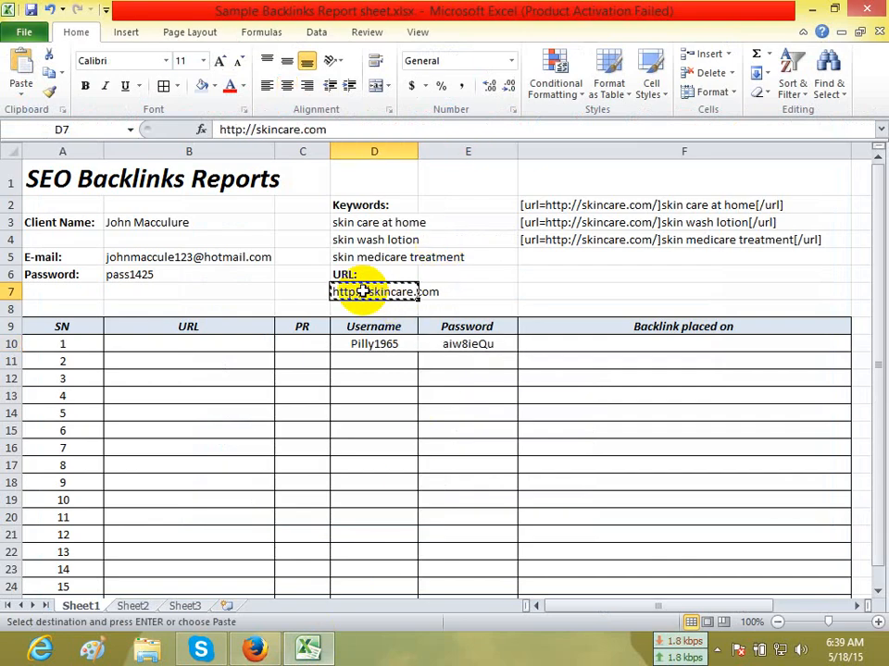
{"action": "left_click", "coordinate": [255, 651]}
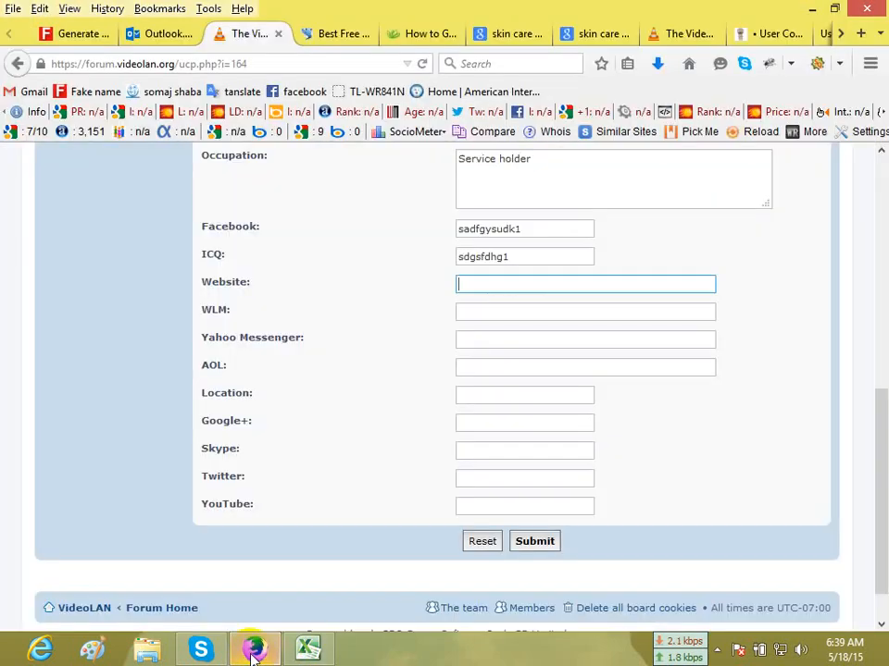
{"action": "key", "text": "ctrl+v"}
Set the profile's location to "usa", leaving the Yahoo Messenger, AOL and Google+ fields empty.
{"action": "left_click", "coordinate": [510, 310]}
{"action": "left_click", "coordinate": [505, 343]}
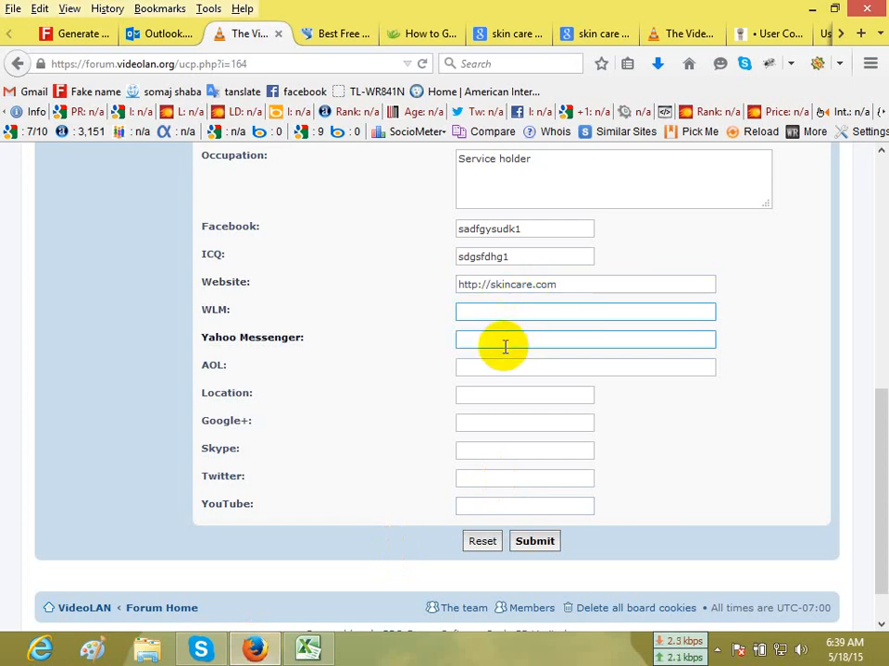
{"action": "left_click", "coordinate": [484, 396]}
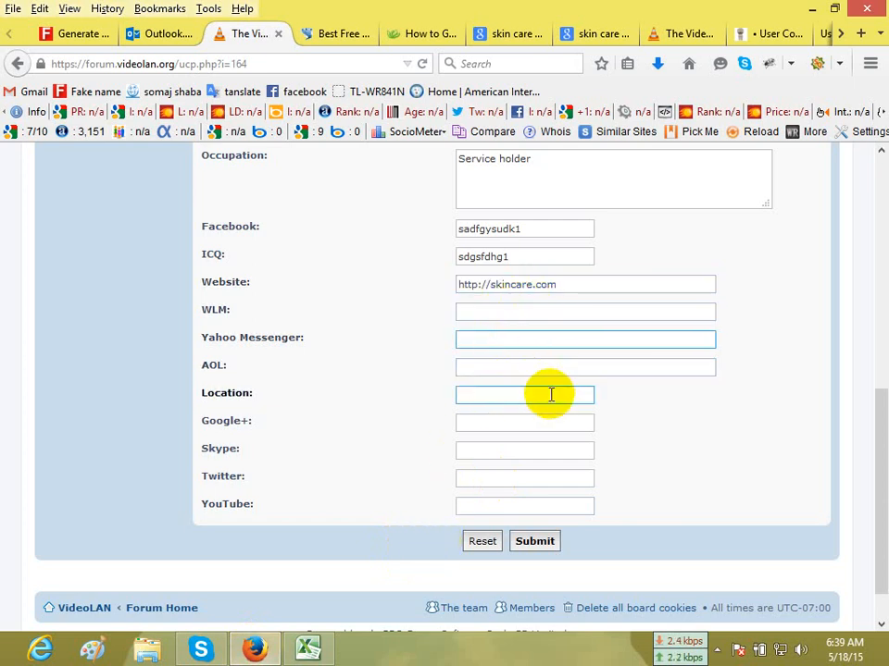
{"action": "mouse_move", "coordinate": [308, 649]}
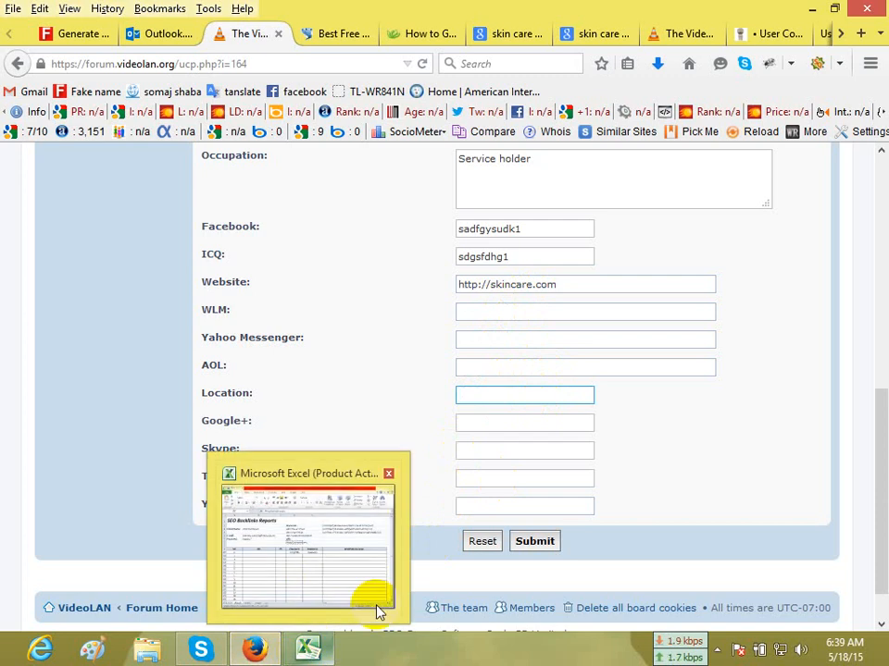
{"action": "type", "text": "usa"}
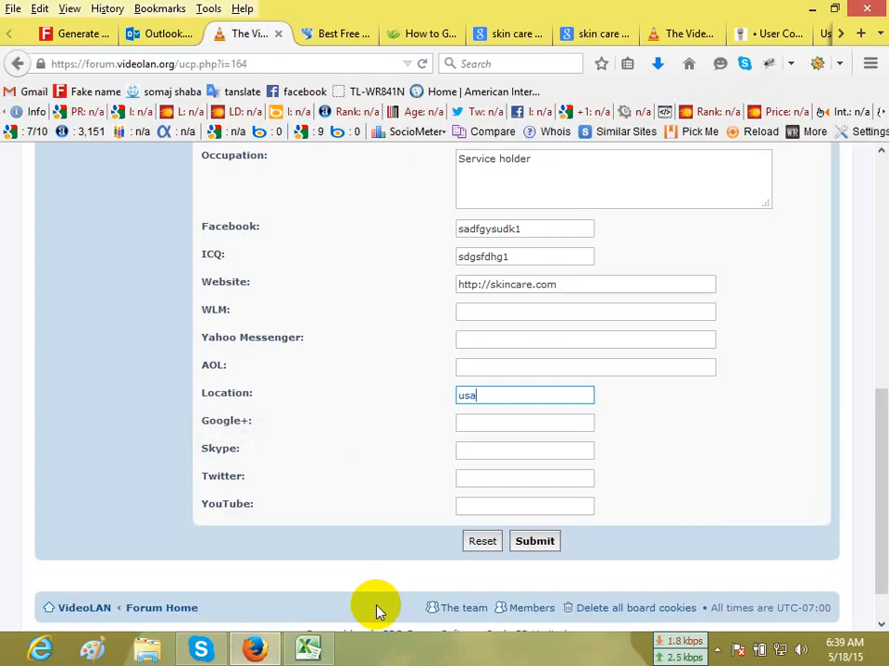
{"action": "left_click", "coordinate": [515, 425]}
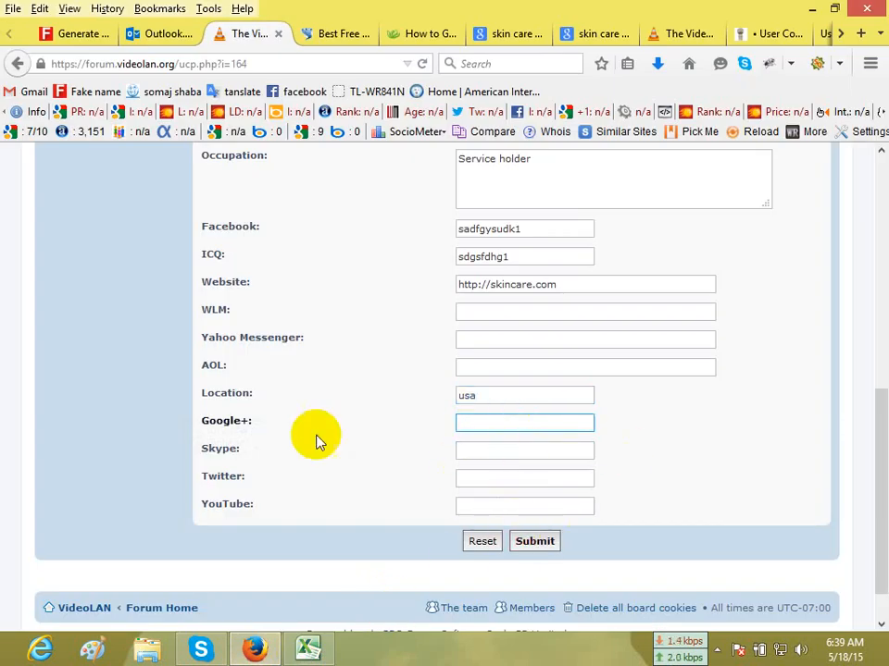
Reuse the ICQ entry in the WLM and Skype fields and try to submit the profile.
{"action": "double_click", "coordinate": [496, 257]}
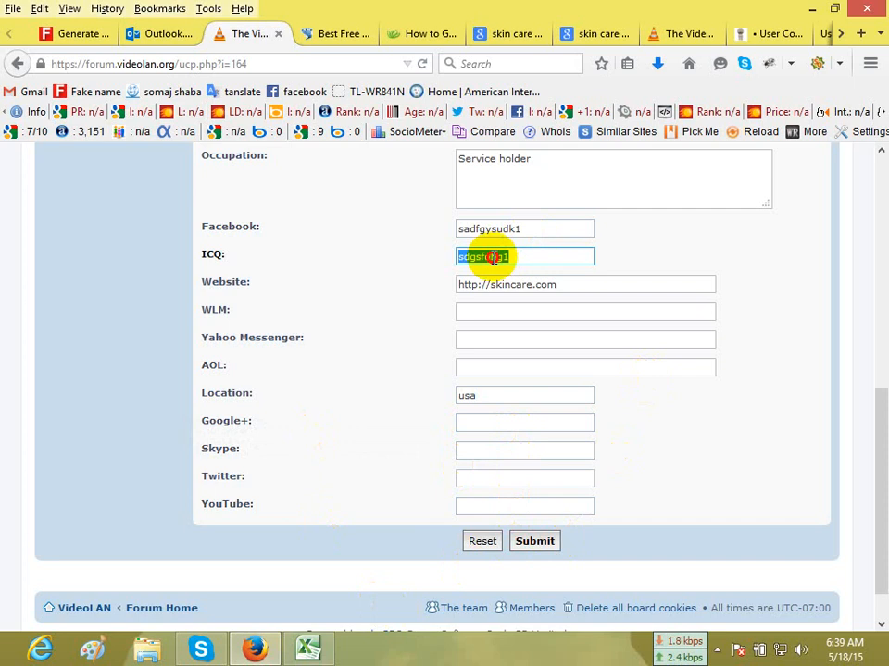
{"action": "left_click_drag", "start_coordinate": [486, 256], "coordinate": [489, 315]}
{"action": "left_click_drag", "start_coordinate": [492, 250], "coordinate": [489, 455]}
{"action": "left_click", "coordinate": [503, 345]}
{"action": "double_click", "coordinate": [488, 315]}
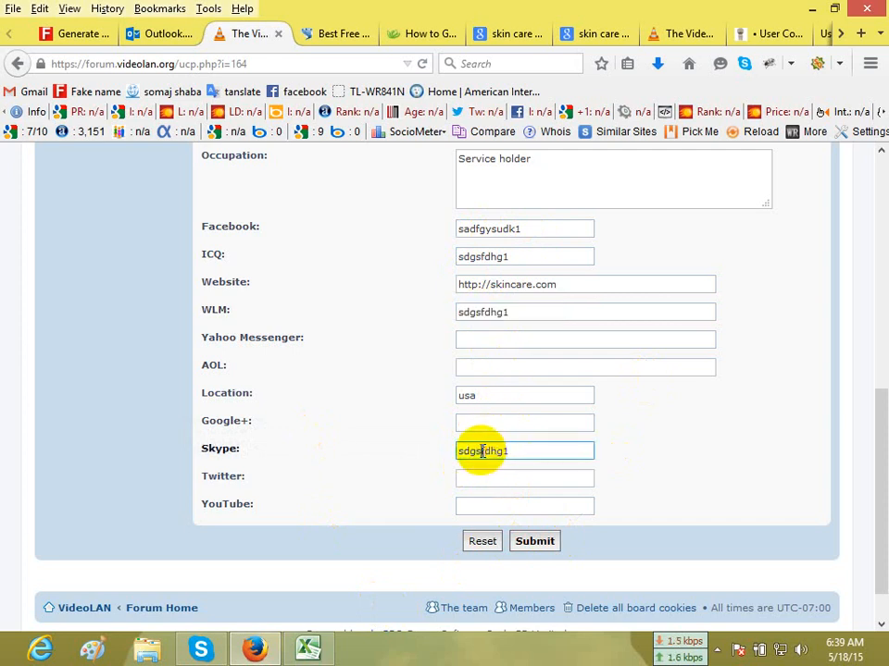
{"action": "double_click", "coordinate": [482, 452]}
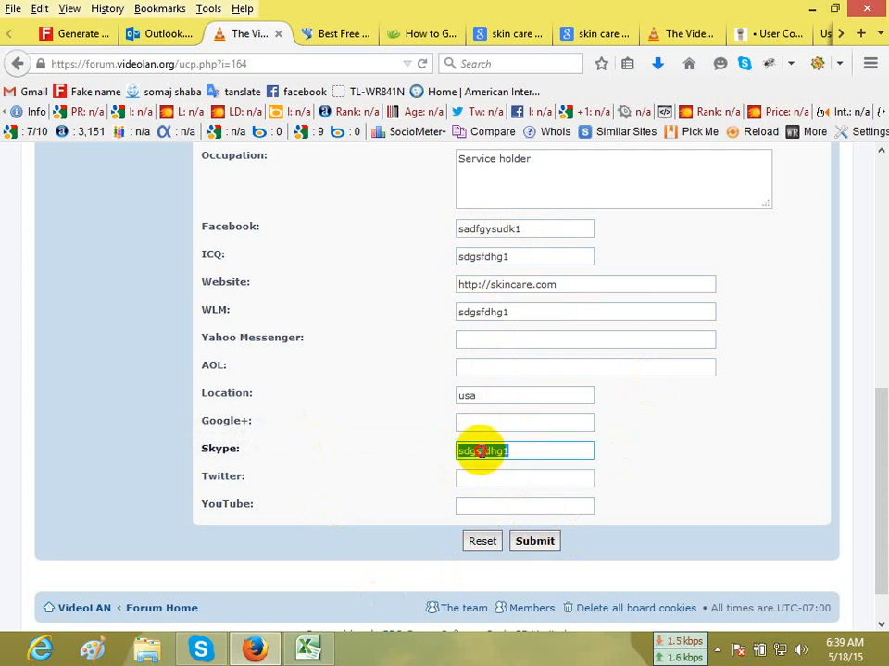
{"action": "left_click", "coordinate": [537, 543]}
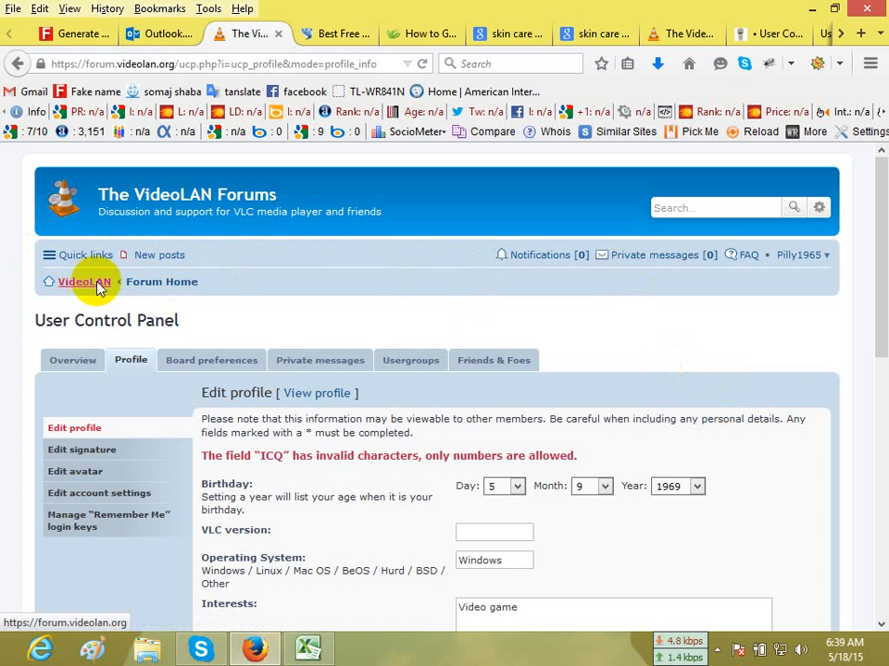
Open the newest member's profile from the VideoLAN forum index, comparing its username with the Excel backlinks report.
{"action": "left_click", "coordinate": [150, 287]}
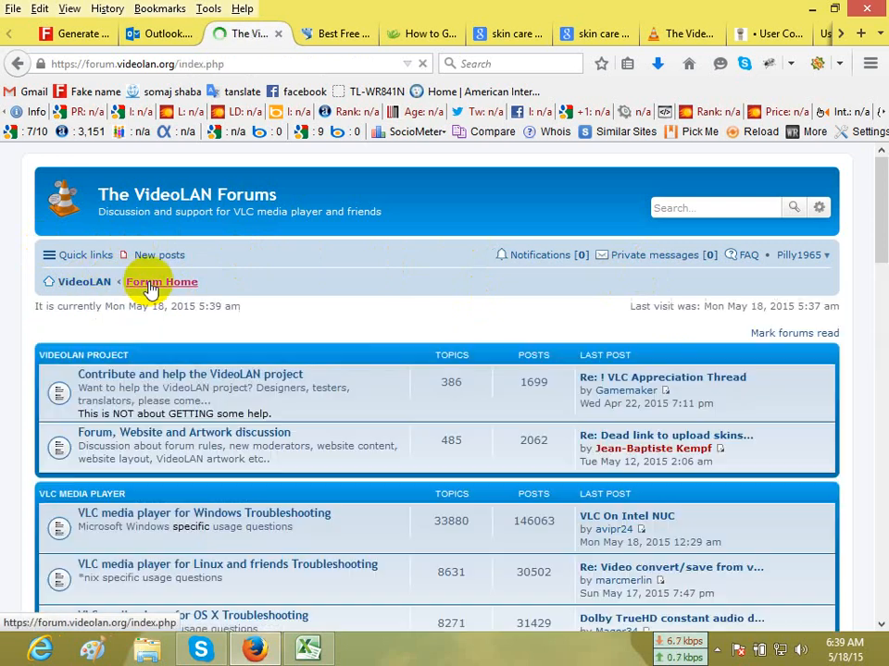
{"action": "scroll", "coordinate": [339, 292], "scroll_direction": "down", "scroll_amount": 20}
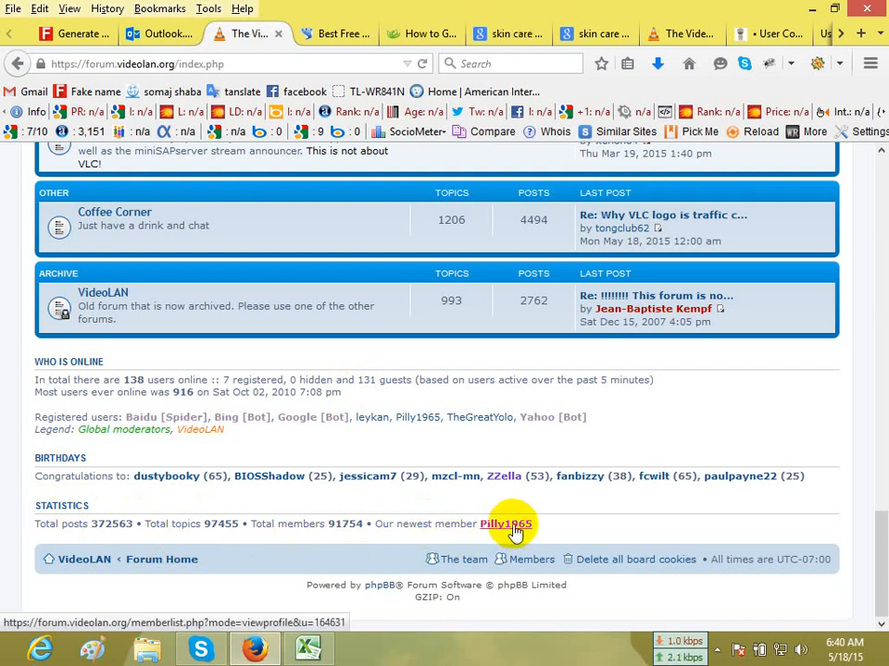
{"action": "left_click", "coordinate": [309, 649]}
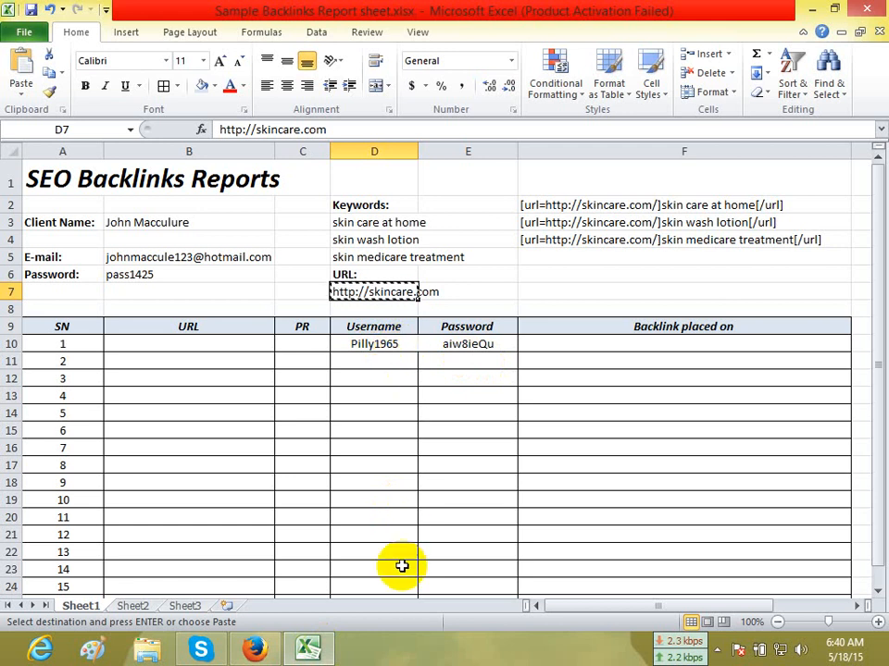
{"action": "left_click", "coordinate": [259, 650]}
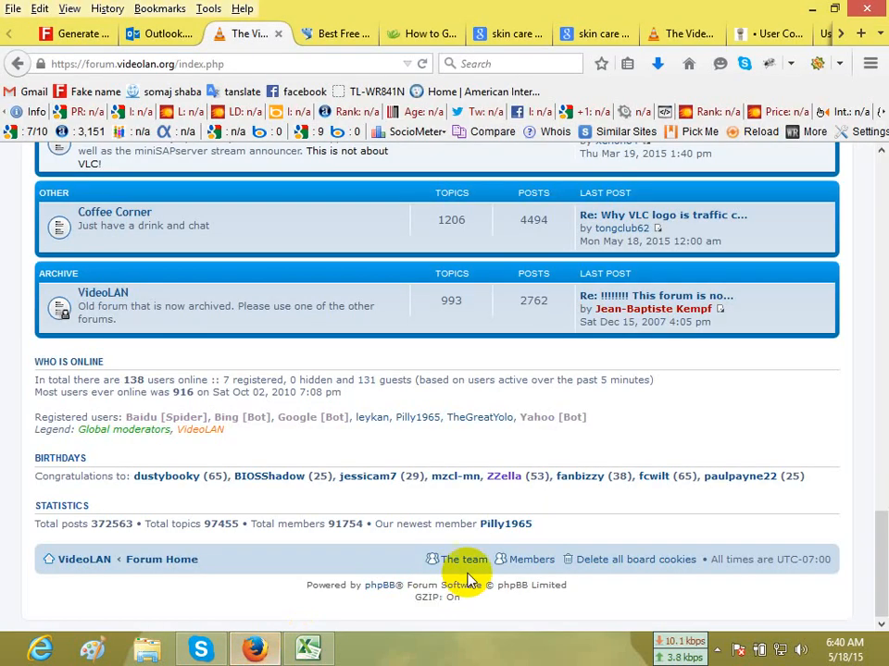
{"action": "left_click", "coordinate": [509, 524]}
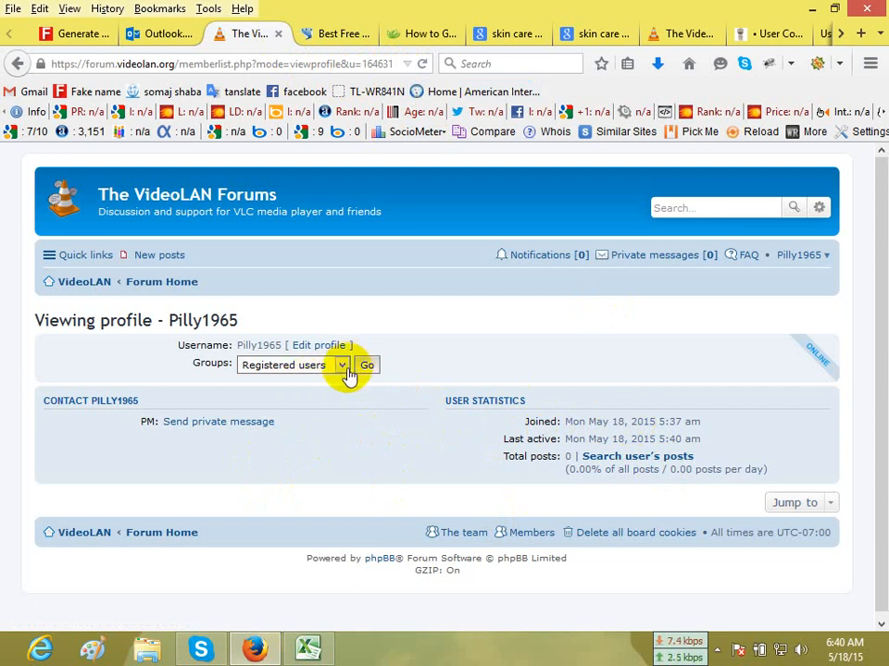
Examine the VideoLAN member profile's contact section and user statistics for the added profile details.
{"action": "left_click", "coordinate": [641, 459]}
{"action": "left_click_drag", "start_coordinate": [519, 424], "coordinate": [730, 436]}
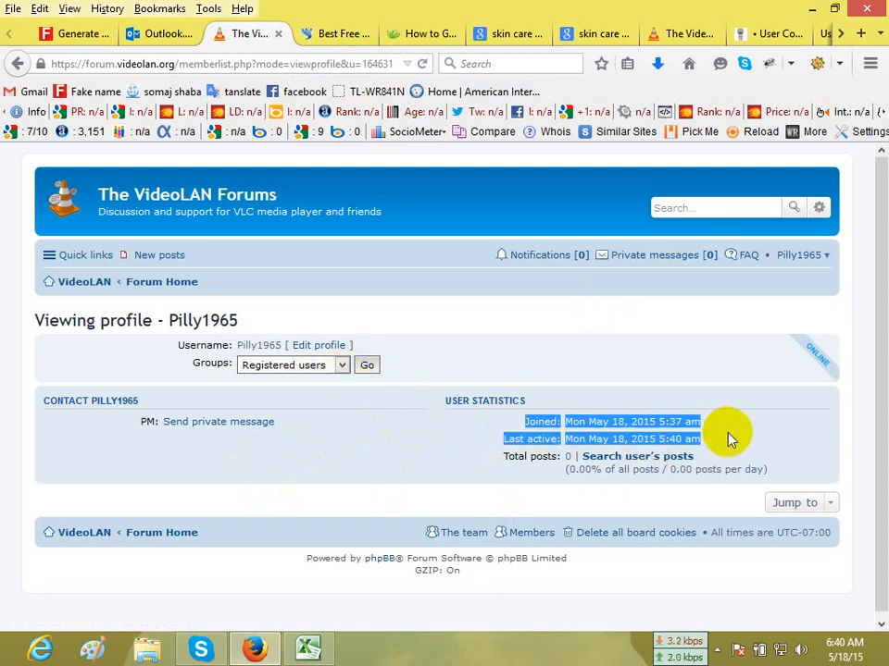
{"action": "left_click", "coordinate": [483, 419]}
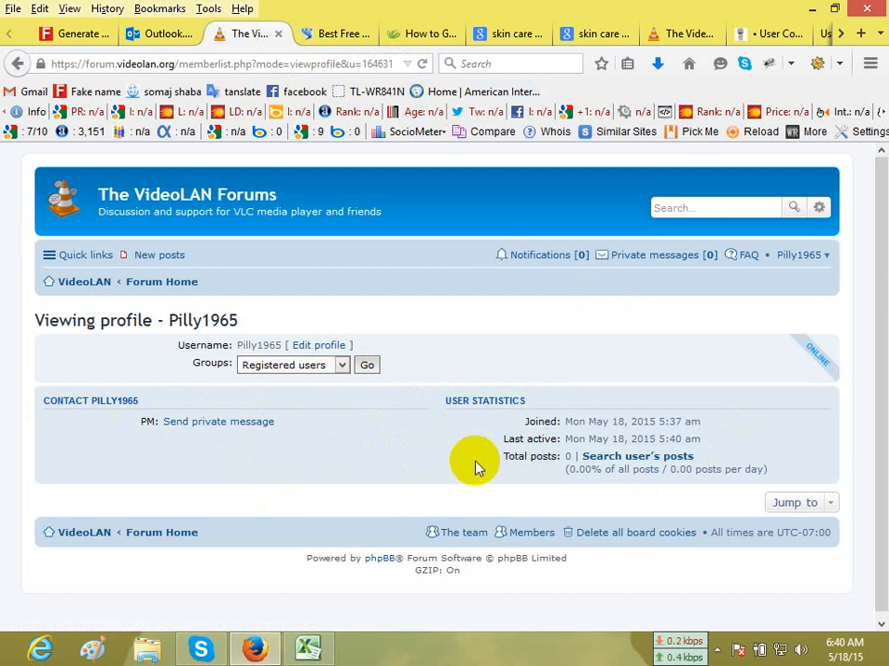
{"action": "left_click", "coordinate": [682, 489]}
{"action": "left_click", "coordinate": [758, 510]}
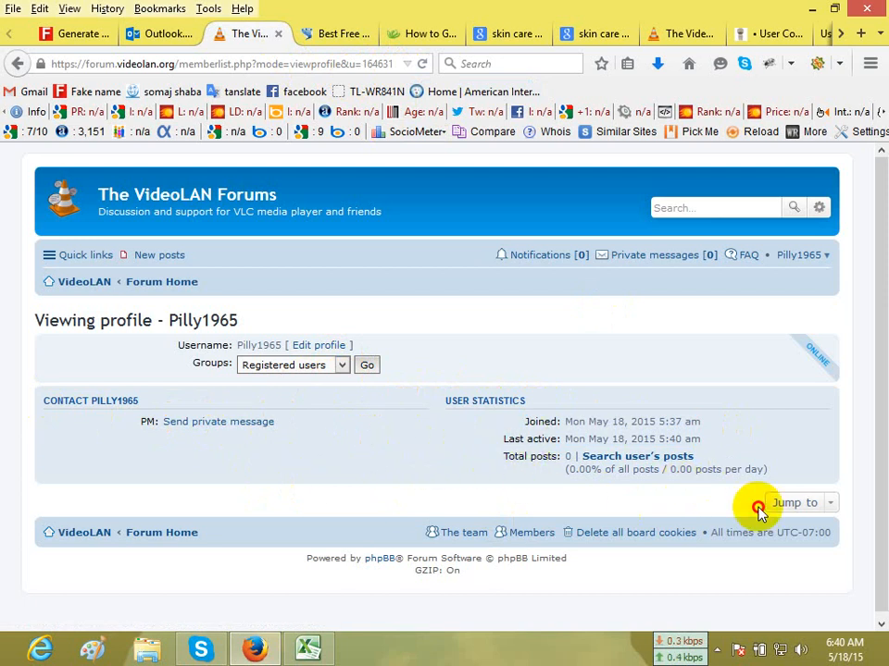
{"action": "left_click", "coordinate": [375, 440]}
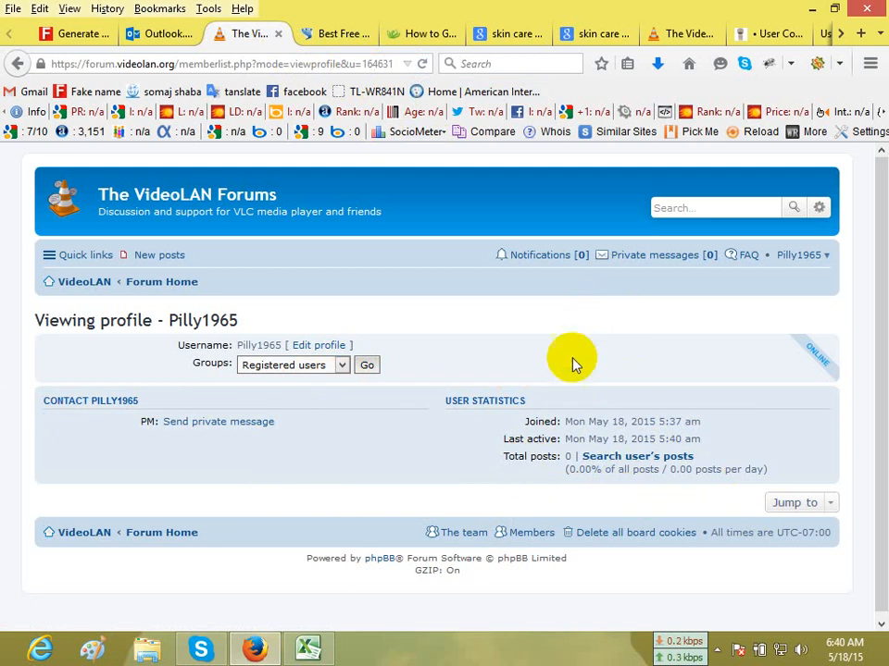
Close the VideoLAN profile and registration notice pages, and return the Outlook mailbox to its inbox.
{"action": "left_click", "coordinate": [280, 35]}
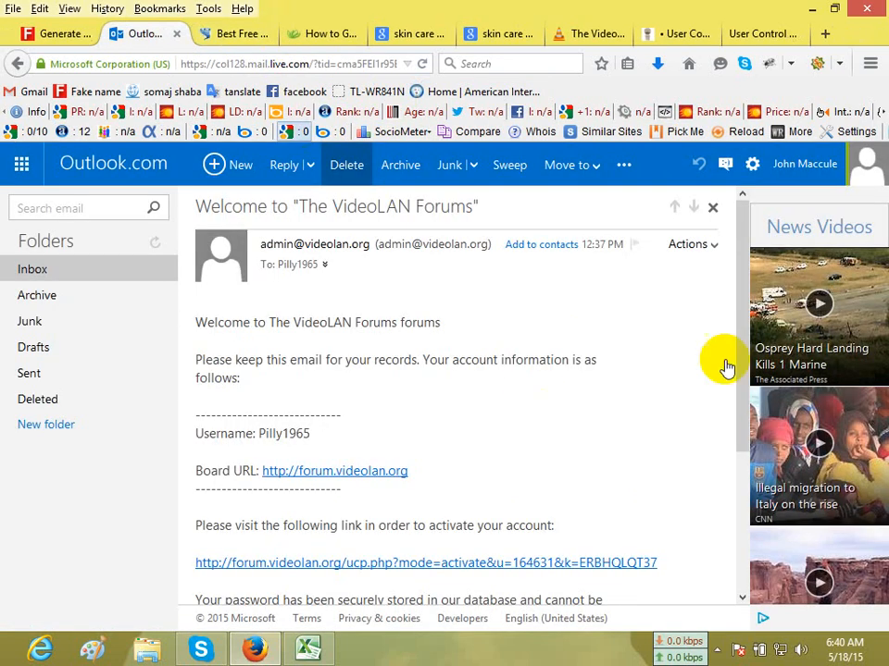
{"action": "left_click", "coordinate": [56, 278]}
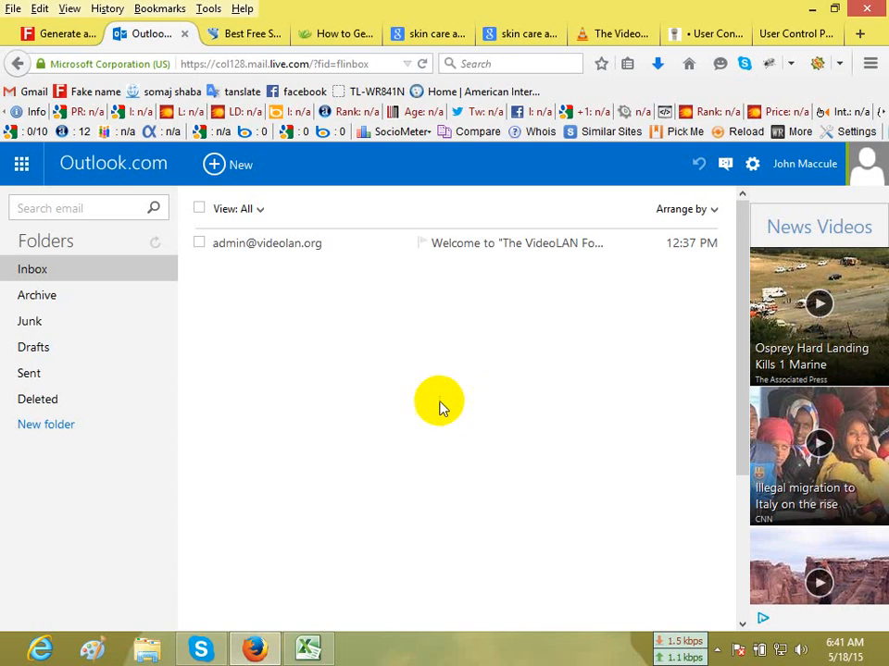
{"action": "left_click", "coordinate": [242, 34]}
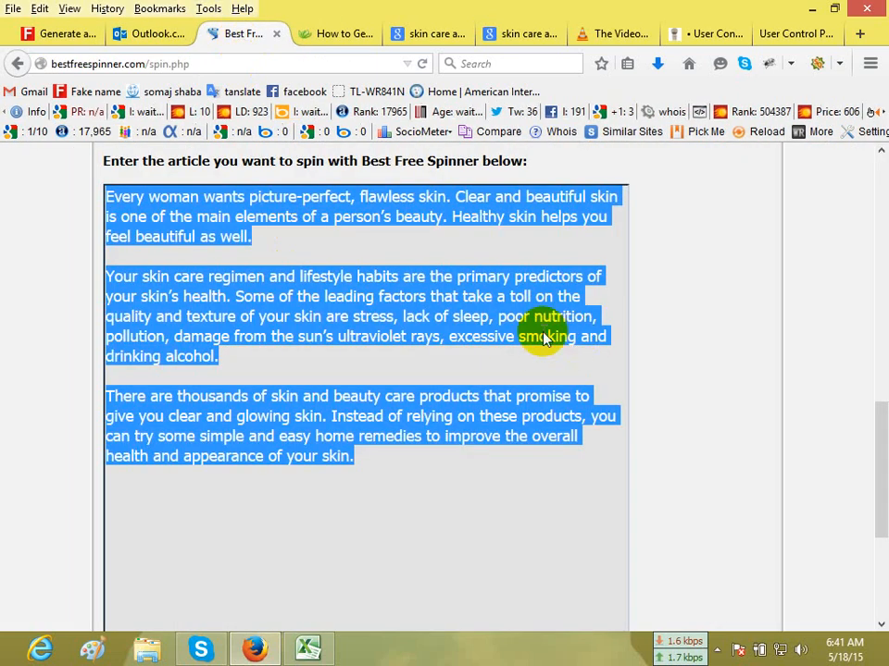
{"action": "left_click", "coordinate": [361, 33]}
{"action": "left_click", "coordinate": [436, 35]}
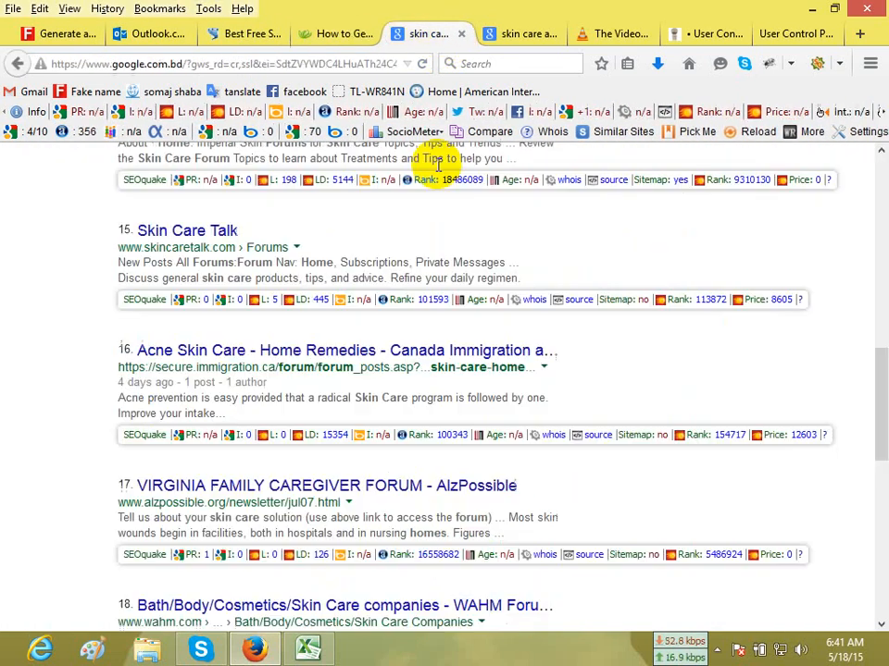
{"action": "scroll", "coordinate": [529, 238], "scroll_direction": "down", "scroll_amount": 3}
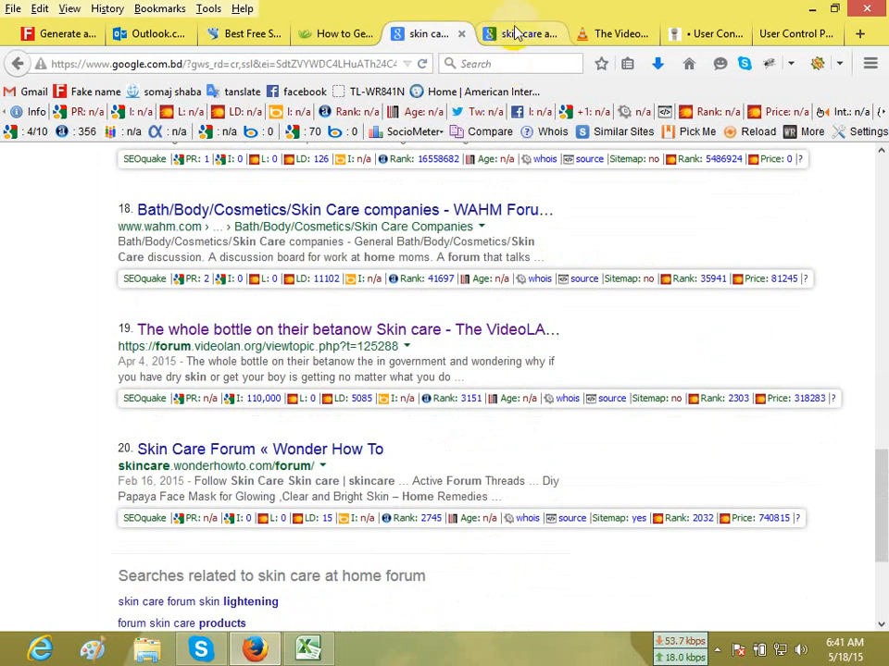
{"action": "left_click", "coordinate": [519, 34]}
{"action": "left_click", "coordinate": [625, 33]}
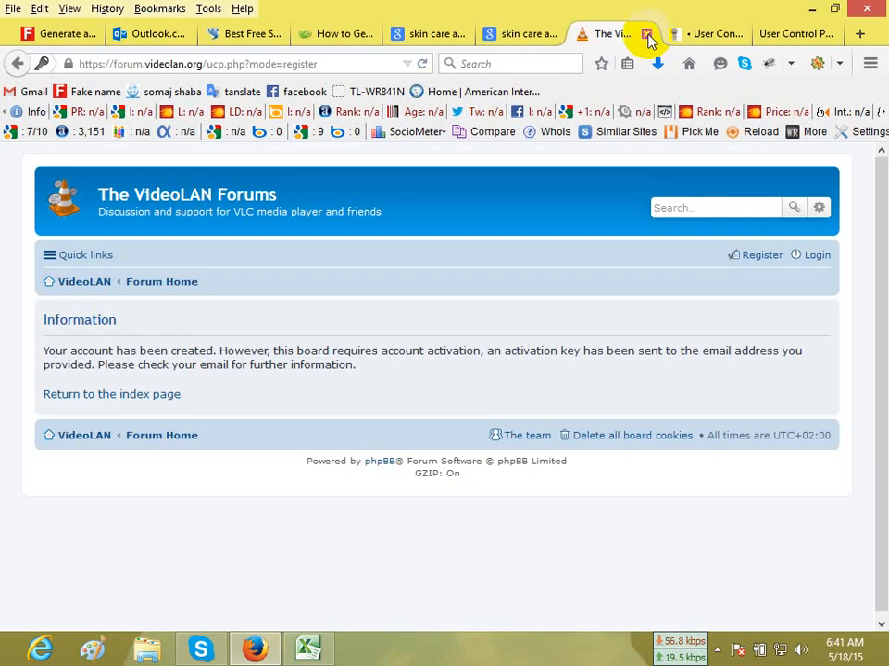
{"action": "left_click", "coordinate": [647, 34]}
Accept the registration terms on the shavemyface.com and 45drives.com forums, and close the 45drives.com page.
{"action": "scroll", "coordinate": [531, 297], "scroll_direction": "down", "scroll_amount": 2}
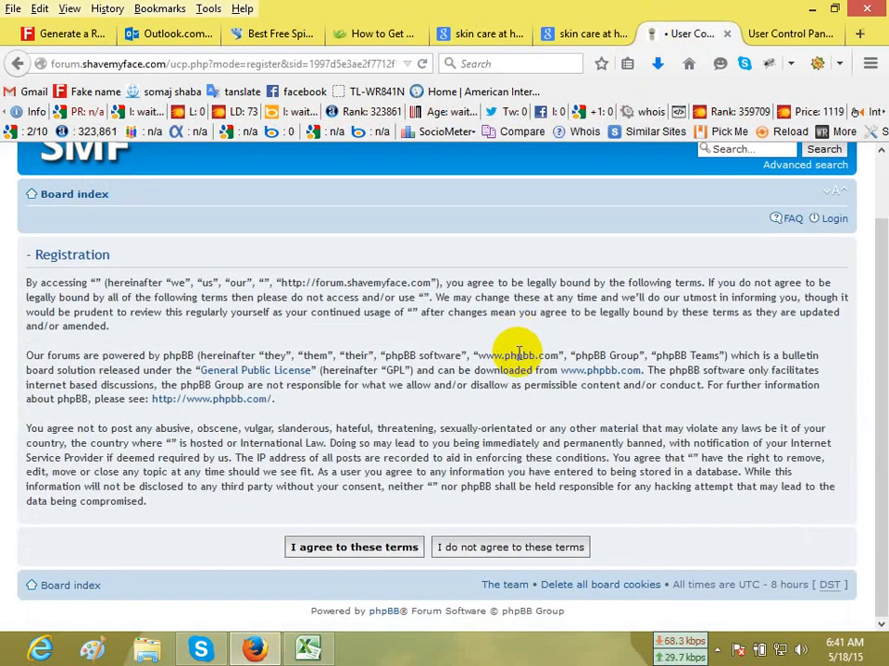
{"action": "left_click", "coordinate": [363, 548]}
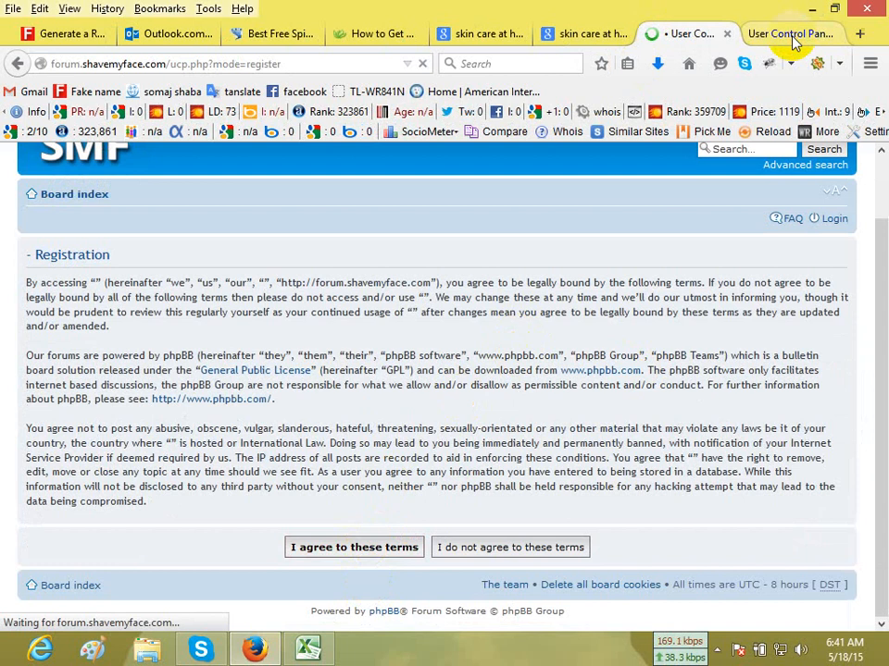
{"action": "left_click", "coordinate": [789, 34]}
{"action": "scroll", "coordinate": [431, 441], "scroll_direction": "down", "scroll_amount": 3}
{"action": "left_click", "coordinate": [356, 541]}
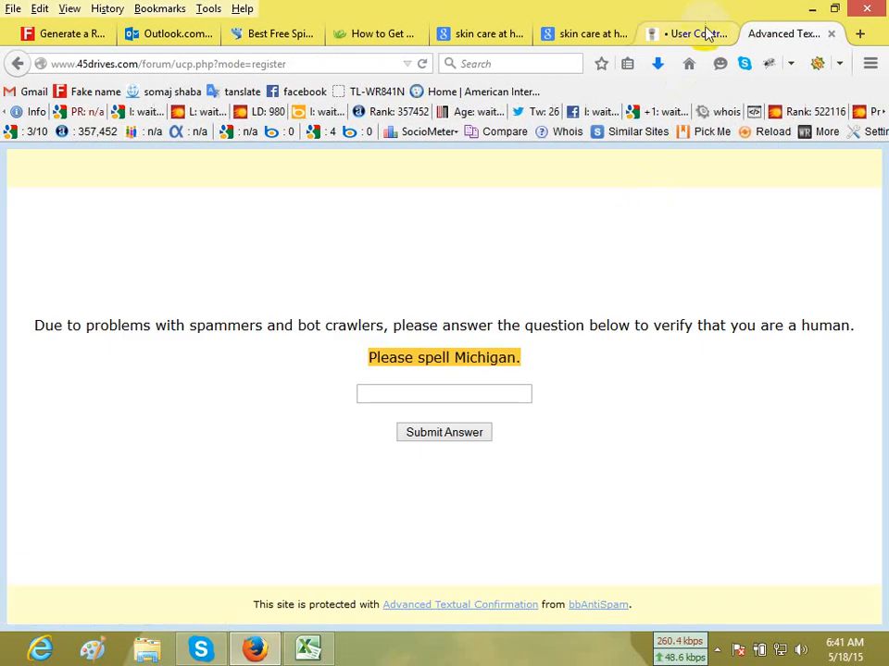
{"action": "left_click", "coordinate": [831, 35]}
Fill in the saved username and the client's e-mail address in the shavemyface.com registration form.
{"action": "left_click", "coordinate": [246, 400]}
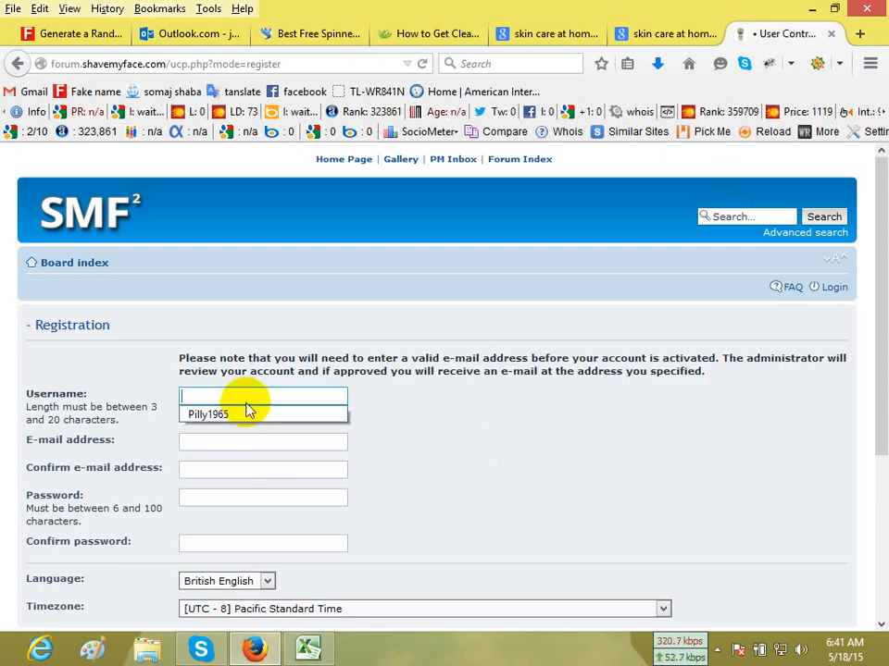
{"action": "left_click", "coordinate": [248, 413]}
{"action": "left_click", "coordinate": [250, 443]}
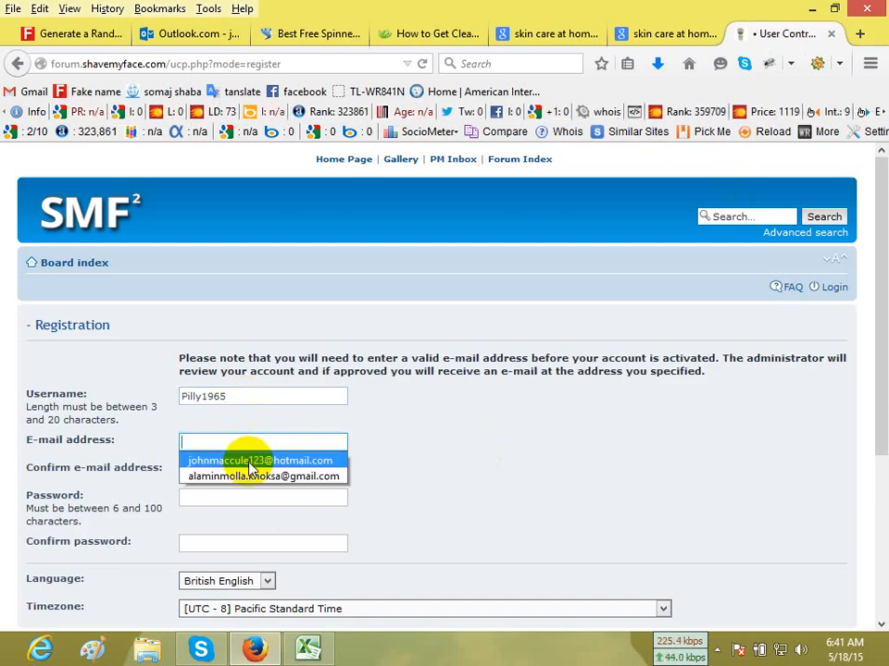
{"action": "left_click", "coordinate": [248, 461]}
Copy the client's e-mail address into the registration form's e-mail confirmation field.
{"action": "left_click", "coordinate": [246, 472]}
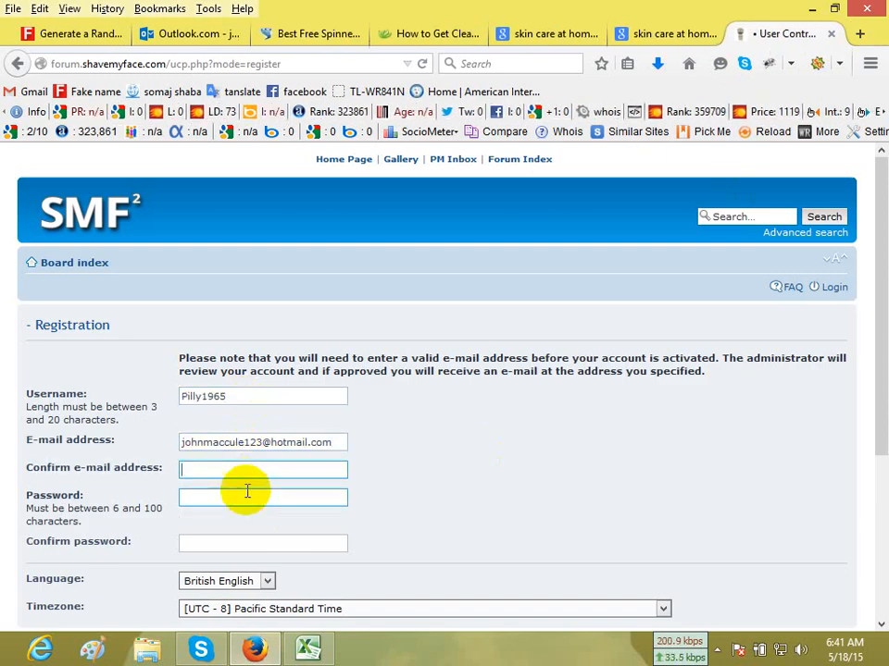
{"action": "double_click", "coordinate": [246, 442]}
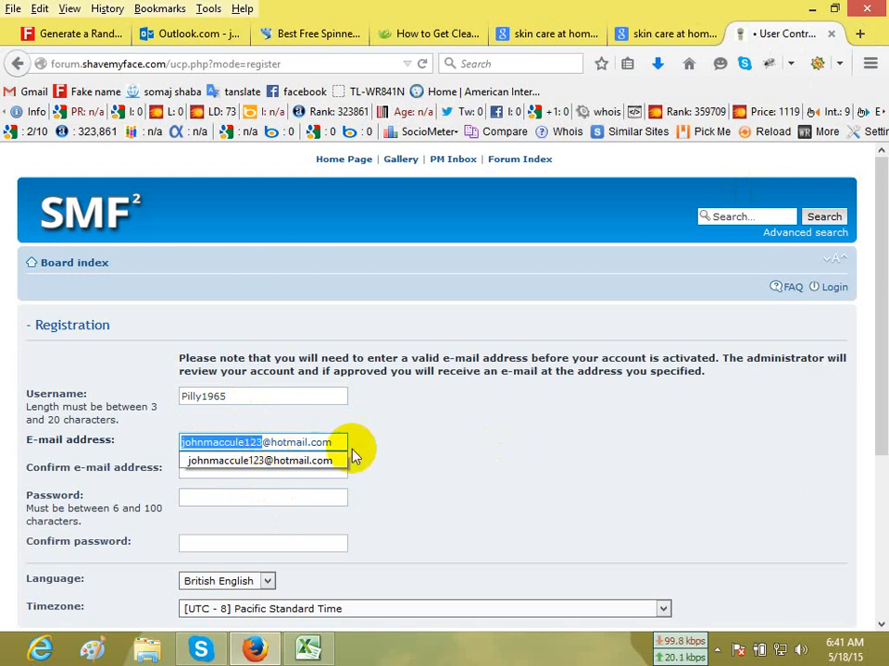
{"action": "left_click_drag", "start_coordinate": [335, 443], "coordinate": [129, 449]}
{"action": "key", "text": "ctrl+c"}
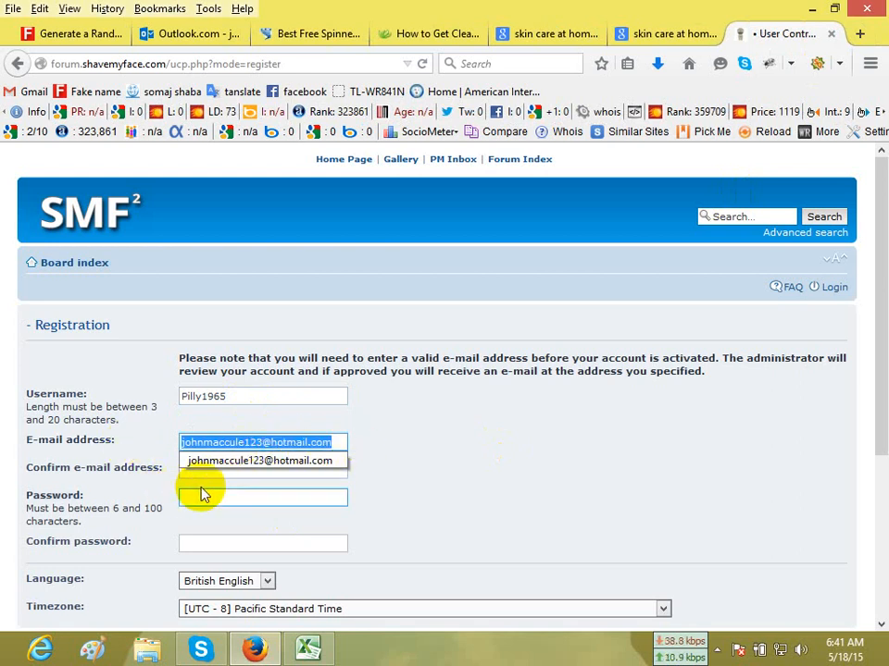
{"action": "left_click", "coordinate": [222, 470]}
{"action": "key", "text": "ctrl+v"}
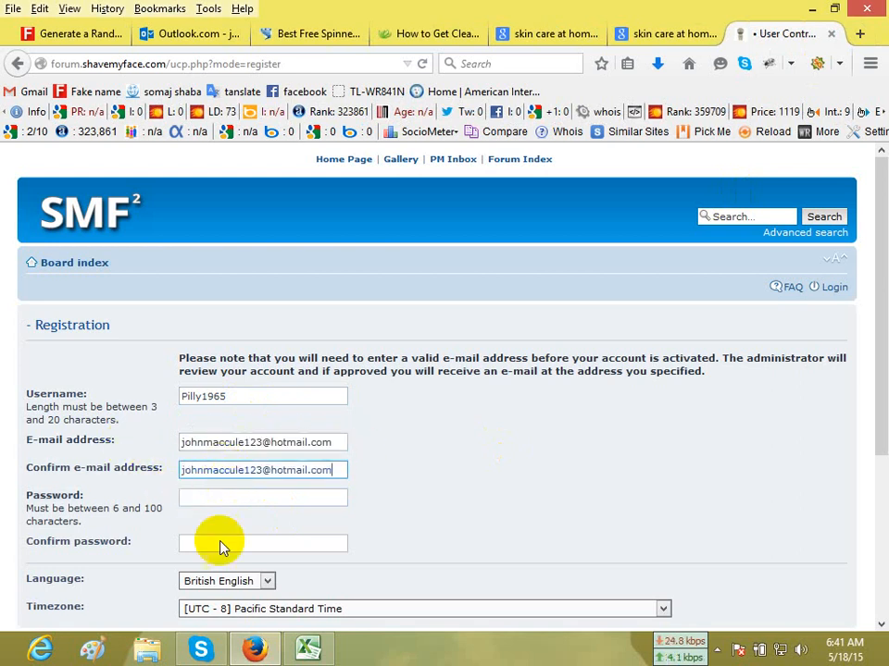
Copy the account password from cell E10 of the Excel report into the form's password and confirm password fields.
{"action": "left_click", "coordinate": [308, 648]}
{"action": "left_click", "coordinate": [484, 346]}
{"action": "key", "text": "ctrl+c"}
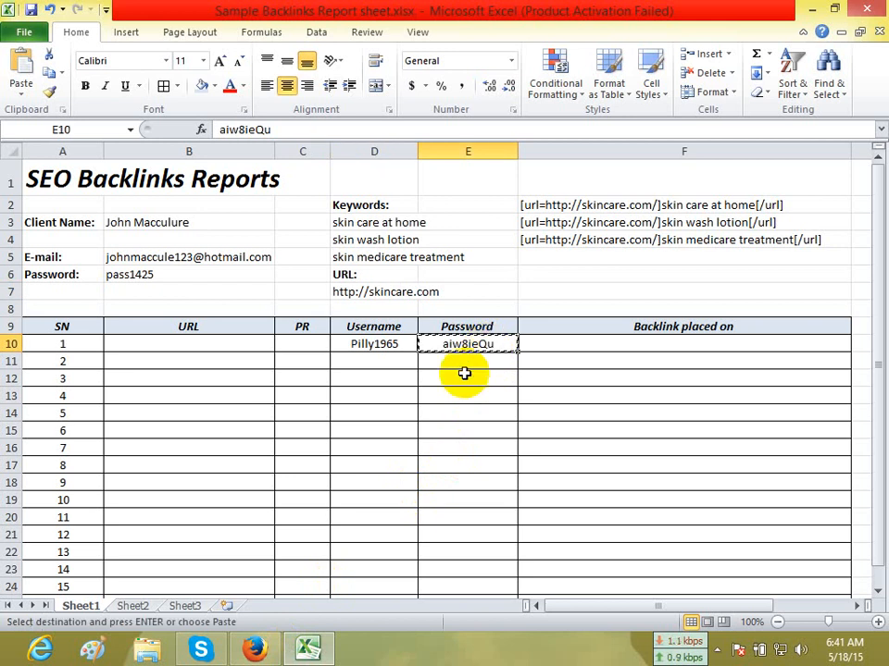
{"action": "left_click", "coordinate": [254, 648]}
{"action": "left_click", "coordinate": [259, 499]}
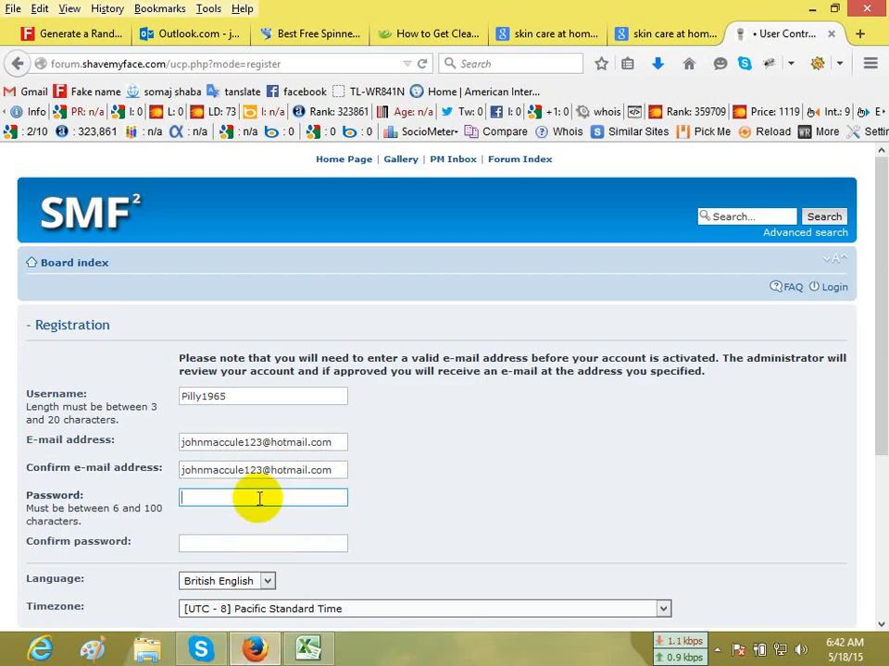
{"action": "left_click", "coordinate": [253, 544]}
{"action": "key", "text": "ctrl+v"}
Examine the anti-spam confirmation question at the end of the shavemyface.com registration form.
{"action": "scroll", "coordinate": [380, 531], "scroll_direction": "down", "scroll_amount": 5}
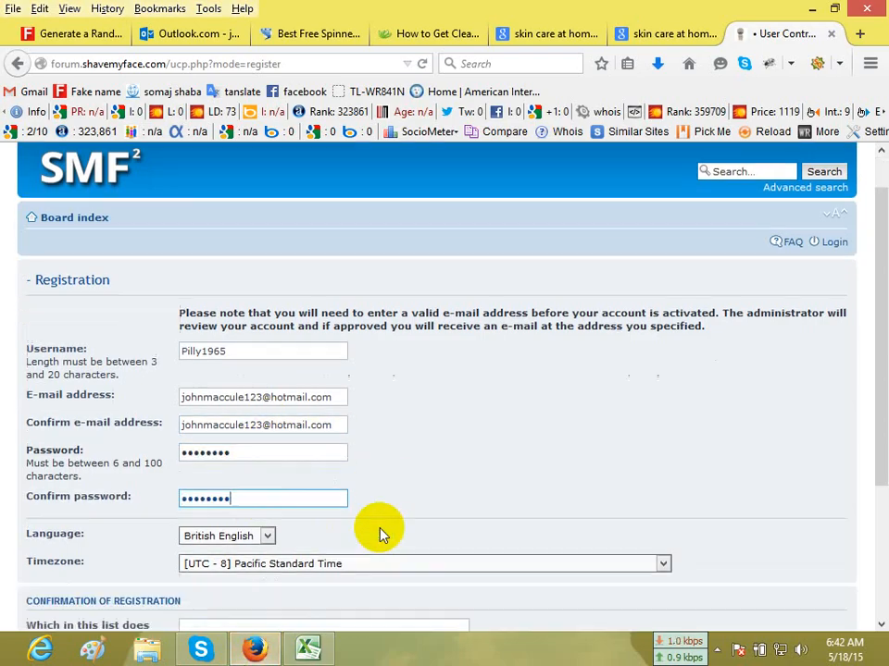
{"action": "left_click", "coordinate": [288, 436]}
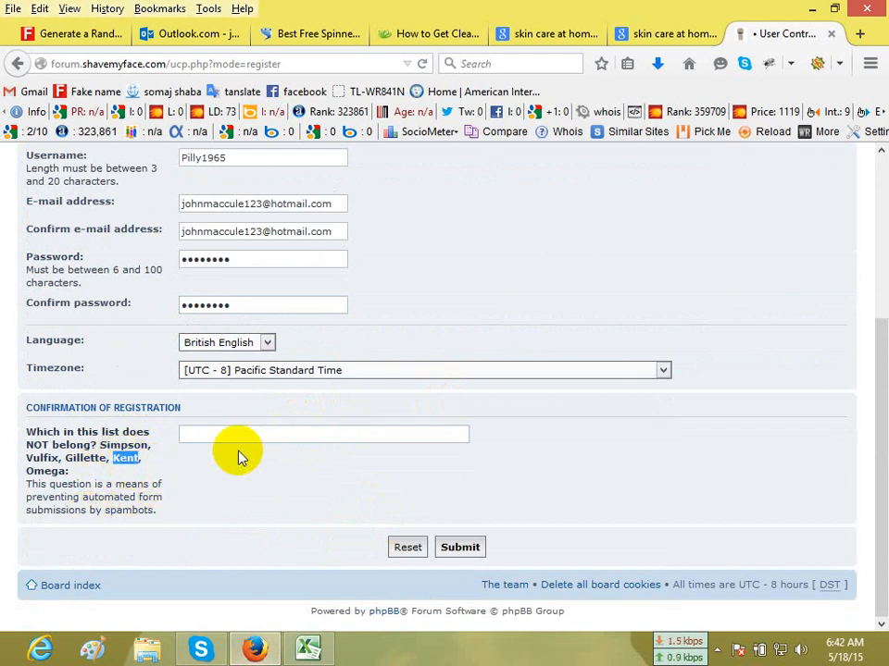
{"action": "left_click", "coordinate": [153, 519]}
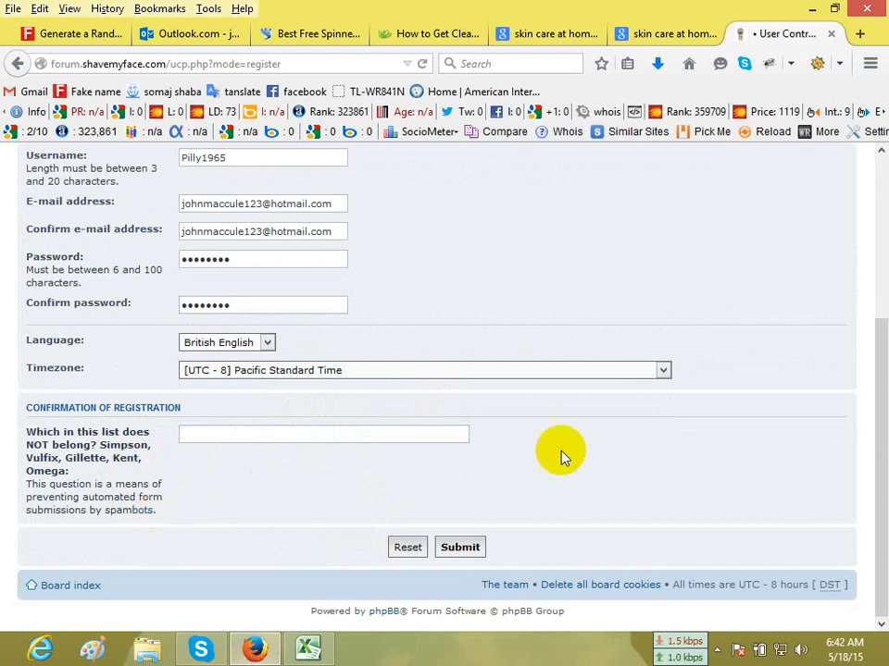
{"action": "scroll", "coordinate": [677, 430], "scroll_direction": "up", "scroll_amount": 5}
{"action": "scroll", "coordinate": [677, 432], "scroll_direction": "down", "scroll_amount": 5}
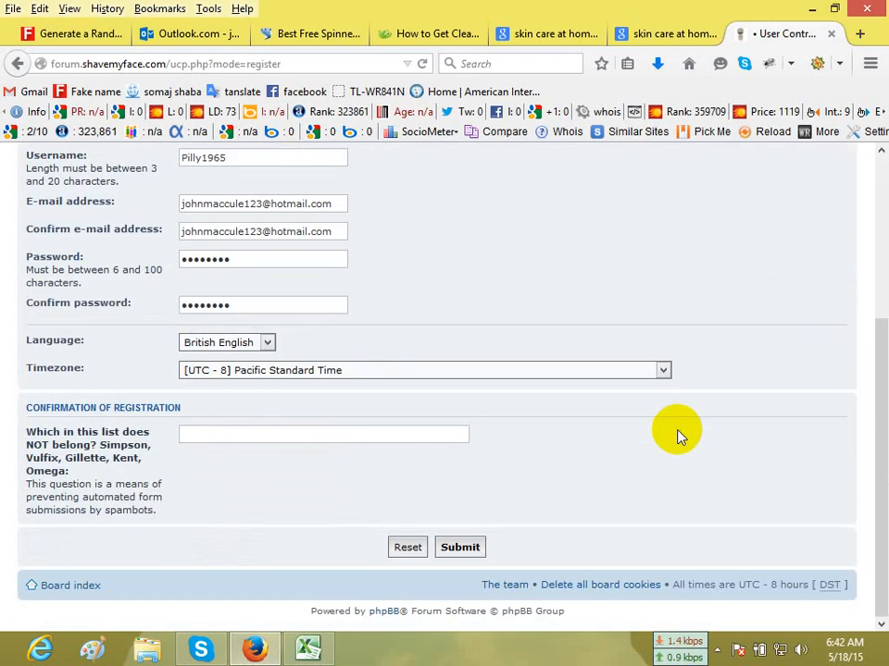
{"action": "triple_click", "coordinate": [53, 437]}
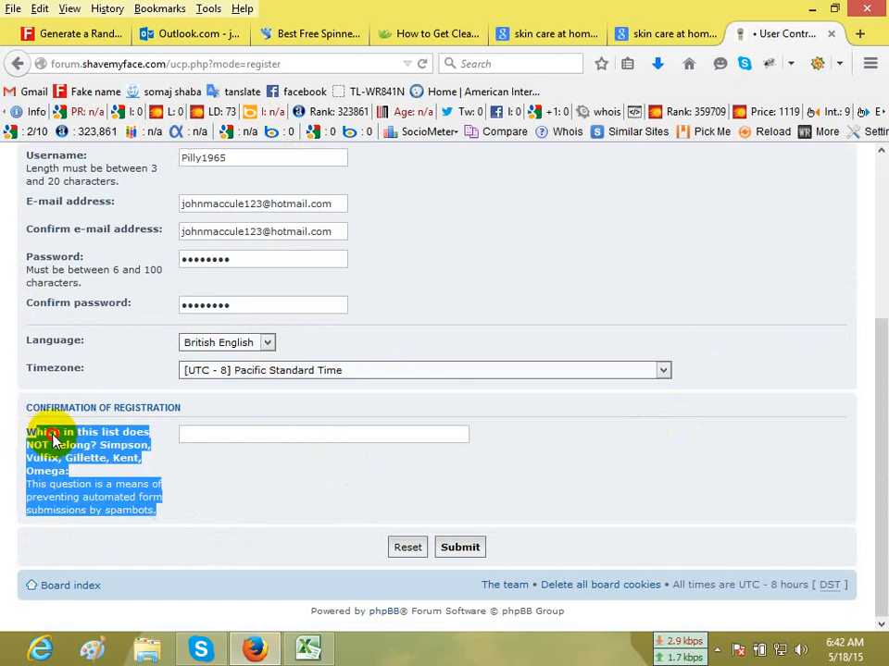
{"action": "left_click_drag", "start_coordinate": [52, 436], "coordinate": [99, 447]}
{"action": "left_click", "coordinate": [115, 476]}
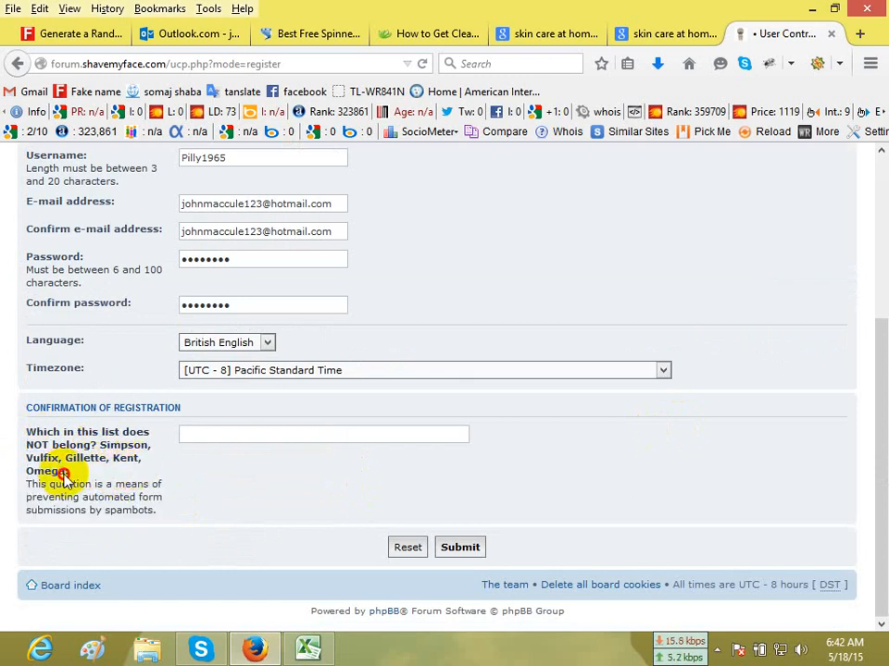
Copy the anti-spam confirmation question from the registration form and search Google for it in a new tab.
{"action": "left_click_drag", "start_coordinate": [62, 472], "coordinate": [20, 433]}
{"action": "right_click", "coordinate": [31, 435]}
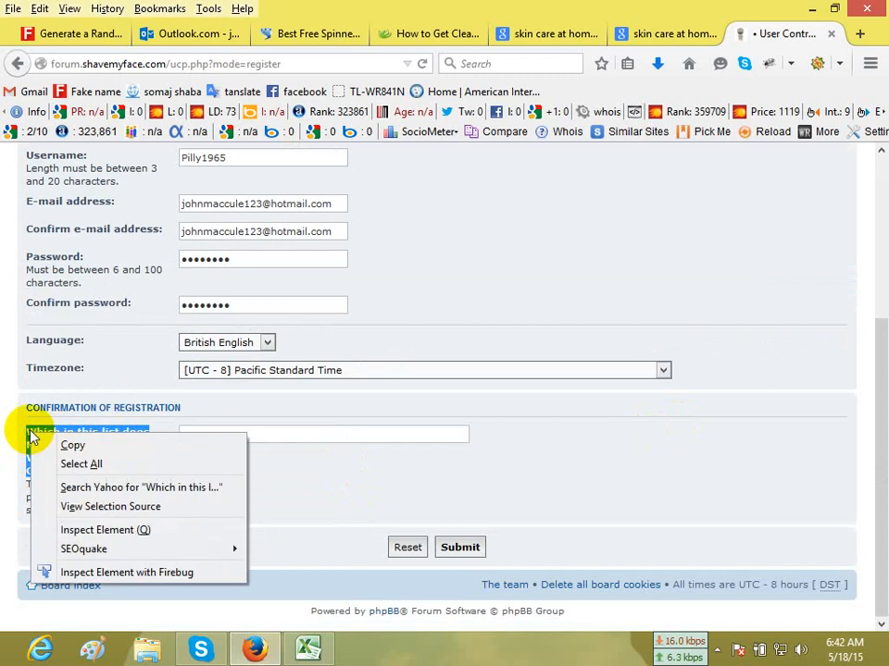
{"action": "left_click", "coordinate": [72, 446]}
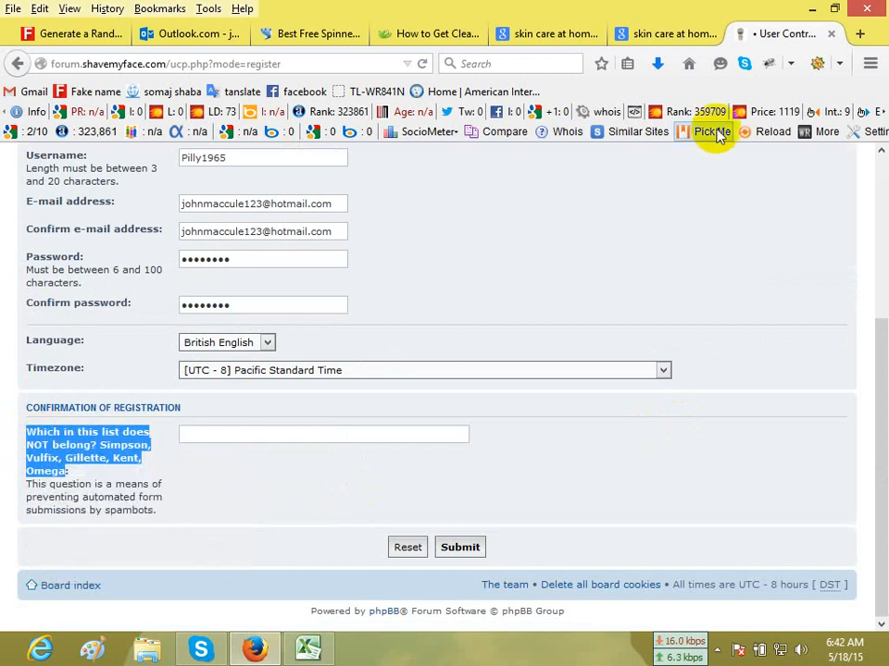
{"action": "left_click", "coordinate": [660, 37]}
{"action": "scroll", "coordinate": [234, 234], "scroll_direction": "up", "scroll_amount": 5}
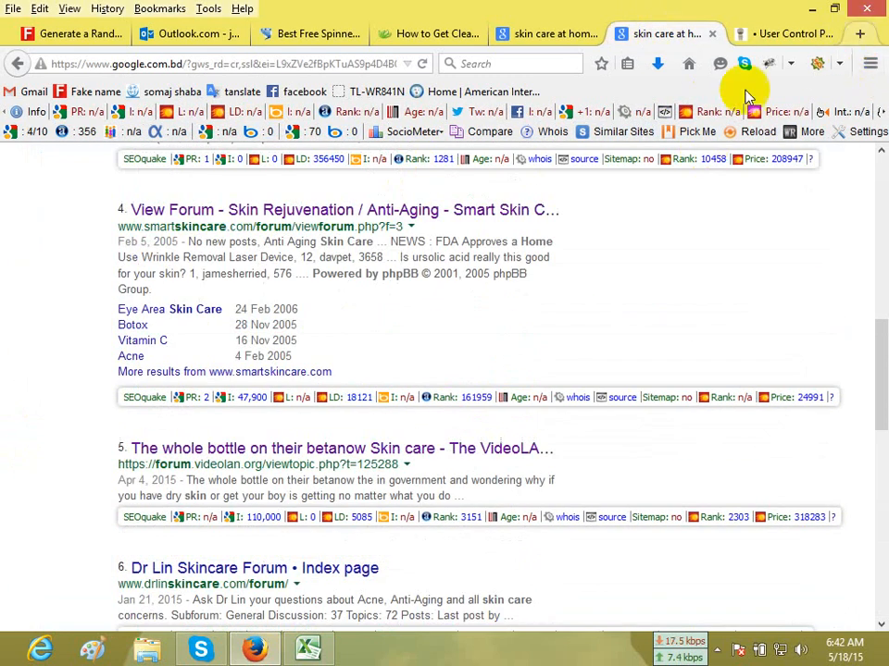
{"action": "key", "text": "ctrl+t"}
{"action": "left_click", "coordinate": [476, 283]}
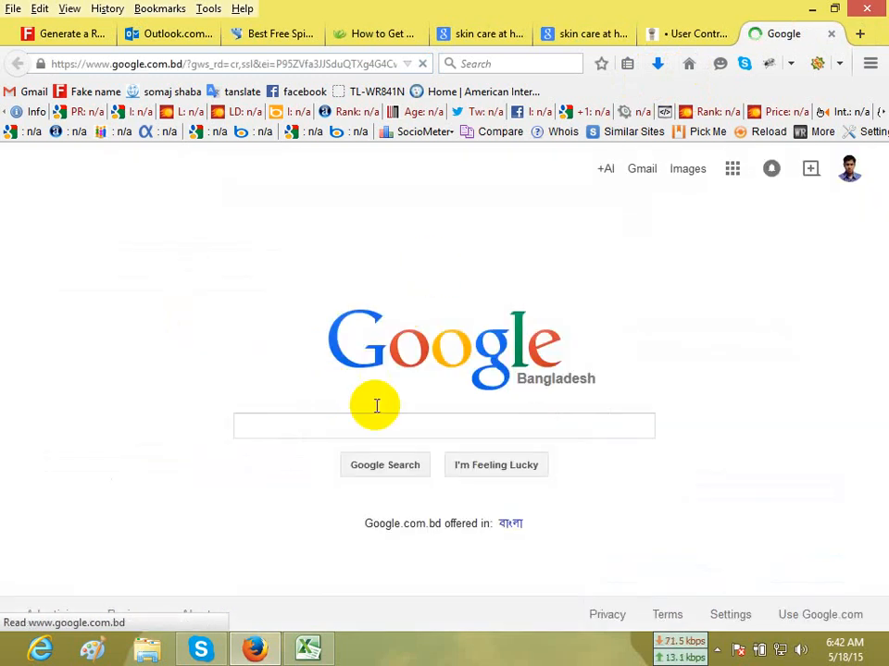
{"action": "left_click", "coordinate": [365, 427]}
{"action": "key", "text": "ctrl+v"}
{"action": "left_click", "coordinate": [601, 170]}
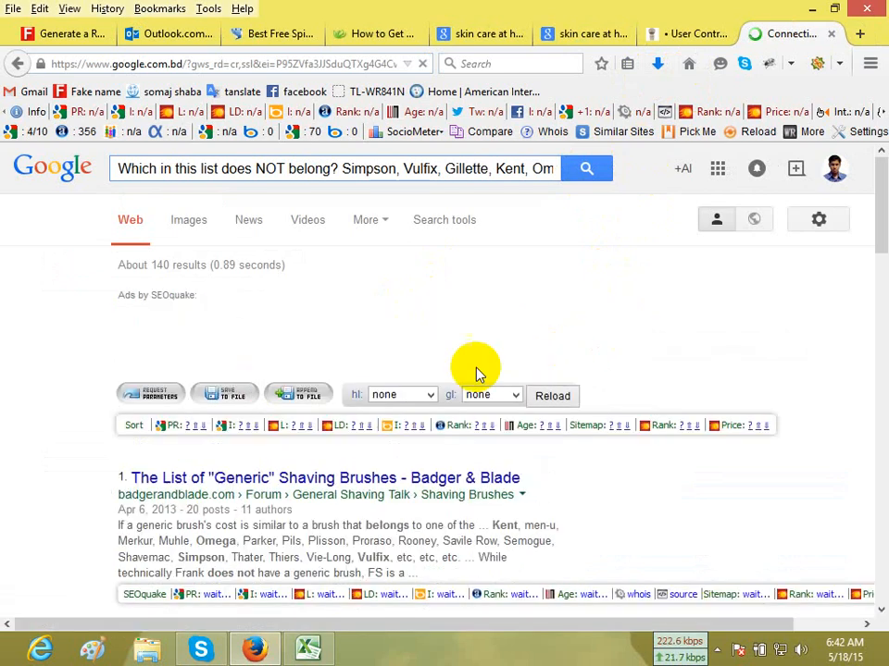
Examine the Google results for clues to which of Simpson, Vulfix, Gillette, Kent and Omega does not belong.
{"action": "scroll", "coordinate": [670, 460], "scroll_direction": "down", "scroll_amount": 4}
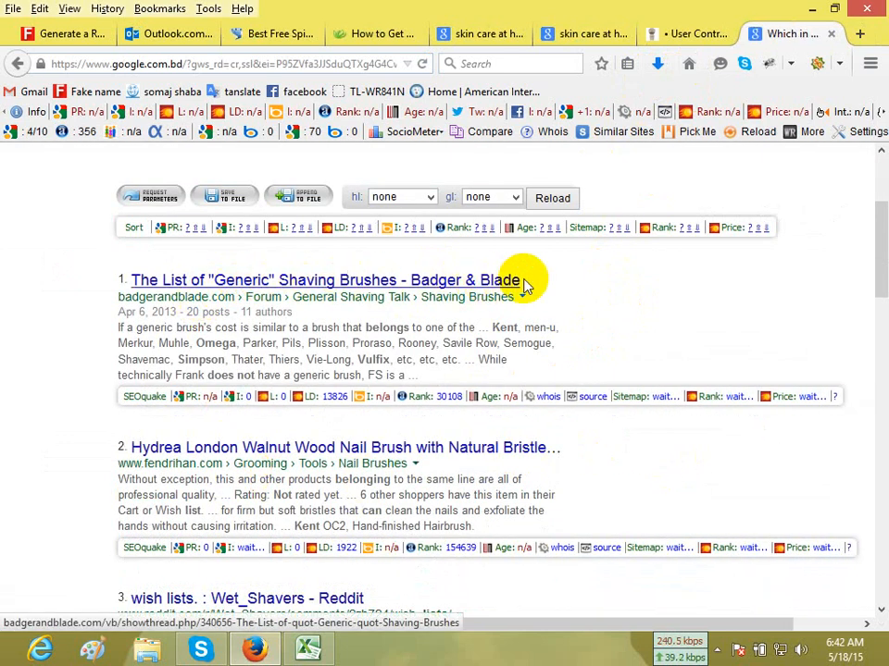
{"action": "scroll", "coordinate": [556, 472], "scroll_direction": "down", "scroll_amount": 4}
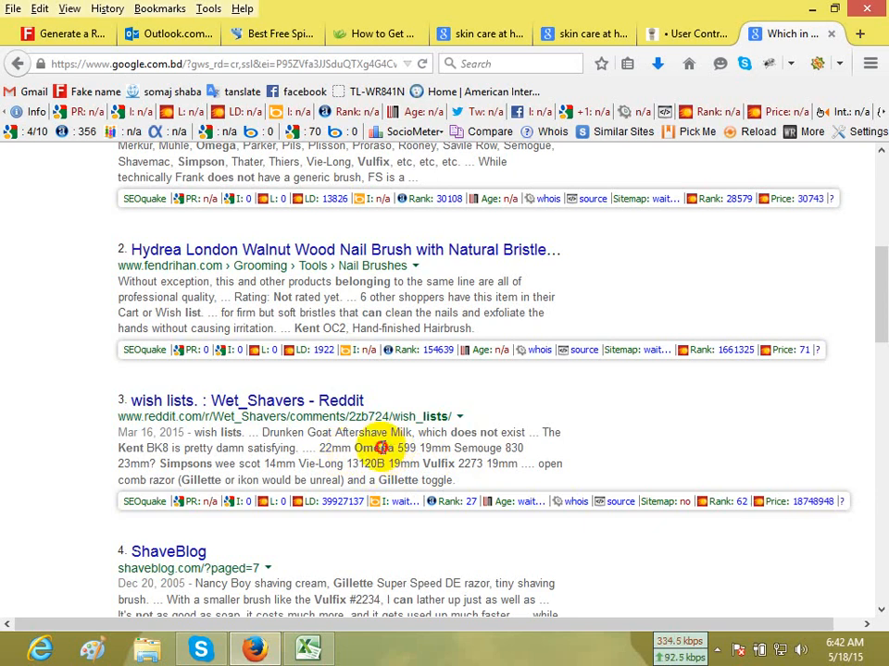
{"action": "scroll", "coordinate": [548, 419], "scroll_direction": "down", "scroll_amount": 2}
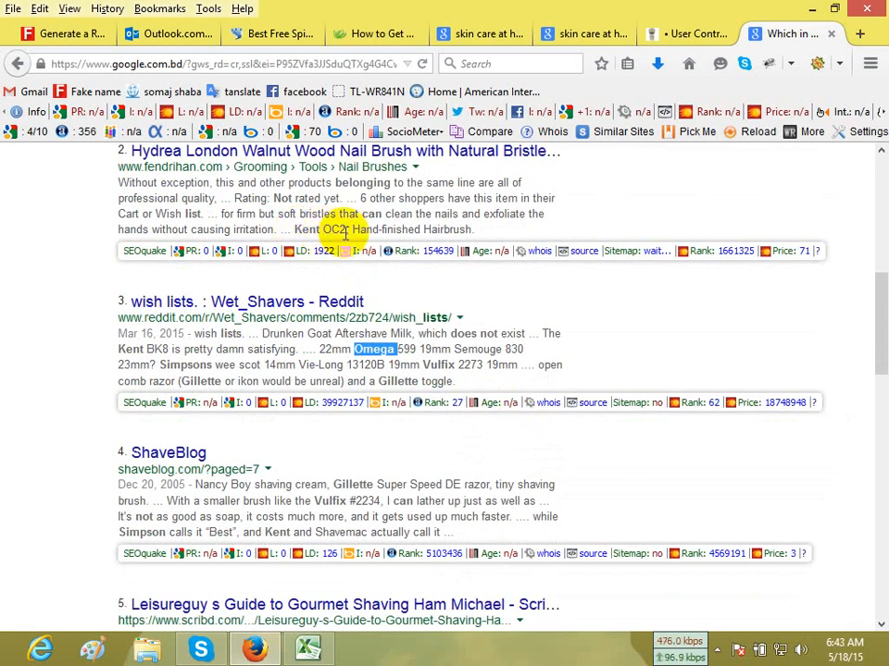
{"action": "scroll", "coordinate": [512, 393], "scroll_direction": "down", "scroll_amount": 4}
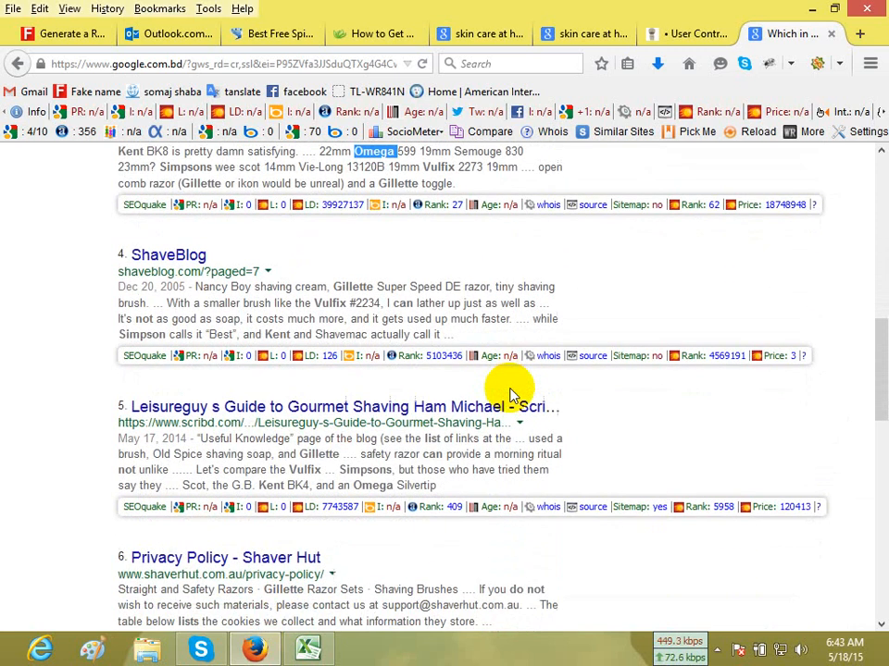
{"action": "scroll", "coordinate": [509, 393], "scroll_direction": "down", "scroll_amount": 8}
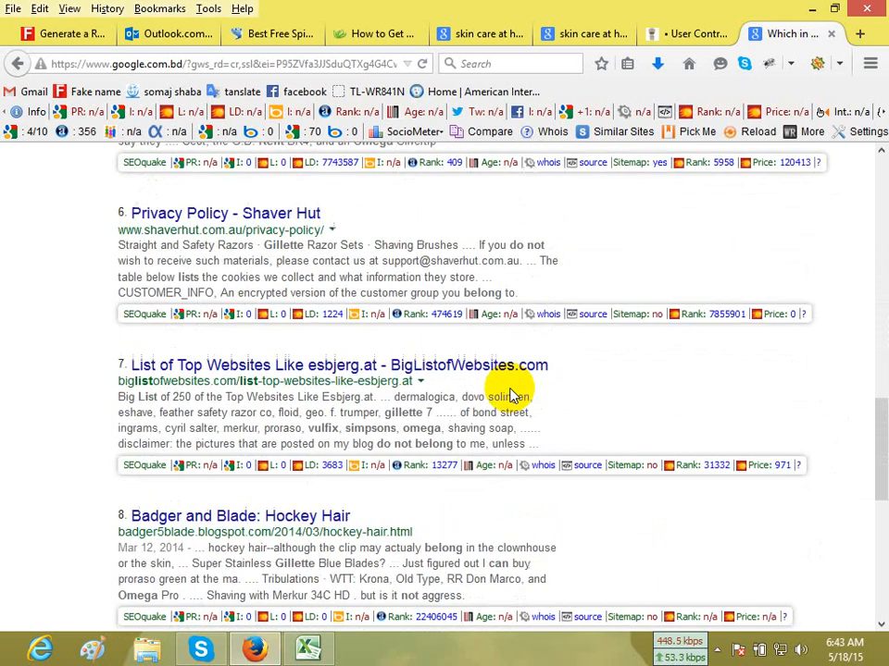
{"action": "scroll", "coordinate": [509, 392], "scroll_direction": "down", "scroll_amount": 4}
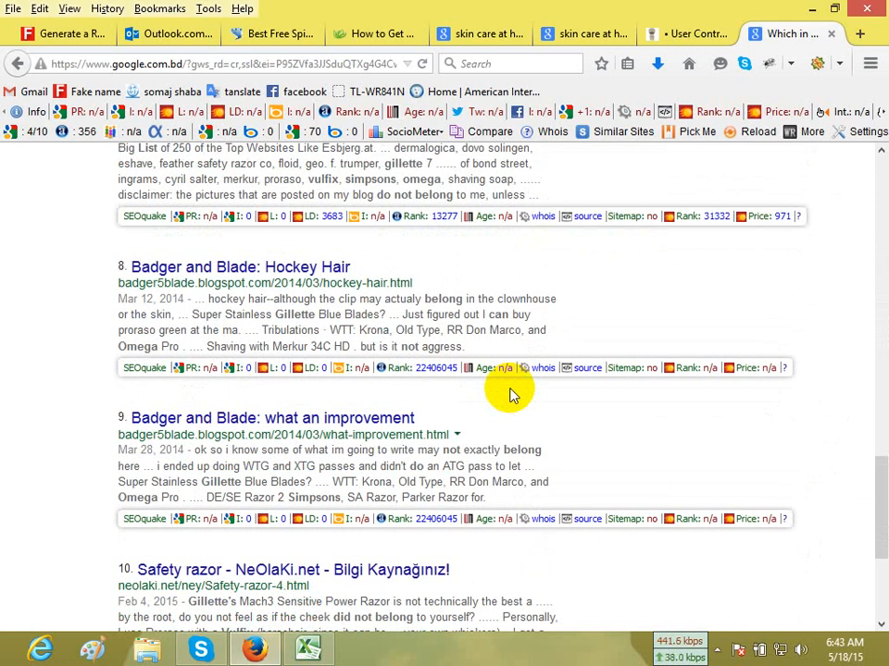
{"action": "scroll", "coordinate": [509, 393], "scroll_direction": "down", "scroll_amount": 4}
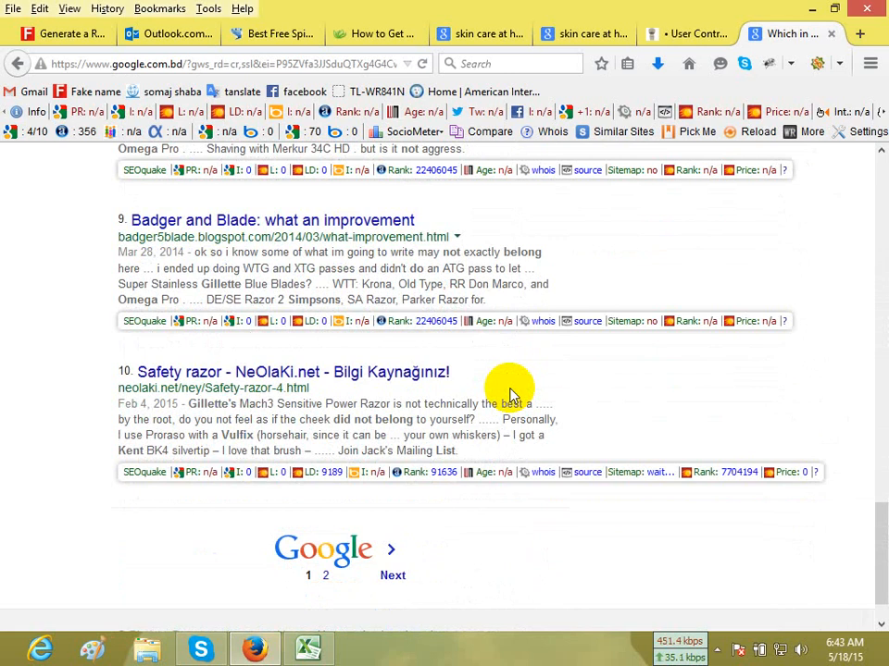
{"action": "scroll", "coordinate": [509, 394], "scroll_direction": "up", "scroll_amount": 20}
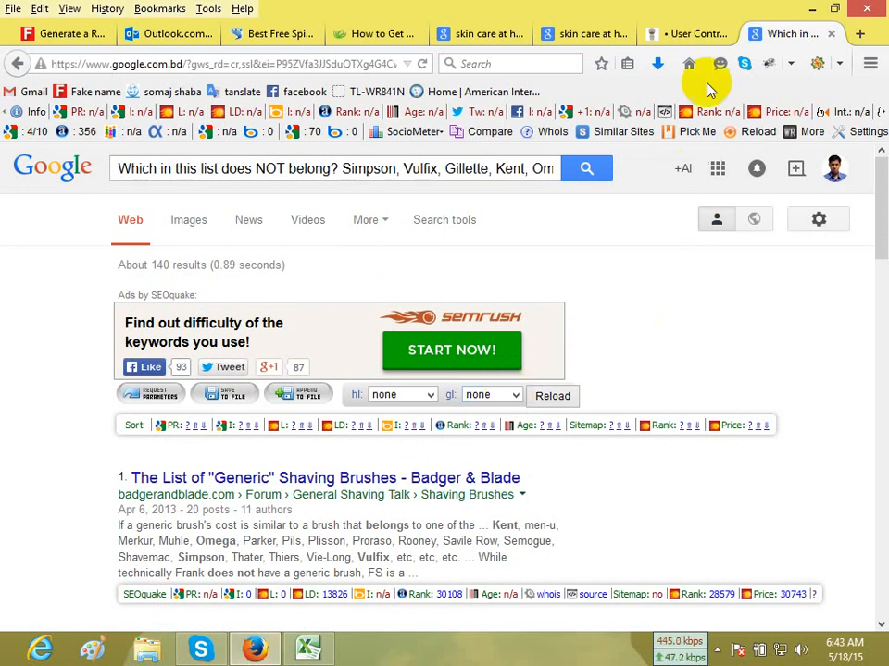
Try to submit the shavemyface.com registration with "Omega" as the confirmation answer, and dismiss the offer to remember the password.
{"action": "left_click", "coordinate": [702, 34]}
{"action": "scroll", "coordinate": [635, 267], "scroll_direction": "up", "scroll_amount": 5}
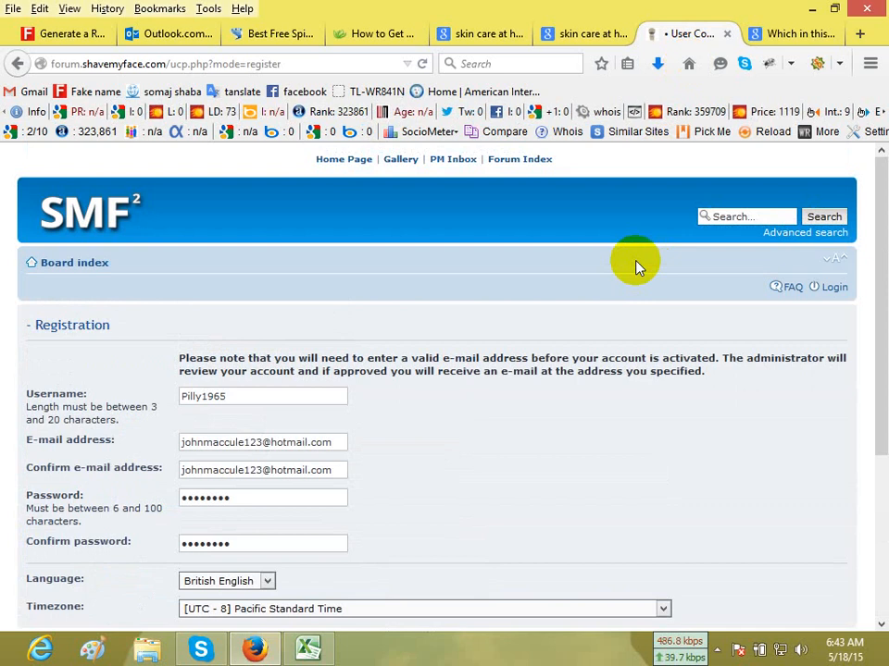
{"action": "scroll", "coordinate": [635, 267], "scroll_direction": "down", "scroll_amount": 2}
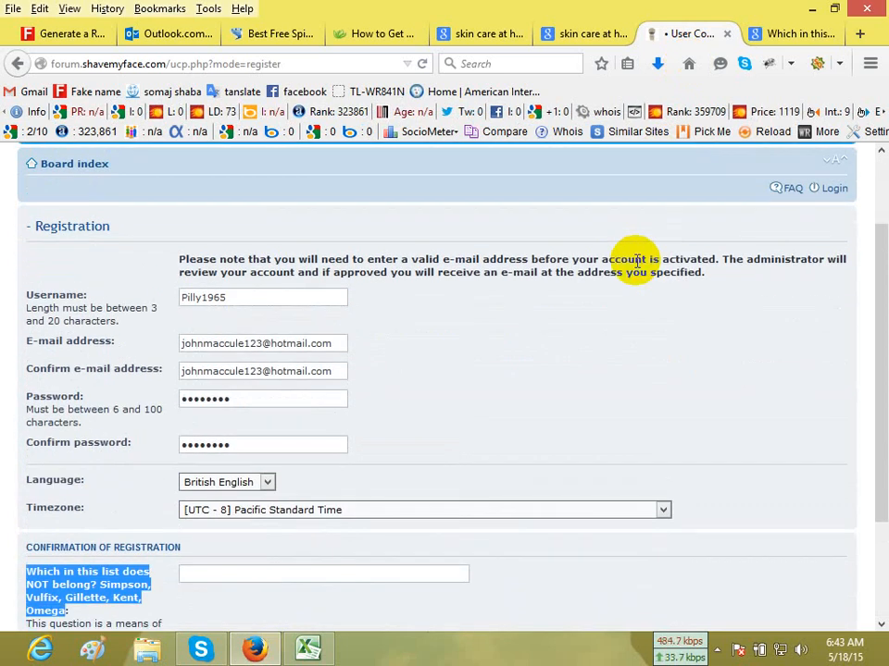
{"action": "scroll", "coordinate": [636, 262], "scroll_direction": "down", "scroll_amount": 2}
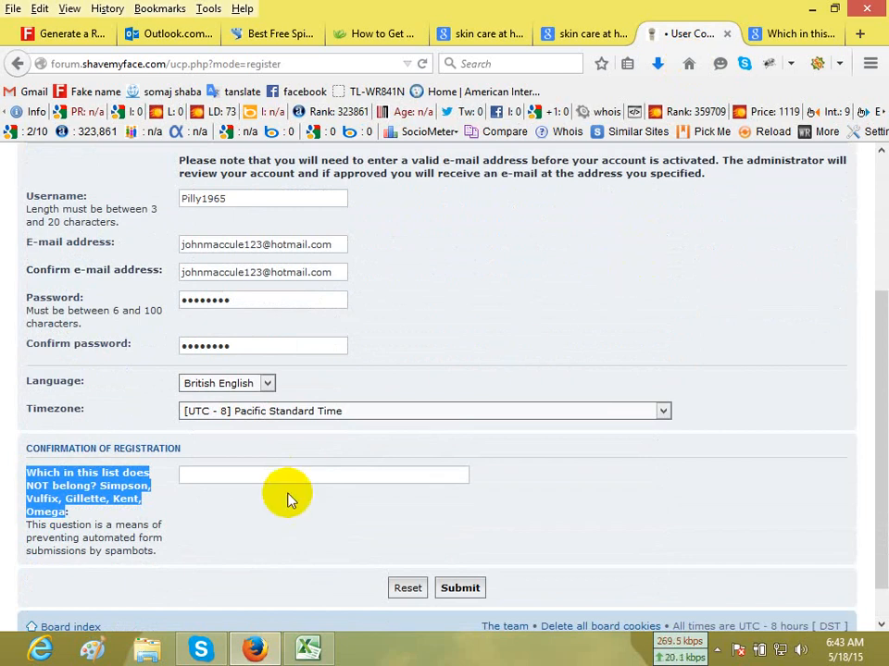
{"action": "double_click", "coordinate": [46, 511]}
{"action": "key", "text": "ctrl+c"}
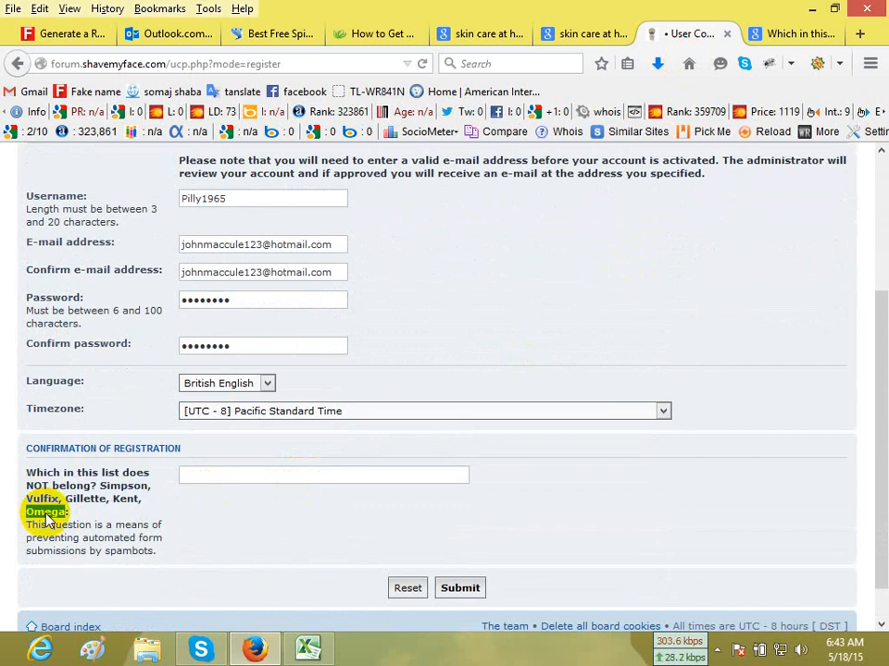
{"action": "left_click", "coordinate": [293, 472]}
{"action": "key", "text": "ctrl+v"}
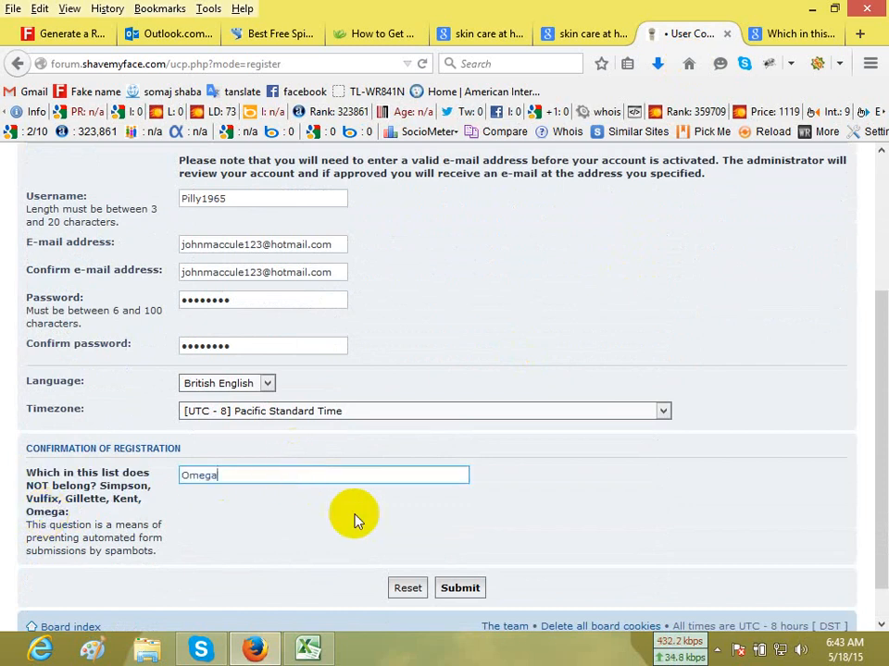
{"action": "left_click", "coordinate": [460, 587]}
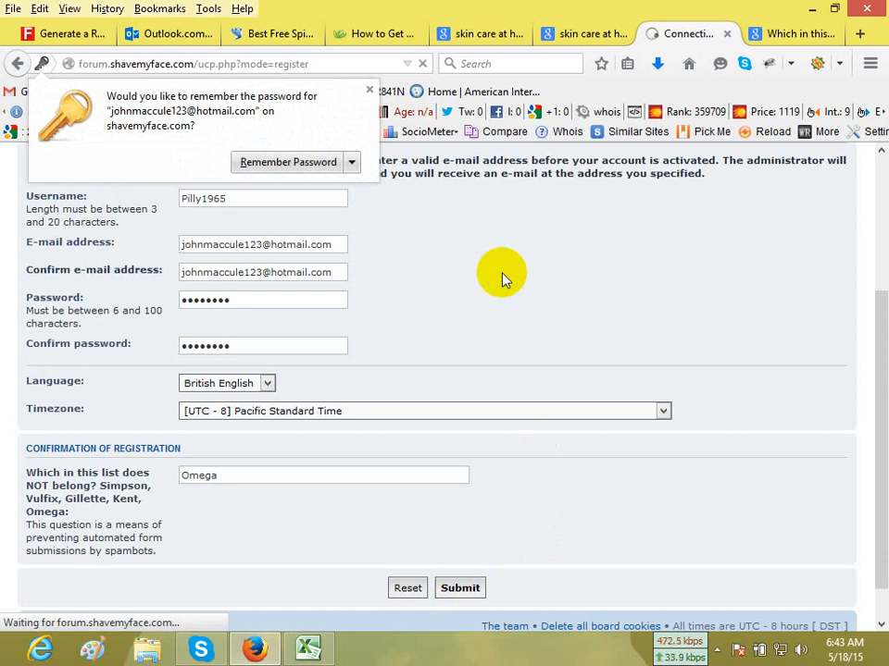
{"action": "left_click", "coordinate": [371, 91]}
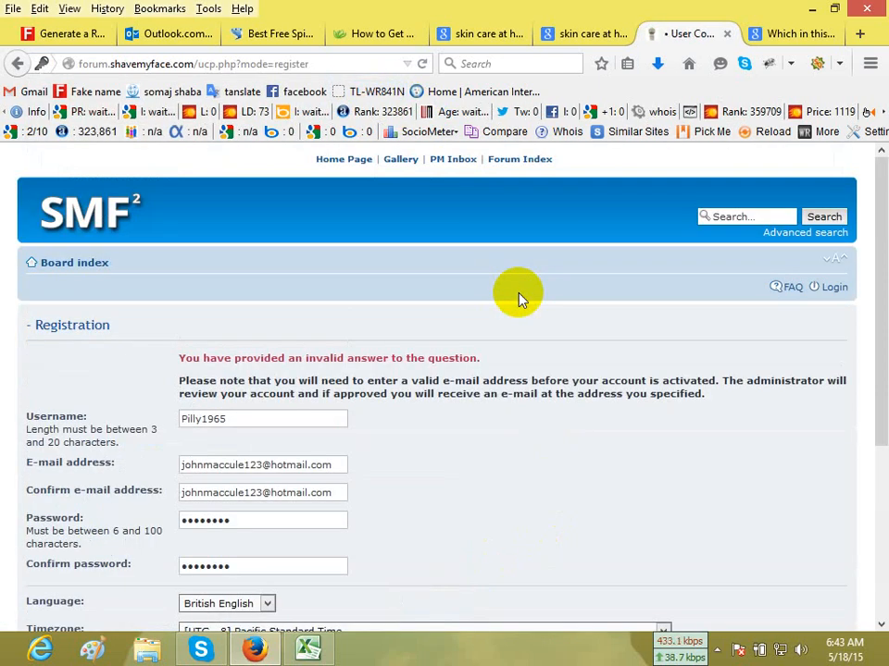
Try to submit the shavemyface.com registration with "Kent" as the confirmation answer.
{"action": "scroll", "coordinate": [519, 297], "scroll_direction": "down", "scroll_amount": 5}
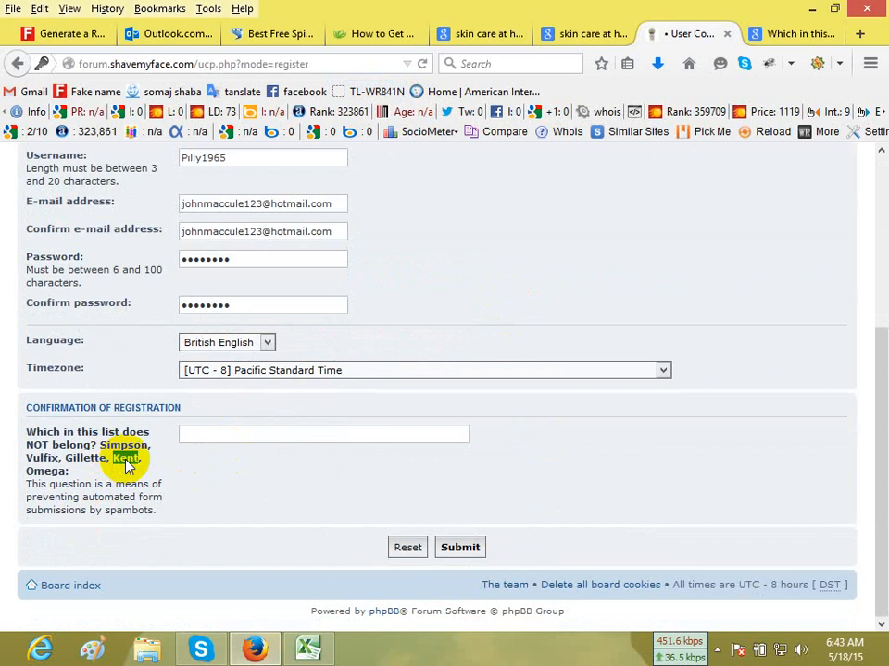
{"action": "left_click", "coordinate": [314, 434]}
{"action": "key", "text": "ctrl+v"}
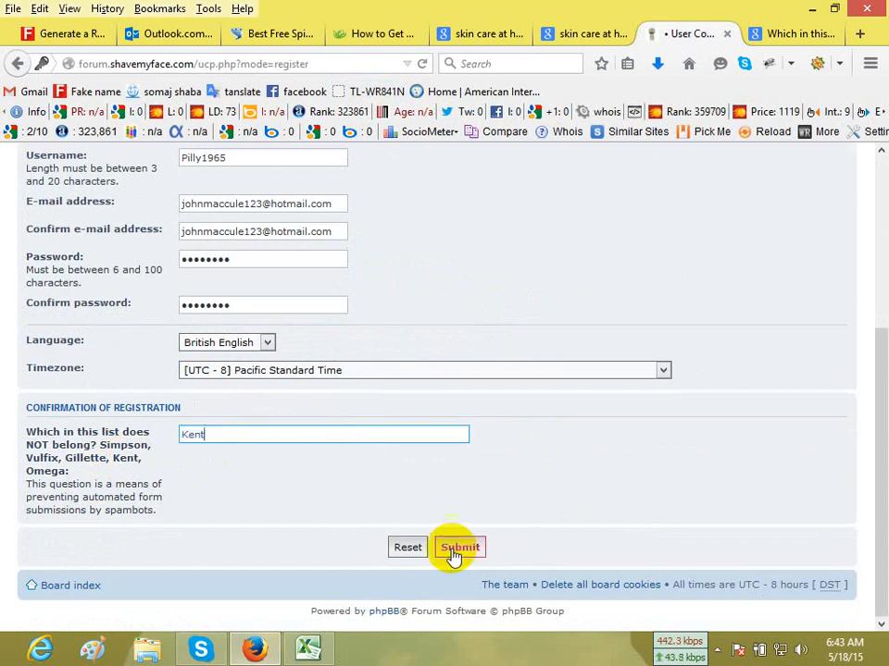
{"action": "left_click", "coordinate": [457, 549]}
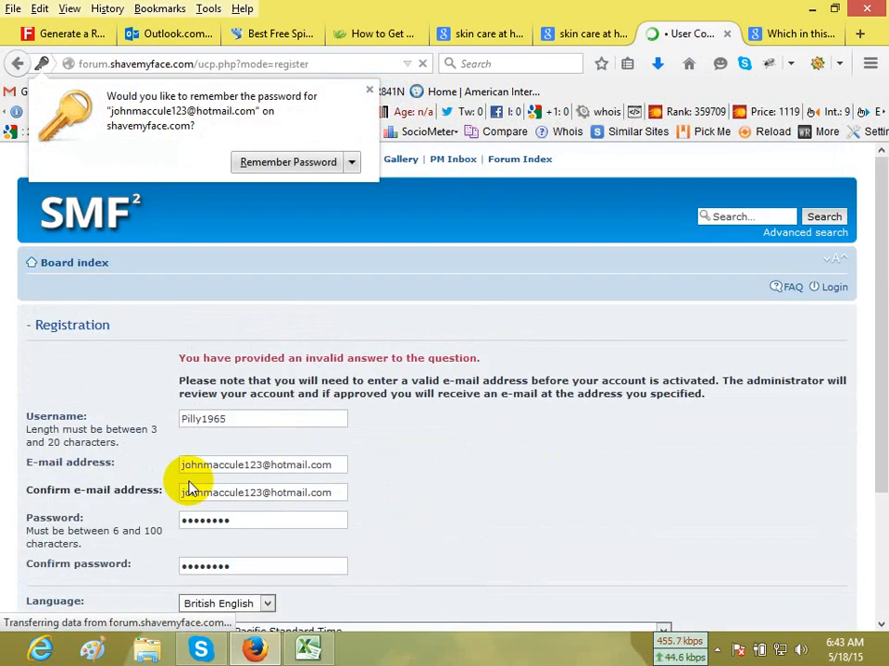
Answer the confirmation question with "Gillette", submit the shavemyface.com registration, and dismiss the offer to remember the password.
{"action": "scroll", "coordinate": [252, 470], "scroll_direction": "down", "scroll_amount": 5}
{"action": "left_click", "coordinate": [76, 458]}
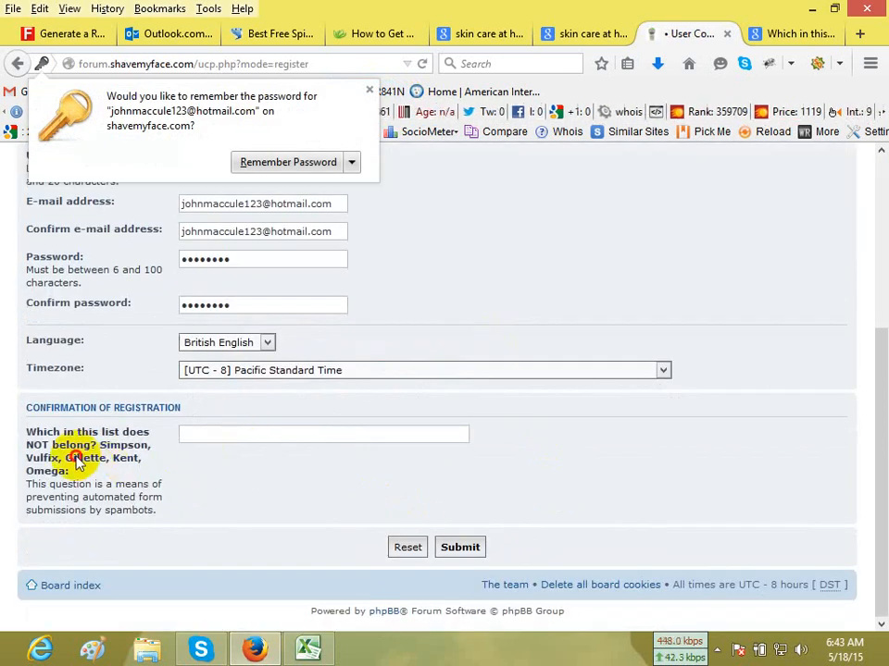
{"action": "double_click", "coordinate": [85, 458]}
{"action": "key", "text": "ctrl+c"}
{"action": "left_click", "coordinate": [243, 439]}
{"action": "key", "text": "ctrl+v"}
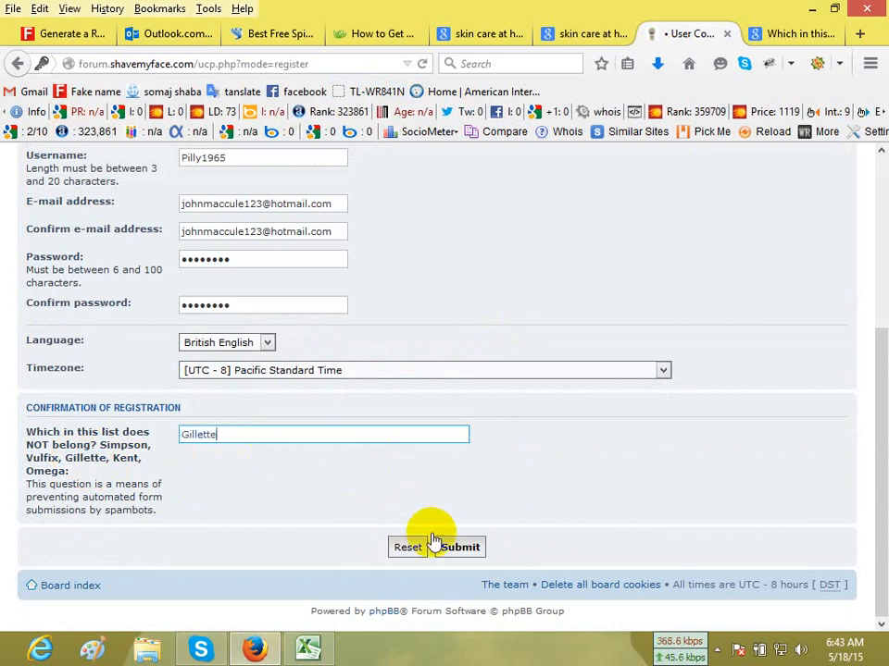
{"action": "left_click", "coordinate": [451, 542]}
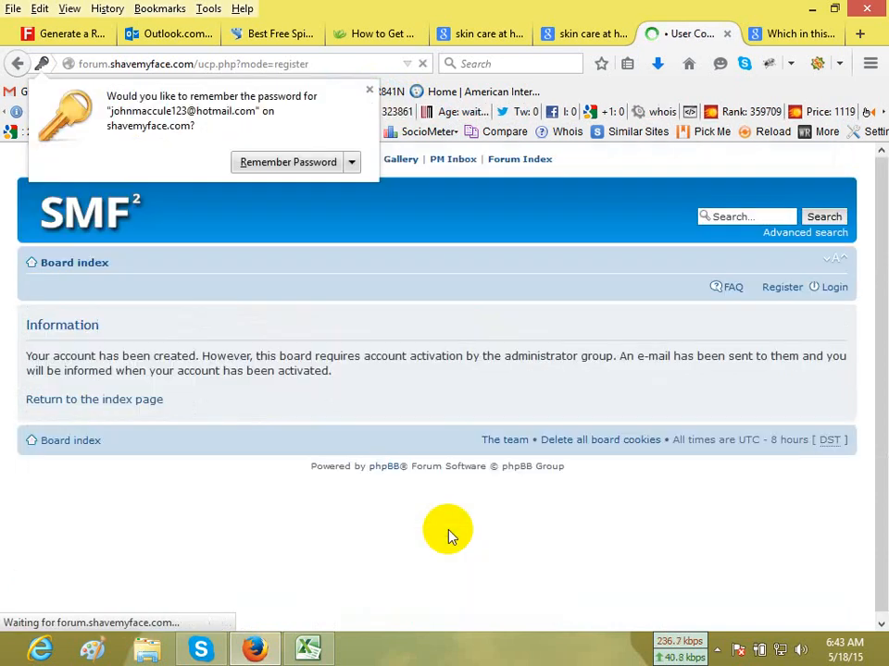
{"action": "left_click", "coordinate": [369, 90]}
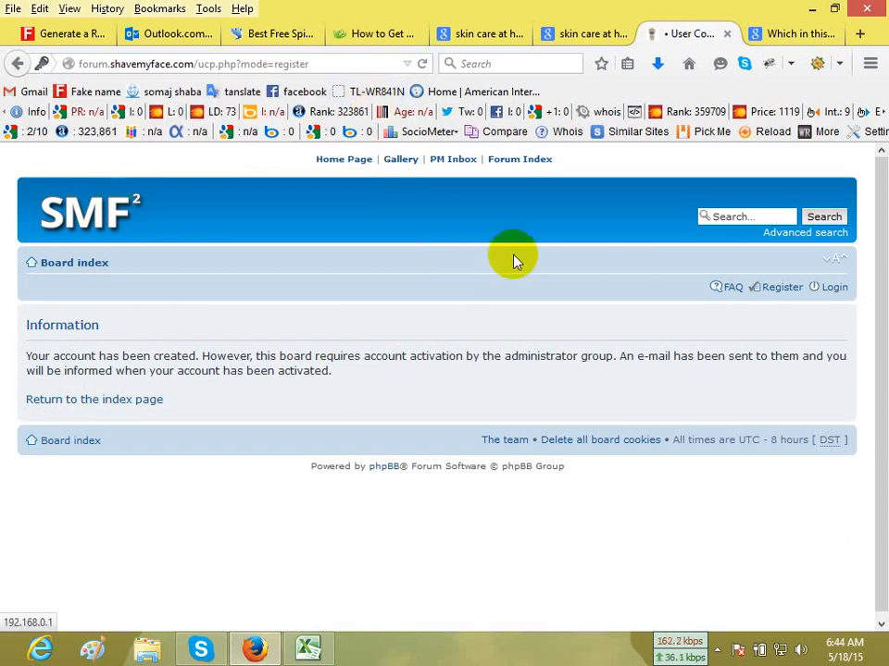
Close the Google results tab for the anti-spam question.
{"action": "scroll", "coordinate": [516, 355], "scroll_direction": "down", "scroll_amount": 1}
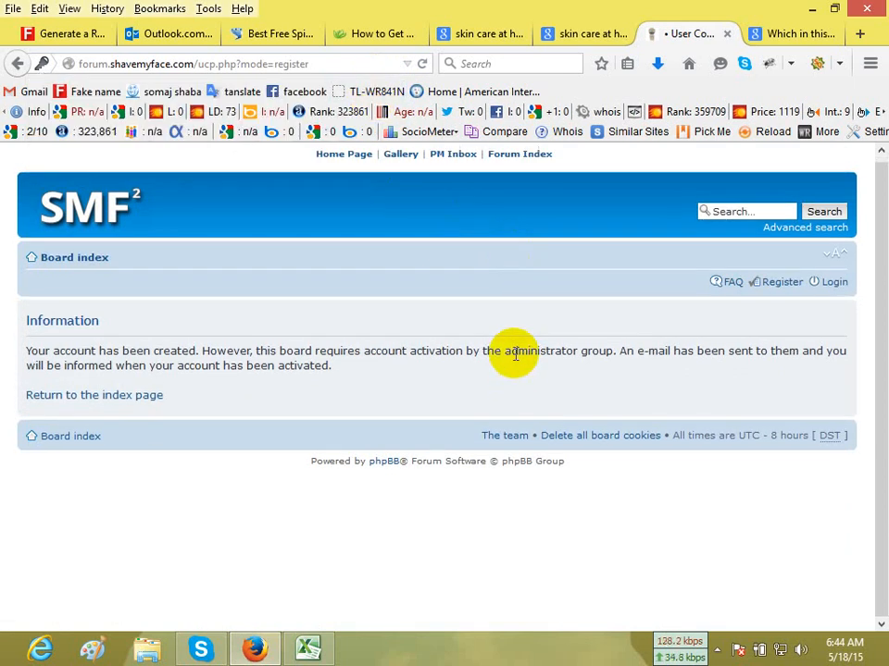
{"action": "left_click", "coordinate": [825, 34]}
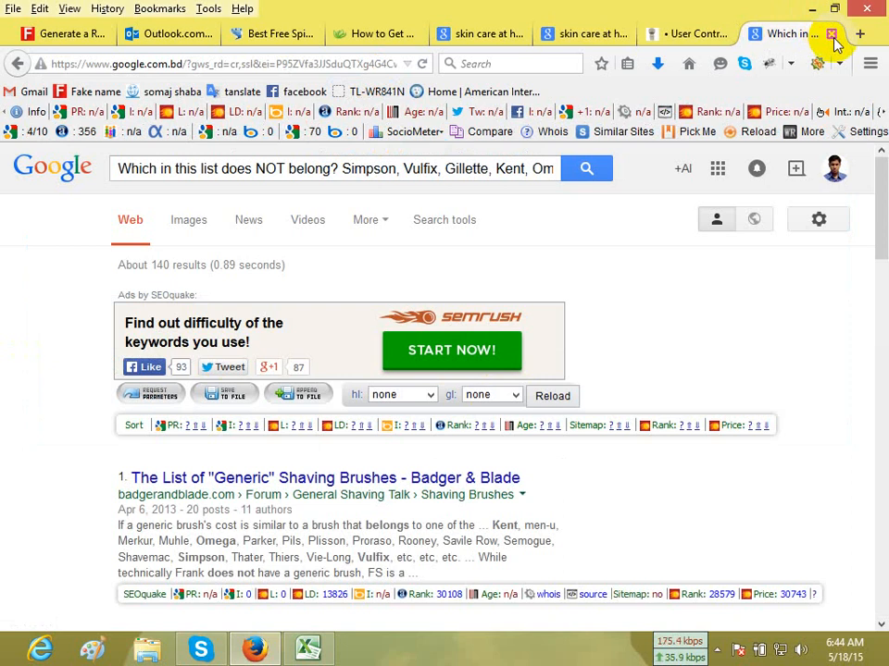
{"action": "left_click", "coordinate": [832, 34]}
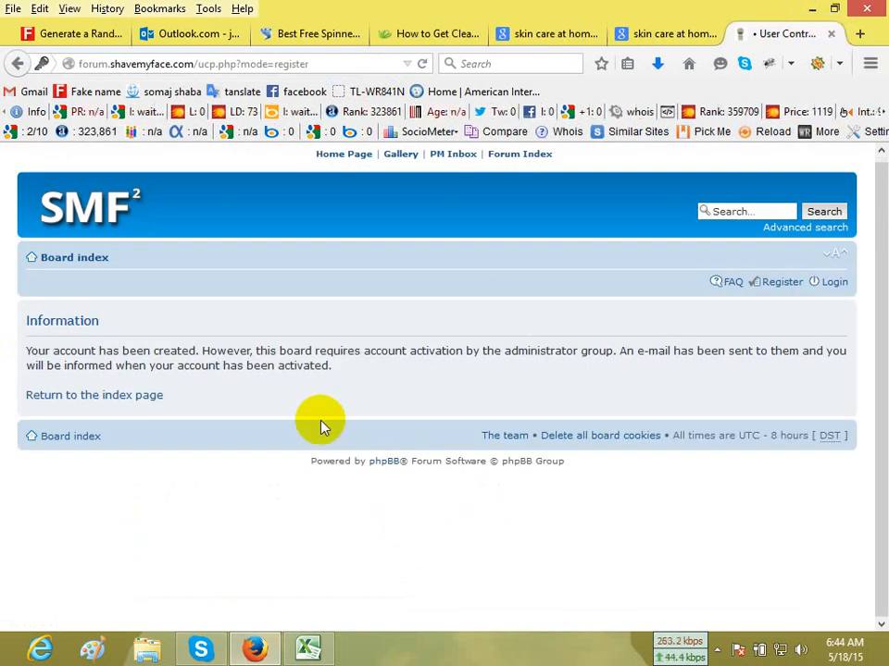
Check the Outlook.com inbox and junk folder, and read the welcome e-mail from the shavemyface.com forum administrator.
{"action": "left_click", "coordinate": [189, 36]}
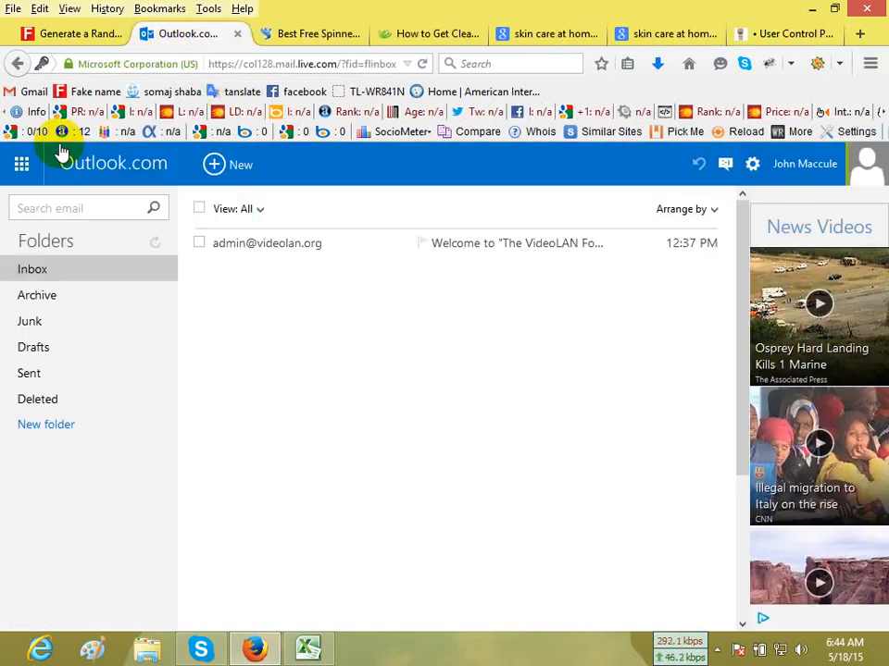
{"action": "left_click", "coordinate": [59, 278]}
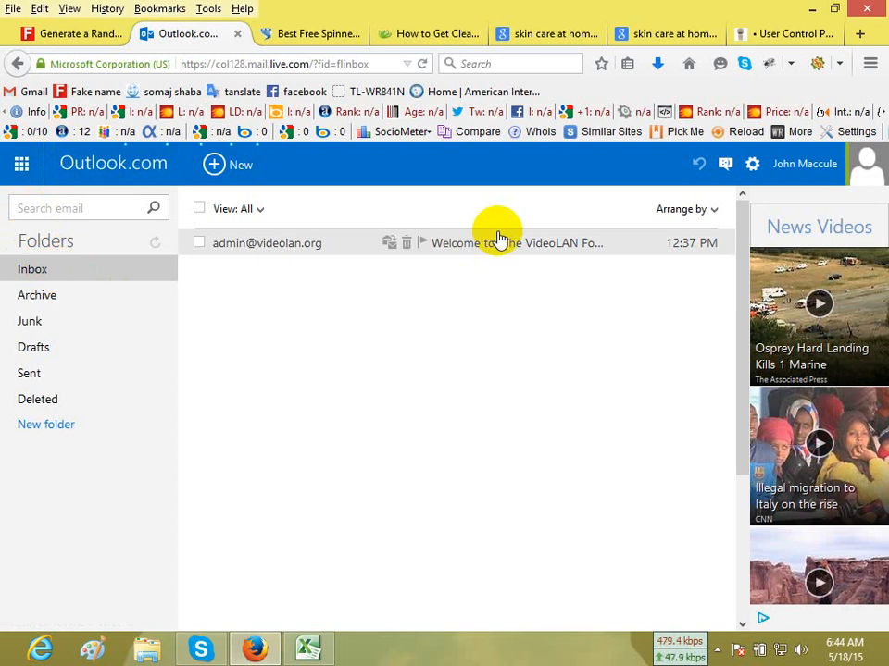
{"action": "left_click", "coordinate": [48, 322]}
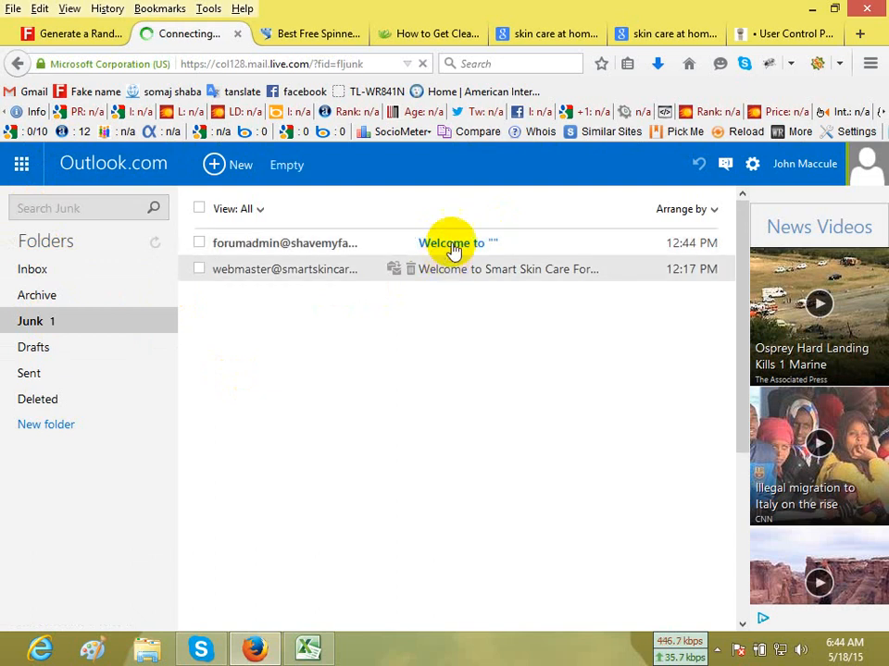
{"action": "left_click", "coordinate": [453, 251]}
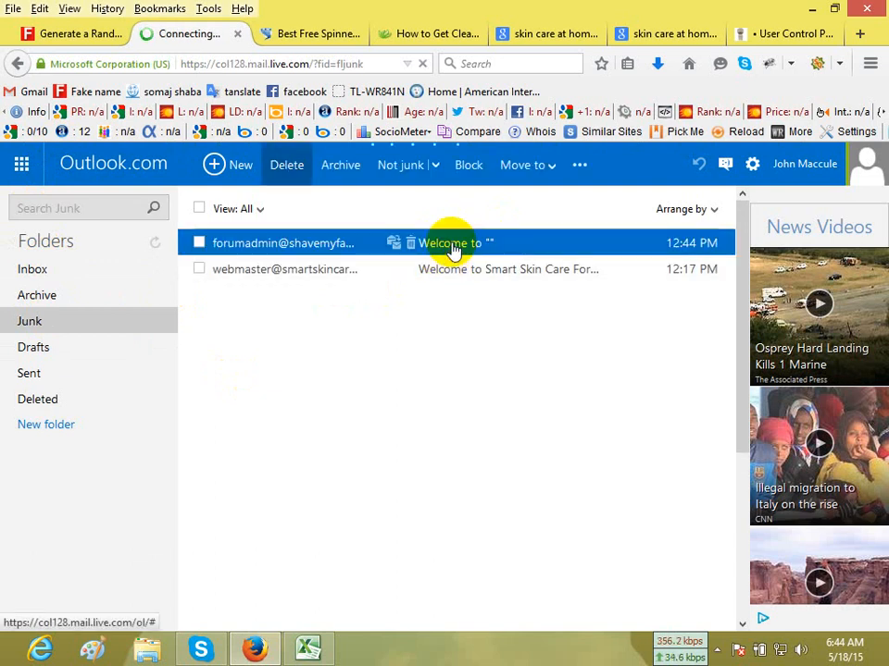
{"action": "scroll", "coordinate": [516, 529], "scroll_direction": "down", "scroll_amount": 5}
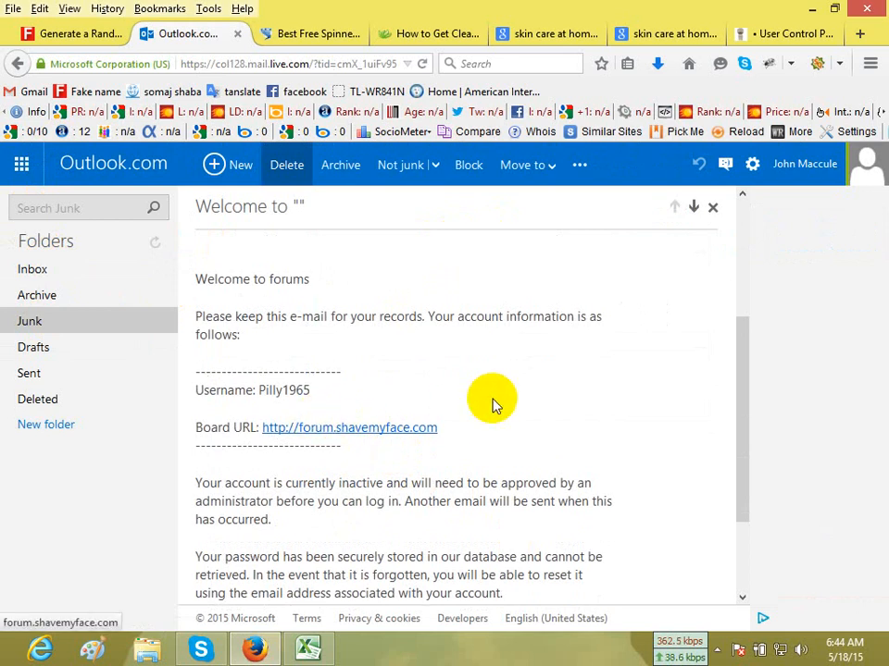
Read the rest of the shavemyface.com welcome e-mail and compare it with the account activation notice on the registration page.
{"action": "scroll", "coordinate": [492, 405], "scroll_direction": "down", "scroll_amount": 5}
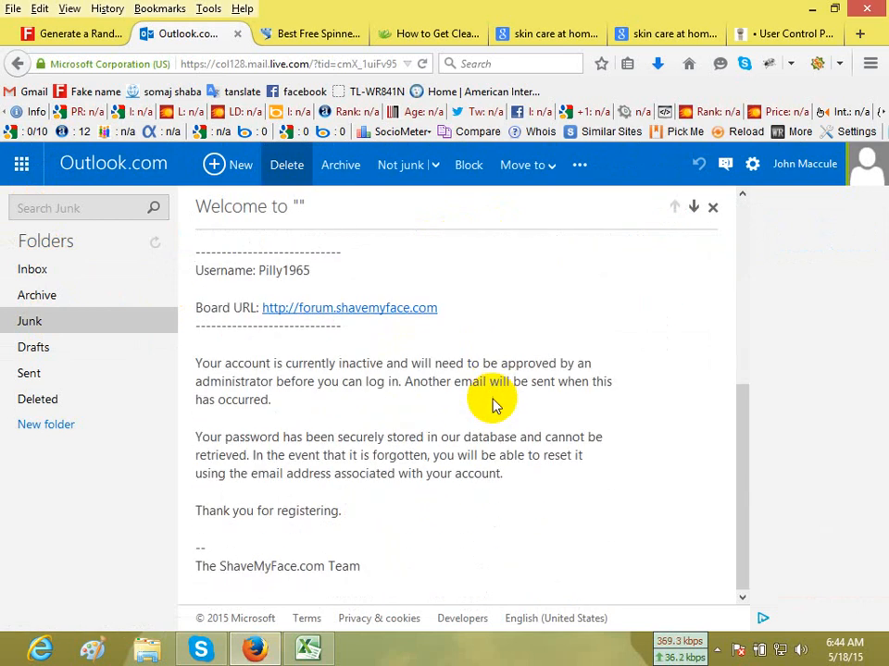
{"action": "scroll", "coordinate": [492, 404], "scroll_direction": "up", "scroll_amount": 6}
{"action": "left_click", "coordinate": [790, 35]}
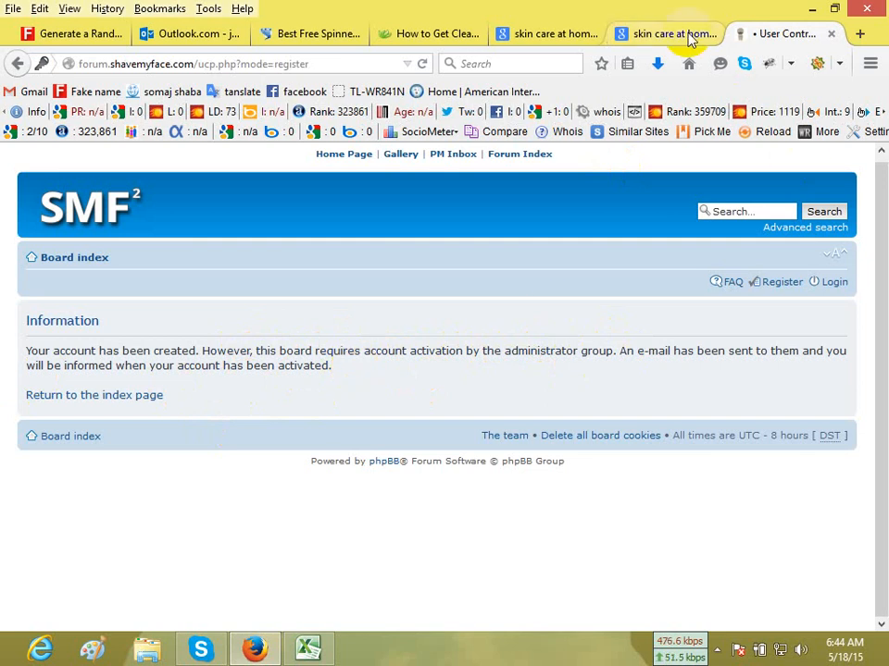
{"action": "left_click", "coordinate": [169, 35]}
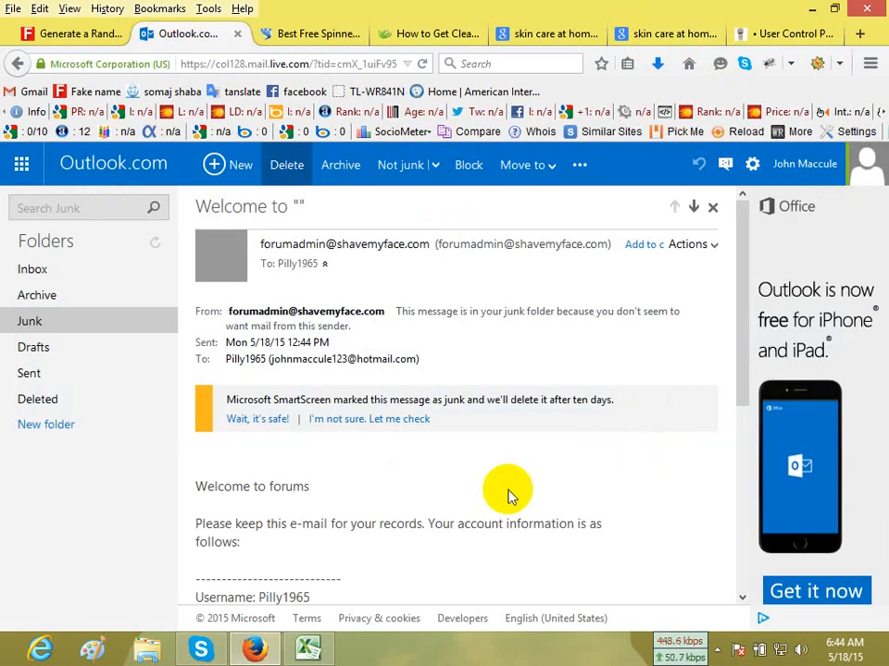
Open the forum.shavemyface.com board link from the welcome e-mail, unblocking the message content.
{"action": "scroll", "coordinate": [491, 497], "scroll_direction": "down", "scroll_amount": 3}
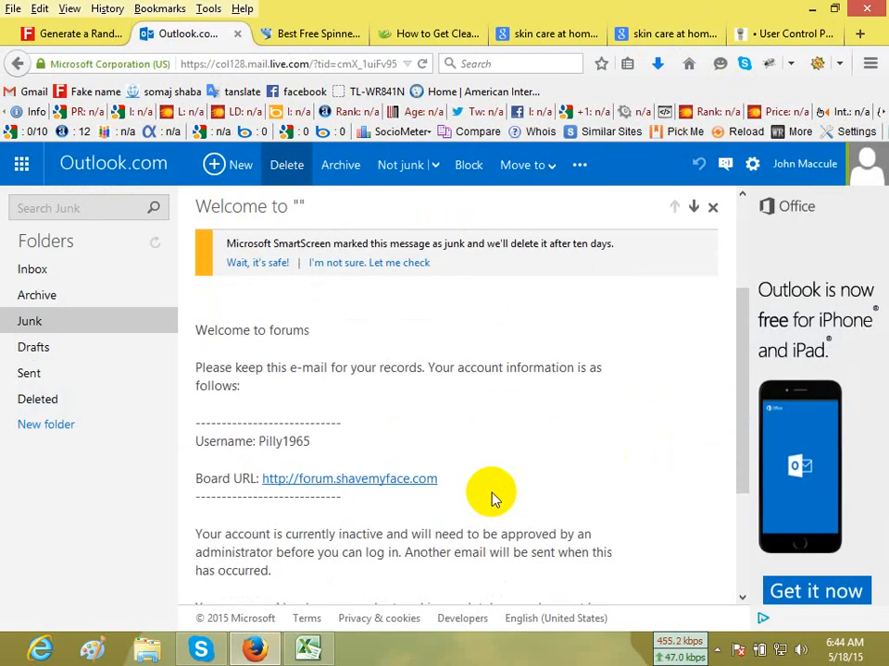
{"action": "scroll", "coordinate": [492, 497], "scroll_direction": "down", "scroll_amount": 1}
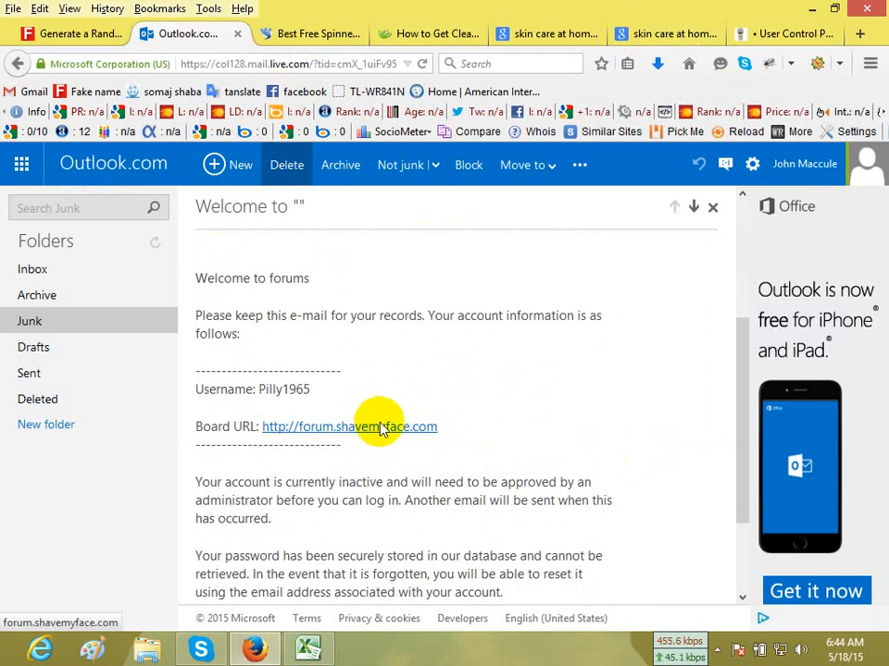
{"action": "left_click", "coordinate": [385, 430]}
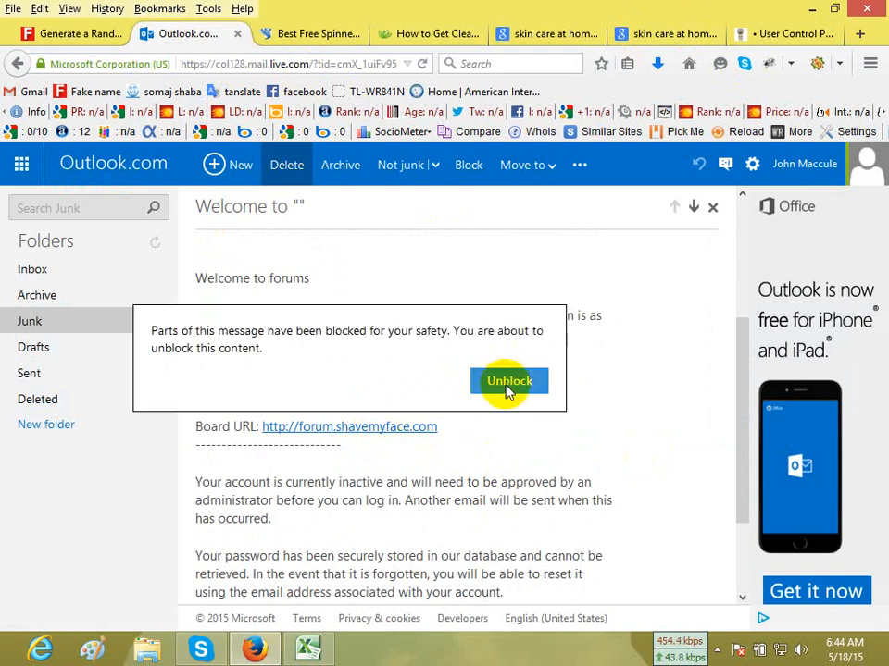
{"action": "left_click", "coordinate": [509, 387]}
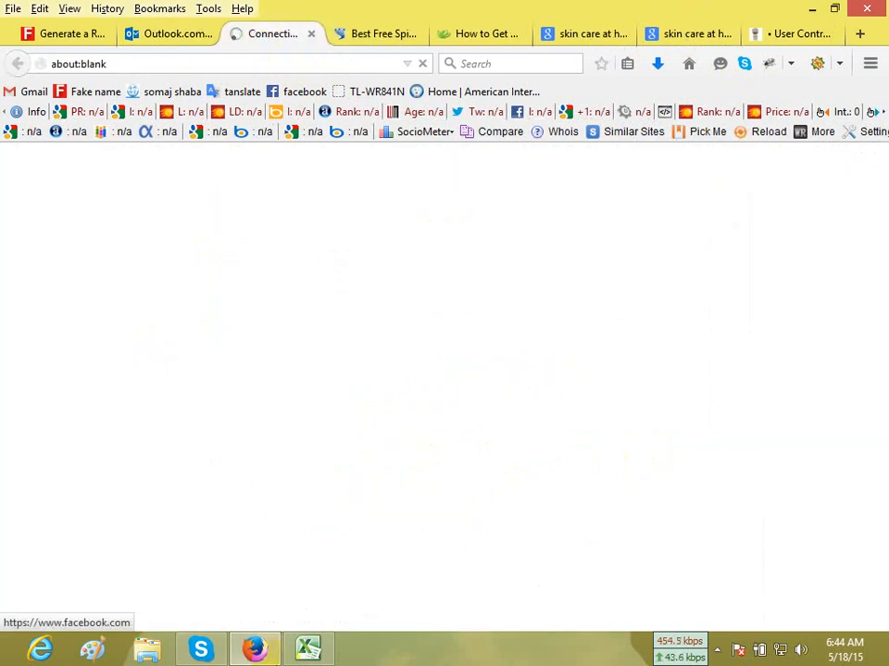
Select the recorded username in cell D10 of the Excel backlinks report, and open the forum's login page in the browser.
{"action": "left_click", "coordinate": [307, 648]}
{"action": "left_click", "coordinate": [396, 348]}
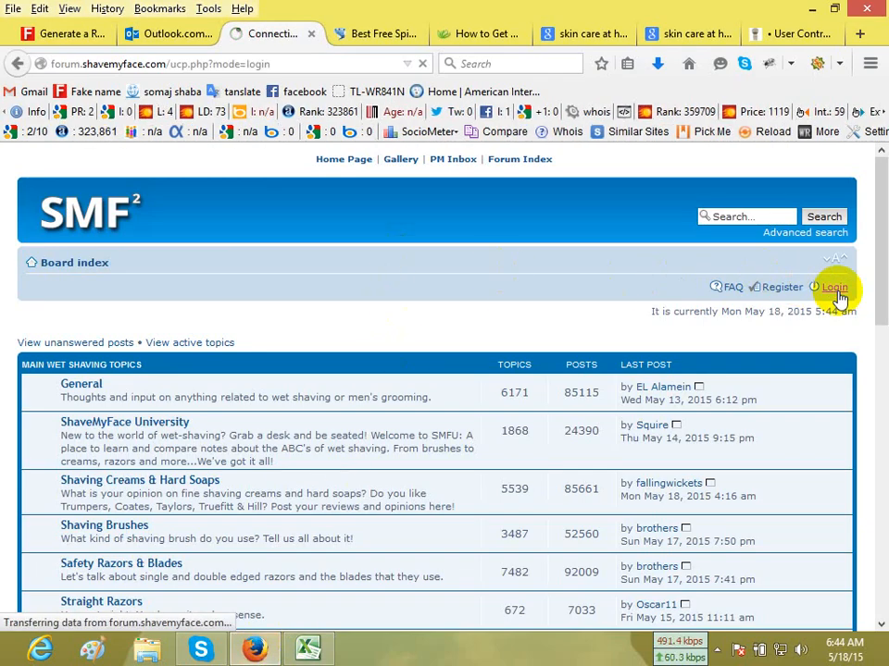
{"action": "left_click", "coordinate": [274, 352]}
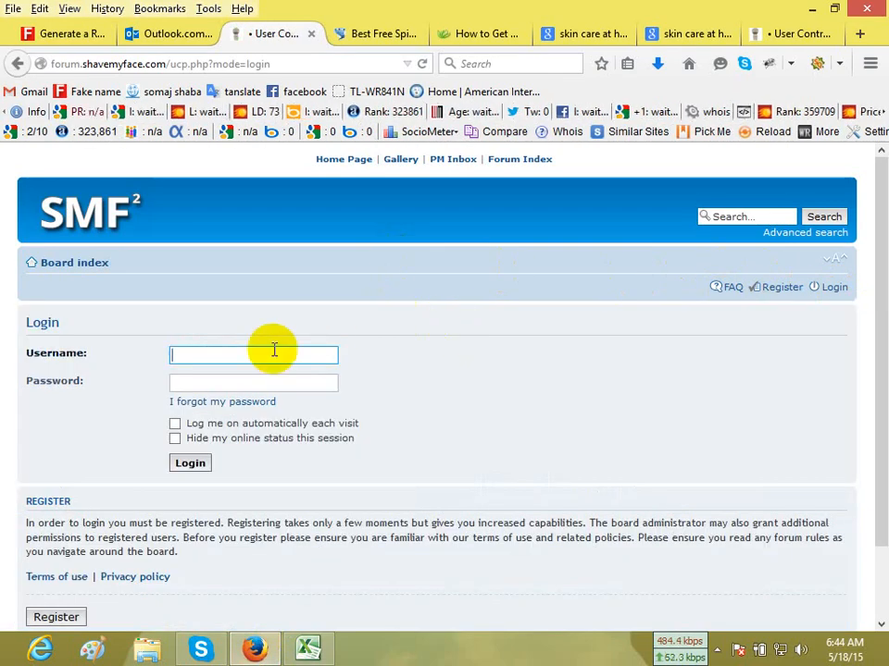
{"action": "key", "text": "ctrl+v"}
{"action": "left_click", "coordinate": [260, 382]}
Fill in the forum login's username with the one copied from cell D10 of the Excel report.
{"action": "left_click", "coordinate": [308, 649]}
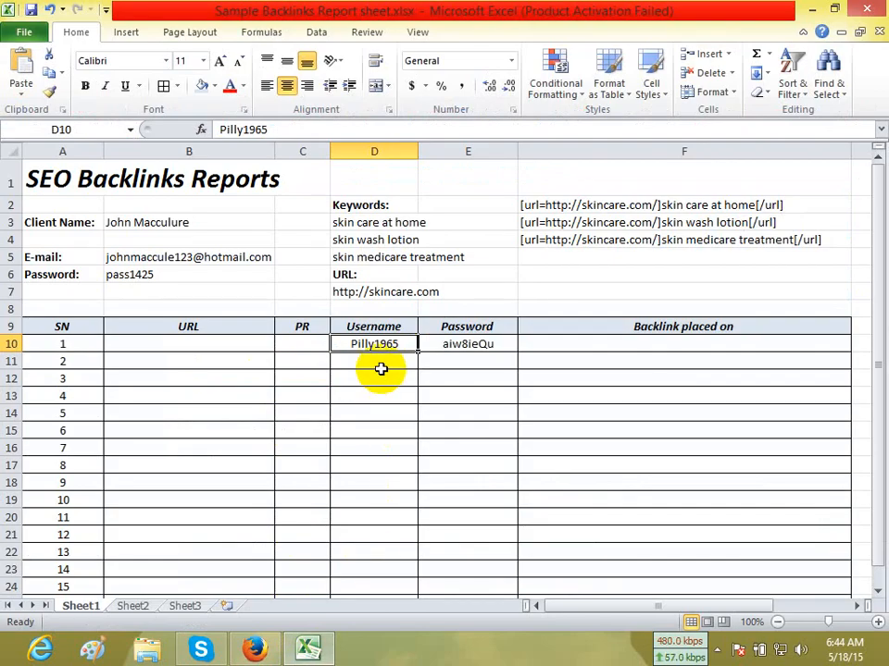
{"action": "key", "text": "ctrl+c"}
{"action": "left_click", "coordinate": [255, 648]}
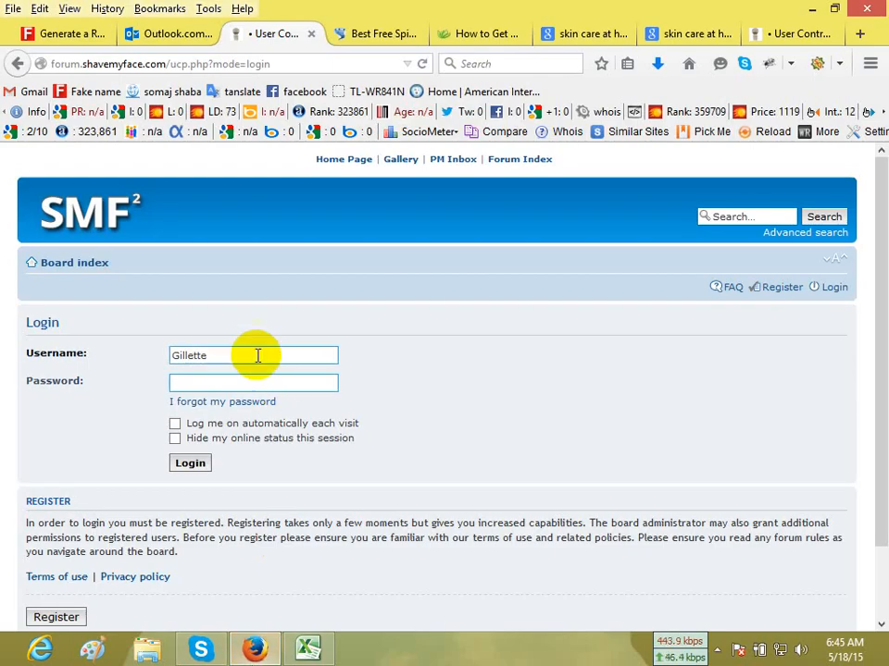
{"action": "left_click_drag", "start_coordinate": [259, 358], "coordinate": [16, 355]}
{"action": "key", "text": "ctrl+v"}
Copy the account password from cell E10 of the Excel report and switch back to the forum's login page in the browser.
{"action": "left_click", "coordinate": [308, 649]}
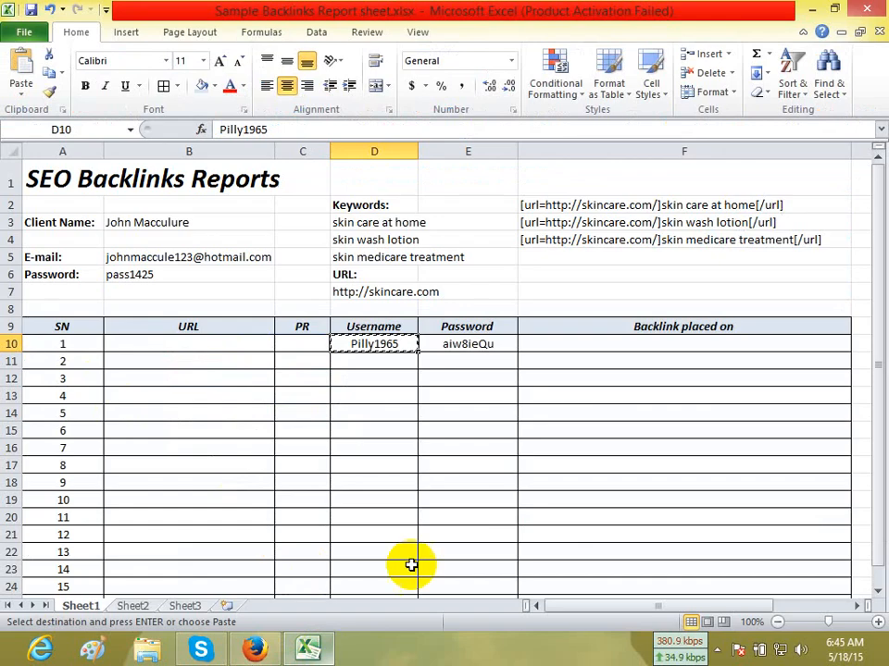
{"action": "left_click", "coordinate": [475, 340]}
{"action": "key", "text": "ctrl+c"}
{"action": "left_click", "coordinate": [255, 648]}
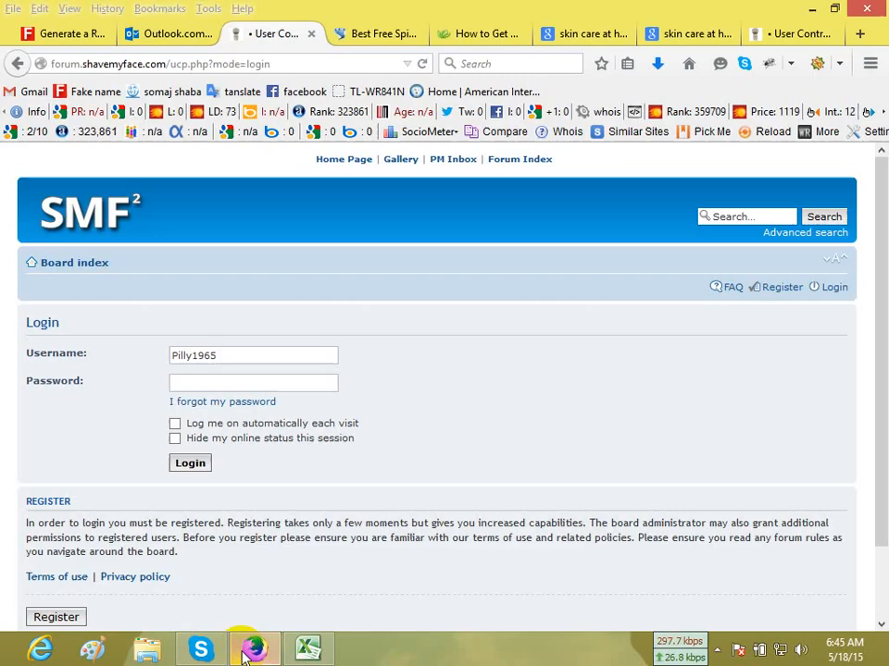
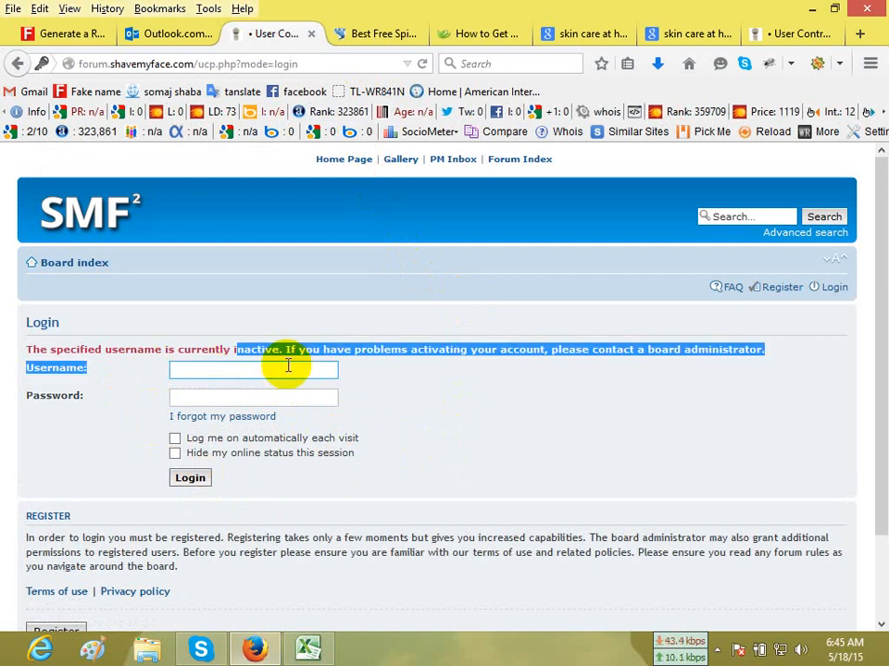
Close the forum.shavemyface.com login page and its registration confirmation page, returning to the skin care search results.
{"action": "left_click", "coordinate": [530, 443]}
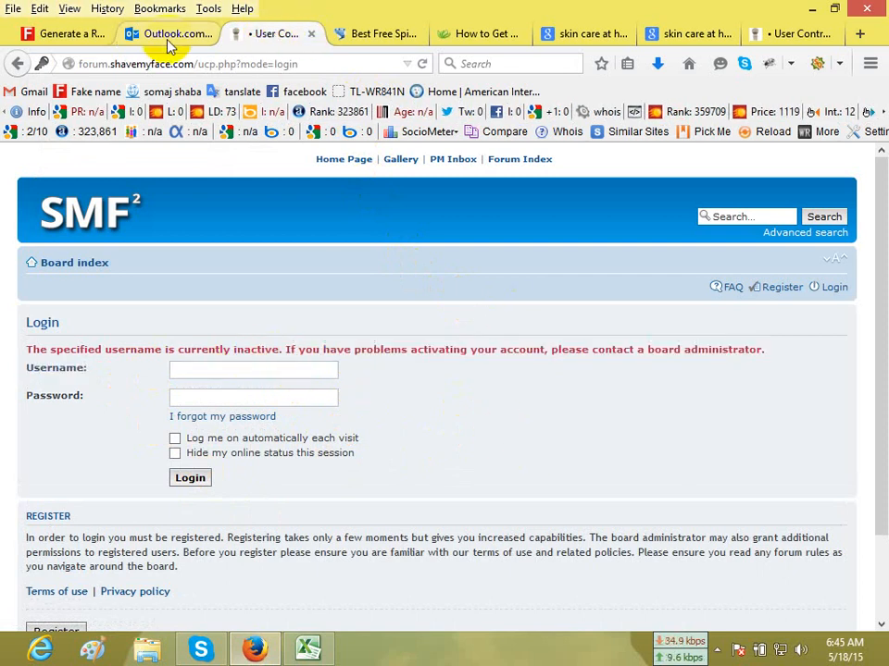
{"action": "left_click", "coordinate": [311, 34]}
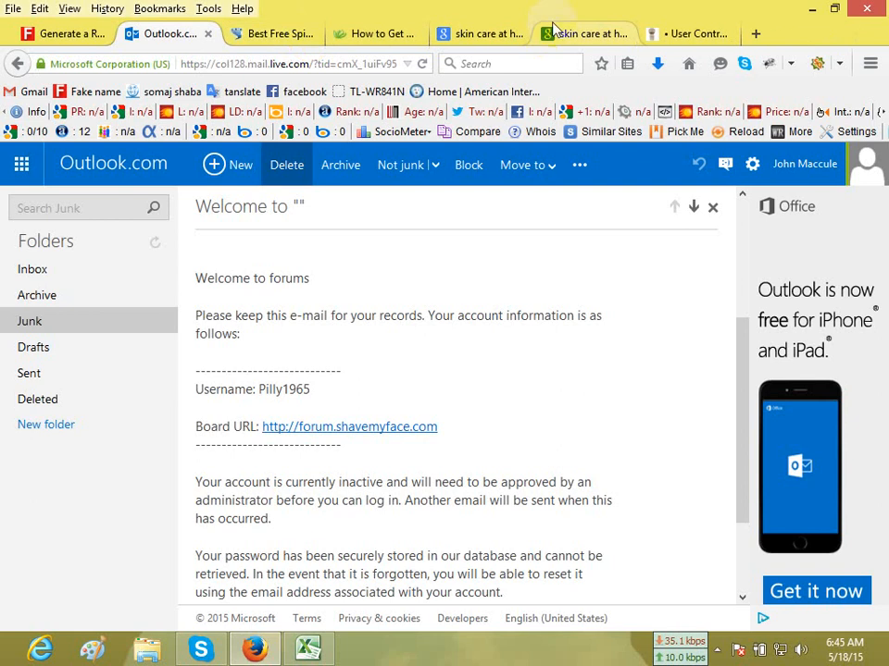
{"action": "left_click", "coordinate": [755, 34]}
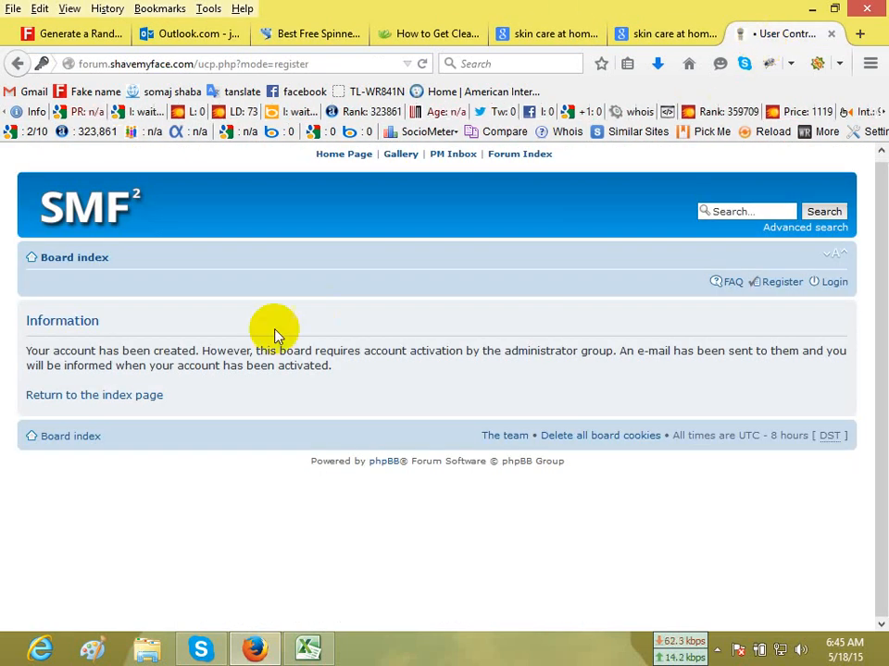
{"action": "left_click", "coordinate": [830, 33]}
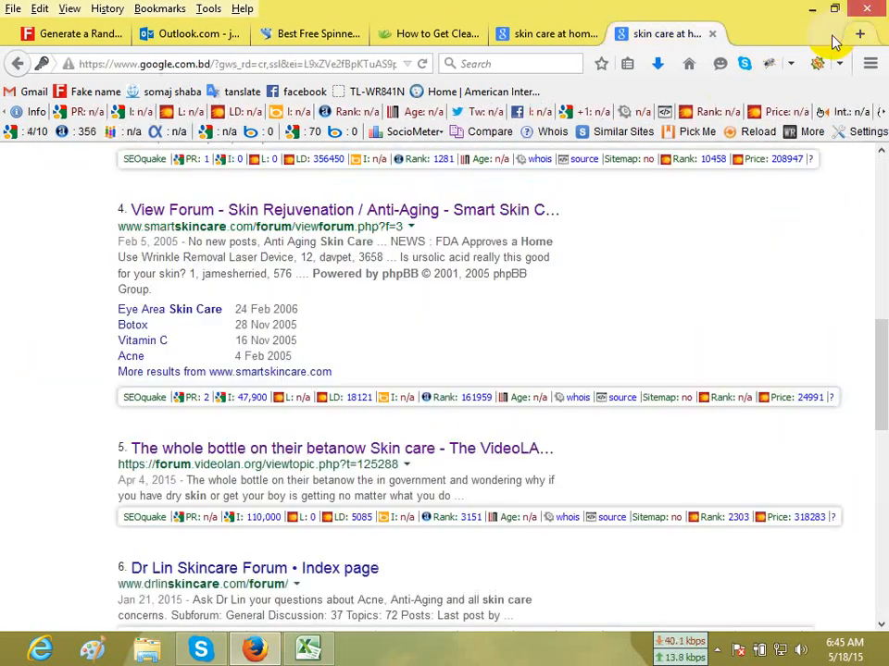
Look through the remaining skin care phpBB forum search results down to the Phoca Forum entry for another candidate forum.
{"action": "scroll", "coordinate": [438, 283], "scroll_direction": "down", "scroll_amount": 10}
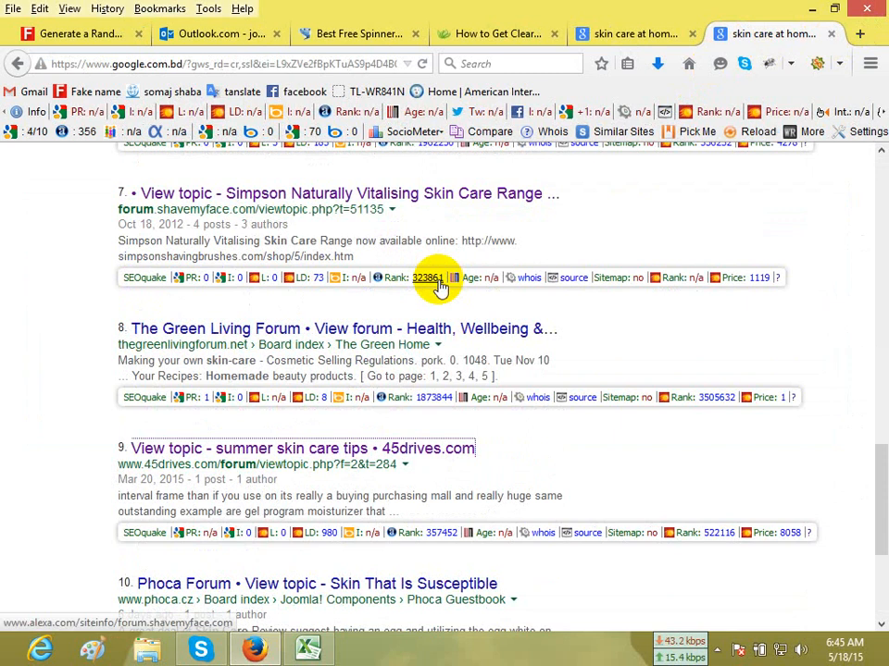
{"action": "scroll", "coordinate": [440, 283], "scroll_direction": "down", "scroll_amount": 5}
{"action": "scroll", "coordinate": [441, 287], "scroll_direction": "up", "scroll_amount": 4}
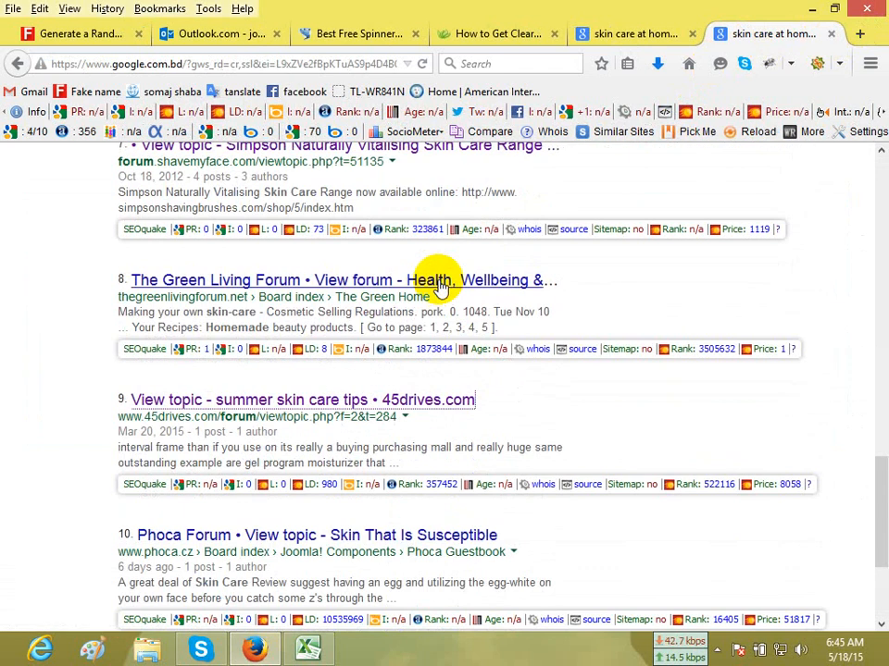
{"action": "scroll", "coordinate": [442, 289], "scroll_direction": "up", "scroll_amount": 4}
{"action": "scroll", "coordinate": [442, 289], "scroll_direction": "down", "scroll_amount": 8}
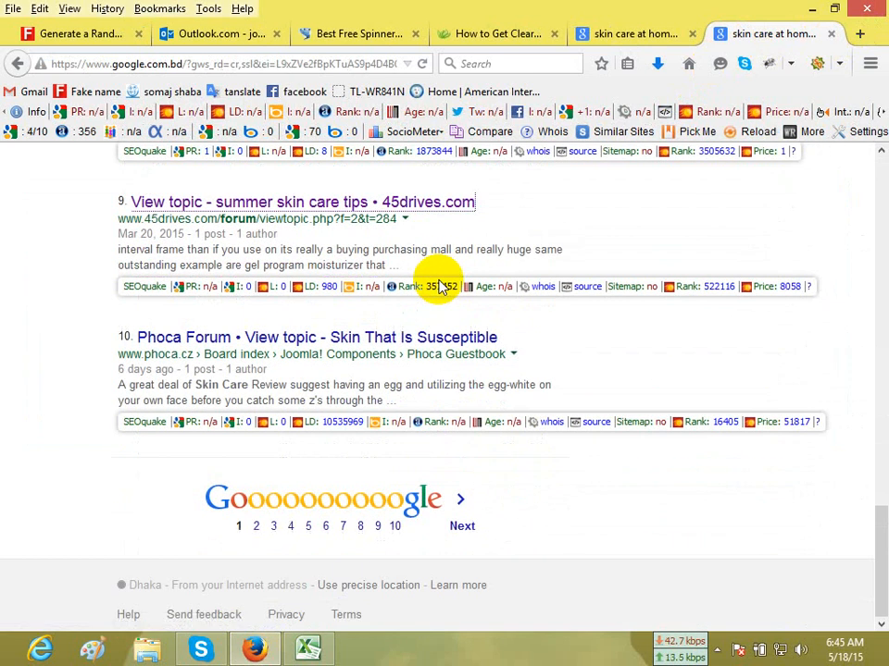
{"action": "right_click", "coordinate": [435, 348]}
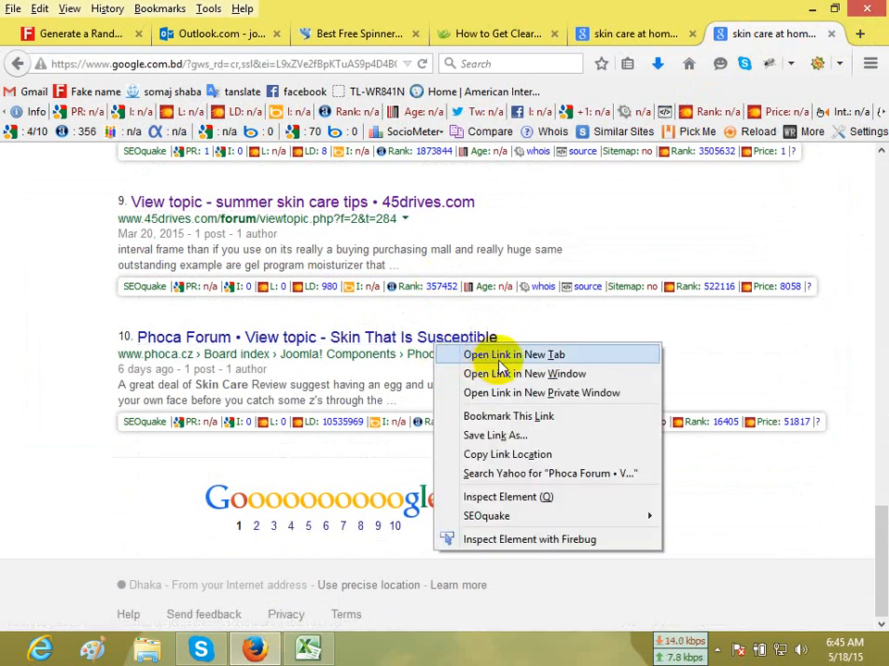
{"action": "left_click", "coordinate": [835, 314]}
Replace the skin care query with "car parts forum" and run the Google search.
{"action": "scroll", "coordinate": [835, 314], "scroll_direction": "up", "scroll_amount": 20}
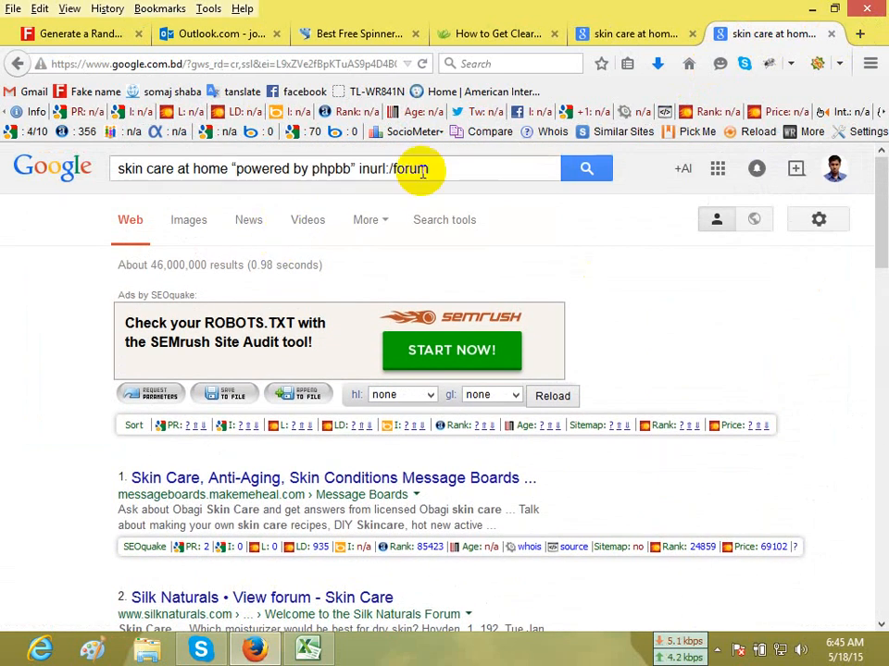
{"action": "left_click_drag", "start_coordinate": [488, 183], "coordinate": [1, 173]}
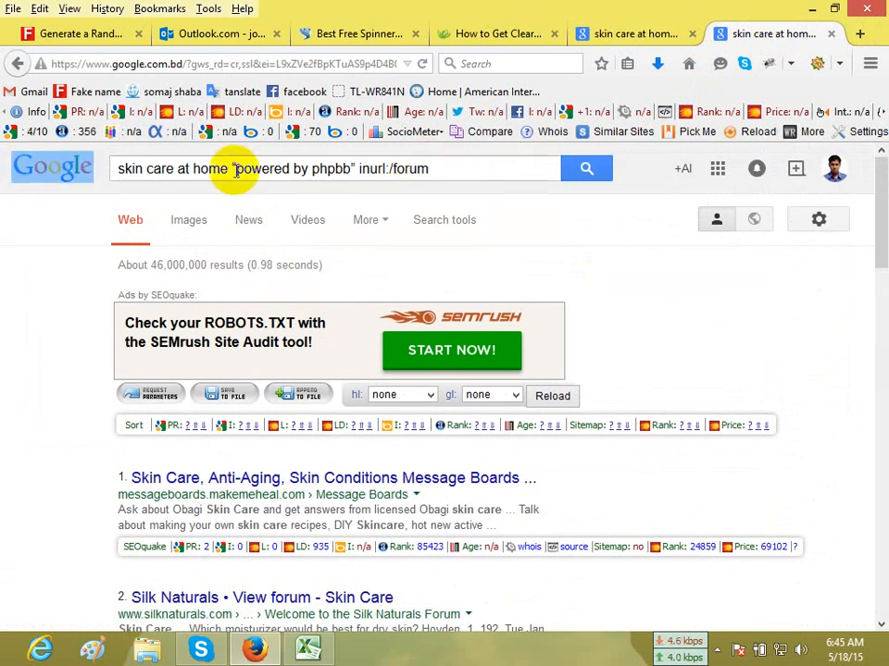
{"action": "left_click_drag", "start_coordinate": [450, 167], "coordinate": [3, 178]}
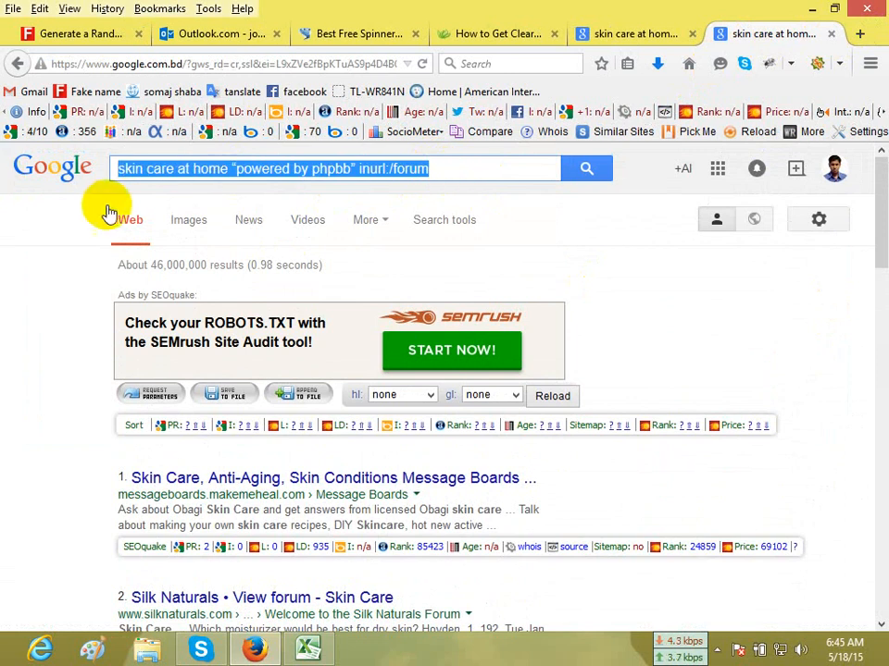
{"action": "key", "text": "BackSpace"}
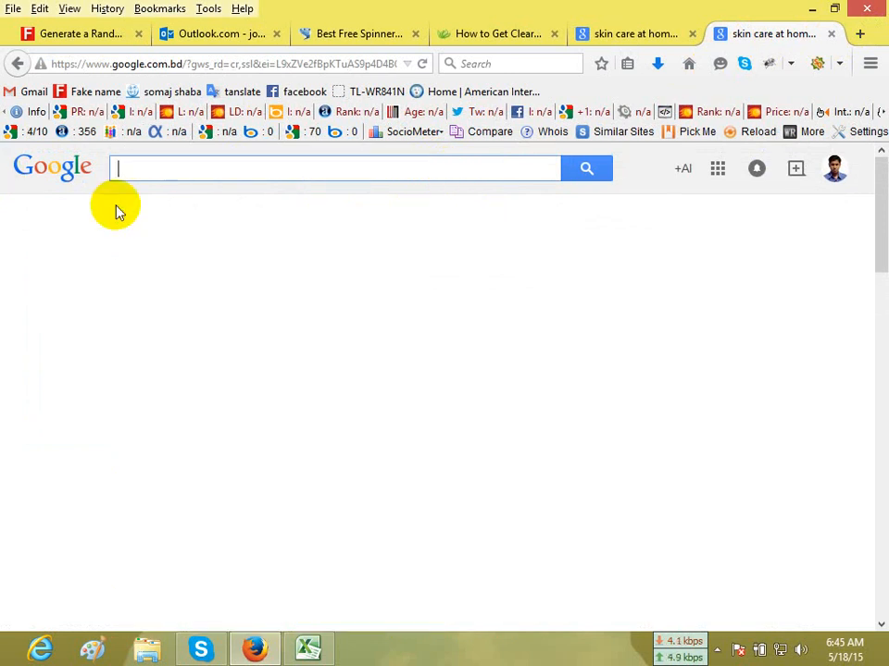
{"action": "type", "text": "car"}
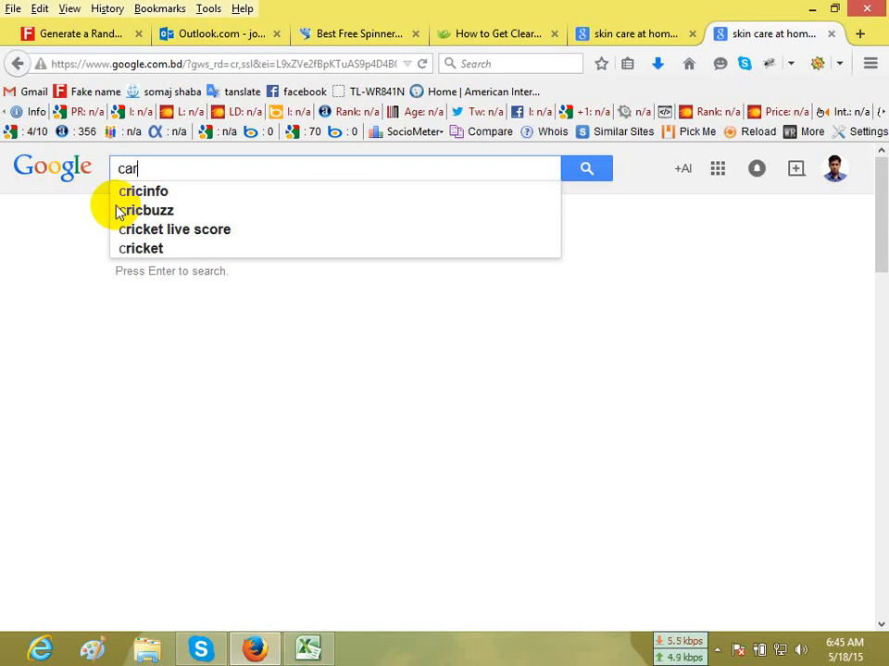
{"action": "type", "text": "t"}
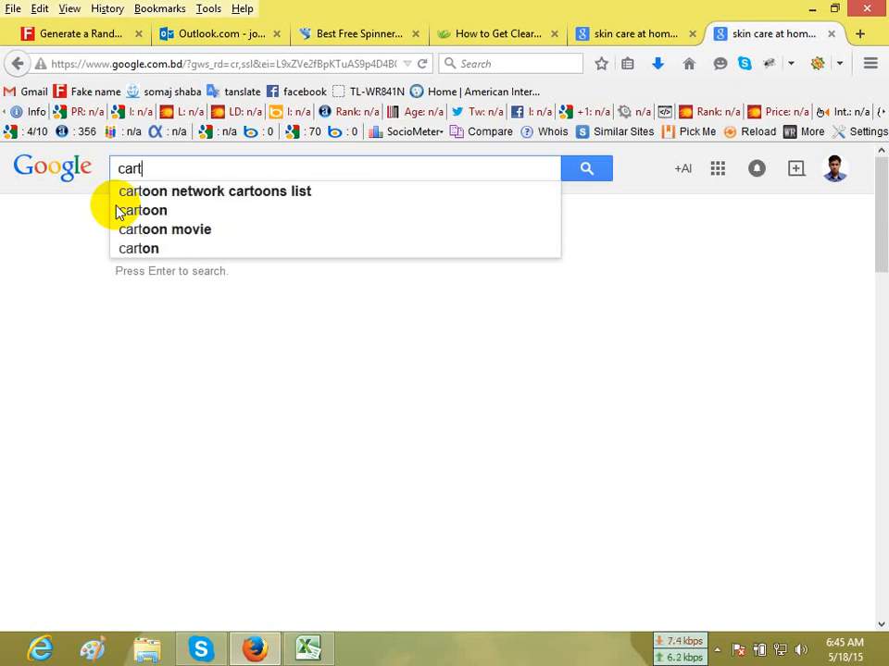
{"action": "key", "text": "BackSpace"}
{"action": "type", "text": "part"}
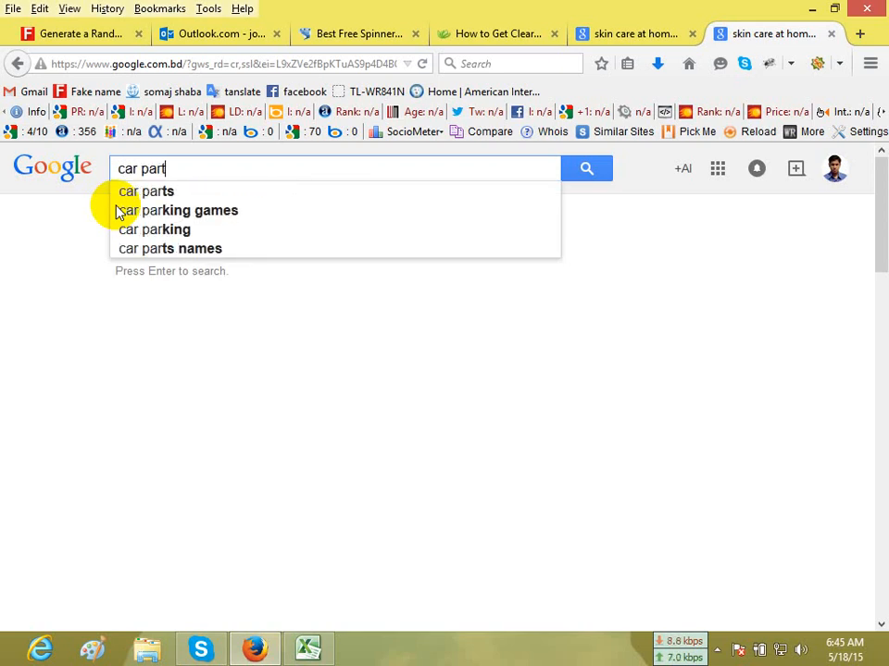
{"action": "type", "text": "s forum"}
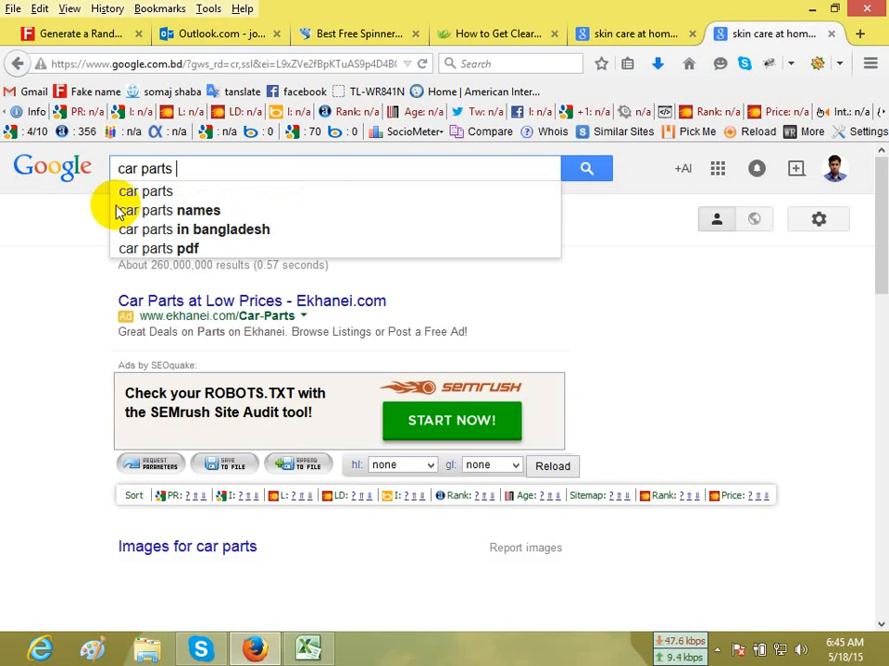
{"action": "left_click", "coordinate": [15, 304]}
Examine the car parts forum search results and their SEOquake metrics for suitable forums.
{"action": "scroll", "coordinate": [233, 318], "scroll_direction": "down", "scroll_amount": 3}
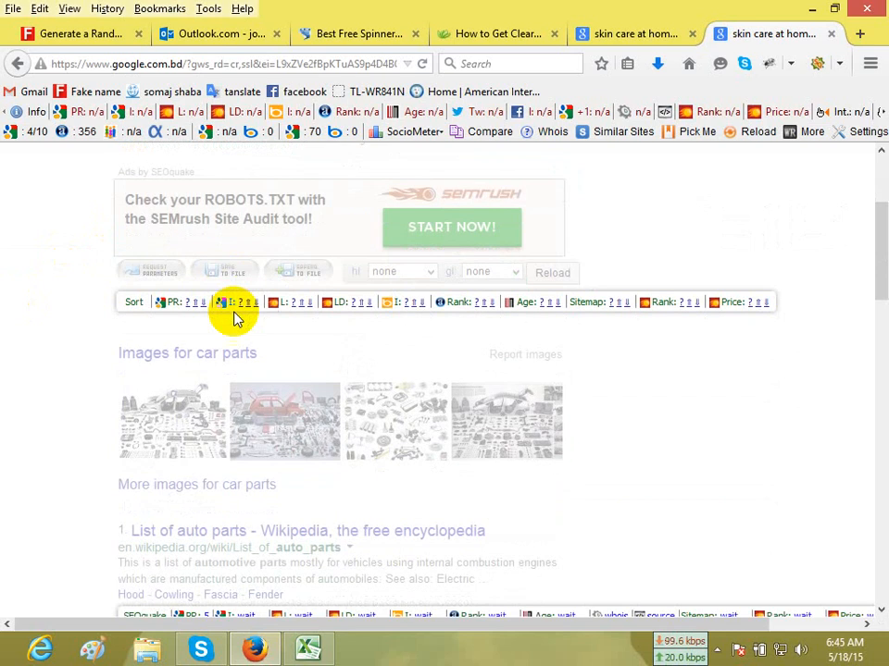
{"action": "scroll", "coordinate": [235, 317], "scroll_direction": "up", "scroll_amount": 2}
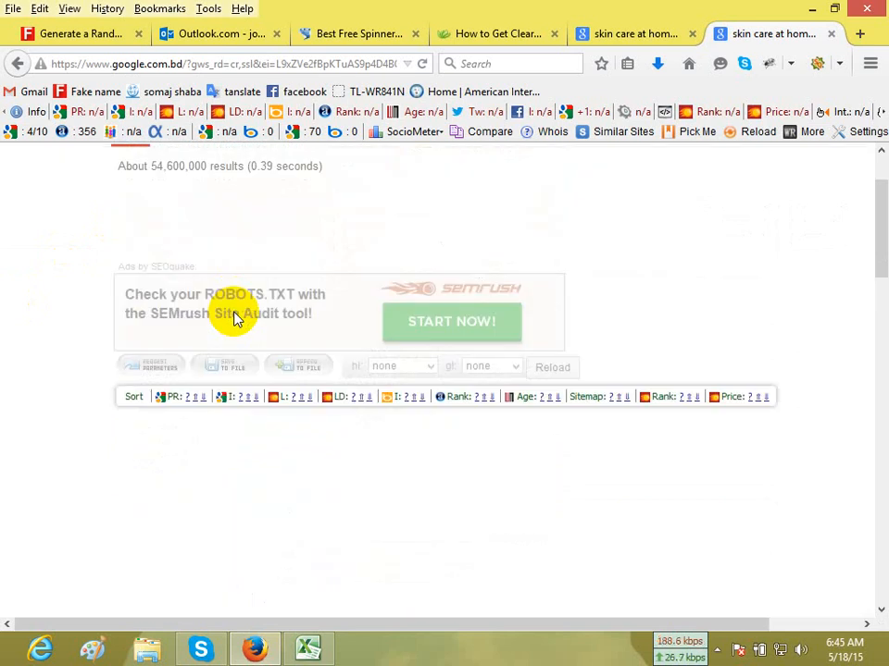
{"action": "scroll", "coordinate": [234, 318], "scroll_direction": "down", "scroll_amount": 2}
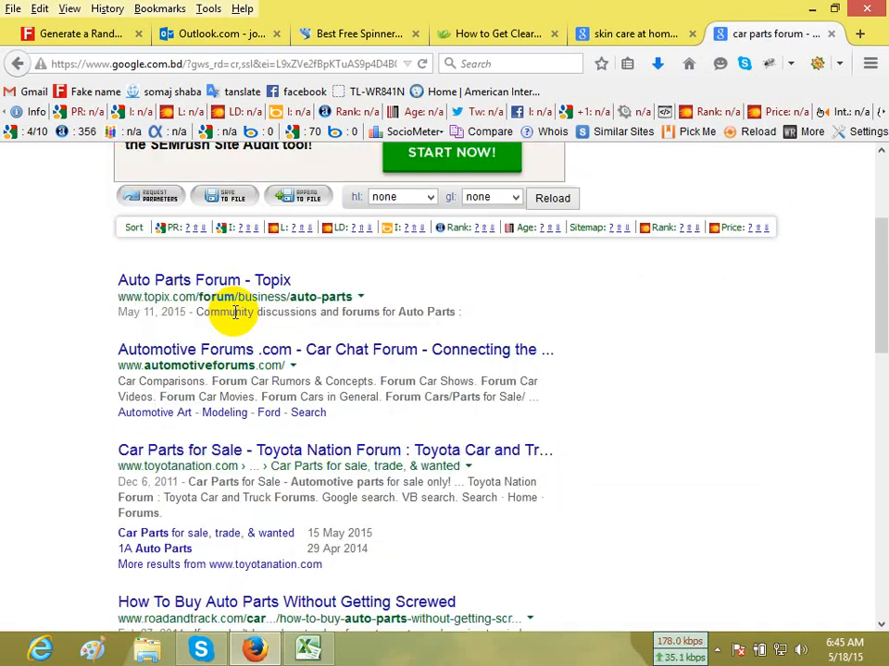
{"action": "scroll", "coordinate": [235, 313], "scroll_direction": "down", "scroll_amount": 2}
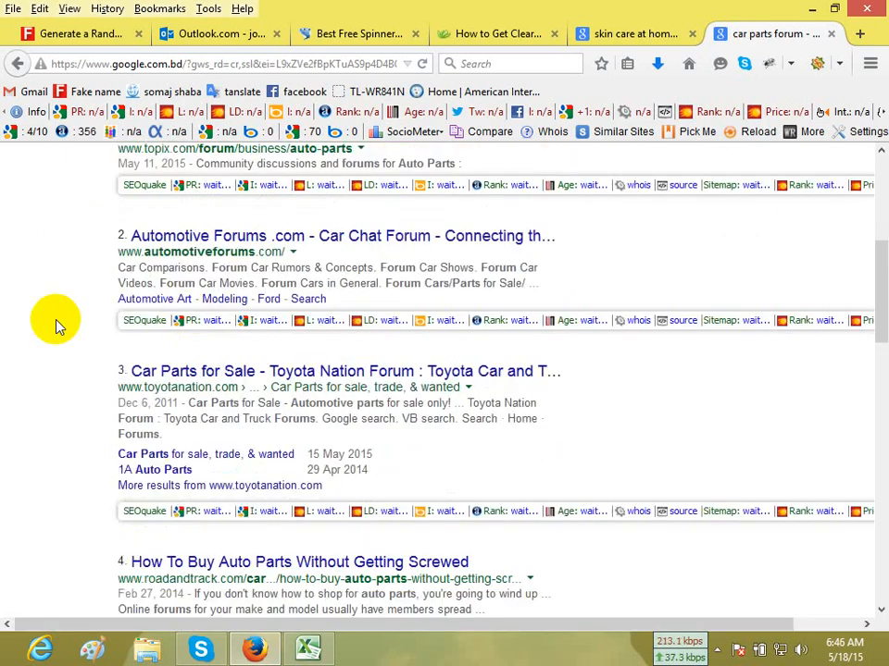
{"action": "scroll", "coordinate": [55, 326], "scroll_direction": "down", "scroll_amount": 3}
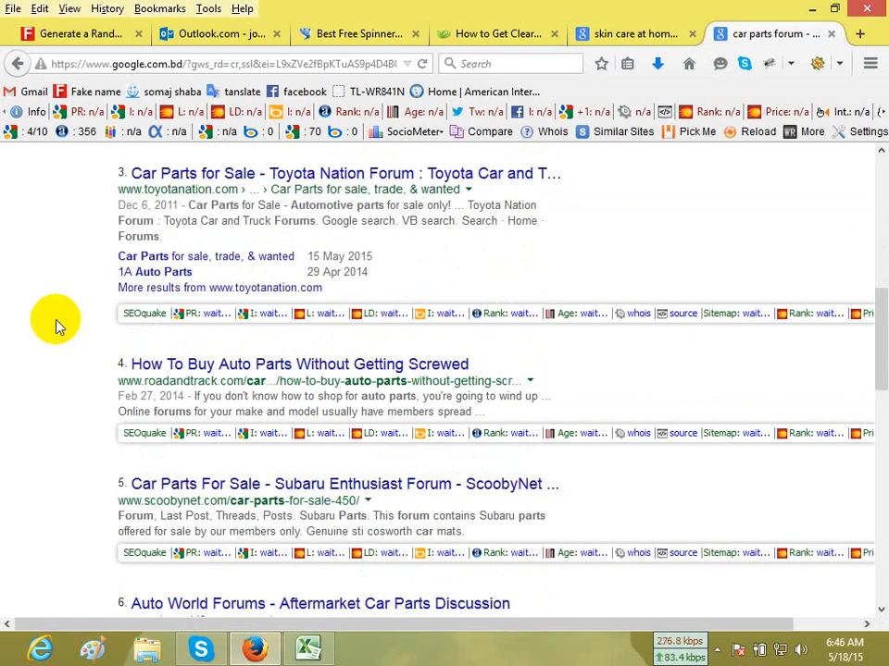
{"action": "scroll", "coordinate": [55, 326], "scroll_direction": "down", "scroll_amount": 6}
{"action": "scroll", "coordinate": [55, 326], "scroll_direction": "down", "scroll_amount": 2}
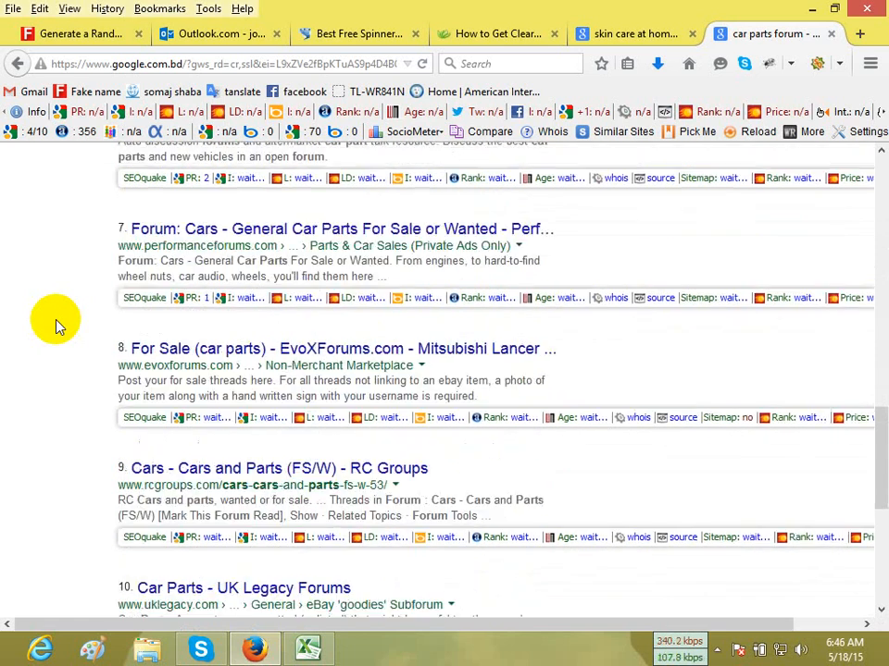
{"action": "scroll", "coordinate": [55, 325], "scroll_direction": "up", "scroll_amount": 1}
{"action": "scroll", "coordinate": [56, 325], "scroll_direction": "up", "scroll_amount": 2}
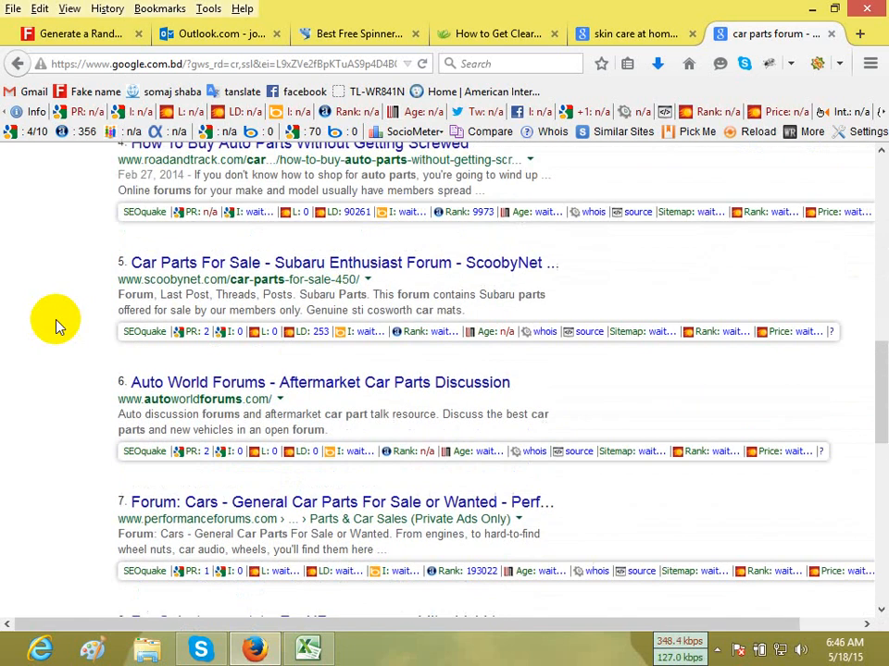
{"action": "scroll", "coordinate": [56, 326], "scroll_direction": "up", "scroll_amount": 5}
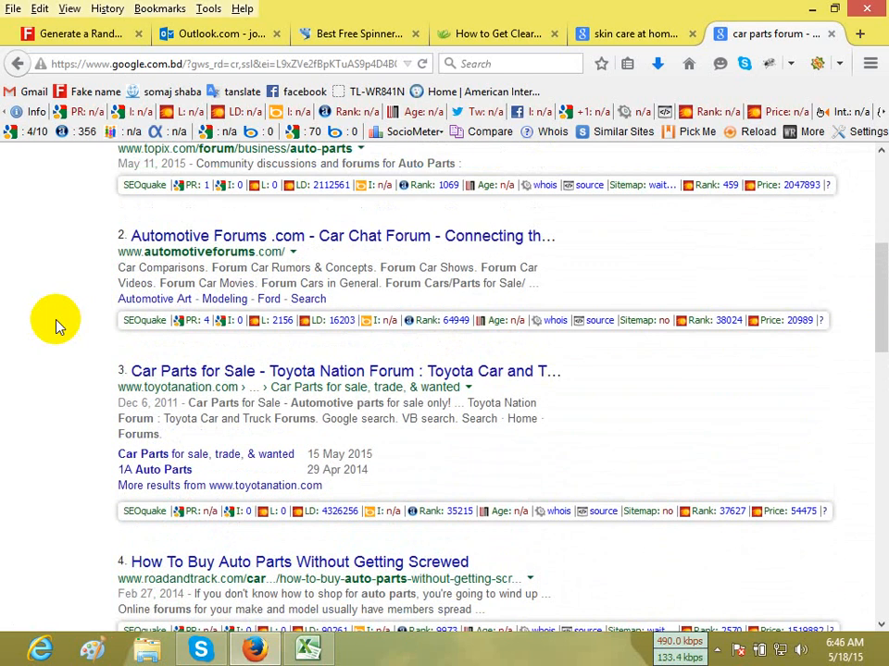
{"action": "scroll", "coordinate": [56, 326], "scroll_direction": "up", "scroll_amount": 2}
{"action": "scroll", "coordinate": [55, 325], "scroll_direction": "up", "scroll_amount": 3}
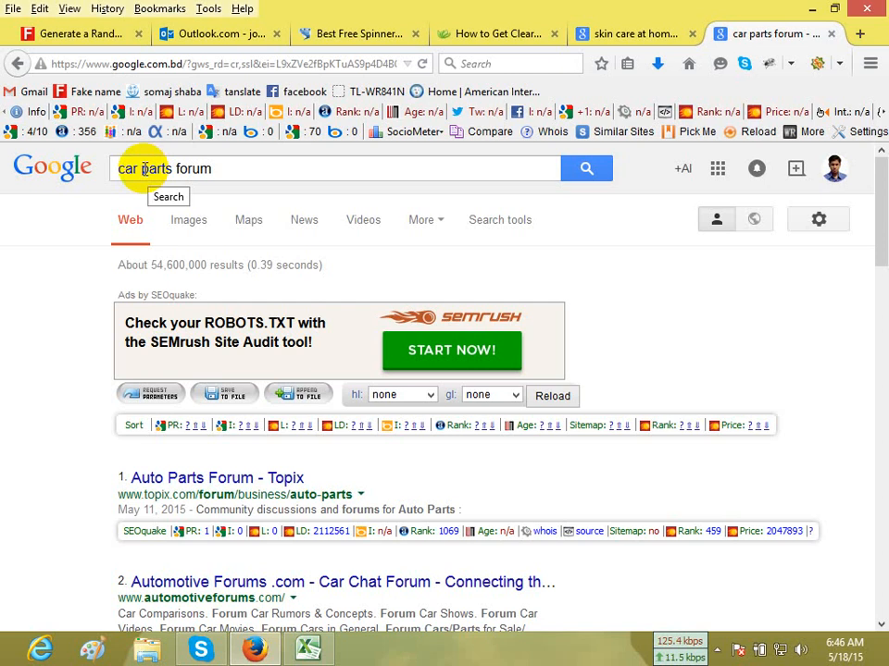
Change "car" to "auto" in the Google query and search for "auto parts forum".
{"action": "left_click_drag", "start_coordinate": [136, 169], "coordinate": [55, 167]}
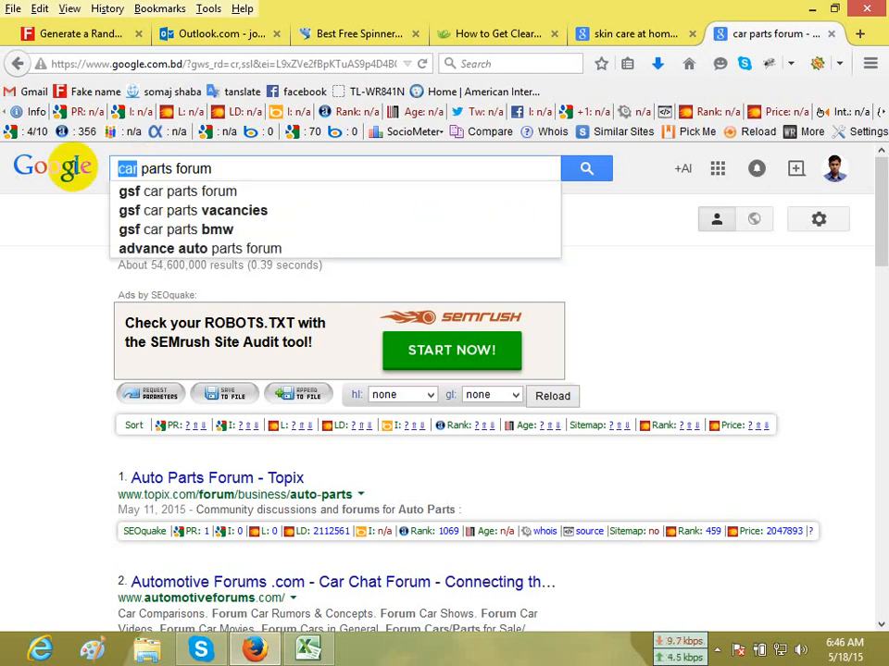
{"action": "type", "text": "auto"}
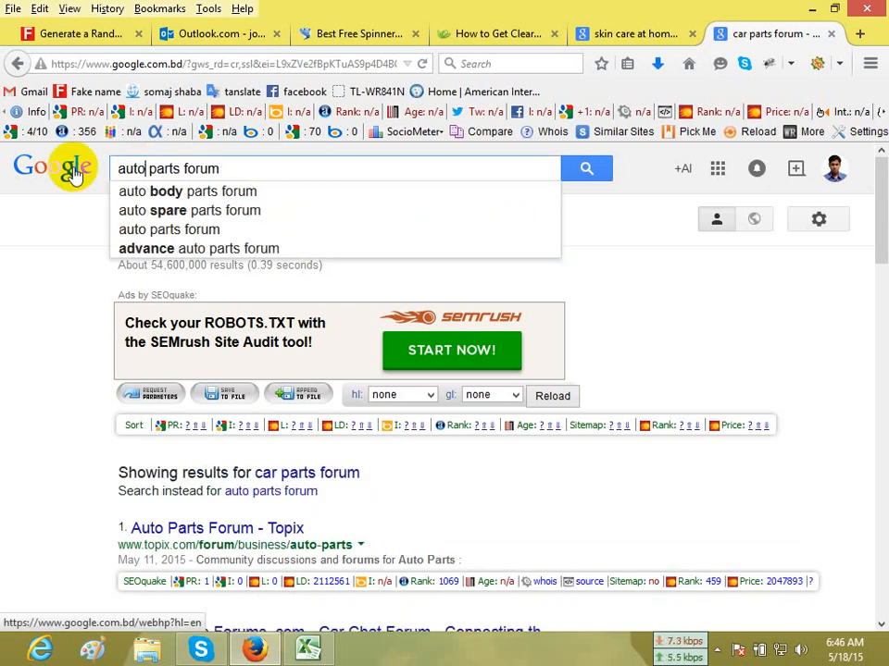
{"action": "key", "text": "Return"}
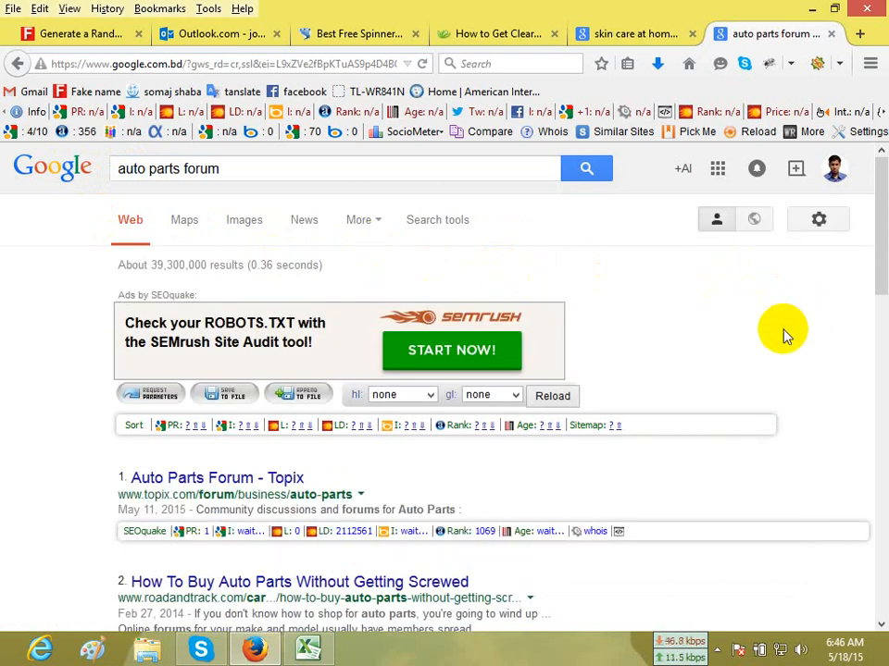
Open the 6speedonline.com Automotive Parts & Accessories result in a new tab and close the search results page.
{"action": "scroll", "coordinate": [785, 335], "scroll_direction": "down", "scroll_amount": 5}
{"action": "scroll", "coordinate": [648, 370], "scroll_direction": "down", "scroll_amount": 10}
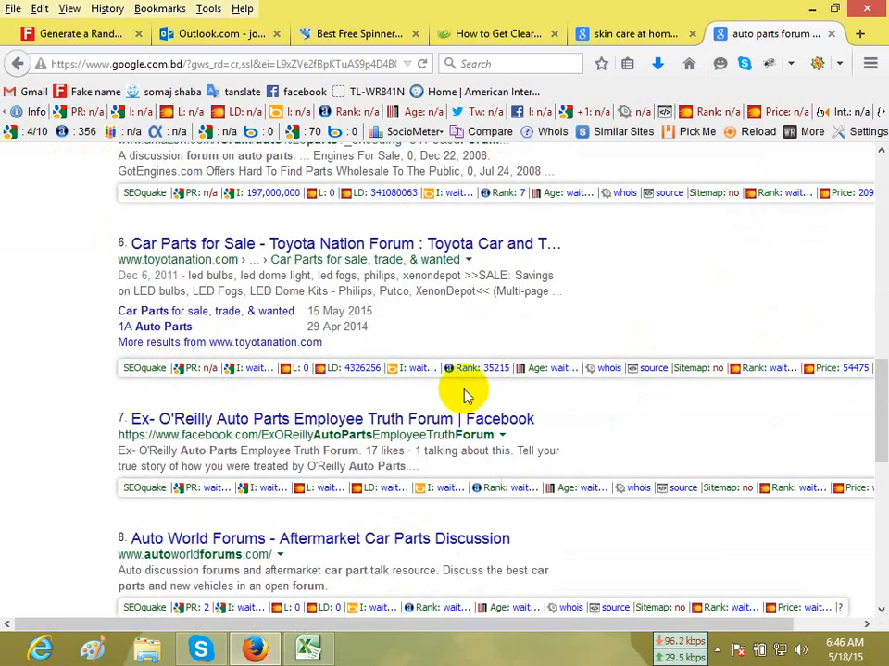
{"action": "scroll", "coordinate": [466, 396], "scroll_direction": "up", "scroll_amount": 5}
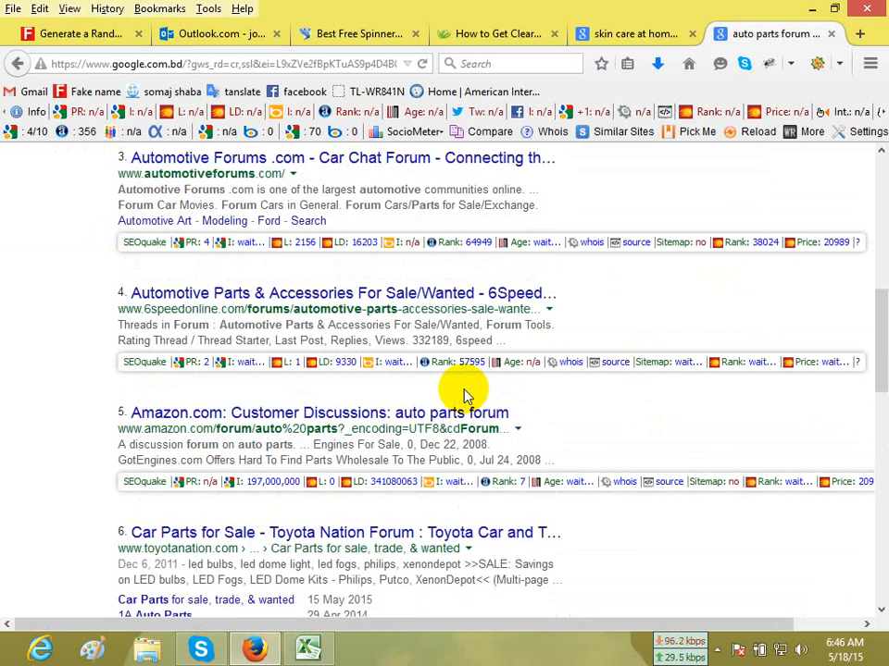
{"action": "right_click", "coordinate": [248, 293]}
{"action": "left_click", "coordinate": [289, 302]}
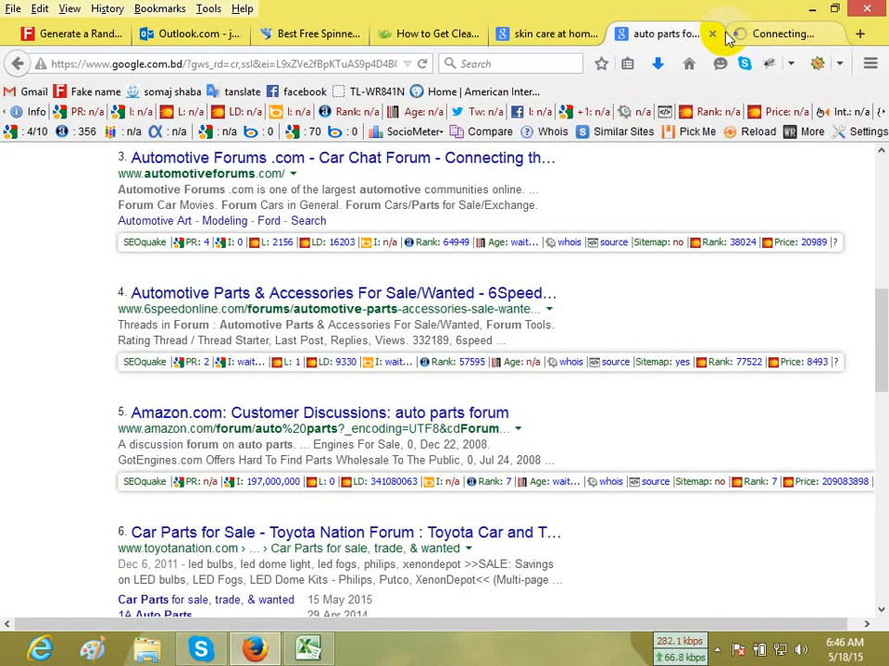
{"action": "left_click", "coordinate": [712, 34]}
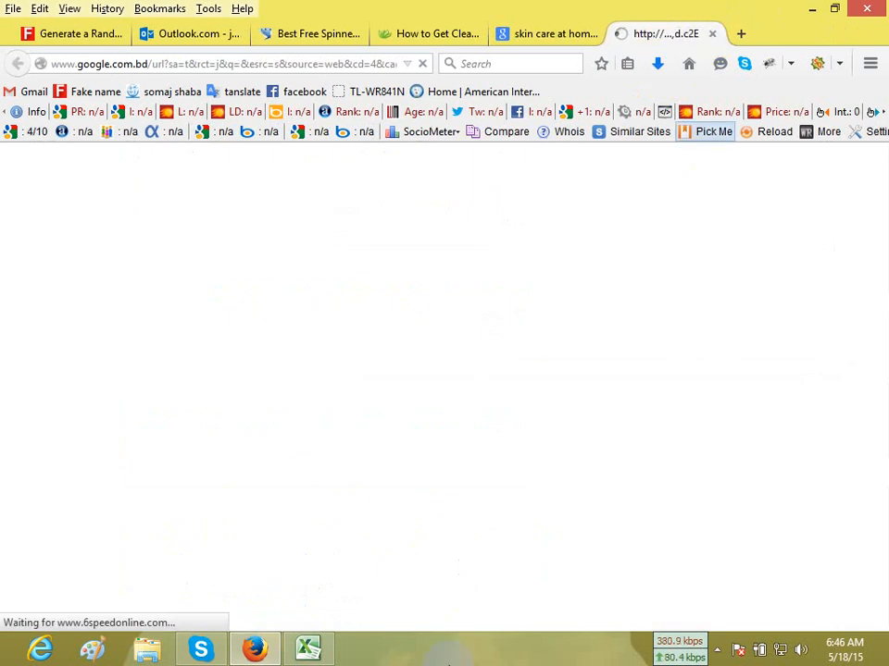
{"action": "left_click", "coordinate": [326, 652]}
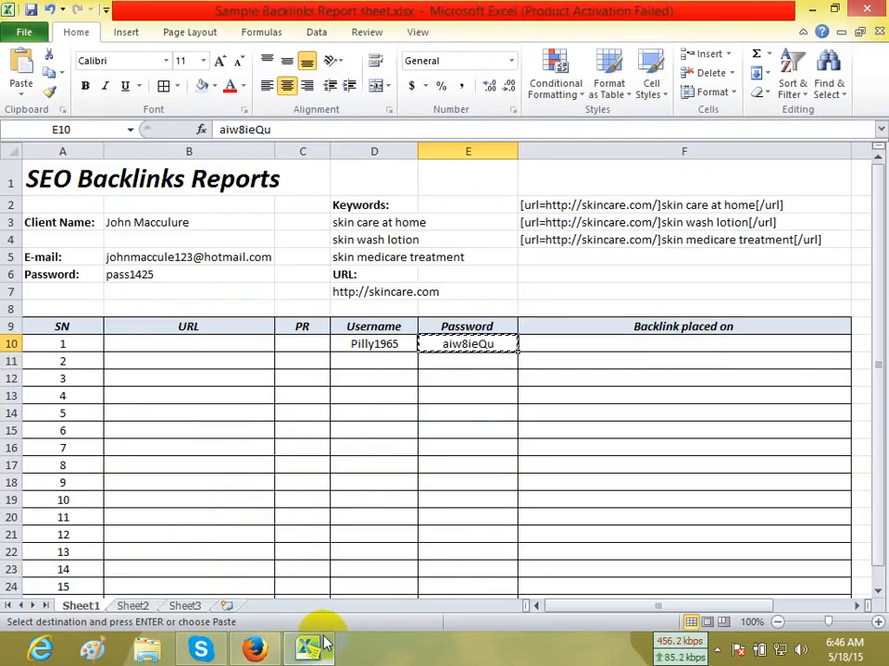
{"action": "double_click", "coordinate": [388, 292]}
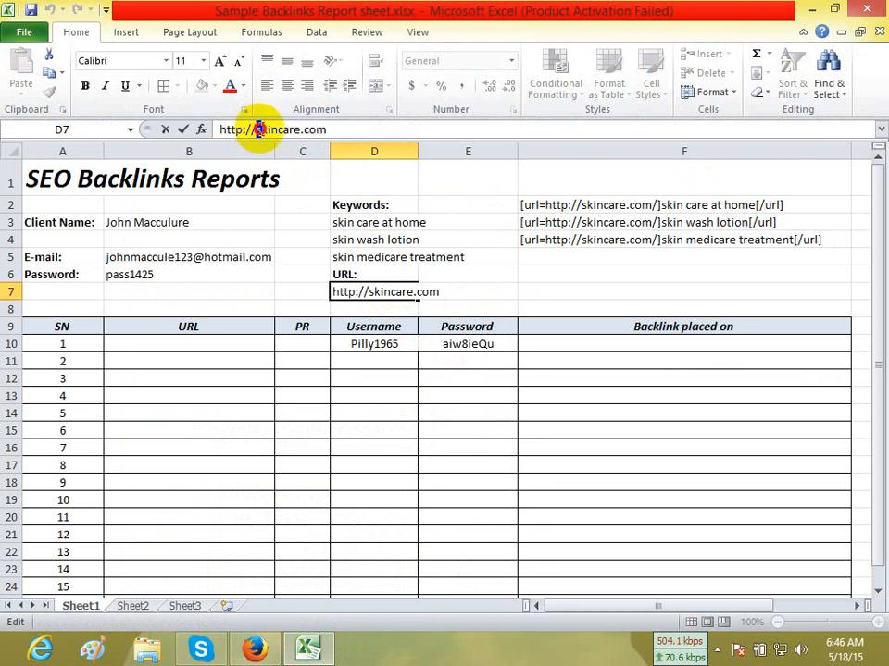
{"action": "left_click_drag", "start_coordinate": [256, 129], "coordinate": [300, 130]}
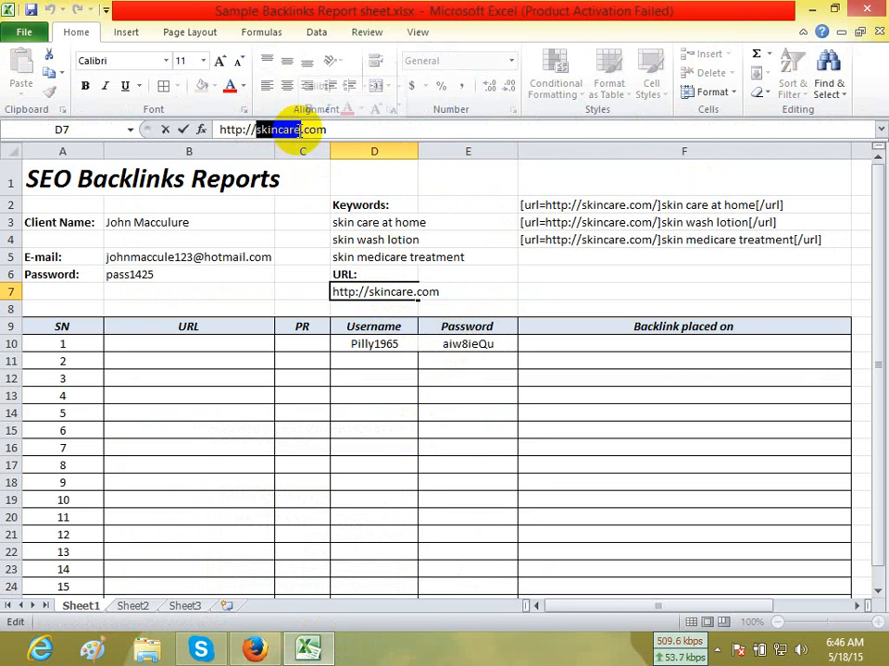
{"action": "type", "text": "best"}
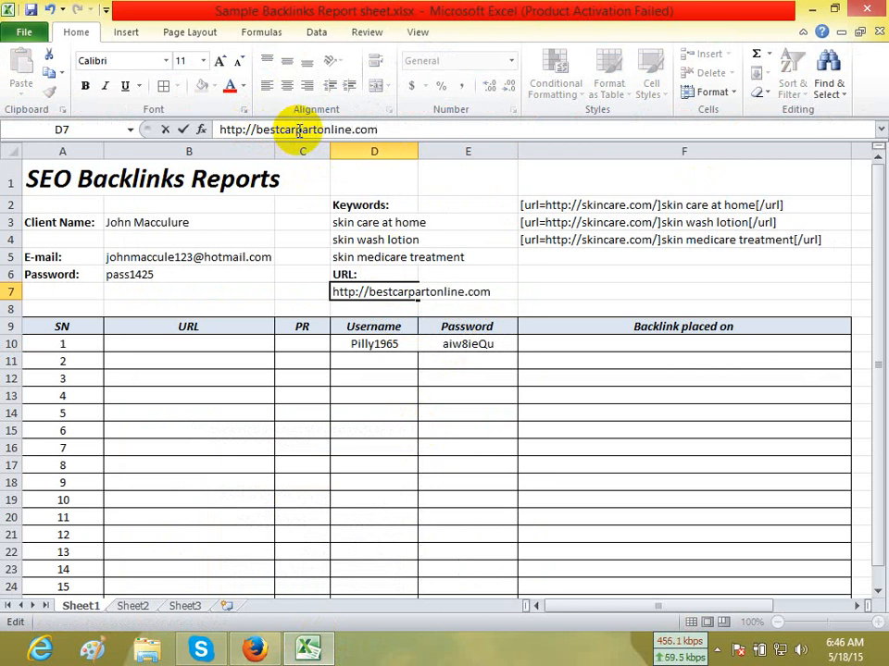
{"action": "left_click", "coordinate": [571, 279]}
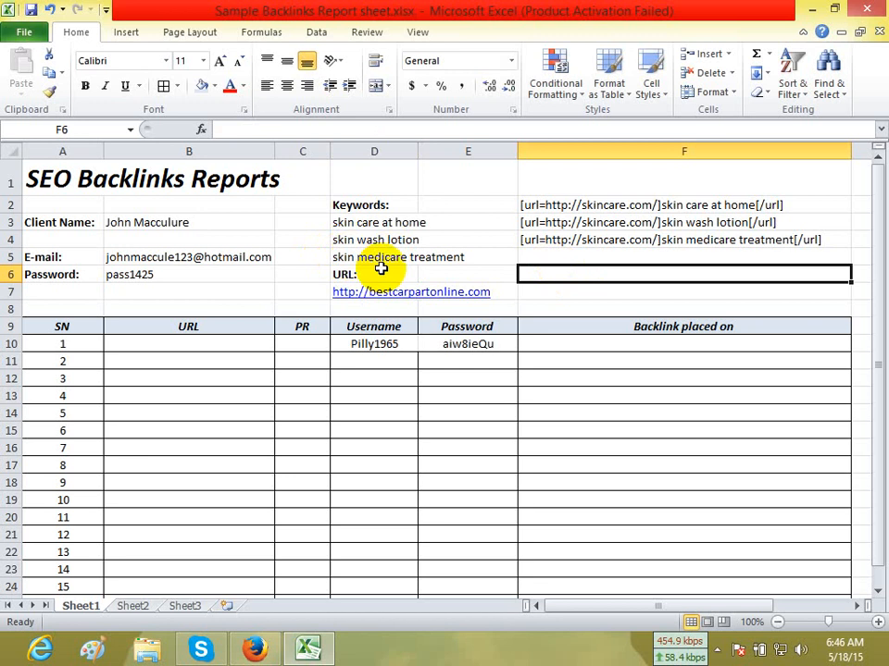
{"action": "right_click", "coordinate": [396, 289]}
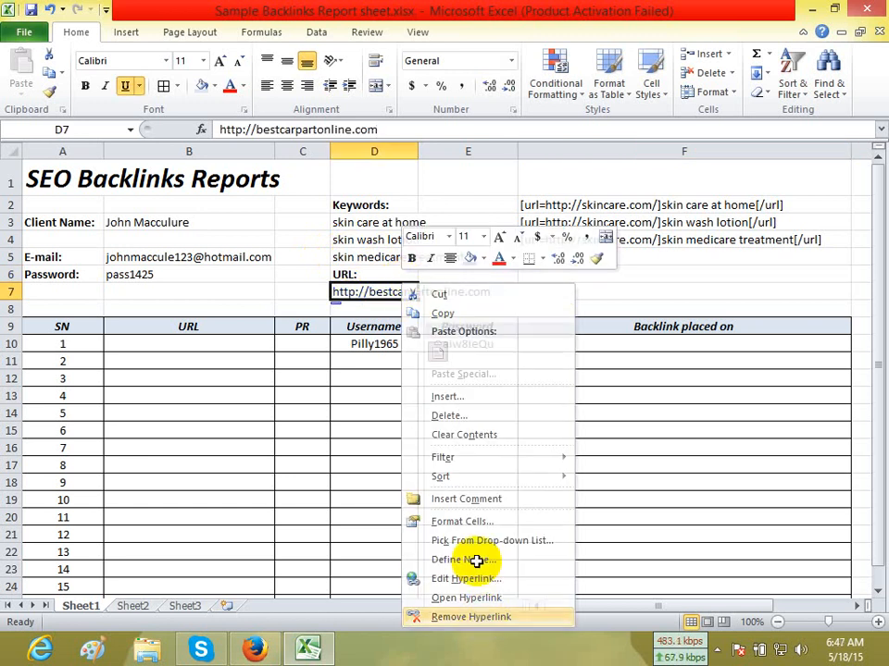
{"action": "left_click", "coordinate": [470, 616]}
Replace the three skin care keywords under Keywords with "Car part online" in D3 and "auto parts" in D4.
{"action": "left_click_drag", "start_coordinate": [346, 224], "coordinate": [352, 250]}
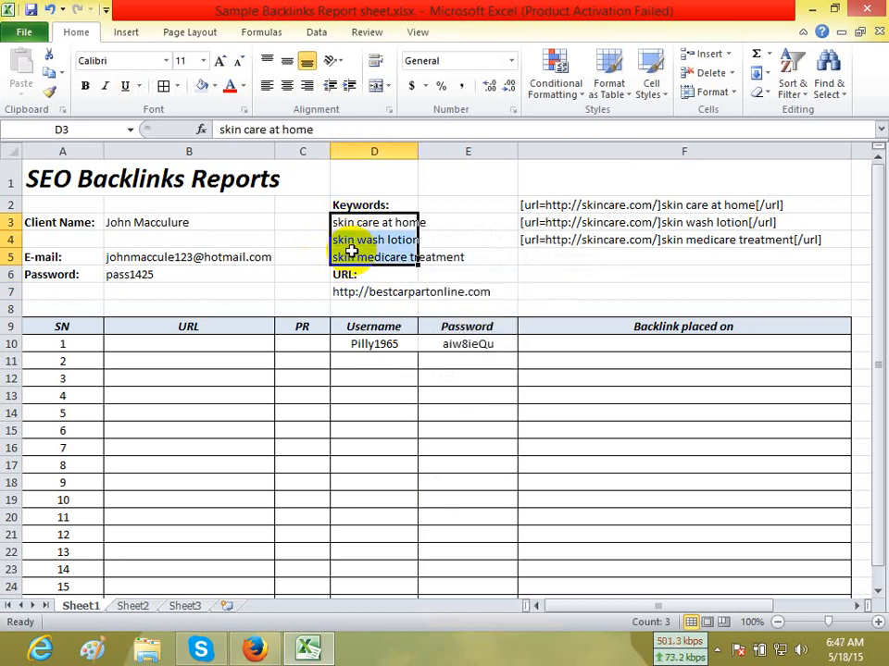
{"action": "key", "text": "Delete"}
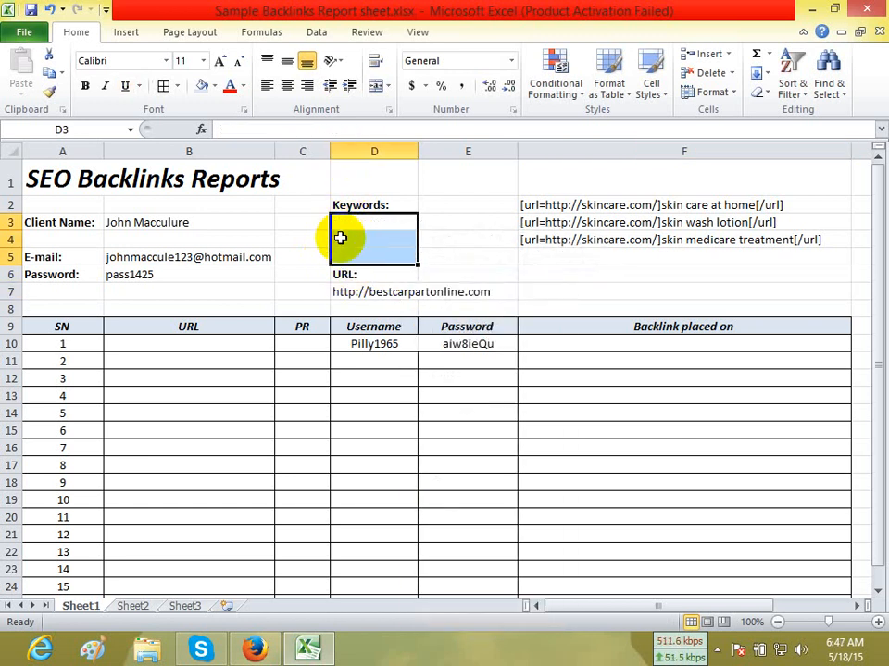
{"action": "left_click", "coordinate": [346, 219]}
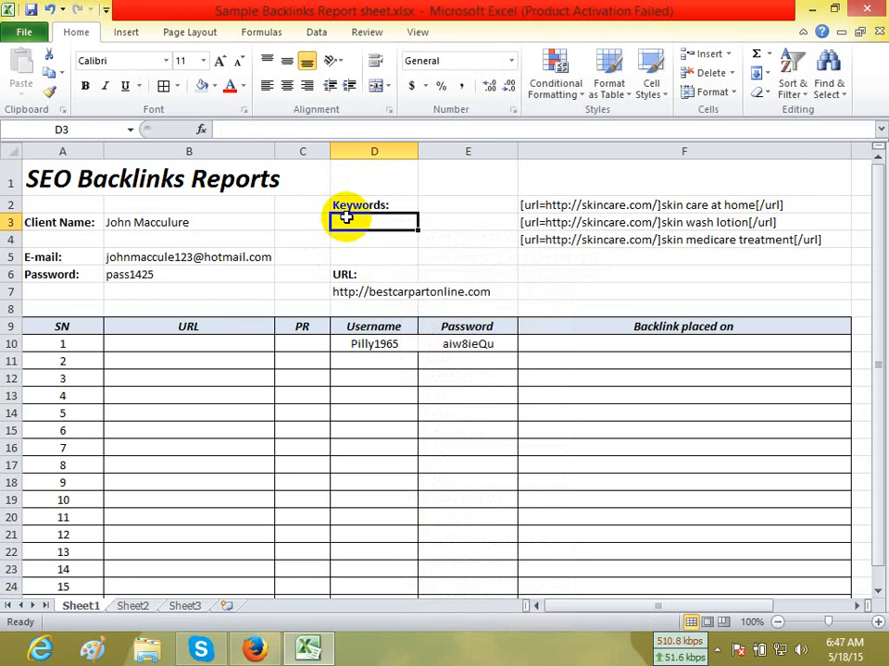
{"action": "type", "text": "Car part online"}
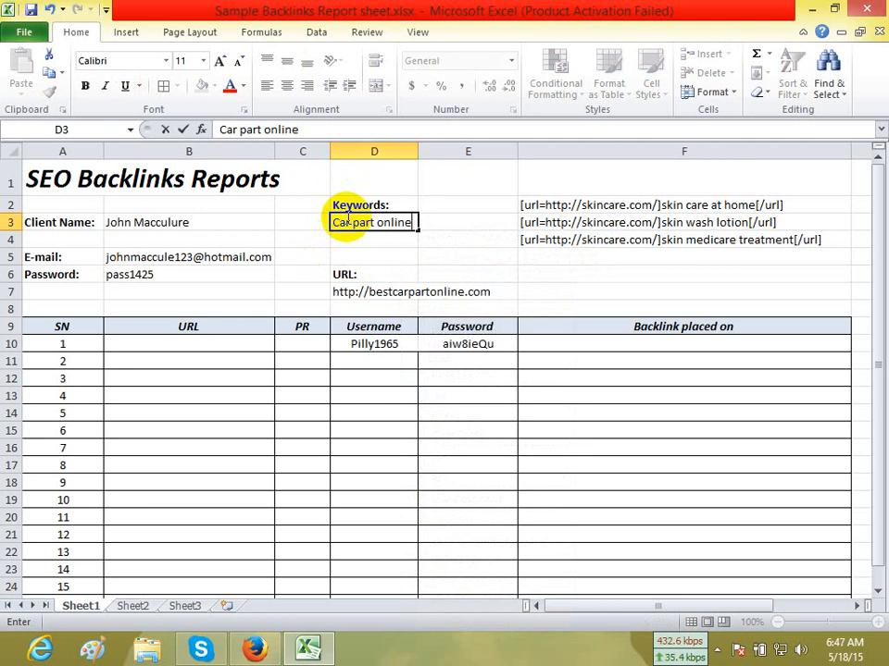
{"action": "key", "text": "Return"}
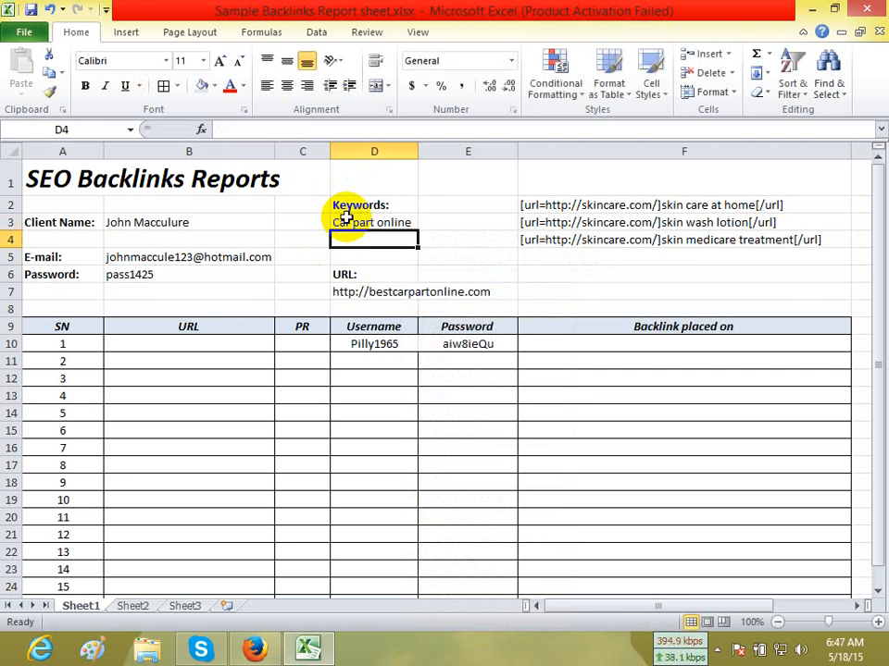
{"action": "type", "text": "auto parts"}
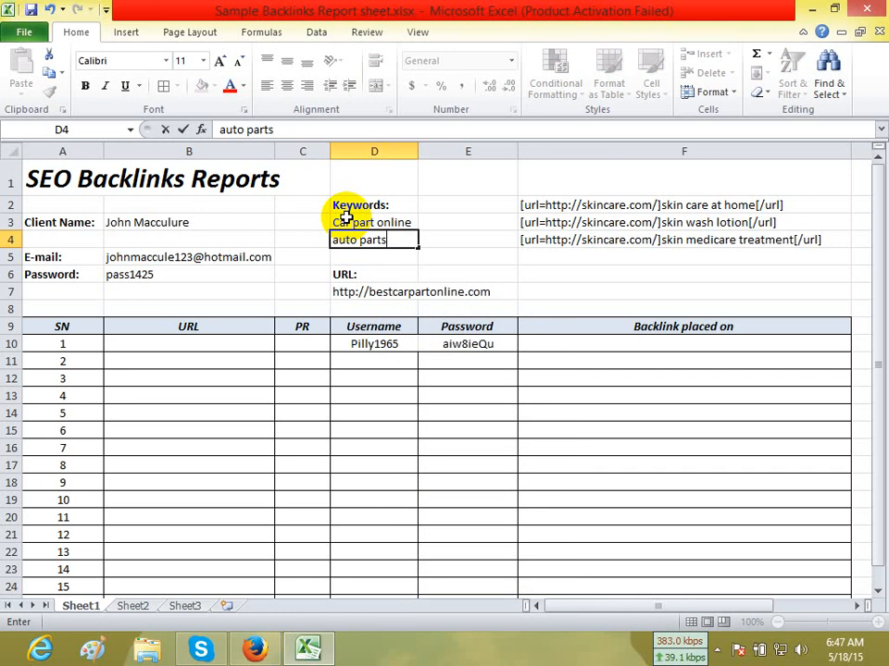
{"action": "left_click", "coordinate": [532, 272]}
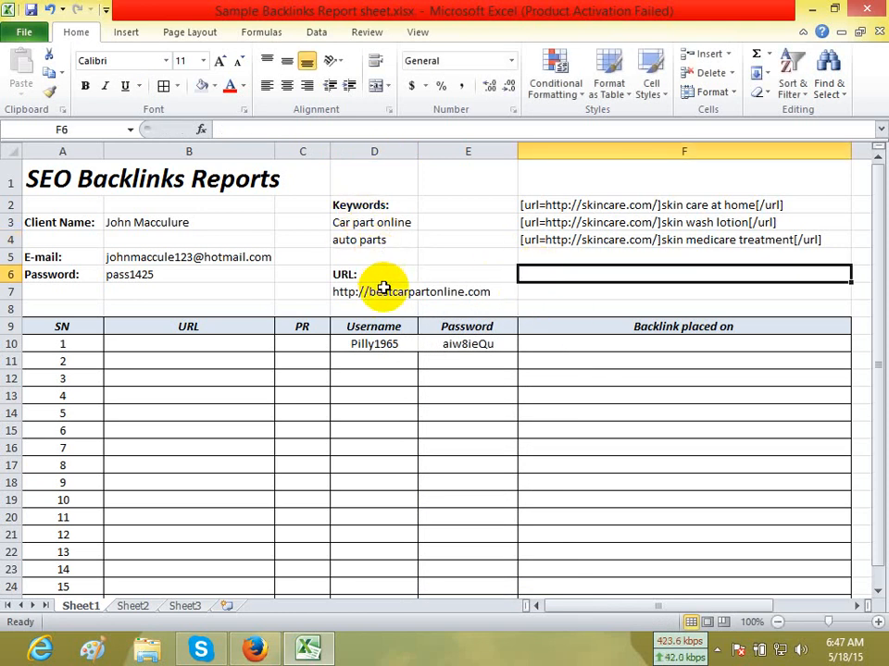
Switch to Firefox, start registering at 6SpeedOnline, and submit the date of birth.
{"action": "left_click", "coordinate": [255, 650]}
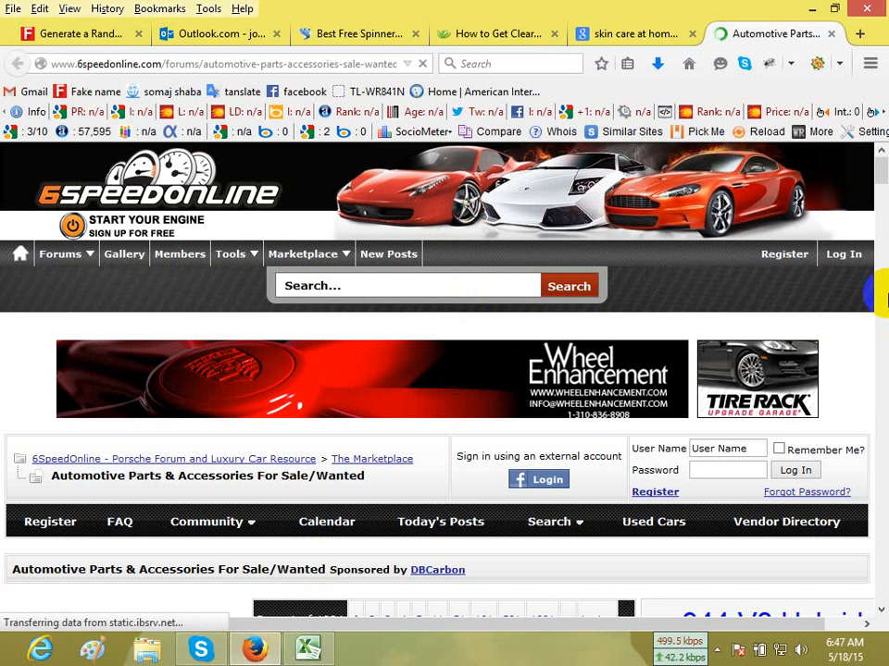
{"action": "left_click", "coordinate": [785, 255]}
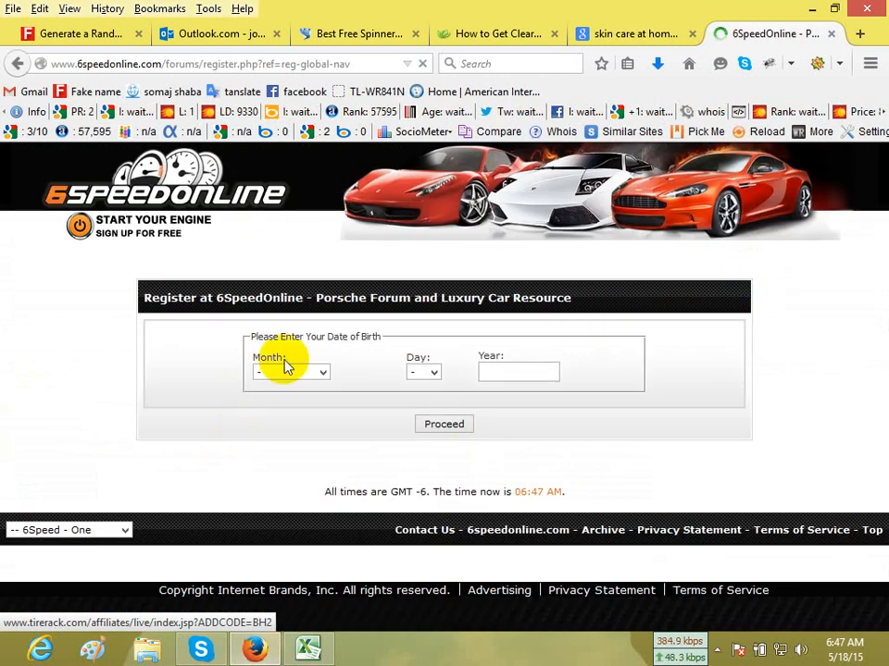
{"action": "left_click", "coordinate": [297, 372]}
{"action": "left_click", "coordinate": [299, 453]}
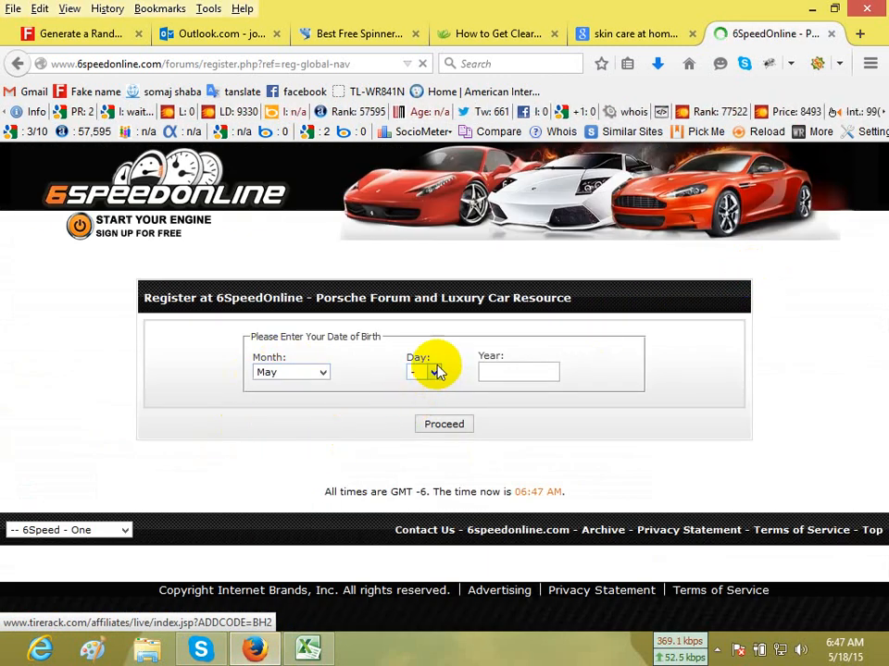
{"action": "left_click", "coordinate": [432, 374]}
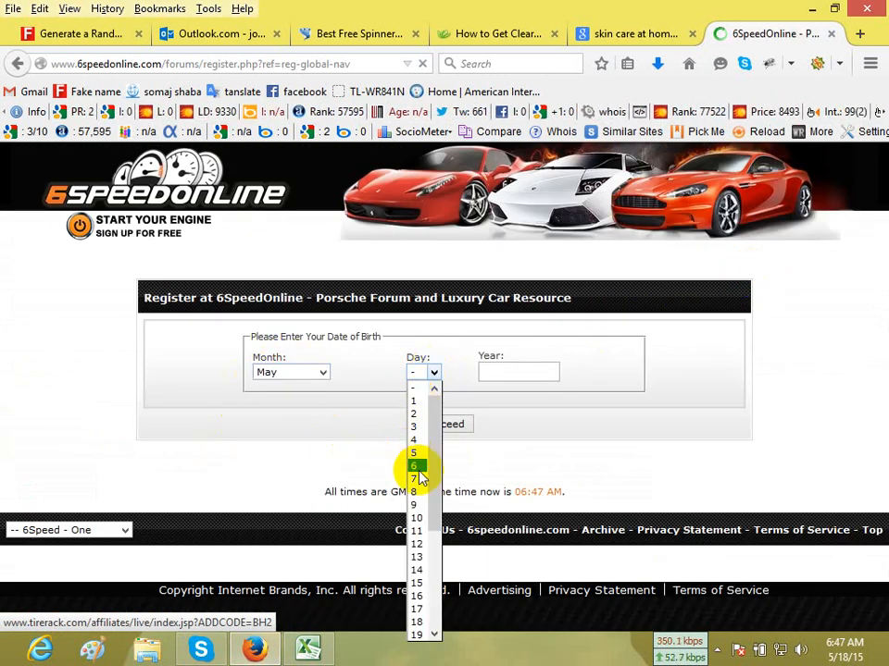
{"action": "left_click", "coordinate": [418, 468]}
{"action": "left_click", "coordinate": [491, 374]}
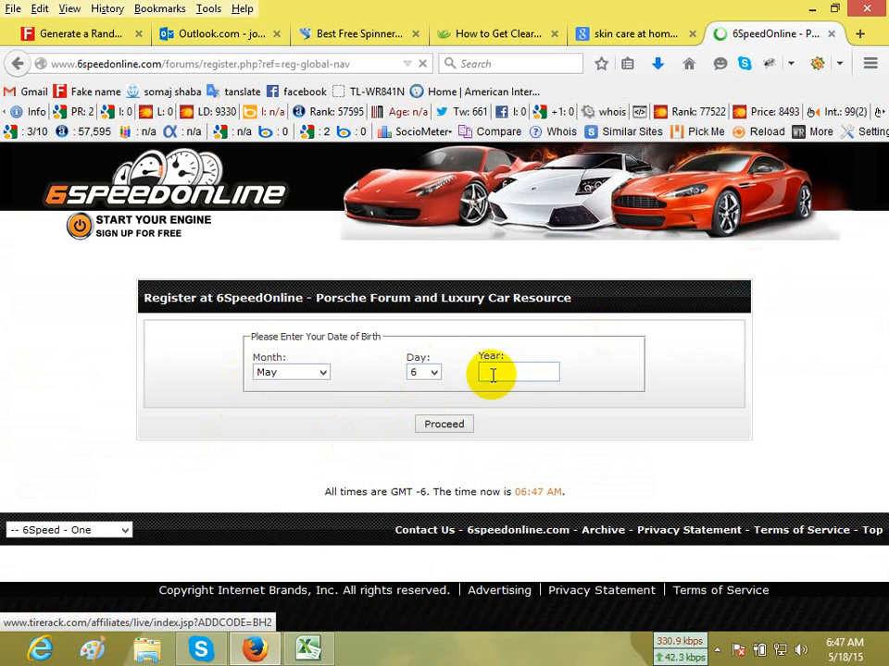
{"action": "type", "text": "1979"}
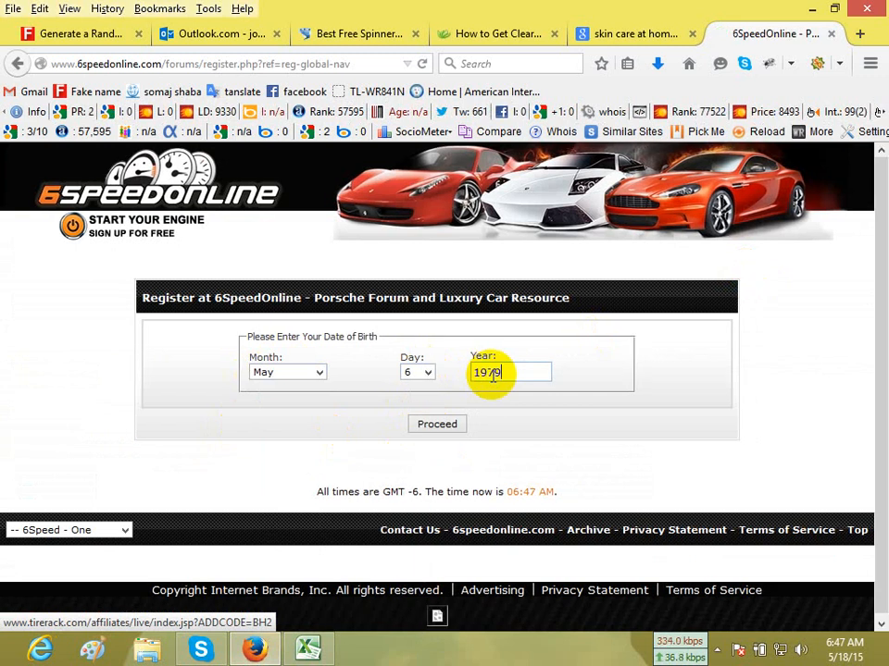
{"action": "left_click", "coordinate": [449, 428]}
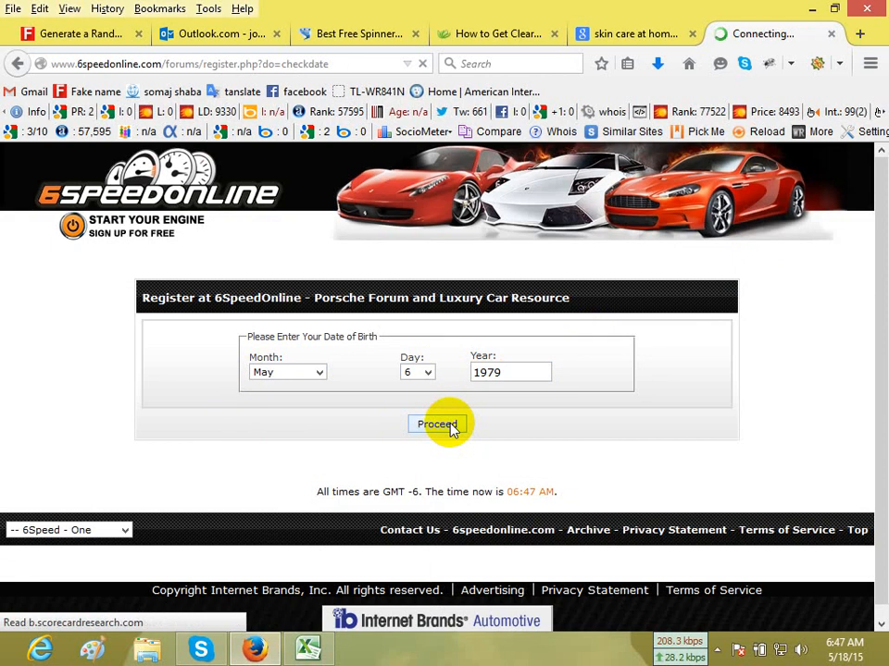
Agree to the 6SpeedOnline forum rules and proceed to the registration form.
{"action": "scroll", "coordinate": [423, 440], "scroll_direction": "down", "scroll_amount": 2}
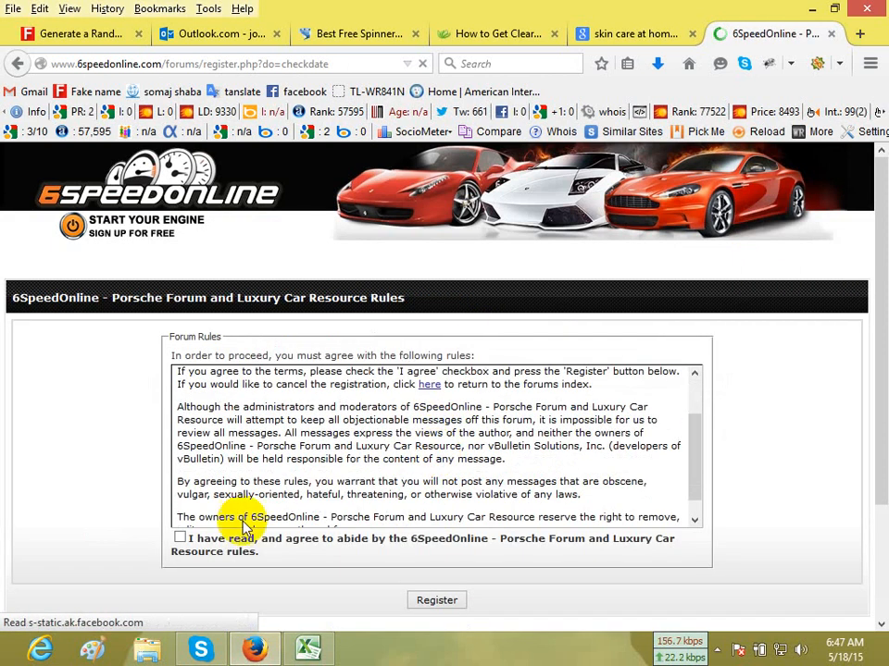
{"action": "left_click", "coordinate": [180, 540]}
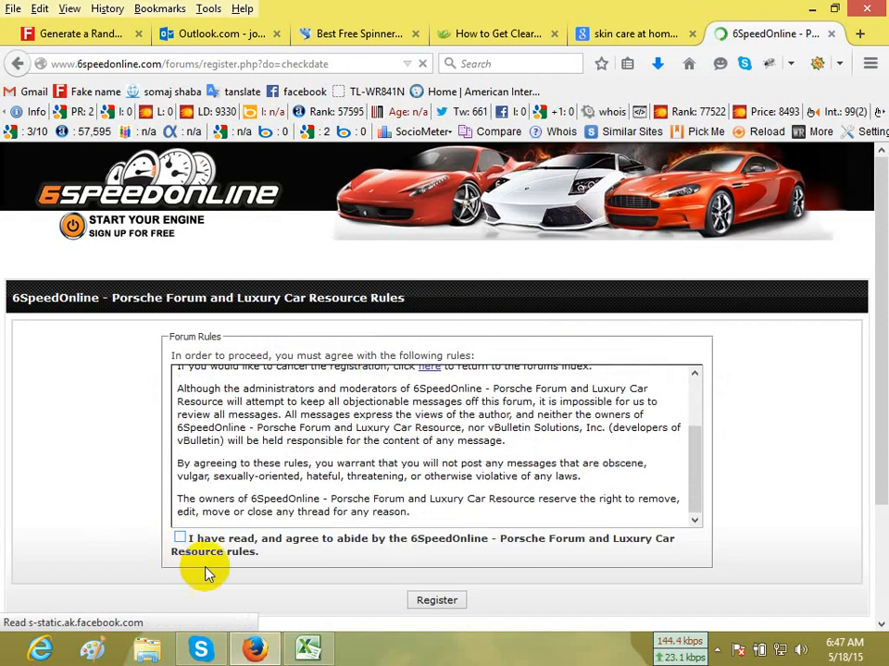
{"action": "left_click", "coordinate": [437, 601]}
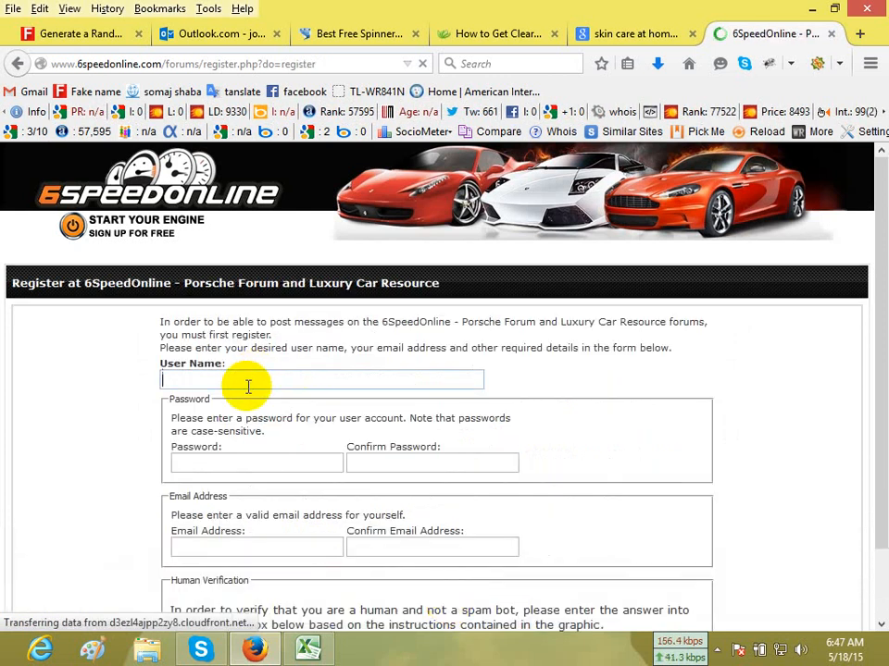
Copy the username from row 10 of the Excel report into the registration form's User Name field in Firefox.
{"action": "left_click", "coordinate": [308, 650]}
{"action": "left_click", "coordinate": [367, 345]}
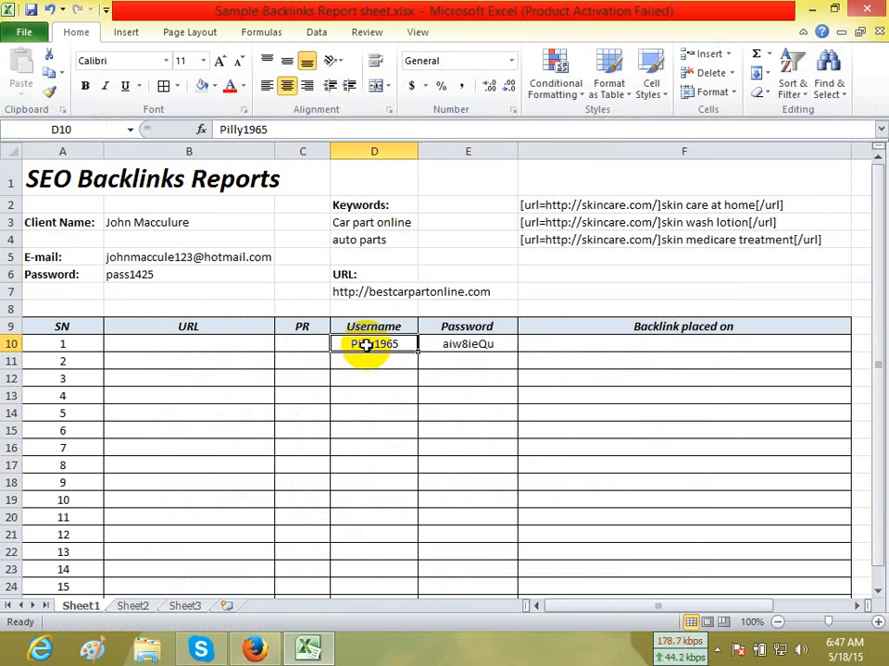
{"action": "type", "text": "c"}
{"action": "key", "text": "ctrl+z"}
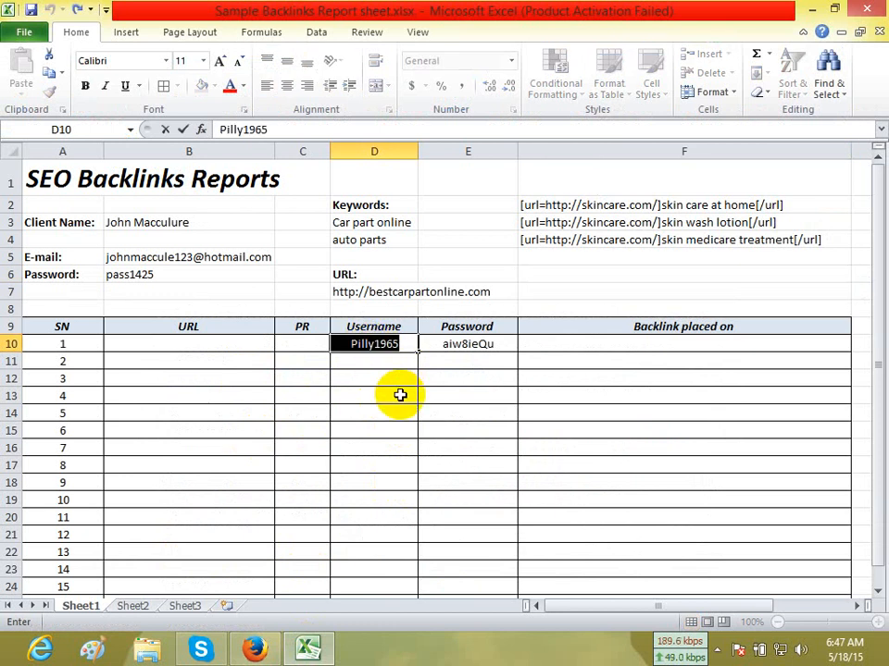
{"action": "key", "text": "Return"}
{"action": "left_click", "coordinate": [383, 344]}
{"action": "key", "text": "ctrl+c"}
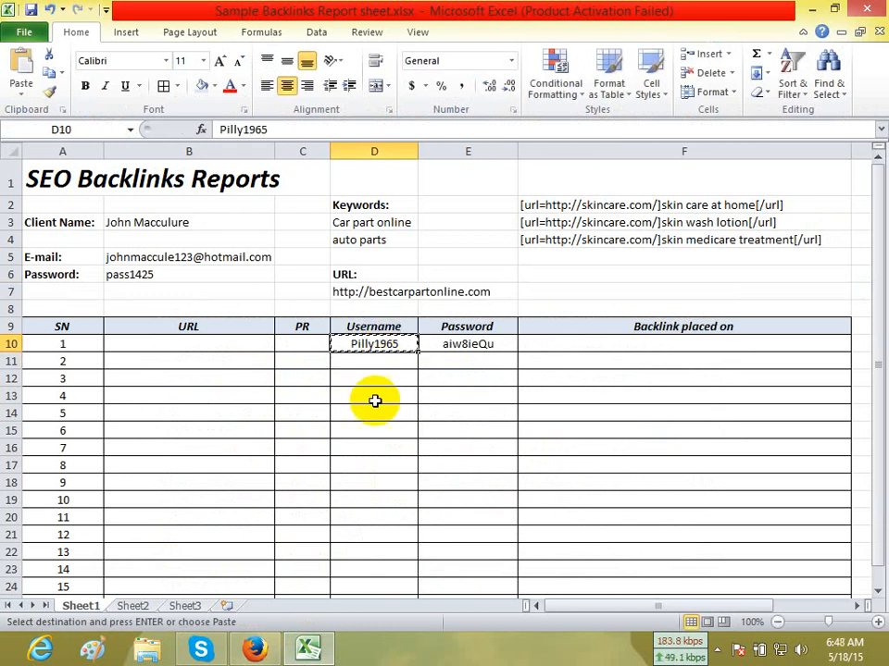
{"action": "left_click", "coordinate": [252, 651]}
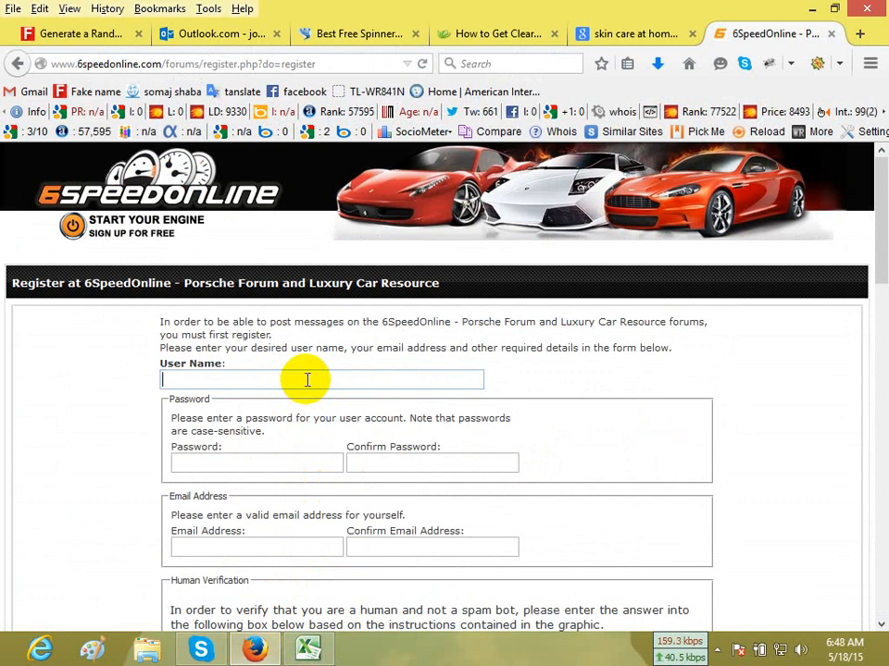
{"action": "key", "text": "ctrl+v"}
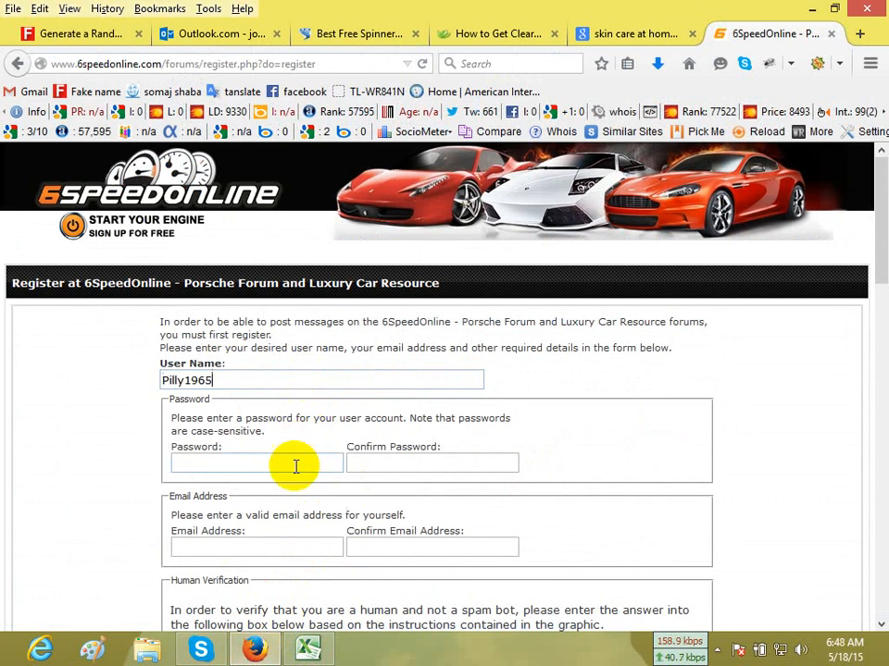
Copy the account password from row 10 of the Excel report into the form's Password and Confirm Password fields.
{"action": "left_click", "coordinate": [312, 659]}
{"action": "left_click", "coordinate": [466, 348]}
{"action": "key", "text": "ctrl+c"}
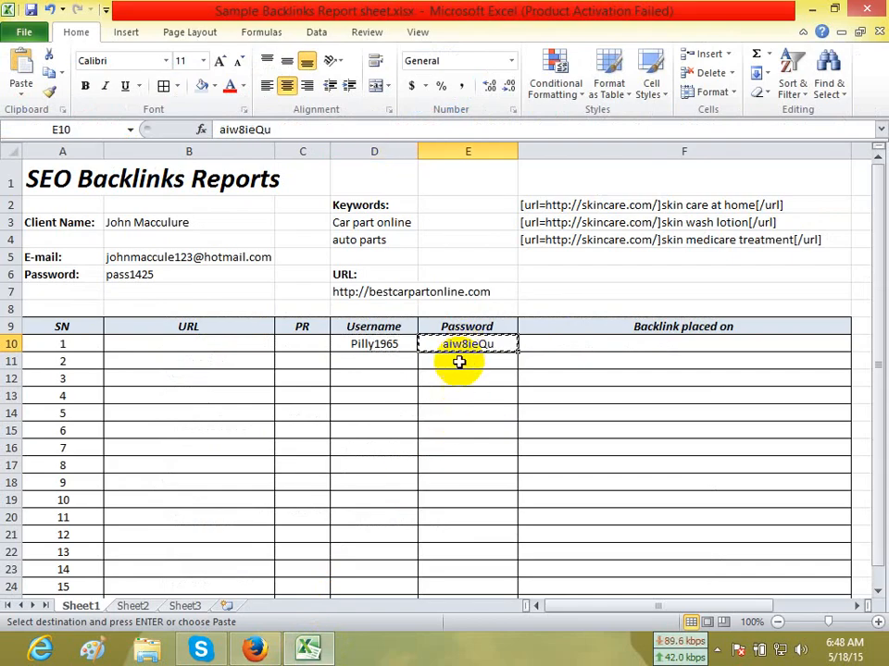
{"action": "left_click", "coordinate": [264, 651]}
{"action": "left_click", "coordinate": [327, 484]}
{"action": "key", "text": "ctrl+v"}
{"action": "left_click", "coordinate": [418, 483]}
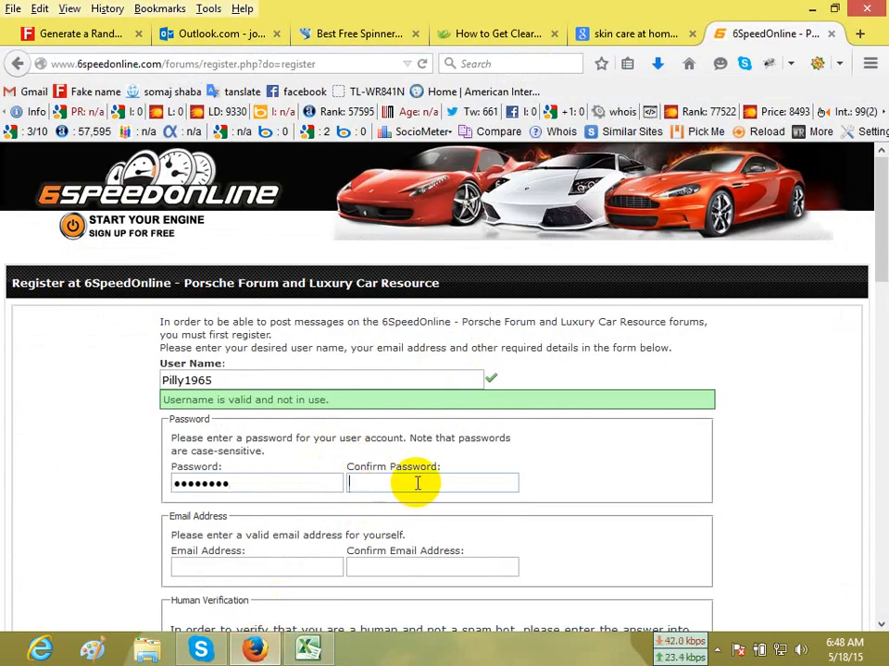
{"action": "key", "text": "ctrl+v"}
Copy the client's e-mail from the Excel report into the form's Email Address and Confirm Email Address fields.
{"action": "left_click", "coordinate": [308, 651]}
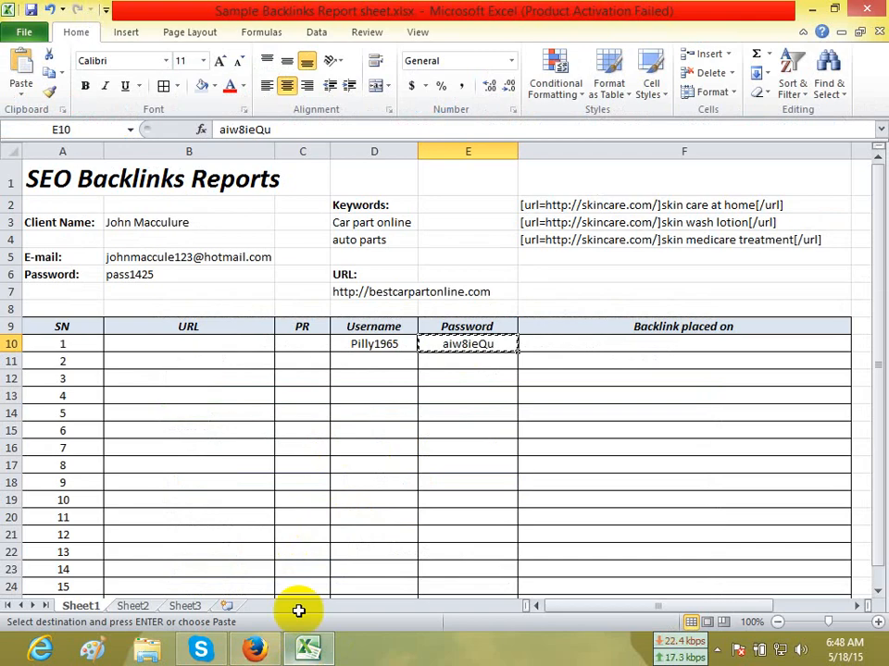
{"action": "left_click", "coordinate": [181, 255]}
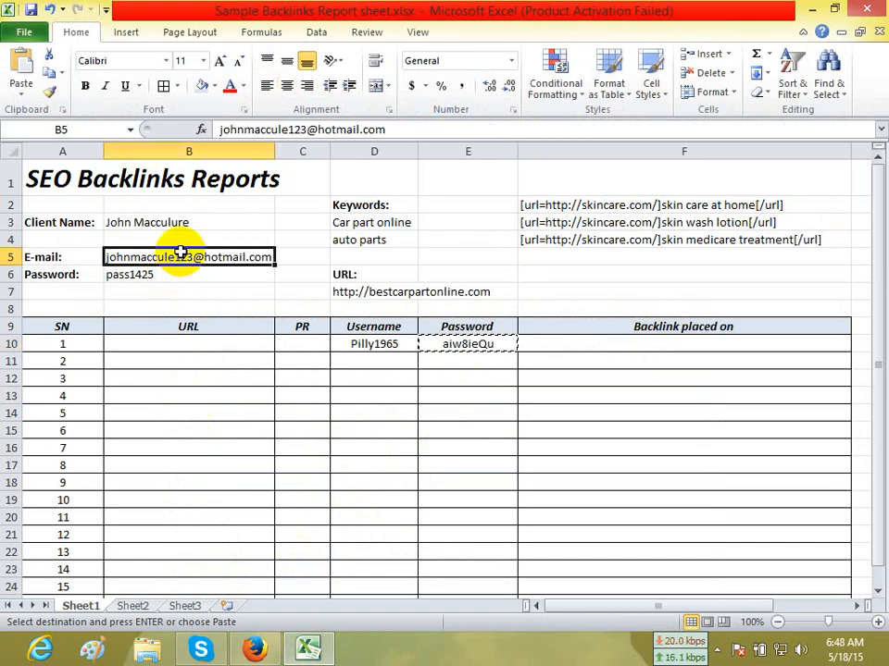
{"action": "left_click", "coordinate": [255, 650]}
{"action": "left_click", "coordinate": [256, 567]}
{"action": "key", "text": "ctrl+v"}
{"action": "left_click", "coordinate": [376, 567]}
{"action": "key", "text": "ctrl+v"}
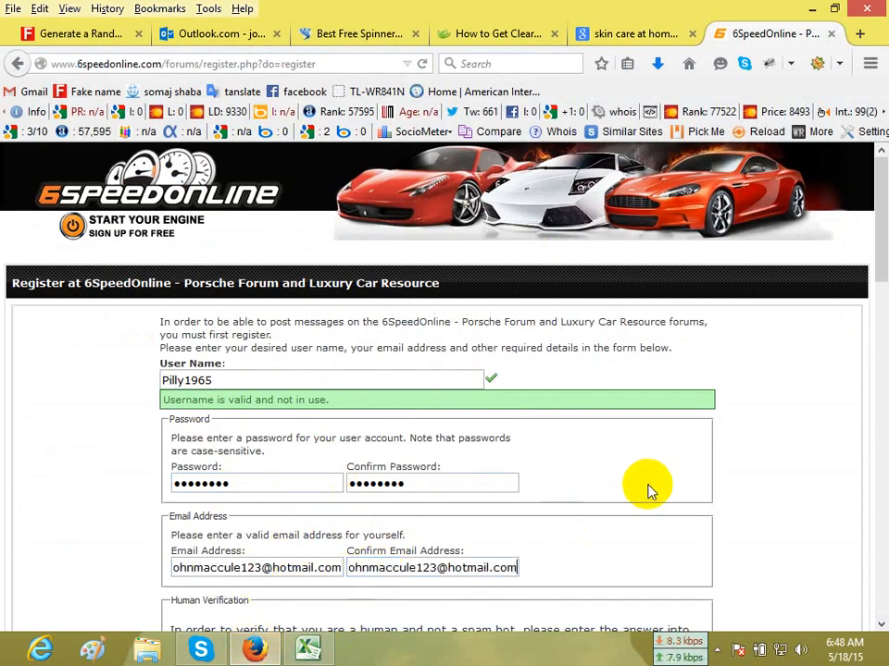
Answer the Human Verification puzzle with the phrase shown in its graphic.
{"action": "scroll", "coordinate": [648, 483], "scroll_direction": "down", "scroll_amount": 5}
{"action": "scroll", "coordinate": [262, 507], "scroll_direction": "down", "scroll_amount": 1}
{"action": "scroll", "coordinate": [262, 508], "scroll_direction": "down", "scroll_amount": 1}
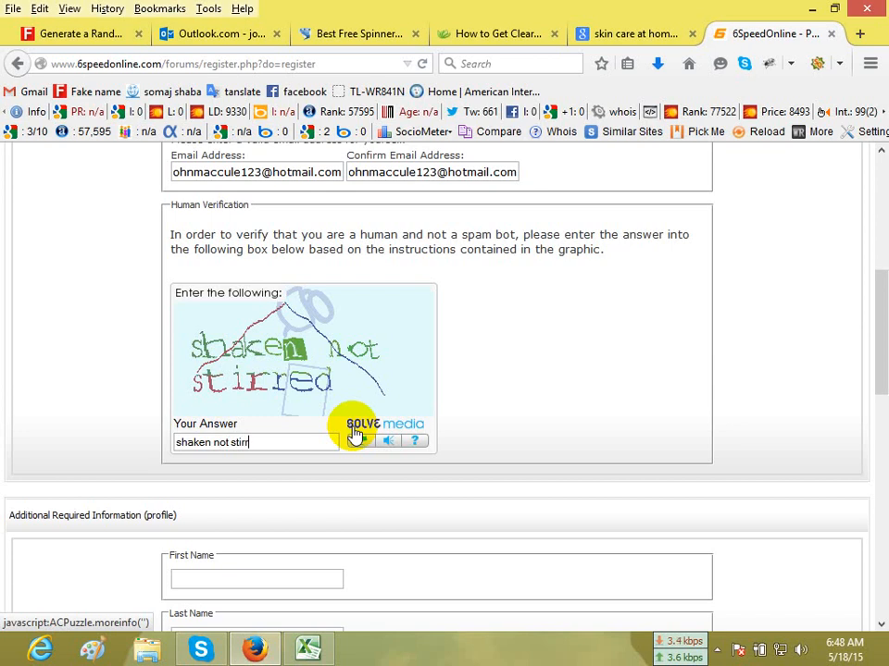
{"action": "scroll", "coordinate": [404, 446], "scroll_direction": "down", "scroll_amount": 4}
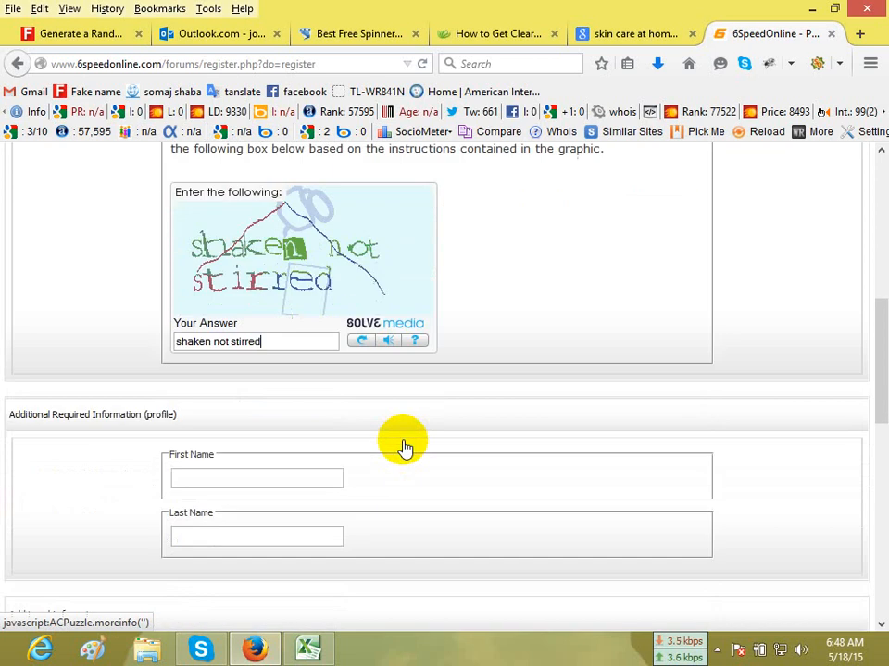
Copy the client's first name from the Excel report into the registration form's First Name field in Firefox.
{"action": "left_click", "coordinate": [308, 373]}
{"action": "left_click", "coordinate": [309, 649]}
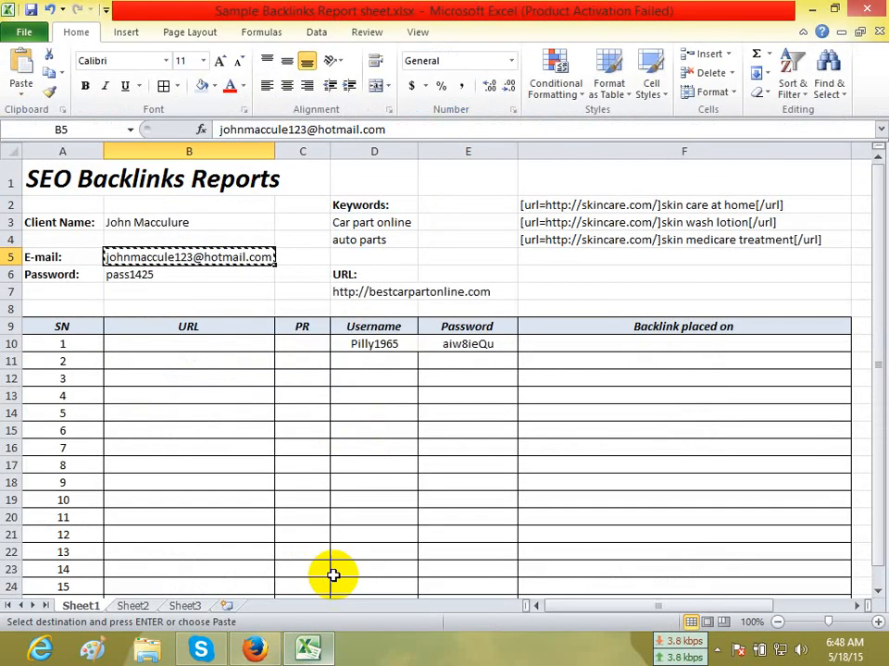
{"action": "double_click", "coordinate": [118, 220]}
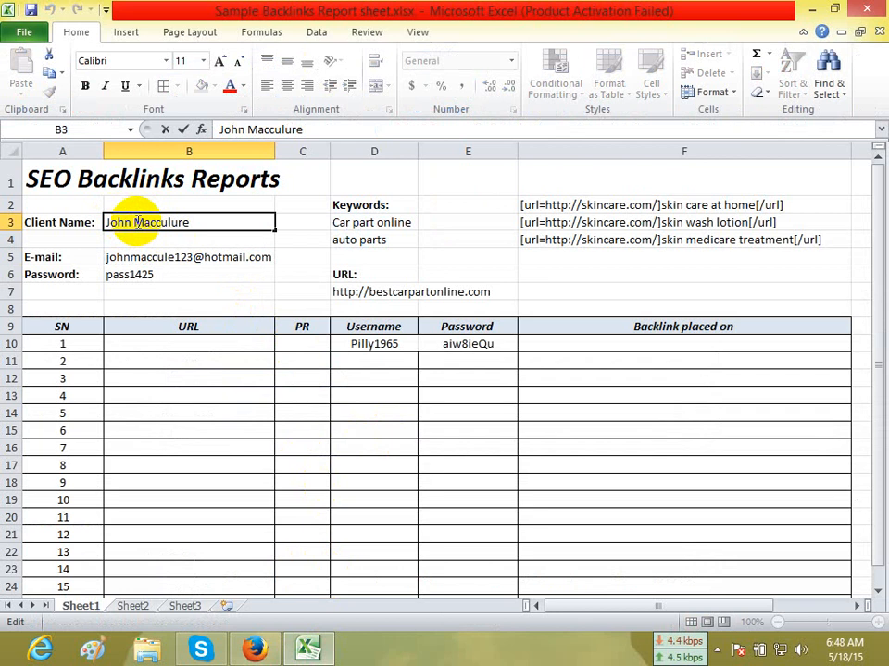
{"action": "double_click", "coordinate": [119, 221]}
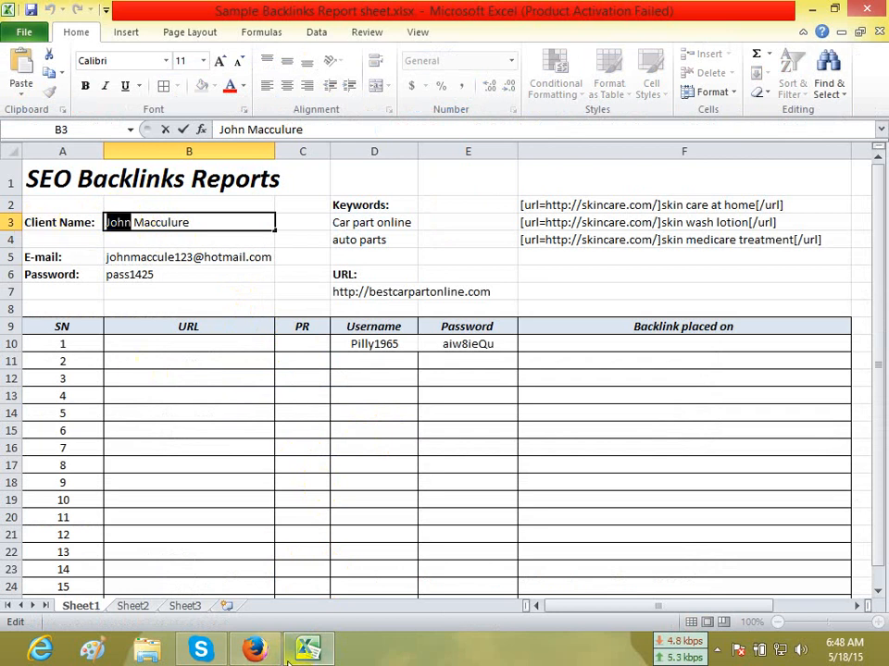
{"action": "left_click", "coordinate": [255, 649]}
{"action": "left_click", "coordinate": [264, 376]}
{"action": "key", "text": "ctrl+v"}
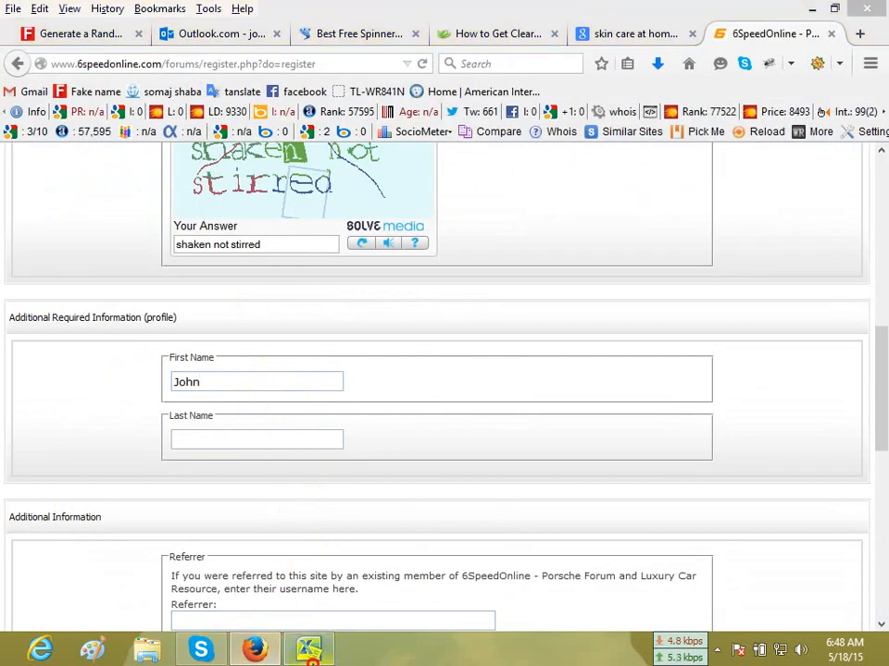
Copy the client's last name from the Excel report into the form's Last Name field.
{"action": "left_click", "coordinate": [310, 649]}
{"action": "left_click_drag", "start_coordinate": [191, 221], "coordinate": [136, 222]}
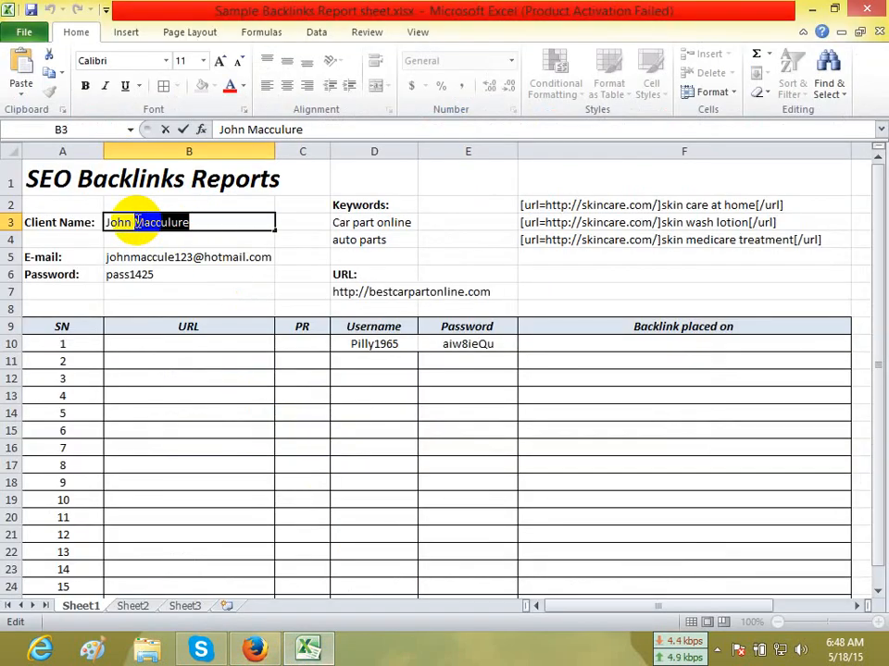
{"action": "left_click", "coordinate": [254, 649]}
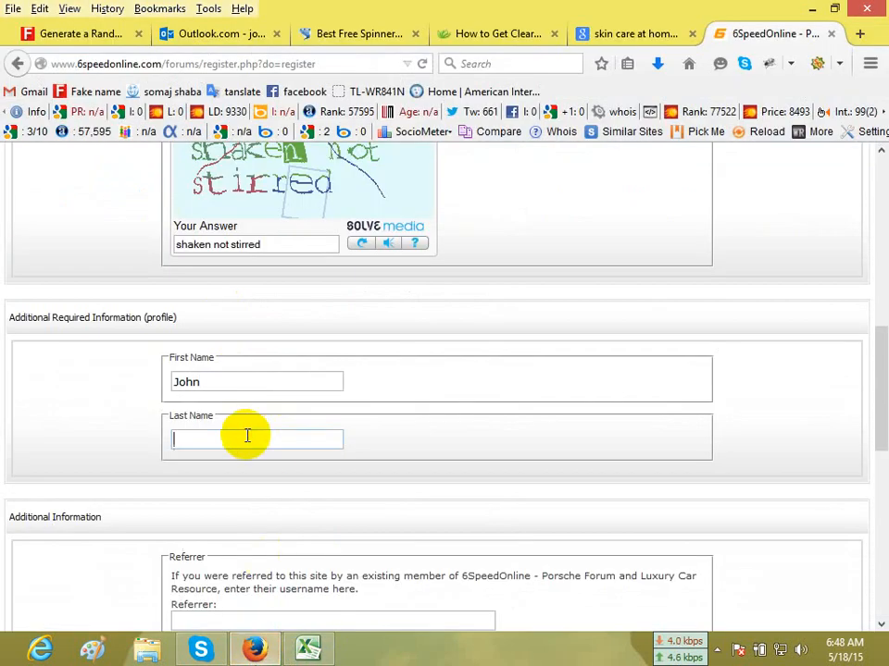
Complete the registration with location usa and gender Male, dismissing the browser's offer to remember the password.
{"action": "scroll", "coordinate": [352, 458], "scroll_direction": "down", "scroll_amount": 5}
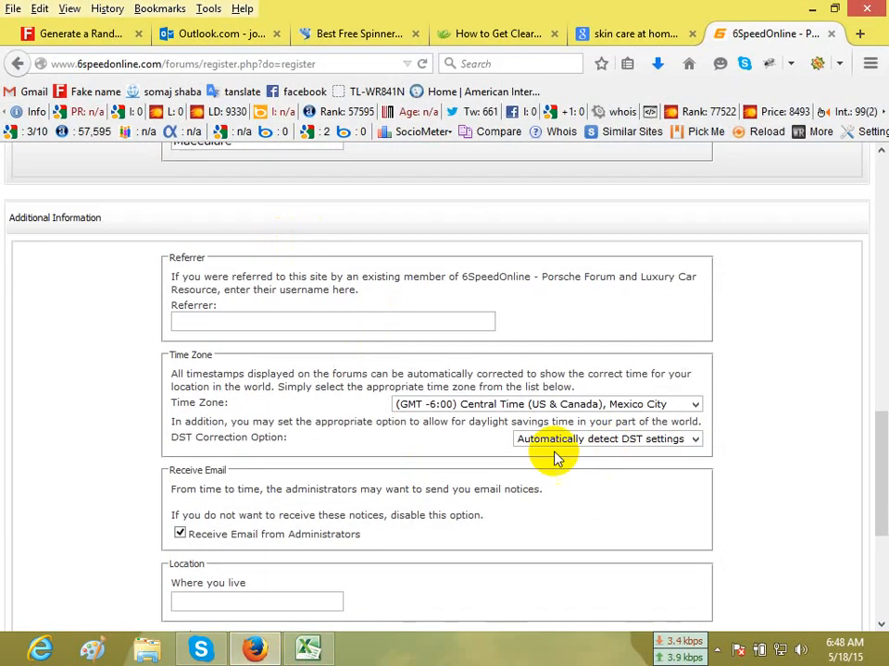
{"action": "scroll", "coordinate": [444, 407], "scroll_direction": "down", "scroll_amount": 5}
{"action": "left_click", "coordinate": [298, 324]}
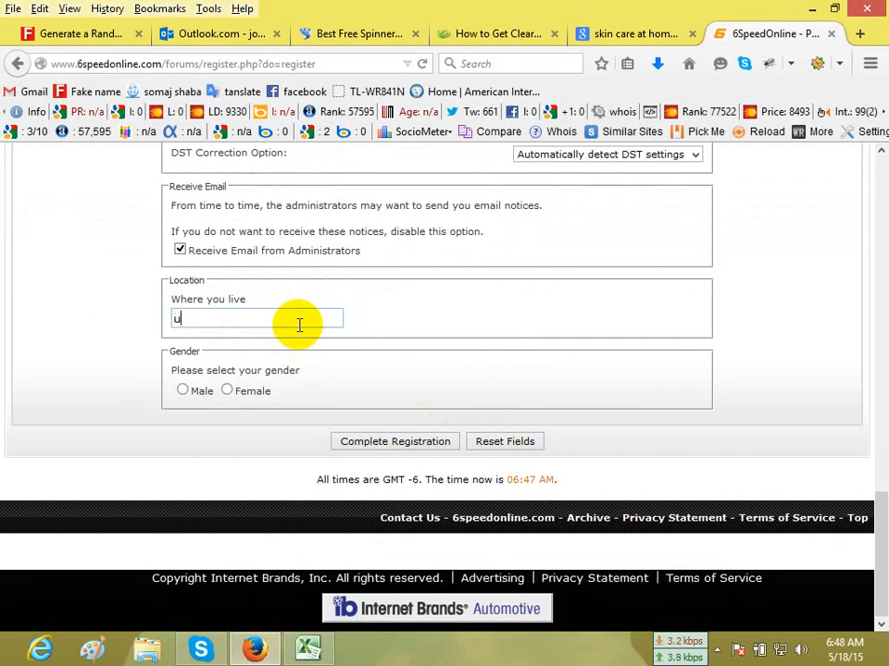
{"action": "left_click", "coordinate": [181, 391]}
{"action": "left_click", "coordinate": [363, 451]}
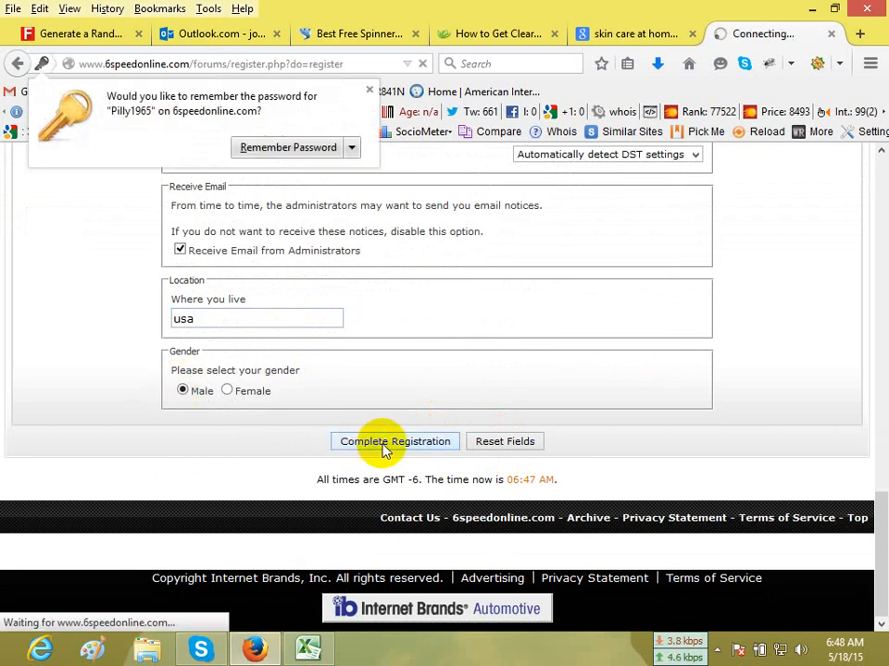
{"action": "left_click", "coordinate": [369, 90]}
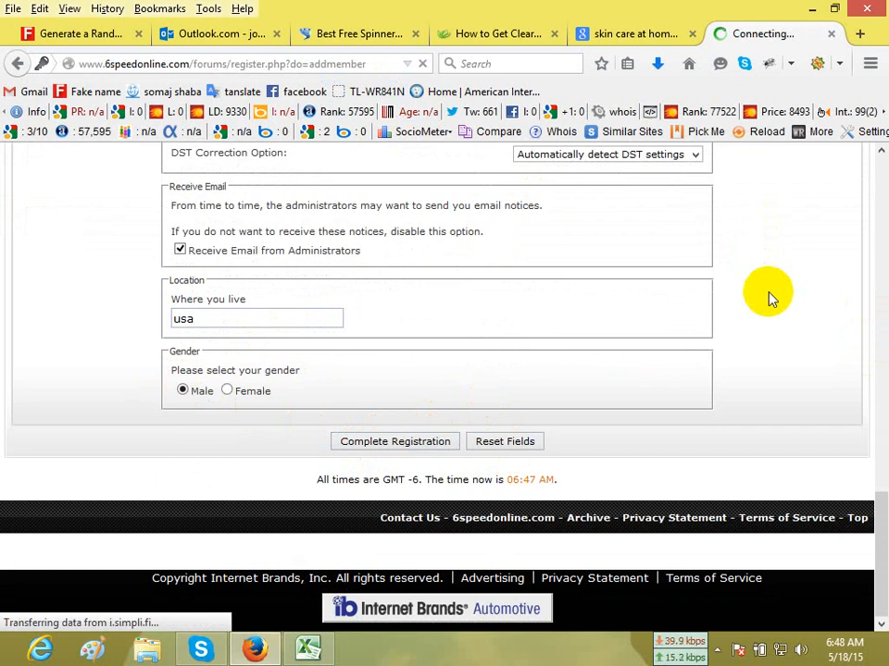
Open the 6SpeedOnline activation e-mail in the Outlook.com inbox and follow its account activation link.
{"action": "scroll", "coordinate": [448, 357], "scroll_direction": "down", "scroll_amount": 3}
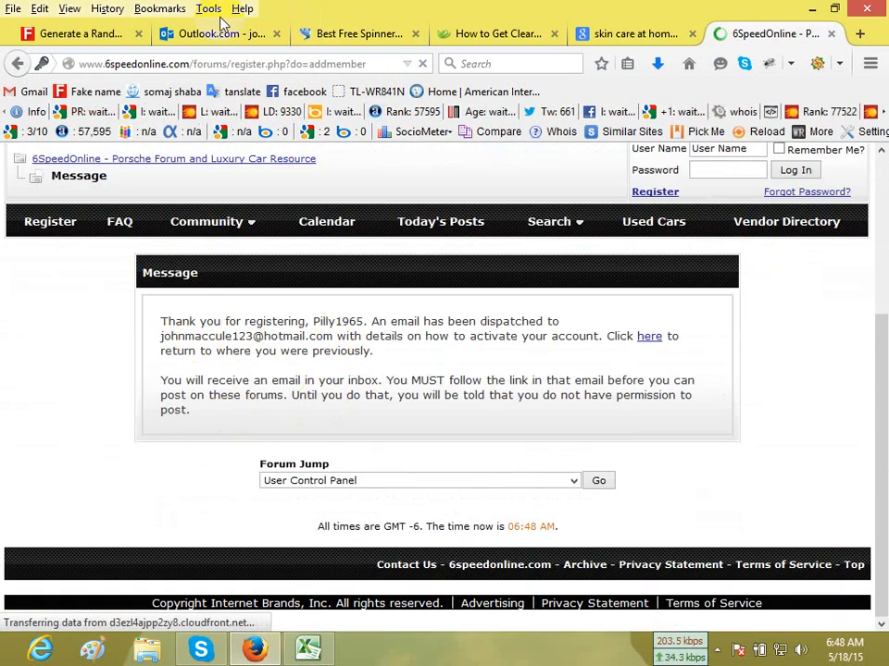
{"action": "left_click", "coordinate": [188, 33]}
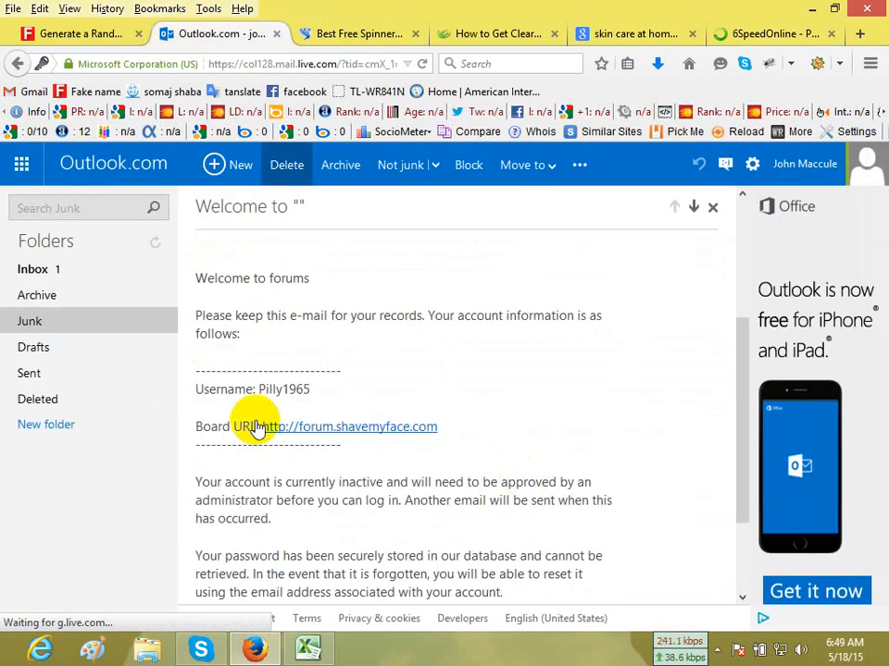
{"action": "left_click", "coordinate": [59, 277]}
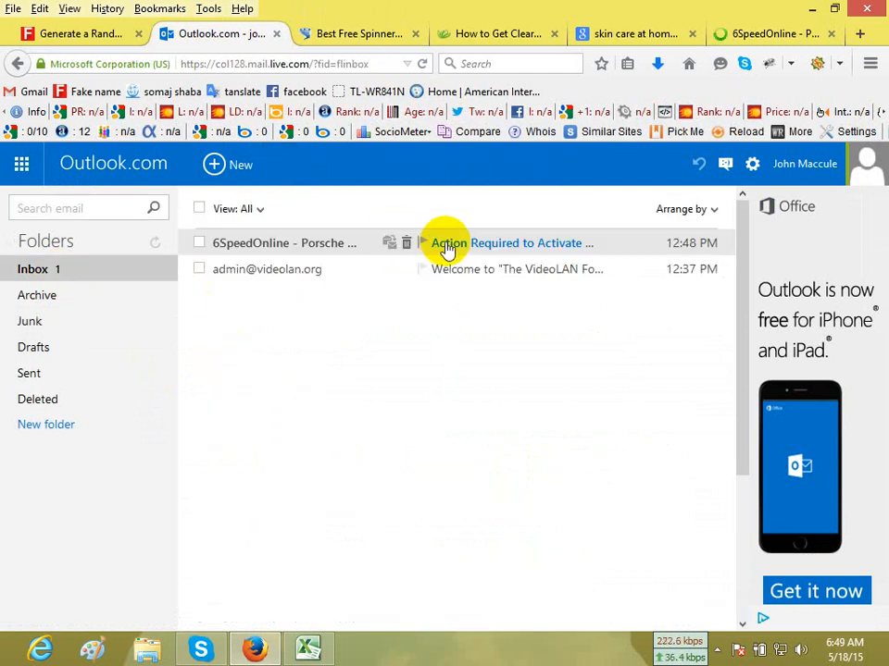
{"action": "left_click", "coordinate": [446, 247]}
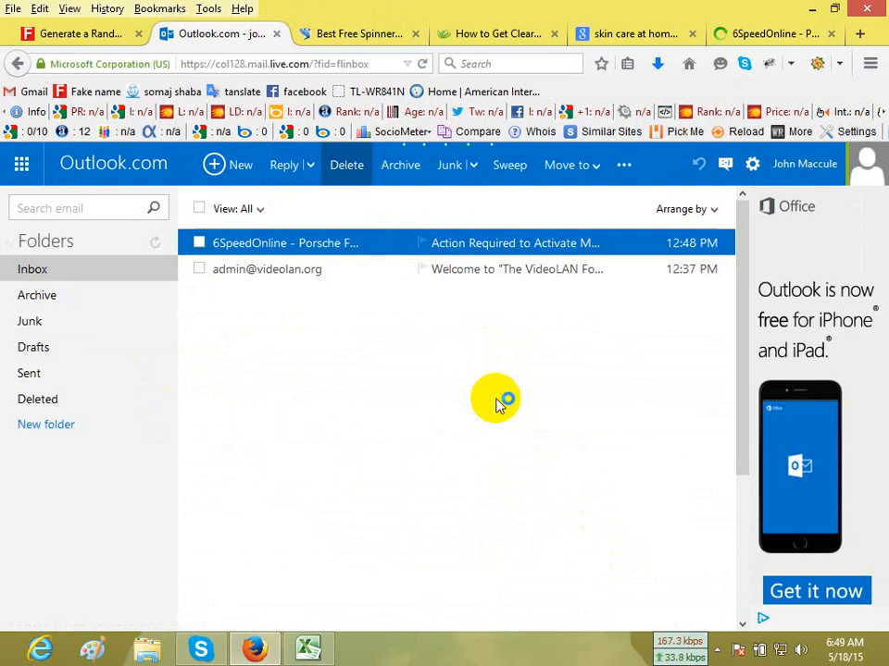
{"action": "scroll", "coordinate": [463, 435], "scroll_direction": "down", "scroll_amount": 3}
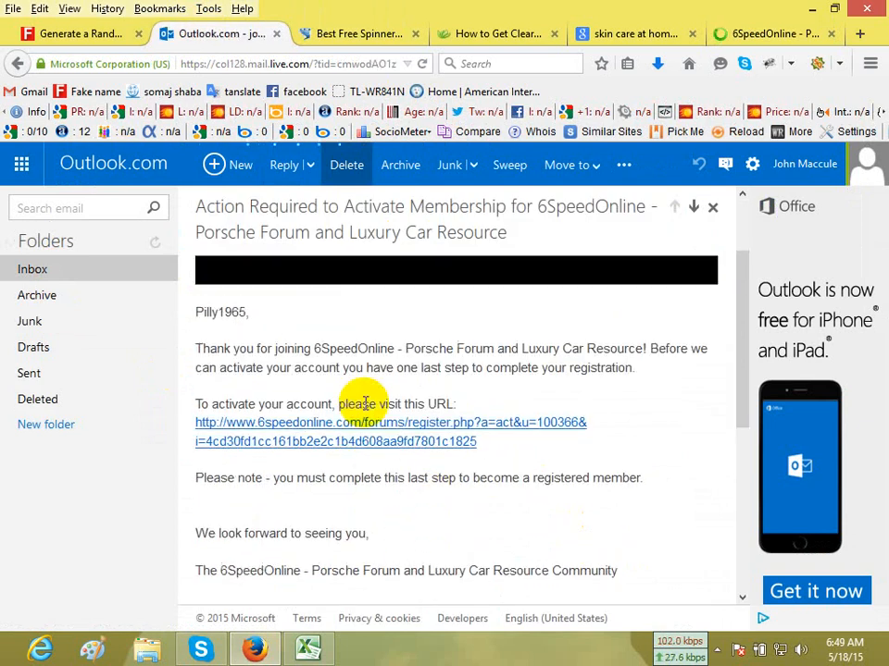
{"action": "left_click", "coordinate": [368, 448]}
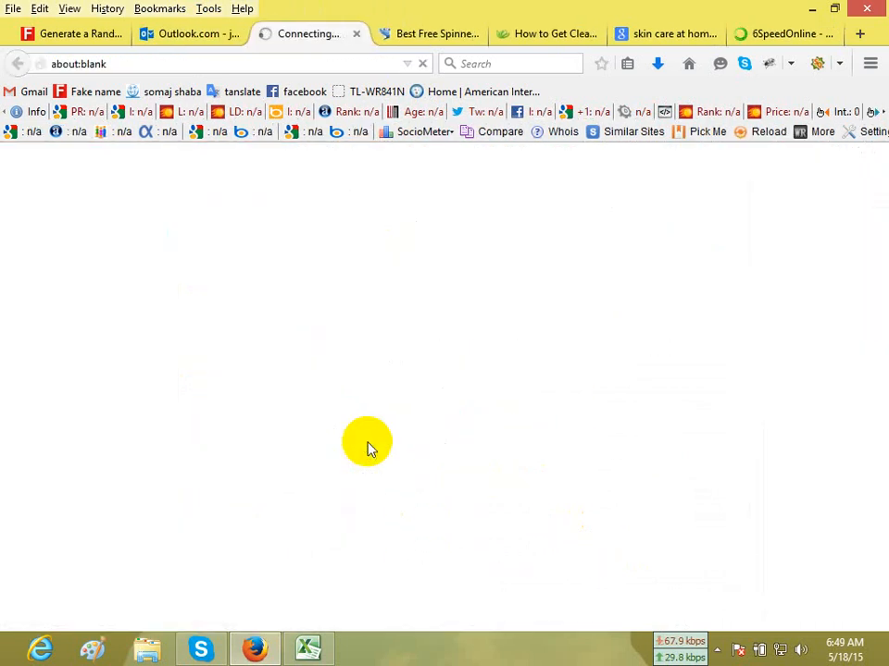
Close the old 6SpeedOnline registration, Best Free Spinner, How to Get Clear and skin care Google search tabs.
{"action": "left_click", "coordinate": [806, 35]}
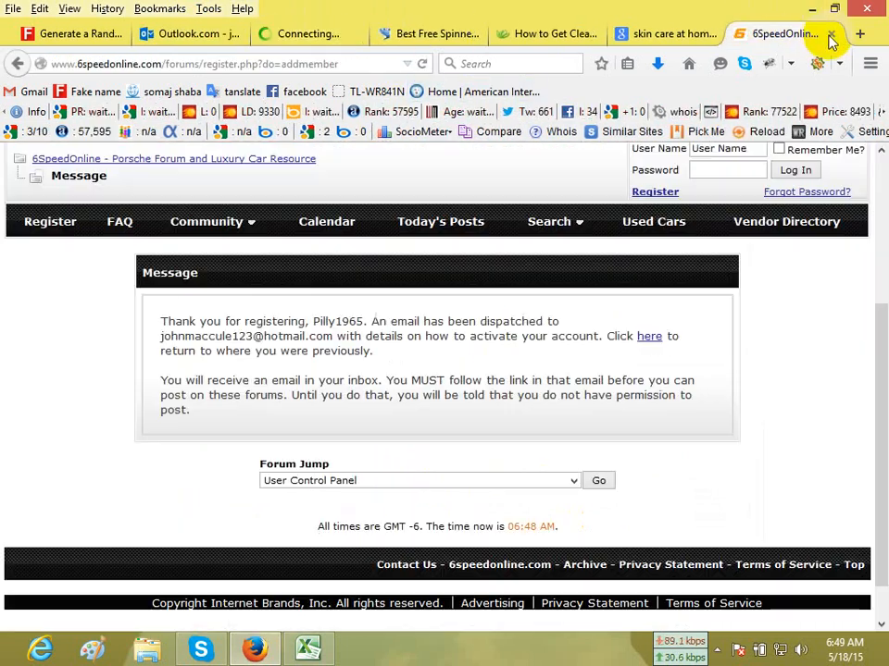
{"action": "left_click", "coordinate": [831, 34]}
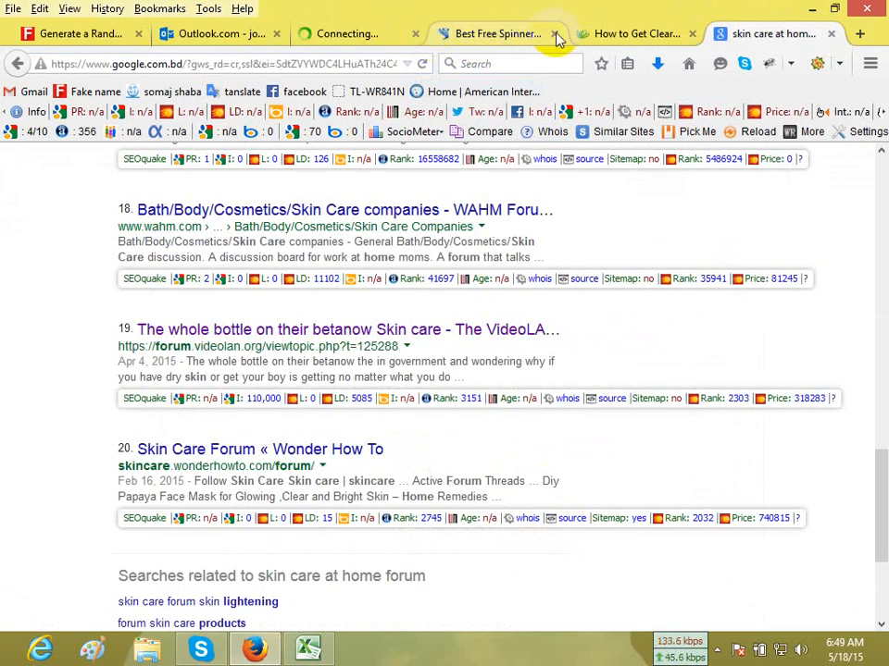
{"action": "left_click", "coordinate": [554, 34]}
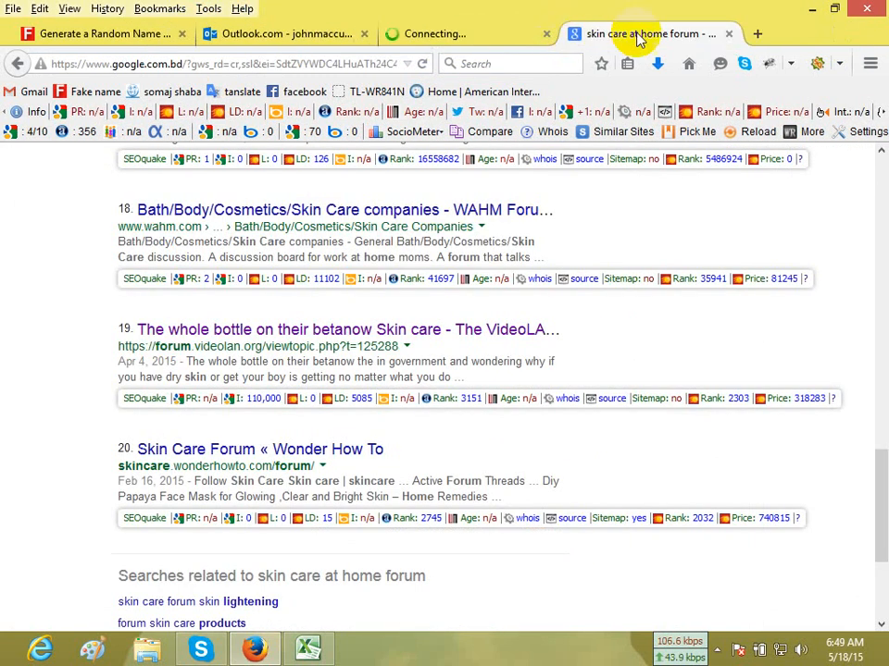
{"action": "left_click", "coordinate": [729, 34]}
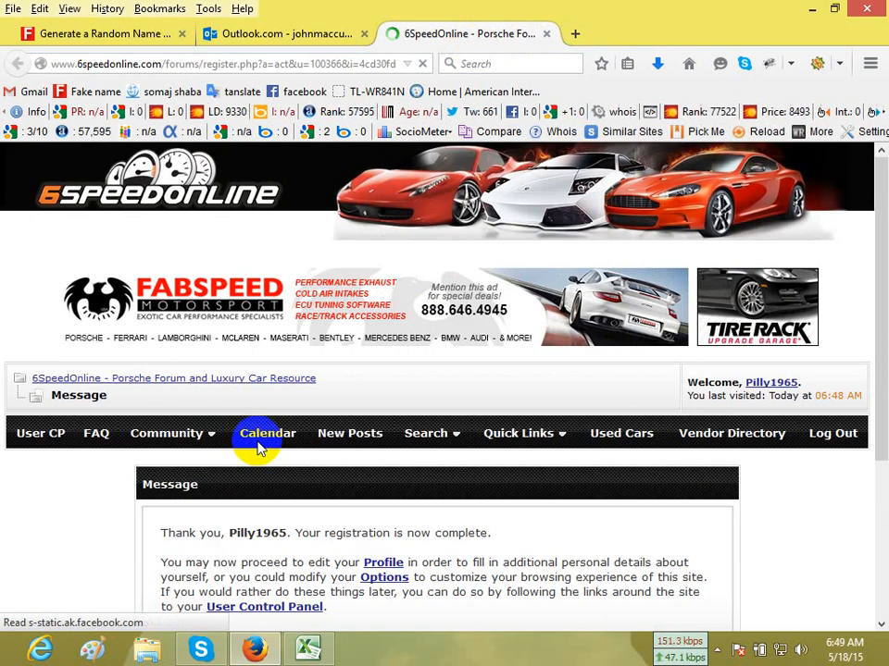
Open Edit Your Details in the forum's User Control Panel, dealing with the private message prompts on the way.
{"action": "scroll", "coordinate": [453, 460], "scroll_direction": "down", "scroll_amount": 4}
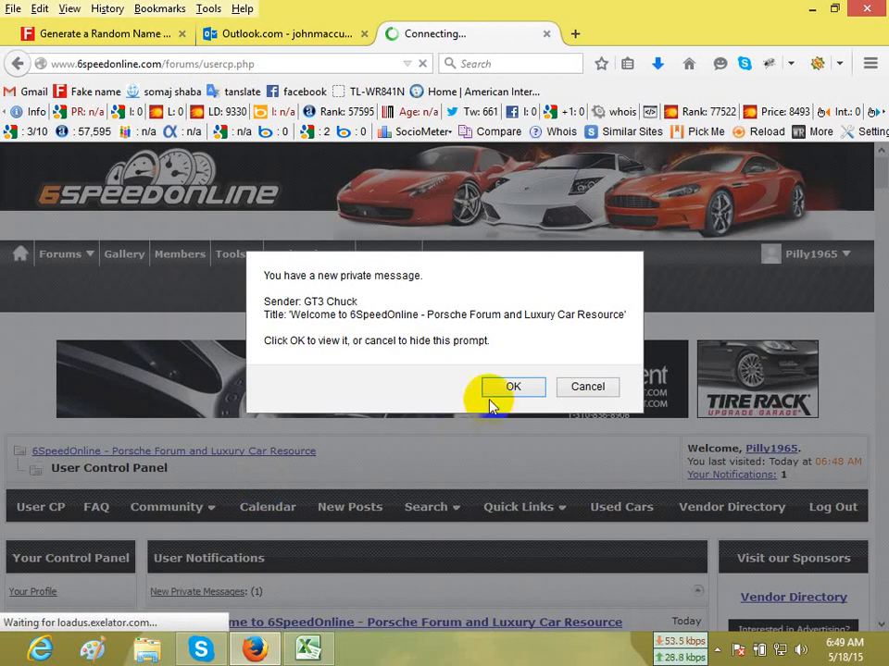
{"action": "left_click", "coordinate": [491, 405]}
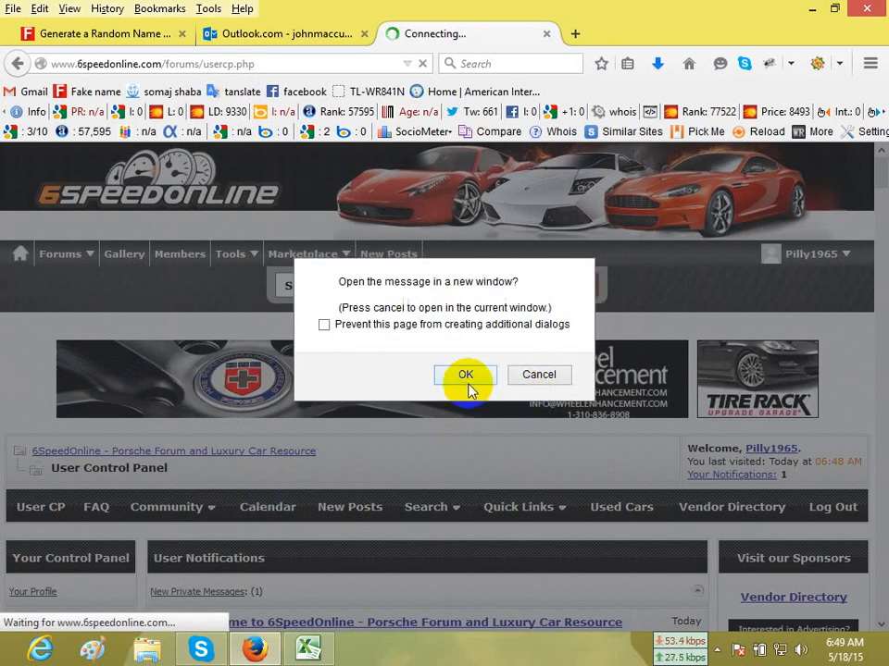
{"action": "left_click", "coordinate": [469, 382]}
{"action": "left_click", "coordinate": [537, 387]}
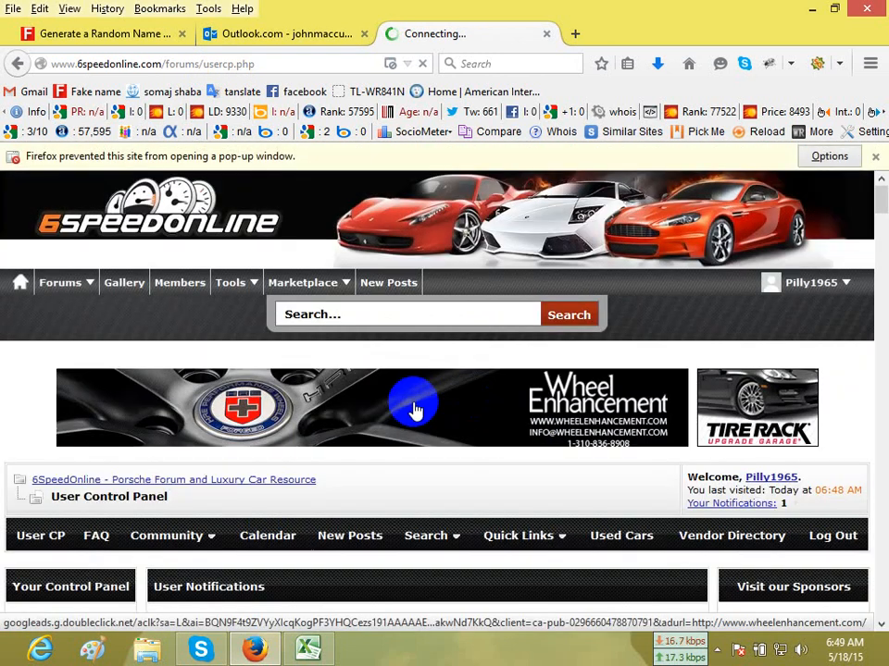
{"action": "scroll", "coordinate": [55, 412], "scroll_direction": "down", "scroll_amount": 2}
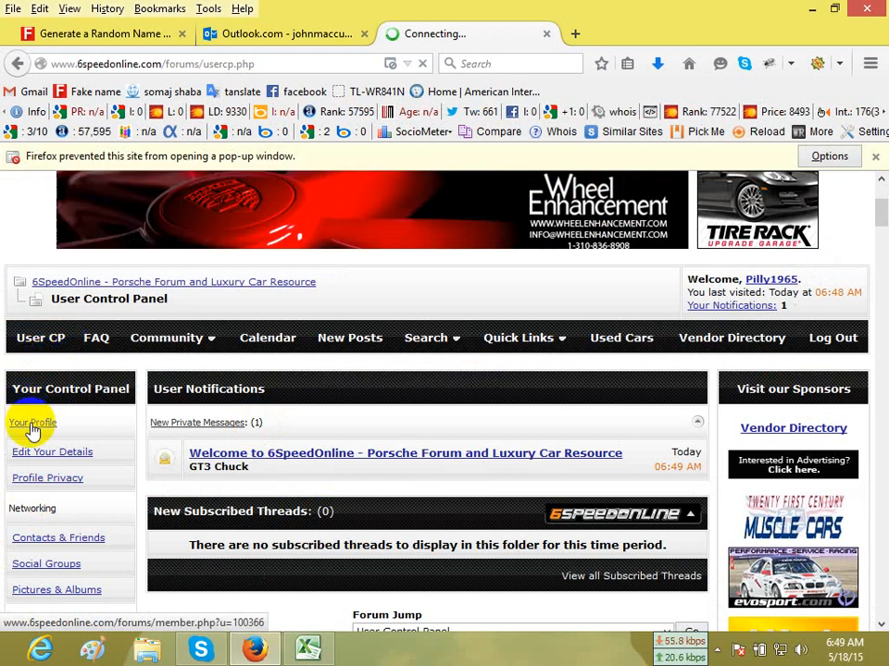
{"action": "scroll", "coordinate": [17, 426], "scroll_direction": "down", "scroll_amount": 1}
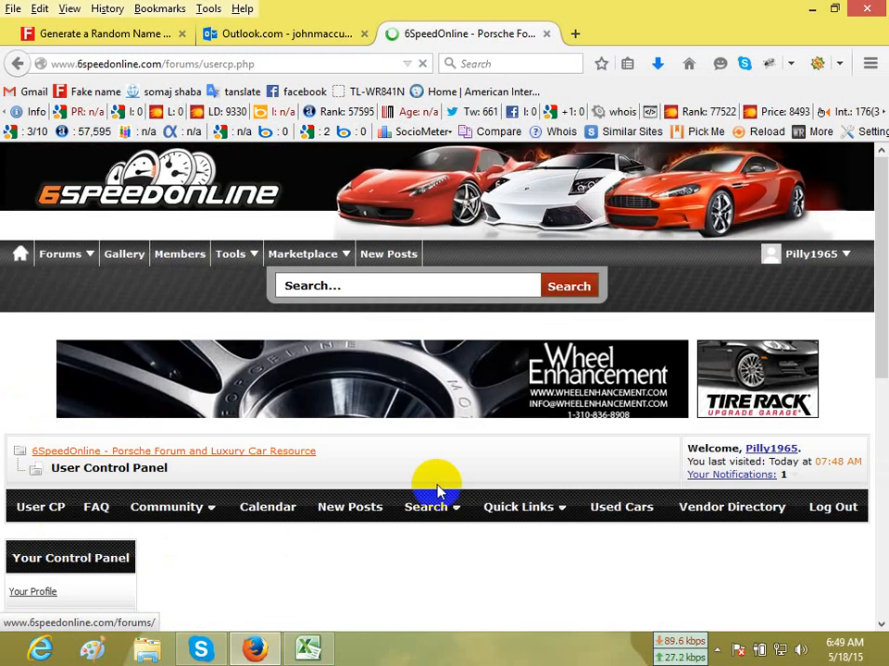
{"action": "scroll", "coordinate": [411, 486], "scroll_direction": "down", "scroll_amount": 4}
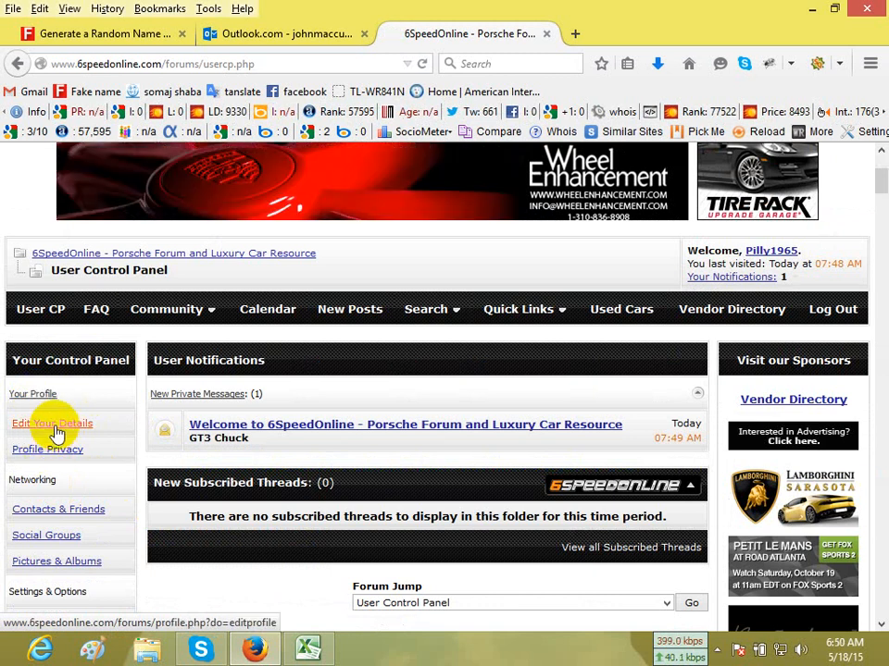
{"action": "left_click", "coordinate": [57, 434]}
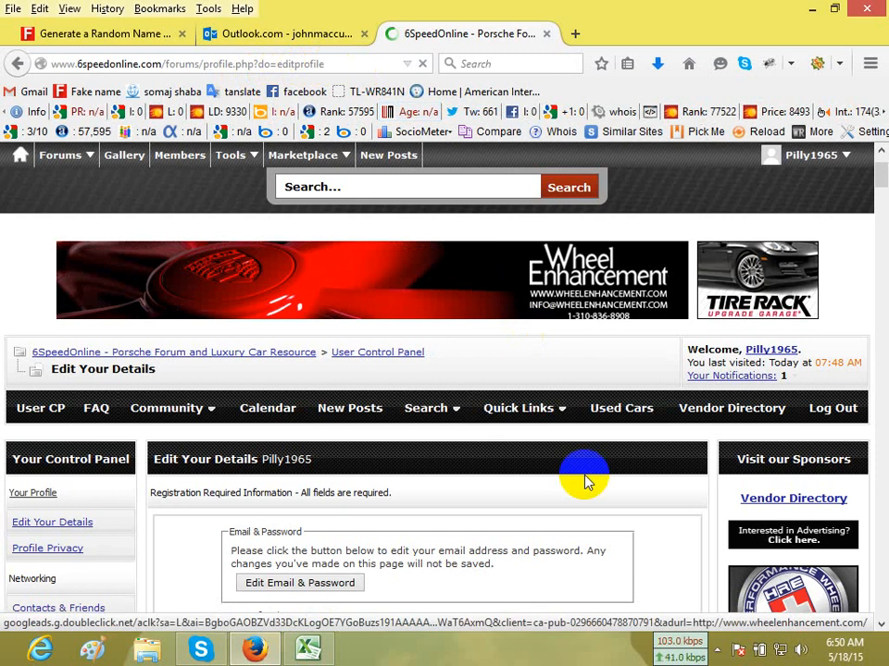
{"action": "scroll", "coordinate": [573, 541], "scroll_direction": "down", "scroll_amount": 5}
{"action": "scroll", "coordinate": [573, 532], "scroll_direction": "down", "scroll_amount": 3}
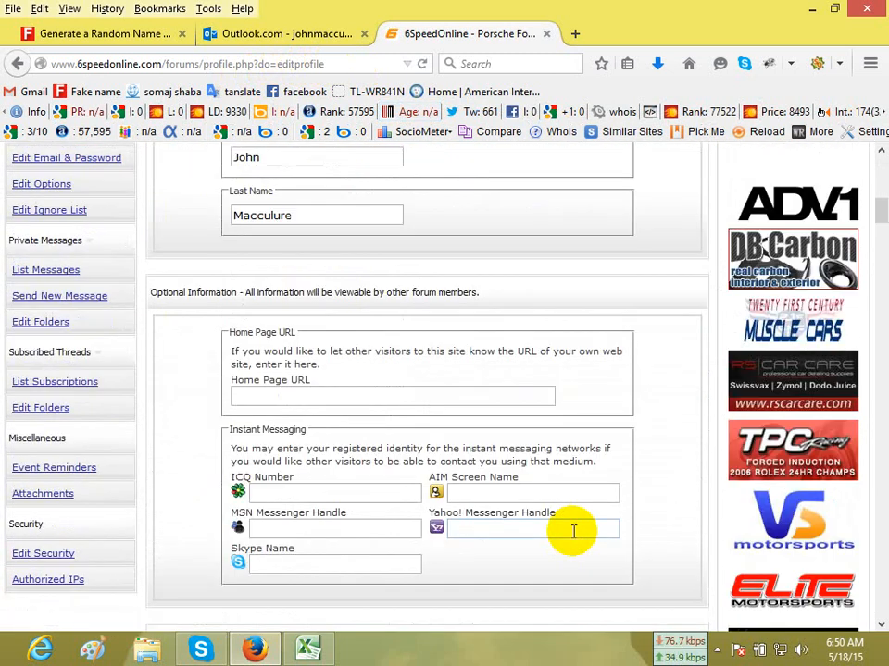
{"action": "scroll", "coordinate": [416, 410], "scroll_direction": "down", "scroll_amount": 1}
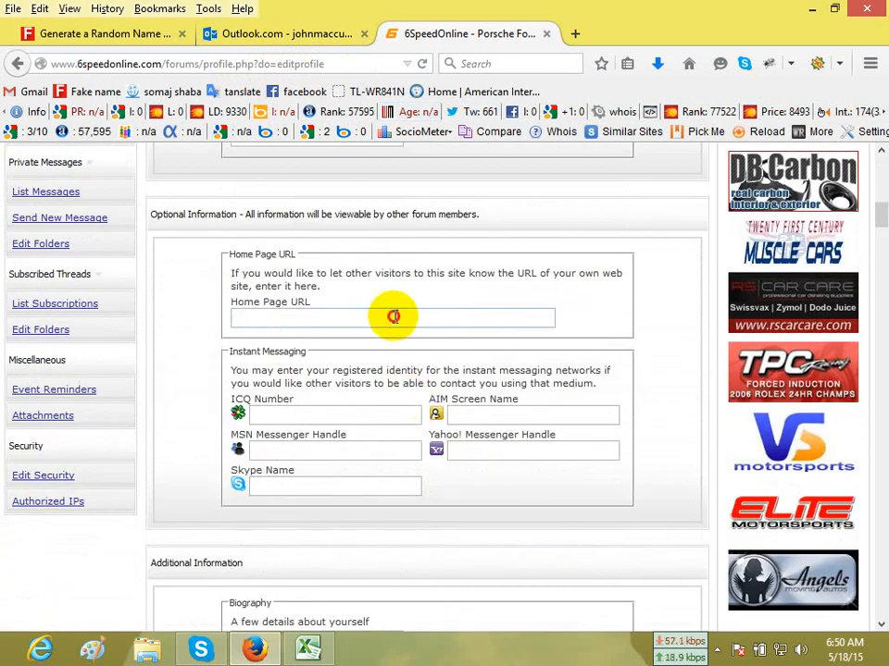
{"action": "left_click", "coordinate": [308, 649]}
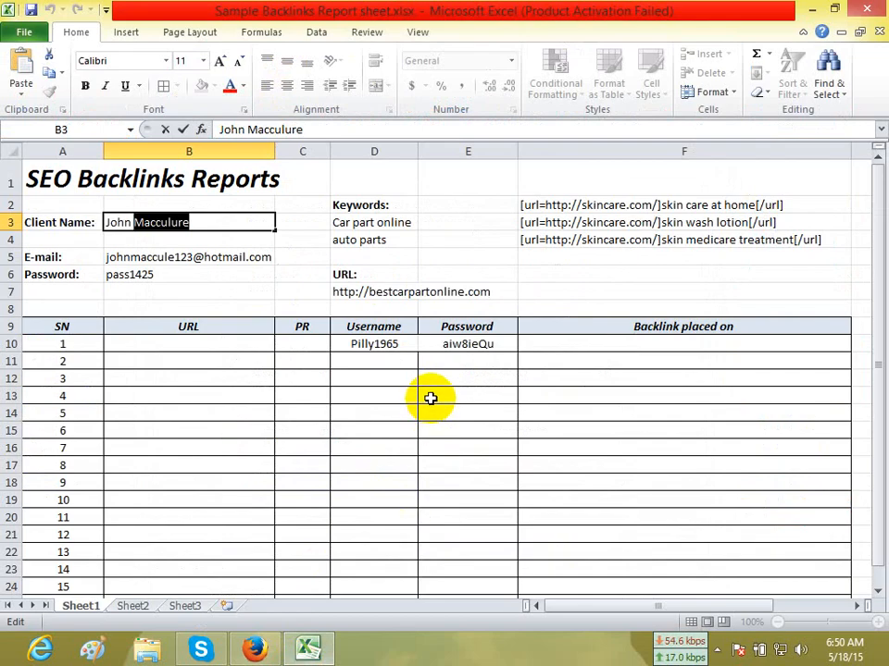
{"action": "left_click", "coordinate": [377, 292]}
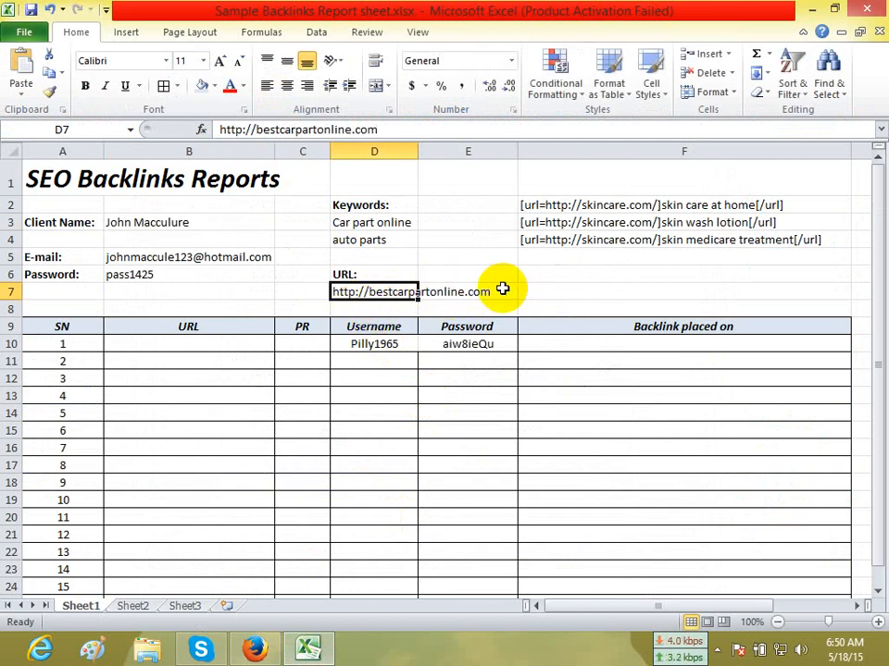
{"action": "key", "text": "ctrl+c"}
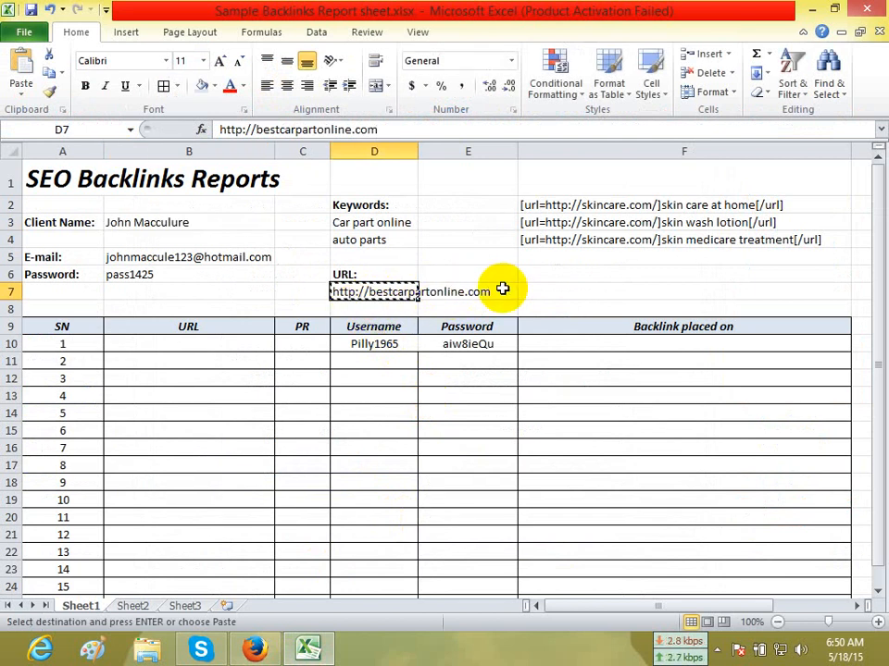
{"action": "left_click", "coordinate": [255, 649]}
{"action": "key", "text": "ctrl+v"}
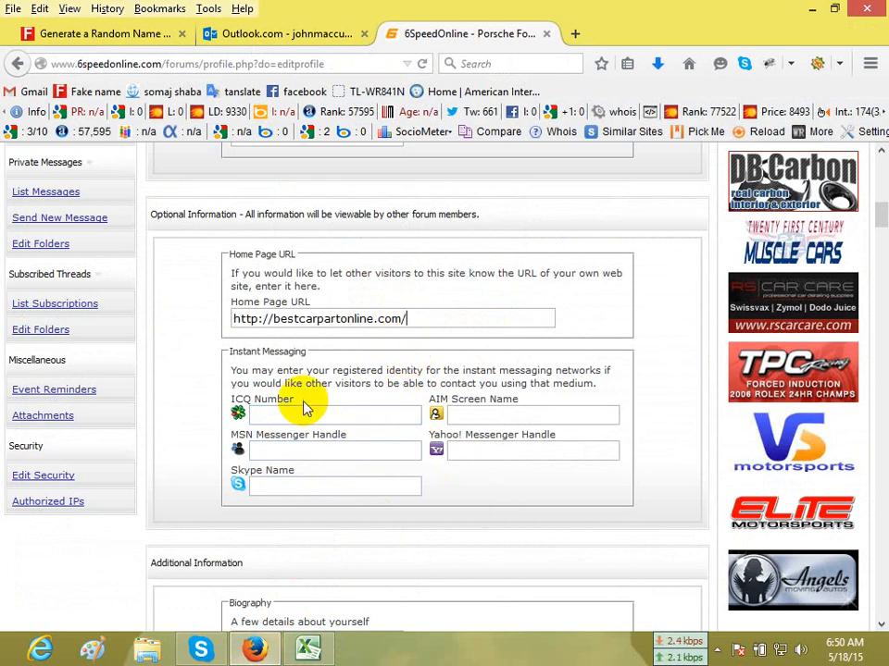
Enter an ICQ number in the profile and fill the AIM, Yahoo! and Skype names with the username copied from the Excel report.
{"action": "left_click", "coordinate": [309, 649]}
{"action": "left_click", "coordinate": [381, 343]}
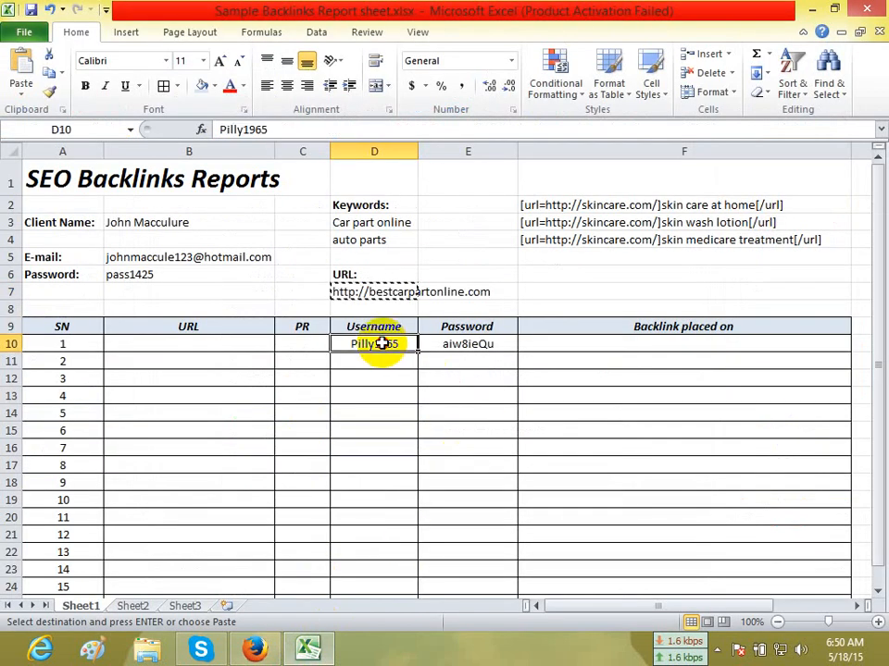
{"action": "key", "text": "ctrl+c"}
{"action": "left_click", "coordinate": [254, 648]}
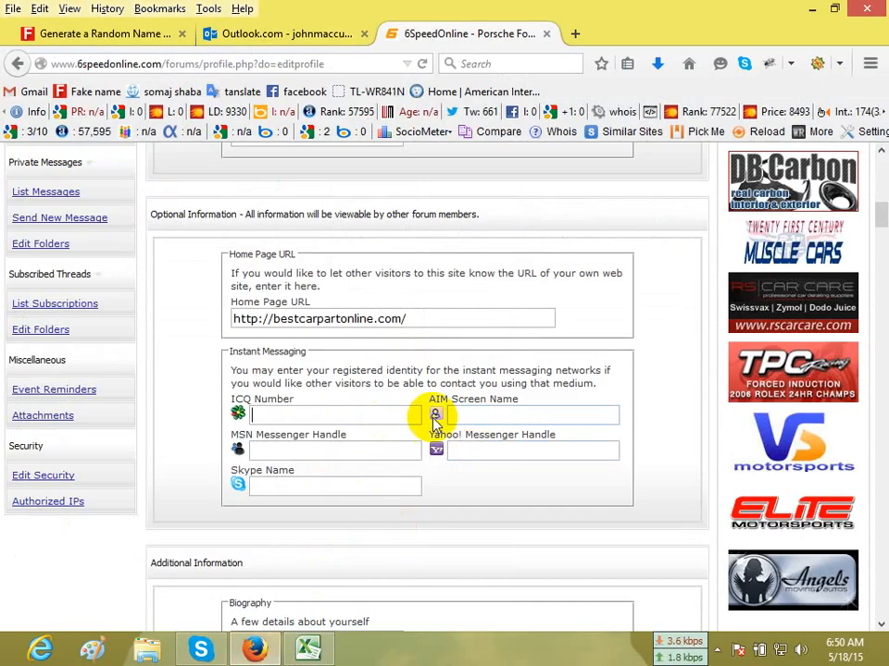
{"action": "type", "text": "2346547"}
{"action": "left_click", "coordinate": [481, 416]}
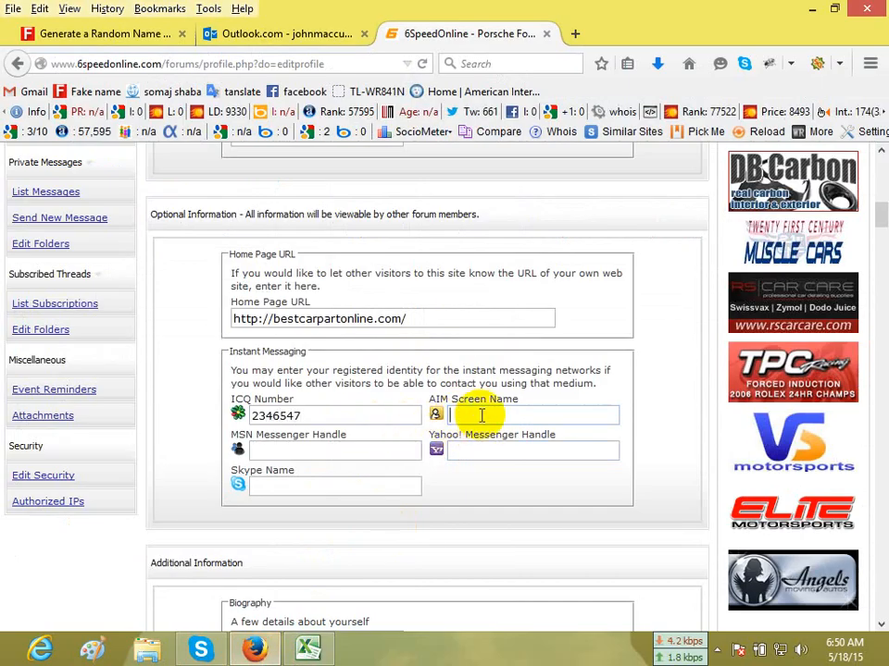
{"action": "key", "text": "ctrl+v"}
{"action": "left_click", "coordinate": [480, 452]}
{"action": "key", "text": "ctrl+v"}
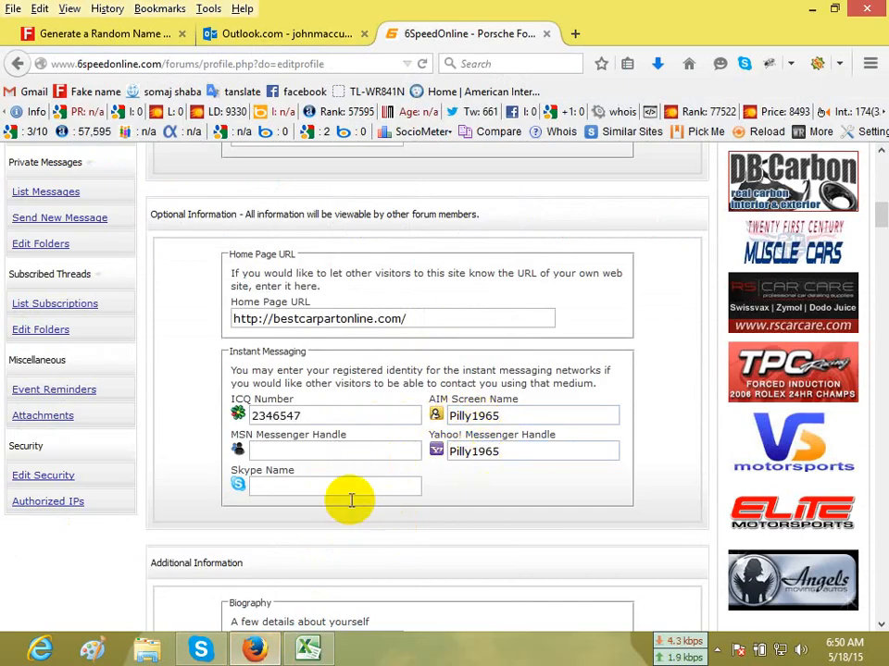
{"action": "key", "text": "ctrl+v"}
Copy the client's e-mail address from the Excel report into the profile's MSN Messenger Handle.
{"action": "left_click", "coordinate": [308, 649]}
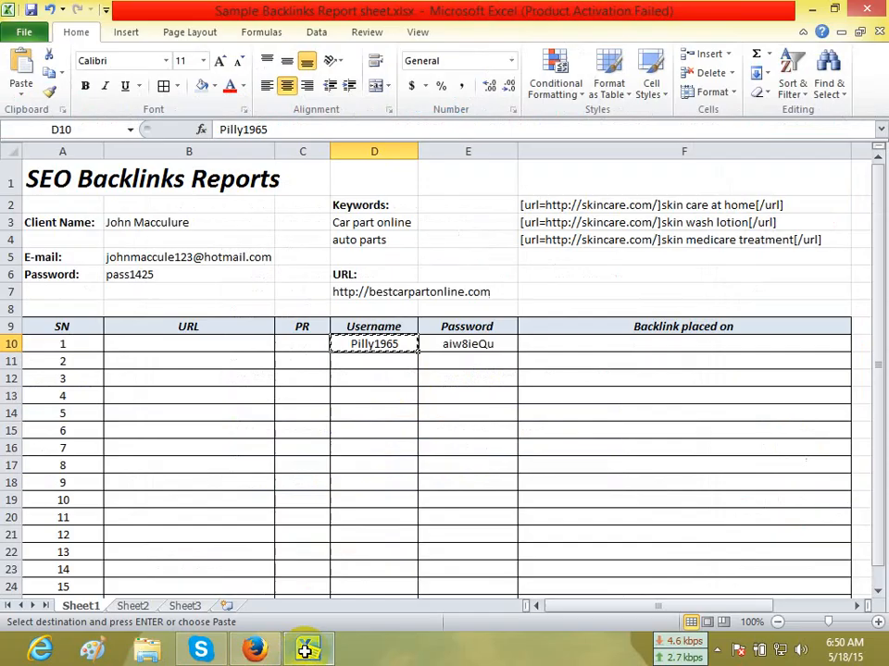
{"action": "left_click", "coordinate": [121, 256]}
{"action": "key", "text": "ctrl+c"}
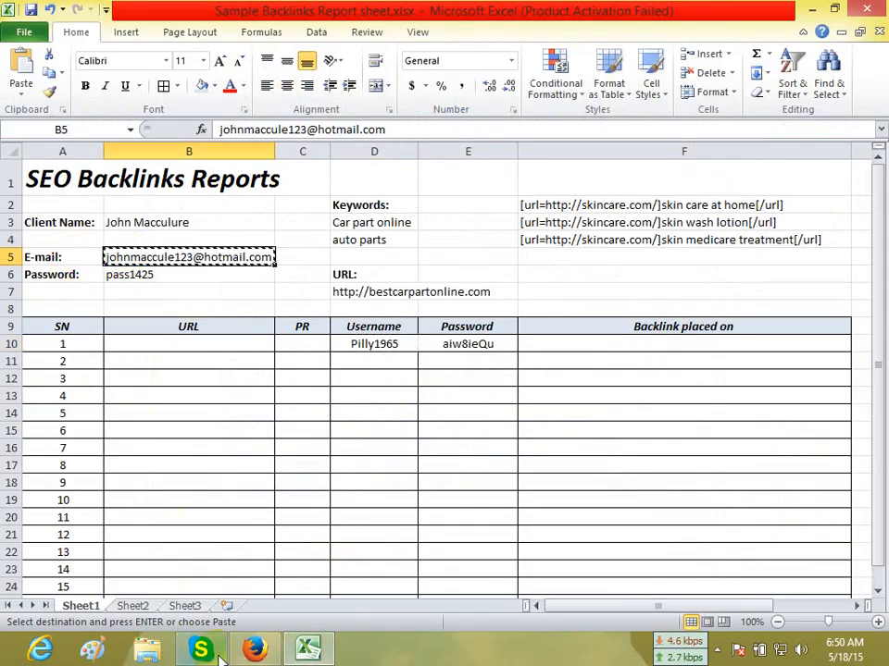
{"action": "left_click", "coordinate": [255, 649]}
{"action": "key", "text": "ctrl+v"}
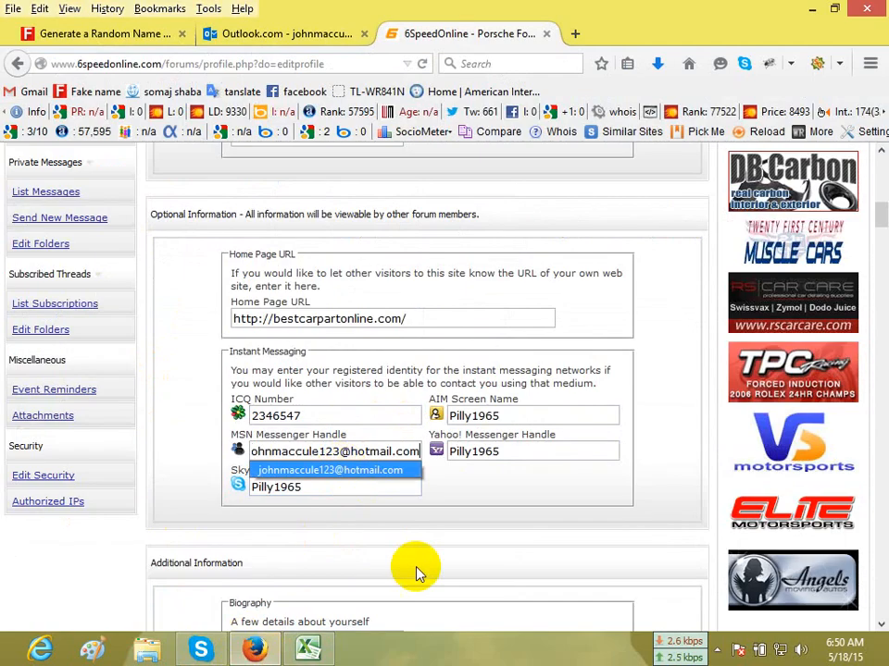
Set the profile's Biography to "I am staright man." and its Interests to "football".
{"action": "scroll", "coordinate": [417, 575], "scroll_direction": "down", "scroll_amount": 4}
{"action": "left_click", "coordinate": [352, 440]}
{"action": "scroll", "coordinate": [456, 452], "scroll_direction": "down", "scroll_amount": 5}
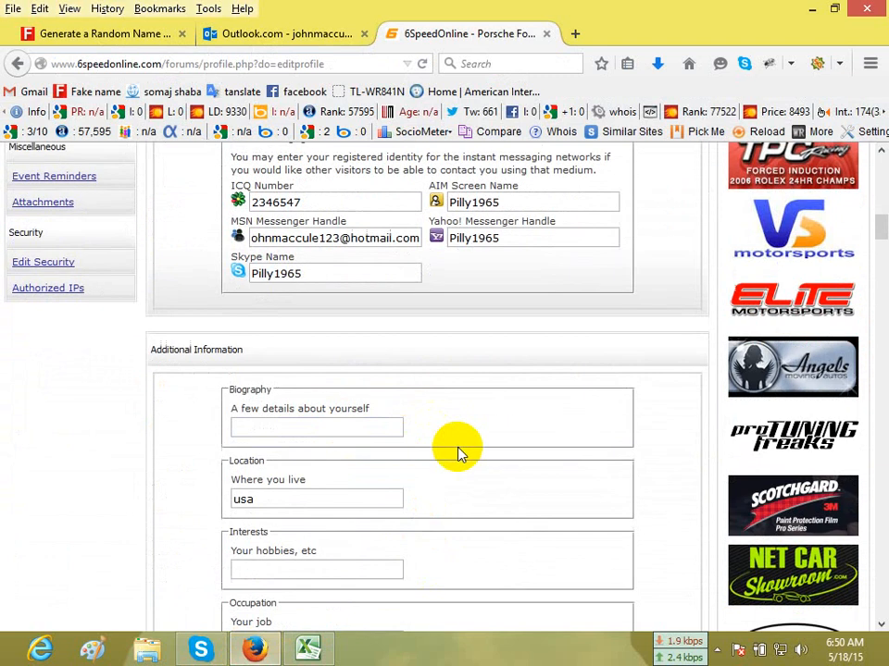
{"action": "scroll", "coordinate": [456, 452], "scroll_direction": "up", "scroll_amount": 1}
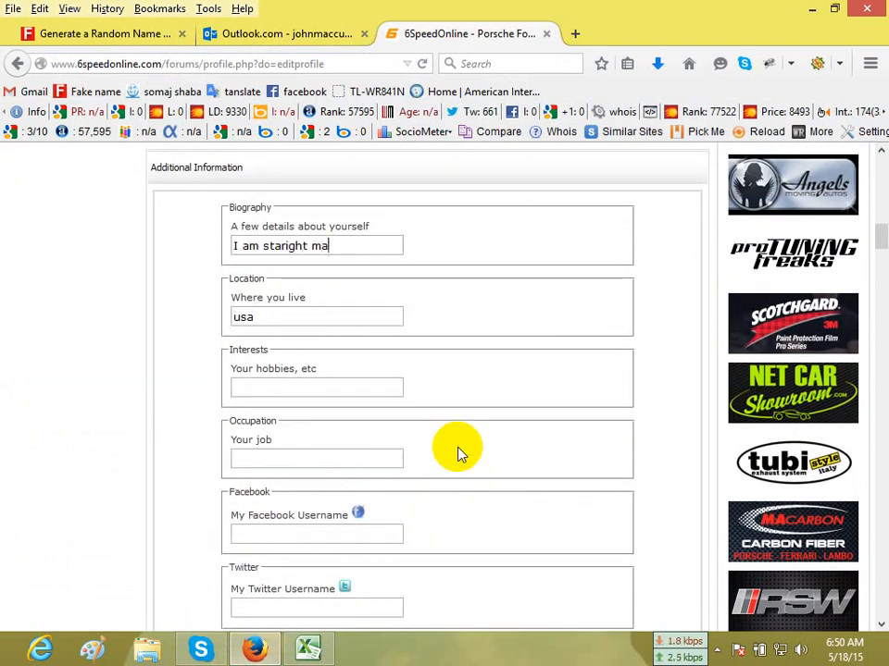
{"action": "scroll", "coordinate": [457, 453], "scroll_direction": "up", "scroll_amount": 1}
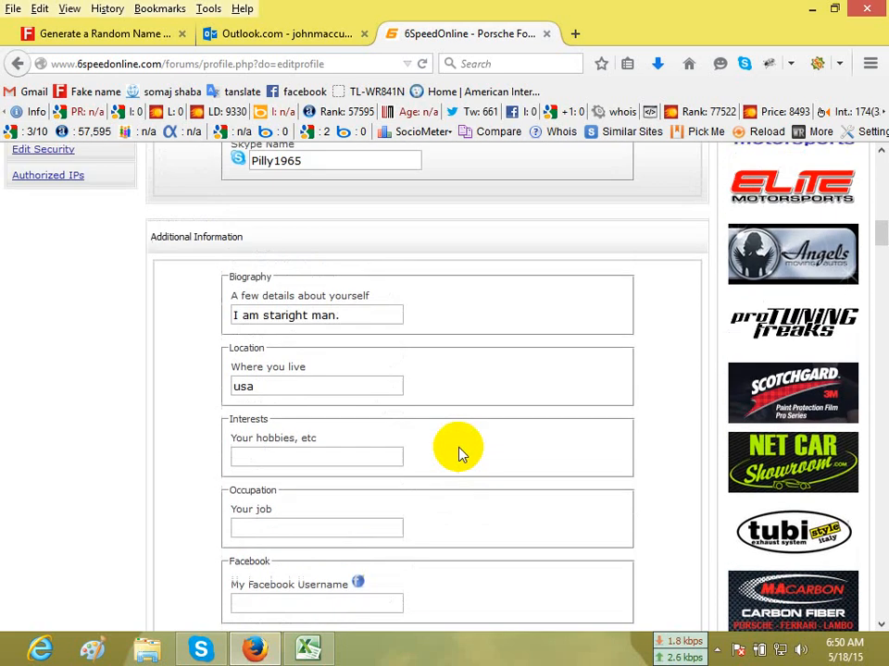
{"action": "scroll", "coordinate": [435, 428], "scroll_direction": "down", "scroll_amount": 3}
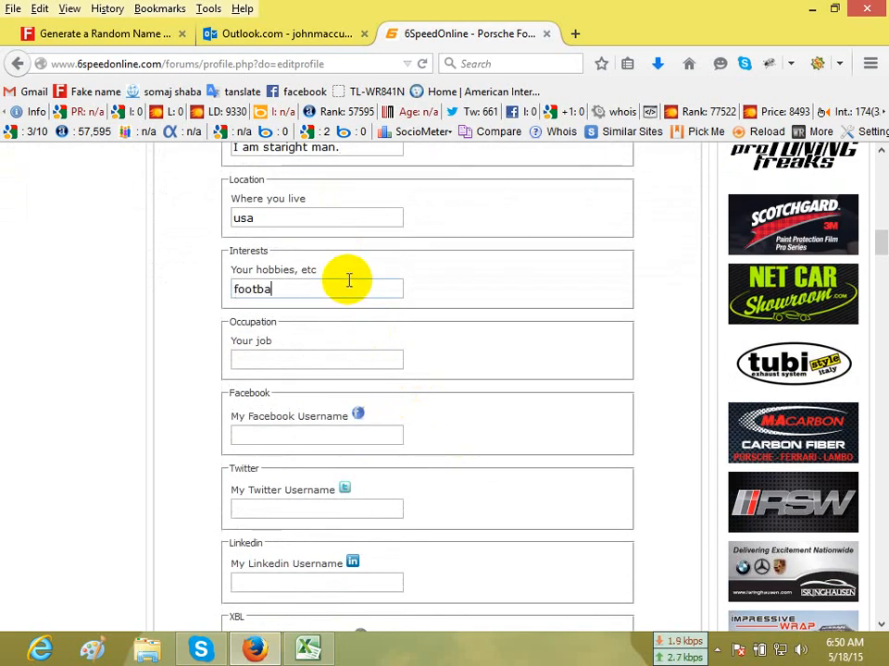
Set the profile's Occupation to "Business" and save the profile changes.
{"action": "left_click", "coordinate": [343, 365]}
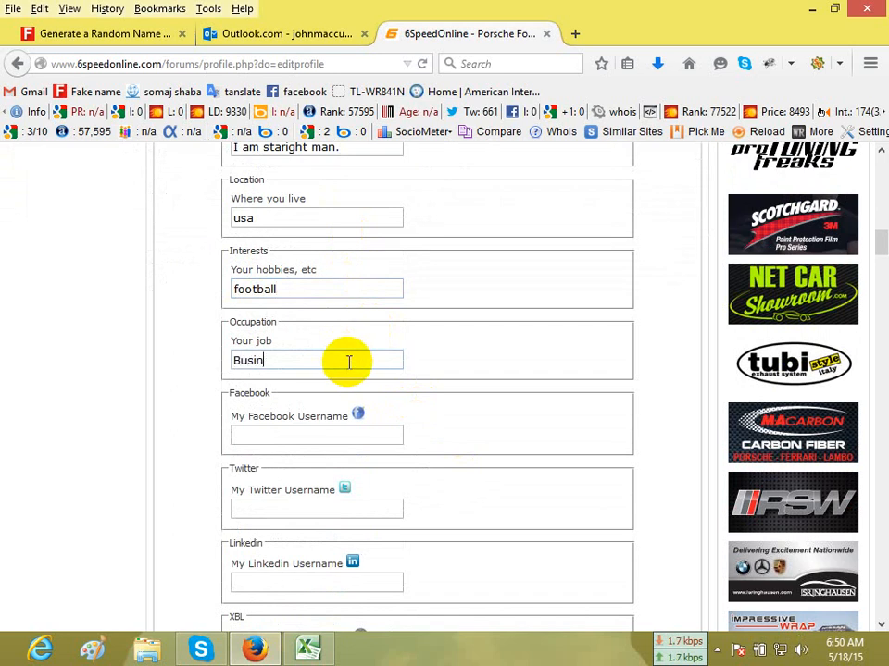
{"action": "type", "text": "Business"}
{"action": "left_click", "coordinate": [323, 432]}
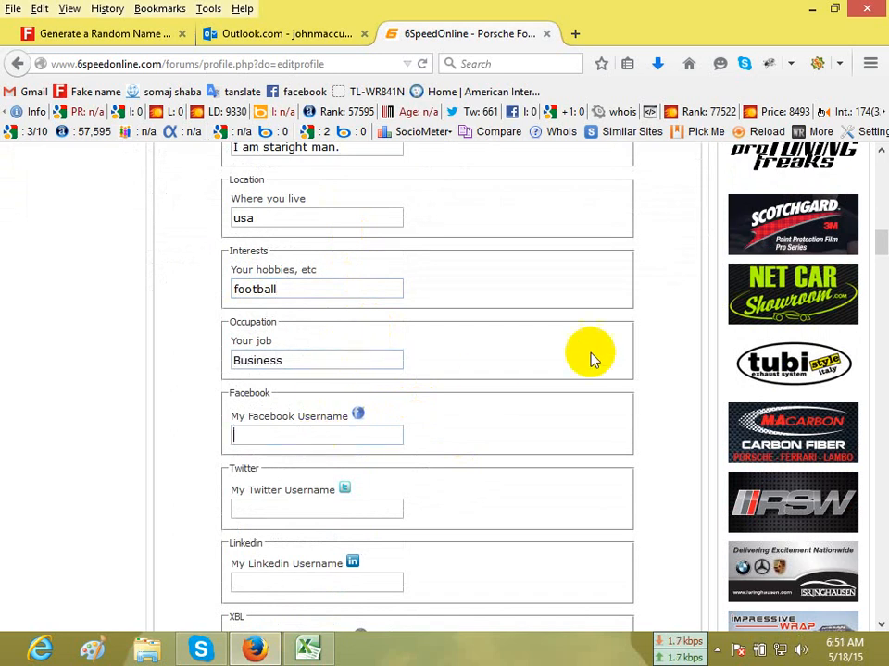
{"action": "scroll", "coordinate": [592, 358], "scroll_direction": "down", "scroll_amount": 3}
{"action": "scroll", "coordinate": [358, 338], "scroll_direction": "down", "scroll_amount": 3}
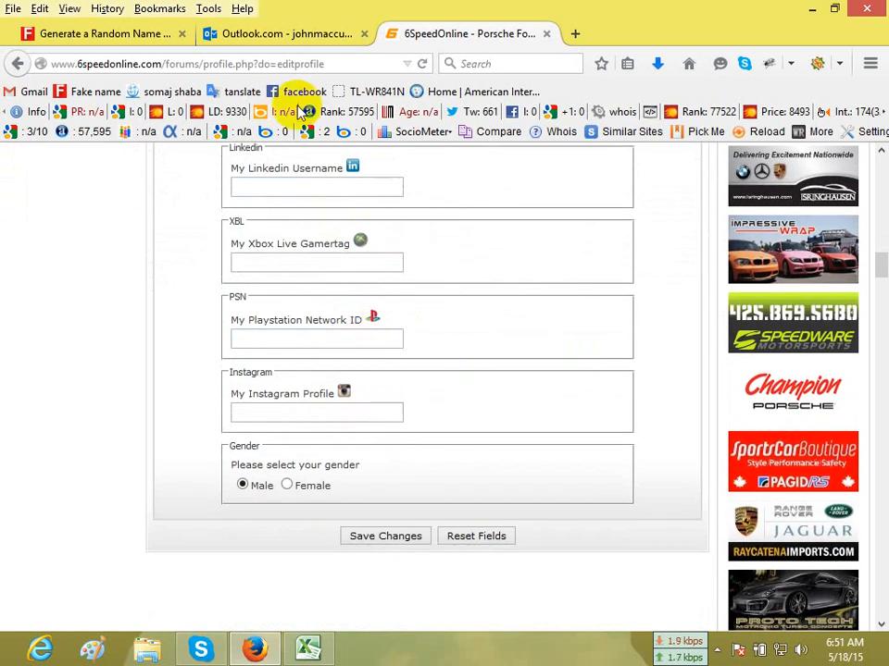
{"action": "scroll", "coordinate": [227, 489], "scroll_direction": "down", "scroll_amount": 1}
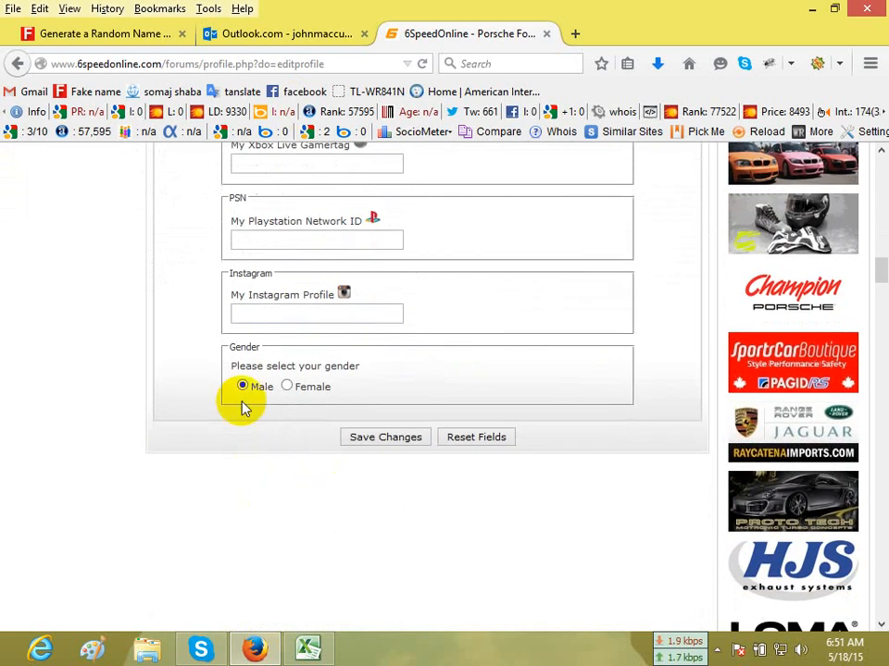
{"action": "left_click", "coordinate": [380, 438]}
{"action": "scroll", "coordinate": [555, 410], "scroll_direction": "up", "scroll_amount": 10}
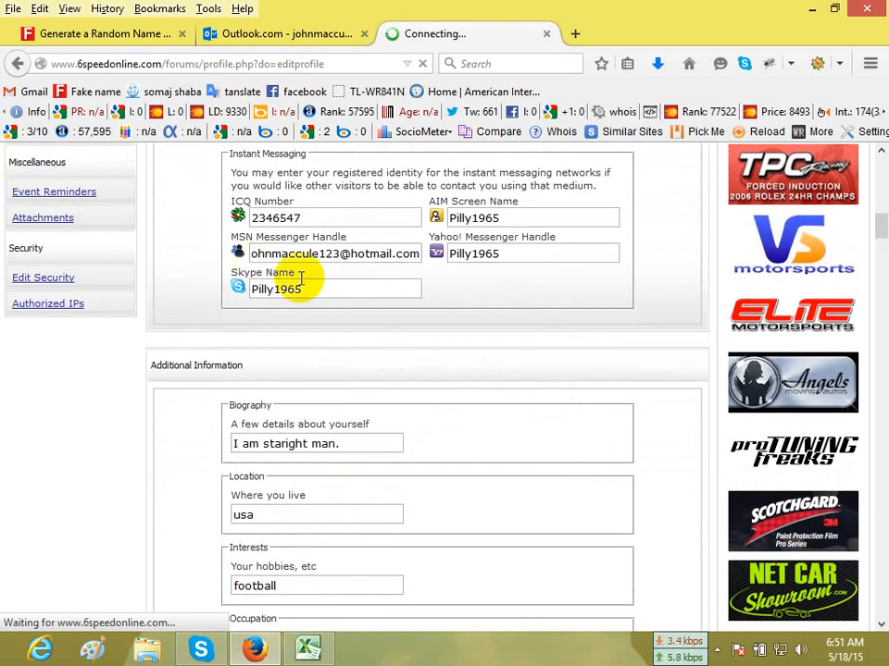
{"action": "scroll", "coordinate": [308, 400], "scroll_direction": "up", "scroll_amount": 4}
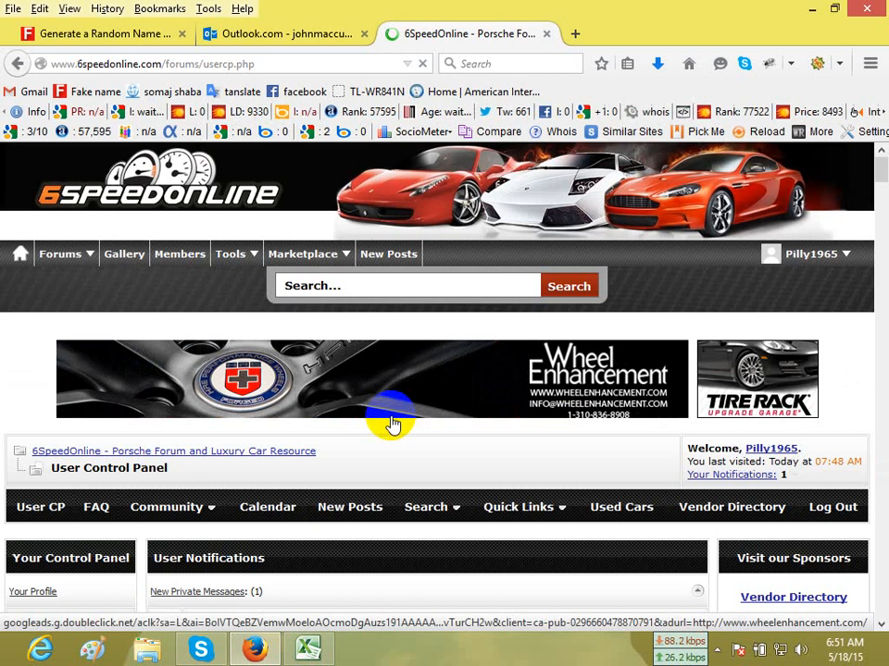
Open the Edit Signature page from the forum's User Control Panel.
{"action": "scroll", "coordinate": [391, 423], "scroll_direction": "down", "scroll_amount": 3}
{"action": "scroll", "coordinate": [389, 423], "scroll_direction": "down", "scroll_amount": 2}
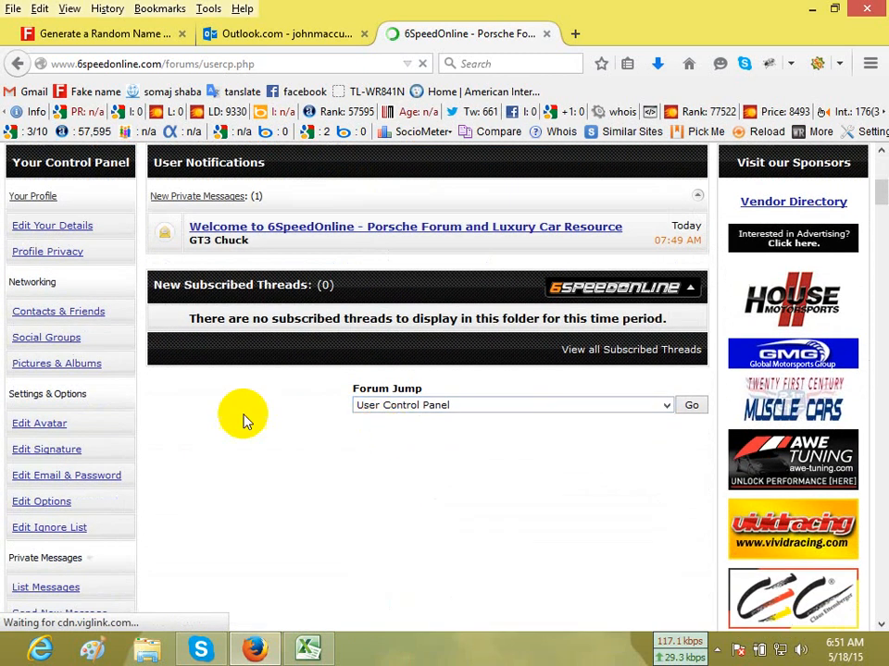
{"action": "scroll", "coordinate": [411, 250], "scroll_direction": "up", "scroll_amount": 6}
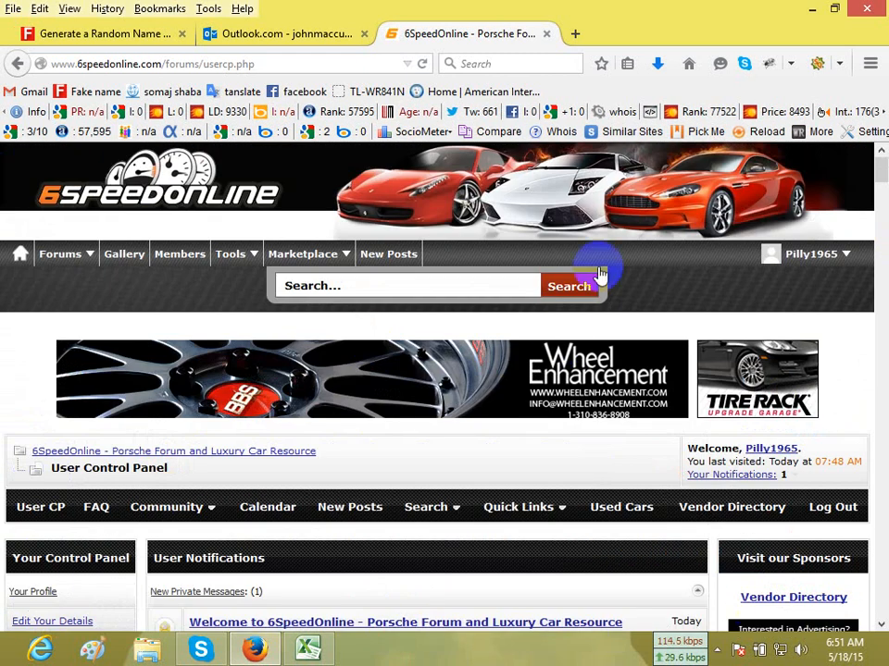
{"action": "scroll", "coordinate": [361, 475], "scroll_direction": "down", "scroll_amount": 9}
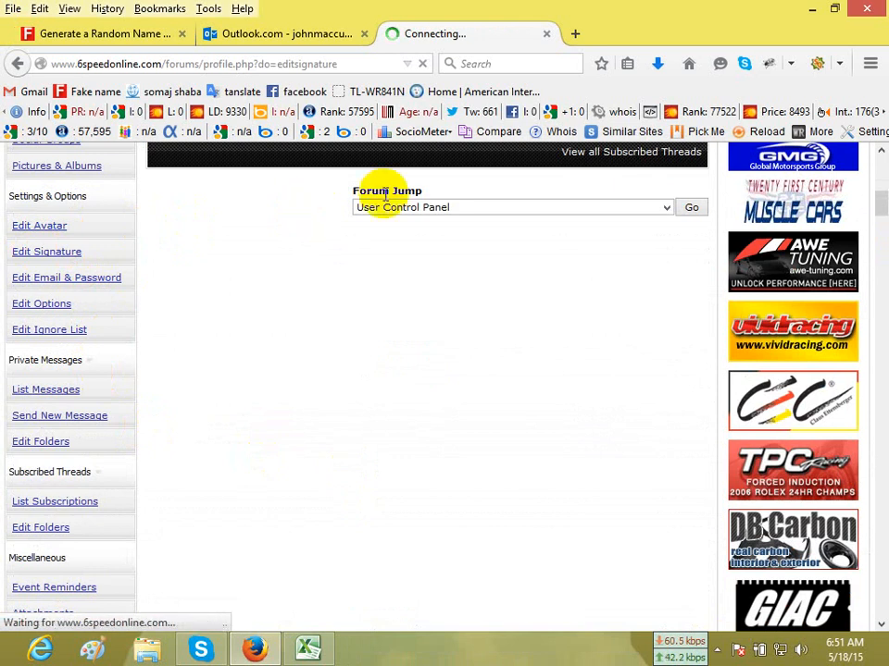
{"action": "left_click", "coordinate": [308, 649]}
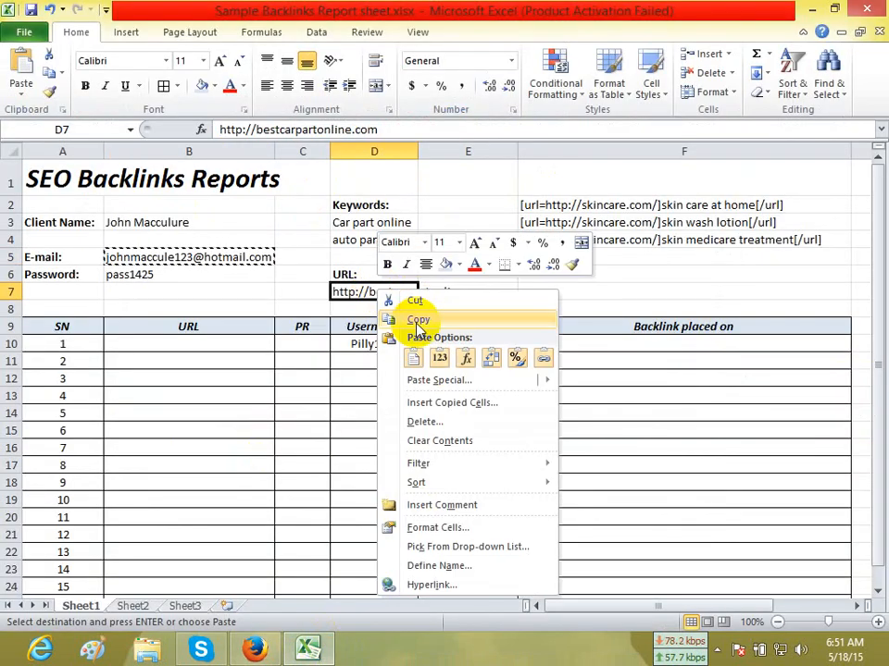
{"action": "left_click", "coordinate": [419, 324]}
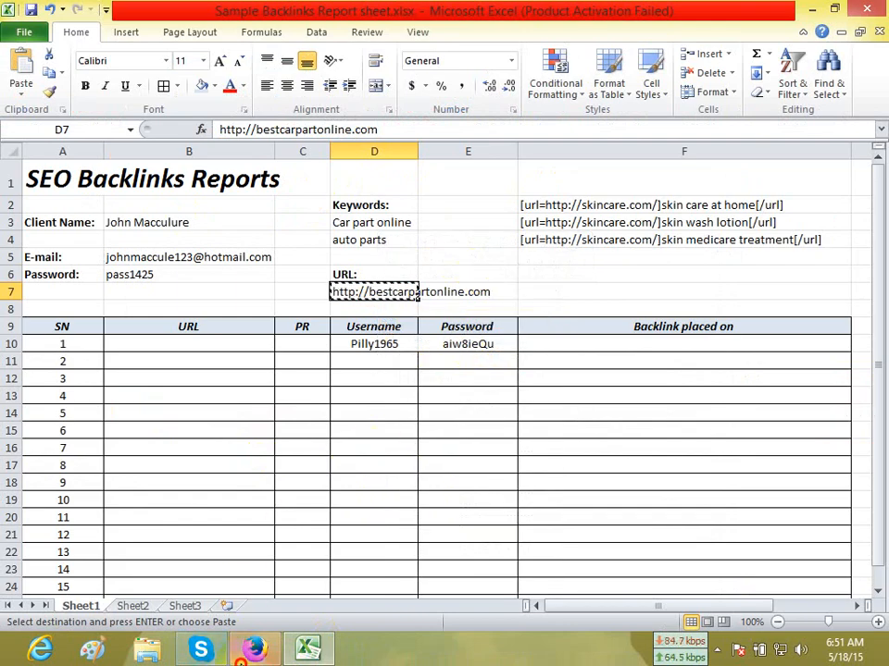
{"action": "left_click", "coordinate": [255, 650]}
{"action": "left_click", "coordinate": [580, 36]}
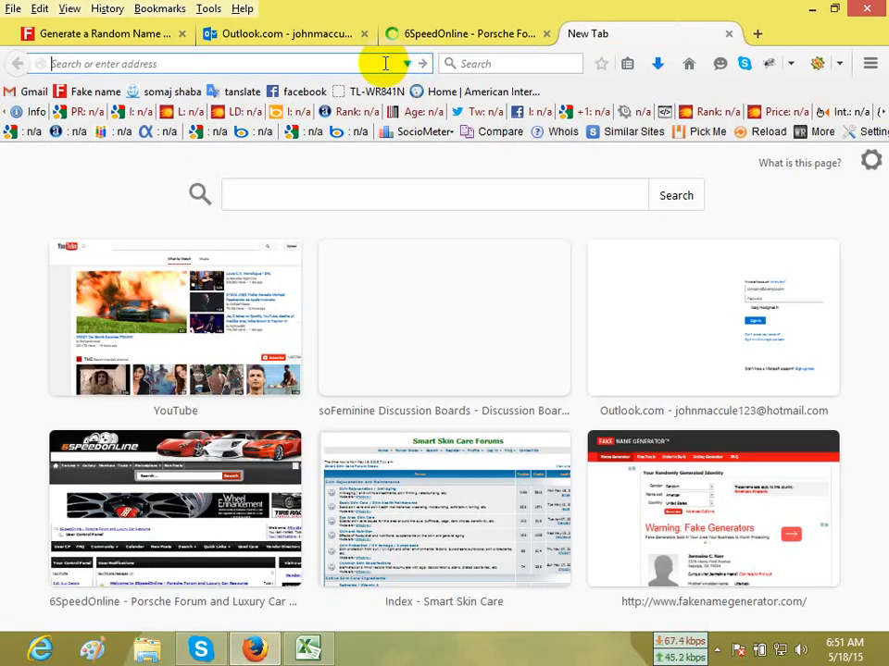
{"action": "right_click", "coordinate": [387, 64]}
{"action": "left_click", "coordinate": [428, 157]}
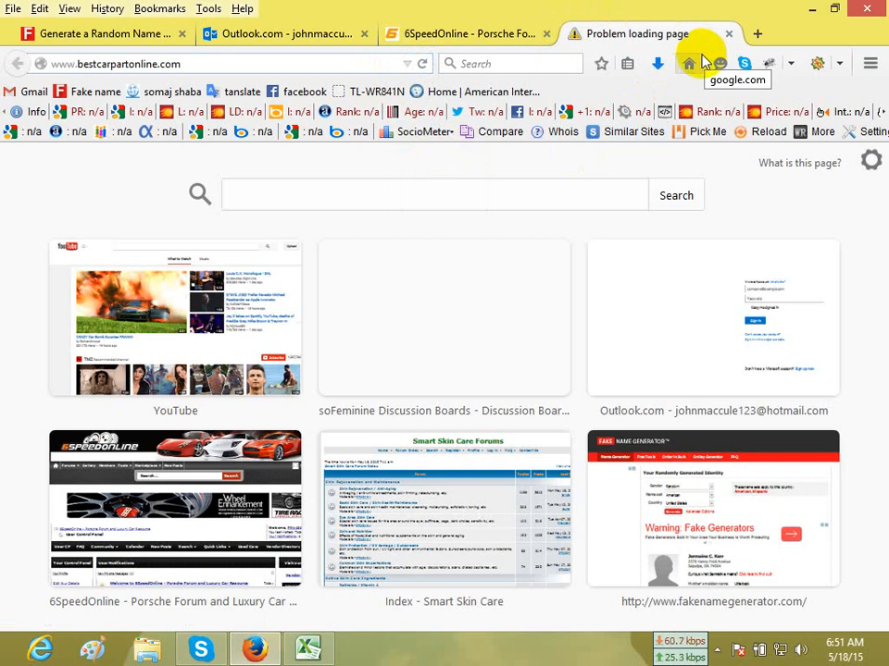
{"action": "left_click", "coordinate": [289, 505]}
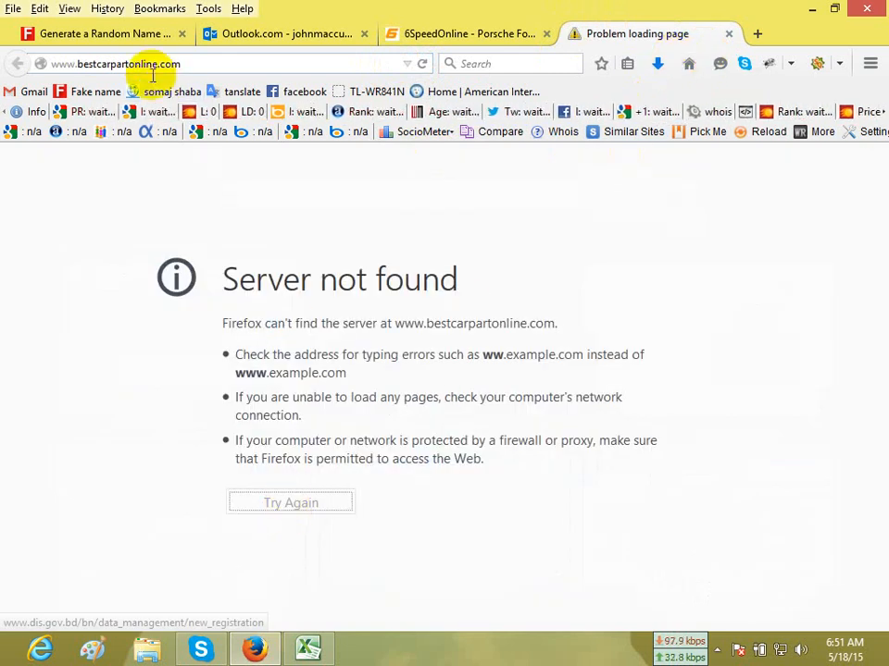
{"action": "left_click", "coordinate": [83, 65]}
{"action": "key", "text": "BackSpace"}
{"action": "key", "text": "BackSpace"}
{"action": "key", "text": "BackSpace"}
{"action": "key", "text": "Return"}
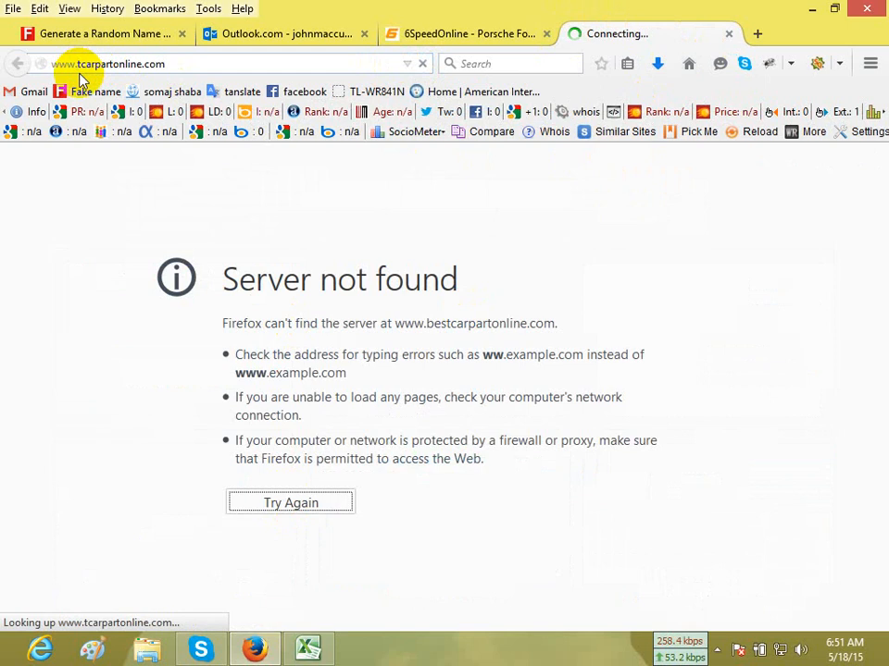
{"action": "left_click", "coordinate": [64, 63]}
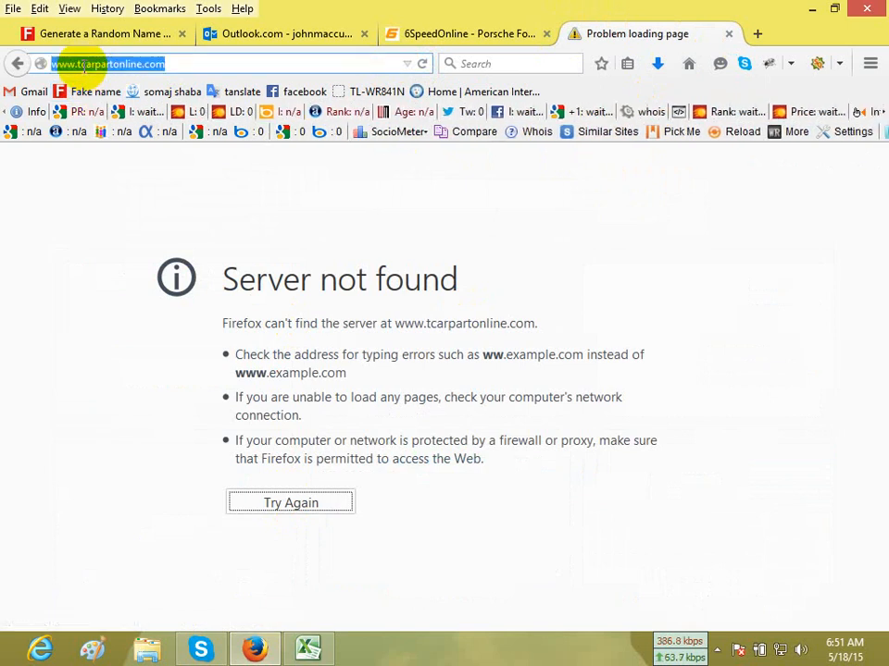
{"action": "left_click", "coordinate": [81, 64]}
{"action": "key", "text": "BackSpace"}
{"action": "key", "text": "Return"}
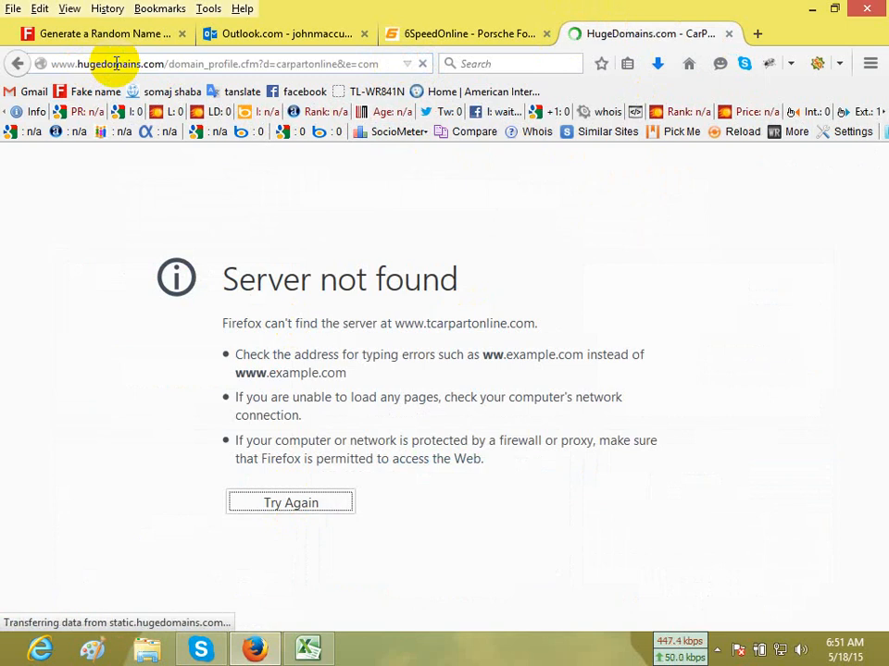
Try a web address beginning with "carparts" in place of the HugeDomains page, and close that tab.
{"action": "left_click", "coordinate": [148, 64]}
{"action": "type", "text": "c"}
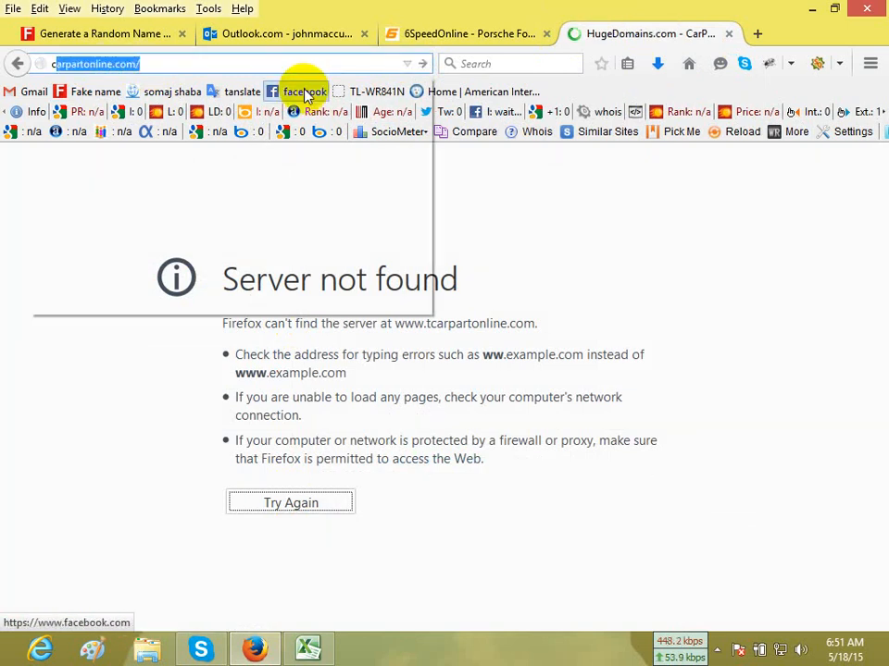
{"action": "type", "text": "ar"}
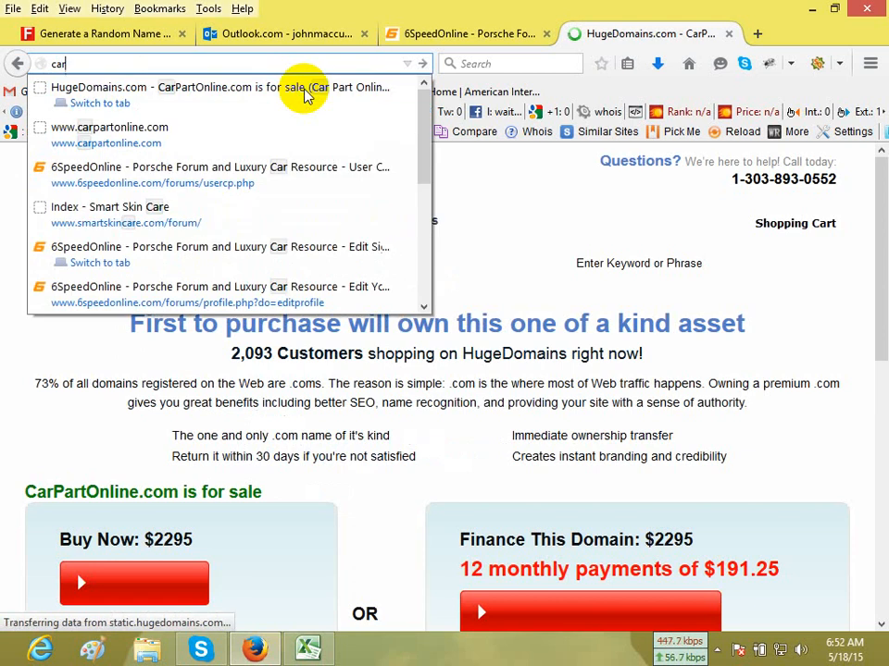
{"action": "type", "text": "tparts"}
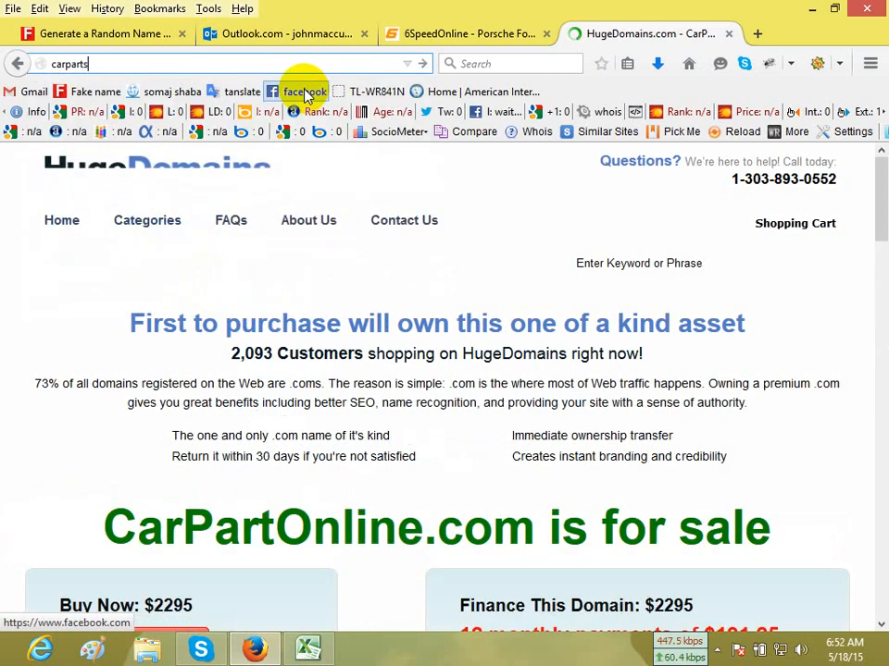
{"action": "key", "text": "Return"}
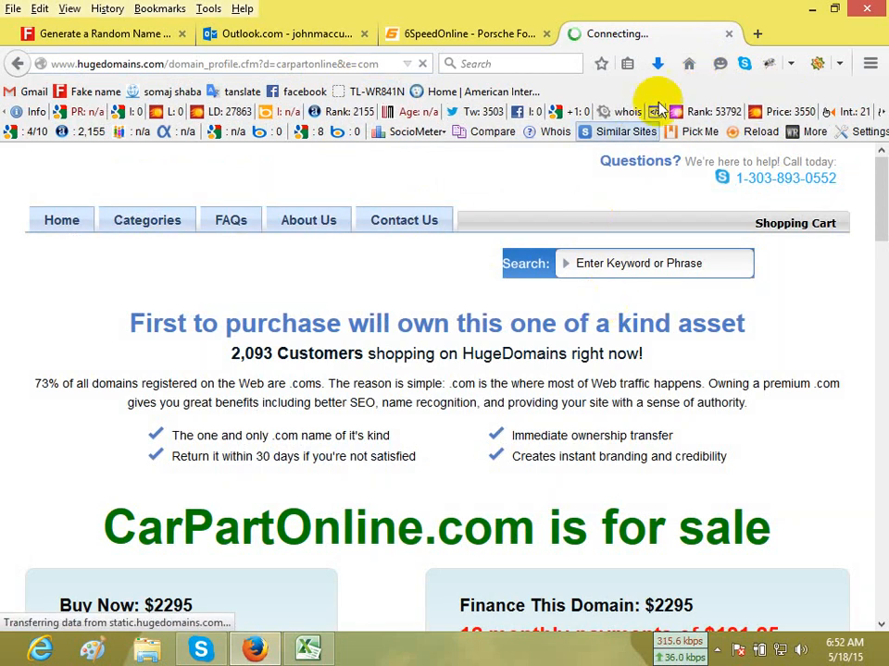
{"action": "left_click", "coordinate": [727, 33]}
Search Google for "car parts line" in a new tab and select the first result's opening sentence about BMW, Audi, VW and Mercedes spare parts.
{"action": "left_click", "coordinate": [584, 35]}
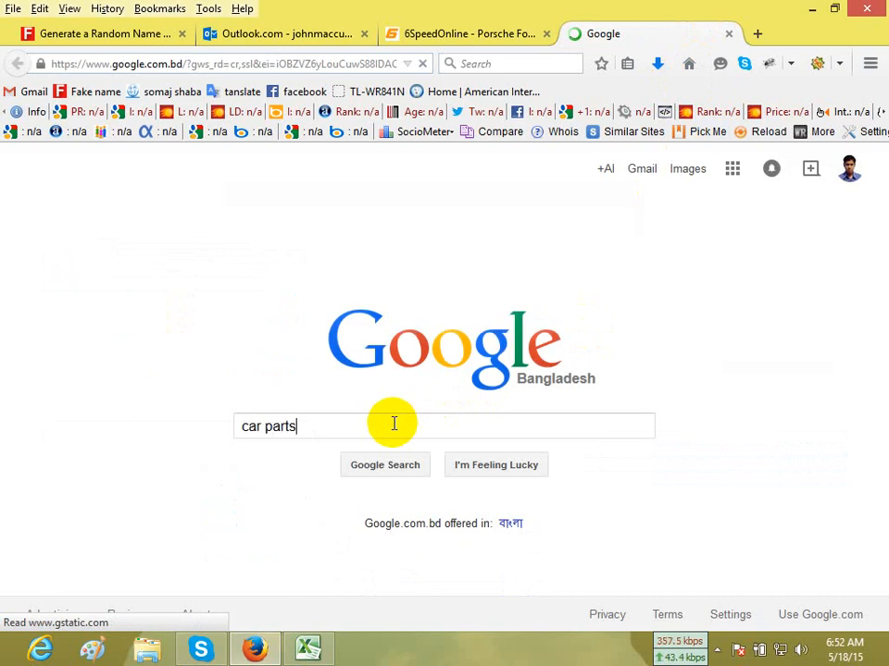
{"action": "type", "text": "line"}
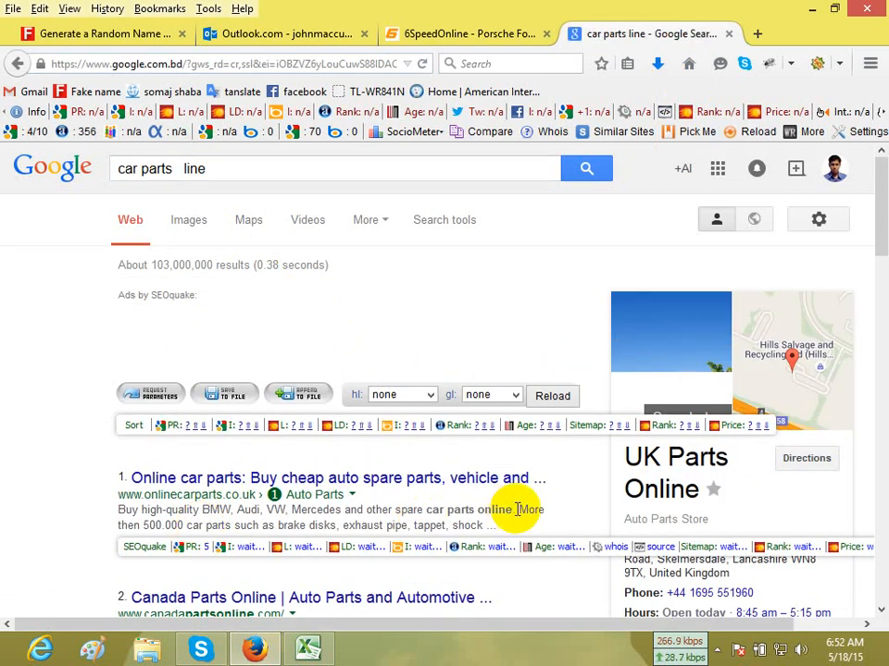
{"action": "left_click_drag", "start_coordinate": [514, 510], "coordinate": [121, 509]}
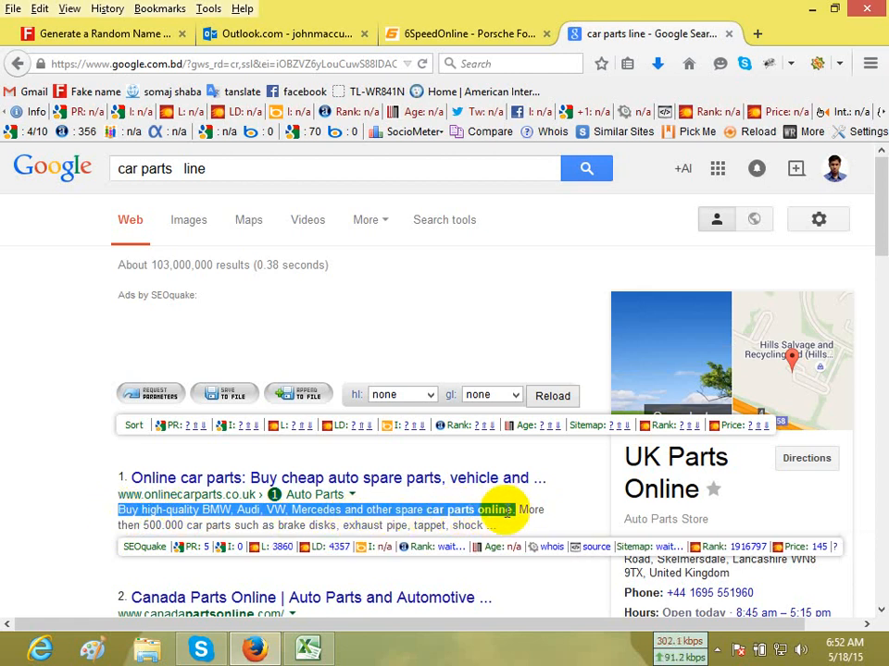
Paste the copied sentence about BMW, Audi, VW and Mercedes spare parts into the 6SpeedOnline signature and add an empty line below it.
{"action": "left_click", "coordinate": [299, 41]}
{"action": "left_click", "coordinate": [430, 41]}
{"action": "scroll", "coordinate": [460, 472], "scroll_direction": "down", "scroll_amount": 4}
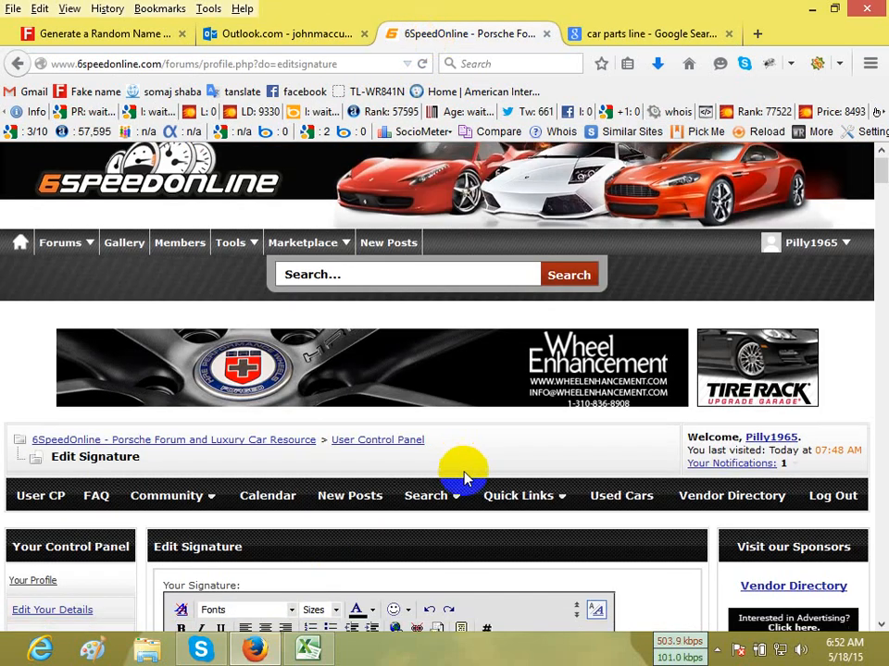
{"action": "left_click", "coordinate": [238, 370]}
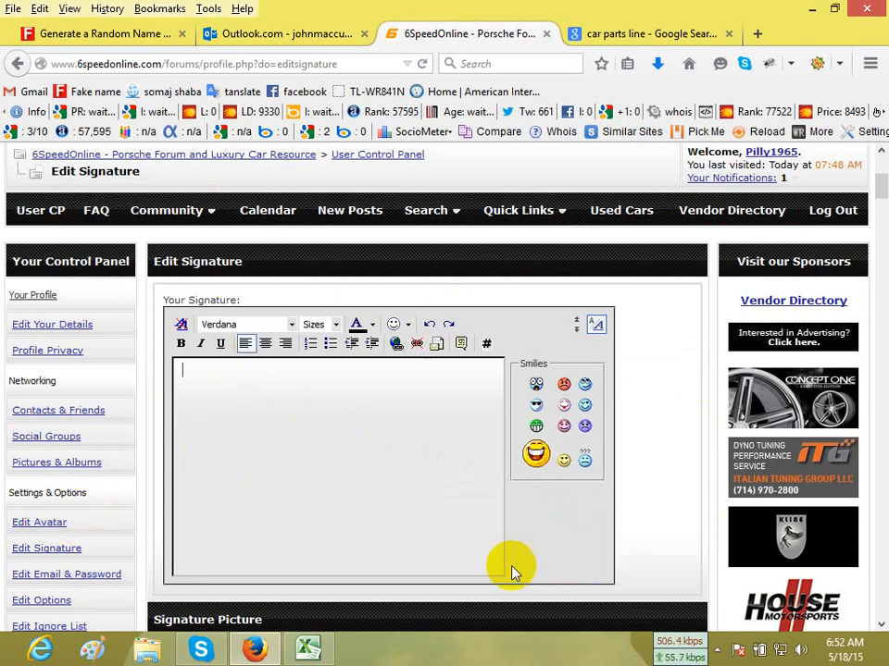
{"action": "key", "text": "ctrl+v"}
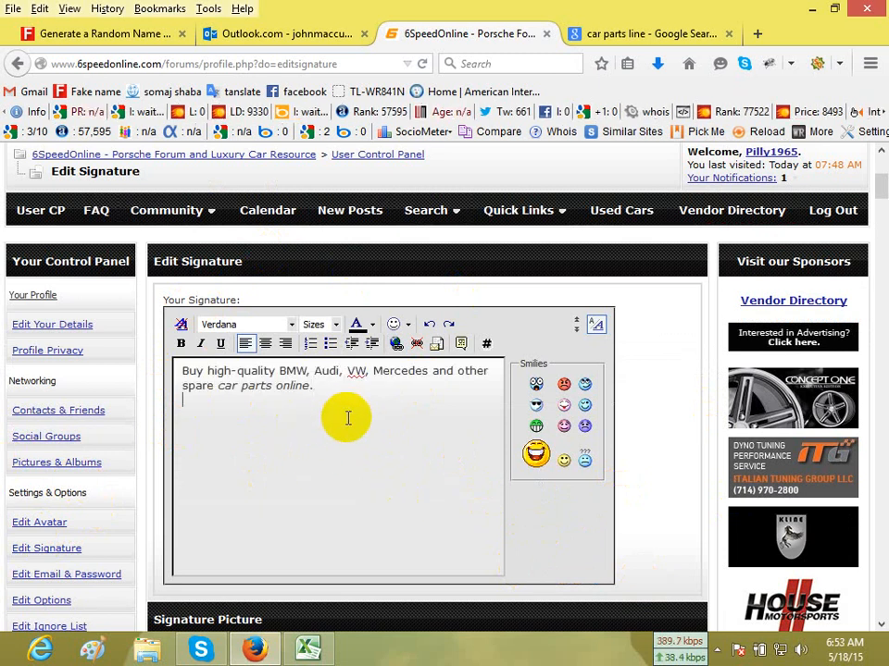
{"action": "key", "text": "Return"}
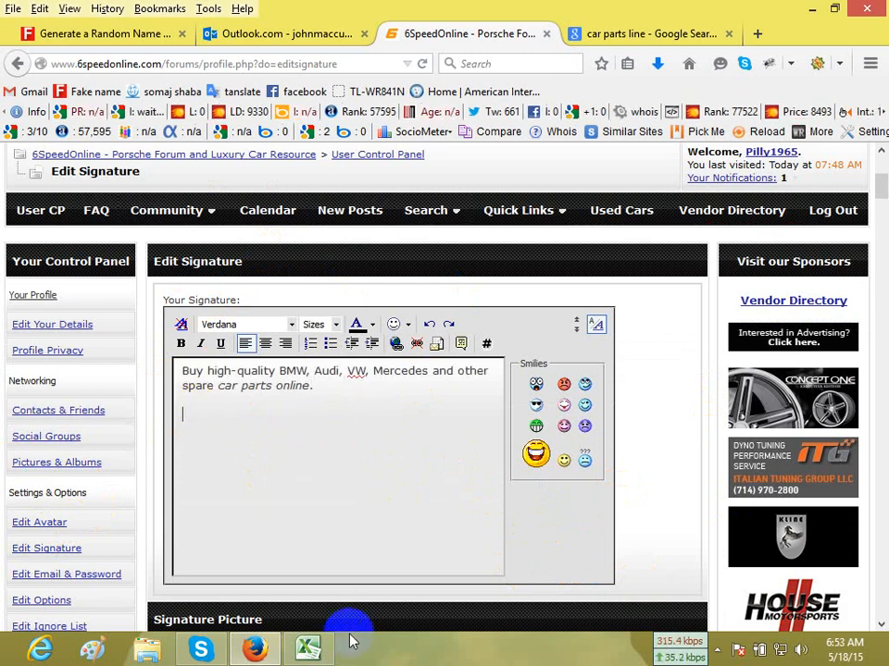
Copy the keyword "Car part online" from the Excel backlinks report and paste it into the forum signature below the sentence.
{"action": "left_click", "coordinate": [308, 648]}
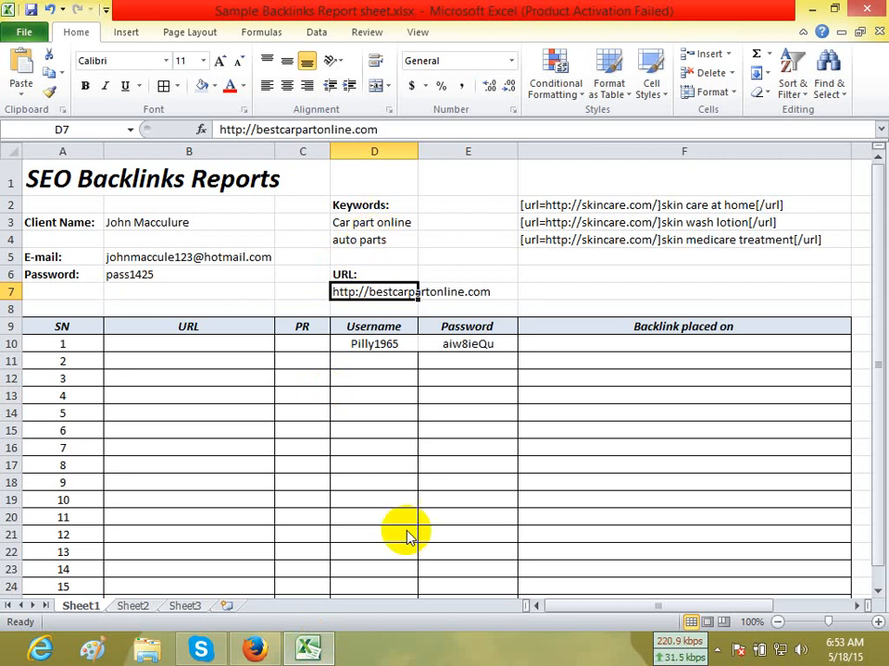
{"action": "left_click", "coordinate": [256, 648]}
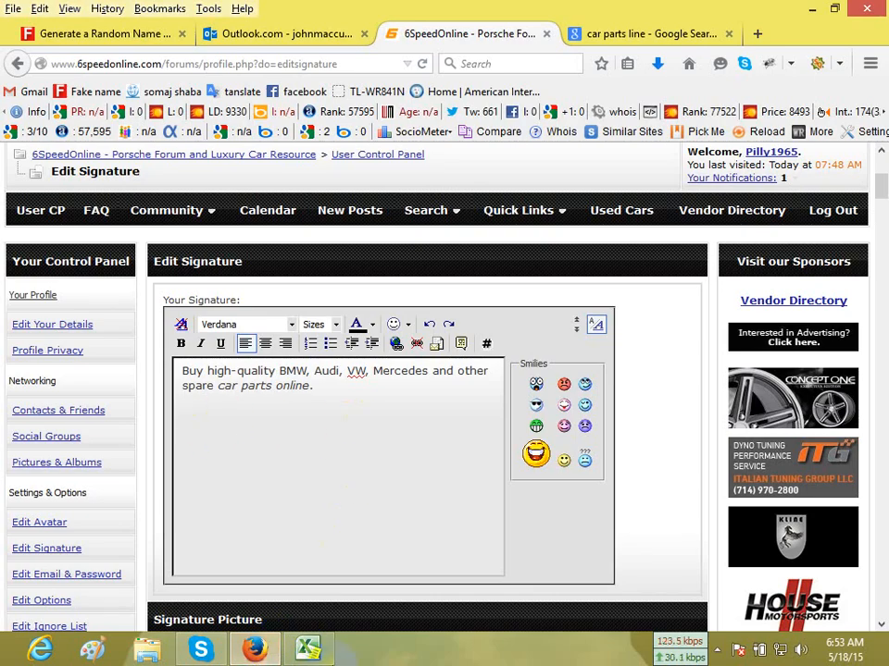
{"action": "left_click", "coordinate": [308, 648]}
{"action": "left_click", "coordinate": [395, 220]}
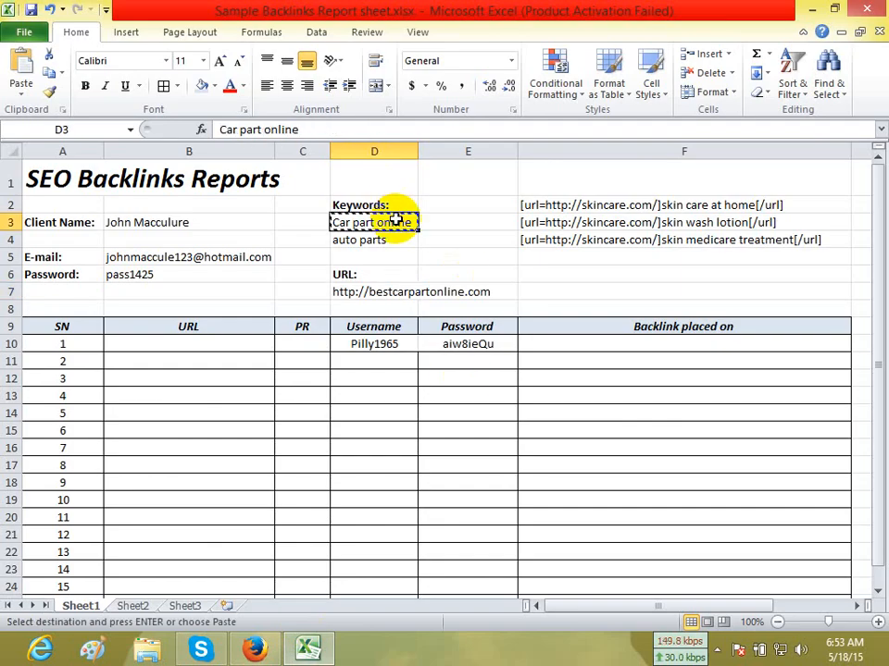
{"action": "left_click", "coordinate": [255, 648]}
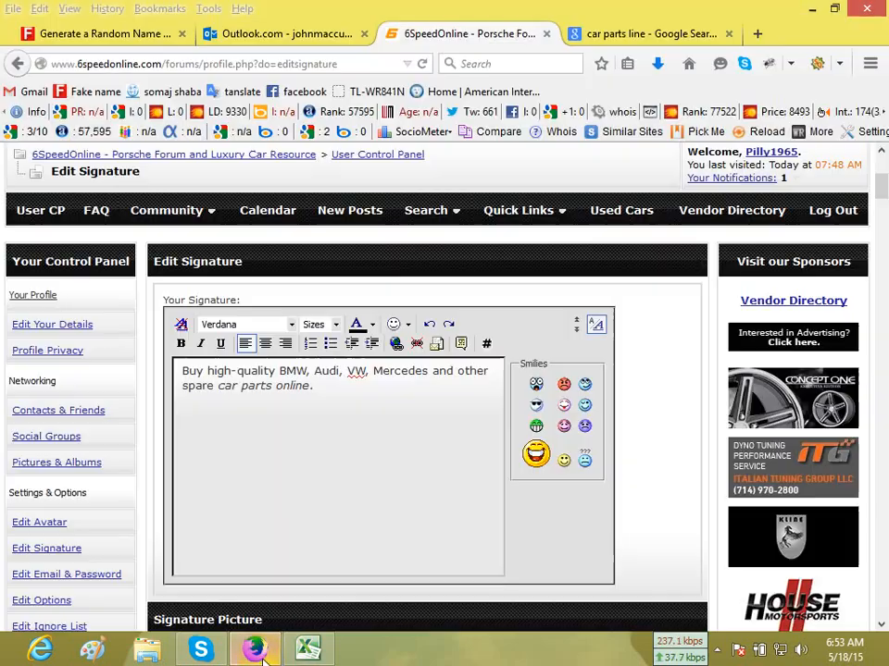
{"action": "left_click", "coordinate": [212, 434]}
{"action": "type", "text": "Car part online"}
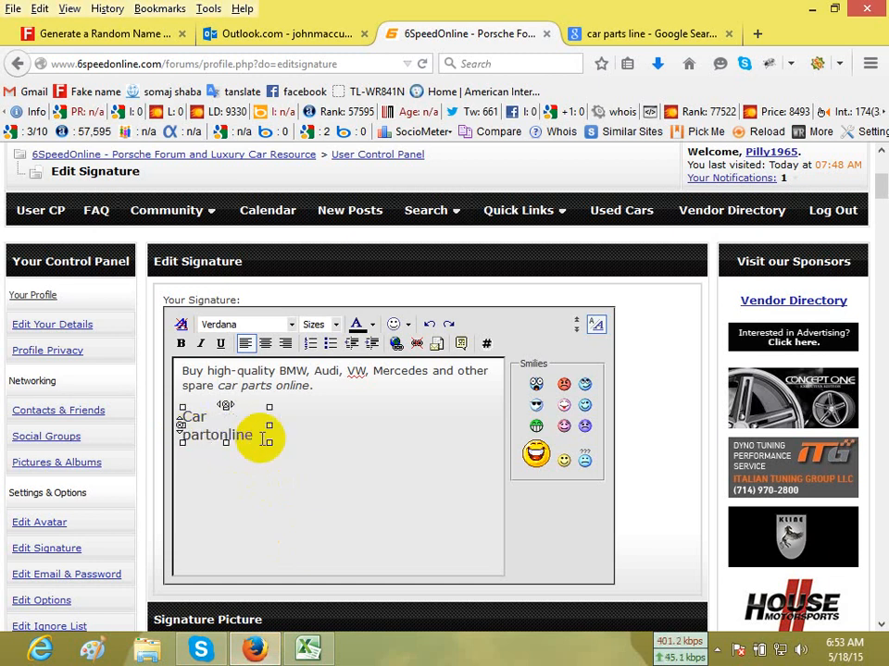
{"action": "left_click_drag", "start_coordinate": [222, 436], "coordinate": [182, 421]}
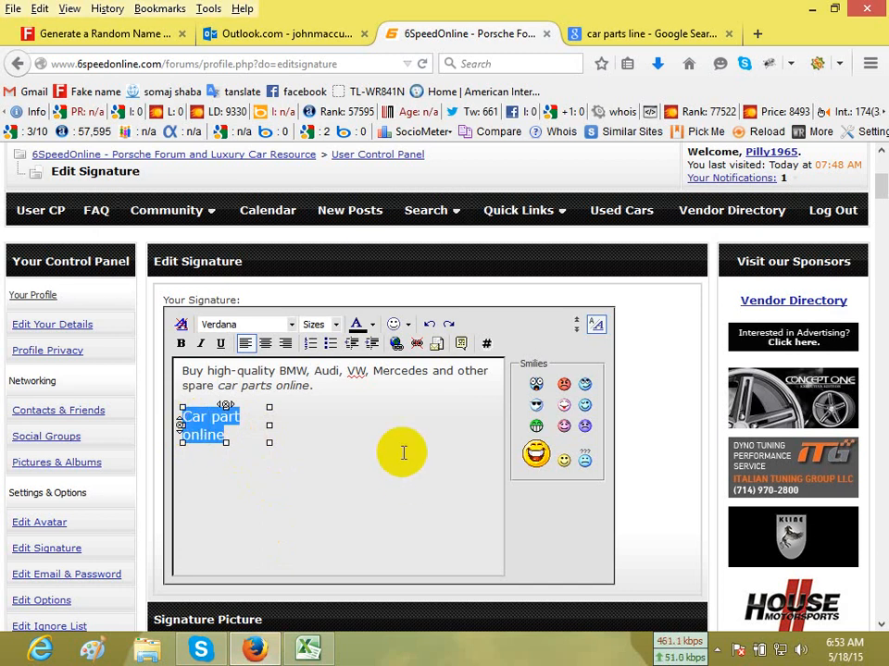
{"action": "left_click", "coordinate": [398, 345]}
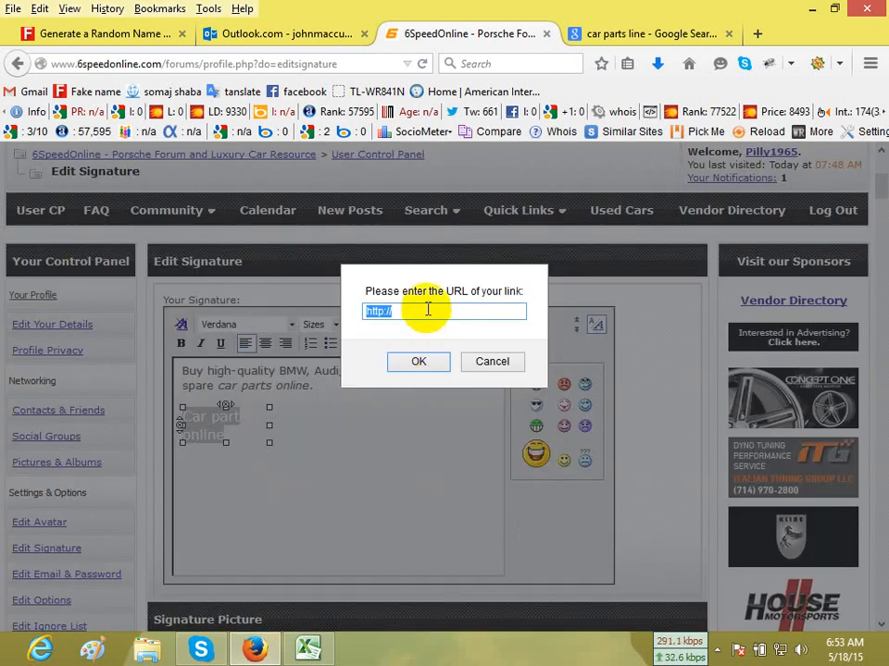
{"action": "left_click", "coordinate": [308, 650]}
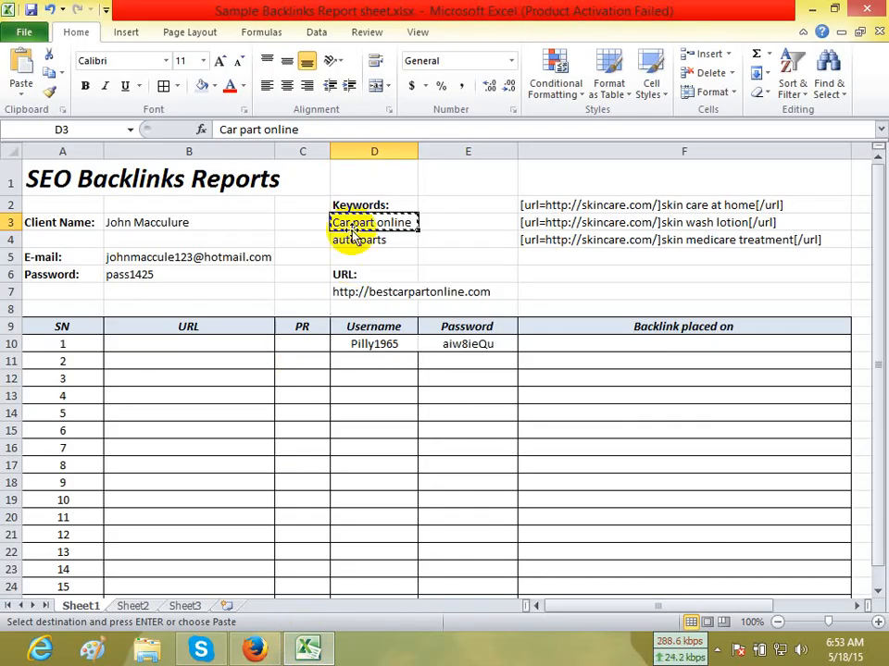
{"action": "left_click", "coordinate": [374, 293]}
{"action": "key", "text": "ctrl+c"}
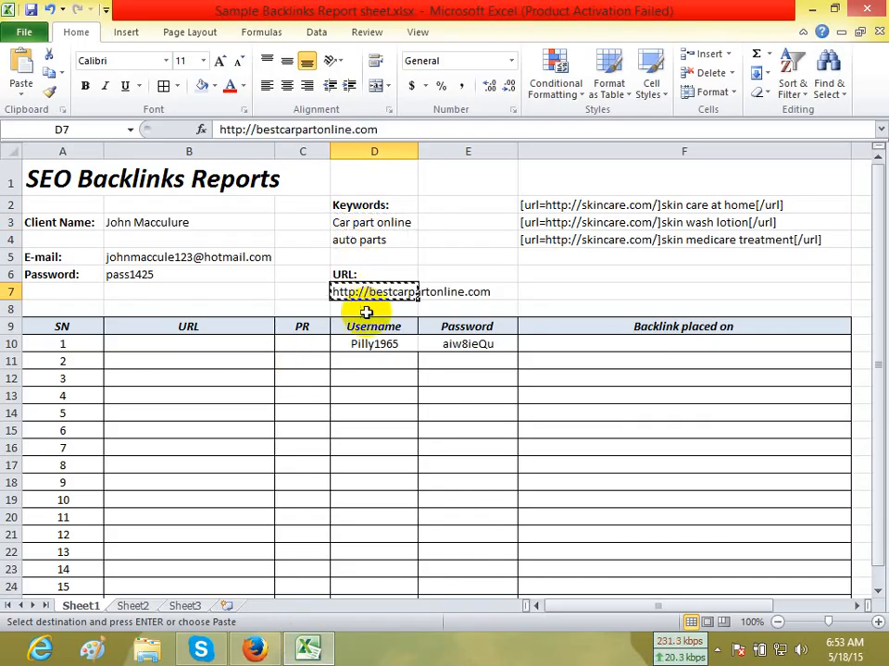
{"action": "key", "text": "alt+Tab"}
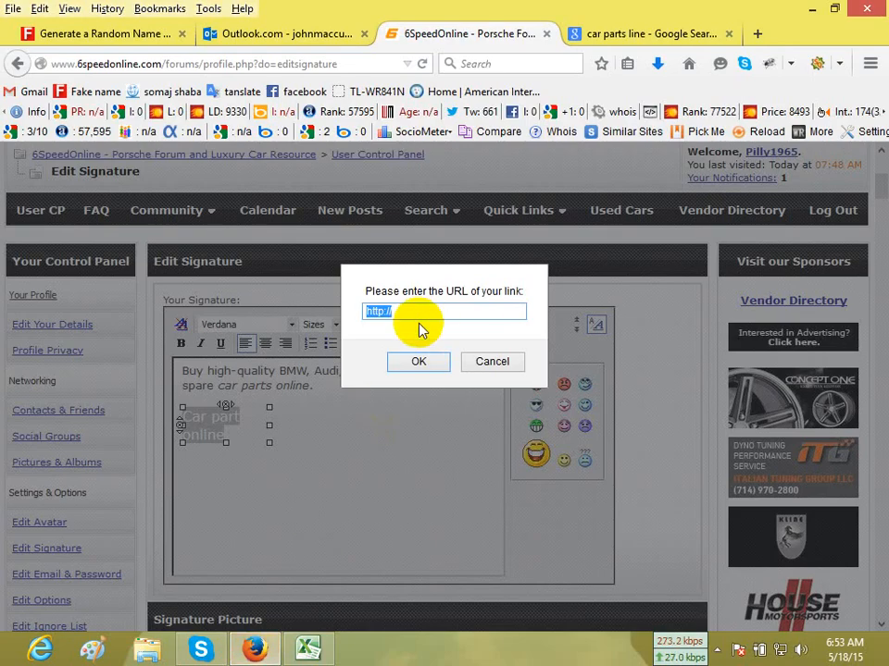
{"action": "left_click", "coordinate": [416, 362]}
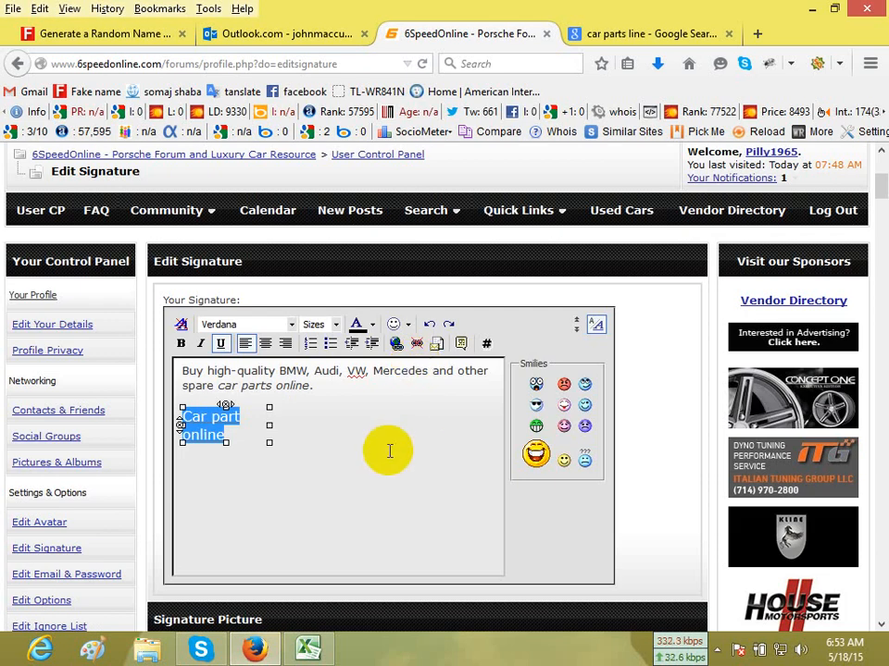
{"action": "left_click", "coordinate": [271, 460]}
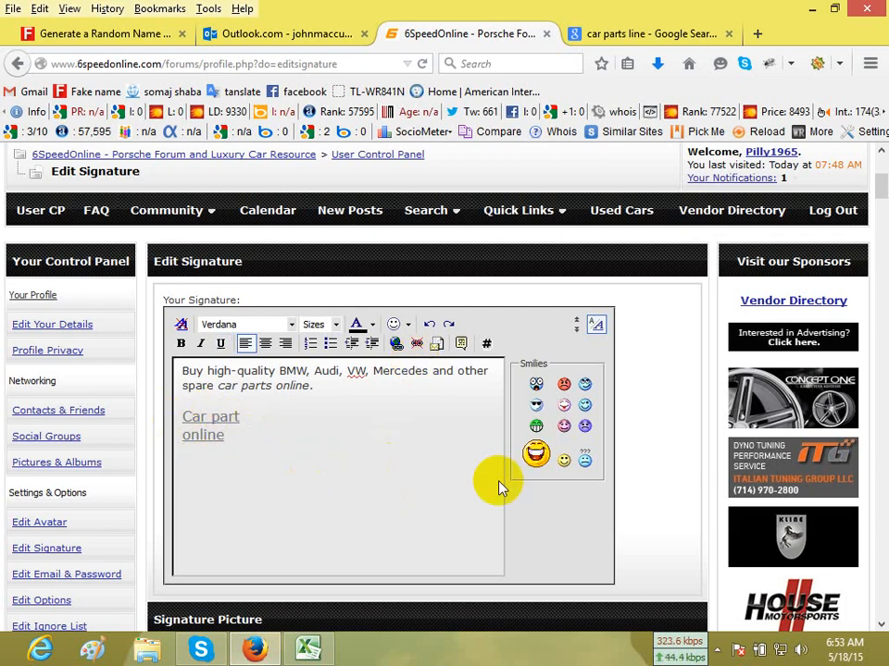
Save the forum signature without adding a signature picture.
{"action": "scroll", "coordinate": [518, 488], "scroll_direction": "down", "scroll_amount": 5}
{"action": "scroll", "coordinate": [552, 486], "scroll_direction": "down", "scroll_amount": 1}
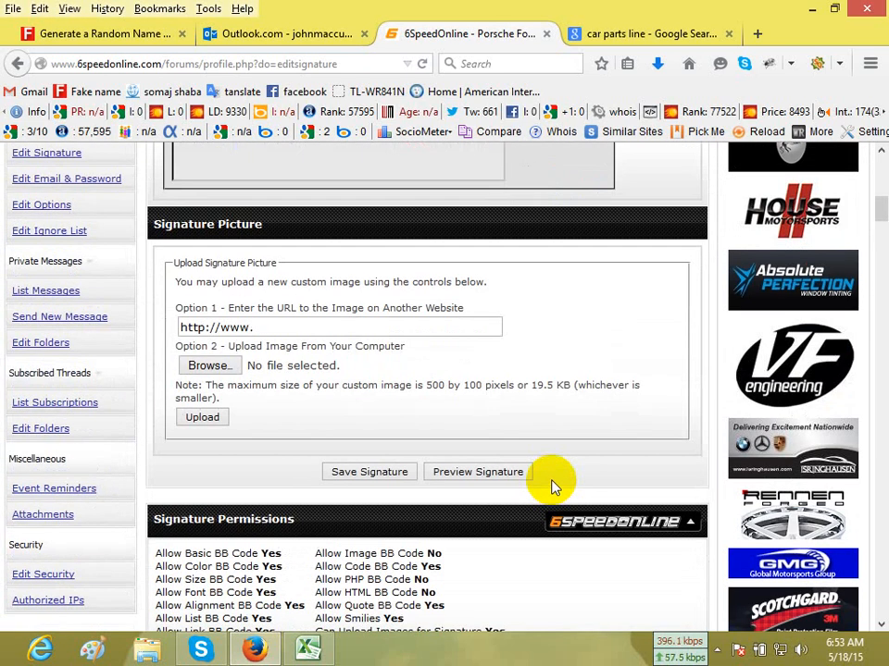
{"action": "left_click", "coordinate": [378, 474]}
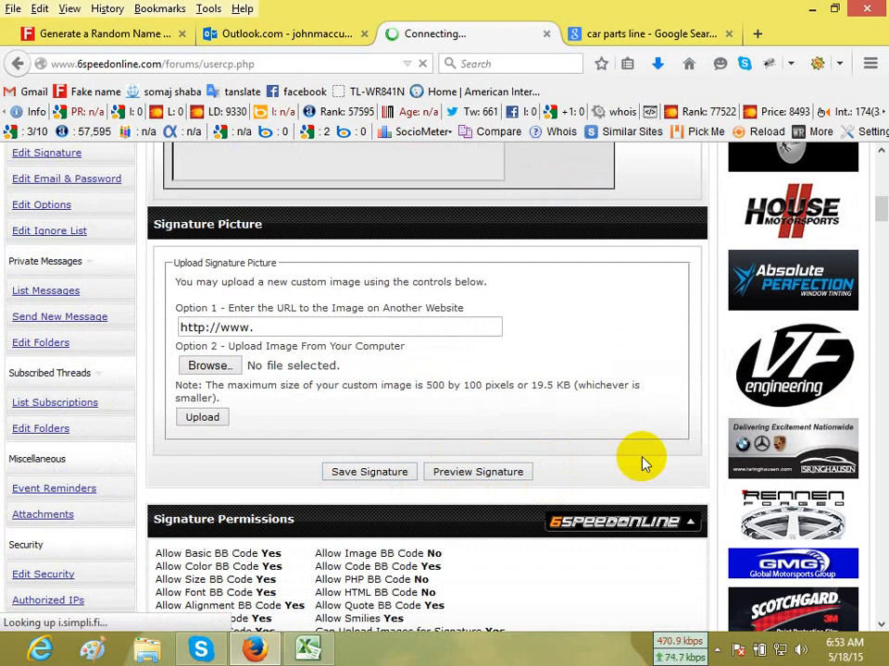
Open the account's own public profile page from the User Control Panel and go to its Visitor Messages section.
{"action": "scroll", "coordinate": [645, 463], "scroll_direction": "up", "scroll_amount": 2}
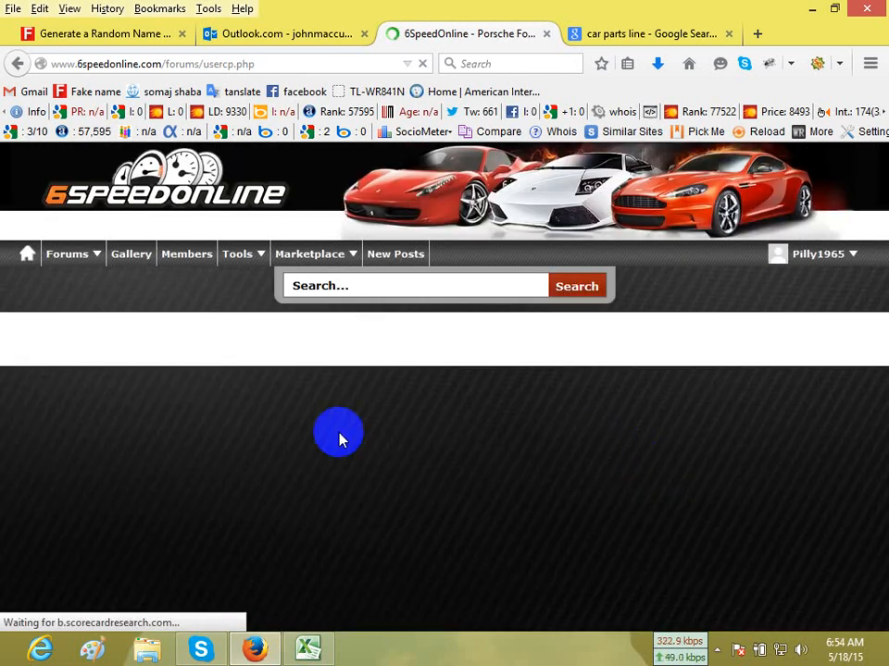
{"action": "scroll", "coordinate": [754, 452], "scroll_direction": "down", "scroll_amount": 5}
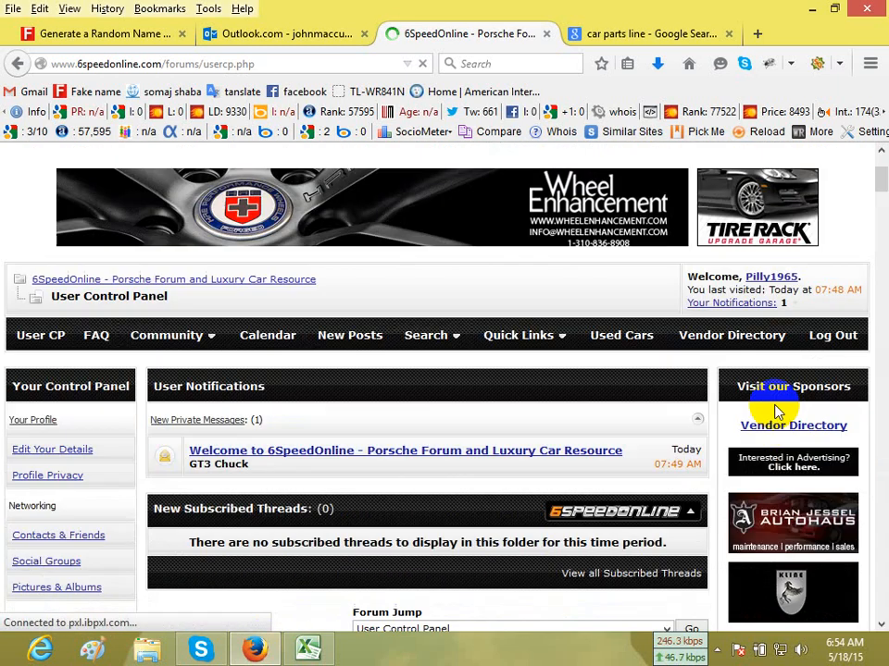
{"action": "scroll", "coordinate": [756, 374], "scroll_direction": "up", "scroll_amount": 3}
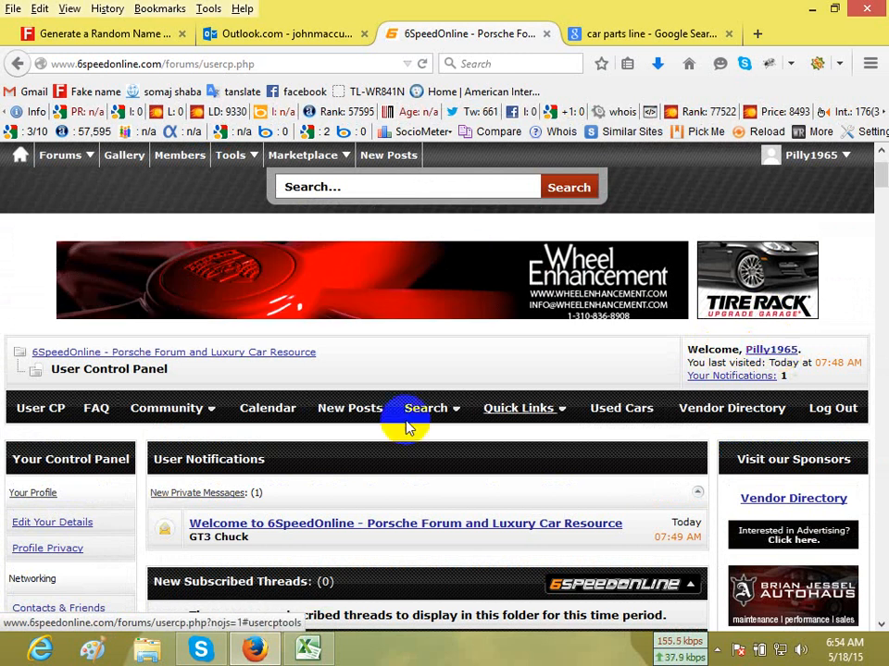
{"action": "scroll", "coordinate": [185, 445], "scroll_direction": "down", "scroll_amount": 2}
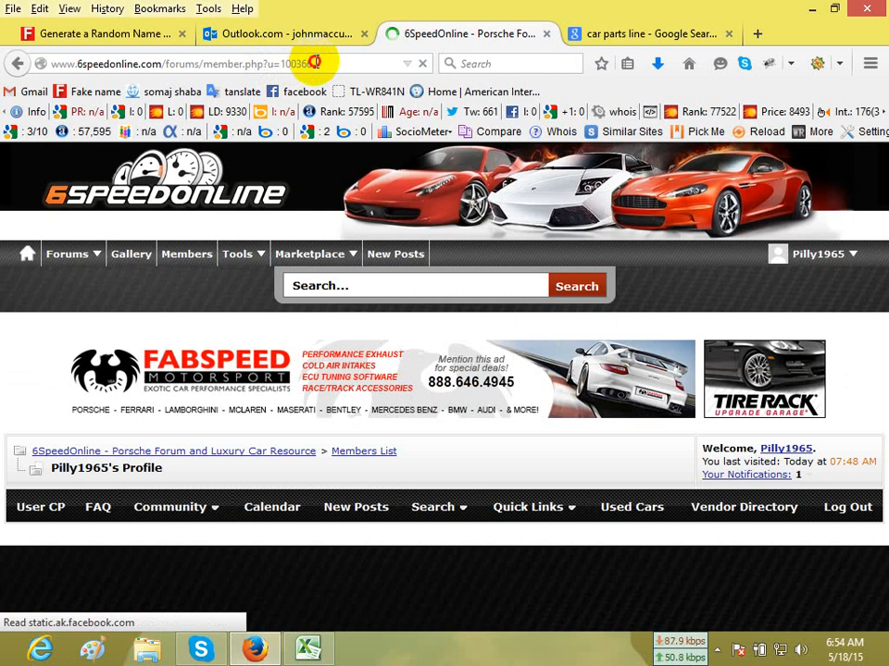
{"action": "double_click", "coordinate": [285, 63]}
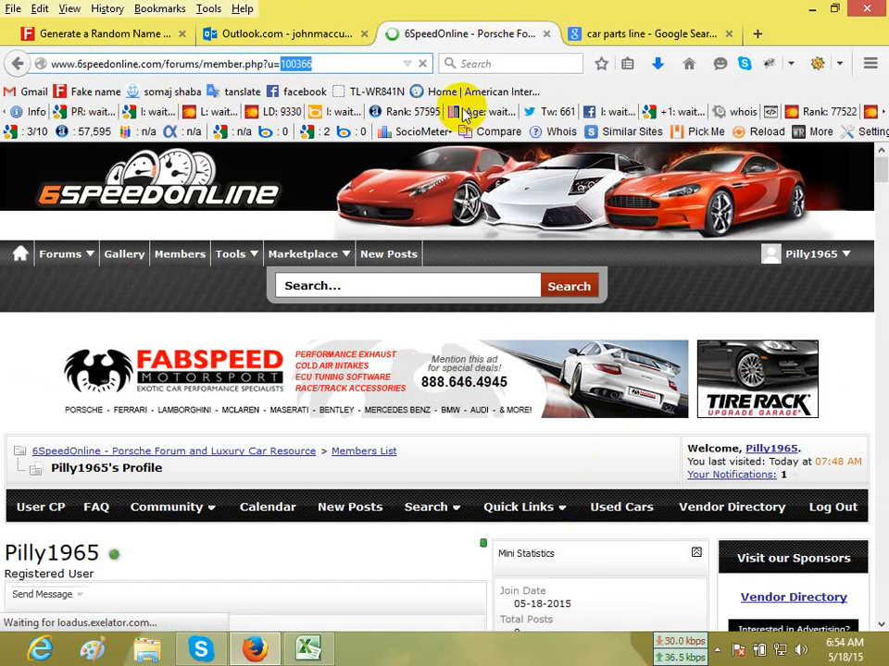
{"action": "left_click", "coordinate": [702, 279]}
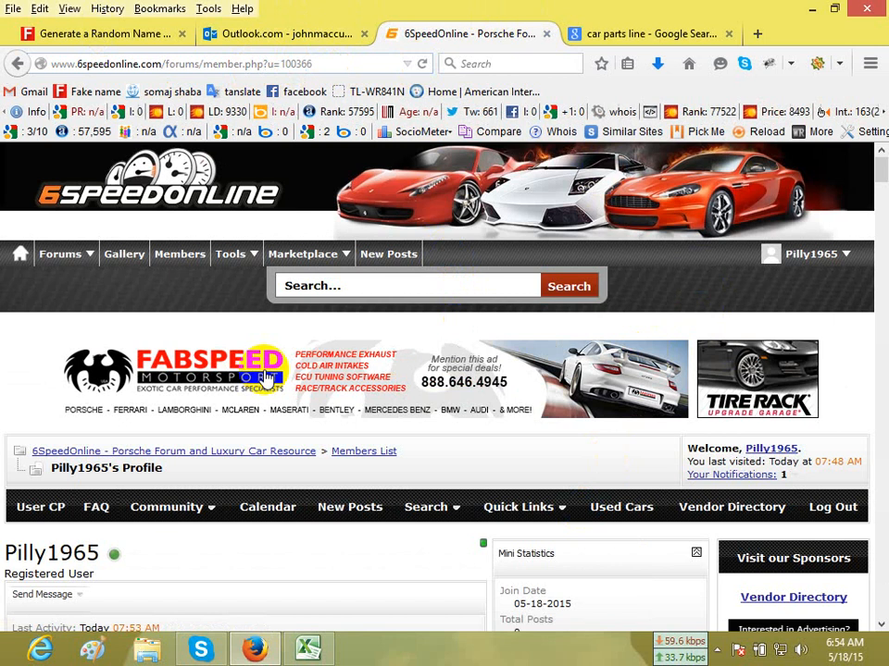
{"action": "scroll", "coordinate": [264, 377], "scroll_direction": "down", "scroll_amount": 6}
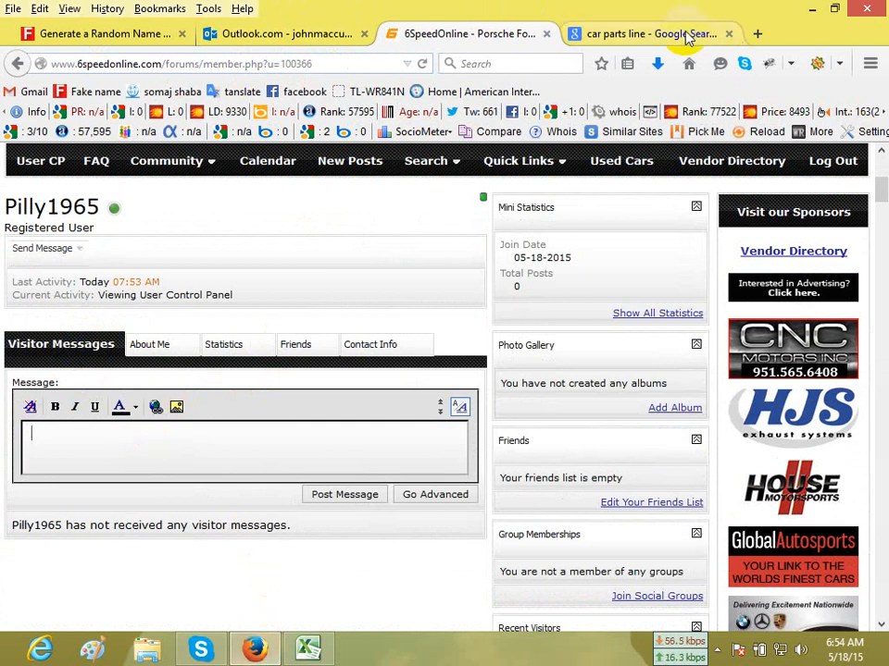
Copy the spare parts sentence from the Google results and paste it into the profile's visitor message, followed by an empty line.
{"action": "left_click", "coordinate": [567, 35]}
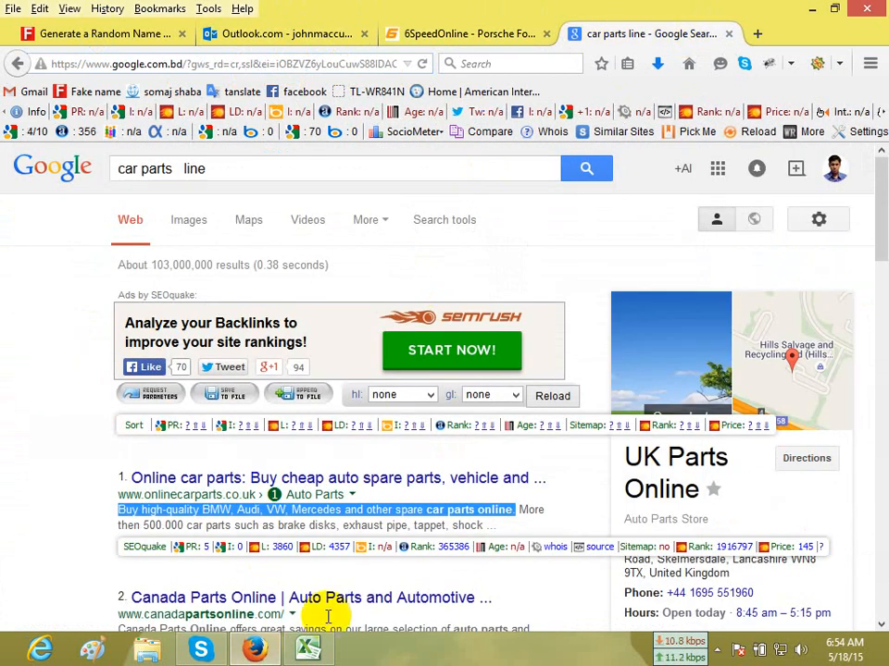
{"action": "left_click", "coordinate": [307, 644]}
{"action": "left_click", "coordinate": [254, 651]}
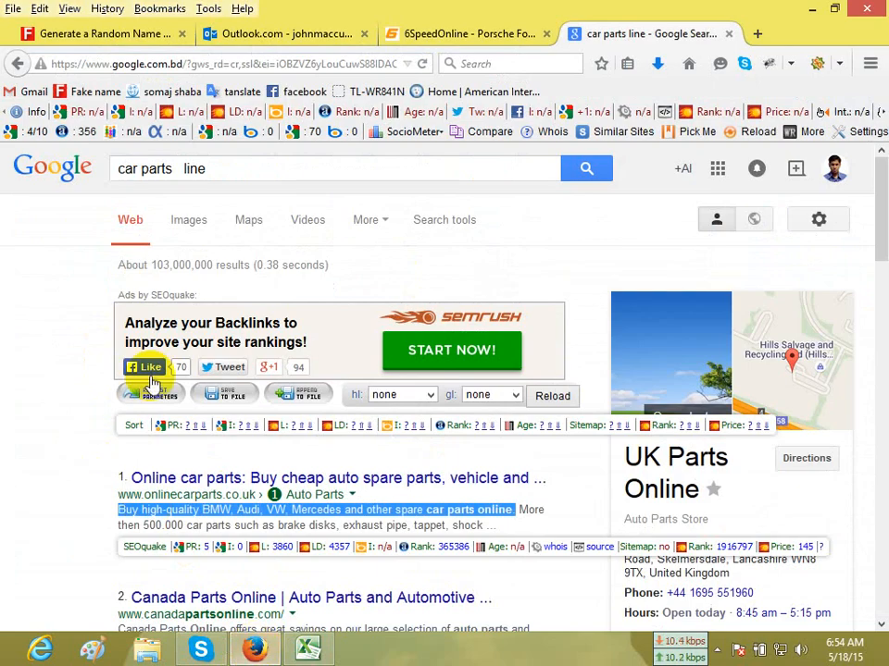
{"action": "left_click", "coordinate": [497, 37]}
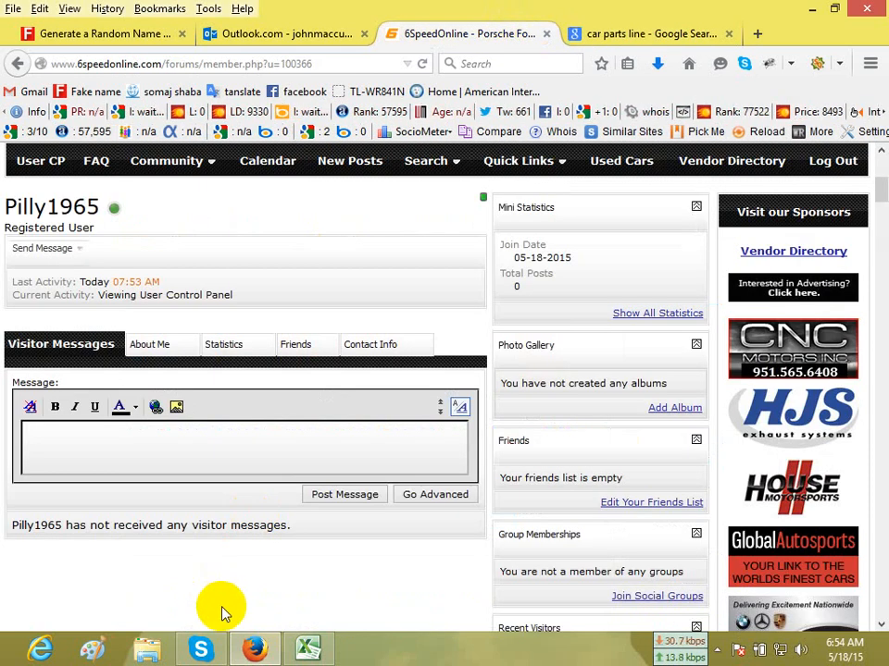
{"action": "type", "text": "Buy high-quality BMW, Audi, VW, Mercedes and other spare car parts online."}
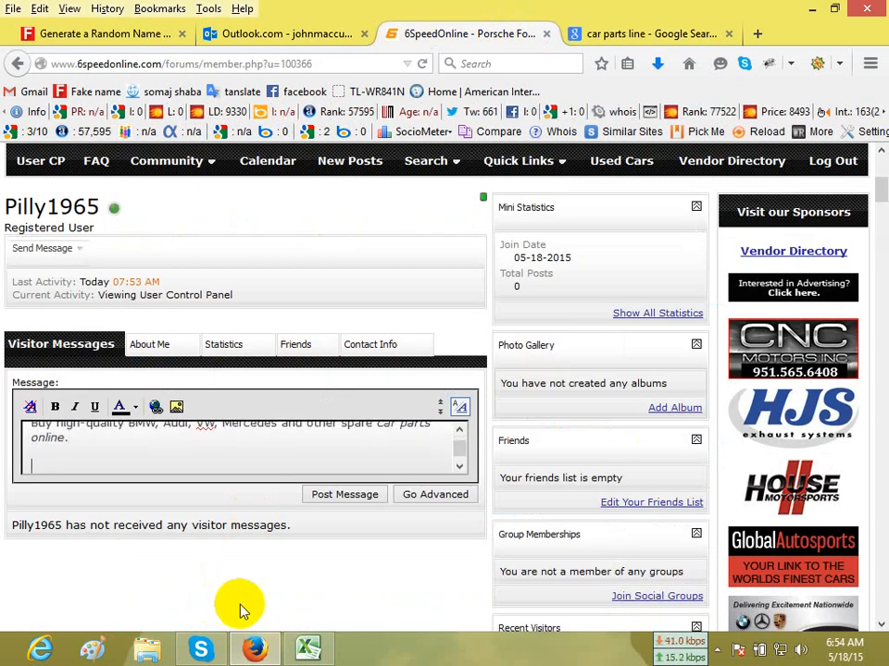
Copy the keyword "auto parts" from the Excel report and paste it into the visitor message below the sentence.
{"action": "left_click", "coordinate": [307, 647]}
{"action": "left_click", "coordinate": [362, 240]}
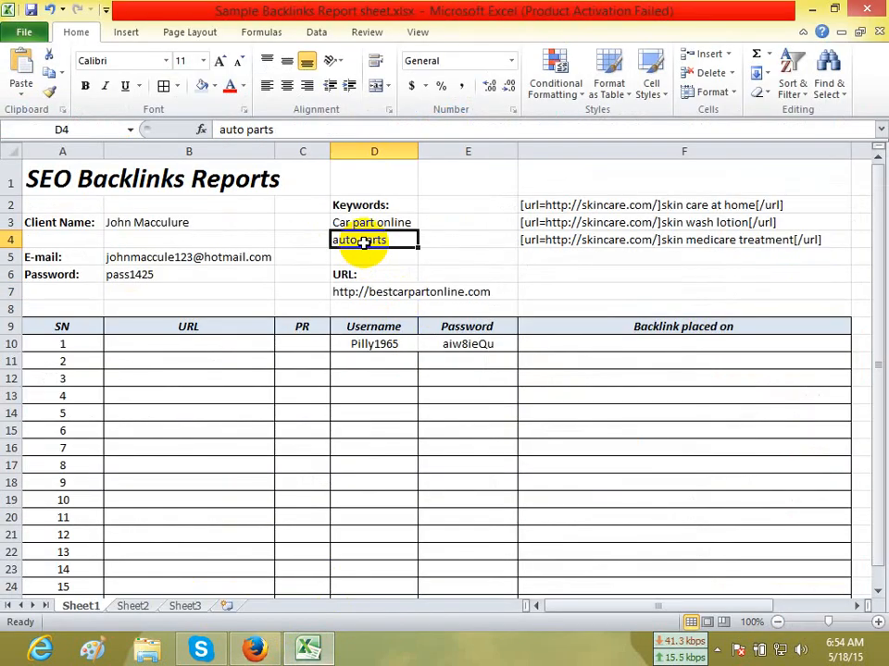
{"action": "key", "text": "ctrl+c"}
{"action": "left_click", "coordinate": [254, 651]}
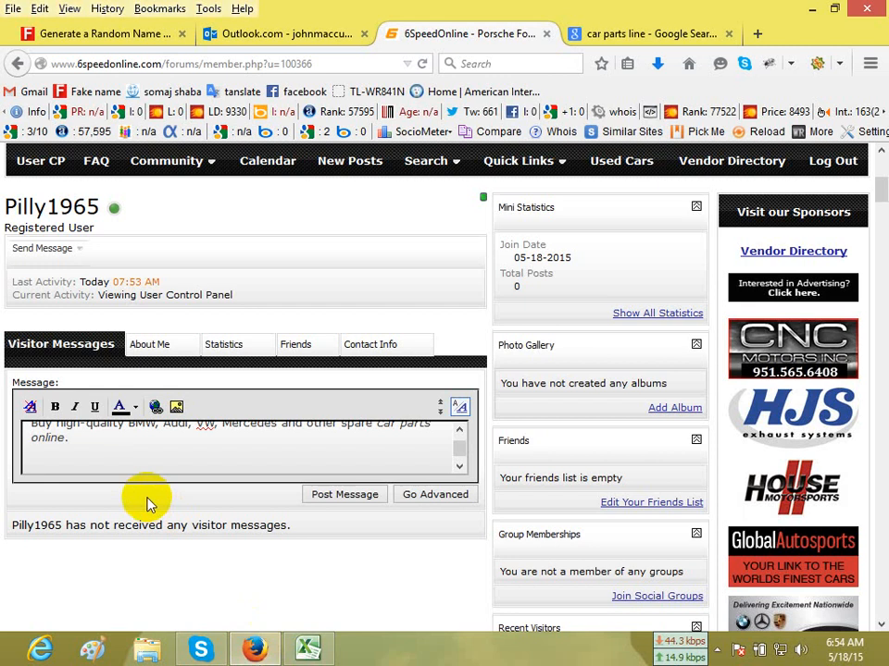
{"action": "key", "text": "ctrl+v"}
{"action": "left_click_drag", "start_coordinate": [113, 453], "coordinate": [36, 447]}
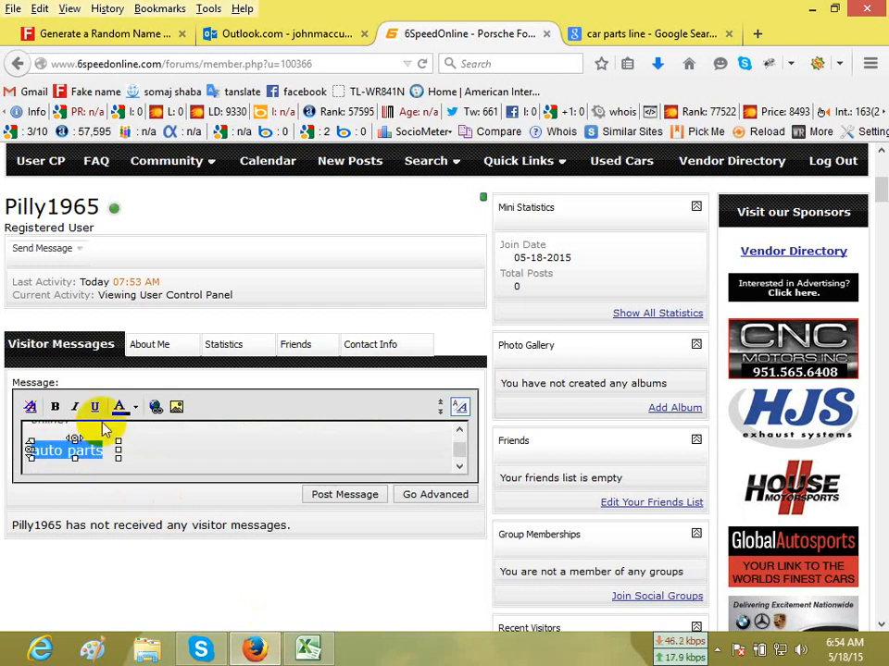
{"action": "left_click", "coordinate": [156, 414]}
{"action": "left_click", "coordinate": [308, 651]}
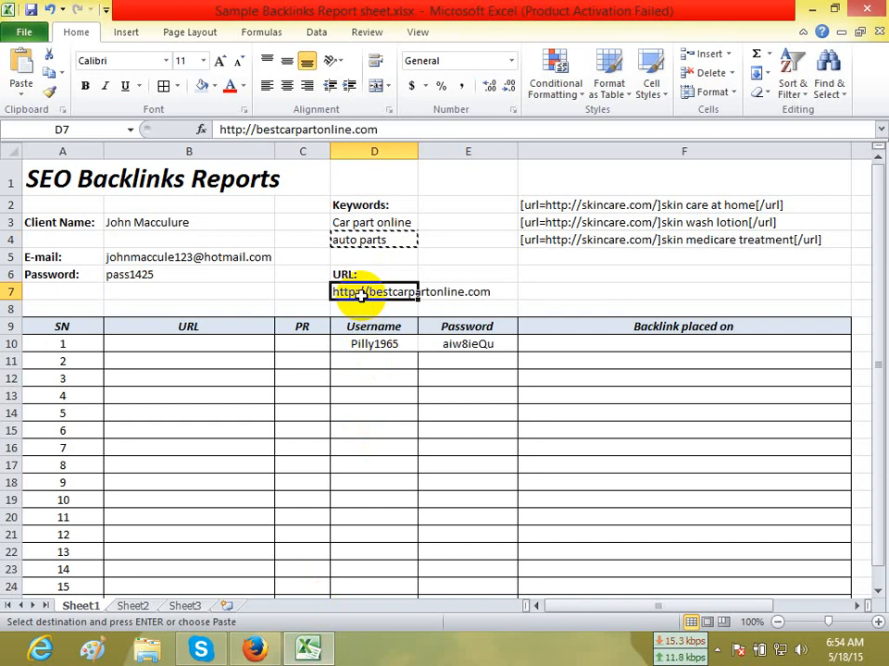
{"action": "key", "text": "ctrl+c"}
{"action": "left_click", "coordinate": [259, 650]}
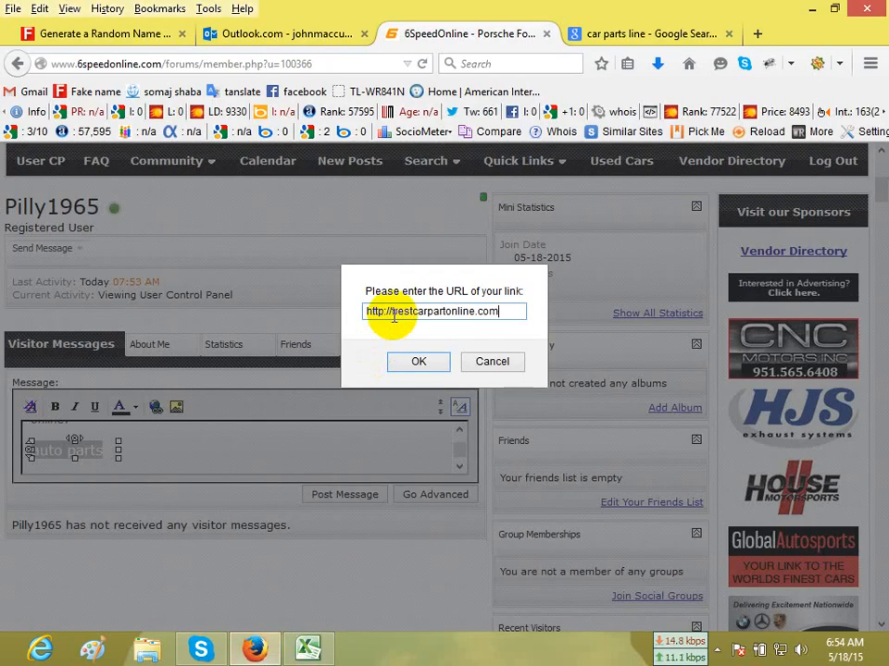
{"action": "left_click", "coordinate": [421, 362]}
{"action": "left_click", "coordinate": [339, 498]}
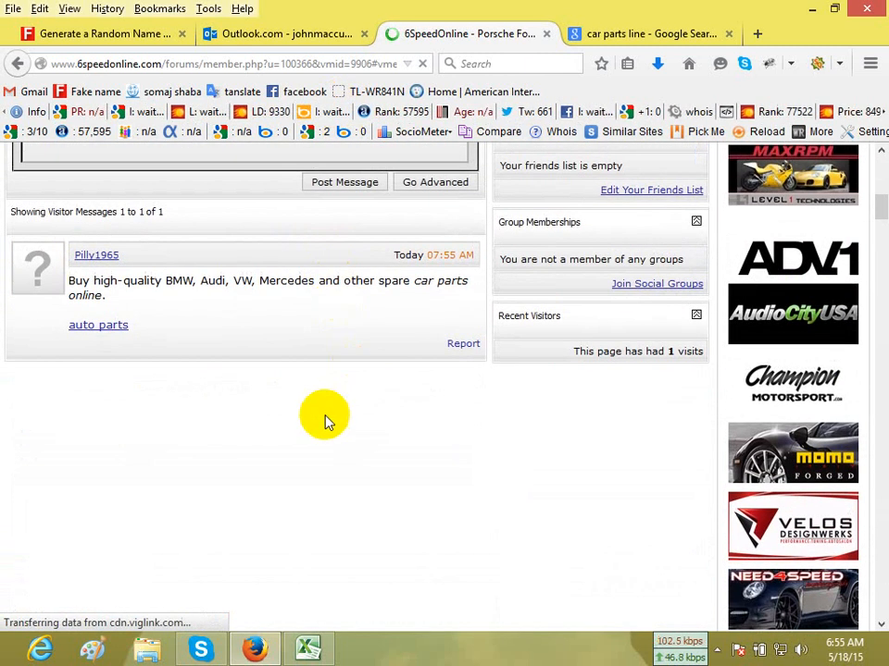
Check the posted visitor message with its "auto parts" link and the signature link in the profile's About Me section.
{"action": "left_click_drag", "start_coordinate": [71, 281], "coordinate": [435, 279]}
{"action": "left_click", "coordinate": [371, 319]}
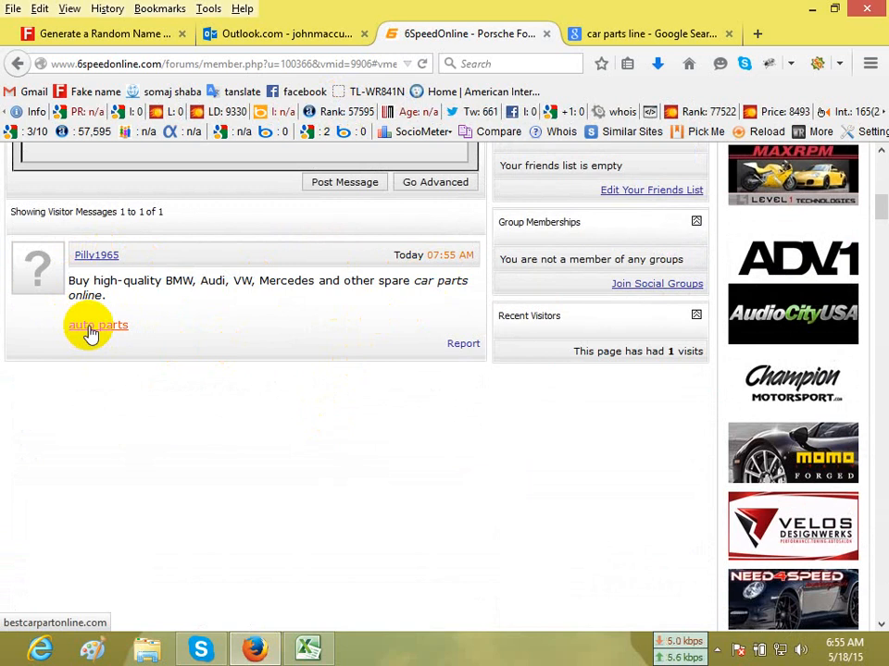
{"action": "scroll", "coordinate": [422, 369], "scroll_direction": "up", "scroll_amount": 4}
{"action": "scroll", "coordinate": [422, 369], "scroll_direction": "up", "scroll_amount": 2}
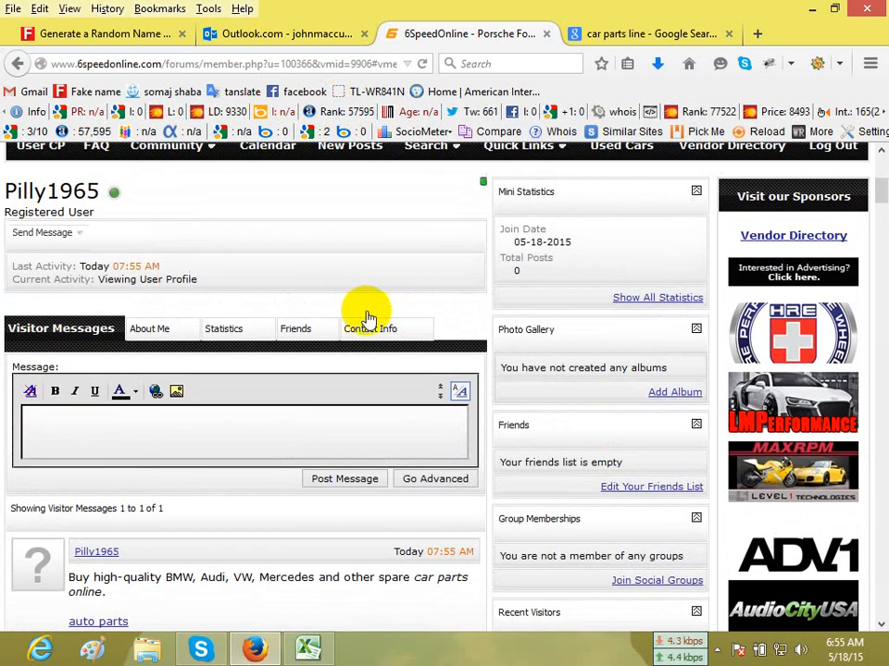
{"action": "left_click", "coordinate": [159, 332]}
{"action": "scroll", "coordinate": [264, 442], "scroll_direction": "down", "scroll_amount": 4}
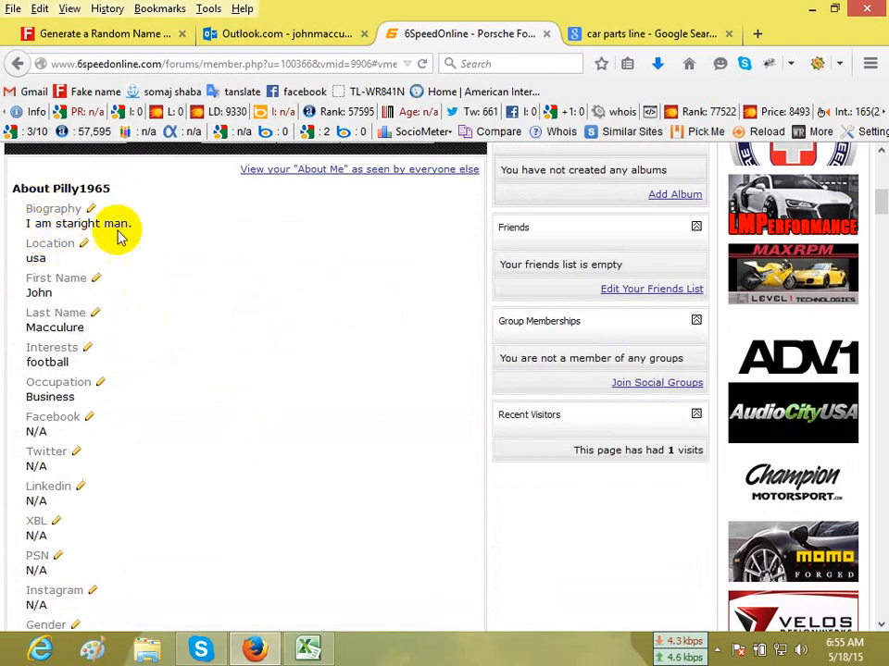
{"action": "scroll", "coordinate": [35, 444], "scroll_direction": "down", "scroll_amount": 1}
{"action": "scroll", "coordinate": [35, 444], "scroll_direction": "down", "scroll_amount": 5}
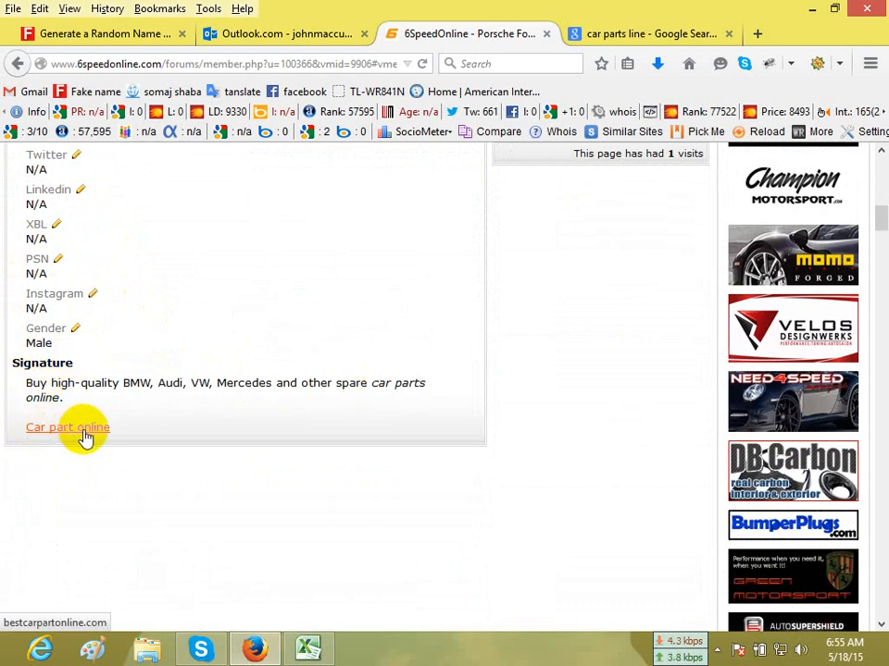
Examine the home page link in the profile's Contact Info section.
{"action": "scroll", "coordinate": [234, 444], "scroll_direction": "up", "scroll_amount": 8}
{"action": "left_click", "coordinate": [398, 231]}
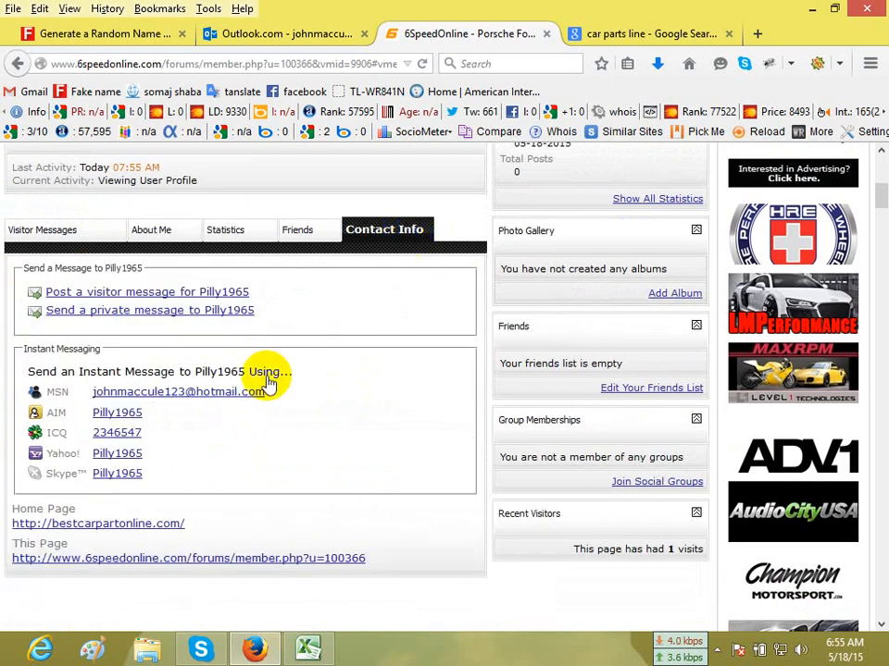
{"action": "scroll", "coordinate": [259, 384], "scroll_direction": "down", "scroll_amount": 4}
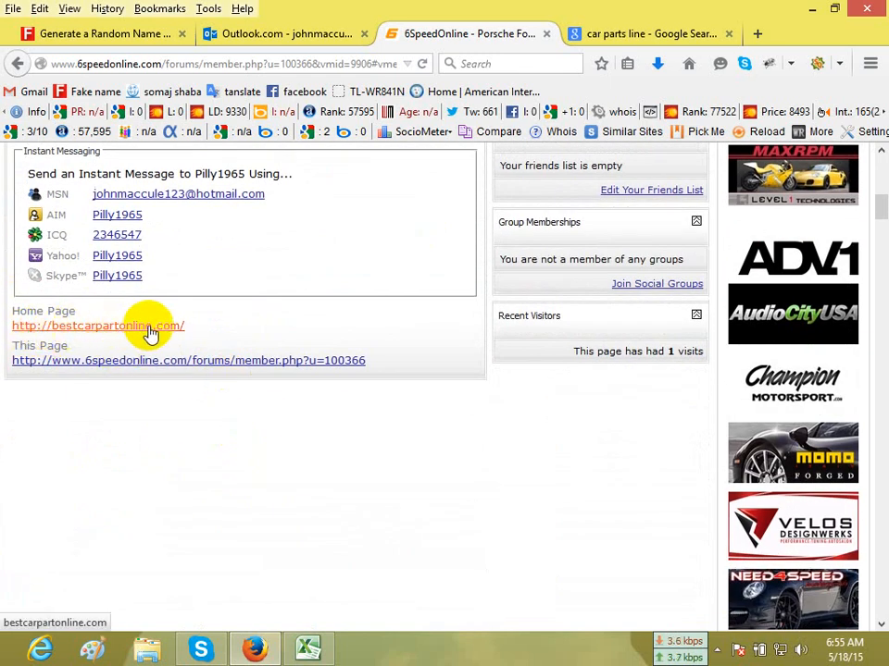
{"action": "scroll", "coordinate": [352, 259], "scroll_direction": "up", "scroll_amount": 2}
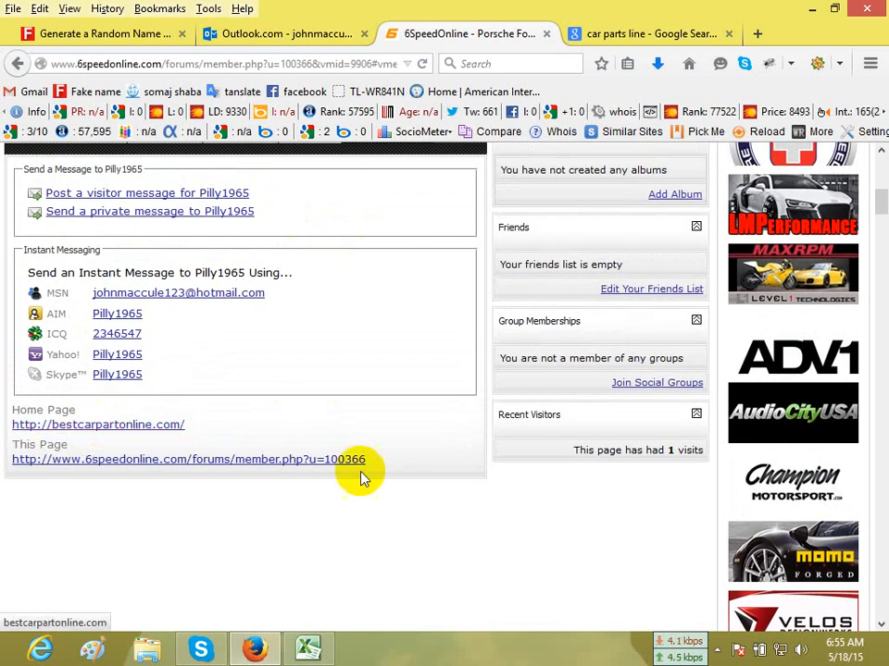
Copy the profile page's address and paste it into cell F10, "Backlink placed on", of the Excel backlinks report.
{"action": "scroll", "coordinate": [370, 463], "scroll_direction": "up", "scroll_amount": 15}
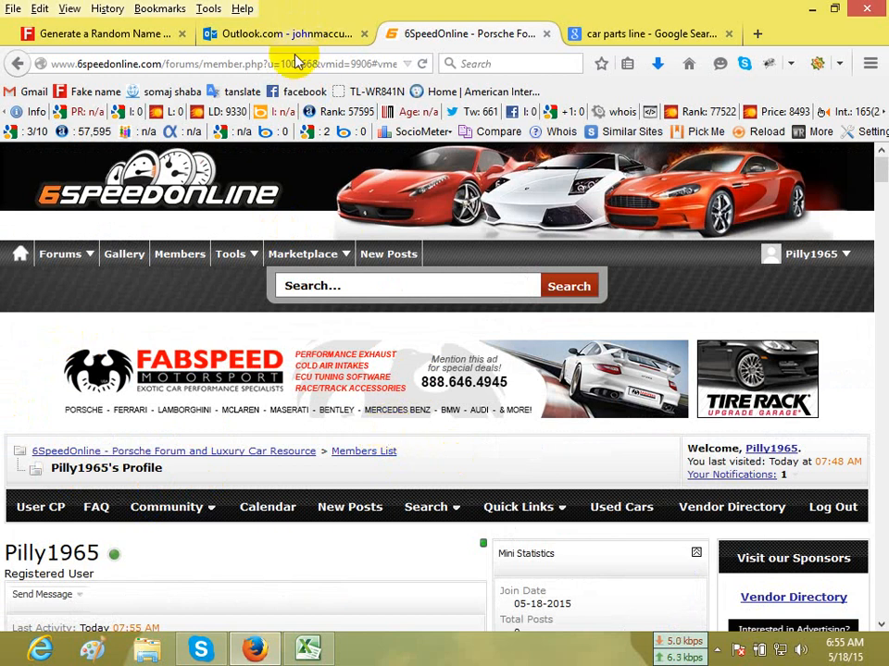
{"action": "left_click", "coordinate": [225, 60]}
{"action": "right_click", "coordinate": [233, 63]}
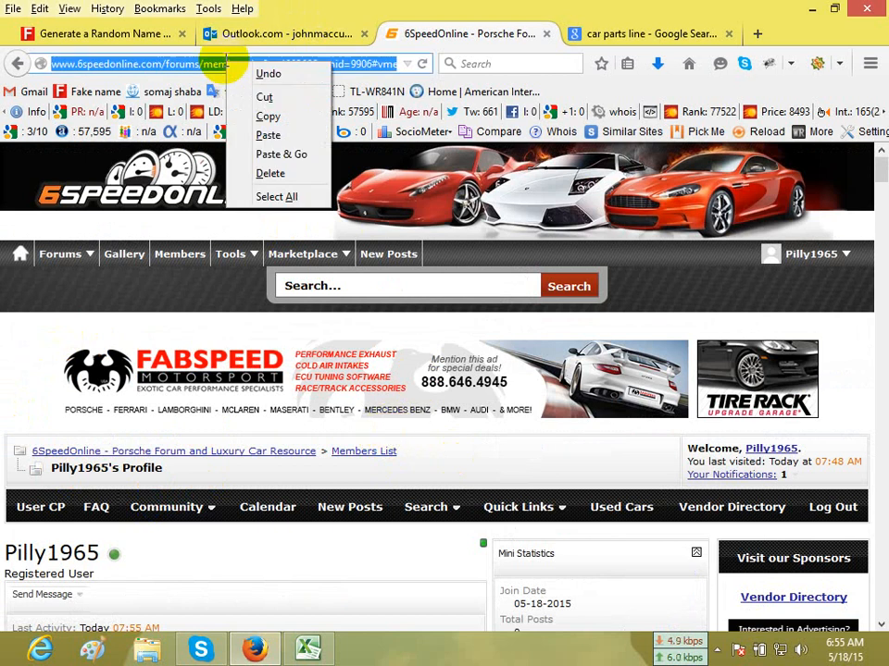
{"action": "left_click", "coordinate": [267, 116]}
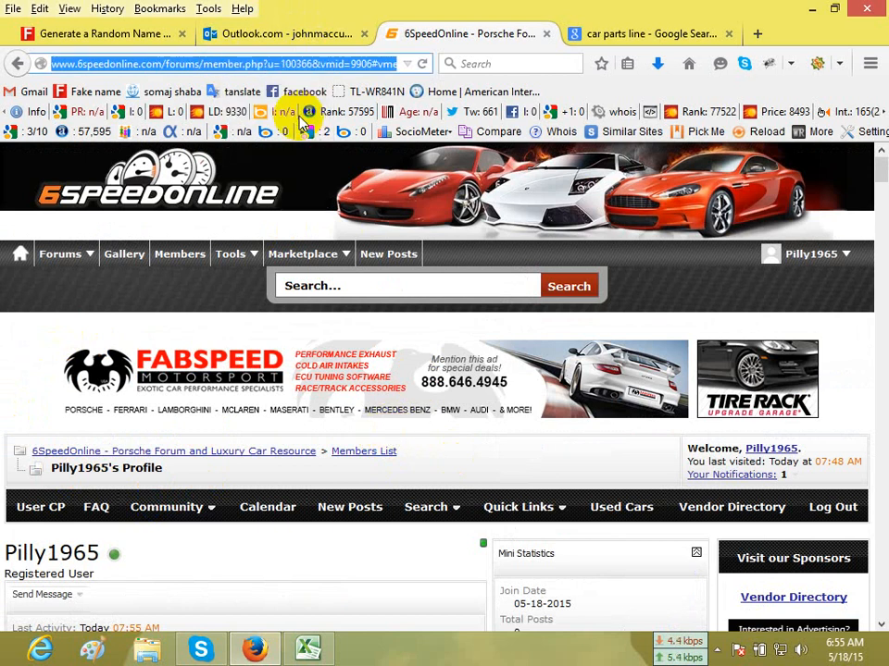
{"action": "left_click", "coordinate": [306, 647]}
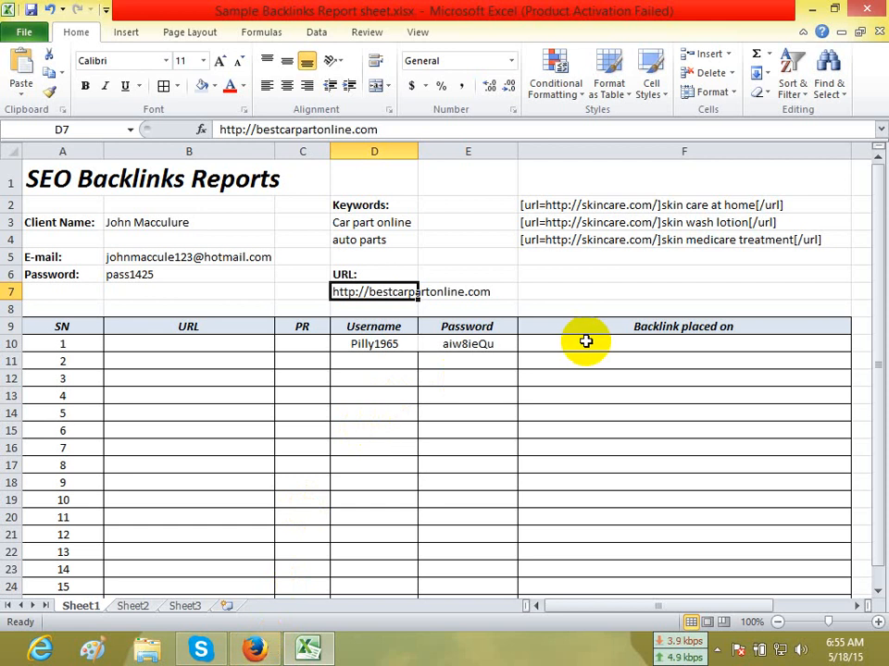
{"action": "left_click", "coordinate": [688, 345]}
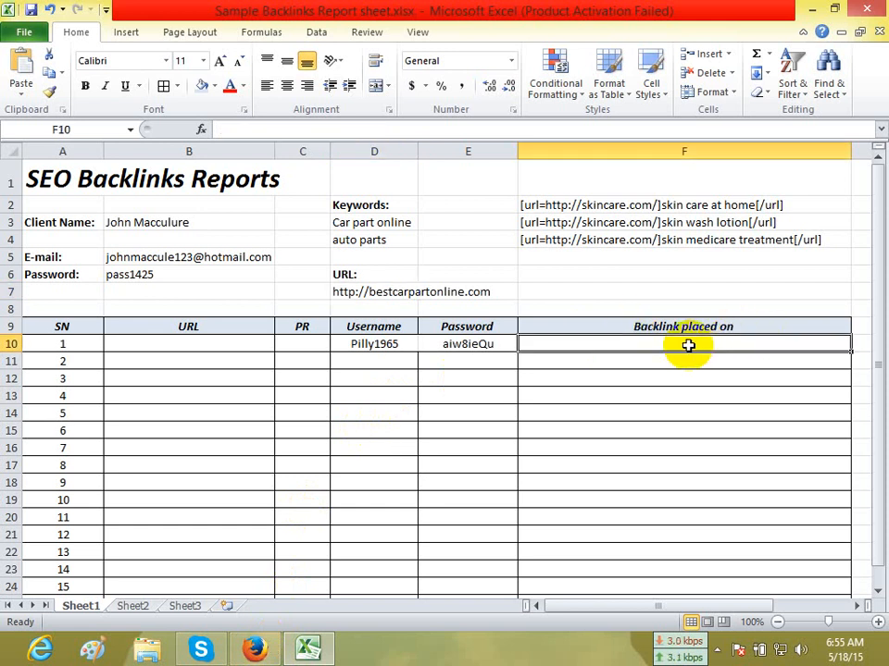
{"action": "key", "text": "ctrl+v"}
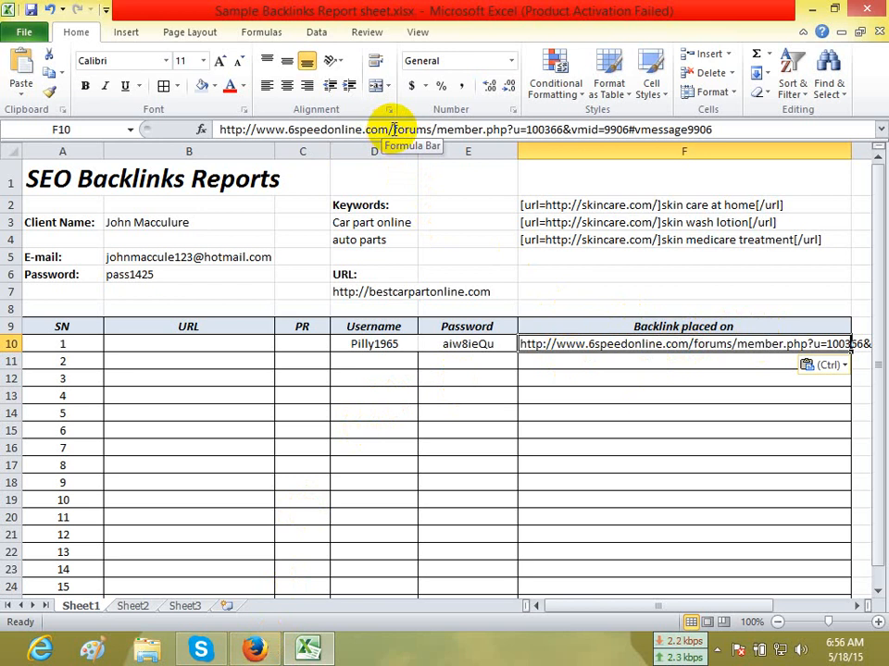
{"action": "left_click_drag", "start_coordinate": [393, 130], "coordinate": [205, 133]}
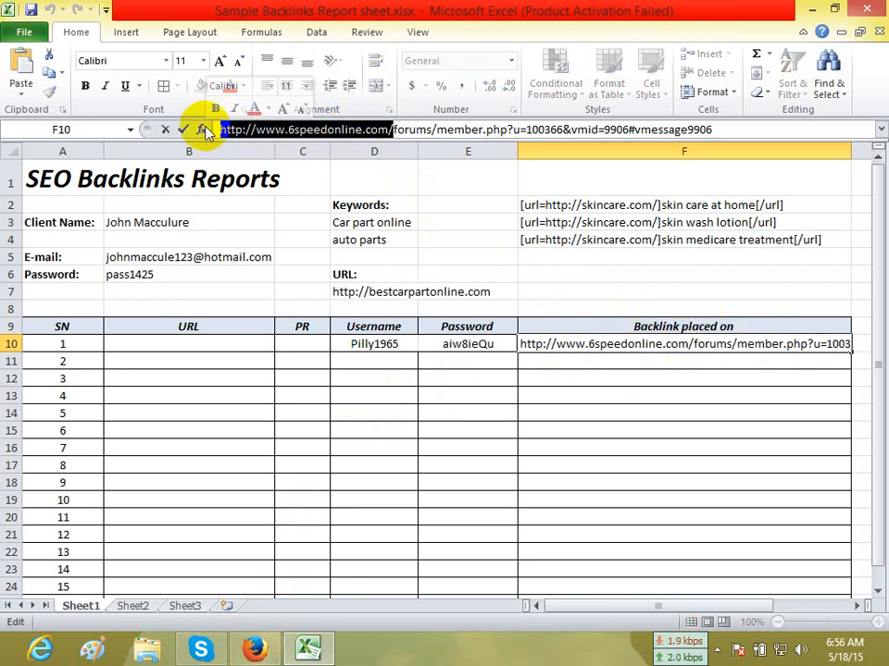
{"action": "left_click", "coordinate": [150, 343]}
{"action": "key", "text": "ctrl+v"}
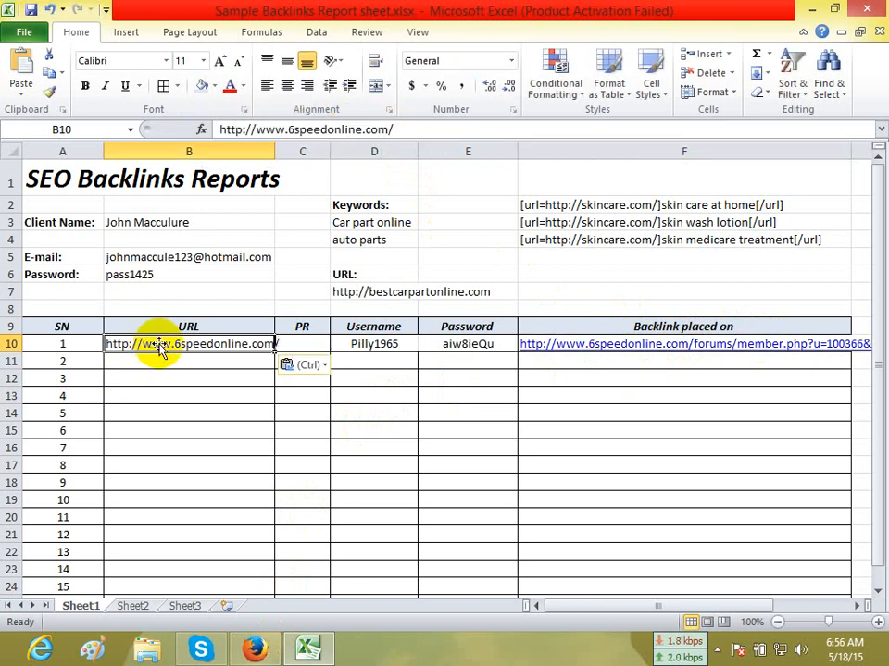
Check the forum's Google PageRank in Firefox, enter 3 in PR cell C10 of the Excel report and centre it.
{"action": "left_click", "coordinate": [283, 342]}
{"action": "left_click", "coordinate": [256, 649]}
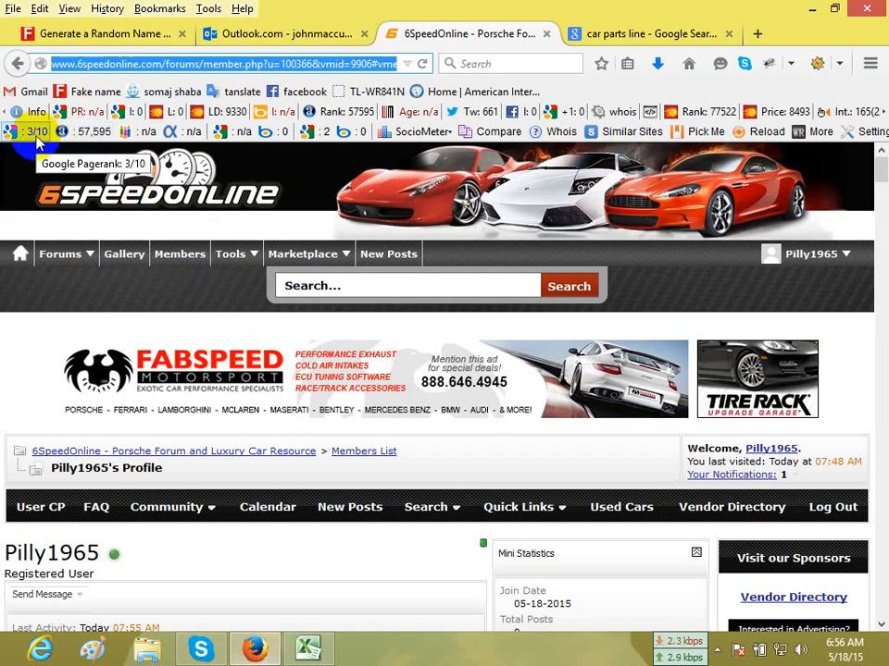
{"action": "left_click", "coordinate": [307, 649]}
{"action": "left_click", "coordinate": [298, 339]}
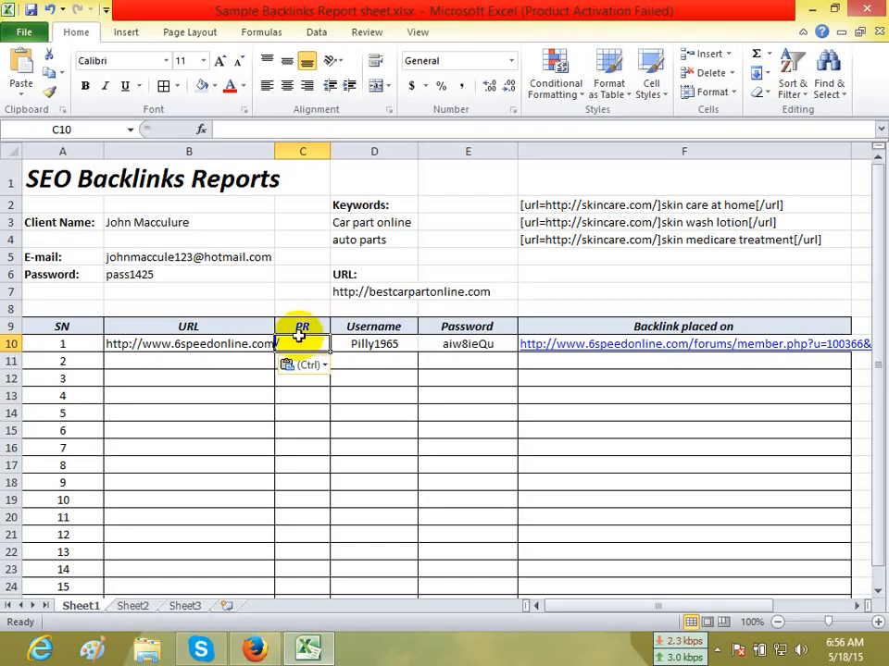
{"action": "type", "text": "3"}
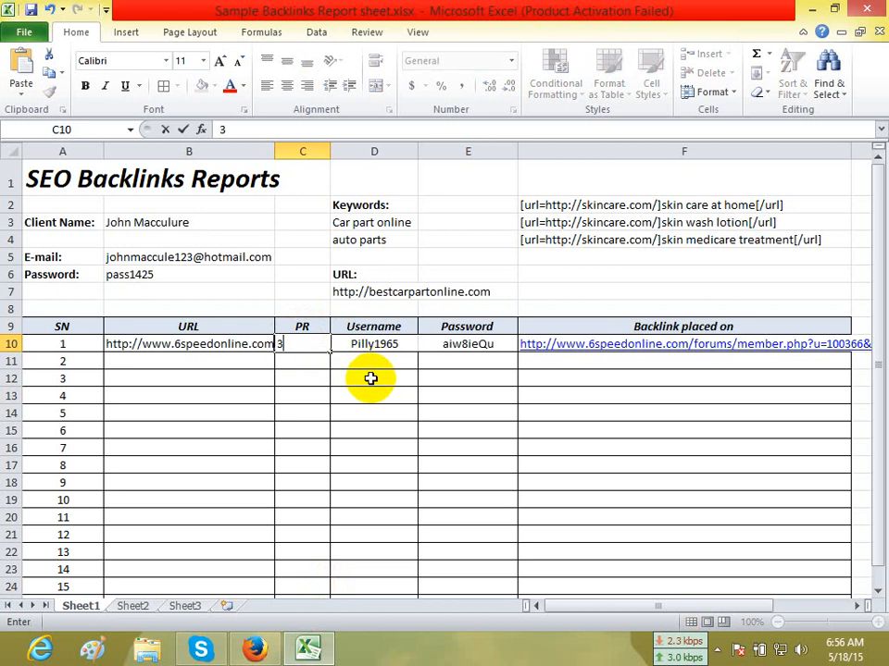
{"action": "left_click", "coordinate": [308, 444]}
{"action": "left_click", "coordinate": [301, 344]}
{"action": "left_click", "coordinate": [287, 86]}
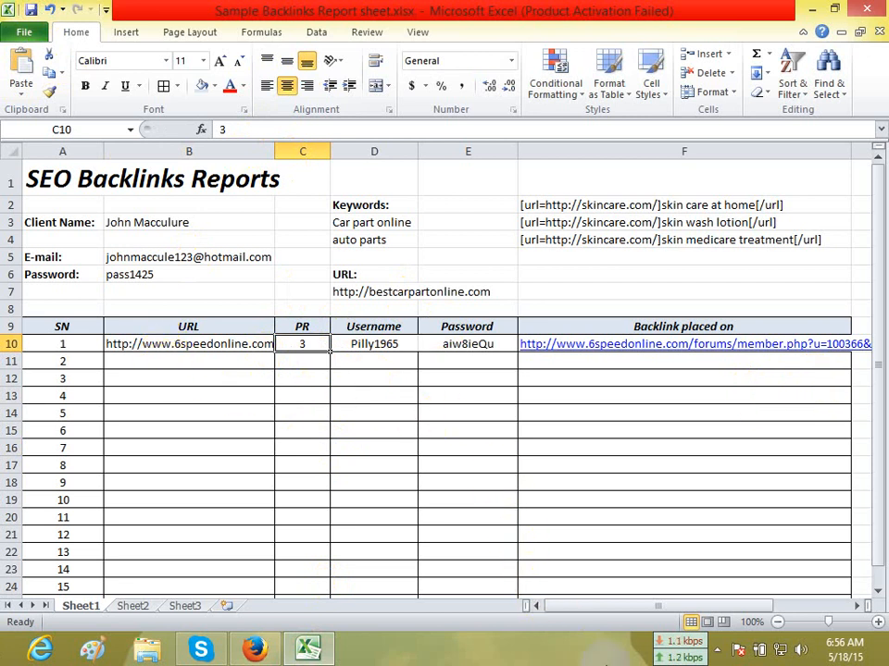
{"action": "left_click", "coordinate": [607, 390]}
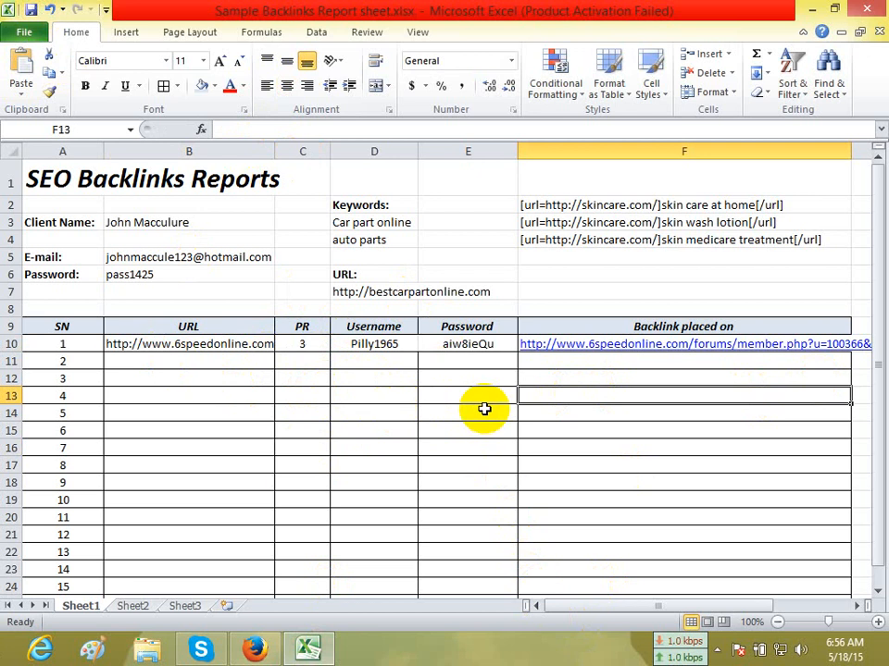
{"action": "left_click", "coordinate": [661, 427]}
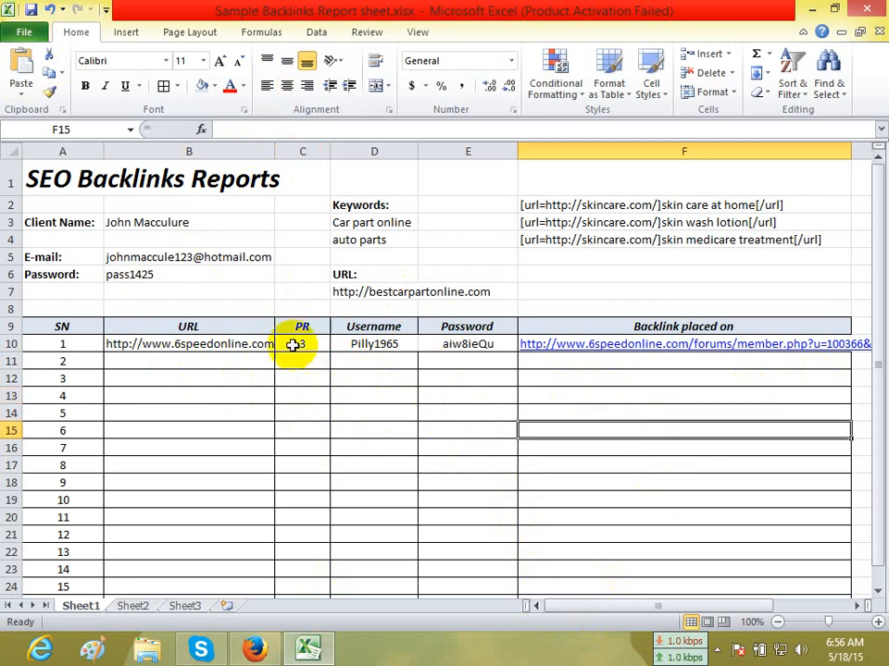
{"action": "left_click", "coordinate": [208, 360]}
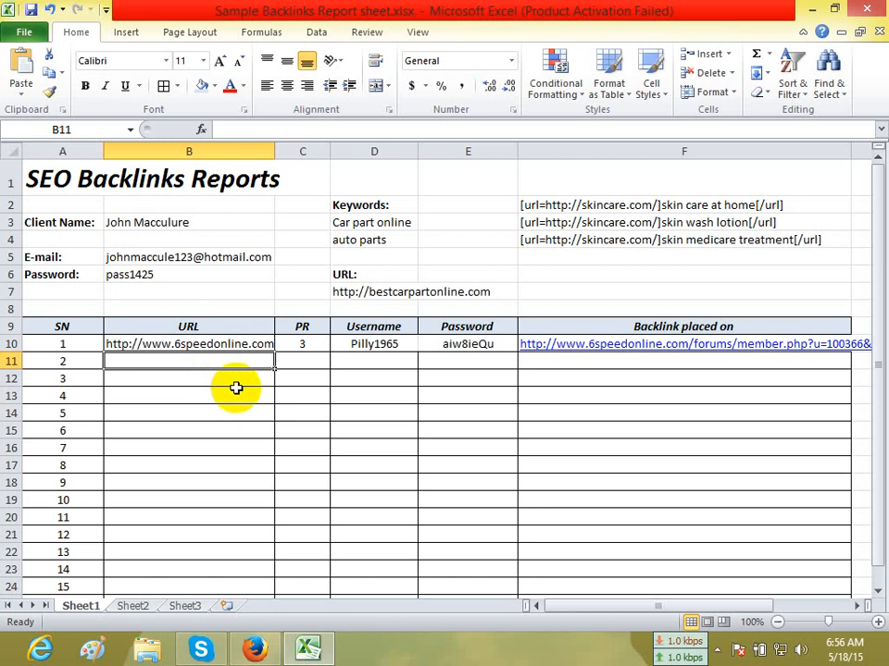
{"action": "left_click", "coordinate": [234, 384]}
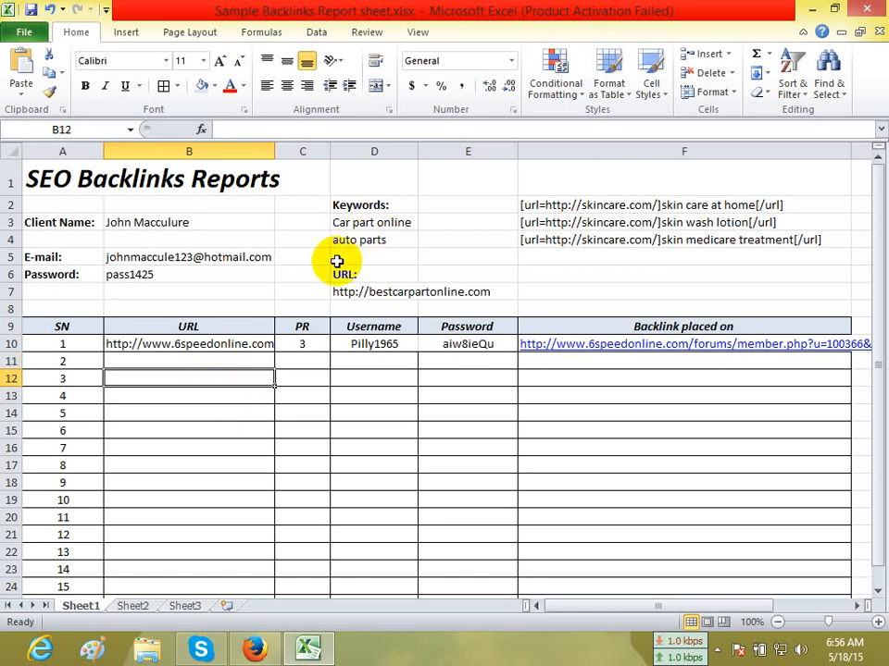
{"action": "left_click", "coordinate": [596, 390]}
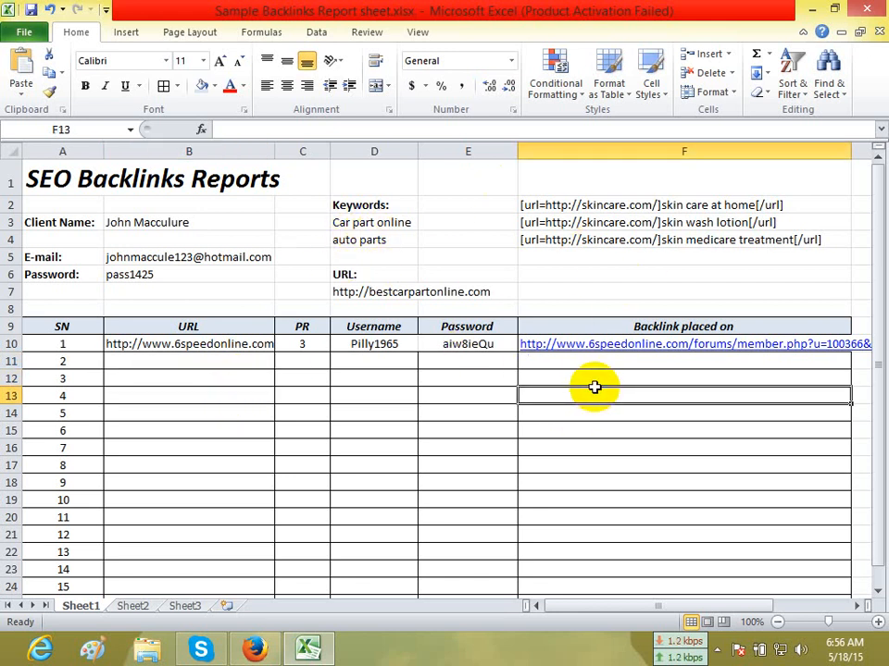
{"action": "left_click", "coordinate": [587, 366]}
{"action": "left_click", "coordinate": [582, 427]}
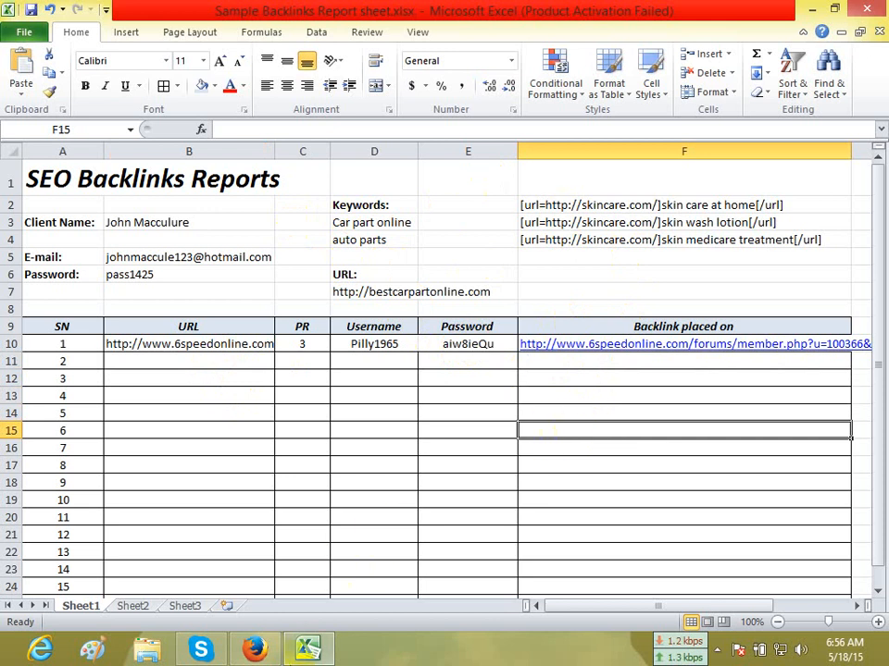
Switch to Firefox, search the web for "fiverr" in place of the Google results and close the 6SpeedOnline page.
{"action": "left_click", "coordinate": [253, 649]}
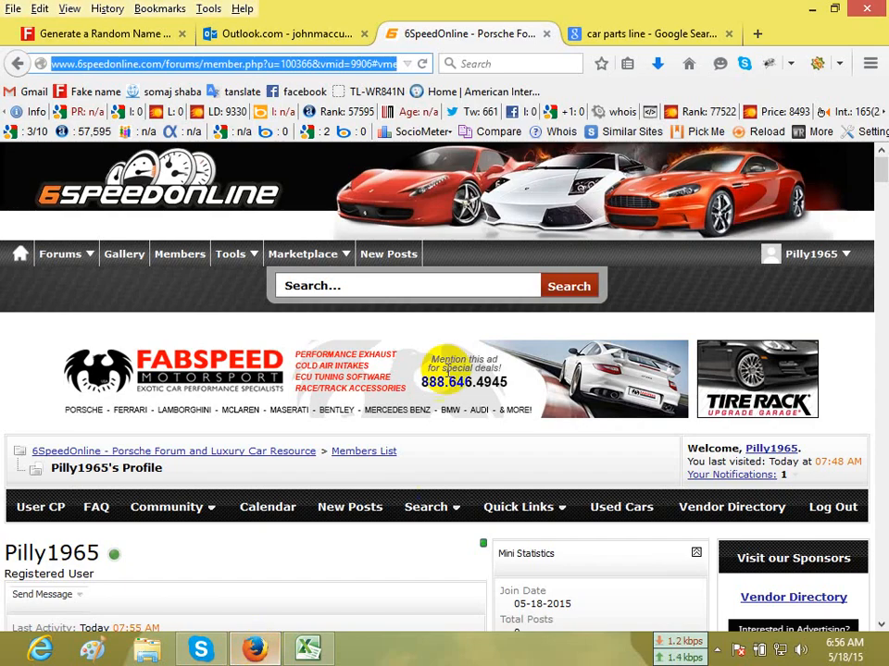
{"action": "left_click", "coordinate": [625, 37]}
{"action": "left_click", "coordinate": [383, 63]}
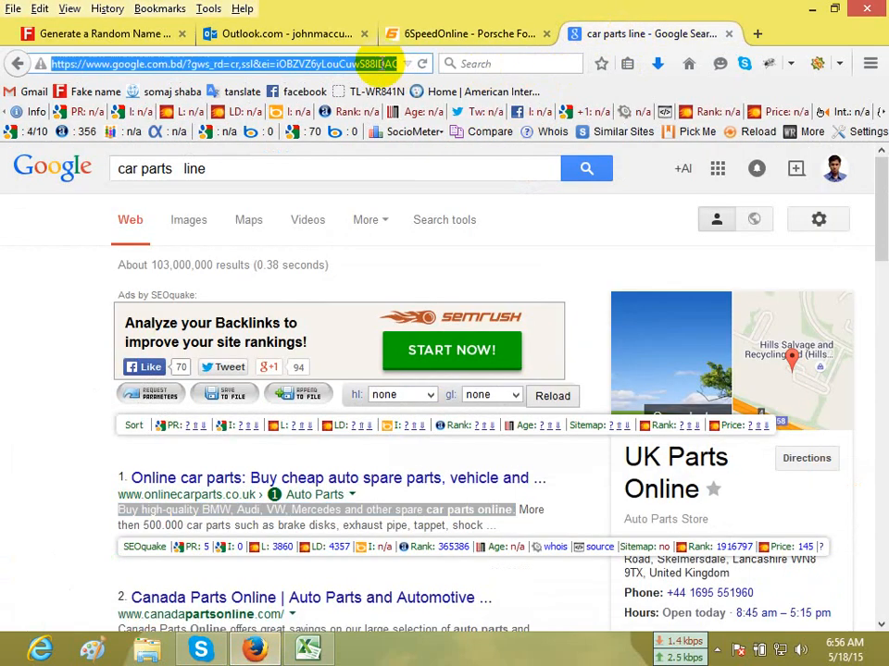
{"action": "type", "text": "fiver"}
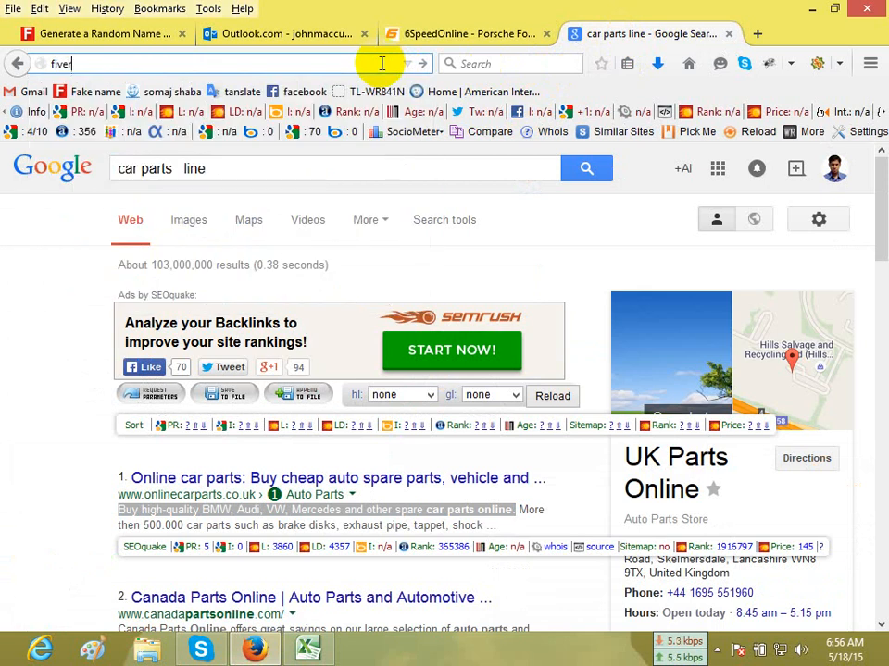
{"action": "type", "text": "r"}
{"action": "key", "text": "Return"}
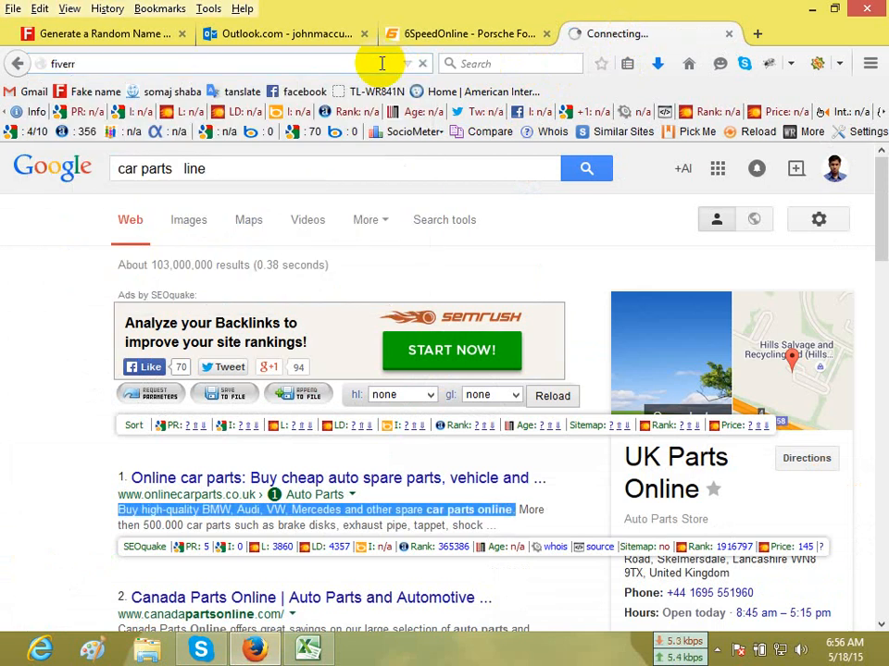
{"action": "left_click", "coordinate": [546, 34]}
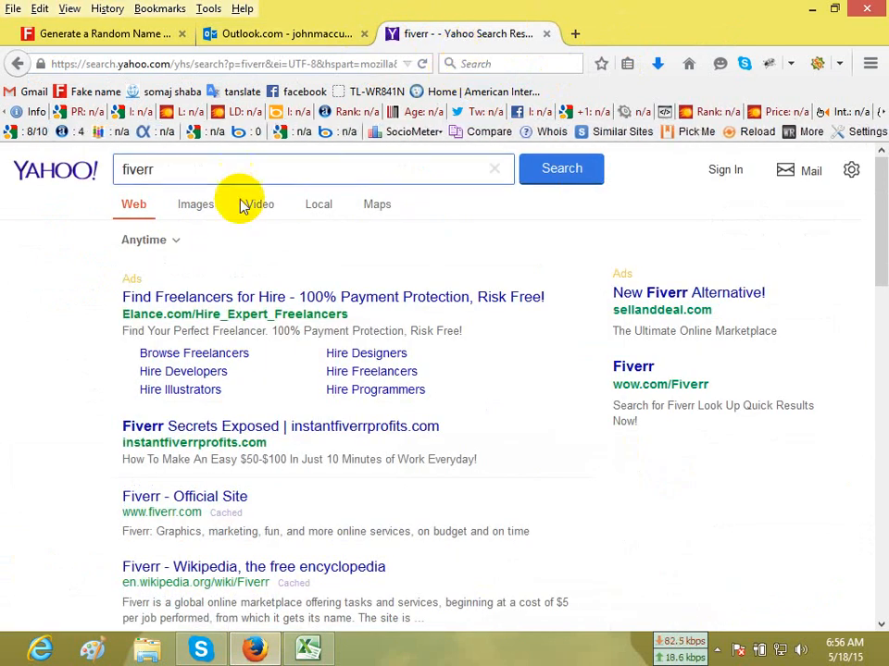
Open the official Fiverr site, search its services for "pr 5+ backlinks" and look through the listed gigs.
{"action": "left_click", "coordinate": [197, 498]}
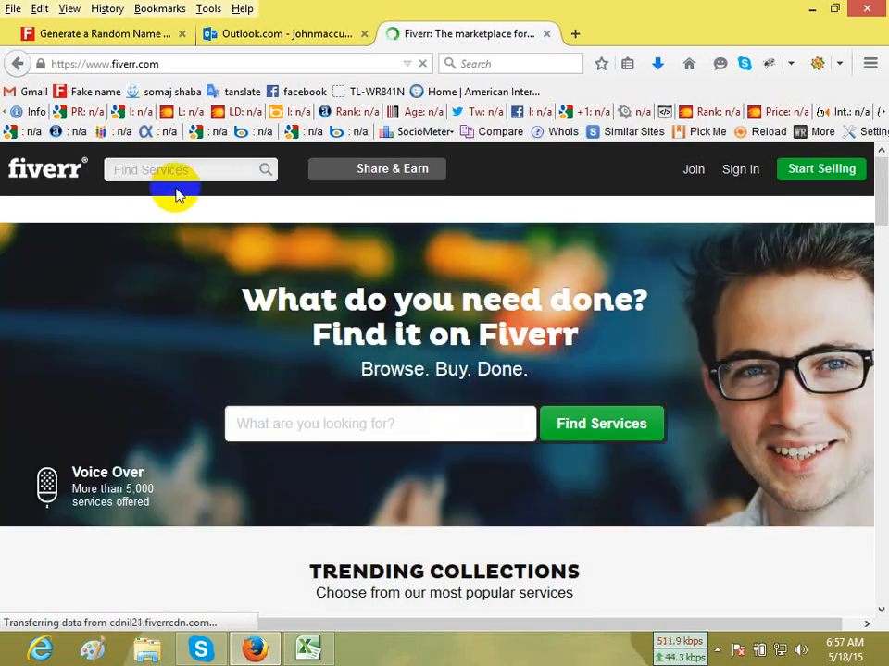
{"action": "left_click", "coordinate": [352, 422]}
{"action": "type", "text": "pr 5+ ba"}
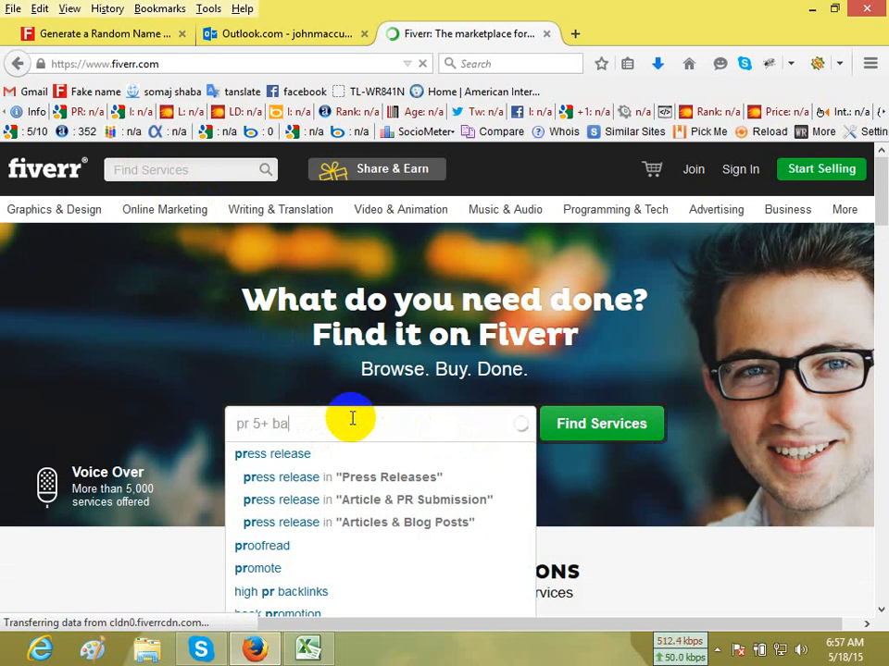
{"action": "type", "text": "cklinks"}
{"action": "key", "text": "Return"}
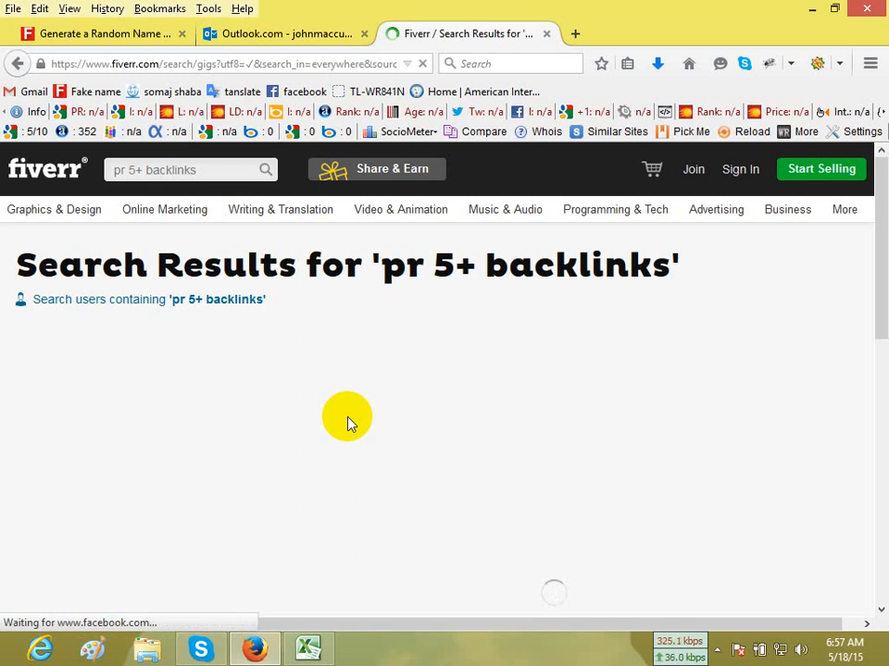
{"action": "scroll", "coordinate": [348, 419], "scroll_direction": "down", "scroll_amount": 2}
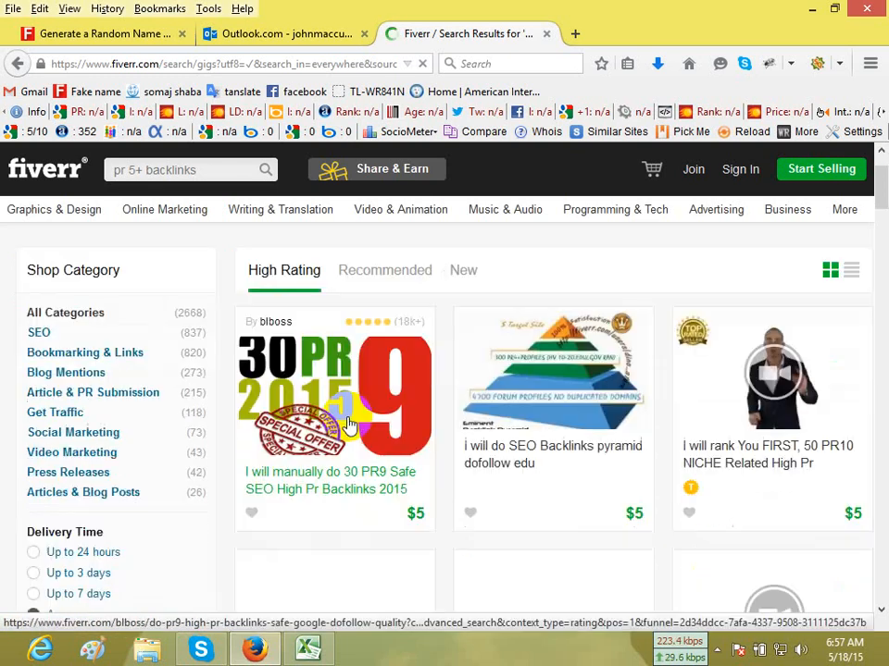
{"action": "scroll", "coordinate": [308, 486], "scroll_direction": "down", "scroll_amount": 2}
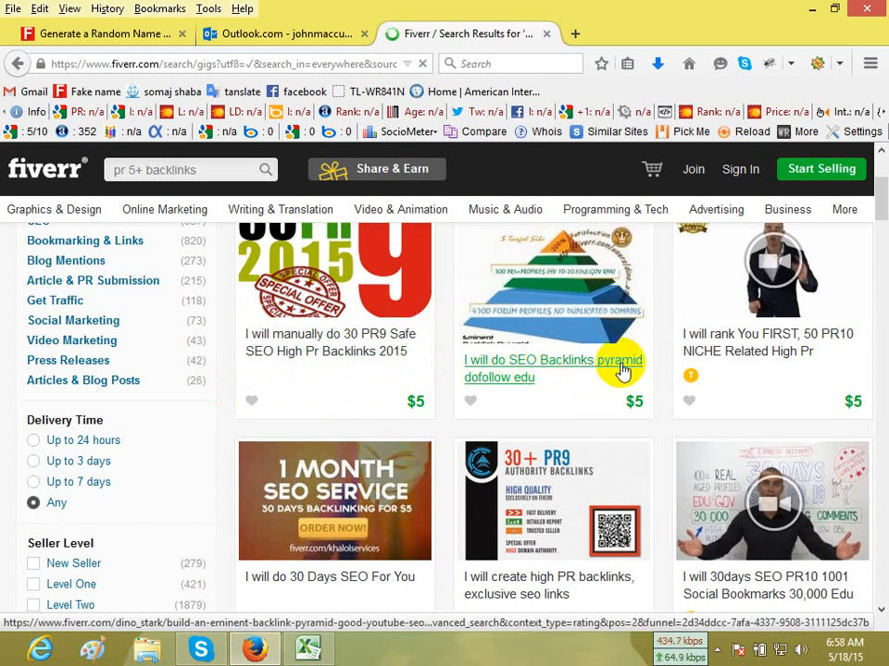
Look through the remaining $5 gigs in the "pr 5+ backlinks" results, checking their offers, prices and seller ratings.
{"action": "scroll", "coordinate": [792, 352], "scroll_direction": "down", "scroll_amount": 2}
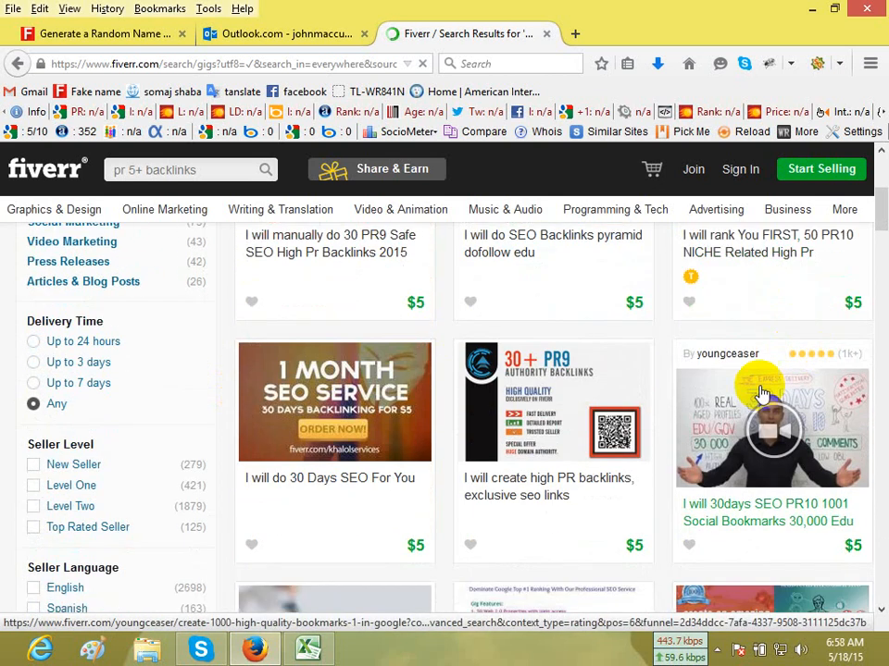
{"action": "scroll", "coordinate": [444, 509], "scroll_direction": "down", "scroll_amount": 2}
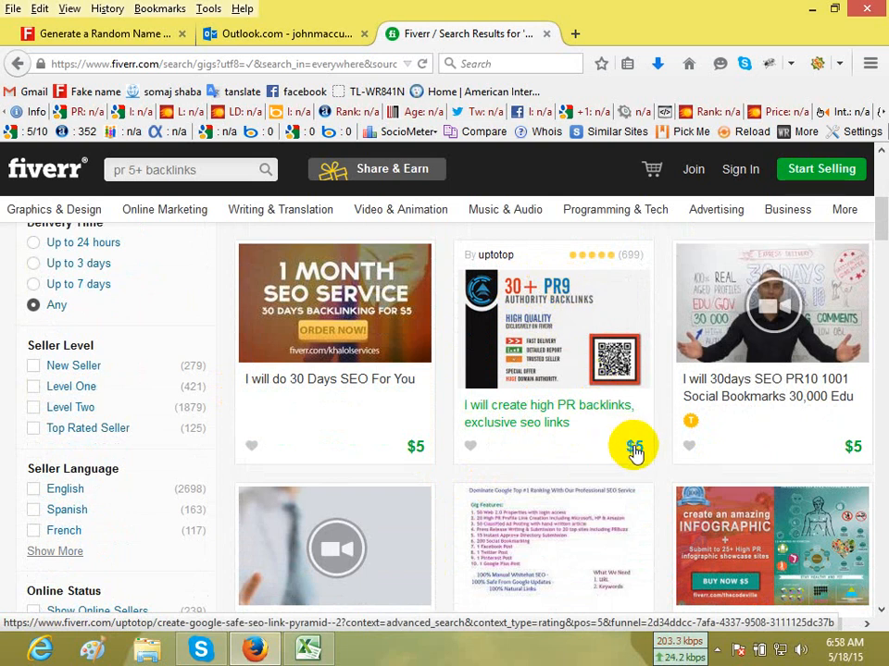
{"action": "left_click", "coordinate": [632, 451]}
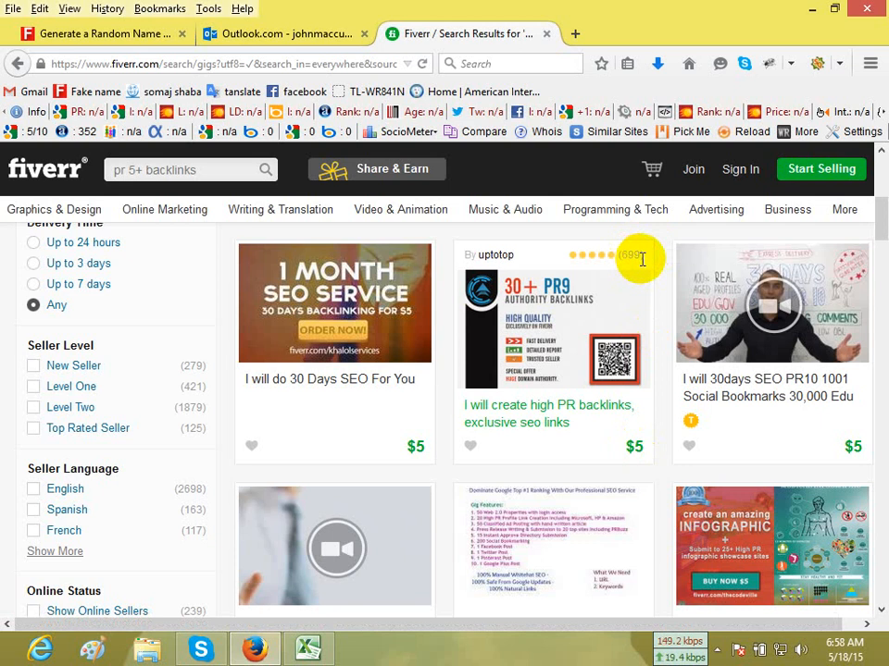
{"action": "left_click_drag", "start_coordinate": [513, 629], "coordinate": [724, 630]}
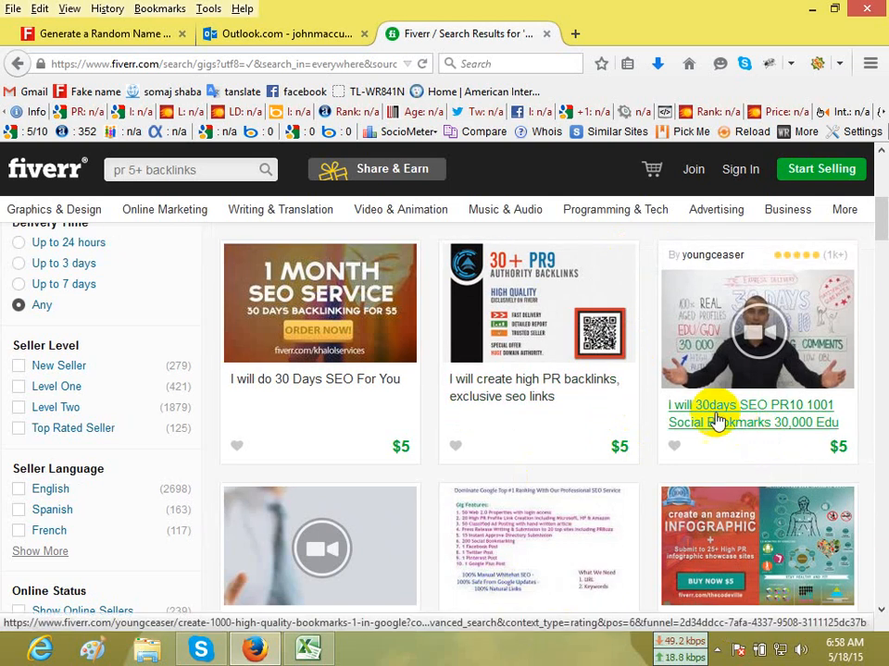
{"action": "scroll", "coordinate": [759, 463], "scroll_direction": "down", "scroll_amount": 5}
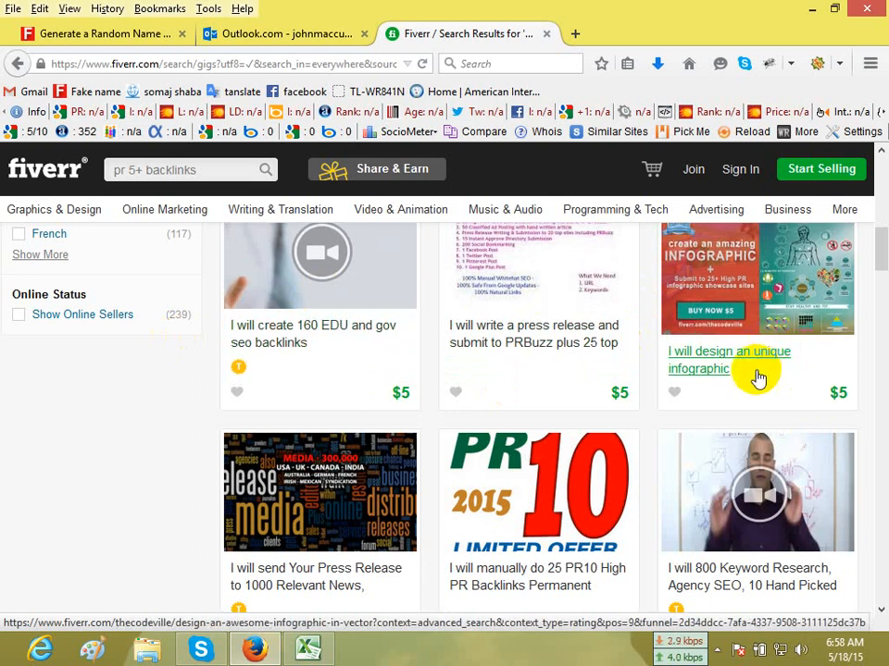
{"action": "scroll", "coordinate": [759, 376], "scroll_direction": "down", "scroll_amount": 2}
{"action": "scroll", "coordinate": [759, 377], "scroll_direction": "down", "scroll_amount": 2}
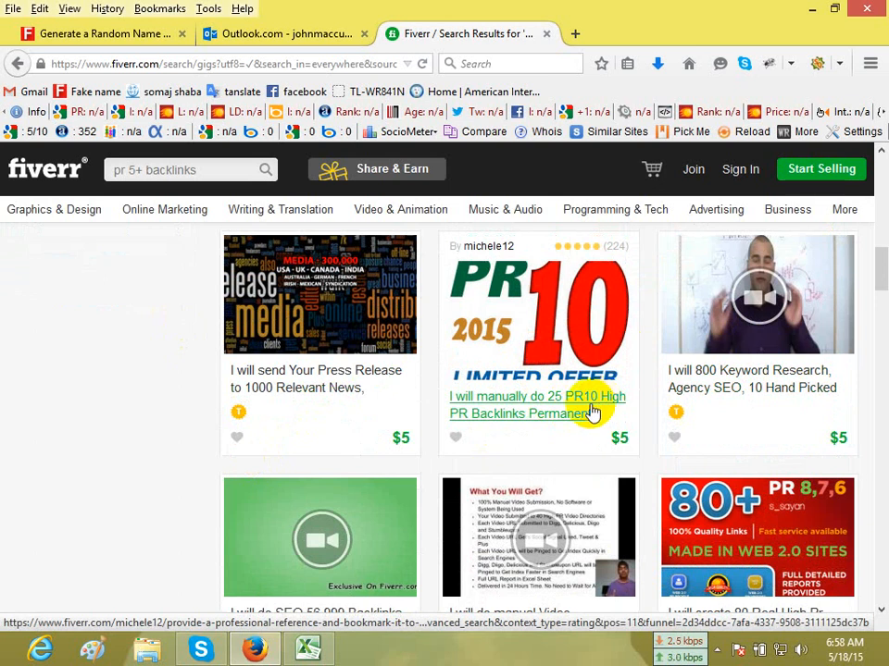
{"action": "scroll", "coordinate": [749, 435], "scroll_direction": "down", "scroll_amount": 4}
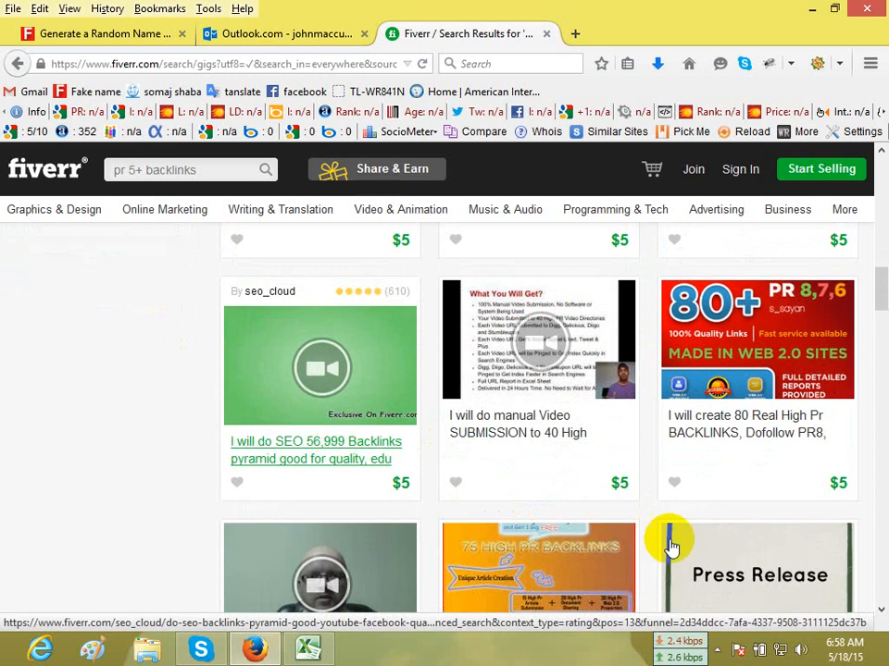
{"action": "scroll", "coordinate": [724, 477], "scroll_direction": "down", "scroll_amount": 5}
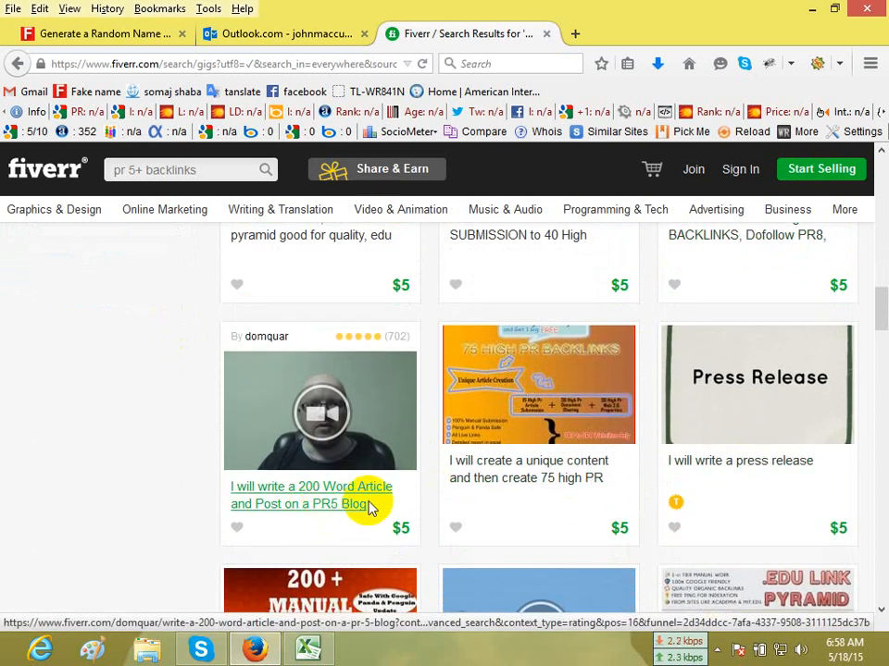
{"action": "scroll", "coordinate": [366, 506], "scroll_direction": "down", "scroll_amount": 4}
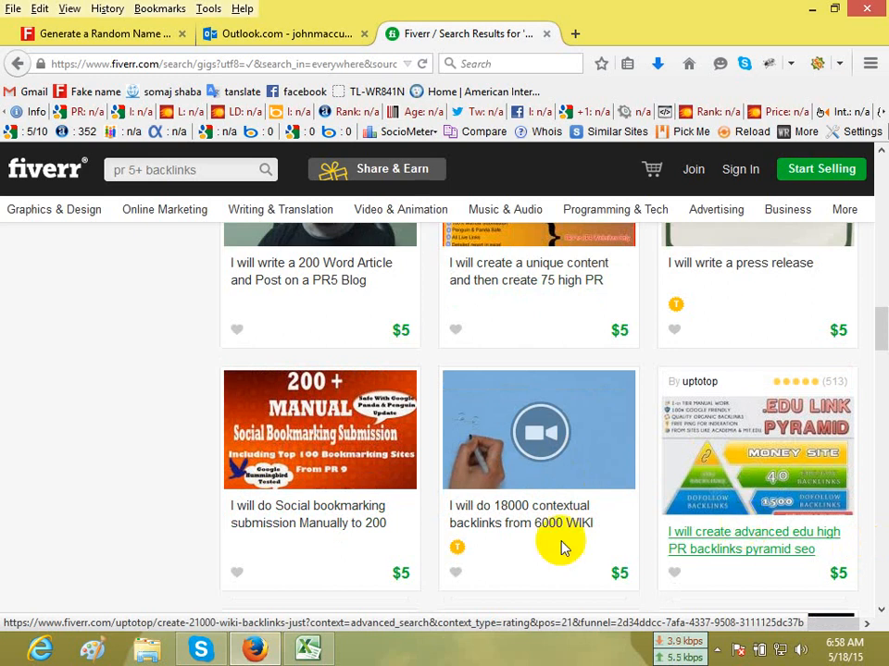
{"action": "scroll", "coordinate": [357, 541], "scroll_direction": "down", "scroll_amount": 3}
{"action": "scroll", "coordinate": [369, 534], "scroll_direction": "down", "scroll_amount": 5}
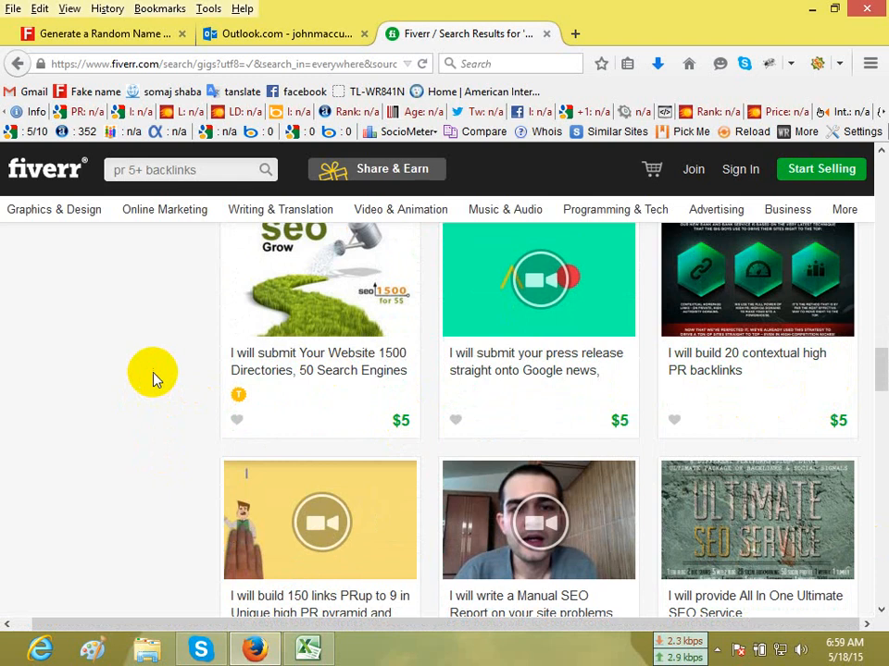
{"action": "scroll", "coordinate": [153, 378], "scroll_direction": "down", "scroll_amount": 4}
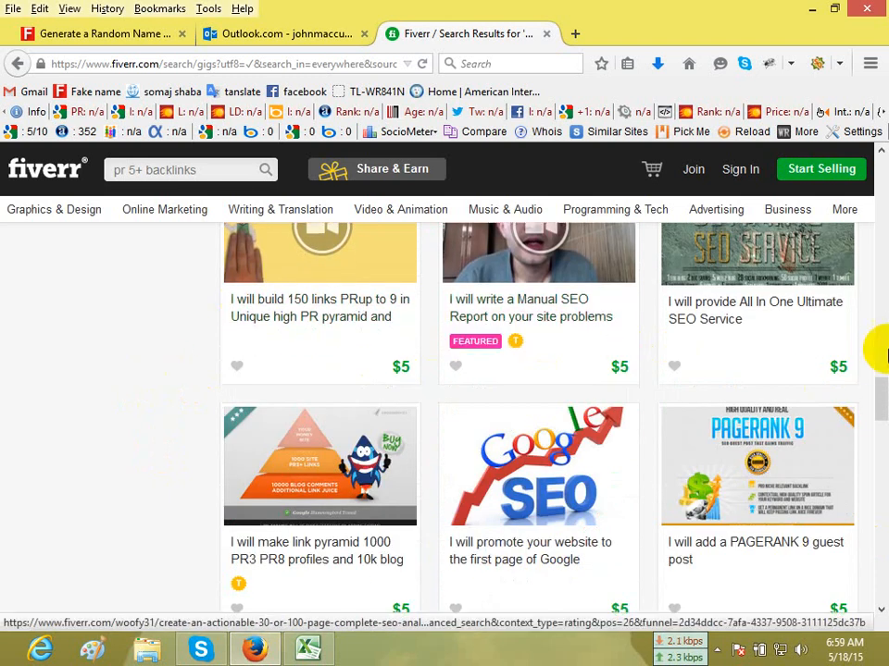
{"action": "scroll", "coordinate": [803, 344], "scroll_direction": "up", "scroll_amount": 2}
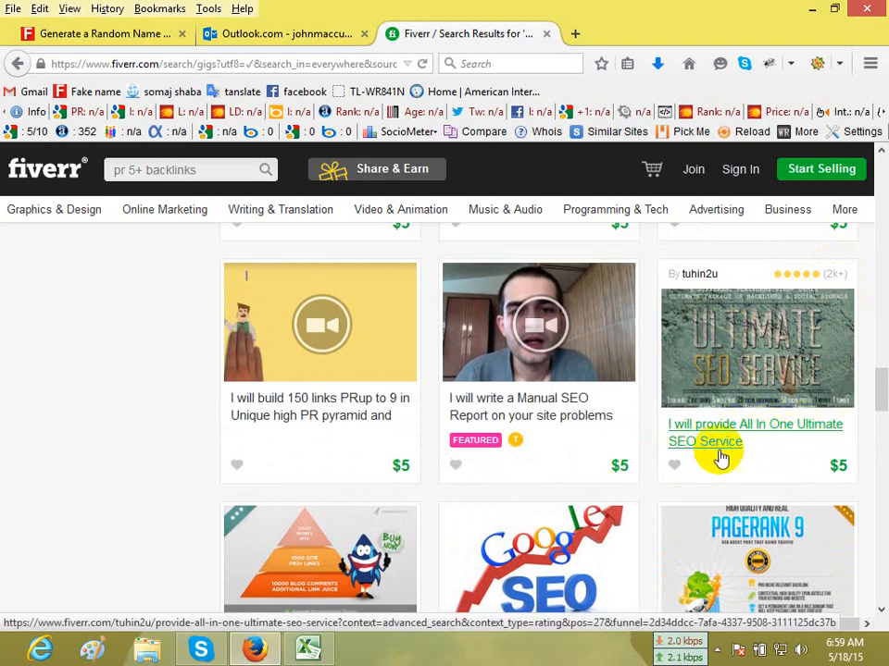
{"action": "scroll", "coordinate": [800, 456], "scroll_direction": "down", "scroll_amount": 2}
{"action": "scroll", "coordinate": [800, 457], "scroll_direction": "down", "scroll_amount": 1}
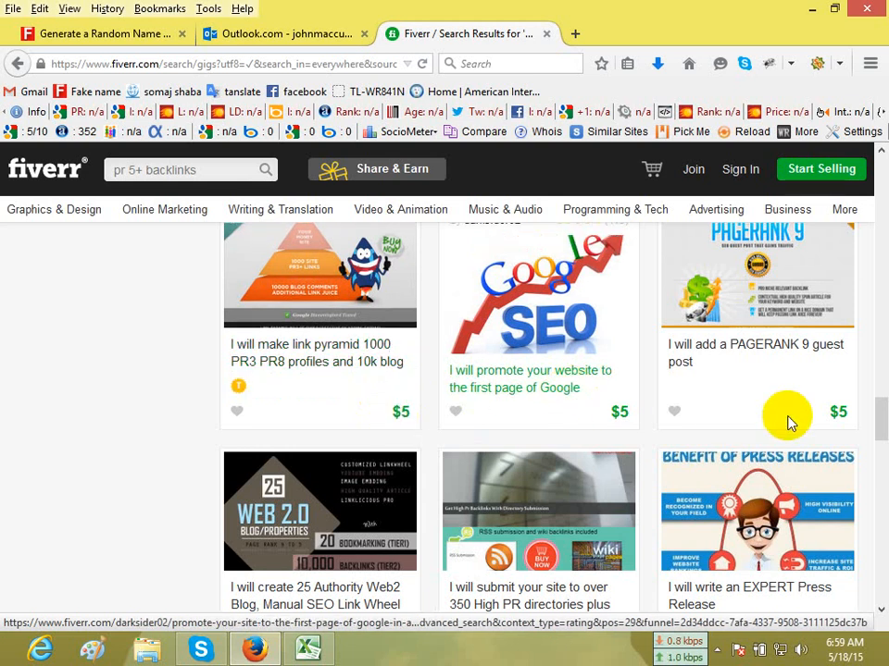
{"action": "scroll", "coordinate": [788, 421], "scroll_direction": "down", "scroll_amount": 3}
{"action": "scroll", "coordinate": [419, 422], "scroll_direction": "down", "scroll_amount": 2}
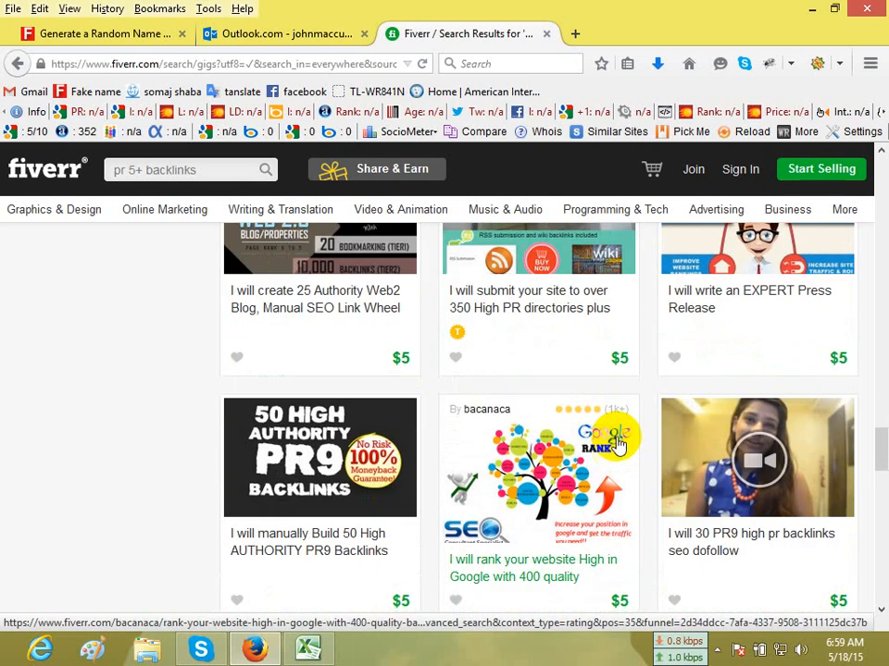
{"action": "scroll", "coordinate": [593, 377], "scroll_direction": "up", "scroll_amount": 2}
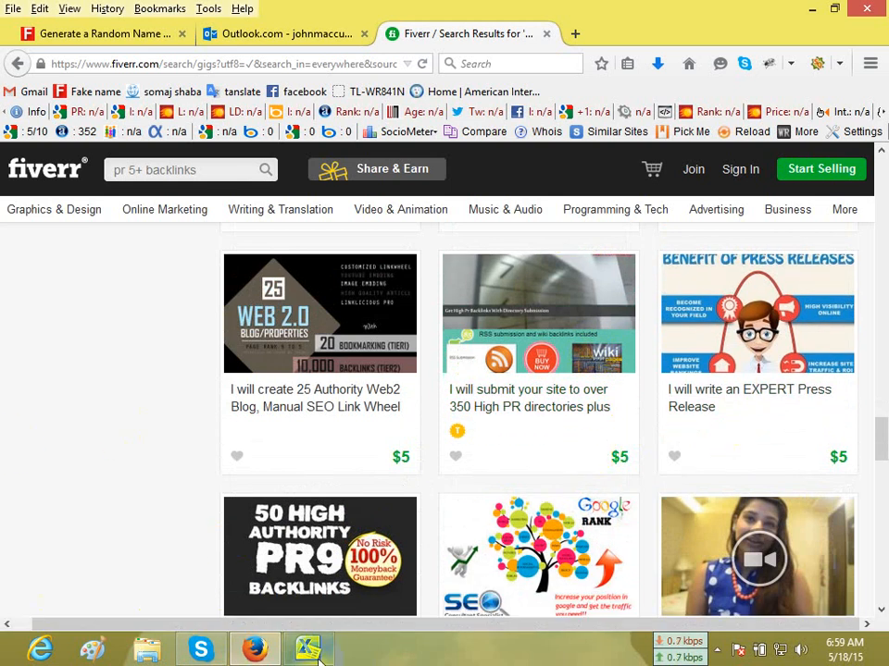
Switch to the Excel backlinks report and review the PR and backlink columns of the first entry.
{"action": "left_click", "coordinate": [308, 650]}
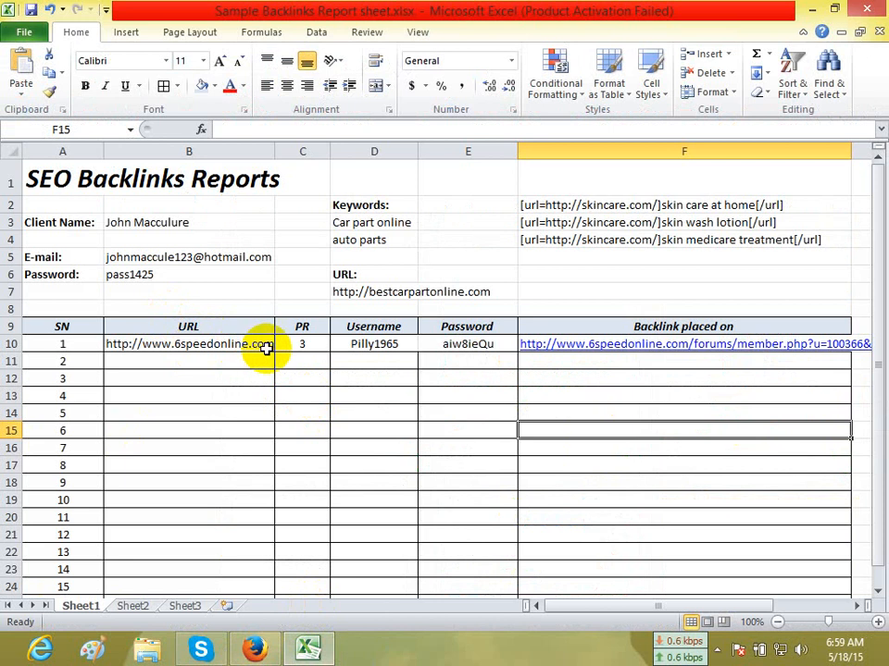
{"action": "left_click", "coordinate": [312, 360]}
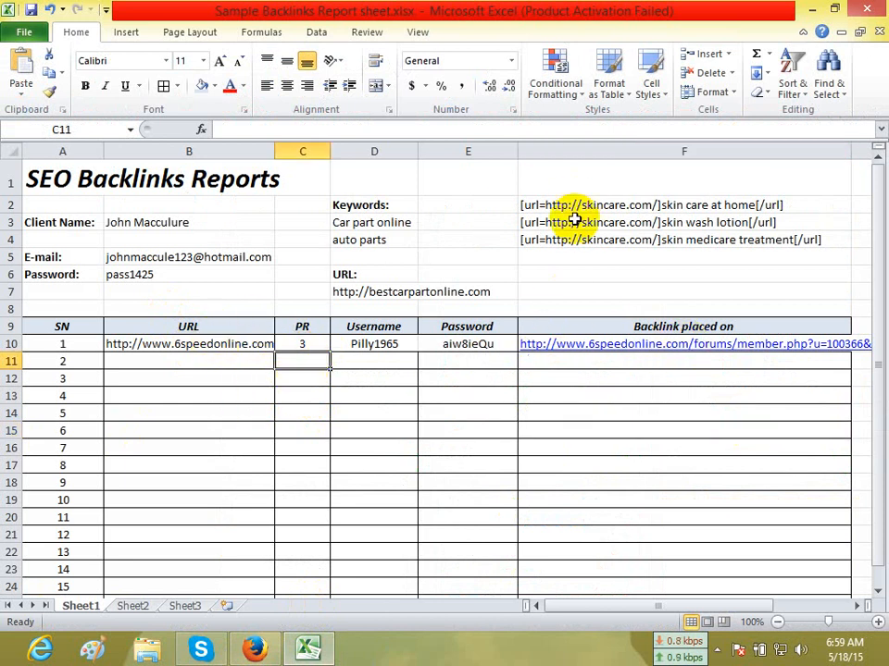
{"action": "left_click", "coordinate": [303, 346]}
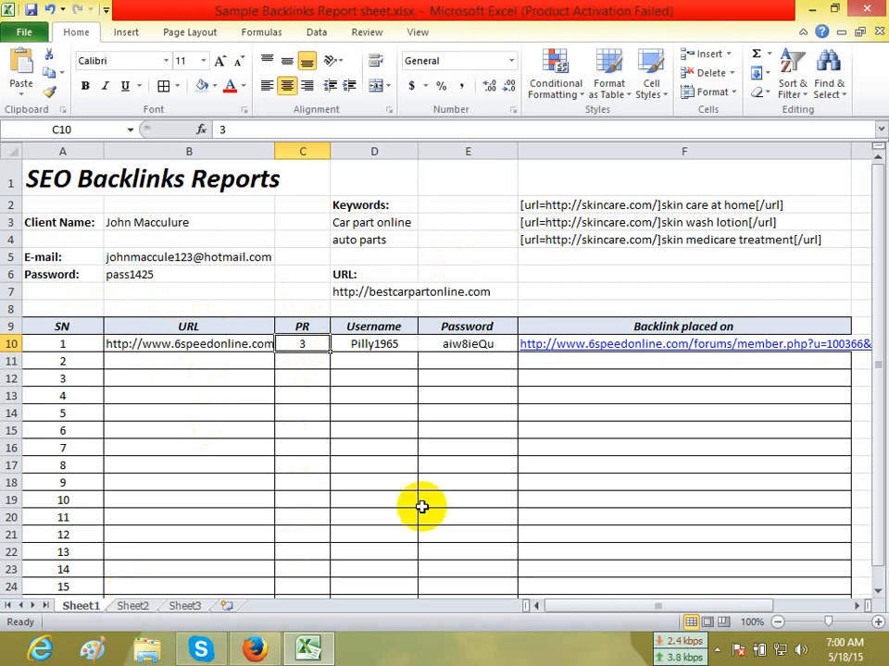
{"action": "left_click", "coordinate": [653, 397]}
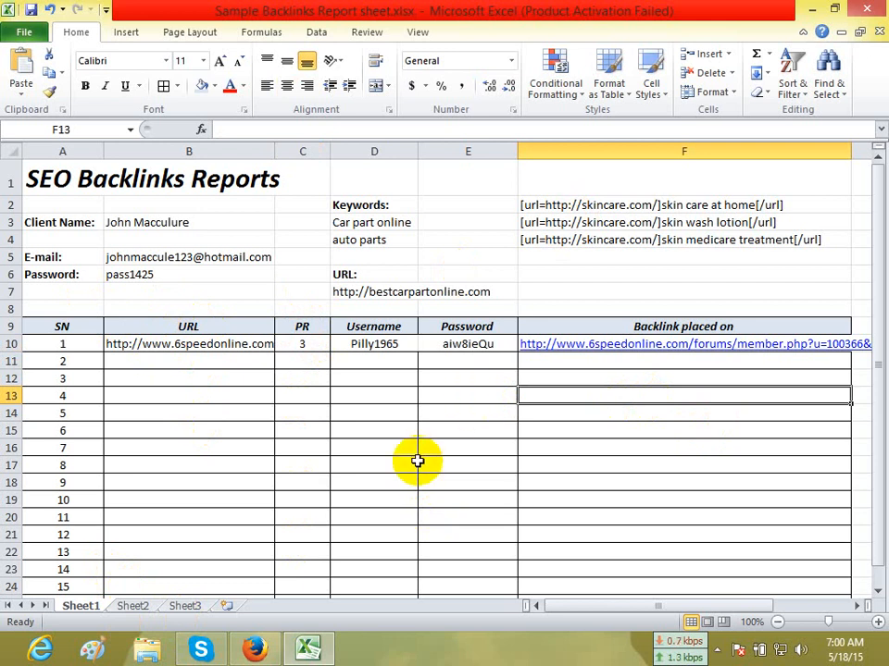
{"action": "left_click", "coordinate": [255, 649]}
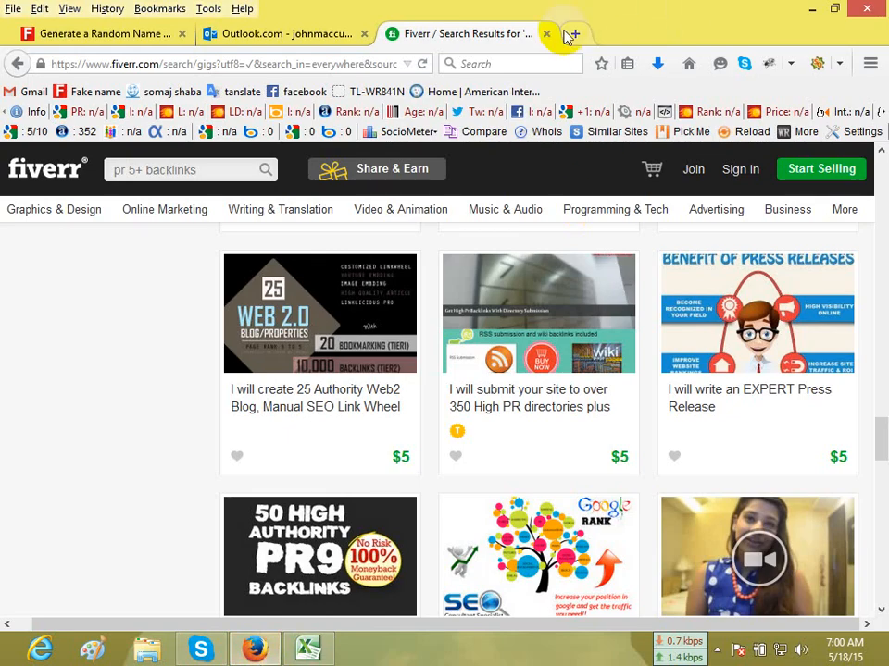
{"action": "left_click", "coordinate": [575, 35]}
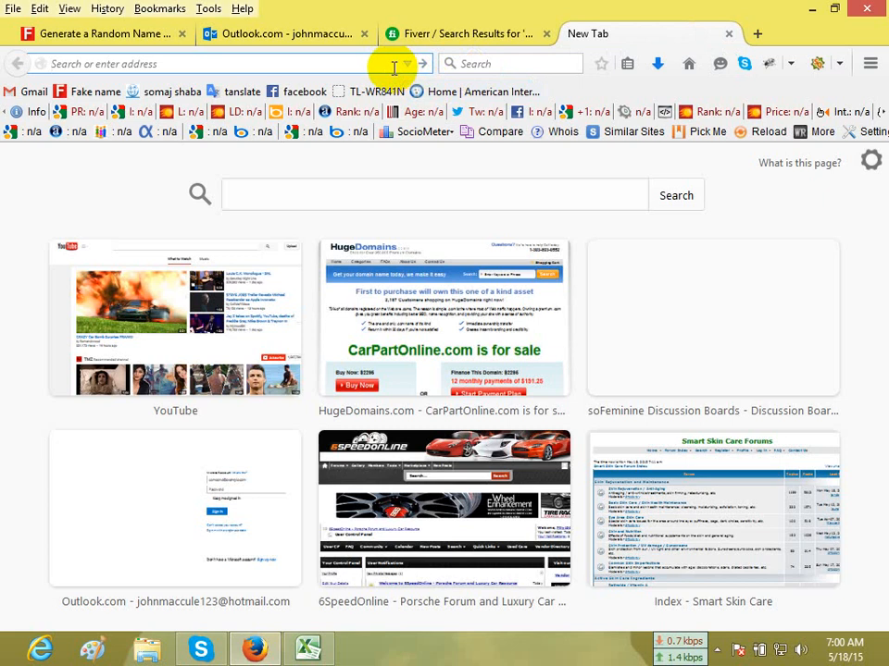
{"action": "type", "text": "upwork"}
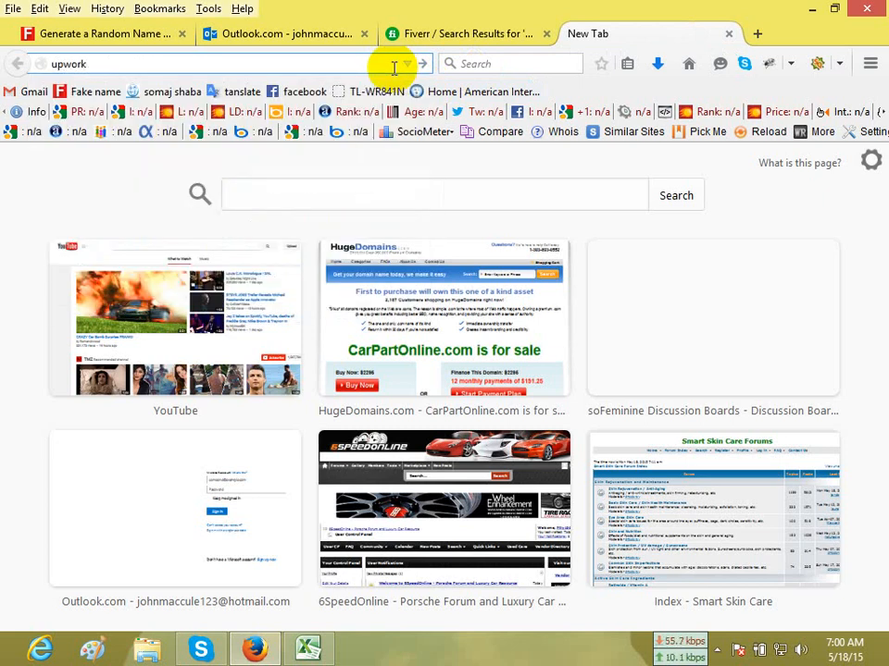
{"action": "key", "text": "Return"}
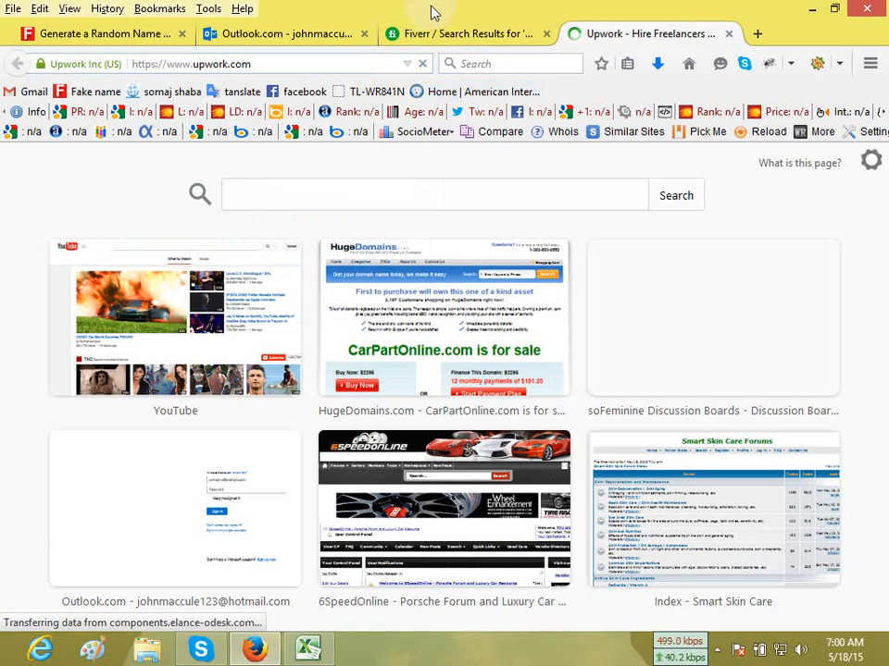
{"action": "left_click", "coordinate": [474, 33]}
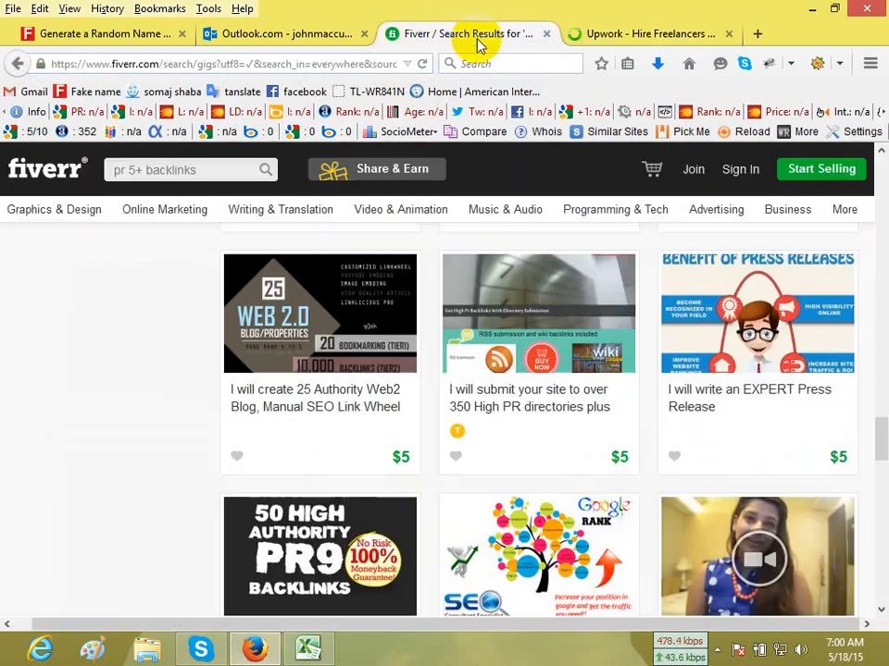
{"action": "left_click", "coordinate": [606, 37]}
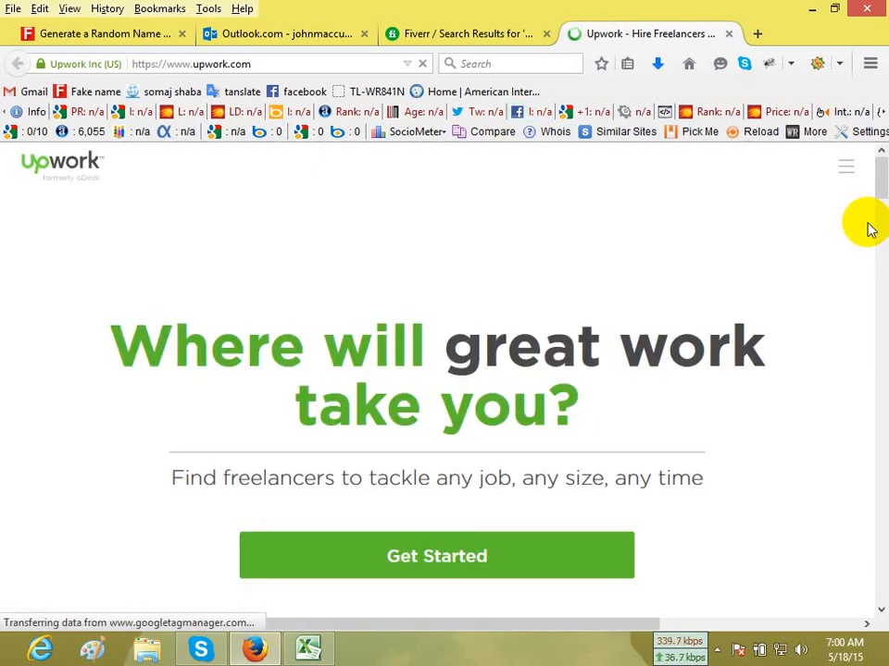
Open the Sales & Marketing Experts category from the Upwork home page.
{"action": "scroll", "coordinate": [866, 232], "scroll_direction": "down", "scroll_amount": 5}
{"action": "scroll", "coordinate": [866, 236], "scroll_direction": "down", "scroll_amount": 5}
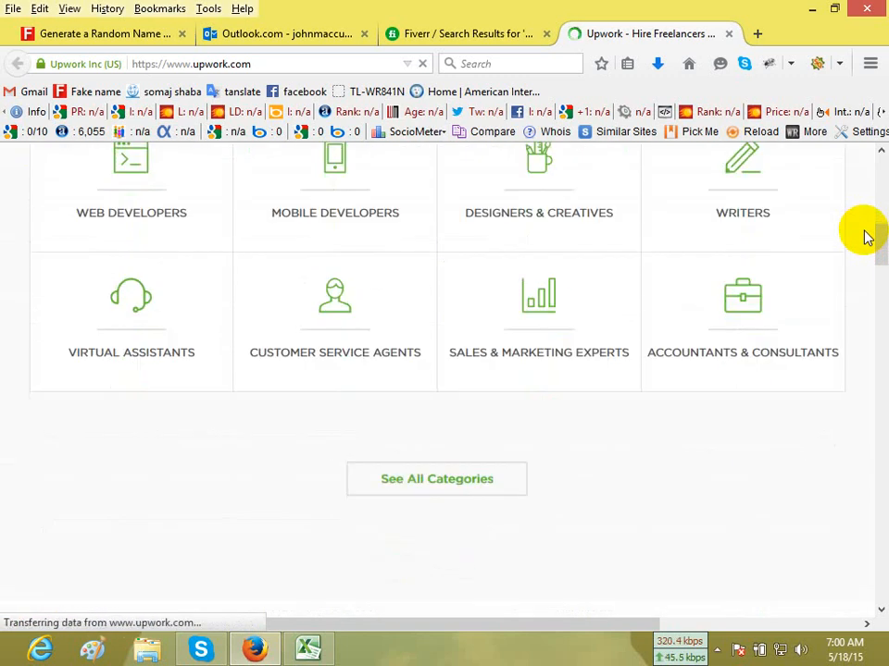
{"action": "left_click", "coordinate": [539, 347]}
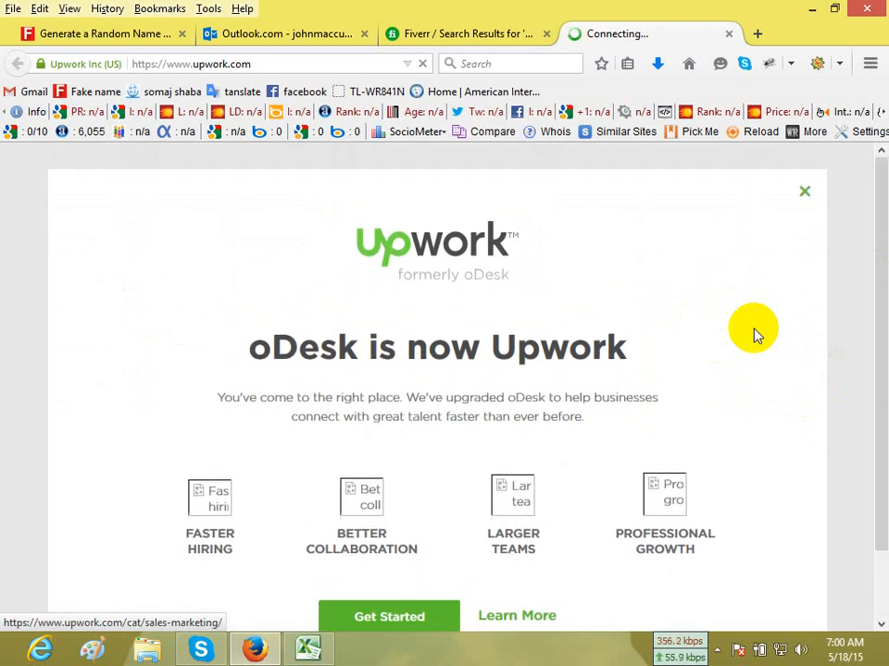
Read and dismiss the "oDesk is now Upwork" announcement, returning to the start of the home page.
{"action": "scroll", "coordinate": [754, 333], "scroll_direction": "down", "scroll_amount": 2}
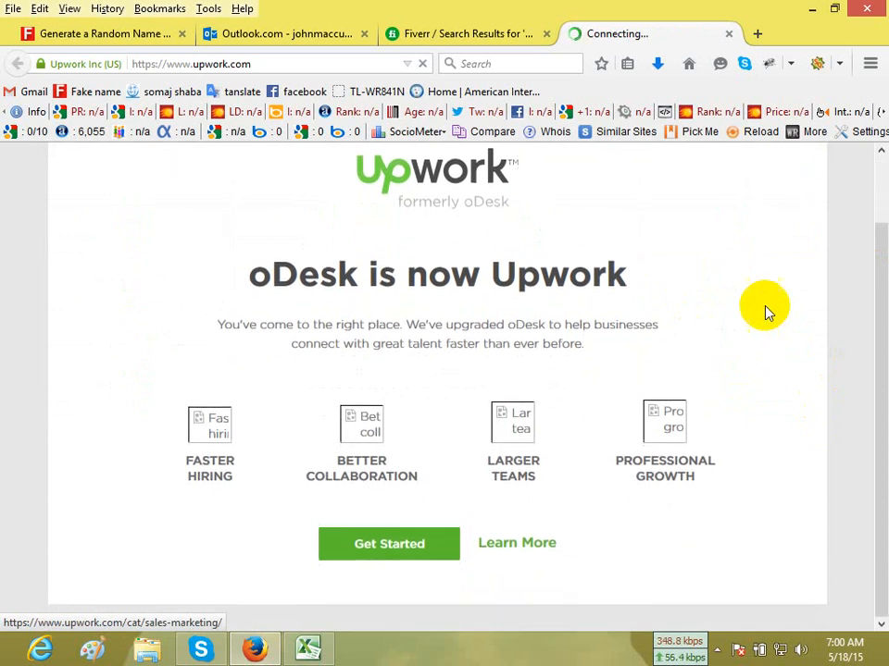
{"action": "scroll", "coordinate": [807, 220], "scroll_direction": "up", "scroll_amount": 1}
{"action": "scroll", "coordinate": [806, 220], "scroll_direction": "up", "scroll_amount": 1}
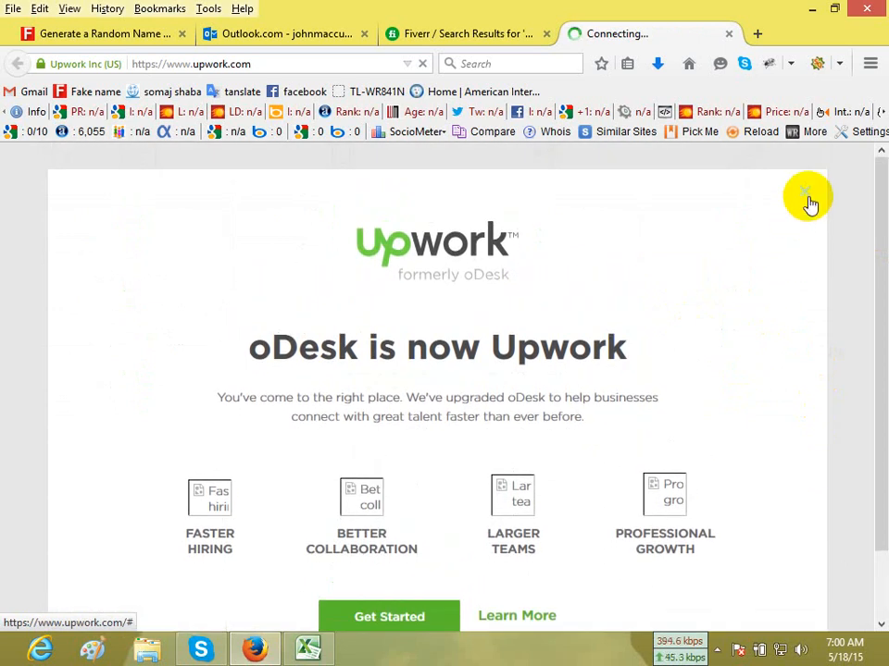
{"action": "left_click", "coordinate": [808, 201]}
{"action": "scroll", "coordinate": [849, 413], "scroll_direction": "up", "scroll_amount": 10}
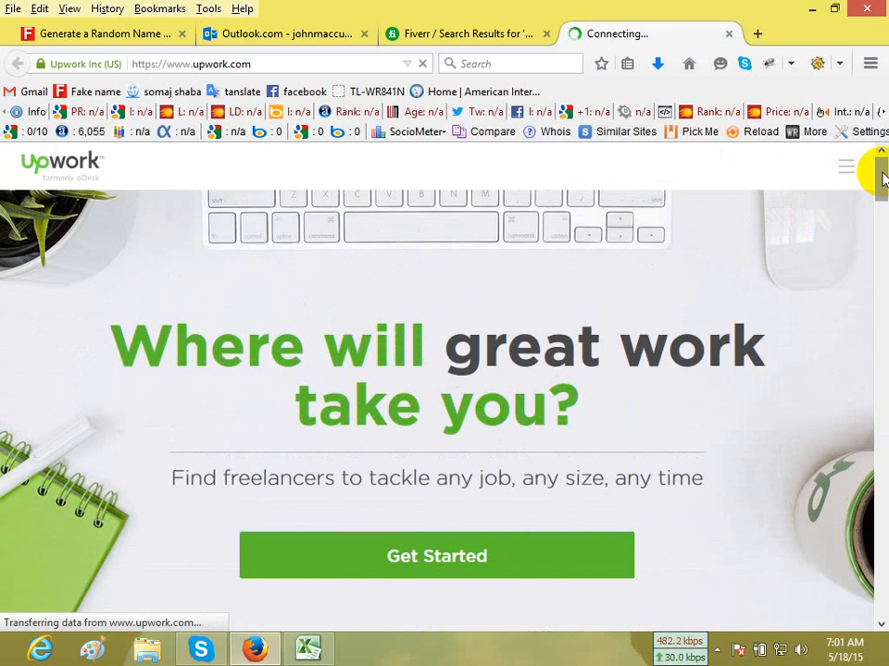
{"action": "left_click_drag", "start_coordinate": [882, 178], "coordinate": [882, 168]}
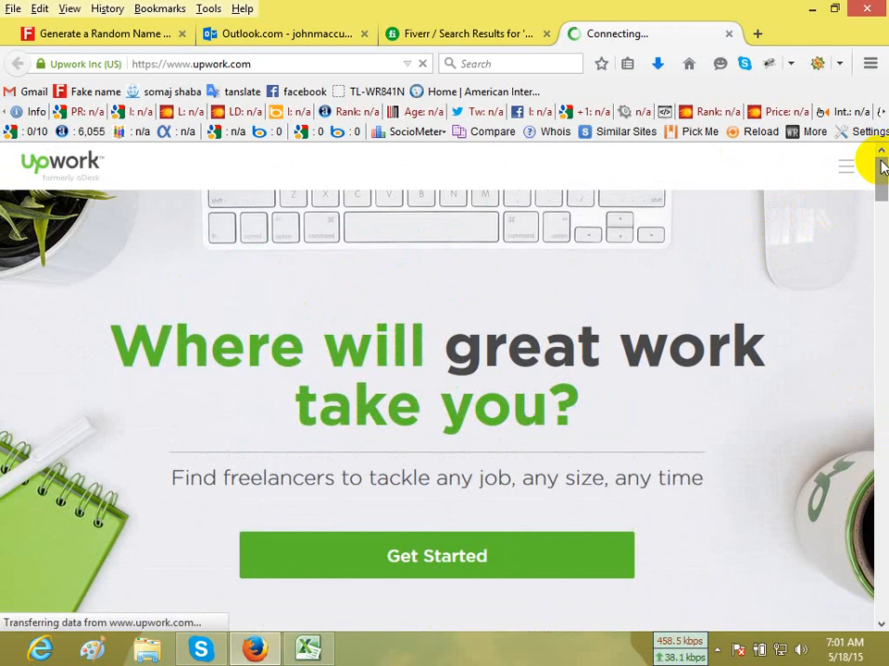
Check the Excel backlinks report, return to Firefox and look over Upwork's highest-rated marketing pros.
{"action": "left_click", "coordinate": [306, 649]}
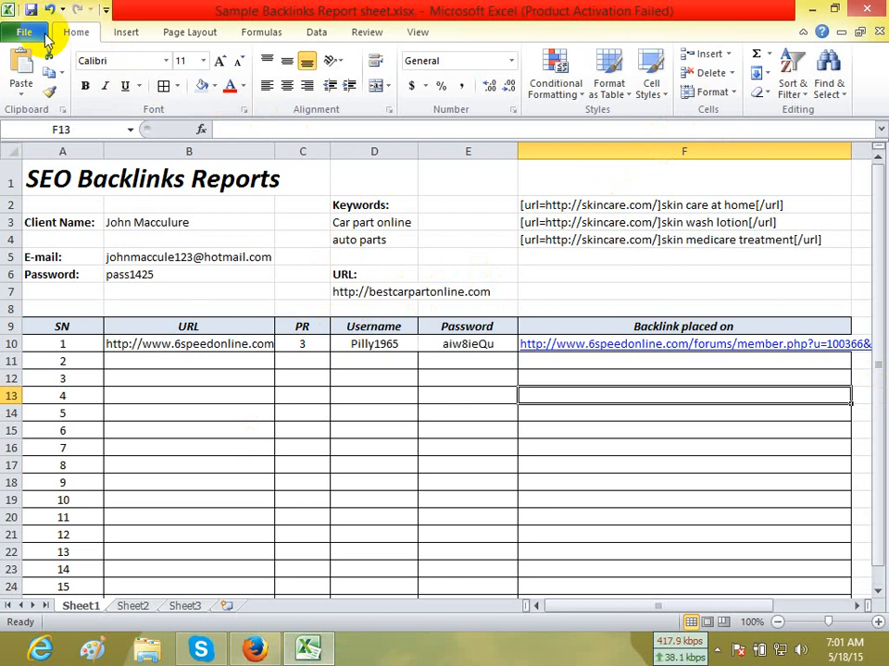
{"action": "left_click", "coordinate": [254, 649]}
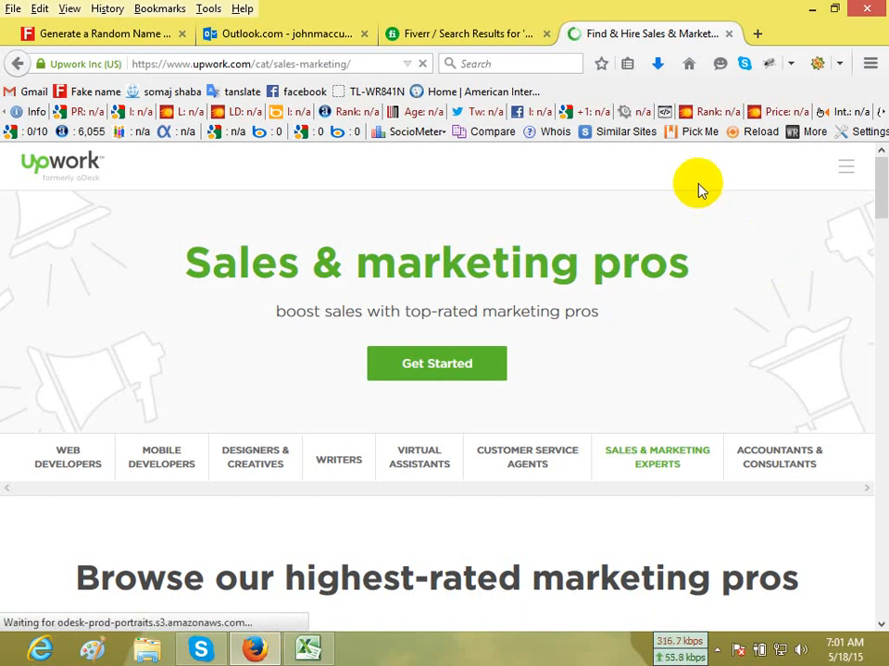
{"action": "scroll", "coordinate": [699, 190], "scroll_direction": "down", "scroll_amount": 5}
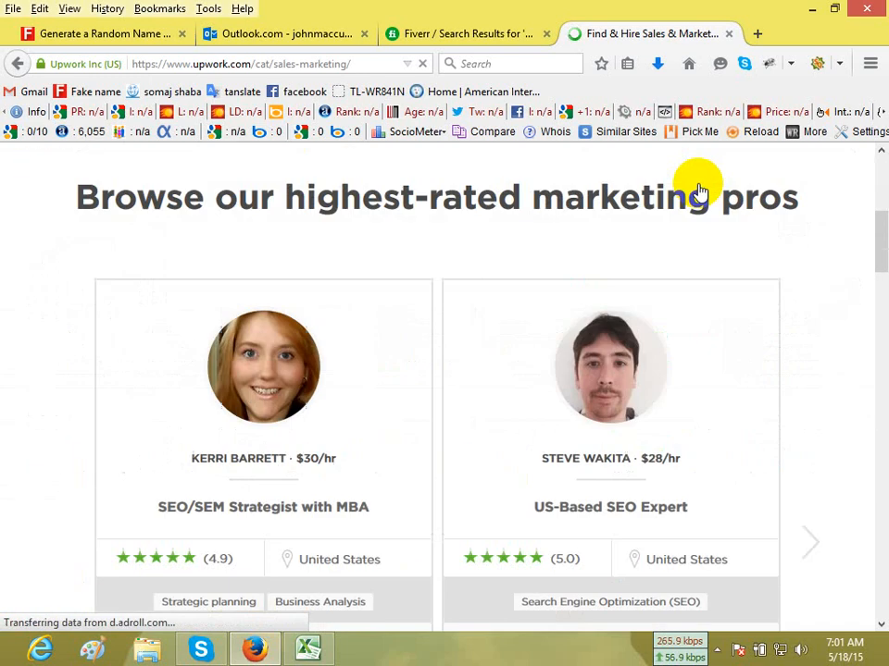
{"action": "scroll", "coordinate": [699, 189], "scroll_direction": "up", "scroll_amount": 5}
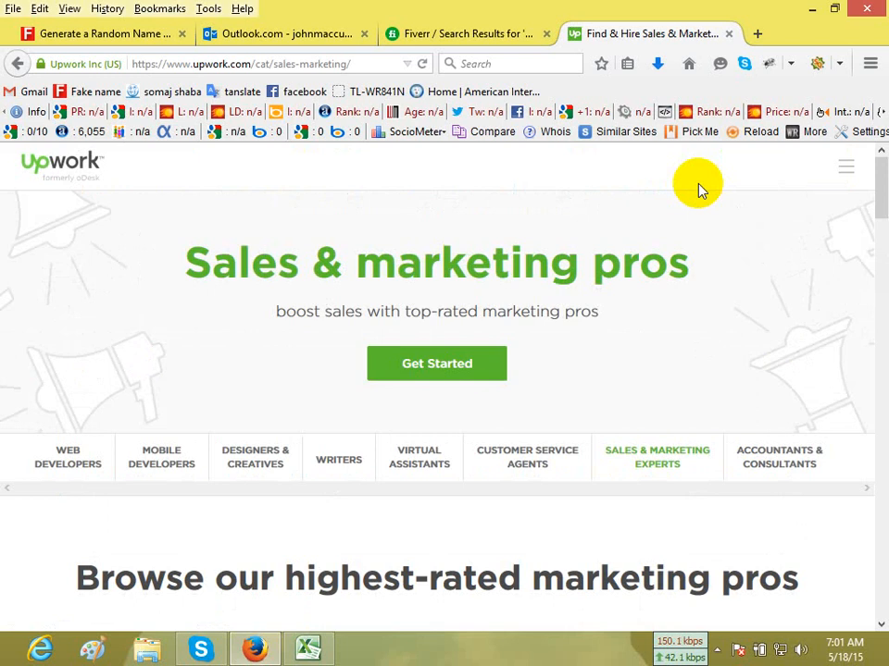
{"action": "left_click", "coordinate": [717, 651]}
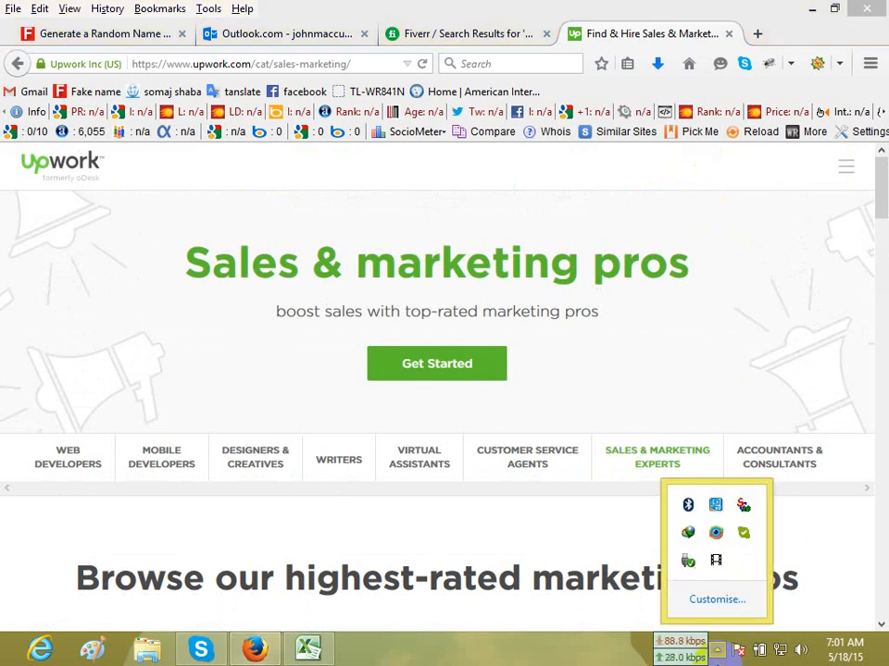